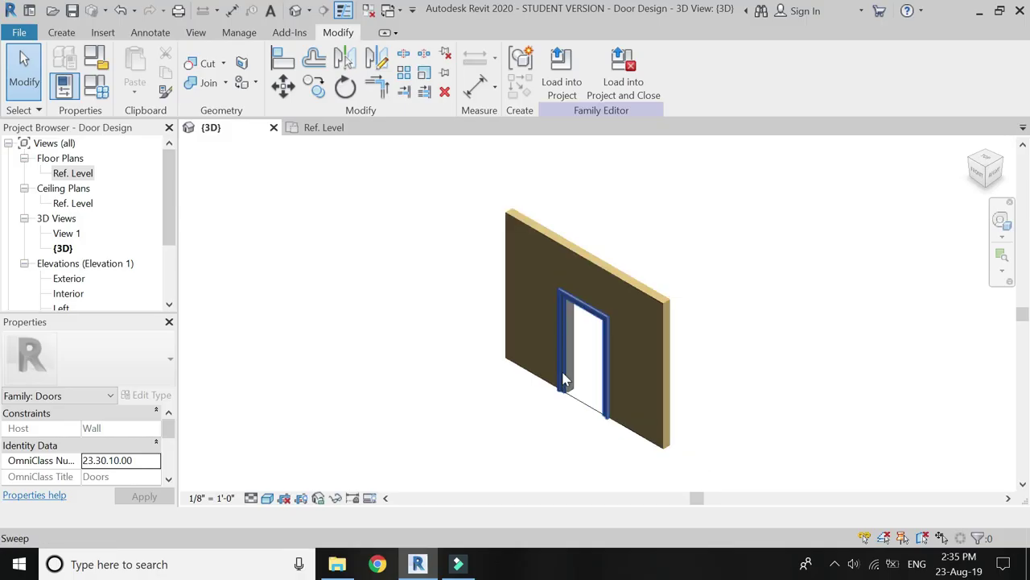
Step: Switch from the 3D view to the Door Design family's Ref. Level floor plan
scroll(564, 379, "up", 2)
scroll(555, 409, "up", 2)
scroll(564, 421, "up", 2)
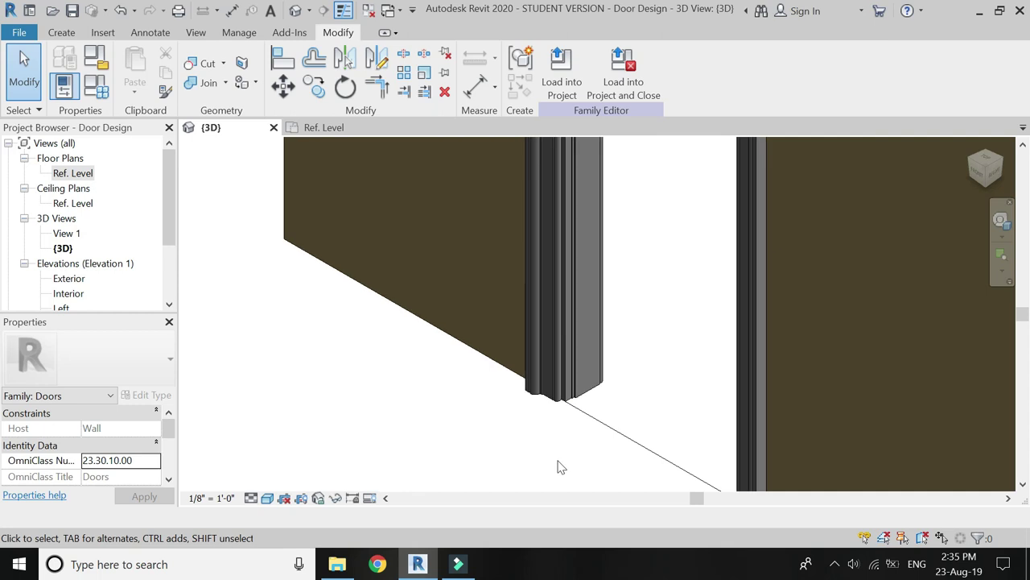
scroll(561, 467, "down", 4)
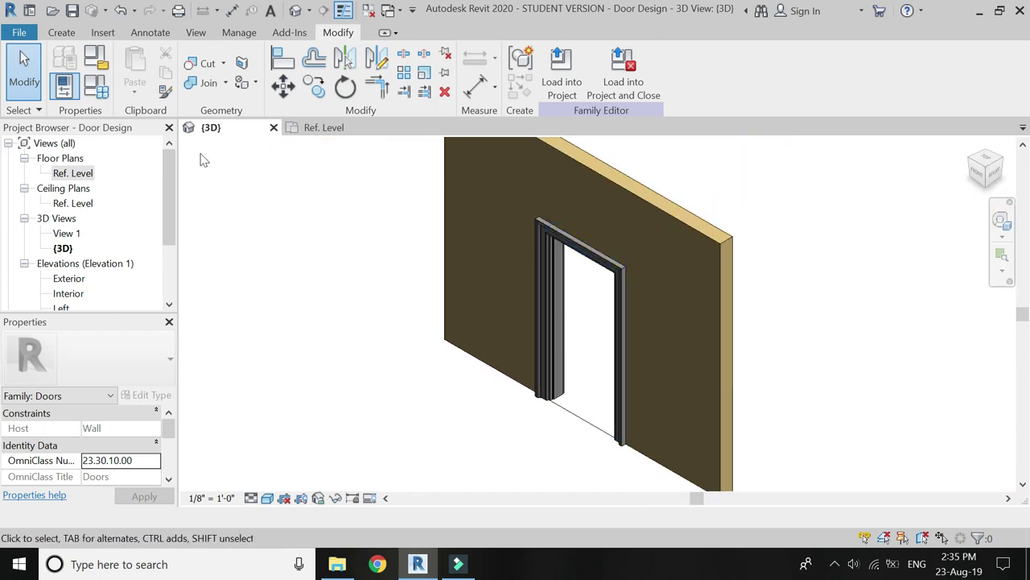
left_click(324, 127)
Step: Draw a vertical reference plane along the right inner jamb face
scroll(699, 233, "down", 2)
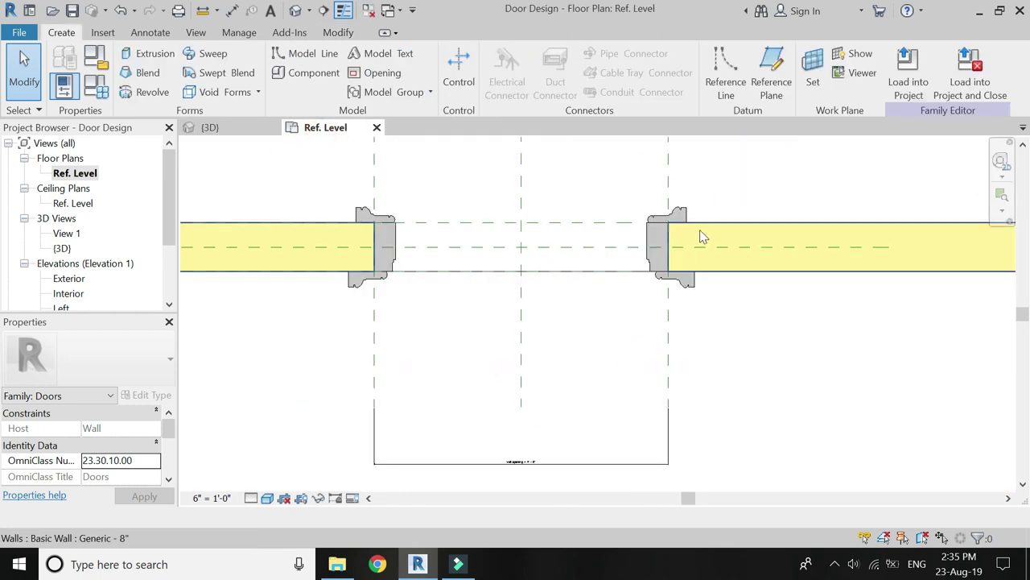
left_click(768, 85)
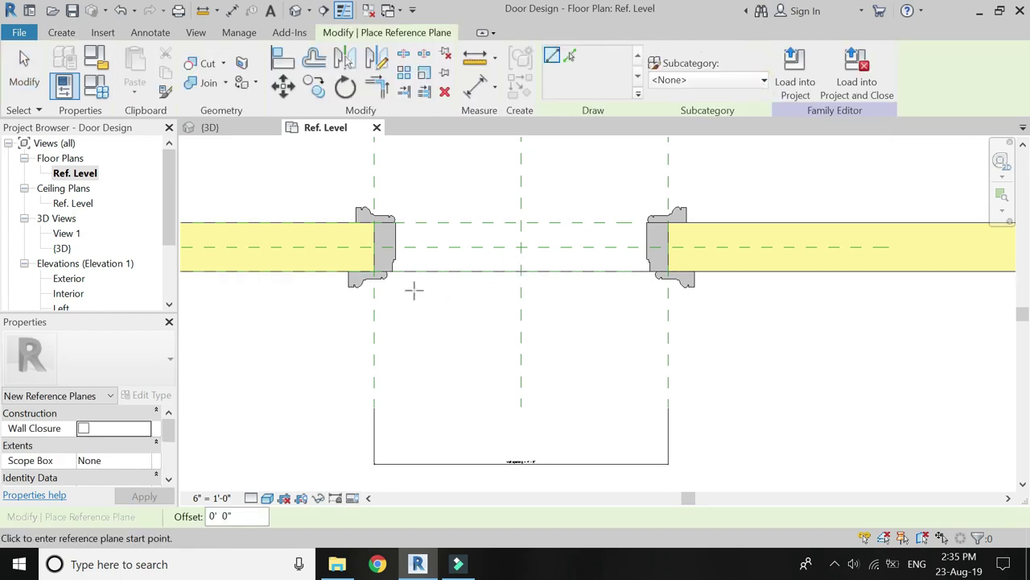
scroll(402, 271, "up", 3)
scroll(402, 271, "up", 2)
scroll(367, 266, "up", 2)
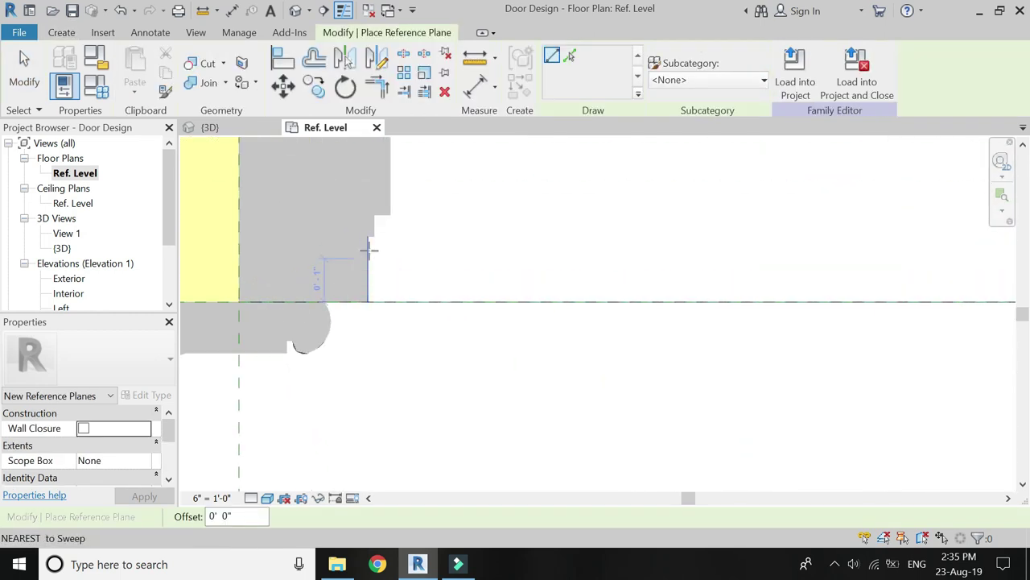
scroll(373, 212, "down", 3)
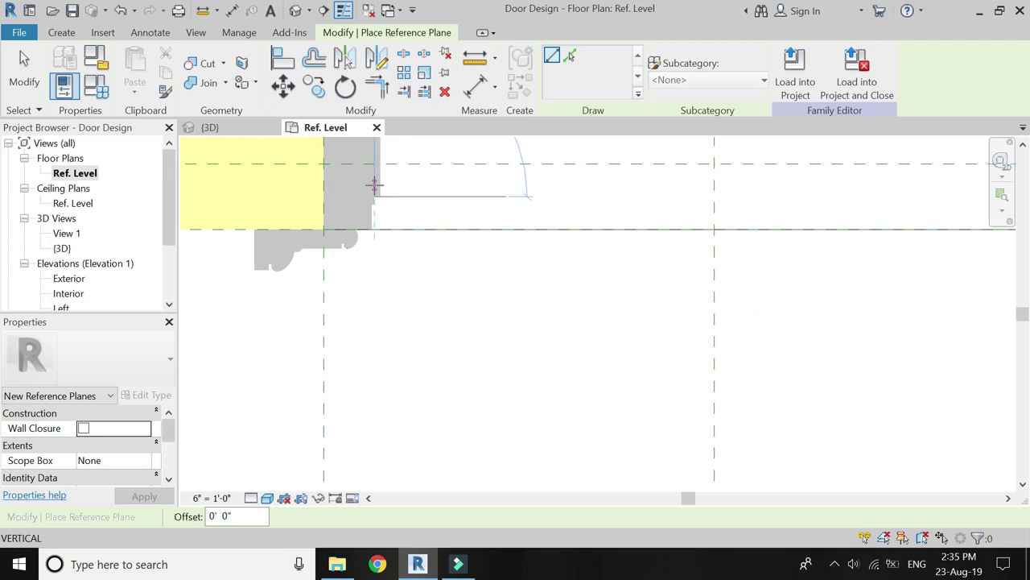
scroll(373, 185, "down", 3)
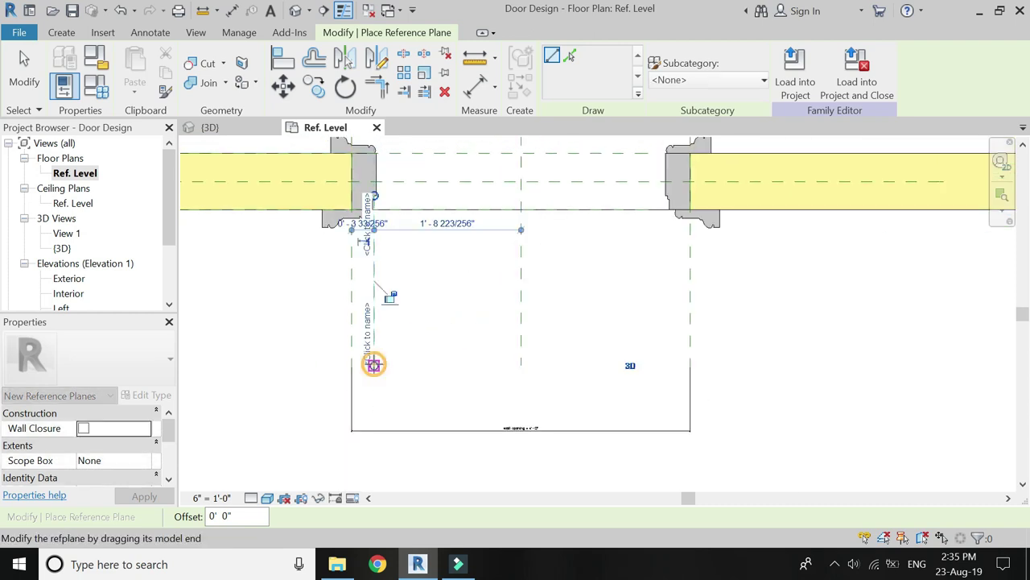
scroll(678, 207, "up", 2)
scroll(640, 187, "up", 2)
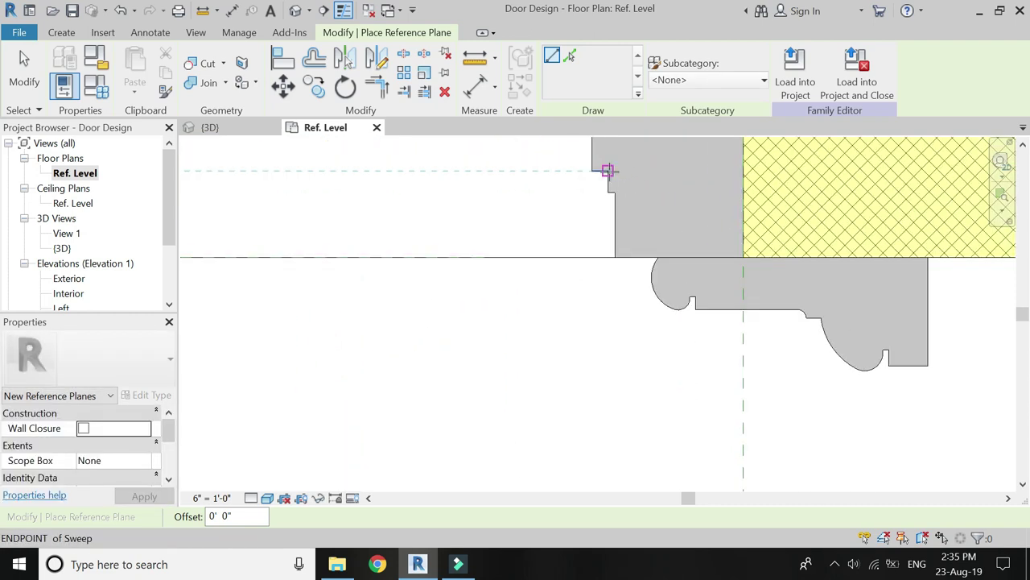
left_click(607, 169)
scroll(673, 194, "down", 3)
scroll(672, 194, "down", 2)
scroll(649, 291, "down", 1)
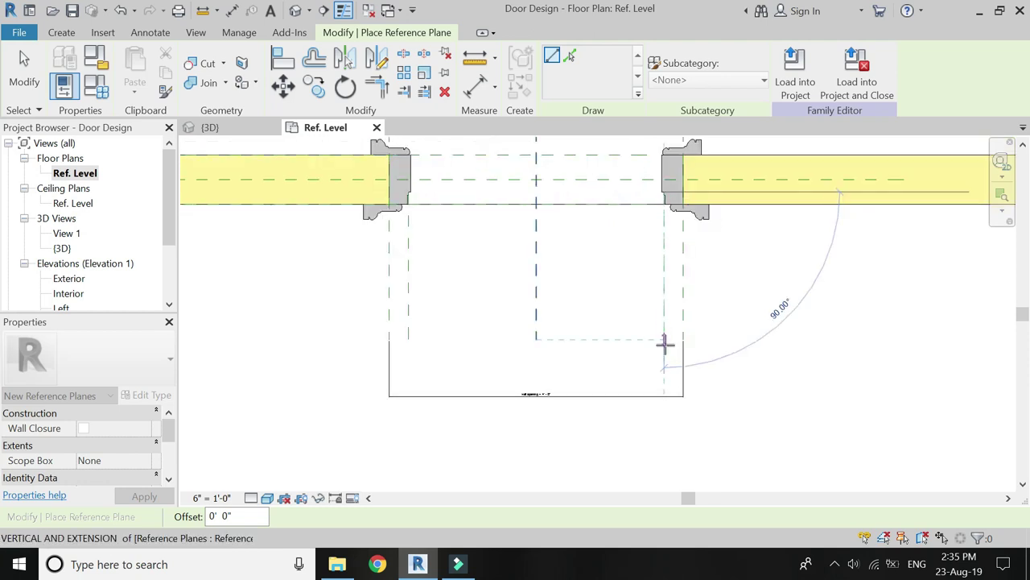
left_click(665, 344)
scroll(434, 173, "up", 1)
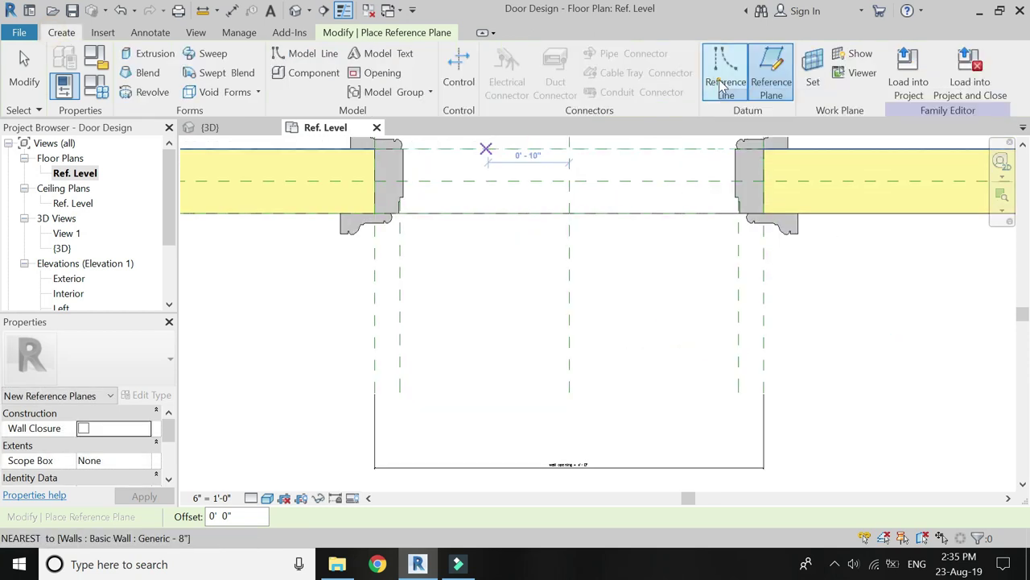
Step: Draw a 45° diagonal reference line from the left jamb corner
left_click(723, 85)
scroll(396, 200, "up", 2)
scroll(396, 200, "up", 1)
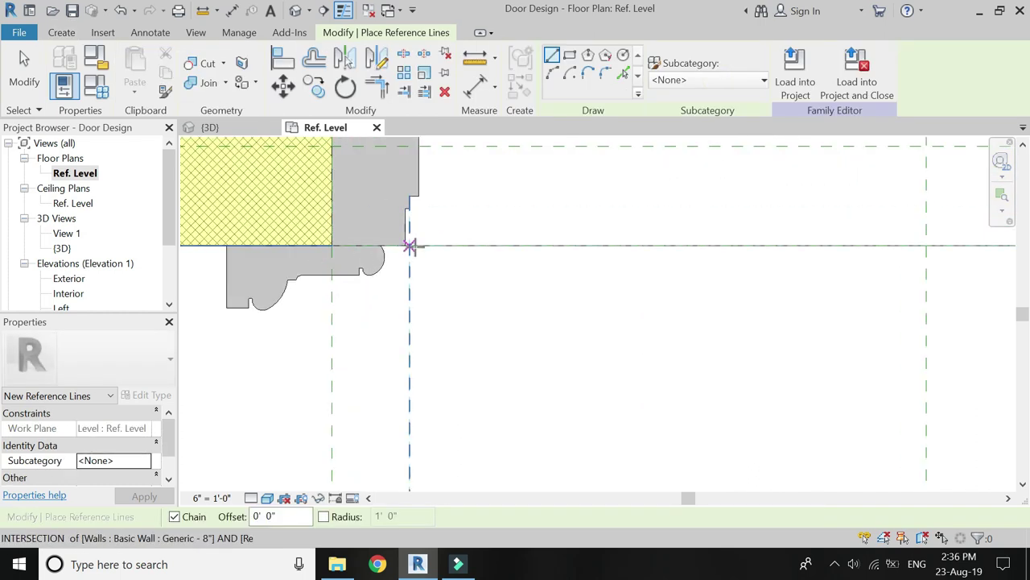
left_click(403, 241)
scroll(361, 218, "down", 3)
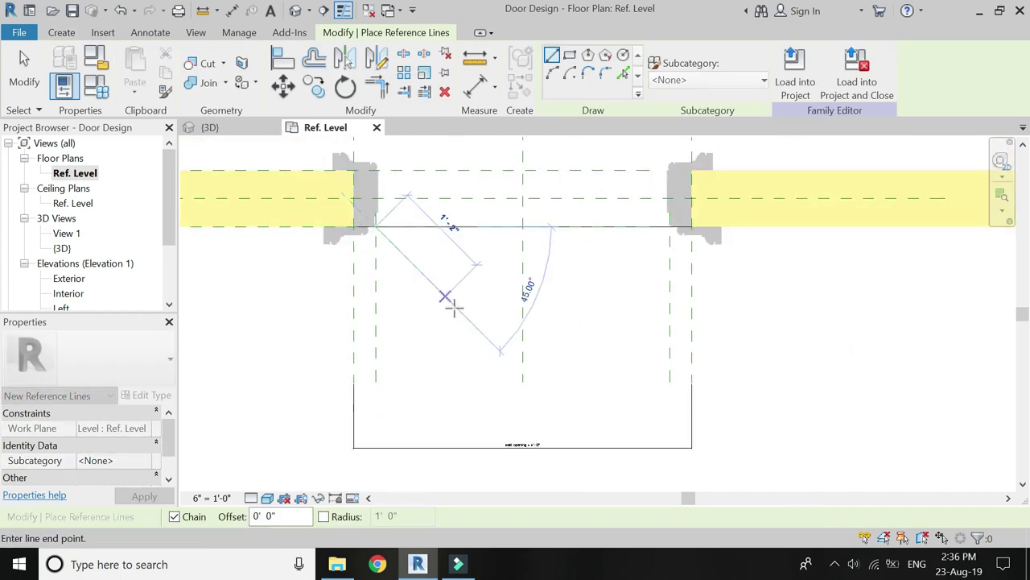
left_click(503, 356)
key("Escape")
key("Escape")
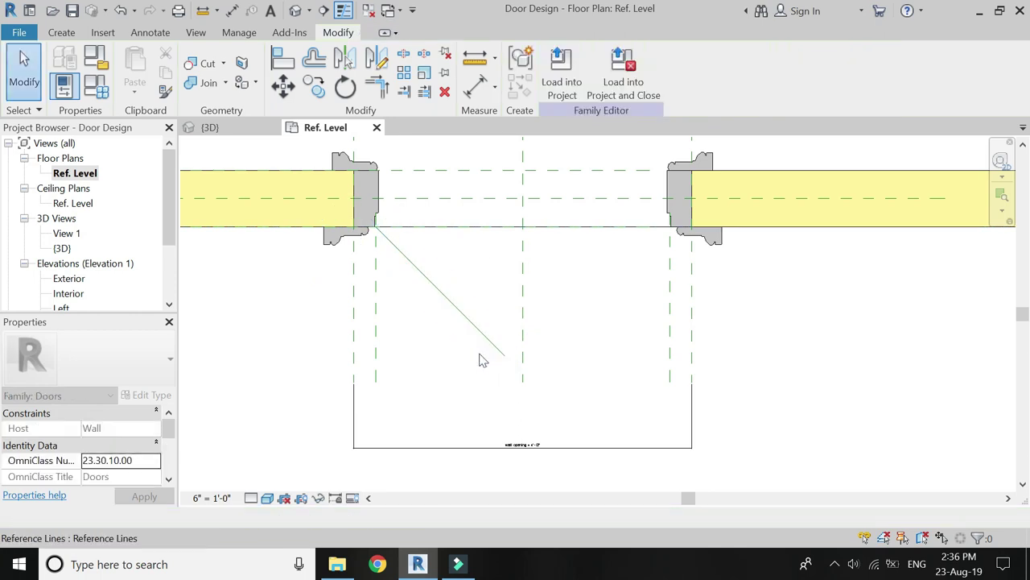
Step: Add aligned dimensions for the 3'-5 3/4" door opening and the 0'-3 1/8" frame
left_click(478, 87)
left_click(376, 362)
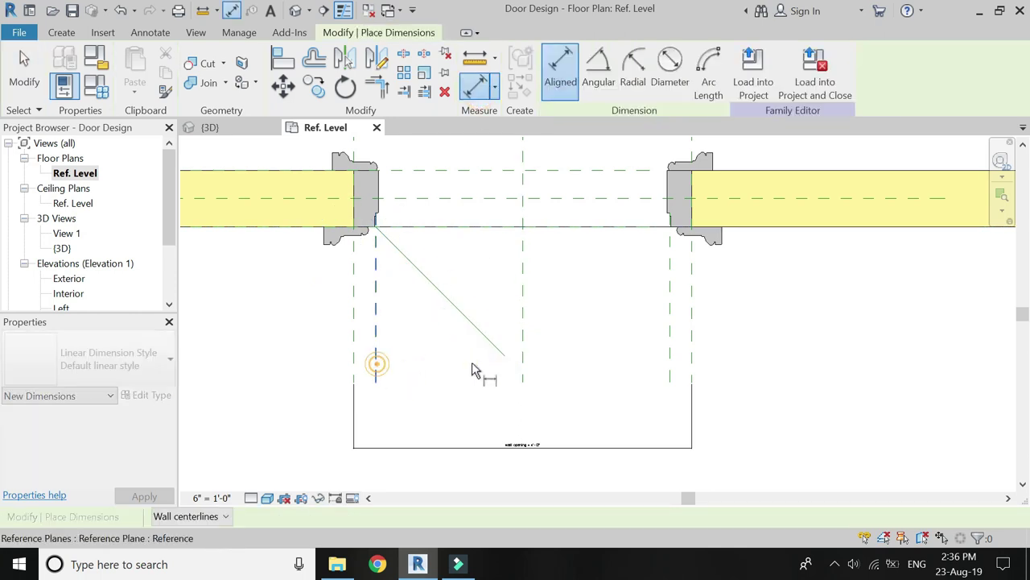
left_click(669, 361)
left_click(660, 422)
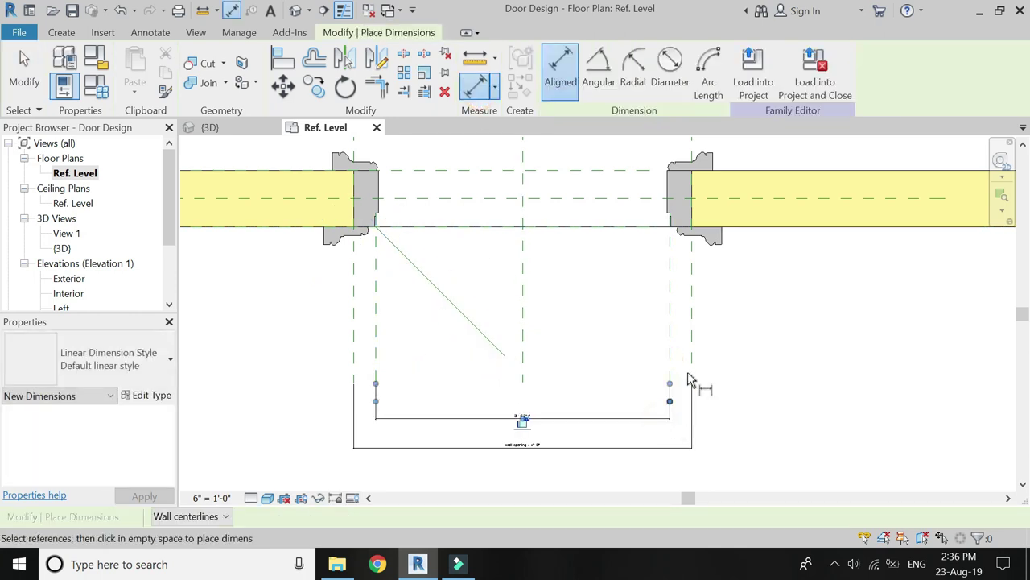
scroll(696, 332, "up", 1)
left_click(665, 290)
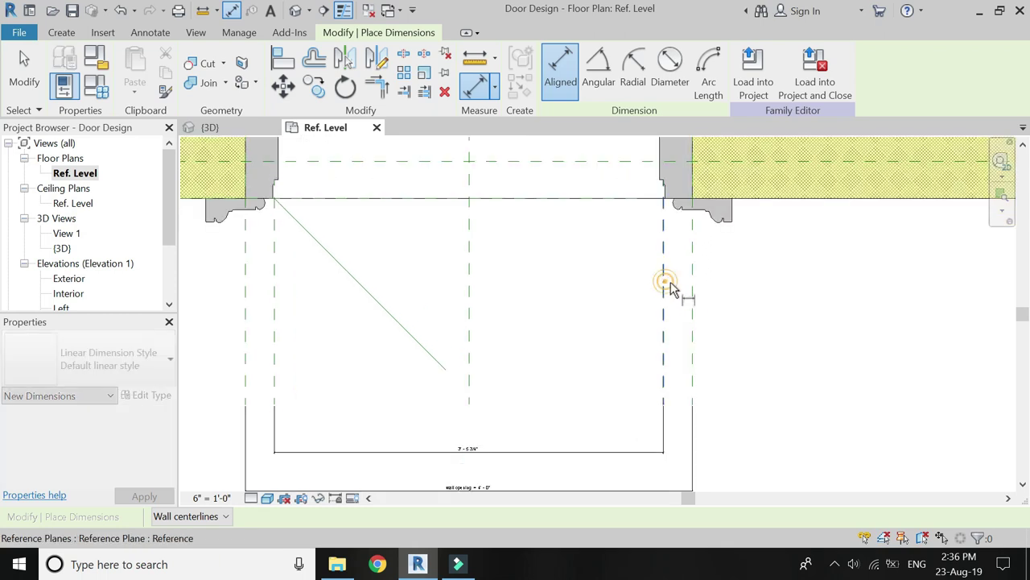
left_click(685, 452)
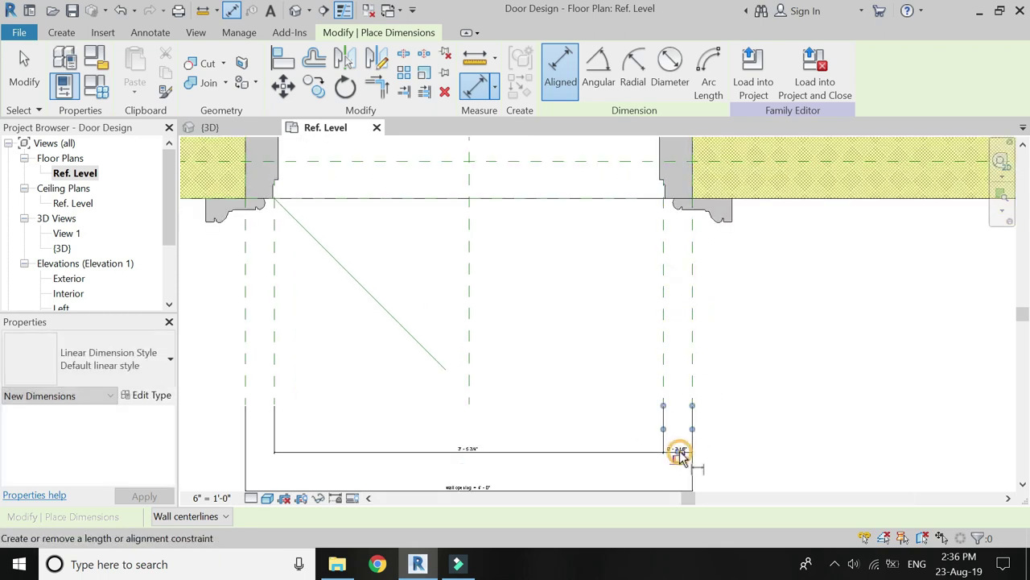
key("Escape")
key("Escape")
scroll(613, 435, "up", 2)
Step: Label the 3'-5 3/4" opening dimension with a new Door Width parameter
left_click(590, 416)
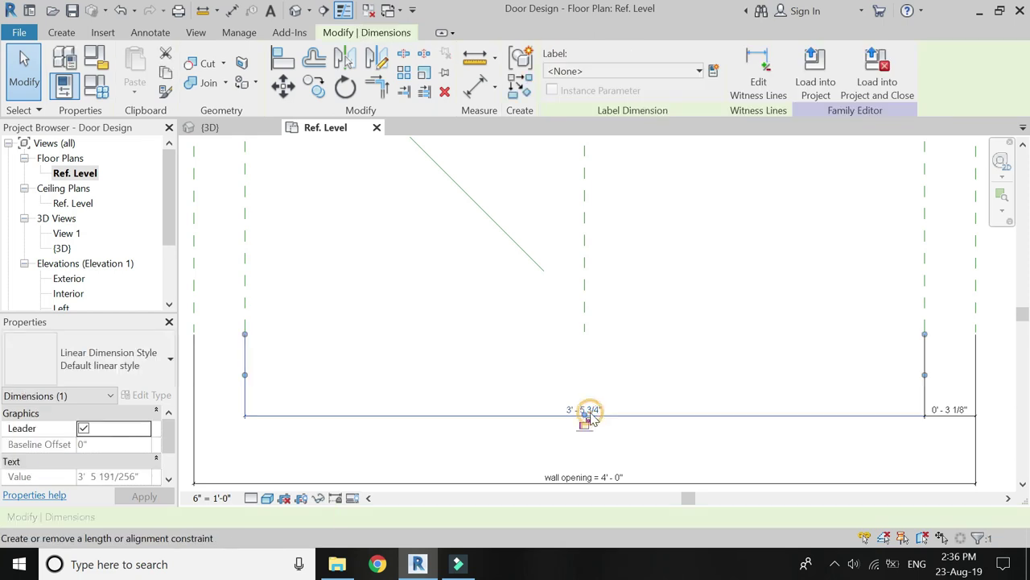
left_click(713, 74)
type("Door Widt")
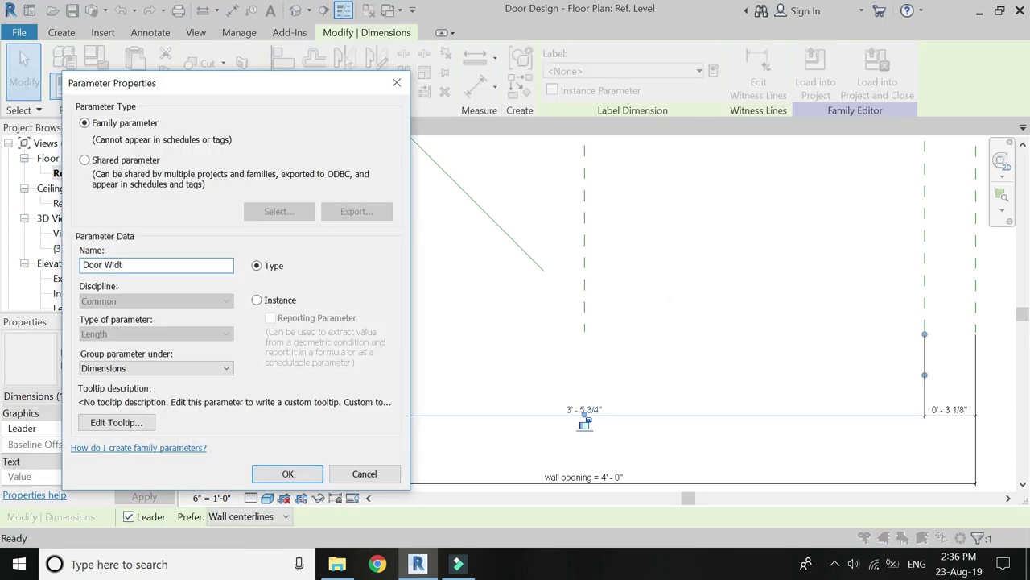
key("Return")
left_click(720, 190)
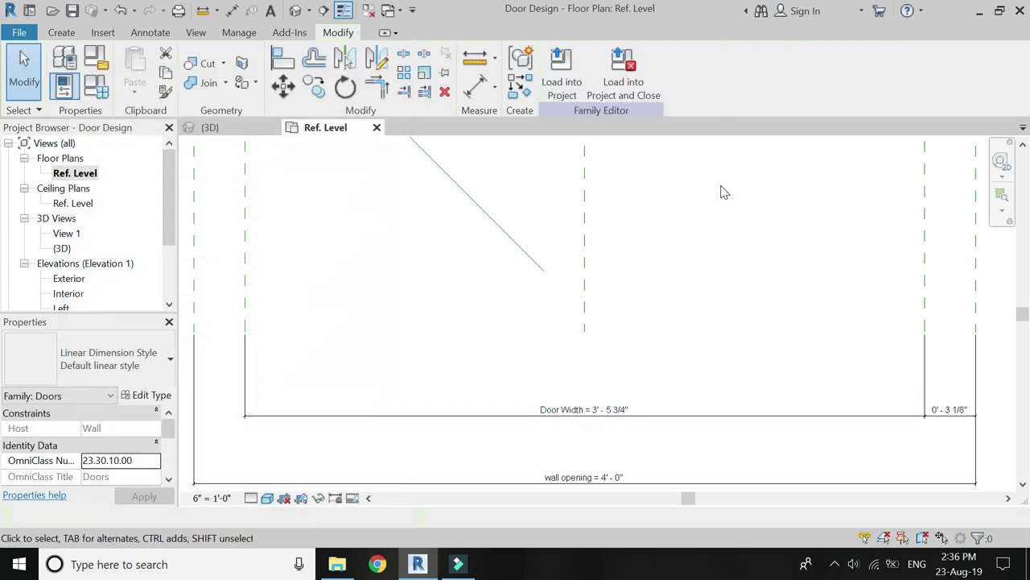
Step: Label the 0'-3 1/8" frame dimension with a new Frame thickness parameter
scroll(432, 308, "down", 1)
scroll(729, 400, "up", 1)
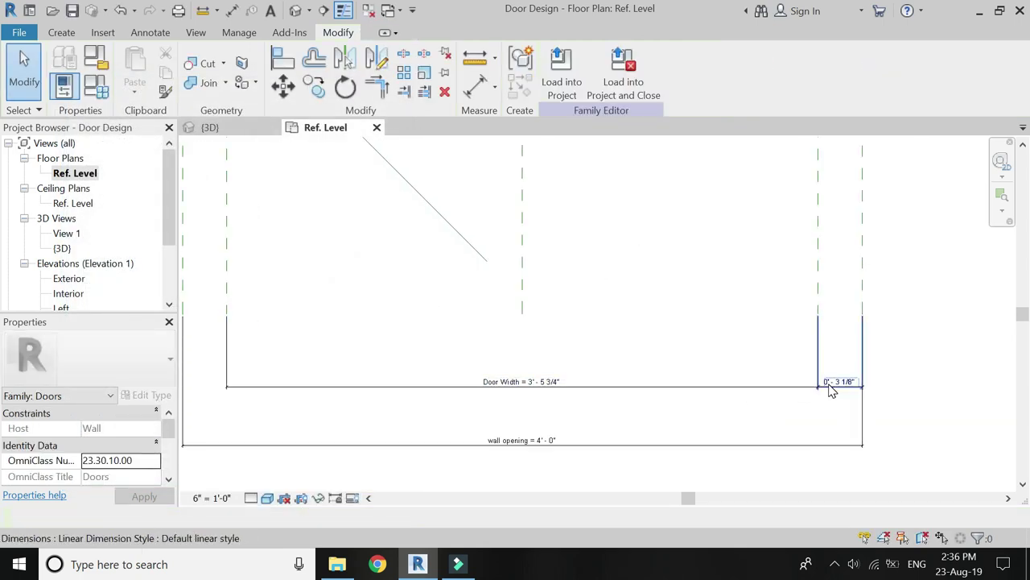
left_click(831, 390)
left_click(715, 71)
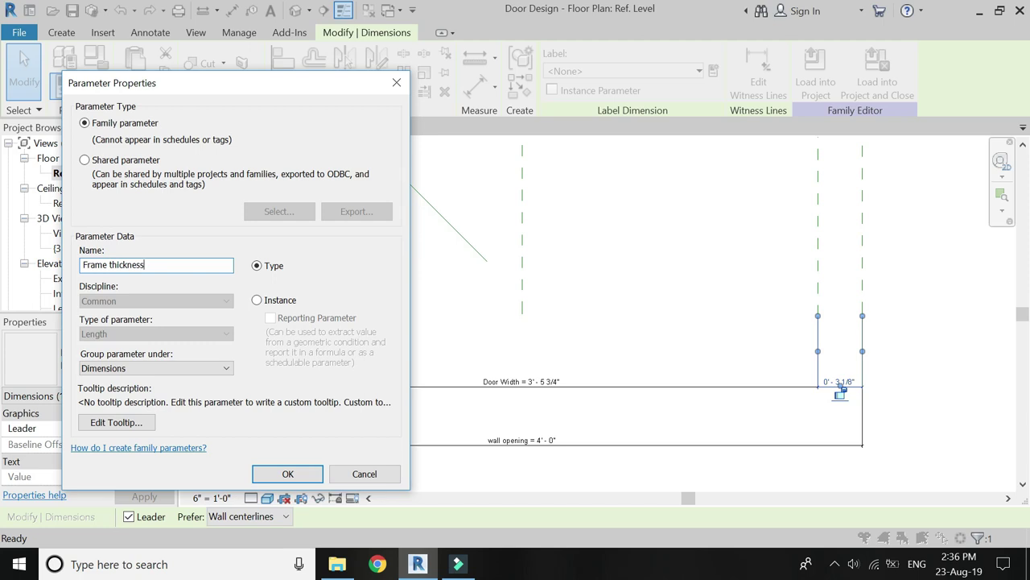
key("Return")
left_click(736, 202)
scroll(538, 400, "down", 2)
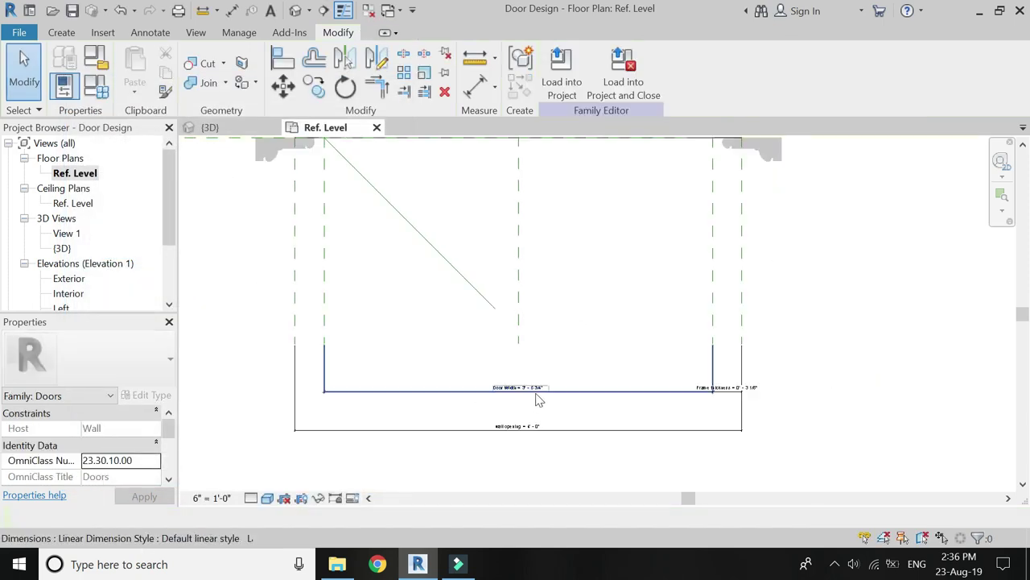
scroll(539, 400, "down", 1)
scroll(366, 182, "up", 1)
Step: Align the diagonal line's start to the jamb reference plane and lock it
key("a")
key("l")
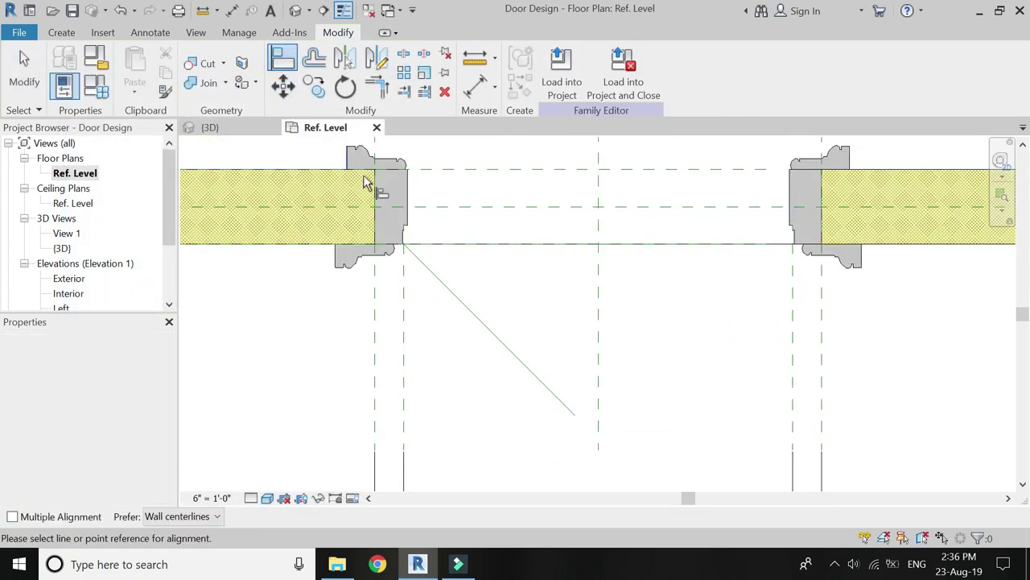
scroll(410, 281, "up", 2)
scroll(437, 322, "up", 1)
scroll(437, 299, "up", 1)
left_click(433, 306)
scroll(435, 291, "up", 2)
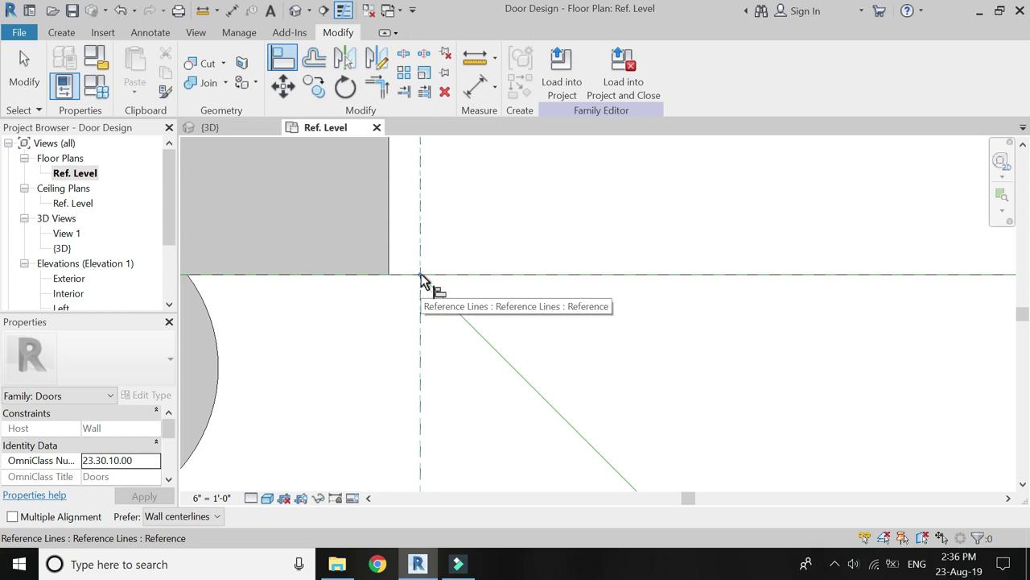
left_click(420, 275)
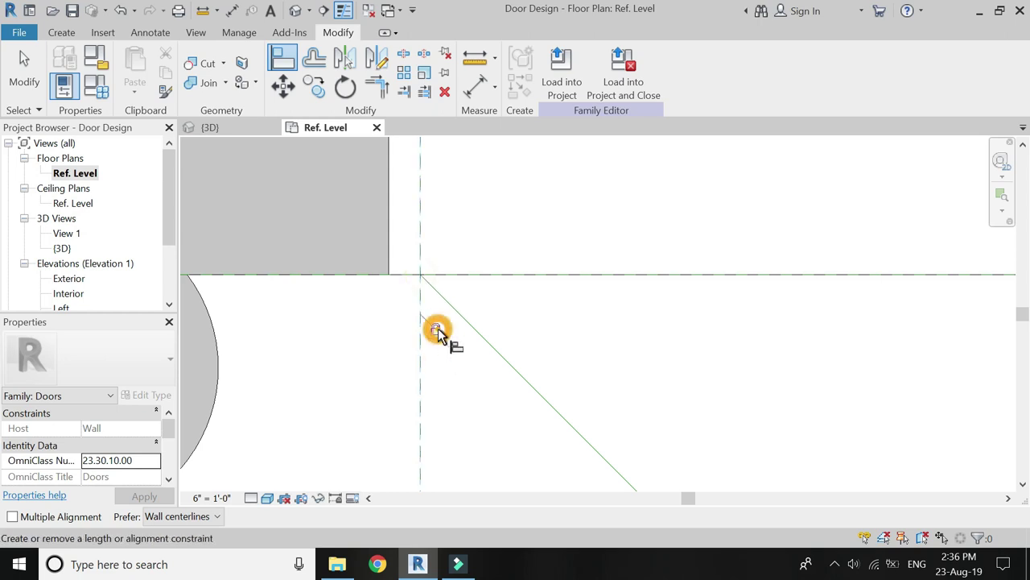
Step: Align the line's start to the horizontal reference plane and lock it
left_click(476, 277)
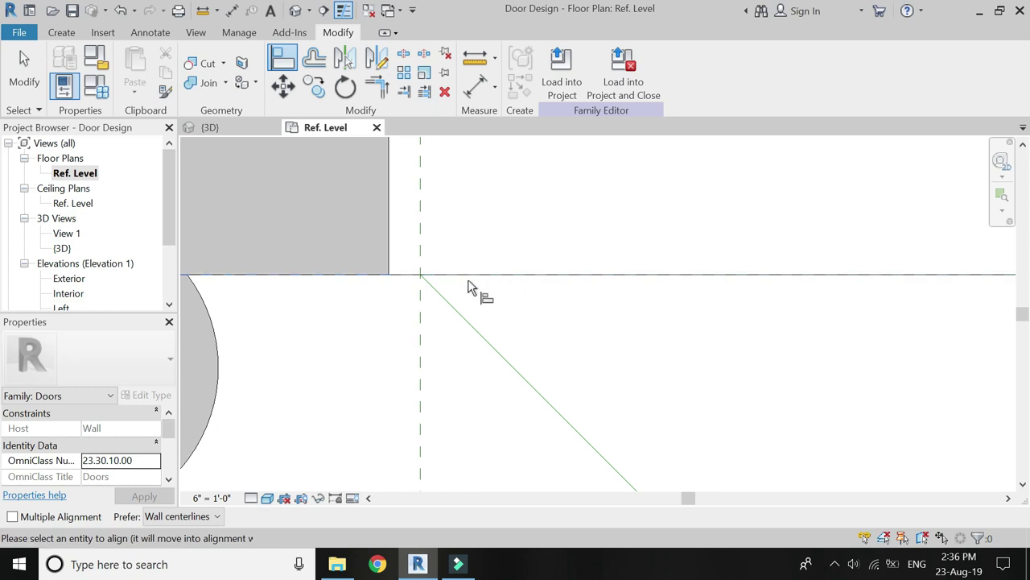
left_click(421, 280)
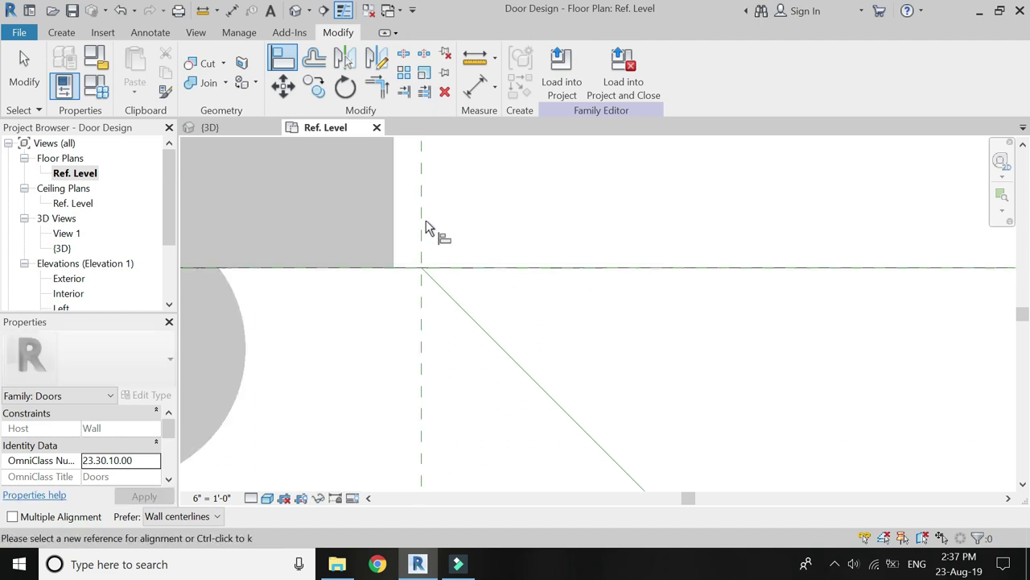
scroll(425, 229, "down", 3)
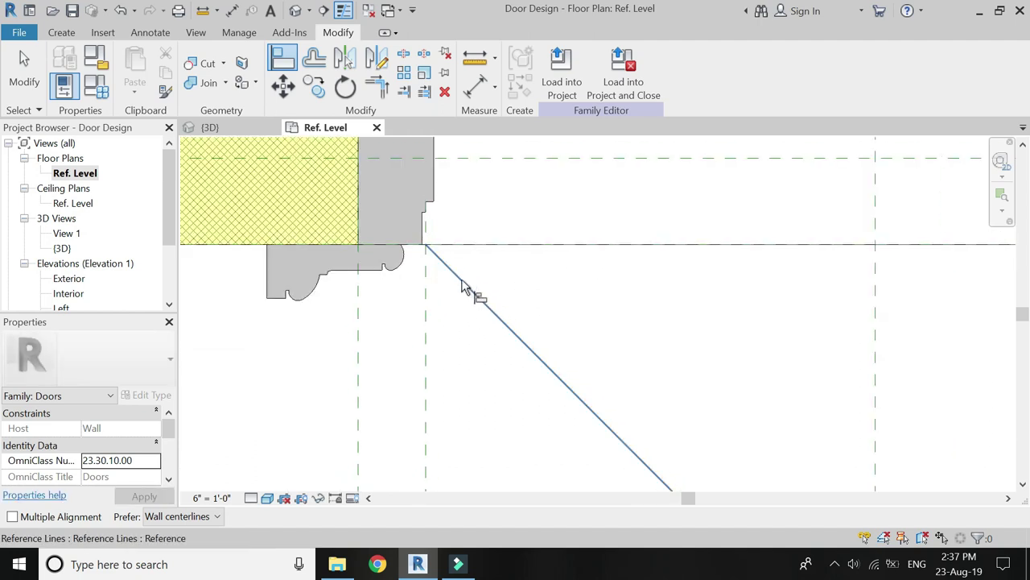
scroll(463, 286, "down", 1)
scroll(448, 277, "down", 2)
scroll(438, 264, "up", 2)
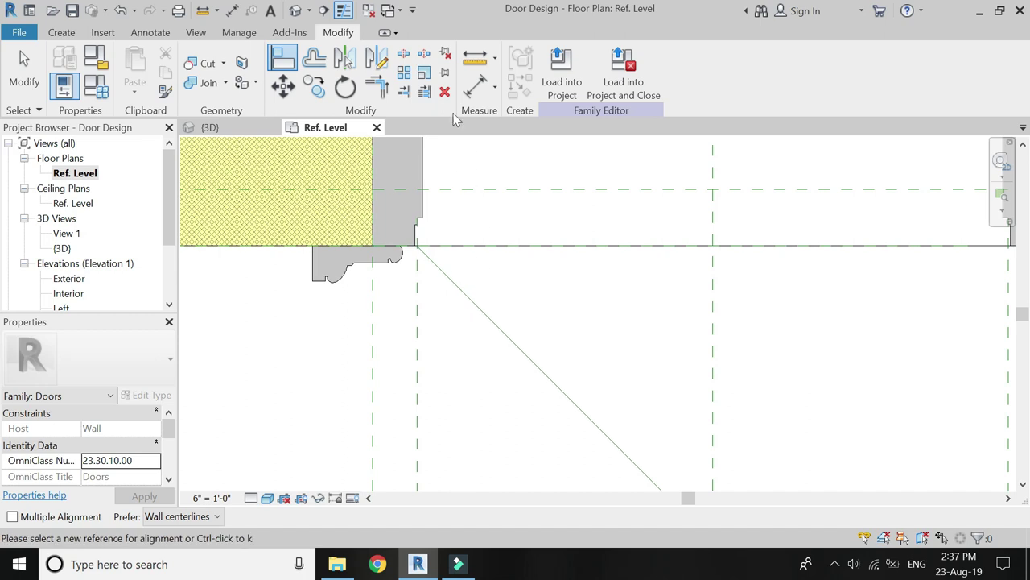
Step: Place a 45° angular dimension between the wall line and the diagonal swing line
left_click(494, 83)
left_click(502, 153)
left_click(499, 245)
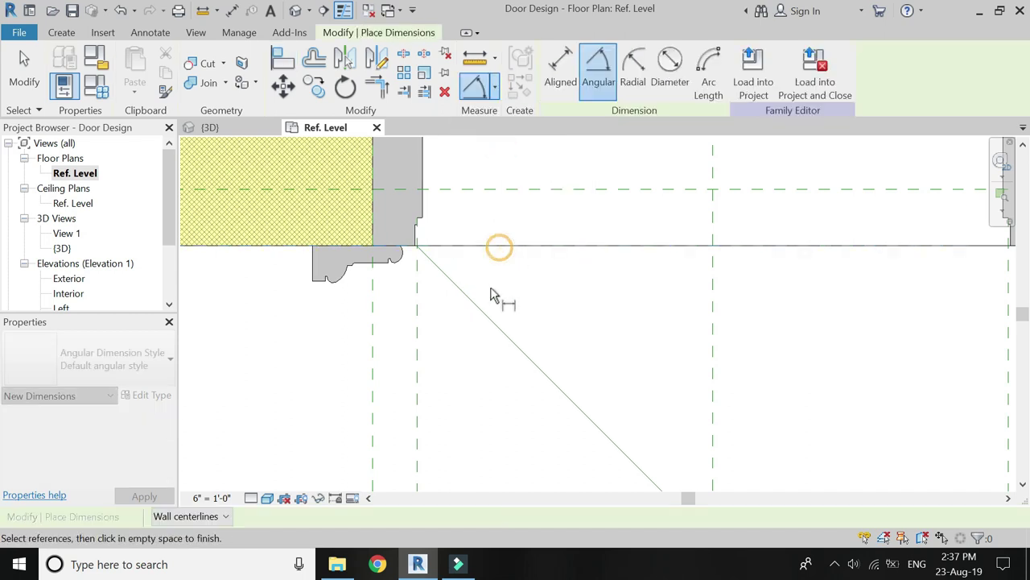
left_click(483, 308)
left_click(506, 285)
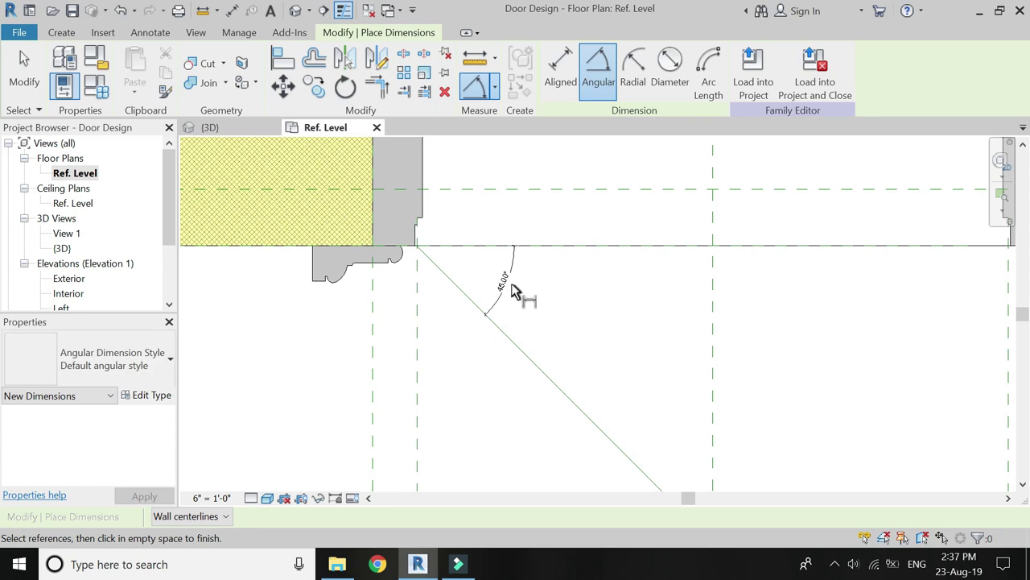
key("Escape")
key("Escape")
Step: Label the 45° angle dimension with a new Door angle parameter
left_click(501, 280)
left_click(687, 72)
left_click(713, 71)
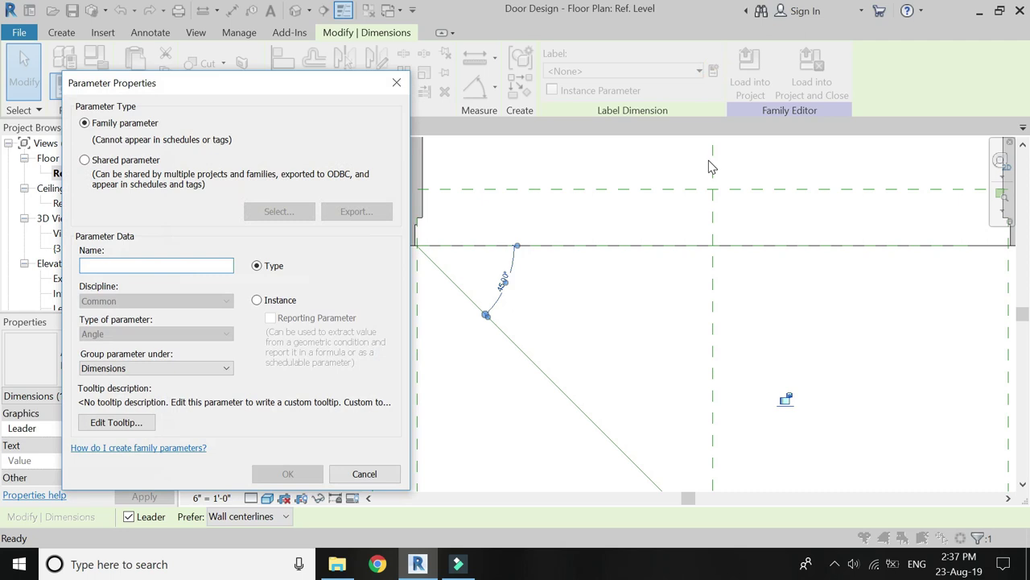
type("Door angle")
key("Return")
key("Escape")
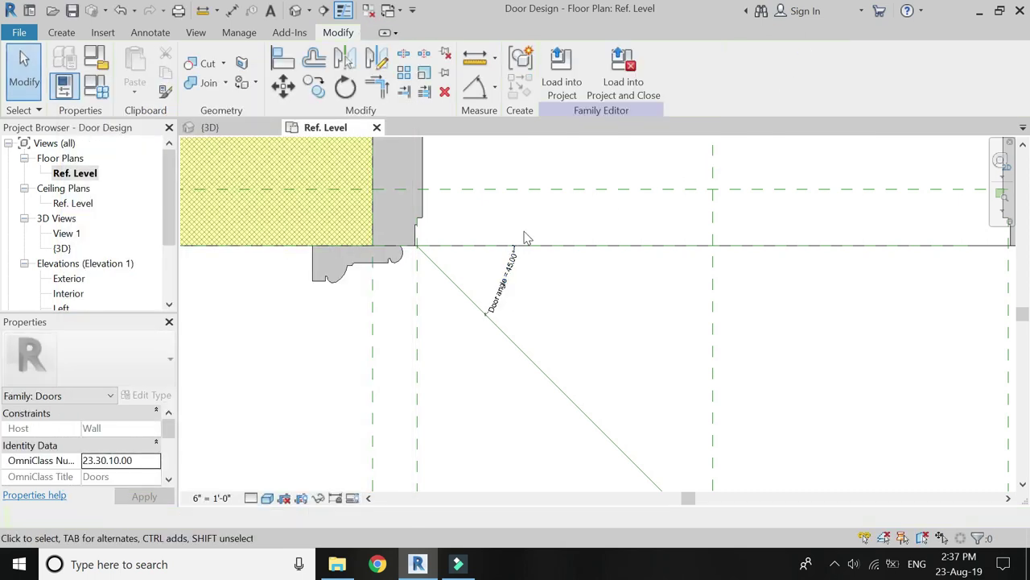
scroll(393, 213, "down", 2)
scroll(545, 426, "up", 2)
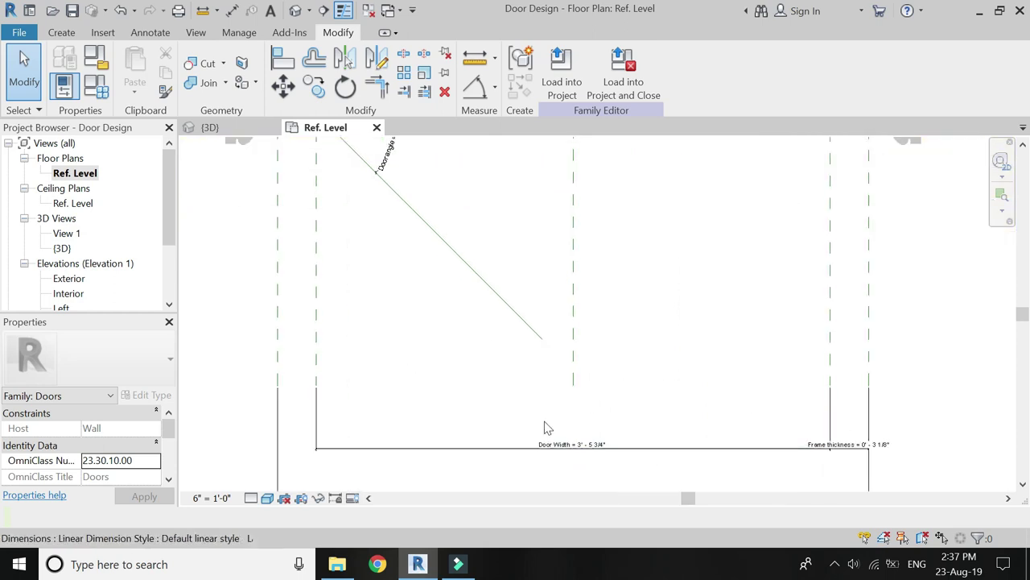
Step: Make the 2'-2" leaf length dimension permanent and label it Door Width
left_click(511, 305)
scroll(491, 306, "down", 2)
scroll(475, 282, "up", 1)
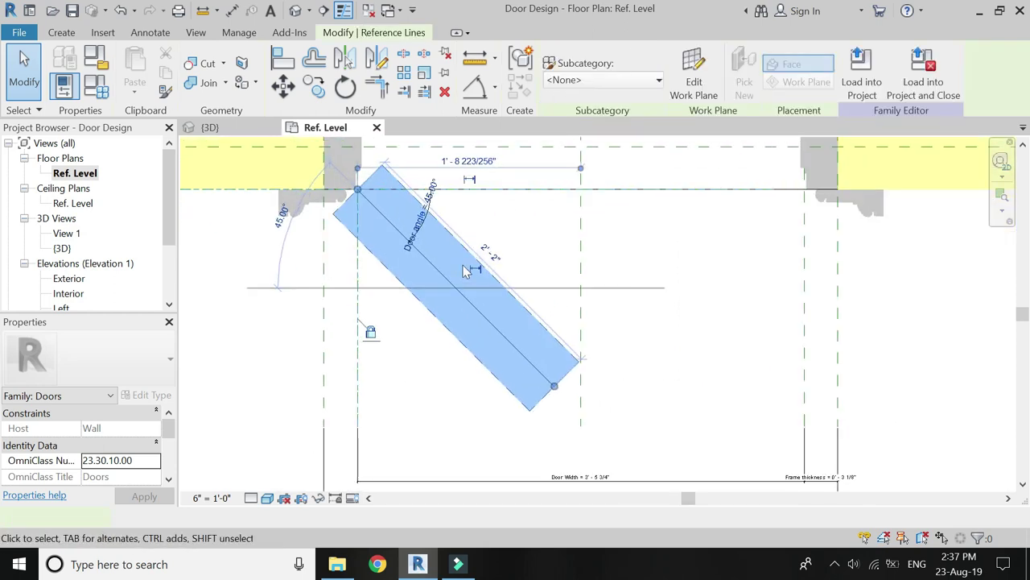
left_click(473, 268)
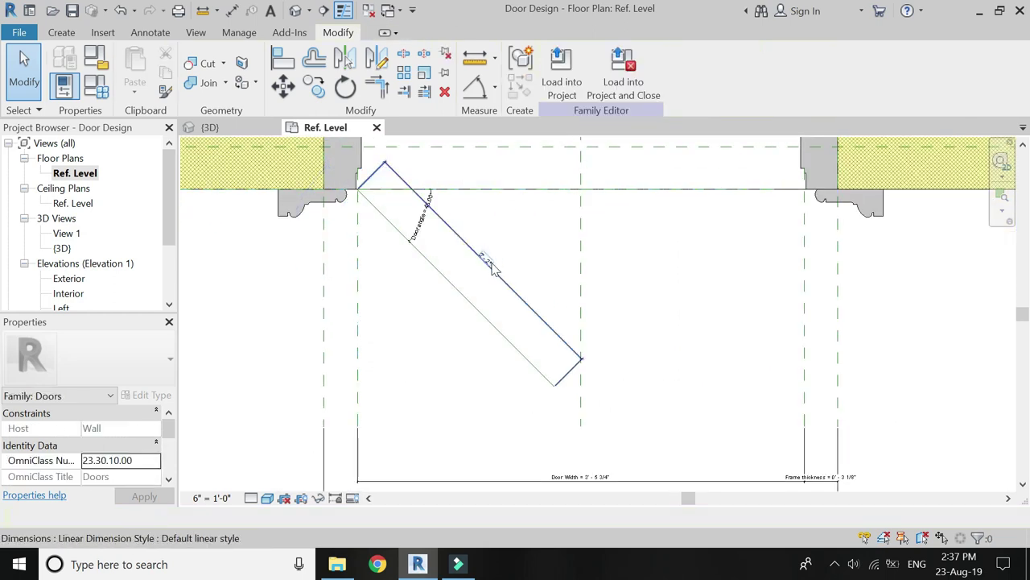
left_click(487, 260)
left_click(695, 72)
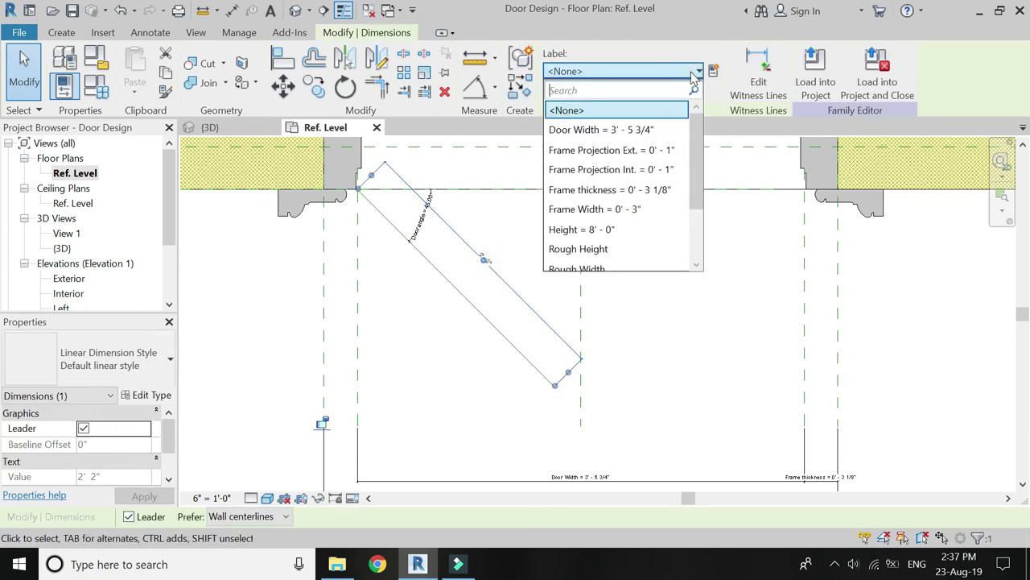
left_click(674, 131)
left_click(629, 228)
Step: Open Family Types (FT), then move, widen and resize the dialog's columns
key("f")
key("t")
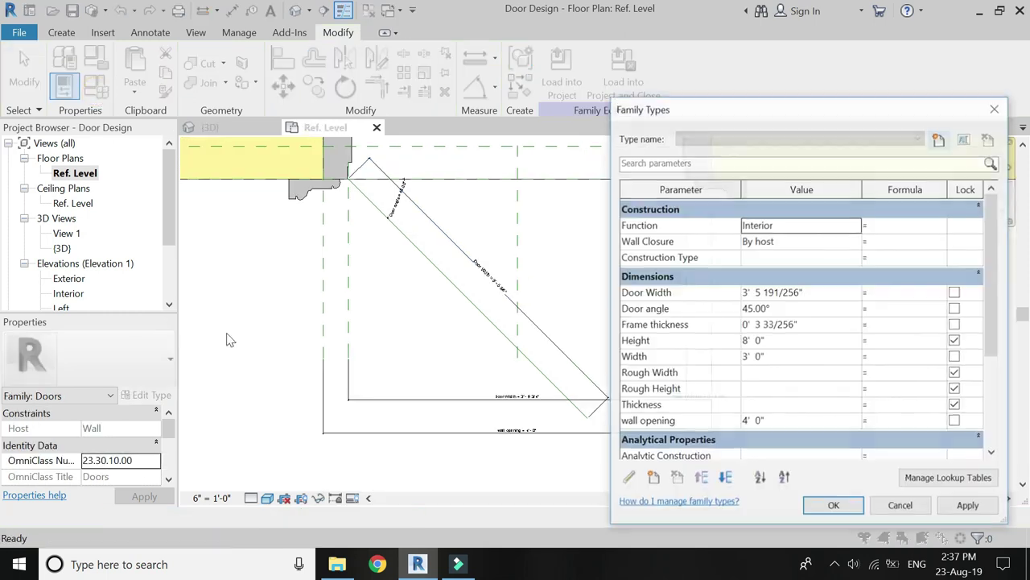
left_click_drag(813, 118, 243, 44)
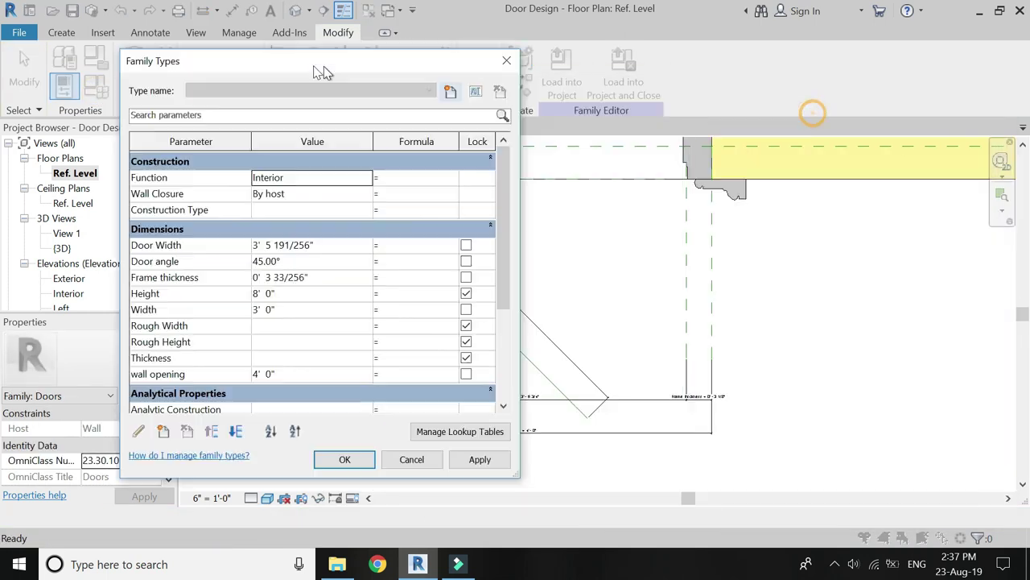
left_click_drag(438, 338, 561, 330)
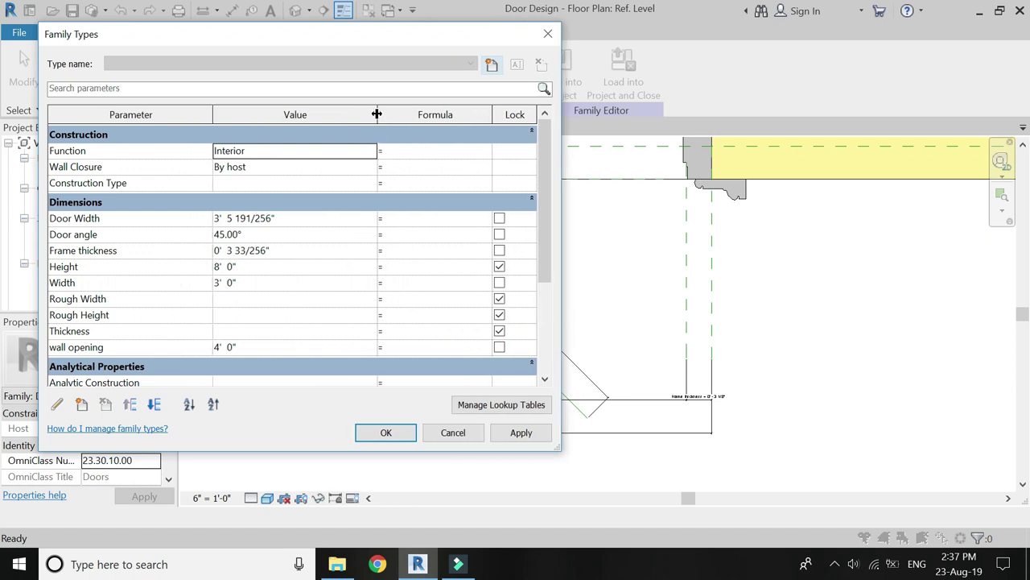
left_click_drag(377, 114, 281, 114)
left_click_drag(483, 125, 512, 134)
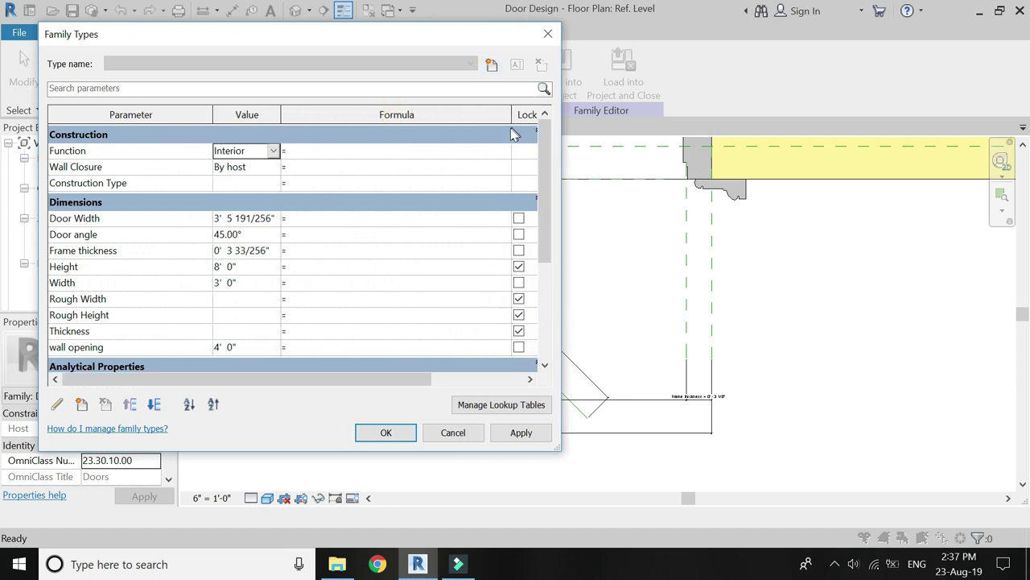
Step: Set the Door Width formula to wall opening - (Frame thickness * 2) and apply
left_click(107, 347)
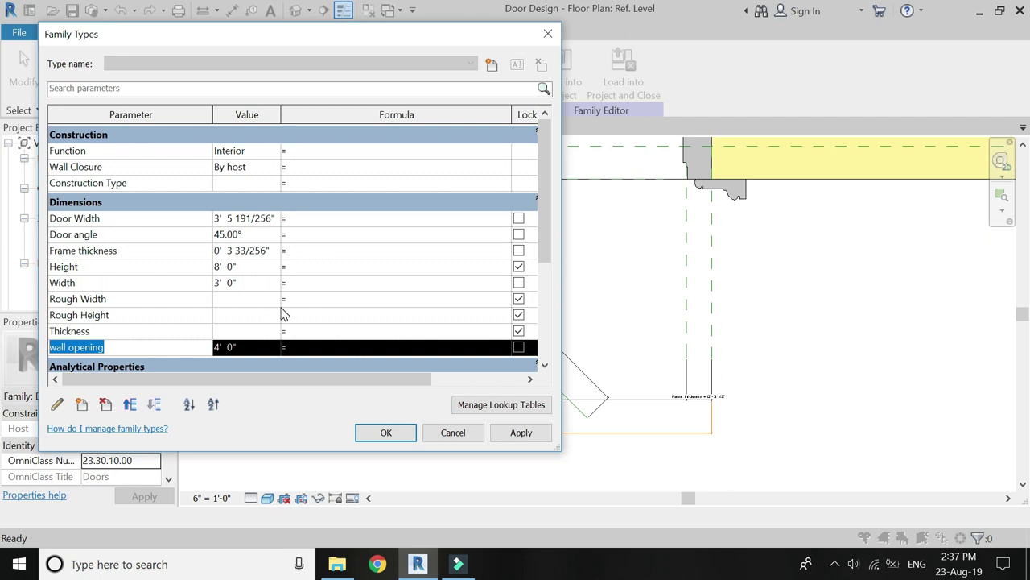
left_click(297, 218)
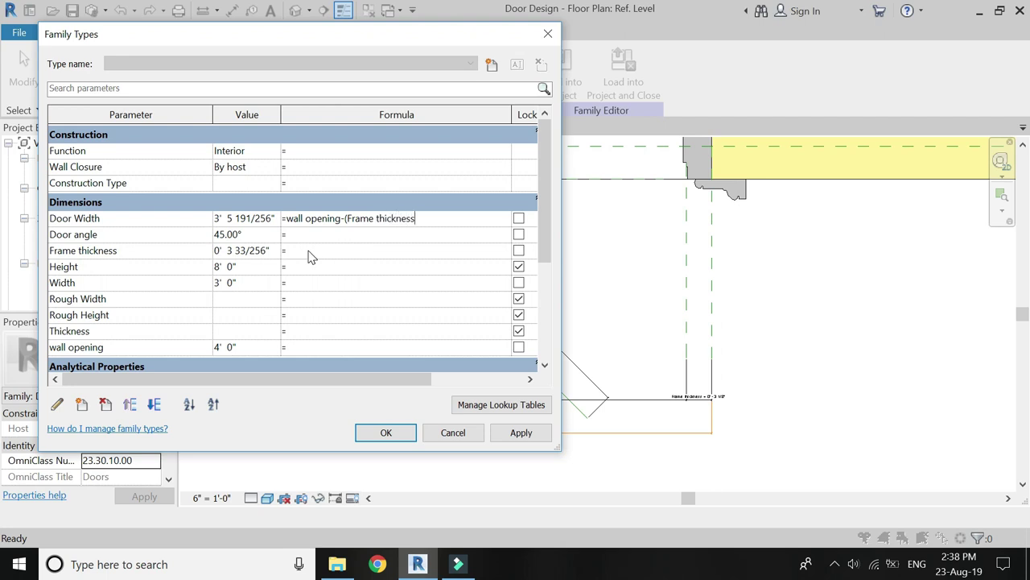
type("wall opening-(Frame thickness*2)")
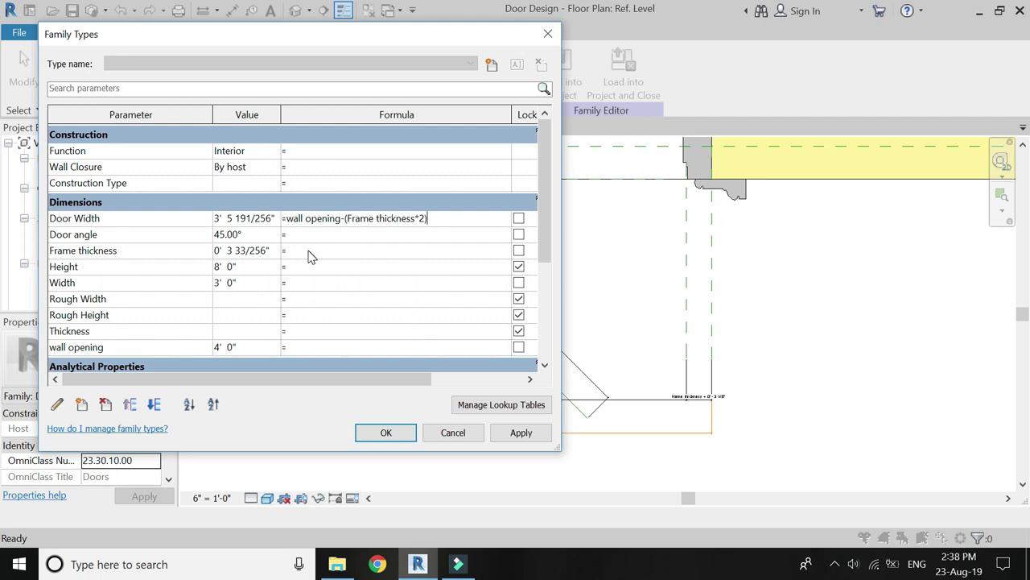
key("Tab")
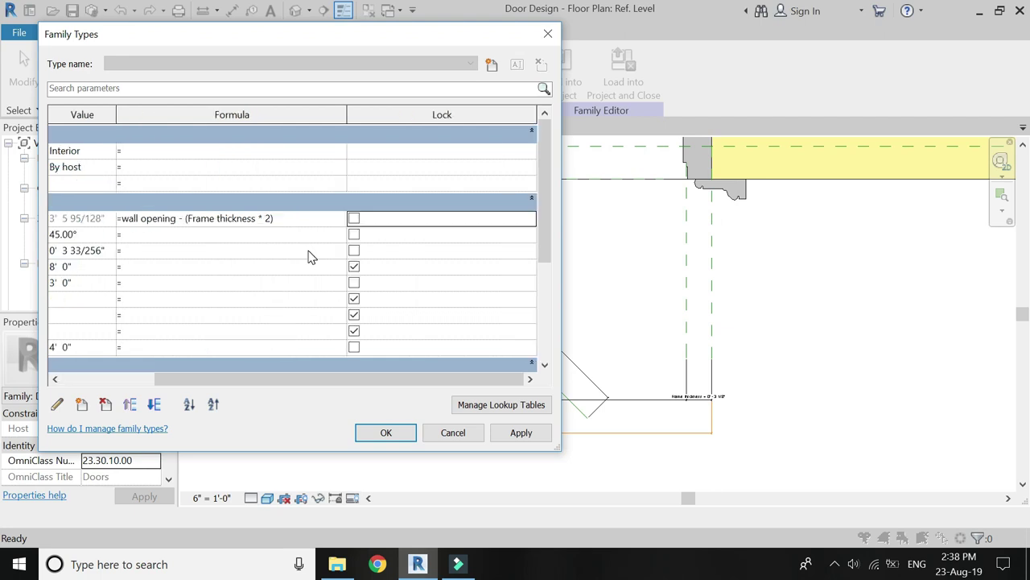
scroll(348, 379, "left", 3)
left_click(397, 433)
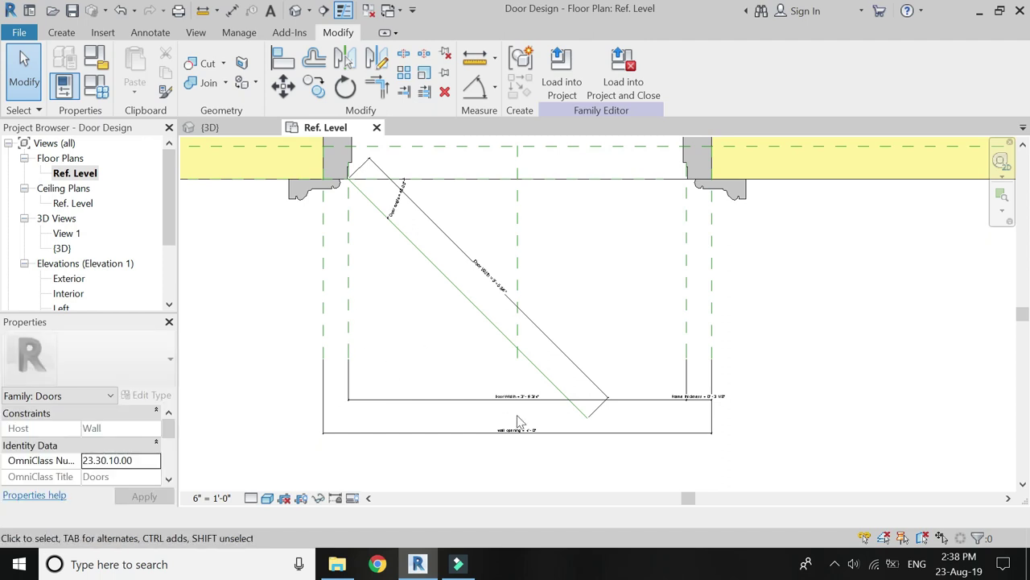
scroll(520, 431, "up", 4)
left_click(534, 429)
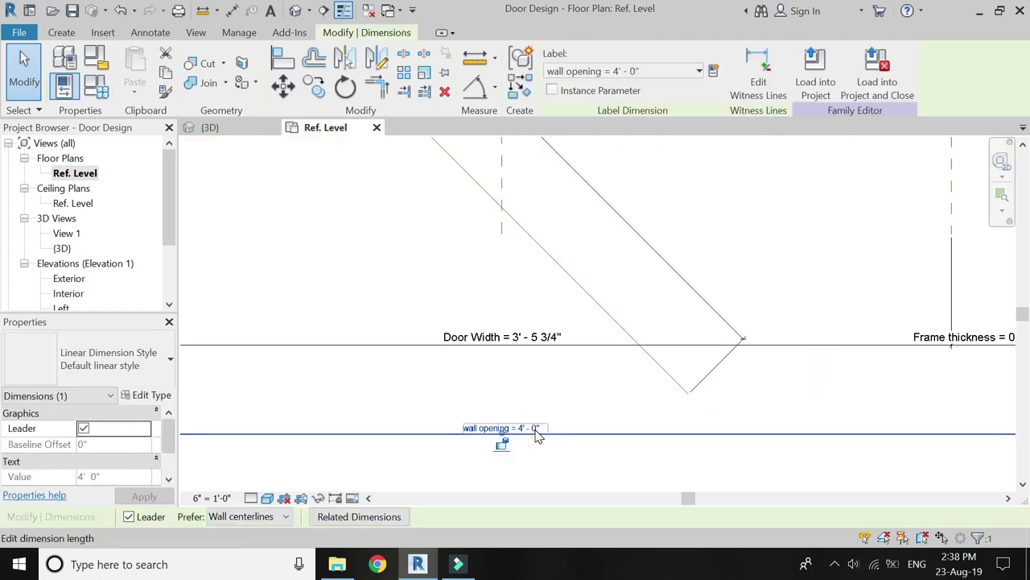
Step: Change the wall opening dimension to 5'
left_click(537, 433)
scroll(474, 466, "down", 3)
type("5'")
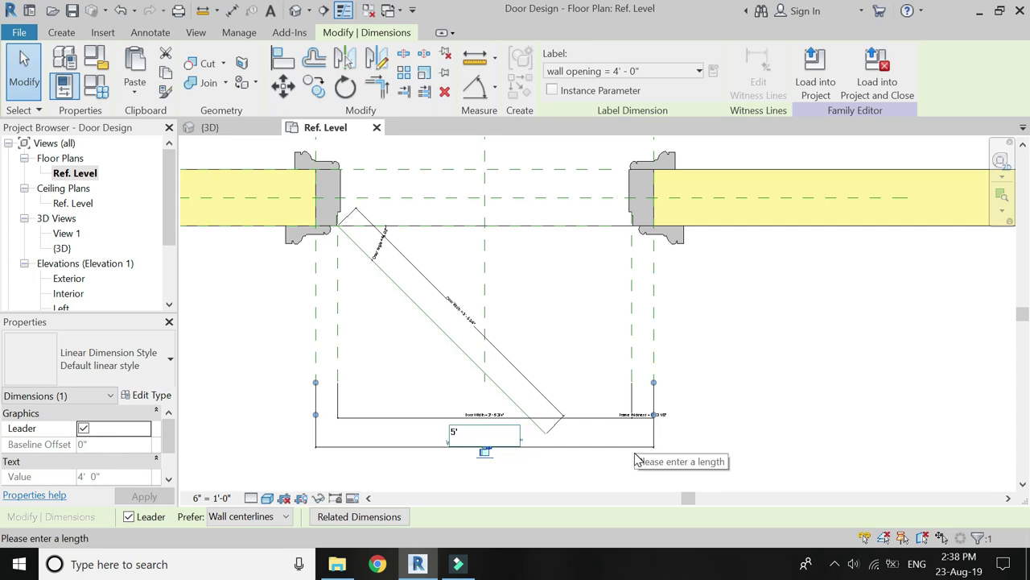
key("Return")
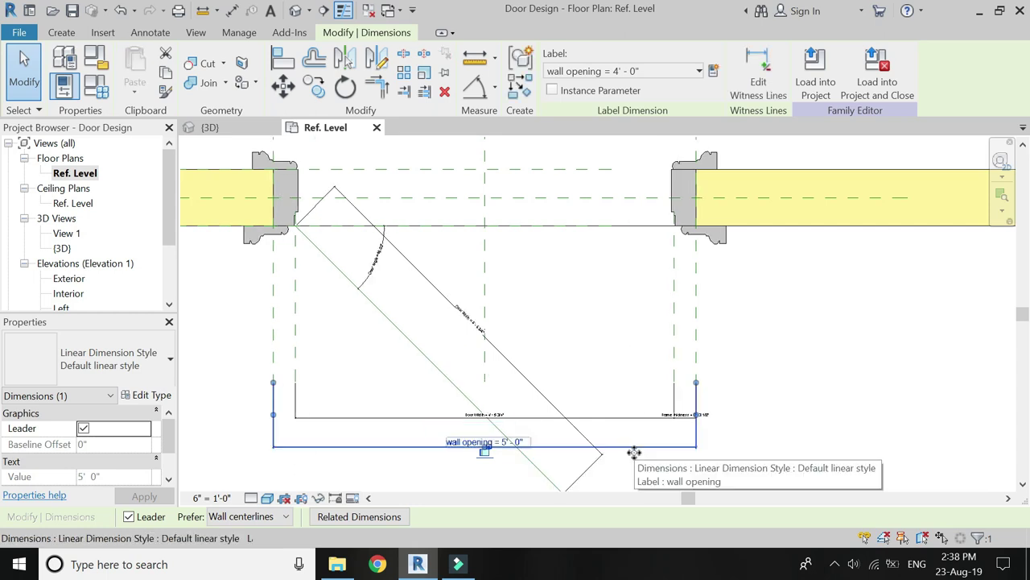
left_click(495, 337)
scroll(476, 324, "down", 2)
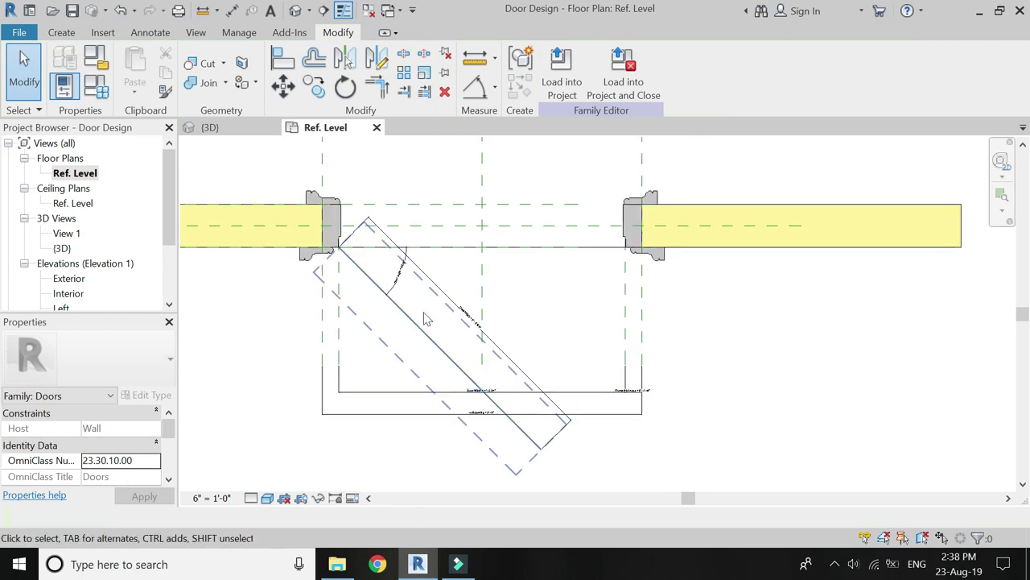
scroll(426, 319, "up", 1)
Step: Change the wall opening dimension again, to 3'-6"
left_click(495, 433)
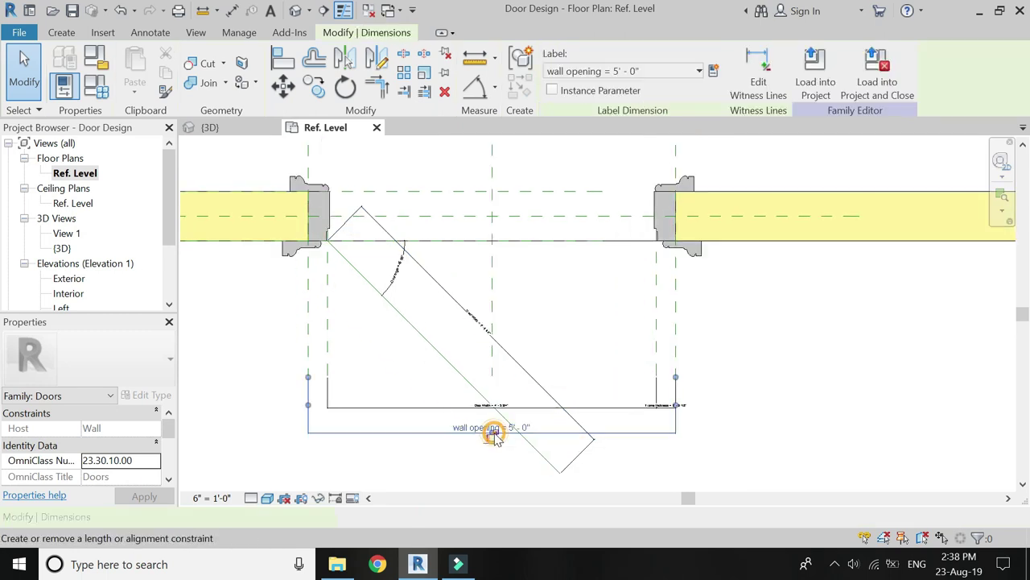
left_click(491, 432)
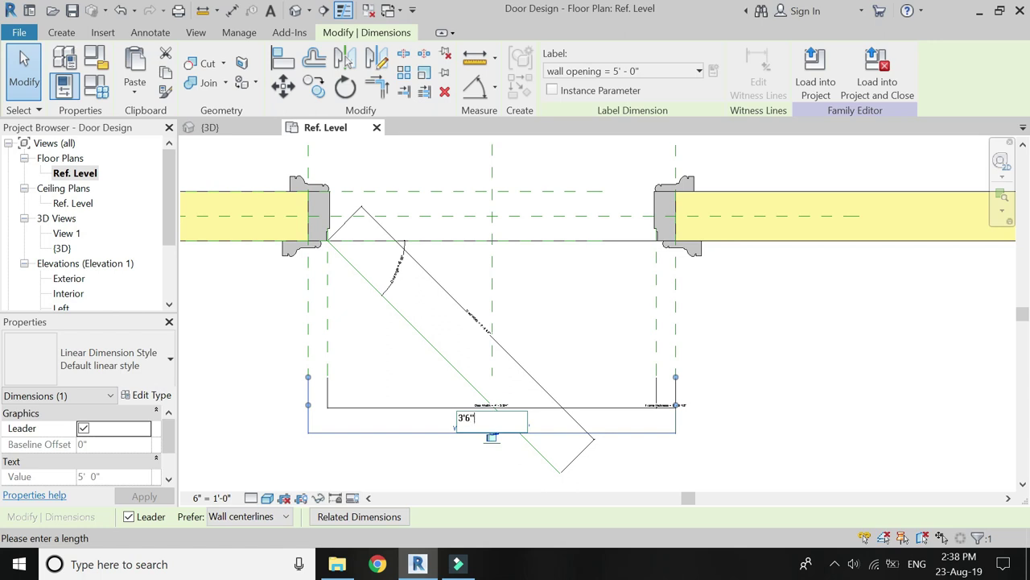
key("Return")
left_click(676, 446)
scroll(81, 242, "down", 1)
Step: Open the Interior elevation and begin an aligned dimension on the door leaf
double_click(70, 263)
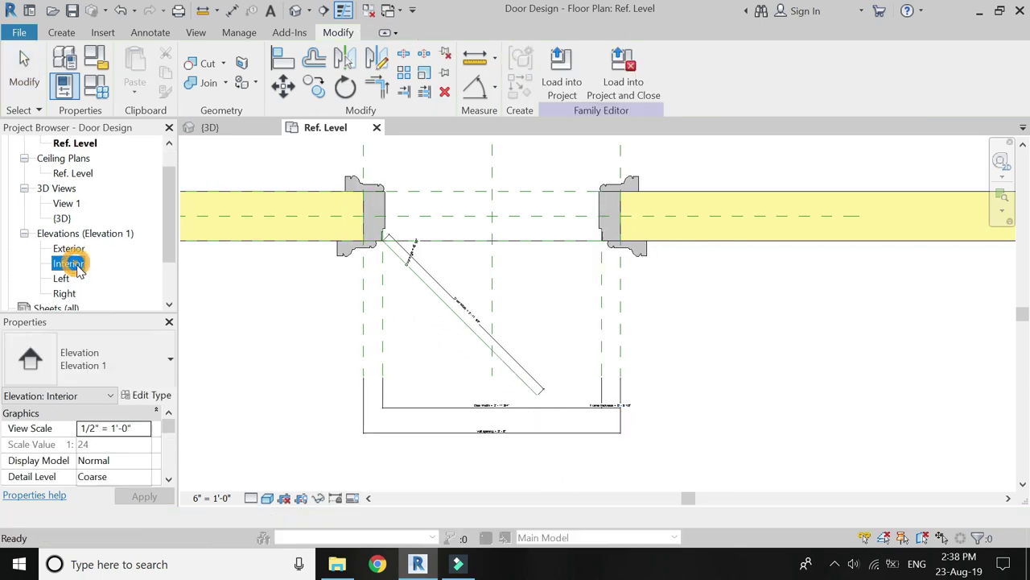
scroll(716, 386, "up", 1)
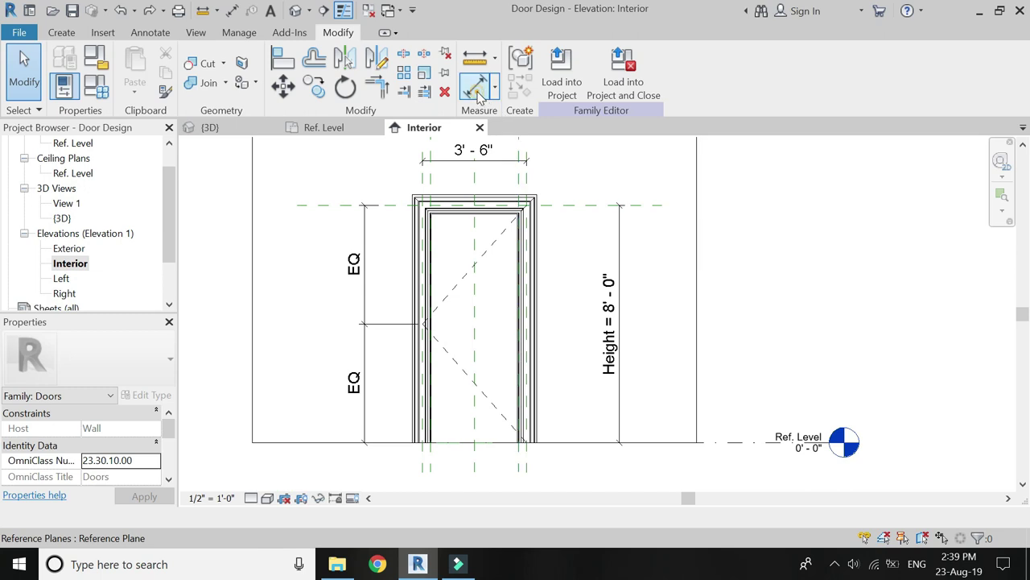
left_click(475, 87)
scroll(495, 203, "up", 4)
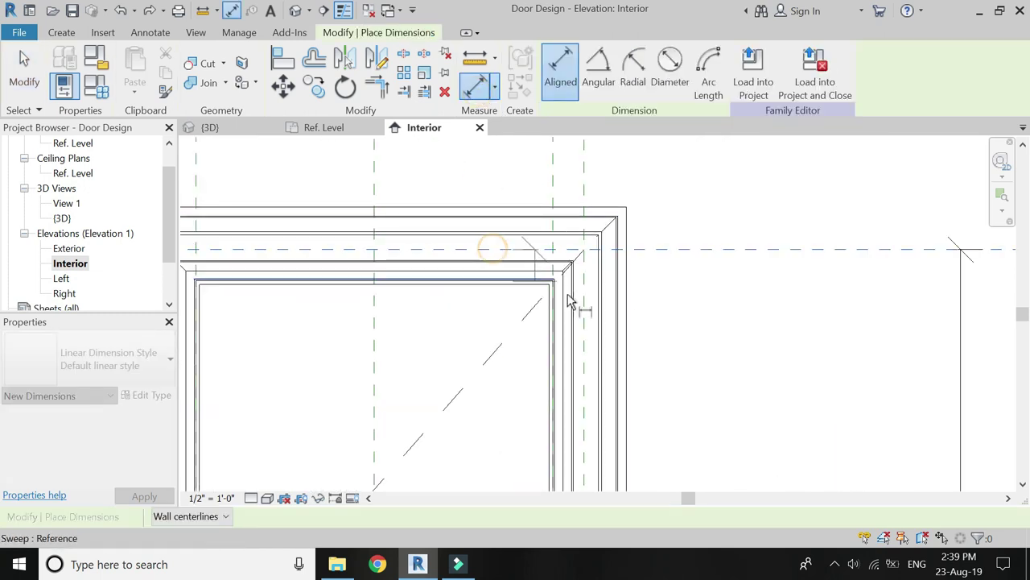
scroll(568, 300, "up", 1)
scroll(558, 283, "up", 1)
scroll(513, 317, "down", 1)
scroll(451, 305, "down", 1)
scroll(564, 322, "down", 1)
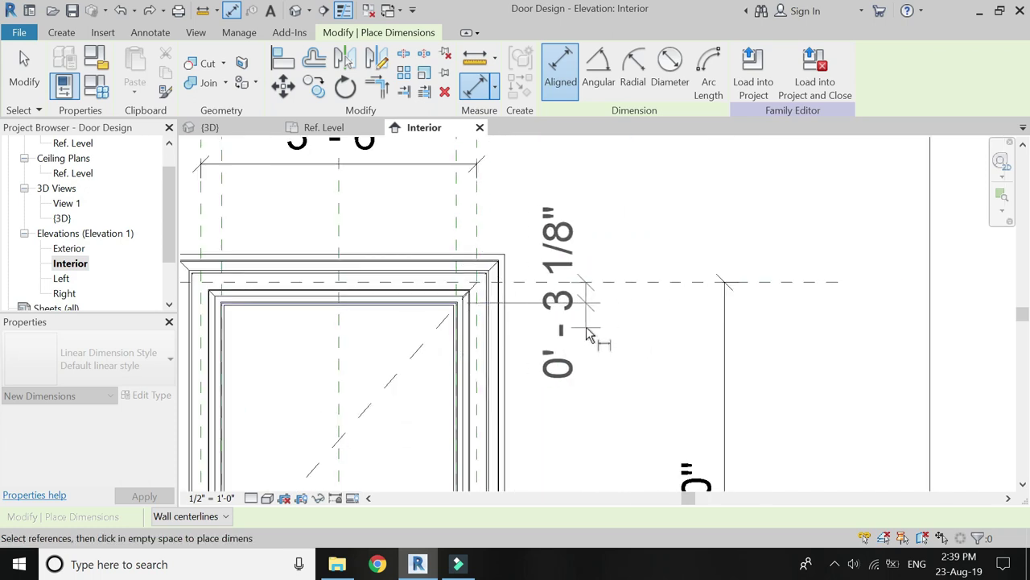
scroll(531, 298, "up", 2)
scroll(488, 271, "up", 1)
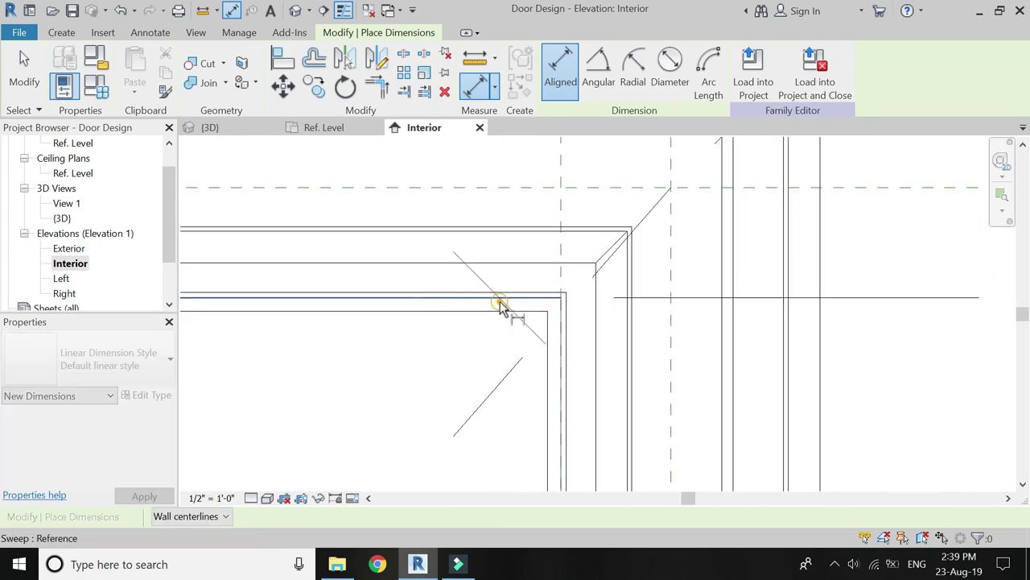
scroll(475, 241, "down", 2)
scroll(455, 179, "down", 1)
scroll(457, 241, "down", 1)
Step: Place the 7'-8 7/8" door height dimension and start labelling it with a new parameter
left_click(439, 451)
left_click(519, 314)
key("Escape")
key("Escape")
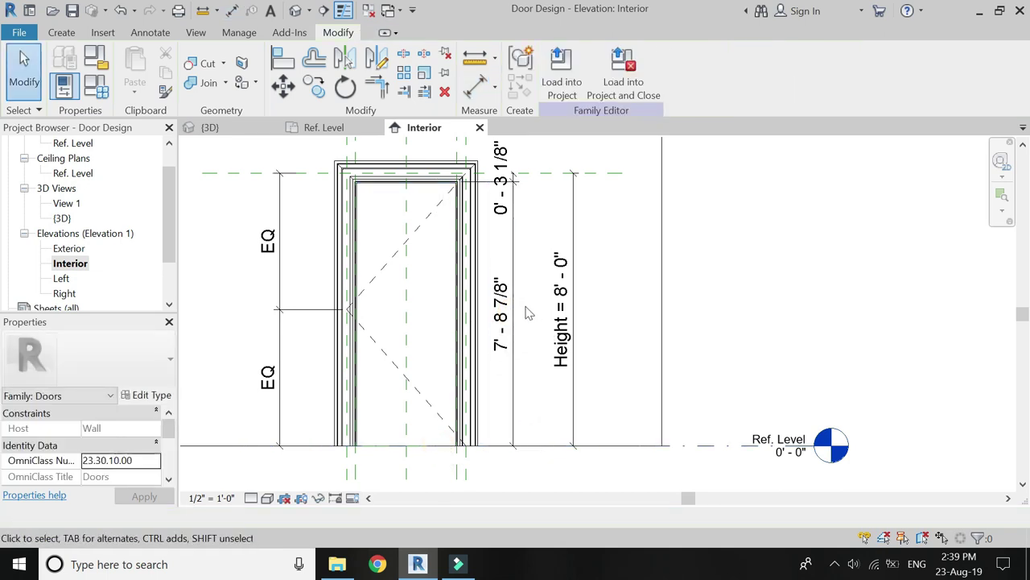
left_click(527, 313)
left_click(713, 71)
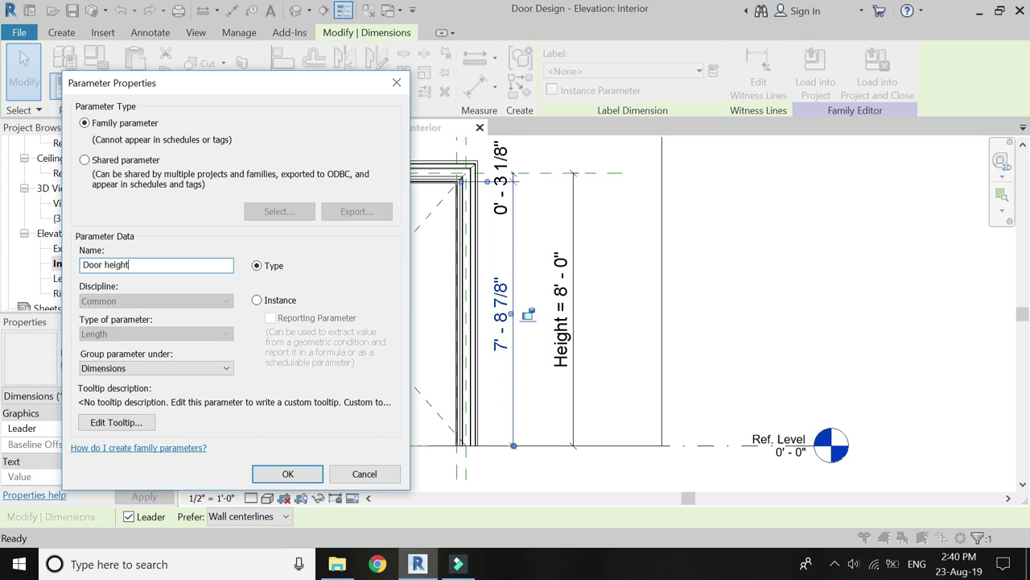
Step: Create the Door height parameter and label the 0' - 3 1/8" gap dimension with Frame thickness
key("Return")
key("Escape")
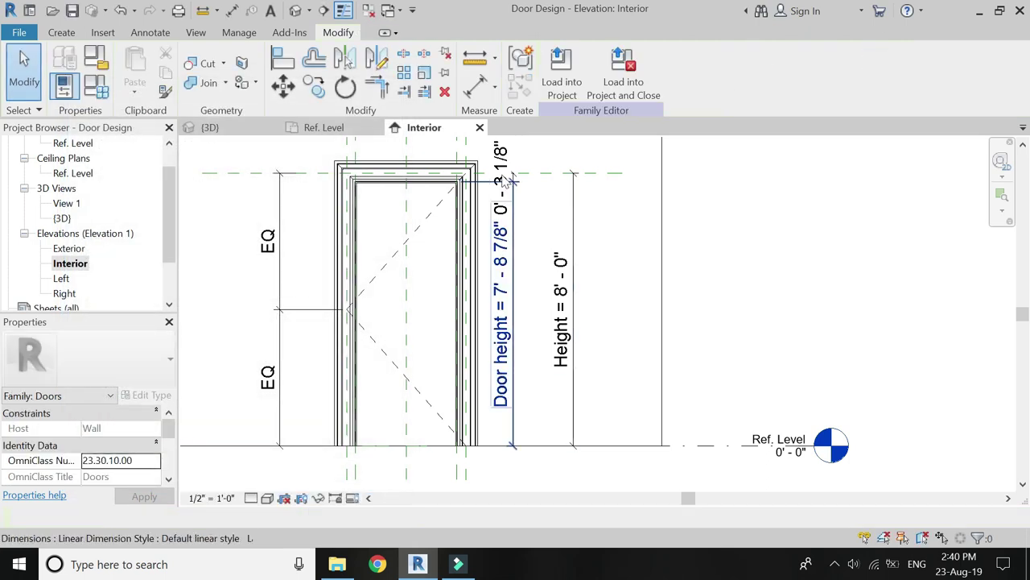
left_click(504, 179)
left_click(618, 71)
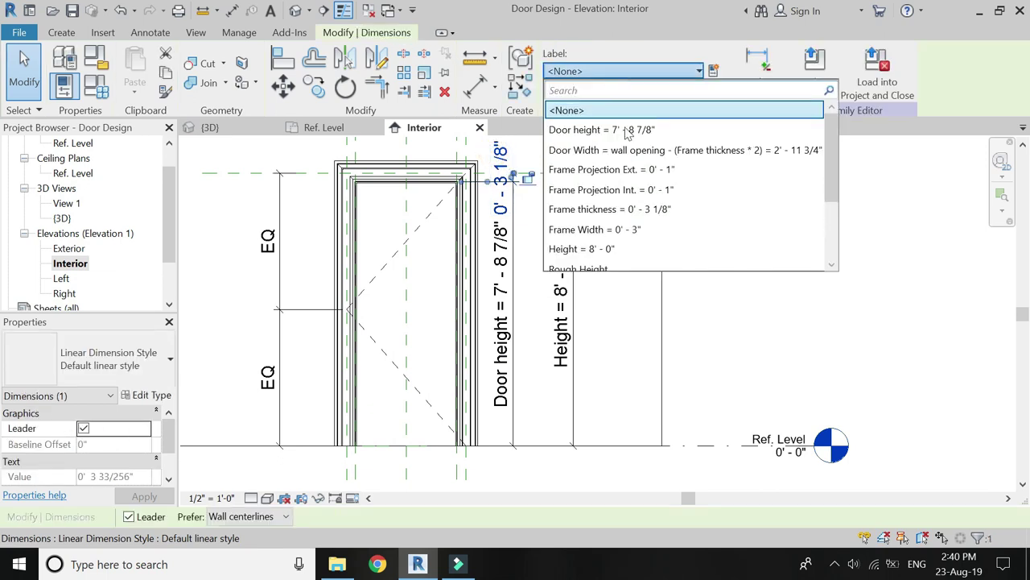
left_click(648, 209)
key("Escape")
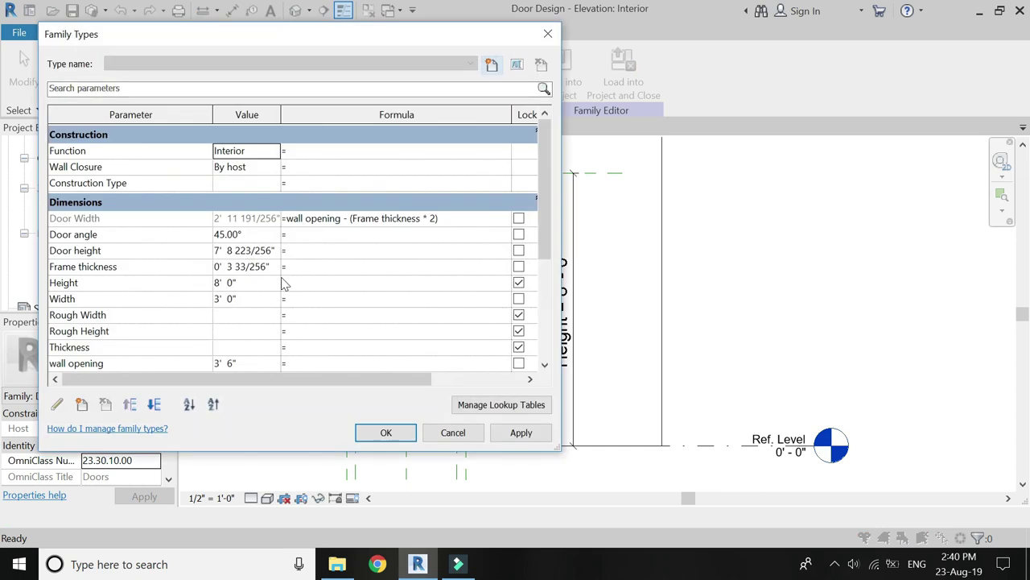
Step: In Family Types, give Door height the formula =Height-Frame thickness
left_click(104, 282)
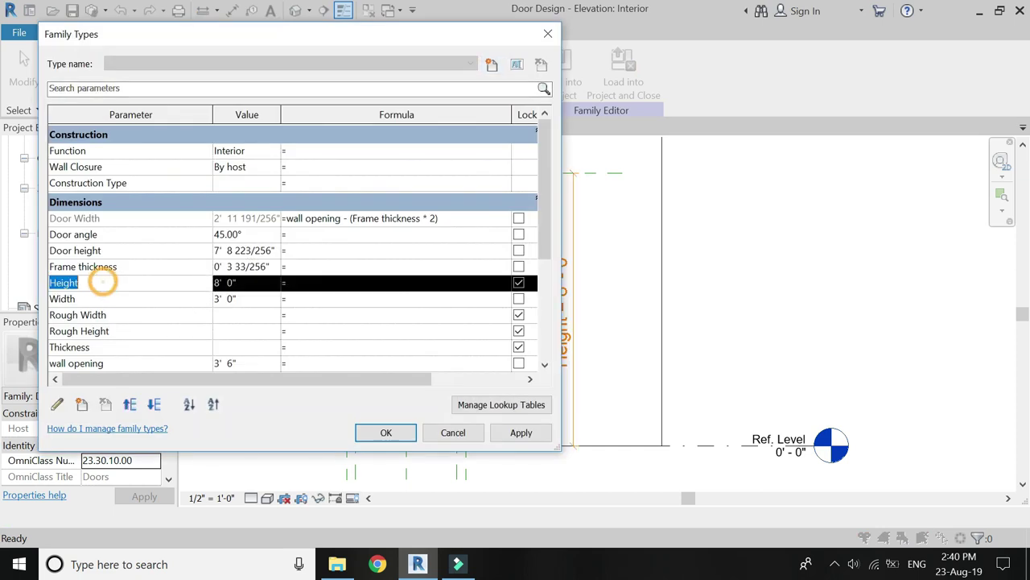
left_click(313, 251)
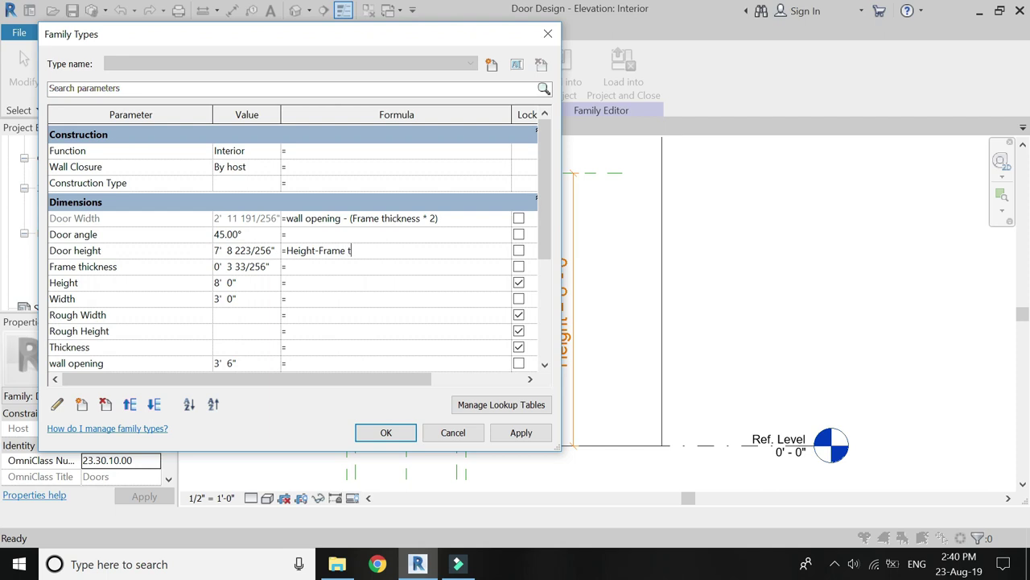
type("Height-Frame thickness")
key("Tab")
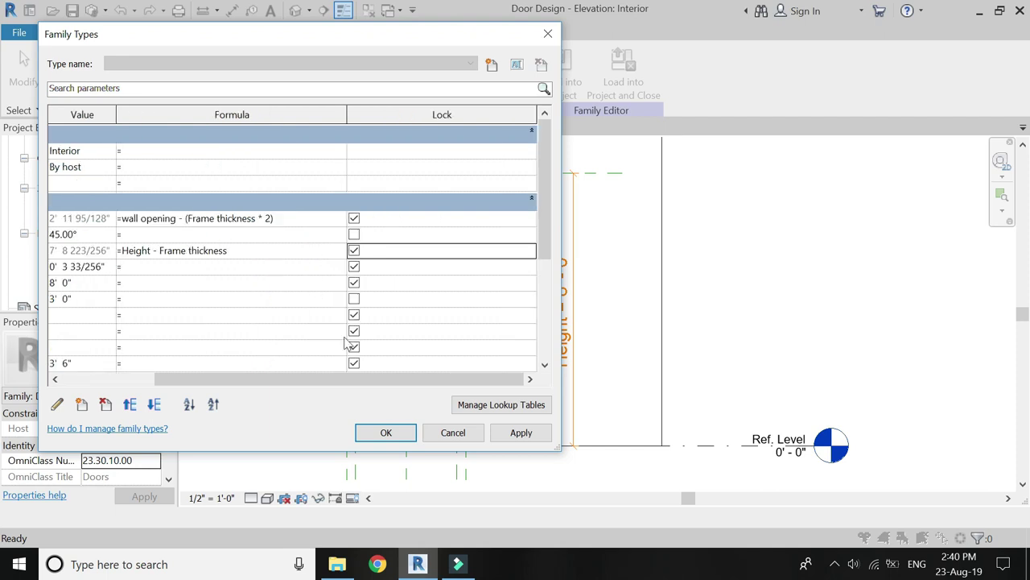
left_click(389, 432)
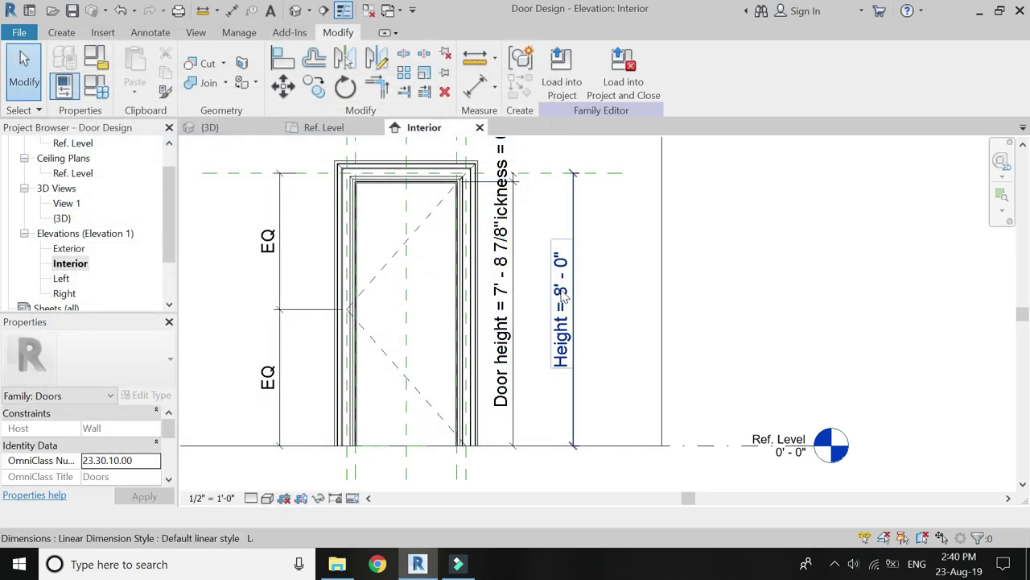
Step: Flex the Height dimension to 7' 0" in the elevation
left_click(566, 304)
left_click(564, 293)
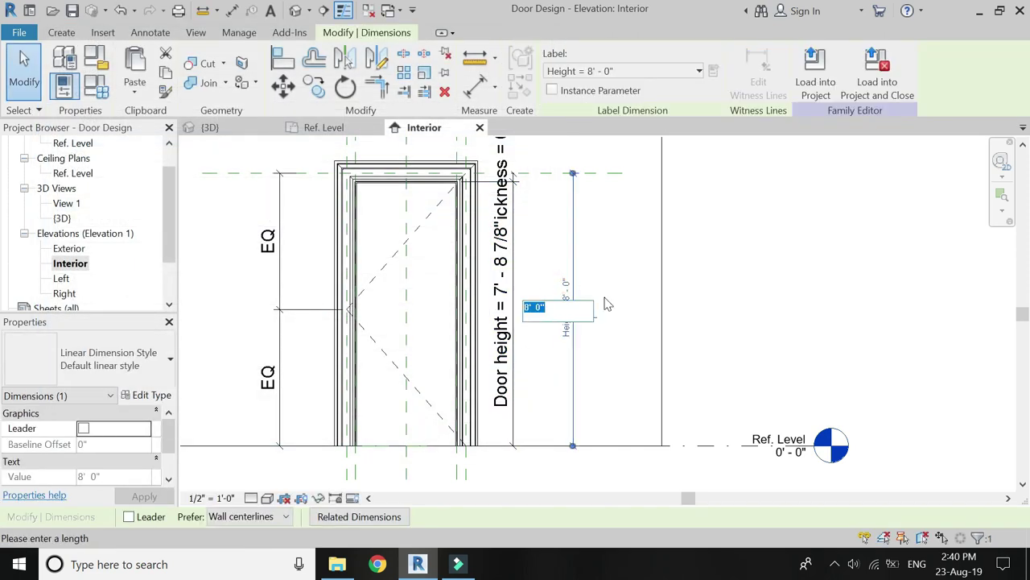
key("Return")
scroll(483, 348, "down", 1)
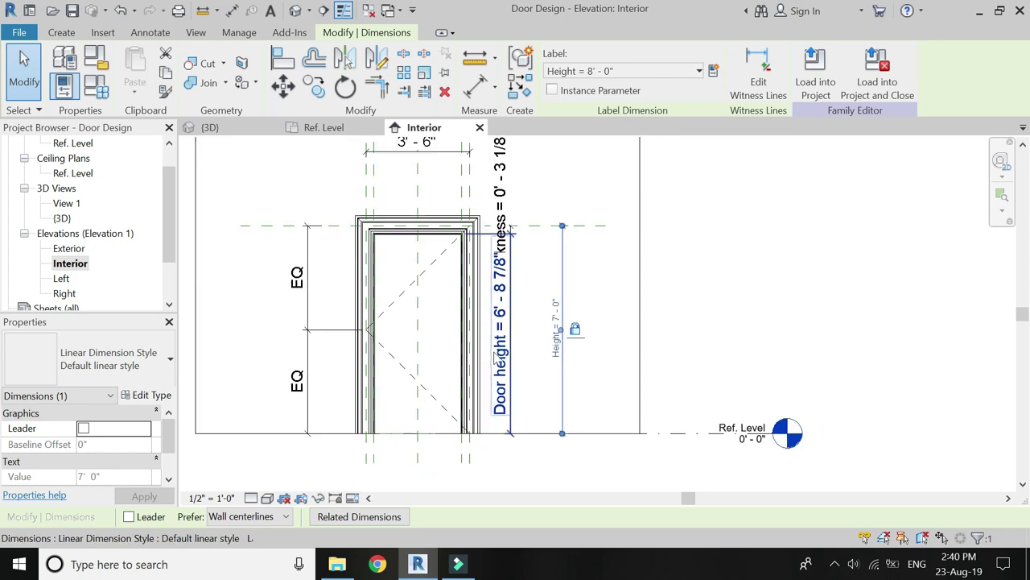
left_click(333, 373)
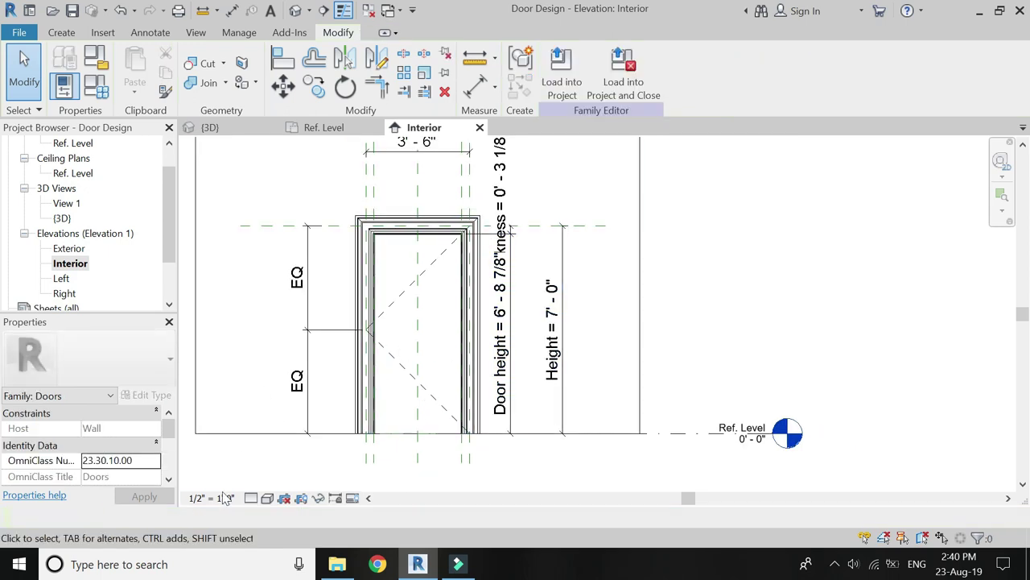
Step: Set the elevation scale to 3" = 1'-0" and switch to the Ref. Level floor plan
left_click(211, 497)
left_click(223, 65)
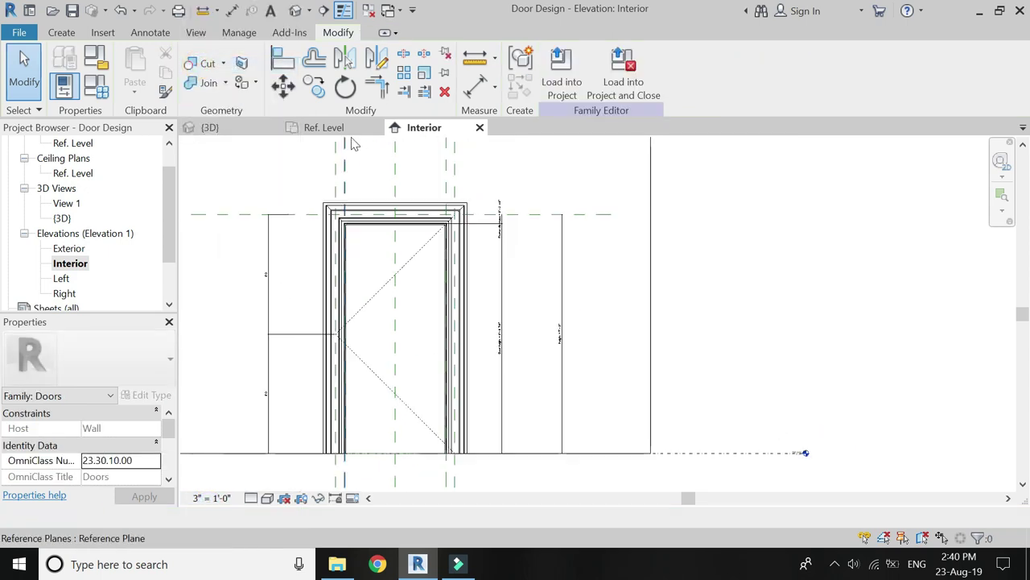
left_click(325, 127)
Step: Start a solid extrusion with its work plane set to the diagonal reference line
scroll(426, 241, "up", 2)
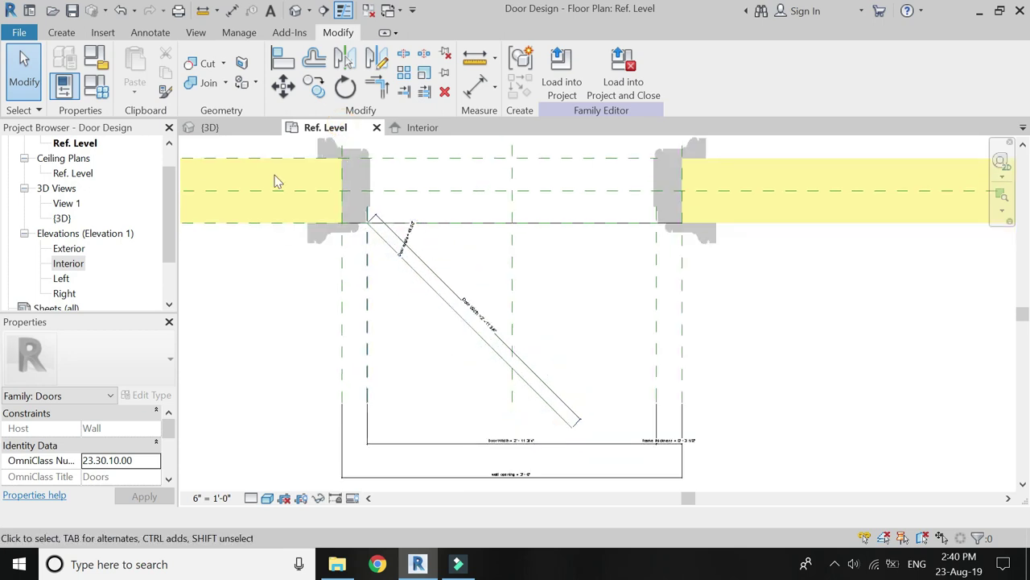
left_click(63, 34)
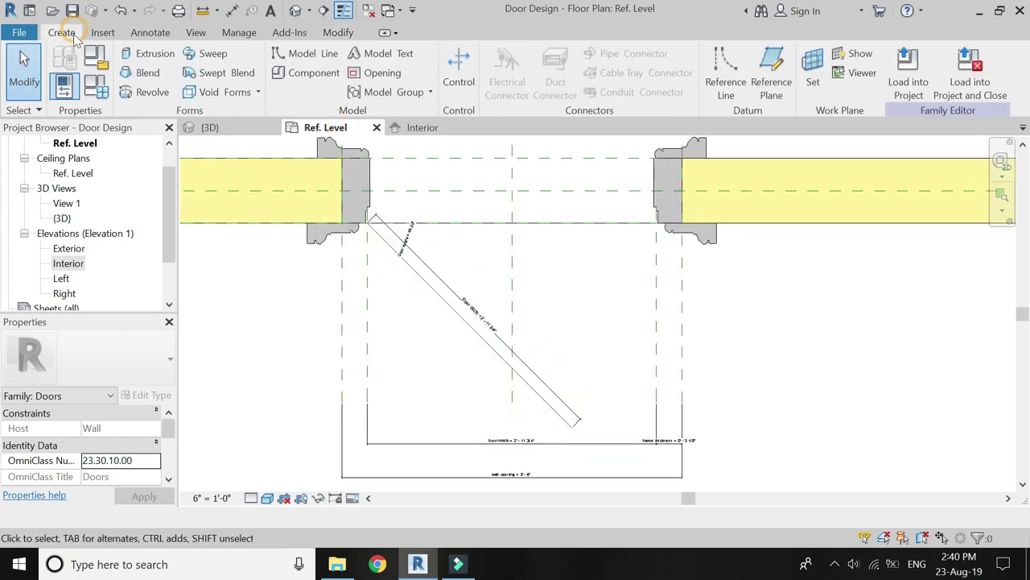
left_click(151, 62)
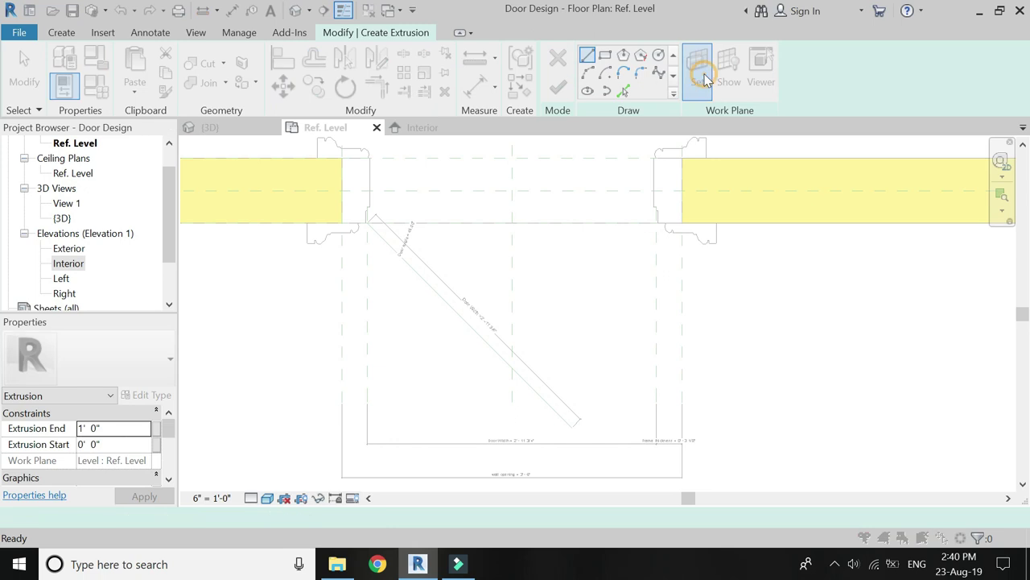
left_click(696, 72)
left_click(748, 460)
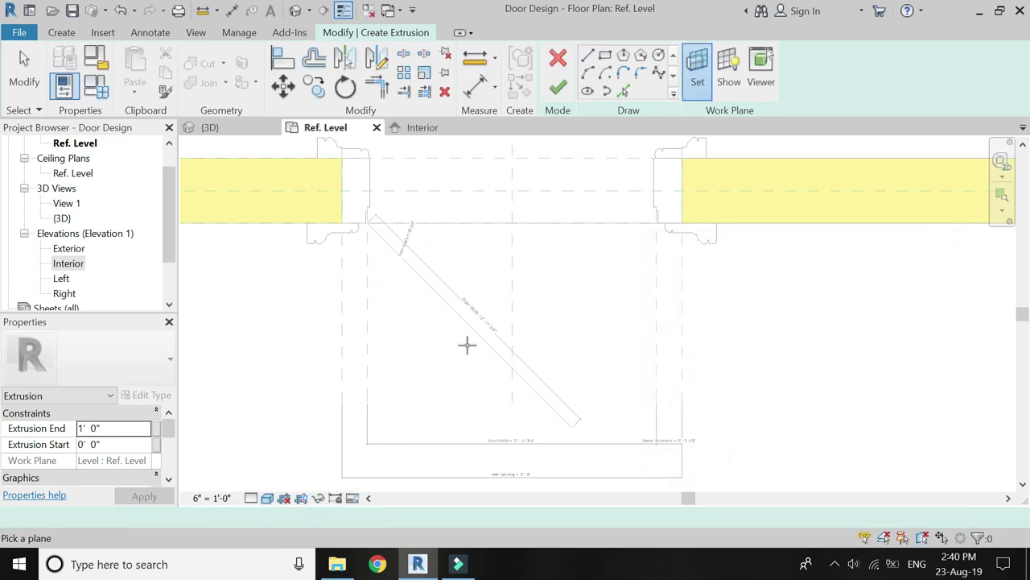
key("Tab")
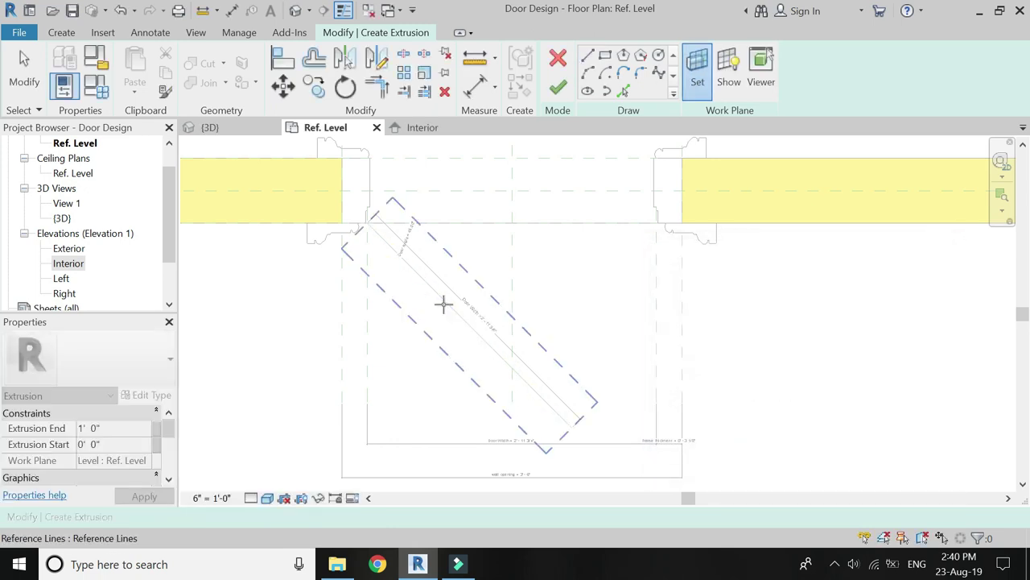
left_click(442, 302)
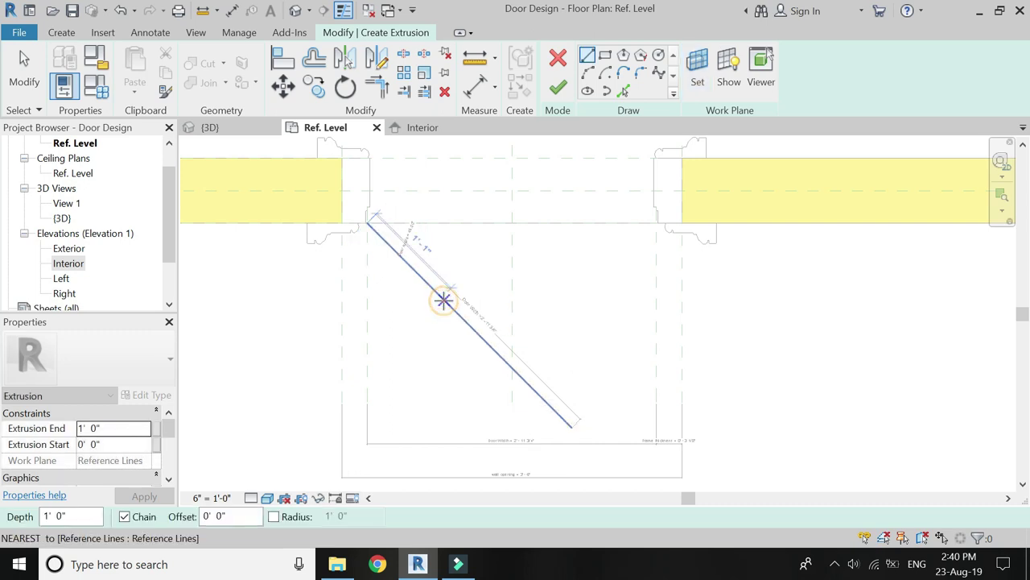
Step: Sketch the door panel outline by offsetting the diagonal door line and closing its lower end
left_click(624, 91)
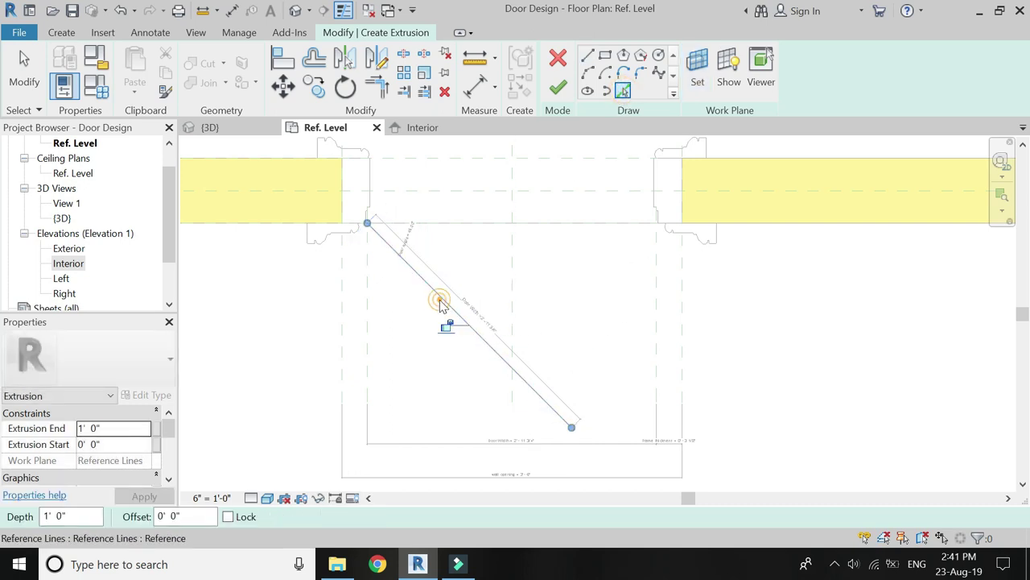
left_click(317, 69)
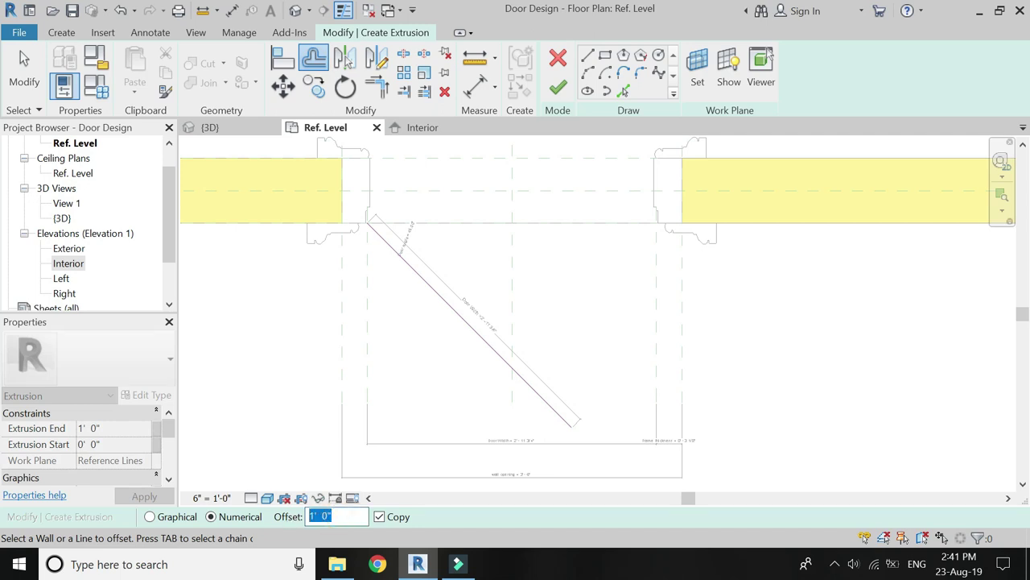
left_click(416, 282)
left_click(588, 57)
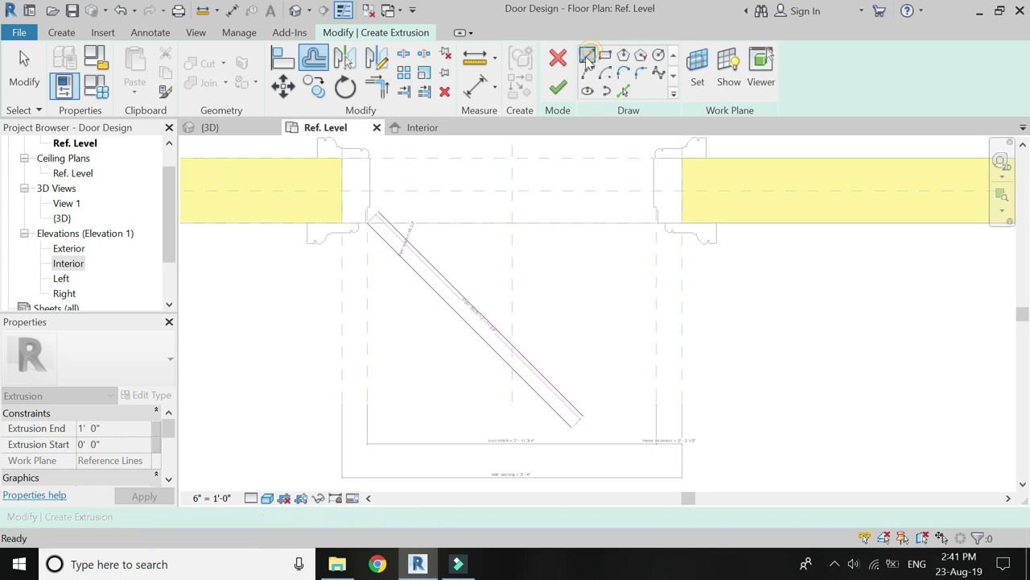
scroll(387, 214, "up", 3)
scroll(356, 223, "up", 2)
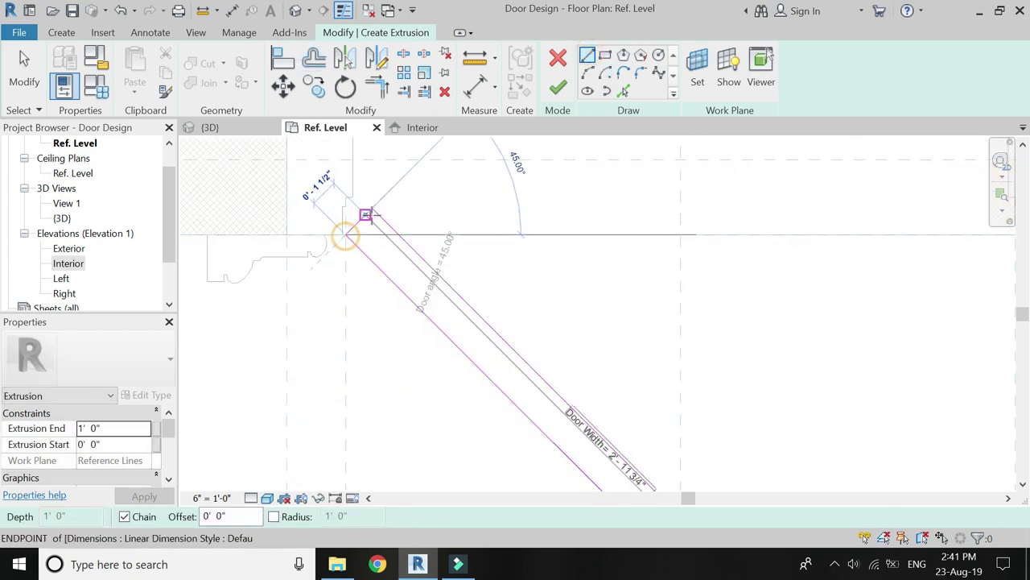
scroll(330, 169, "down", 3)
scroll(540, 408, "up", 2)
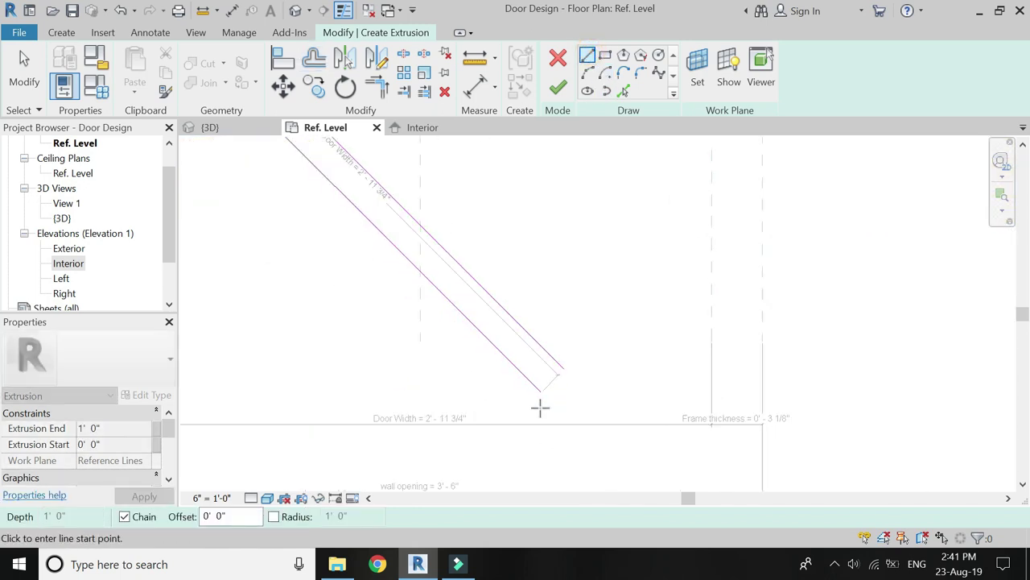
left_click(540, 391)
left_click(556, 370)
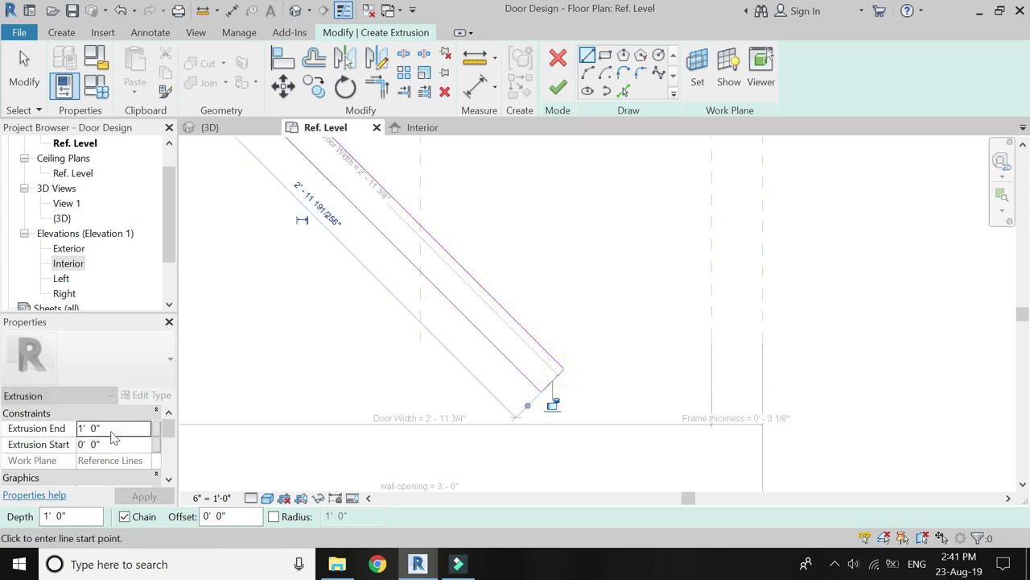
Step: Associate the Extrusion End with the Door height parameter and finish the extrusion
left_click(156, 429)
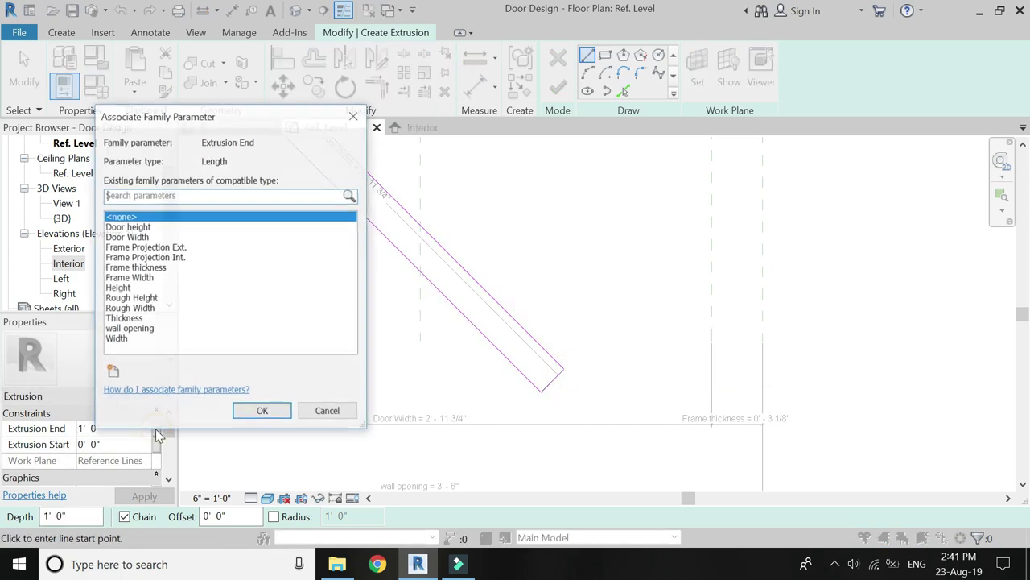
left_click(130, 228)
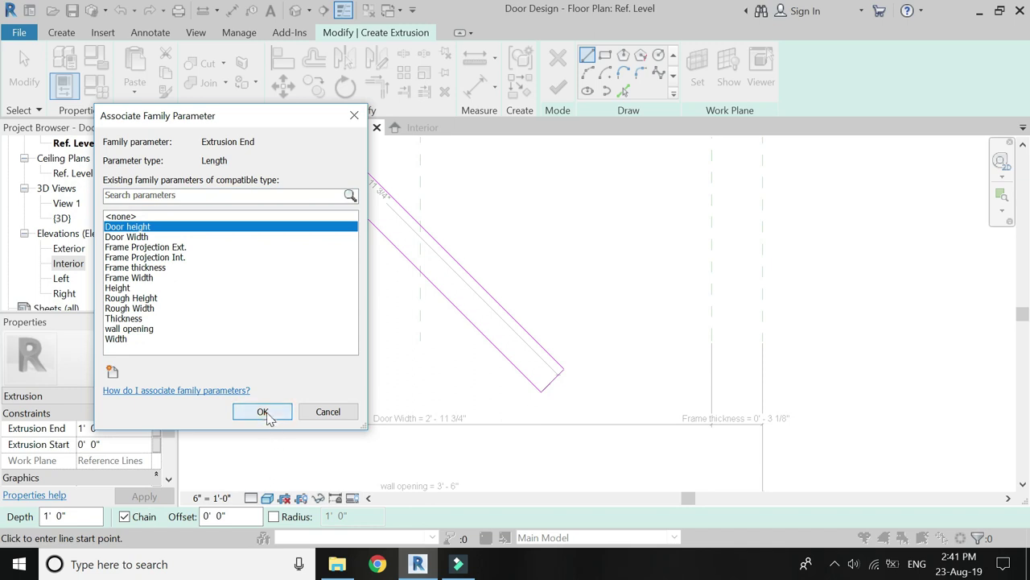
left_click(262, 411)
left_click(556, 88)
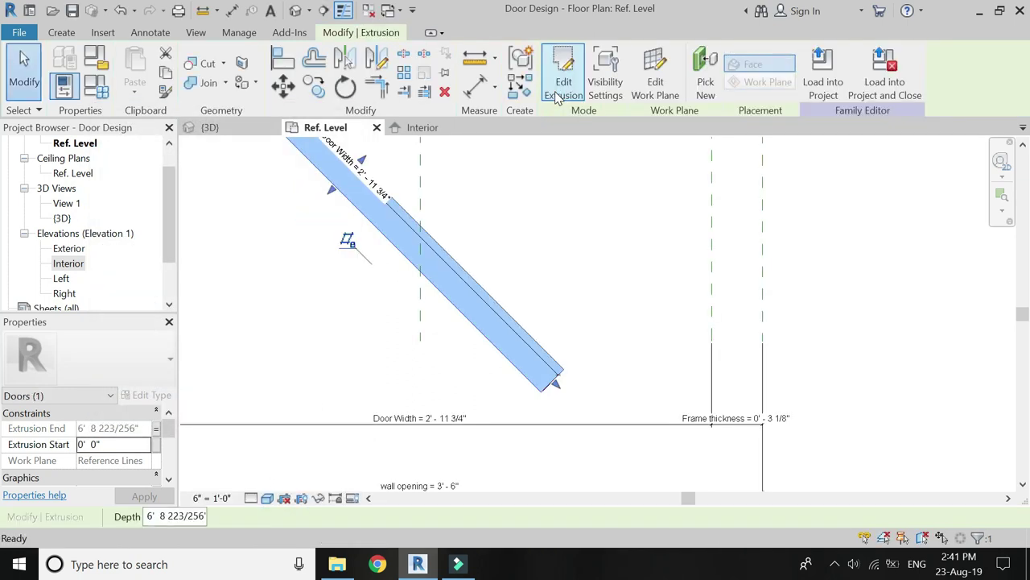
Step: Set the {3D} view's scale to 3" = 1'-0"
left_click(478, 357)
scroll(478, 357, "down", 3)
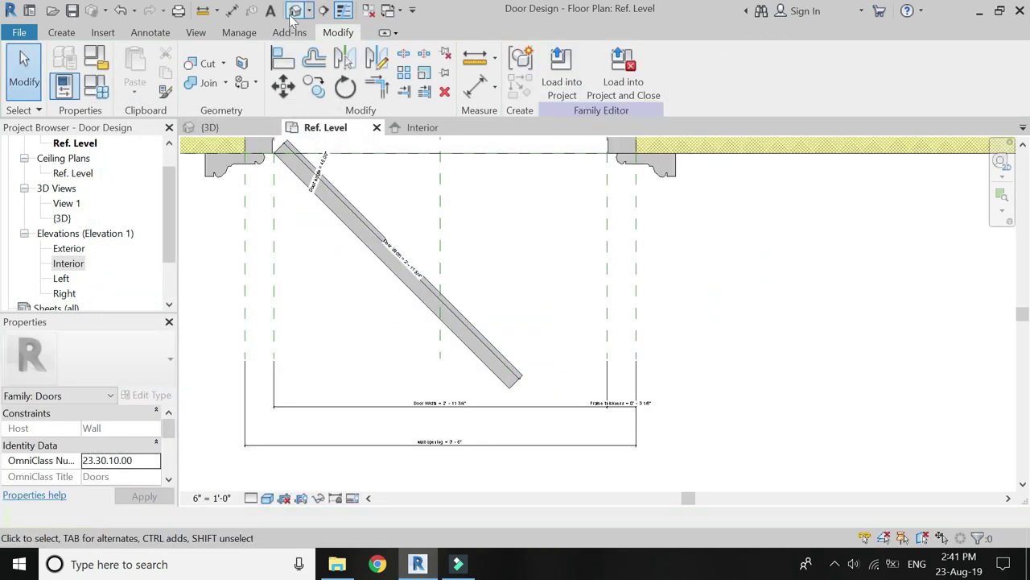
left_click(294, 11)
left_click(225, 497)
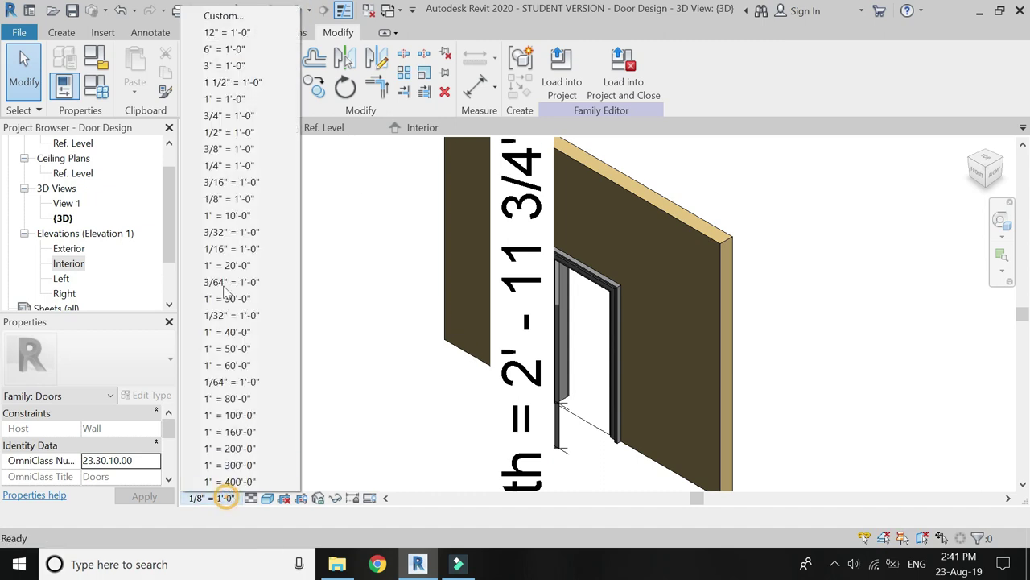
left_click(224, 65)
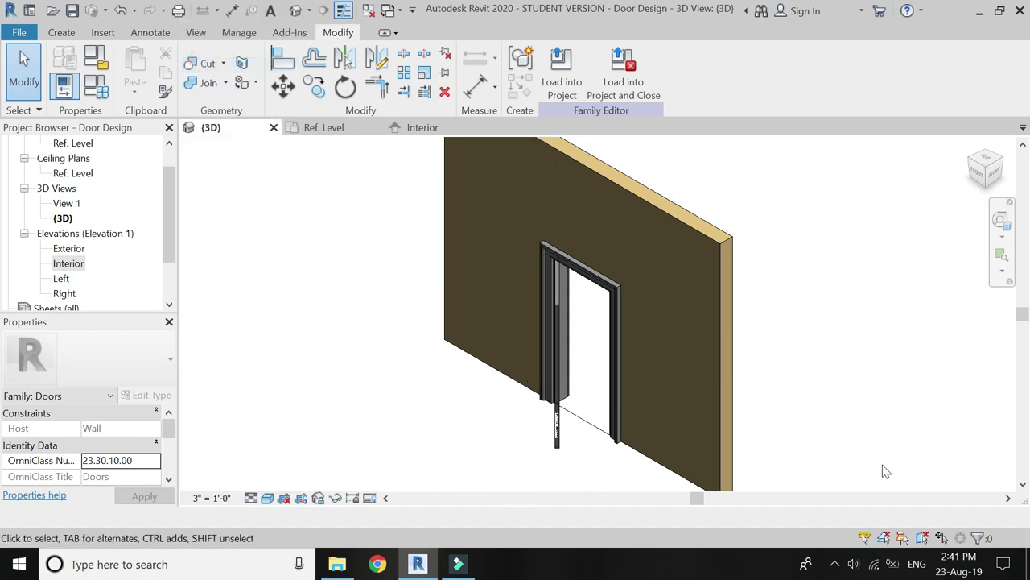
Step: Orbit the 3D view to inspect the door leaf from the front, then return to Ref. Level
left_click(1001, 219)
left_click_drag(918, 227, 550, 335)
mouse_move(566, 402)
left_mouse_down()
mouse_move(736, 346)
mouse_move(438, 360)
mouse_move(604, 360)
left_mouse_up()
key("Escape")
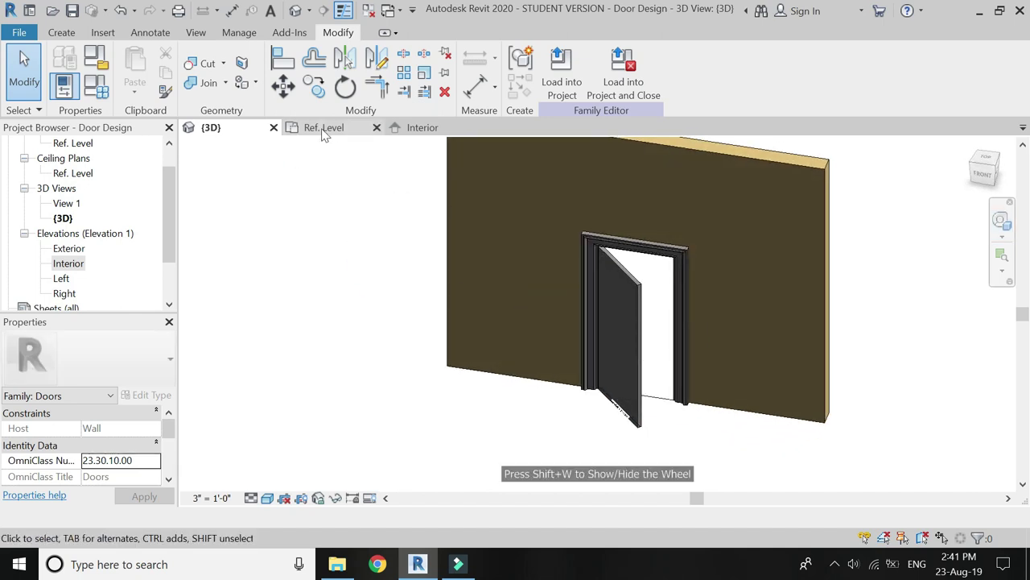
left_click(326, 127)
Step: Set the door angle dimension to 0° so the leaf closes
scroll(425, 375, "up", 2)
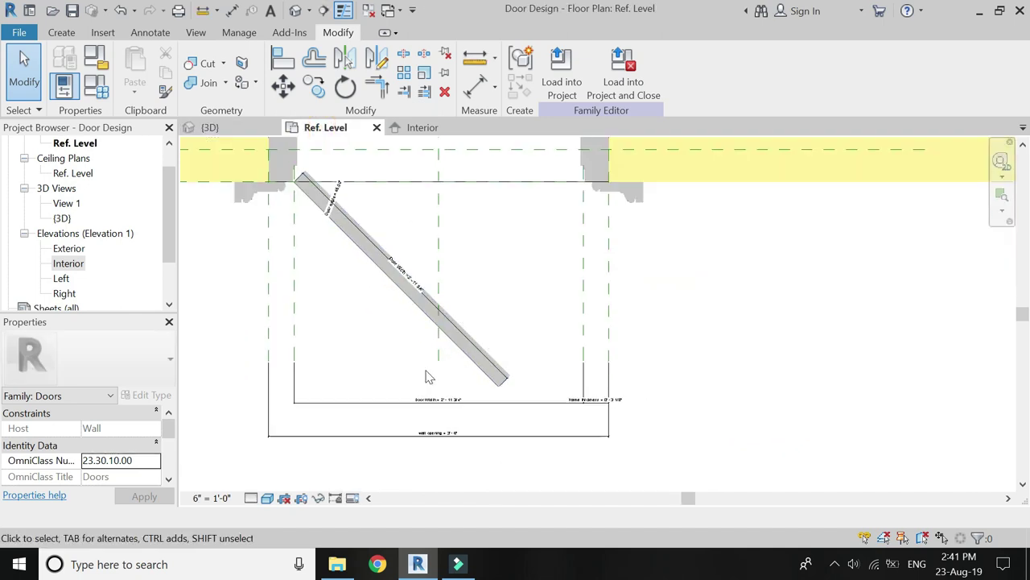
scroll(346, 213, "up", 2)
left_click(395, 265)
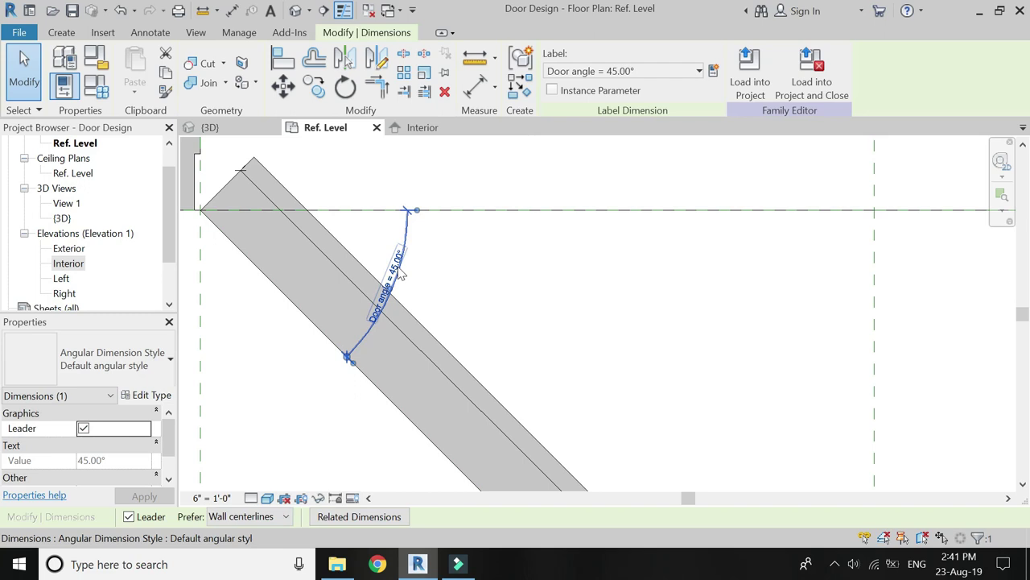
left_click(395, 270)
type("0")
key("Return")
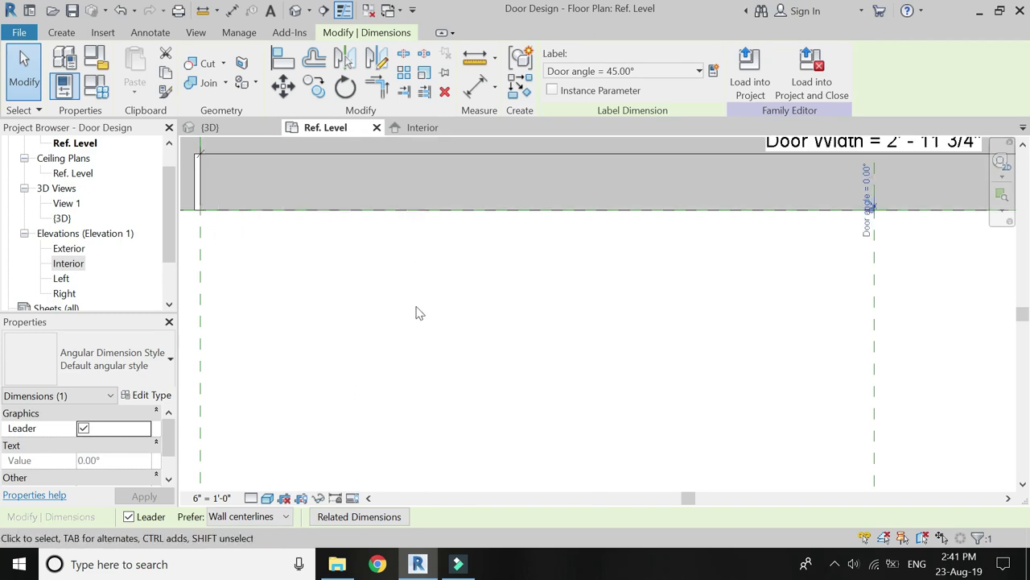
scroll(416, 310, "down", 2)
scroll(343, 301, "down", 1)
left_click(340, 303)
Step: Flex the wall opening dimension to 3' 9" and switch to the Interior elevation
scroll(347, 274, "down", 2)
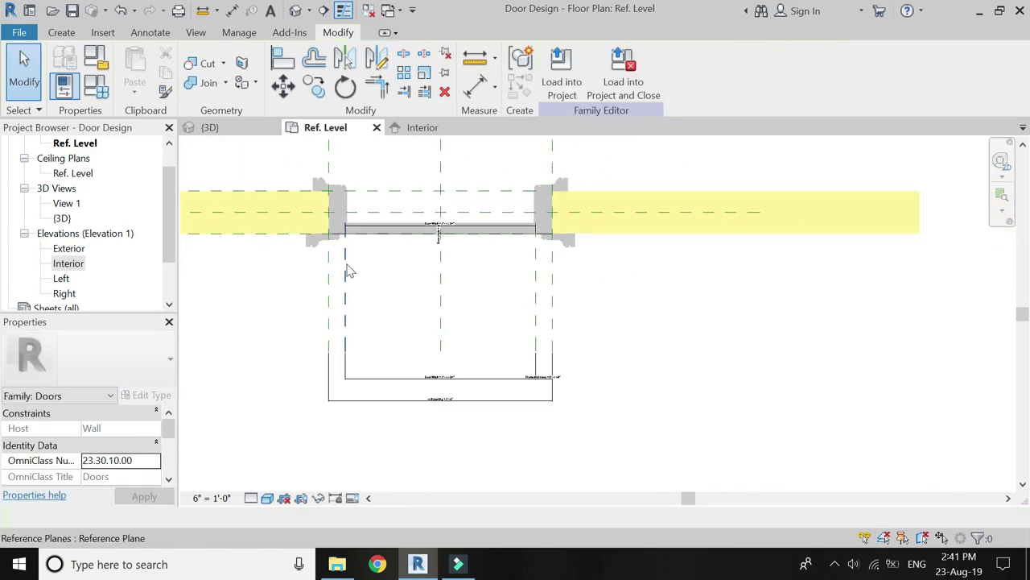
scroll(354, 258, "up", 1)
double_click(475, 465)
type("3'9\"")
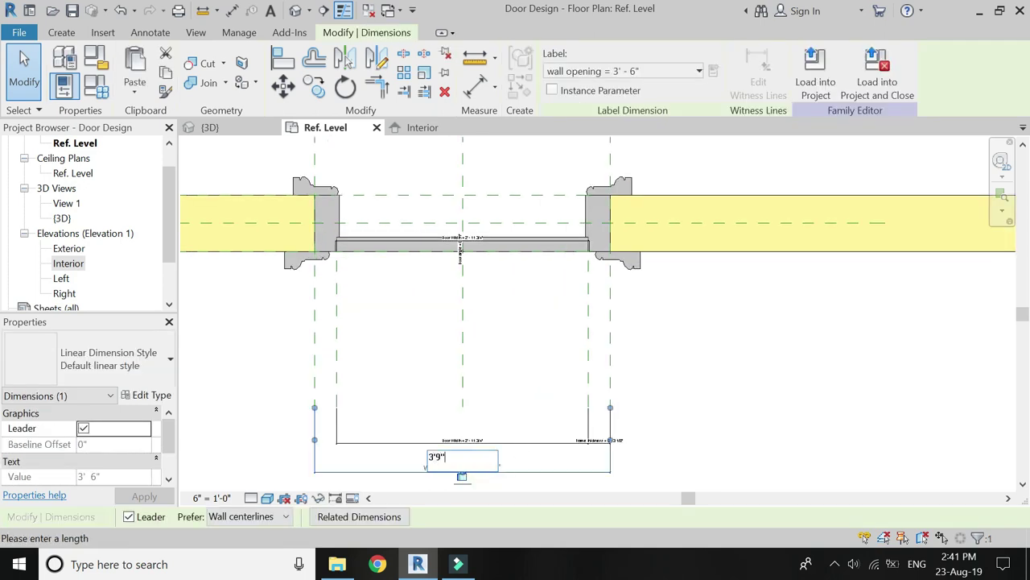
key("Return")
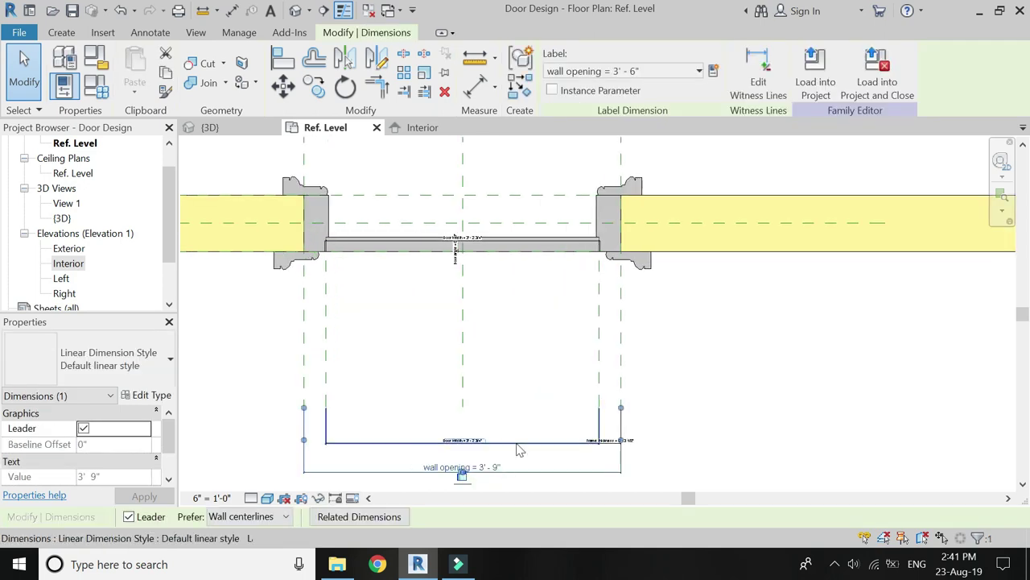
key("ctrl+Tab")
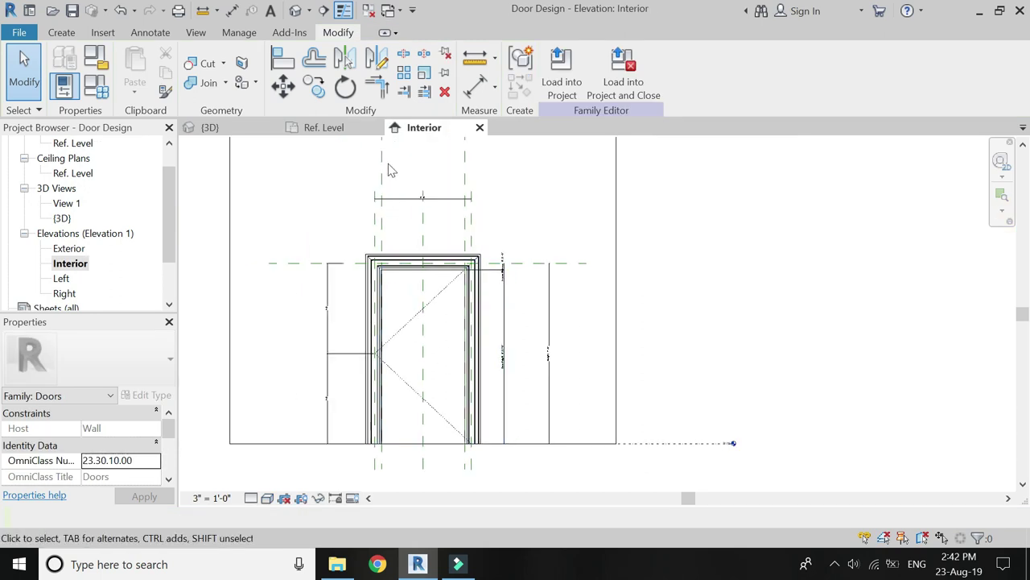
Step: Draw two vertical reference planes above the door
scroll(370, 189, "up", 1)
left_click(69, 32)
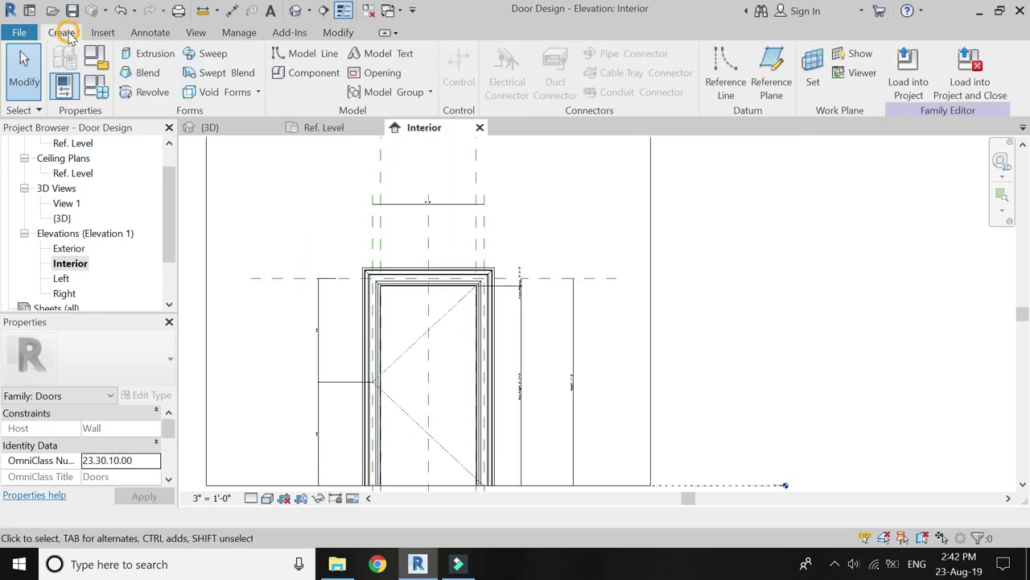
left_click(771, 71)
scroll(399, 228, "up", 1)
scroll(399, 227, "up", 1)
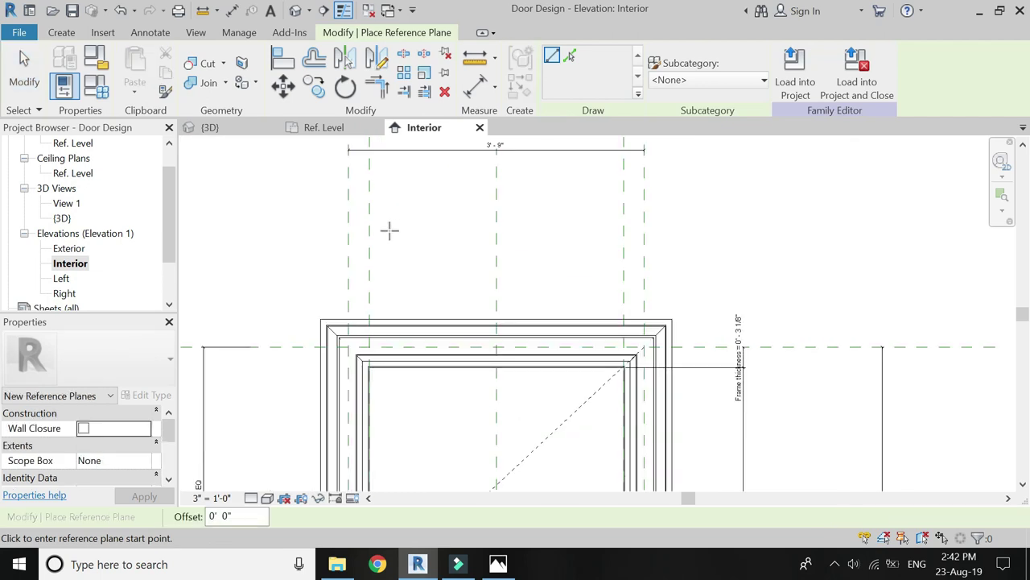
scroll(411, 297, "down", 1)
scroll(403, 191, "up", 1)
left_click(401, 170)
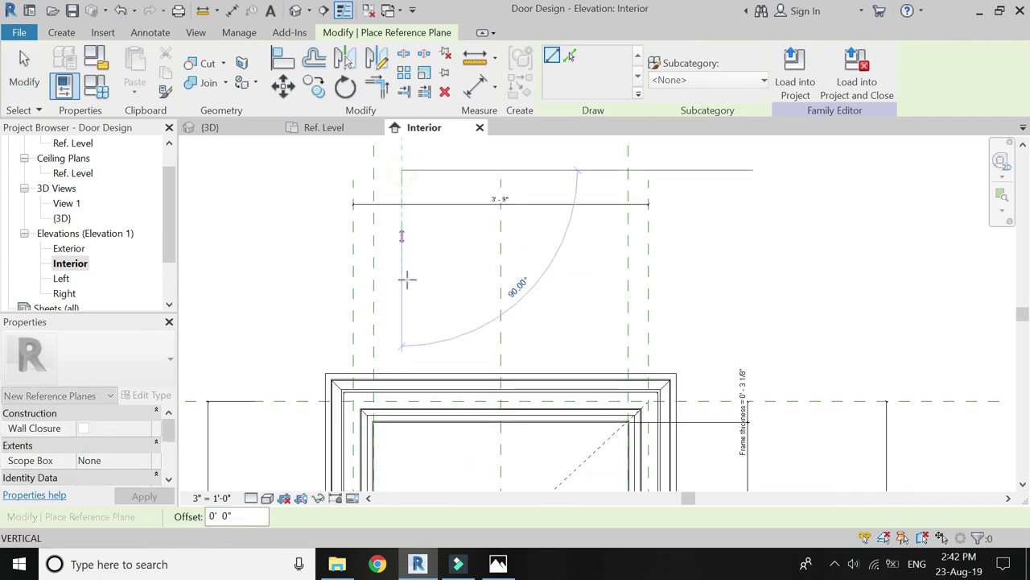
left_click(400, 357)
left_click(606, 171)
left_click(609, 353)
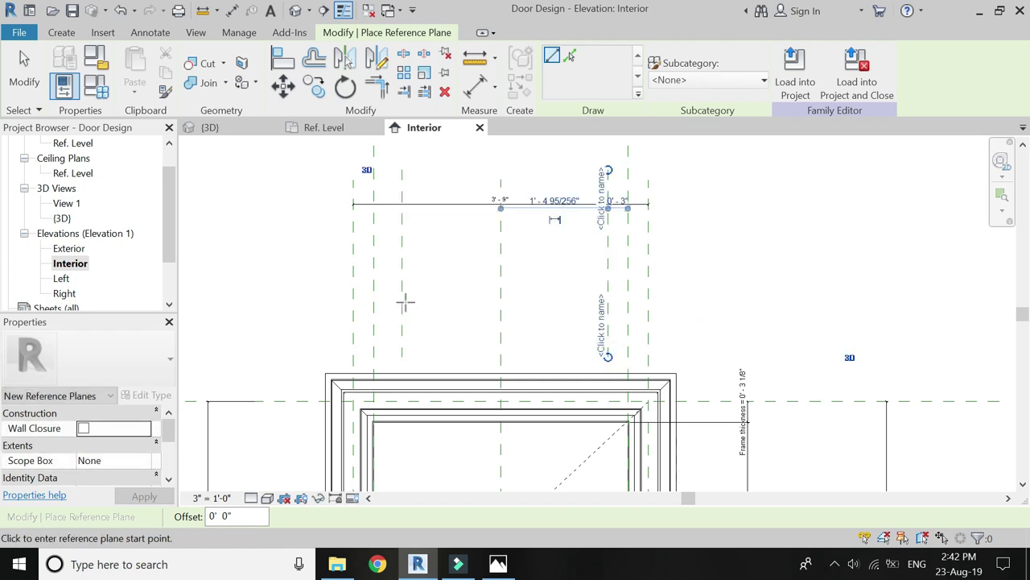
key("Escape")
Step: Set each new plane's spacing to its neighbouring plane to 4 1/4"
left_click(402, 256)
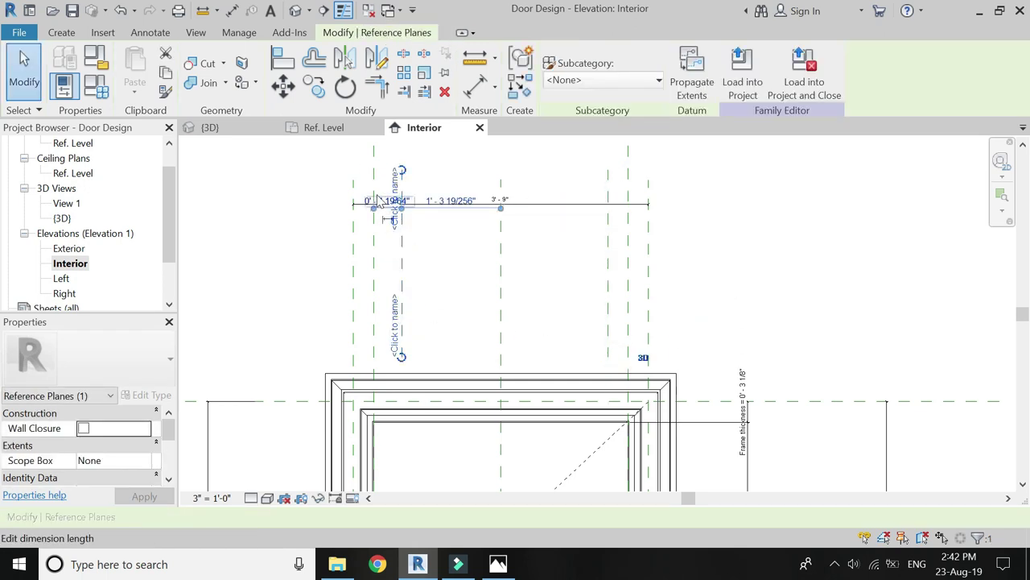
scroll(409, 241, "up", 5)
left_click(419, 252)
type("4.25\"")
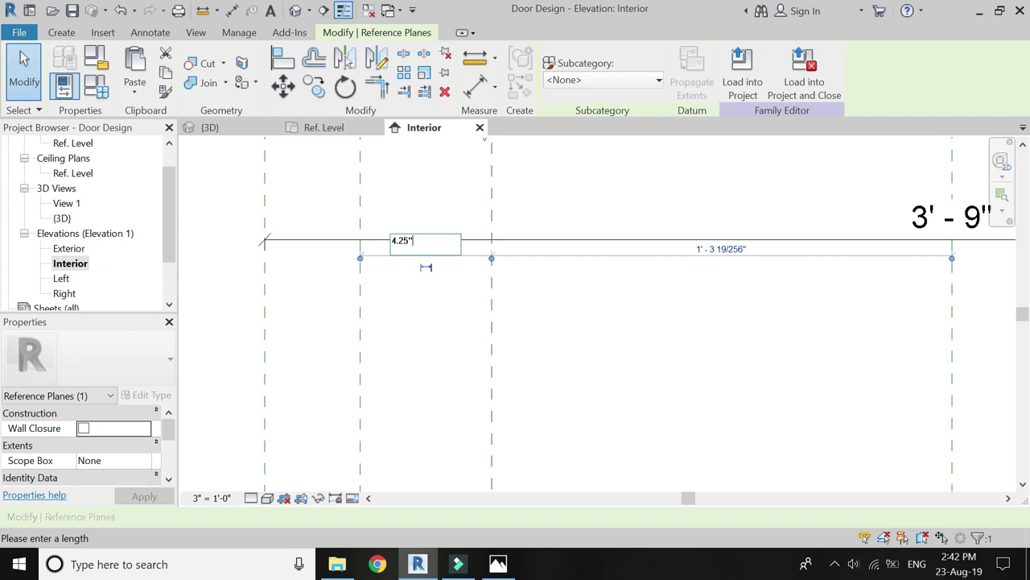
key("Return")
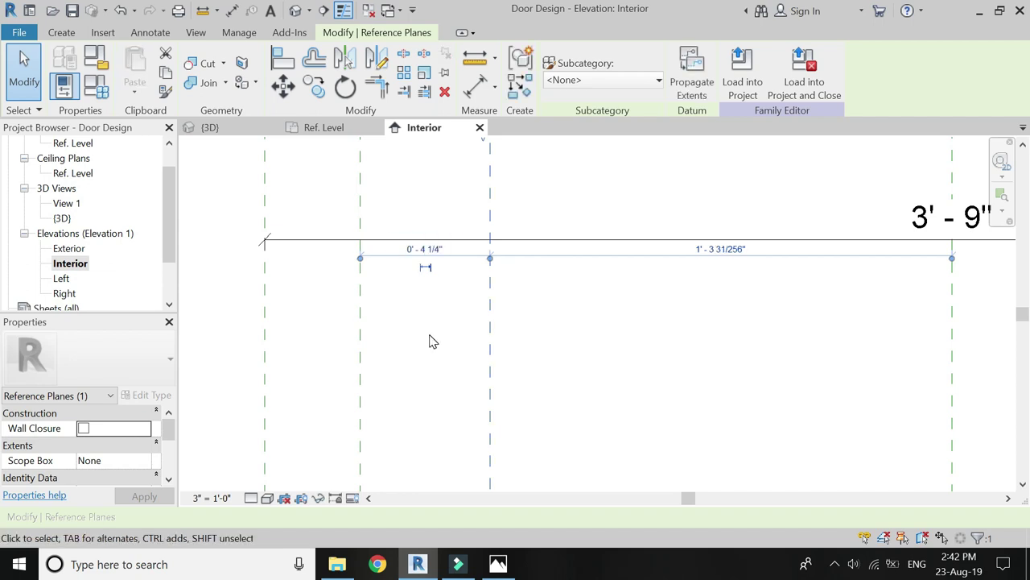
scroll(371, 241, "down", 5)
key("Escape")
scroll(592, 250, "up", 2)
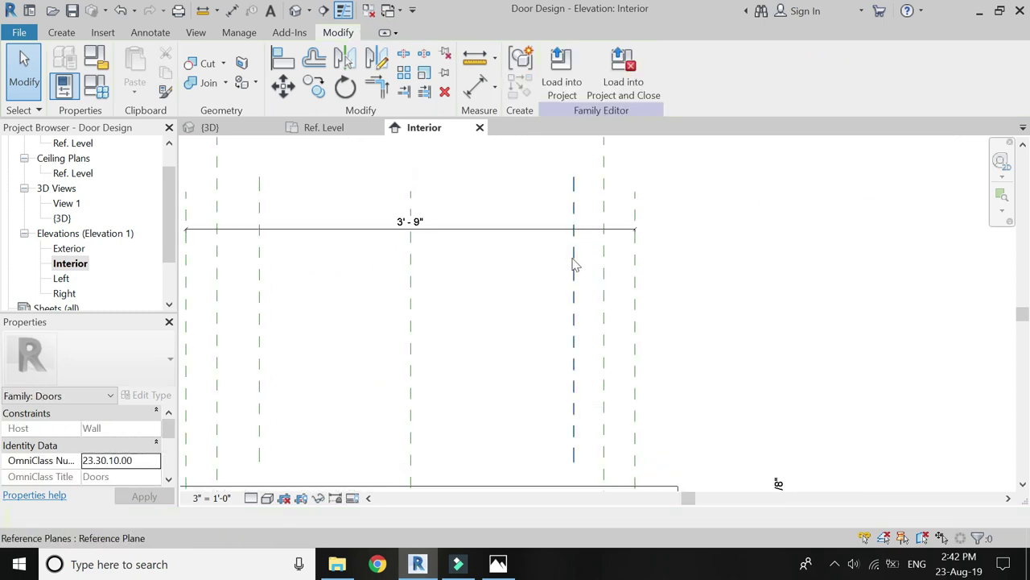
left_click(572, 259)
scroll(579, 242, "up", 2)
left_click(589, 224)
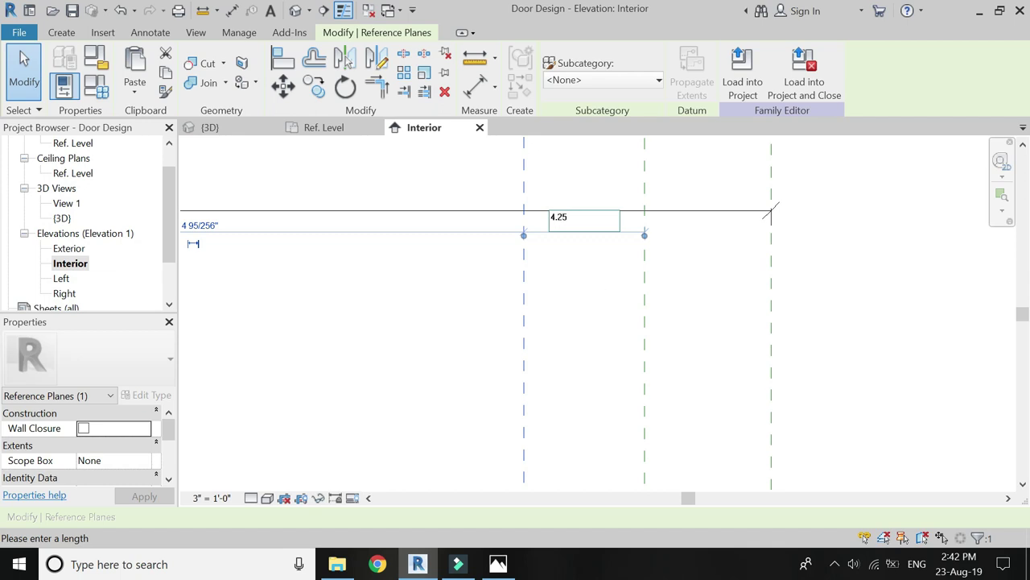
key("Return")
scroll(594, 277, "down", 4)
key("Escape")
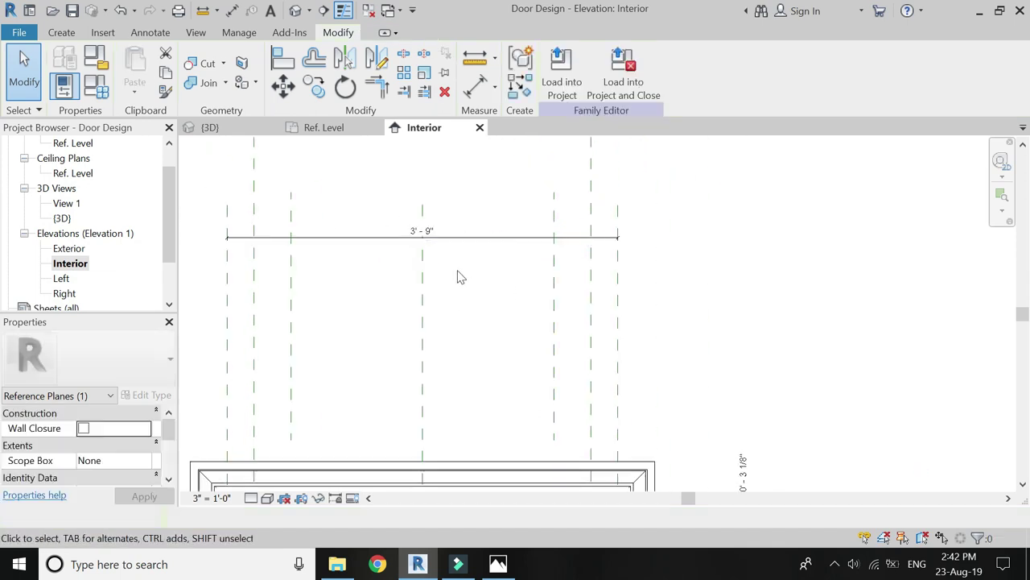
Step: Restart the Reference Plane tool with the RP shortcut
key("r")
key("p")
scroll(437, 221, "up", 2)
Step: Draw two more vertical reference planes above the door near the centre plane
left_click(439, 220)
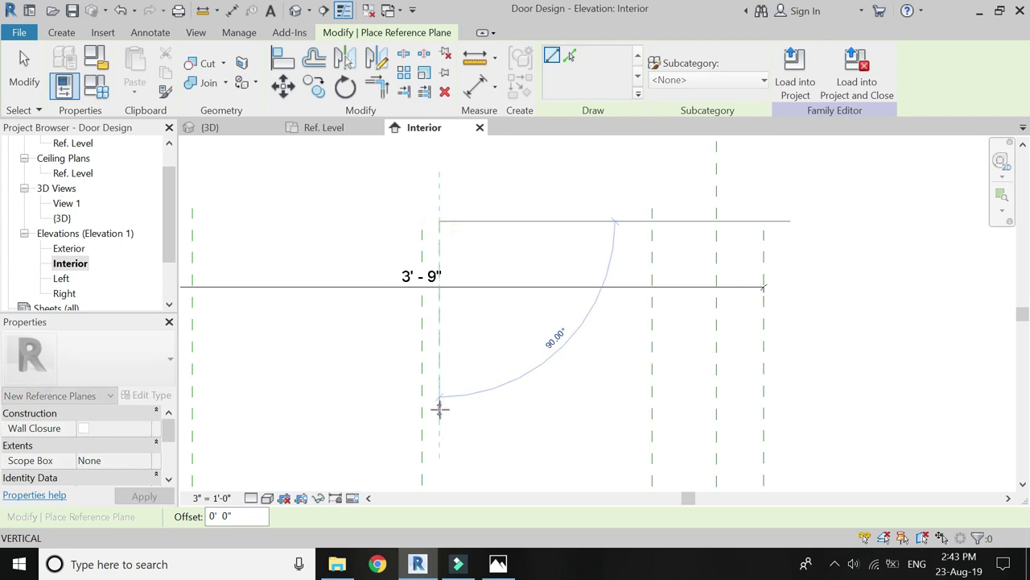
scroll(439, 410, "down", 2)
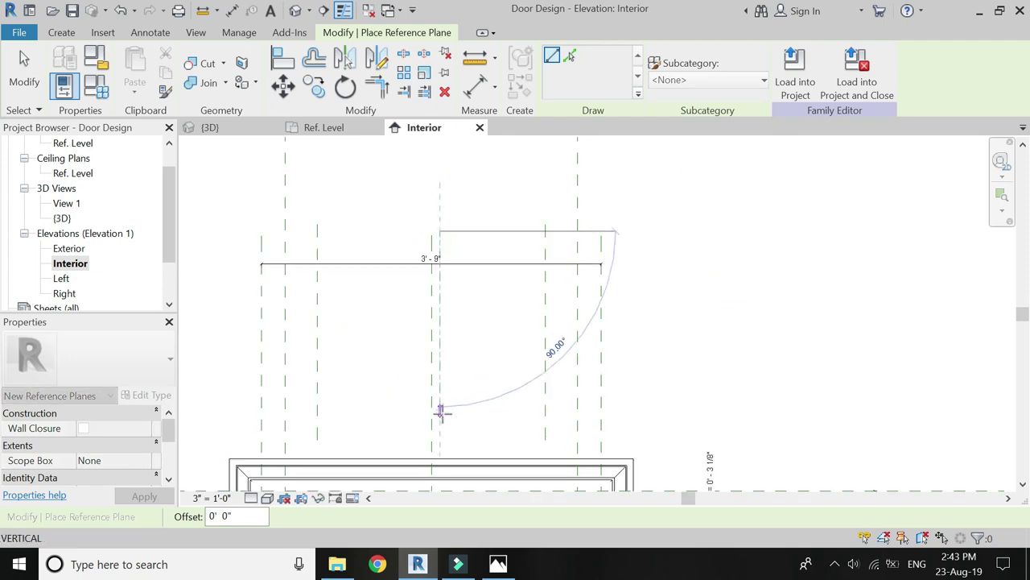
left_click(441, 435)
scroll(416, 233, "up", 2)
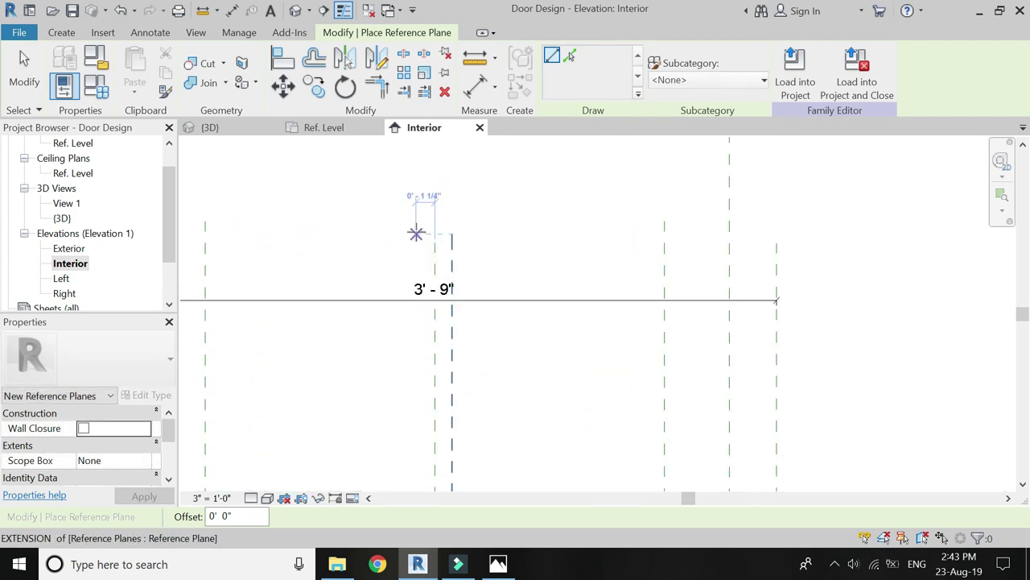
left_click(416, 233)
scroll(416, 233, "down", 2)
left_click(418, 426)
scroll(431, 233, "up", 3)
key("Escape")
key("Escape")
Step: Set both new planes' spacing to their neighbouring planes to 1 1/2"
left_click(436, 239)
scroll(431, 305, "up", 2)
scroll(429, 379, "up", 2)
scroll(429, 378, "up", 2)
left_click(427, 364)
type("1.5\"")
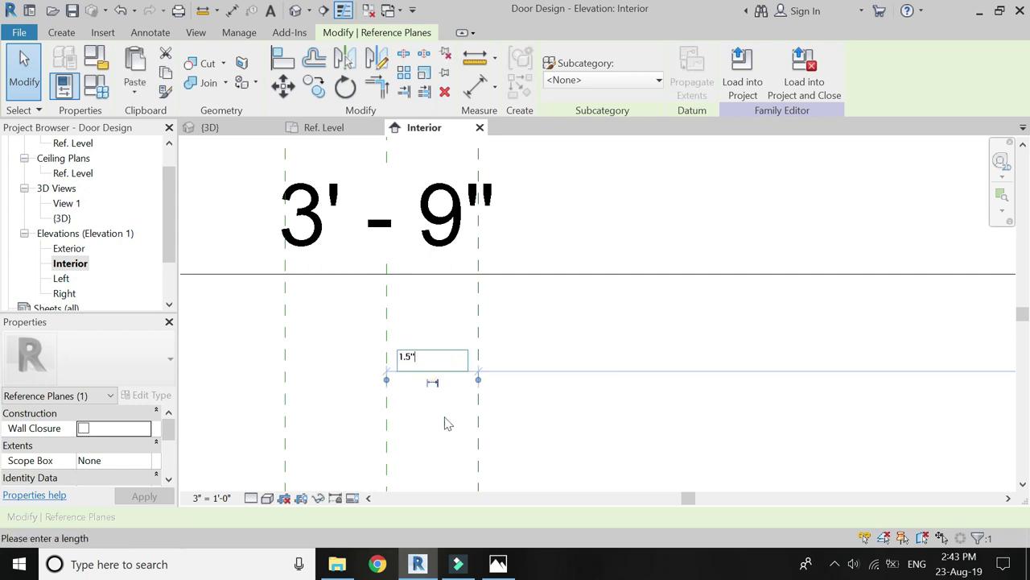
key("Return")
scroll(402, 387, "down", 1)
key("Escape")
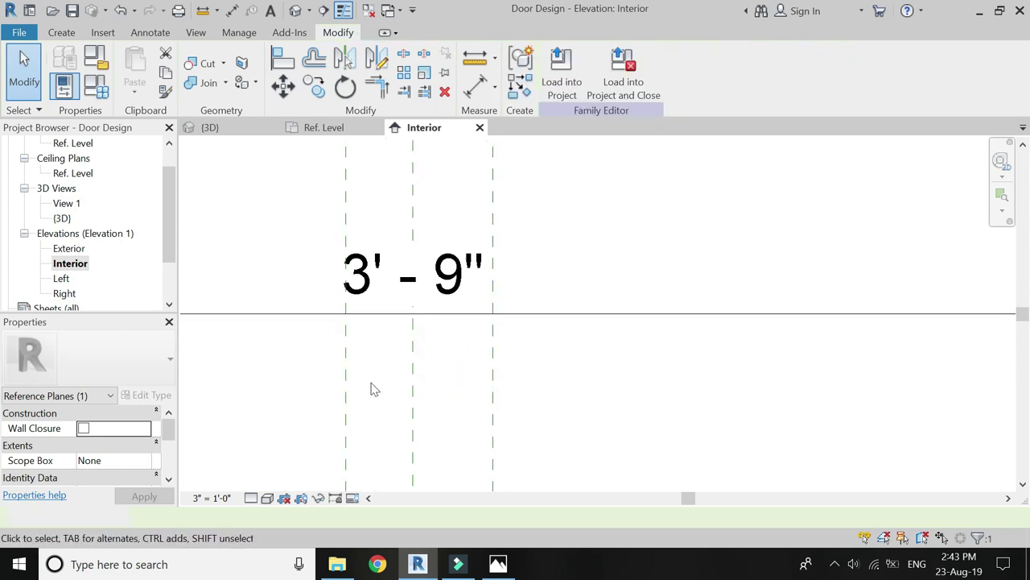
left_click(345, 370)
left_click(375, 372)
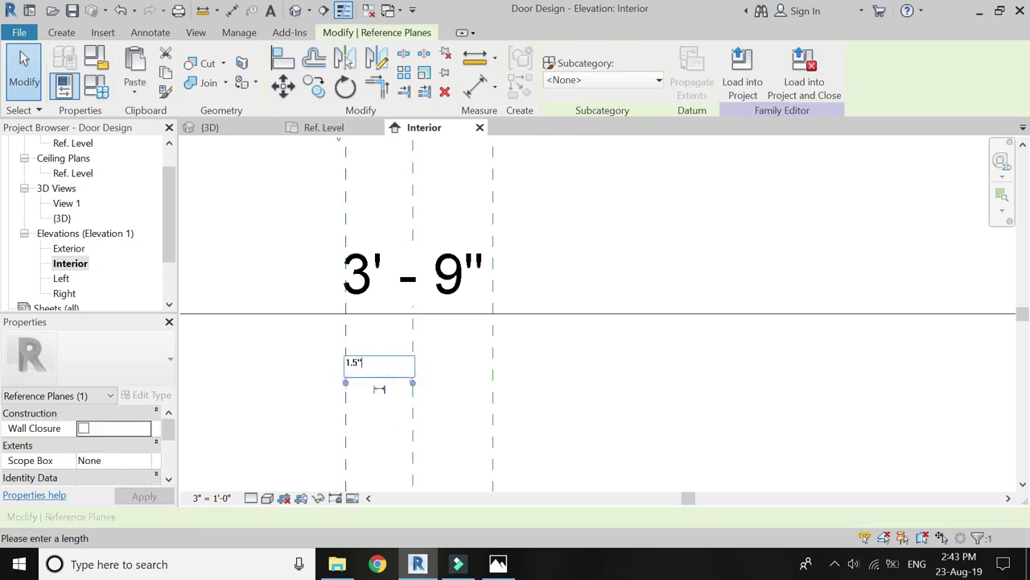
key("Return")
scroll(489, 214, "down", 2)
scroll(487, 215, "down", 2)
scroll(467, 274, "down", 2)
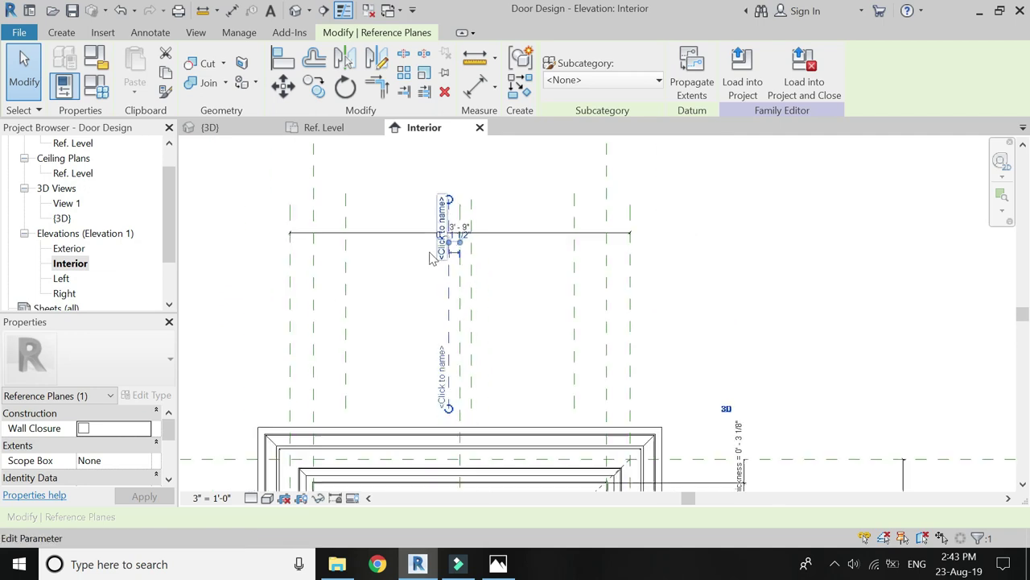
key("Escape")
Step: Draw another vertical reference plane above the door using RP
key("r")
key("p")
scroll(437, 198, "down", 1)
left_click(438, 198)
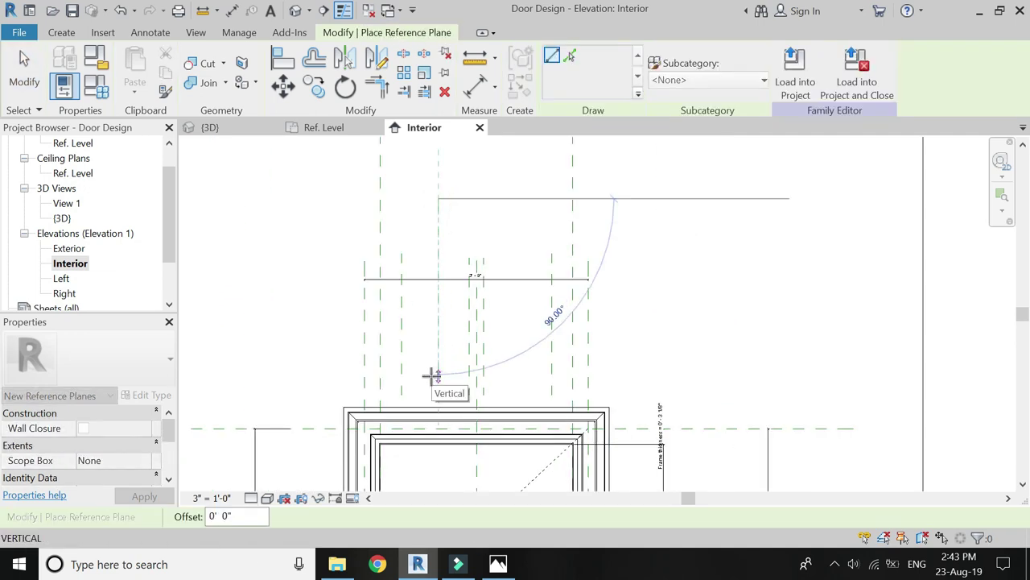
left_click(439, 392)
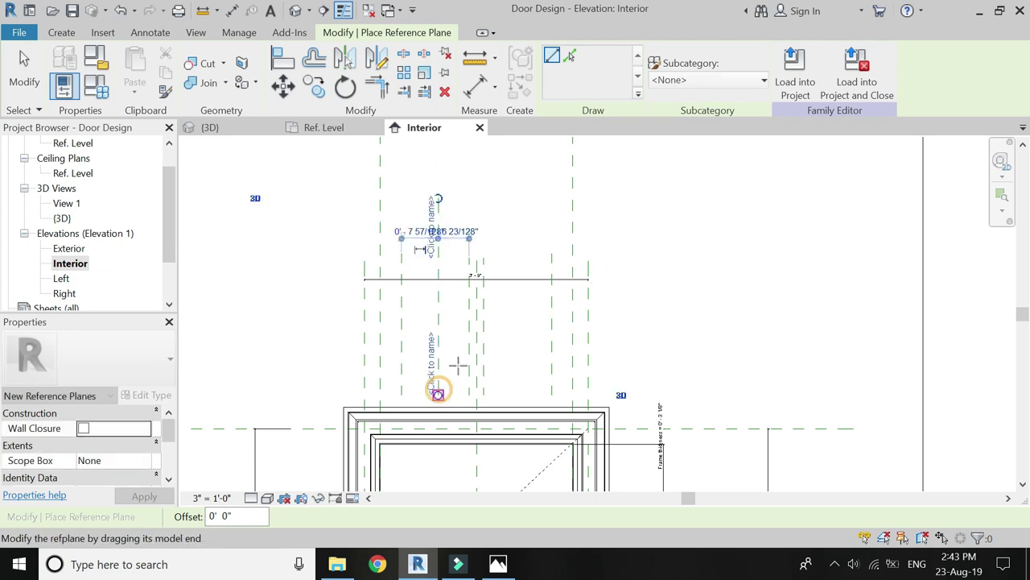
key("Escape")
key("Escape")
Step: Shorten two neighbouring reference planes by pulling their bottom ends upward
scroll(510, 391, "up", 1)
left_click(486, 381)
scroll(483, 423, "up", 1)
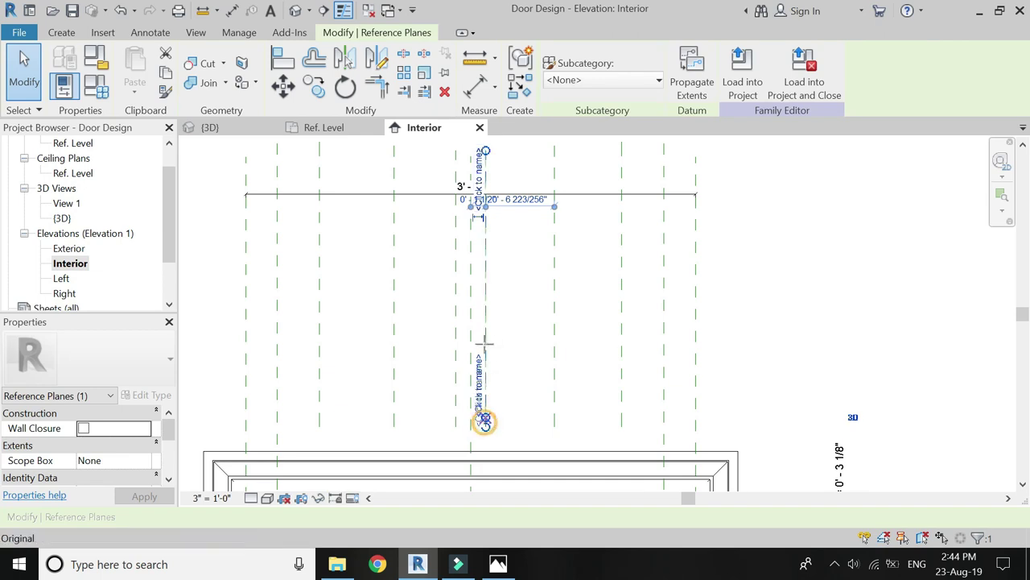
left_click_drag(484, 423, 485, 310)
left_click(454, 418)
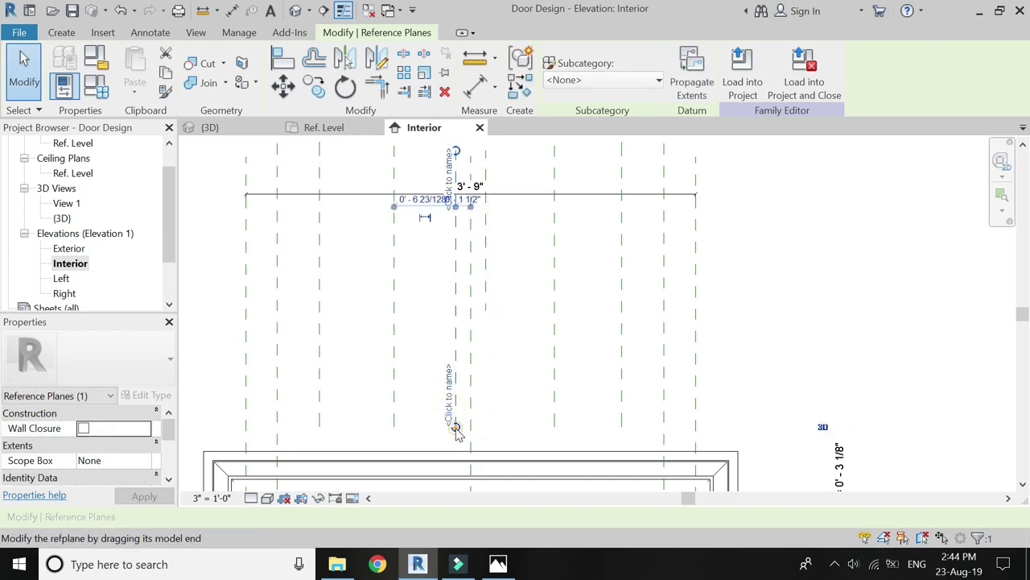
left_click_drag(455, 429, 455, 311)
key("Escape")
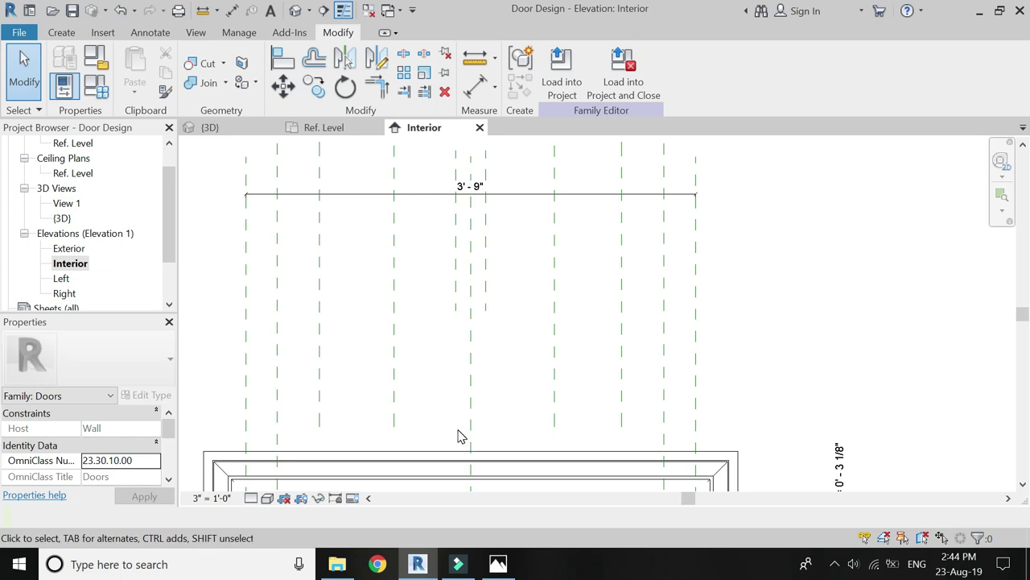
scroll(457, 436, "down", 1)
scroll(457, 435, "down", 1)
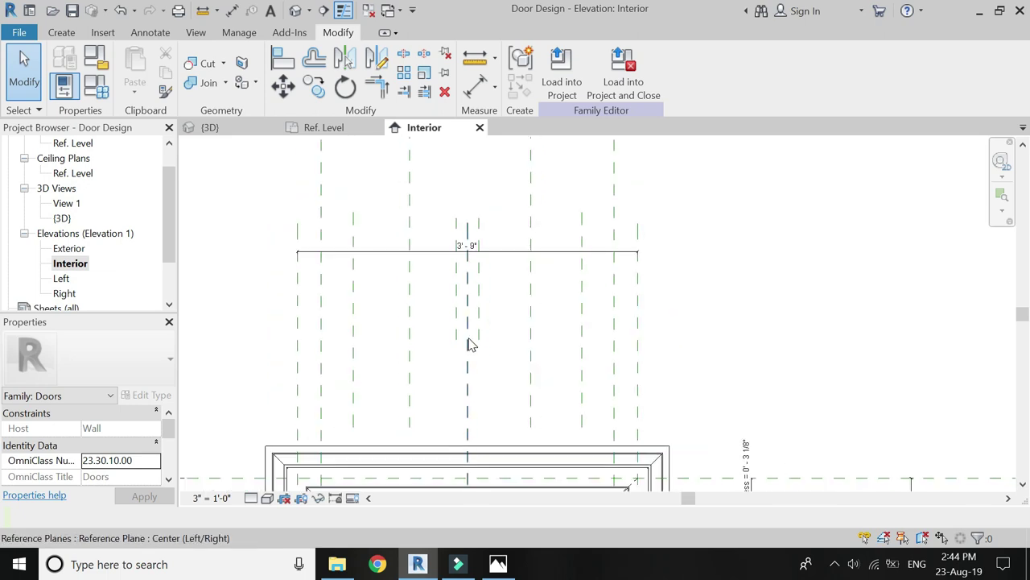
Step: Draw two vertical reference planes above the door
left_click(55, 33)
left_click(771, 69)
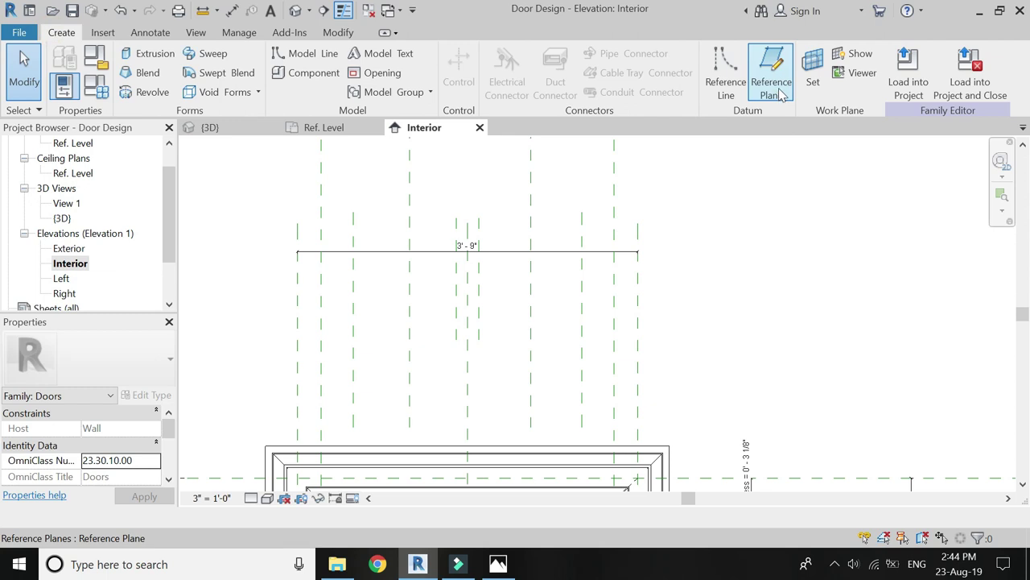
left_click(431, 154)
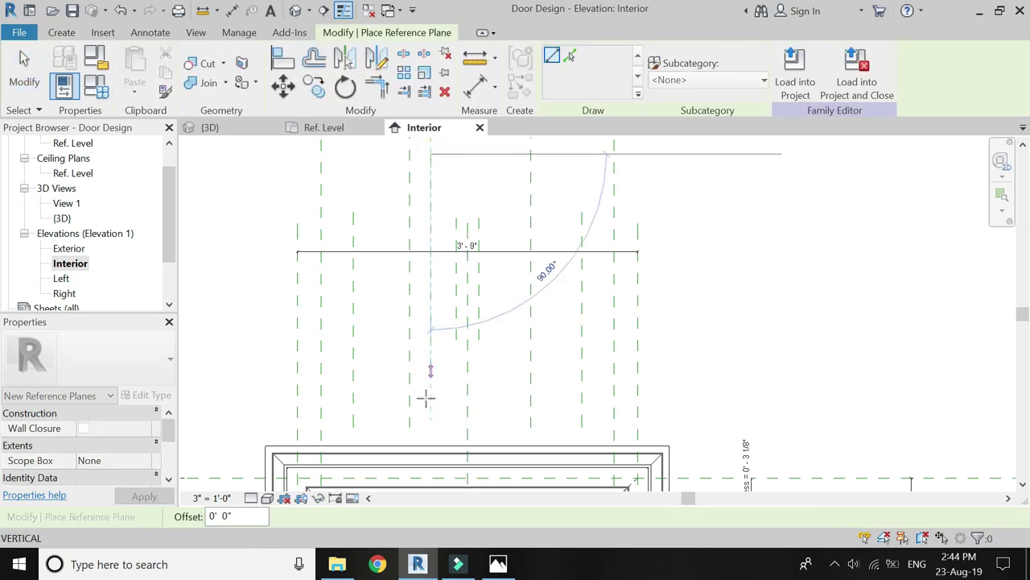
left_click(430, 421)
left_click(502, 160)
left_click(499, 426)
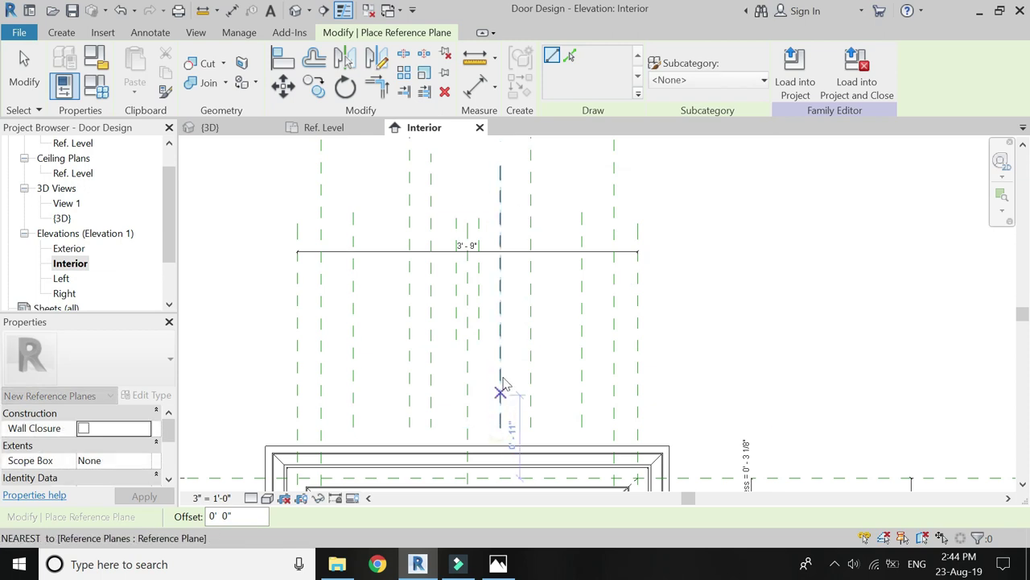
key("Escape")
Step: Set two of the new vertical planes 3 inches from their neighbours
left_click(499, 354)
scroll(517, 192, "up", 3)
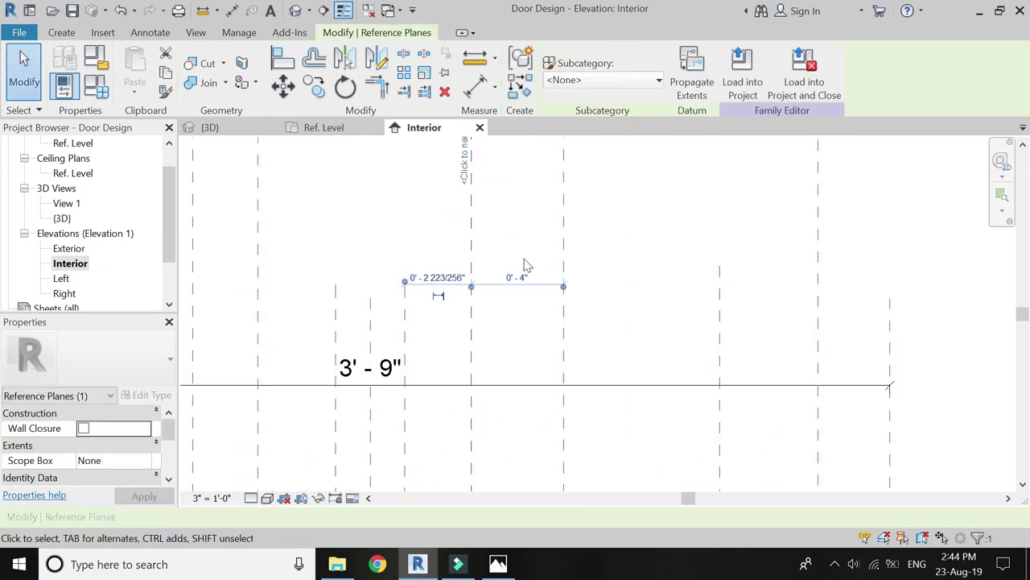
left_click(521, 276)
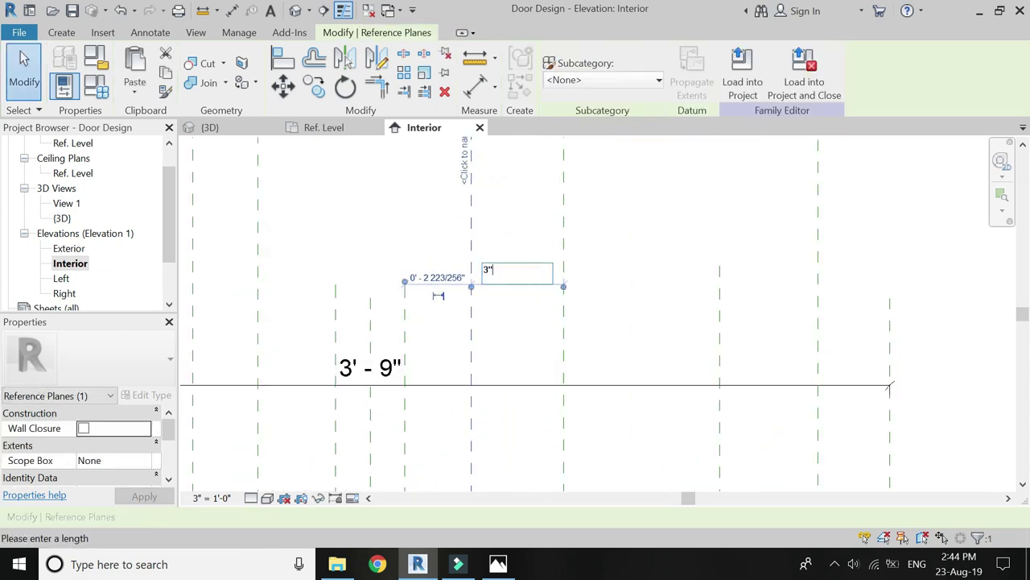
key("Return")
scroll(582, 294, "down", 3)
key("Escape")
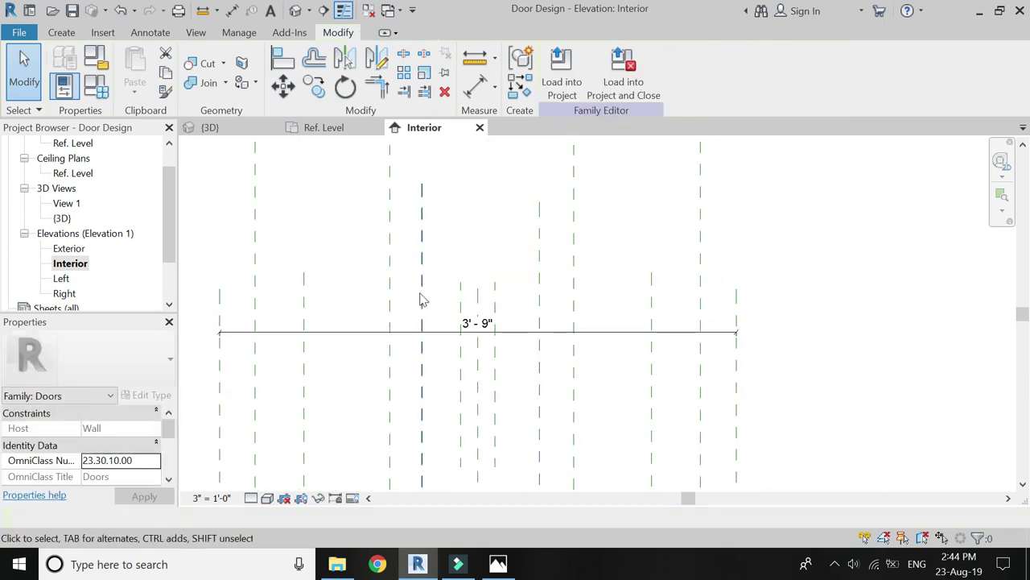
scroll(418, 298, "up", 2)
left_click(417, 296)
left_click(408, 254)
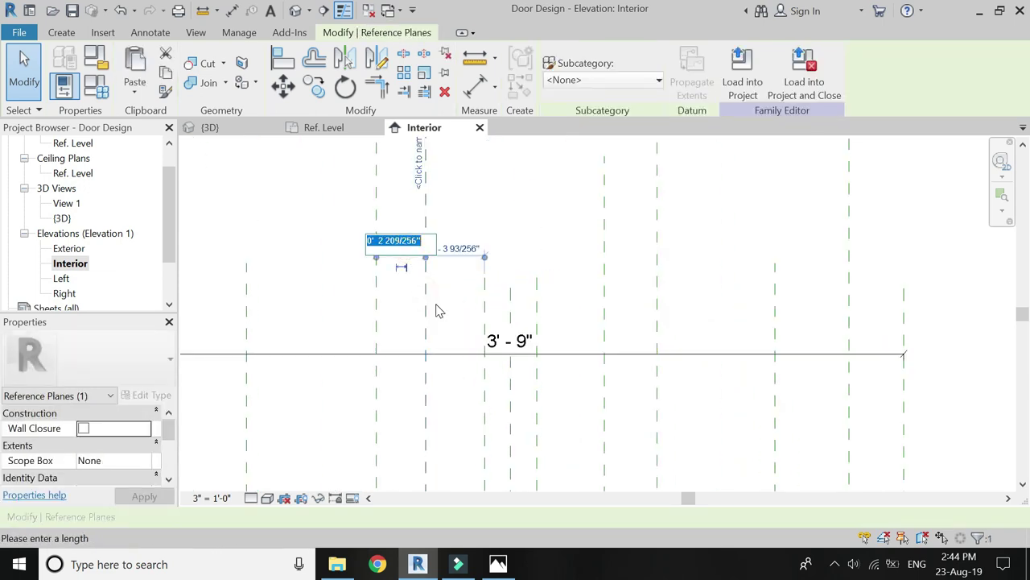
key("Return")
scroll(422, 225, "down", 3)
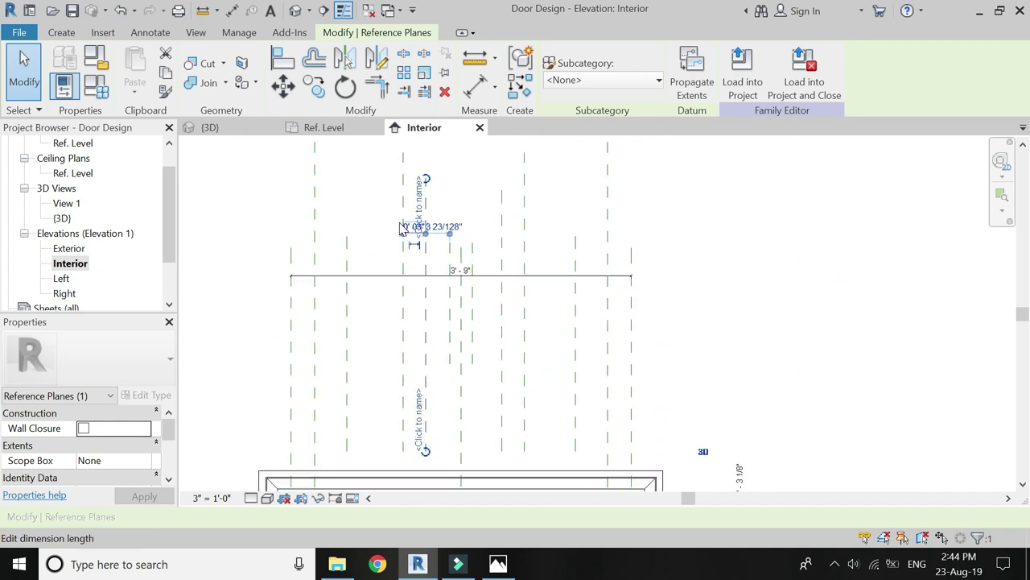
key("Escape")
scroll(406, 404, "up", 2)
Step: Space the next vertical planes 8 inches and 3 inches from their neighbours
left_click(435, 308)
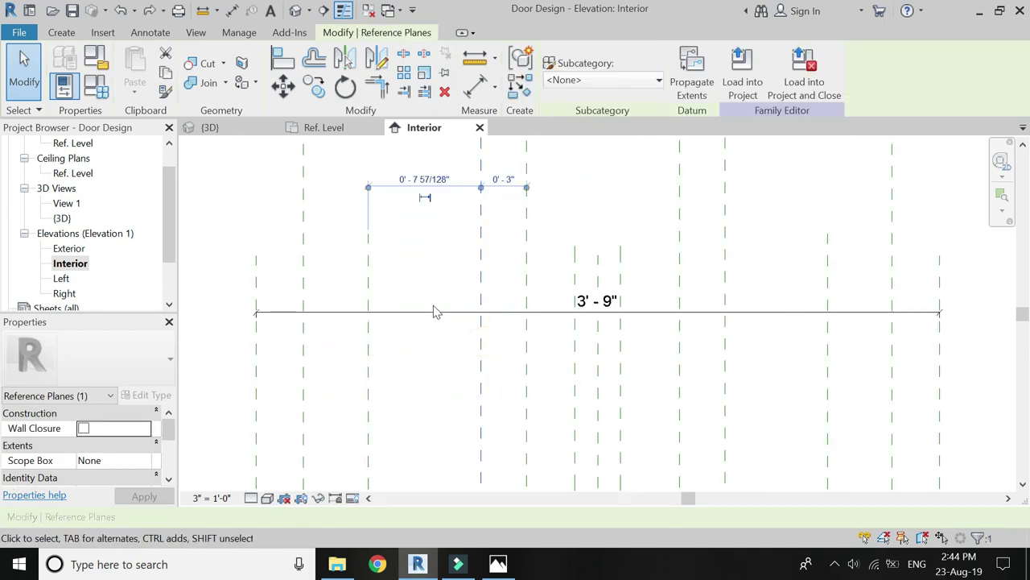
scroll(426, 185, "up", 2)
left_click(430, 178)
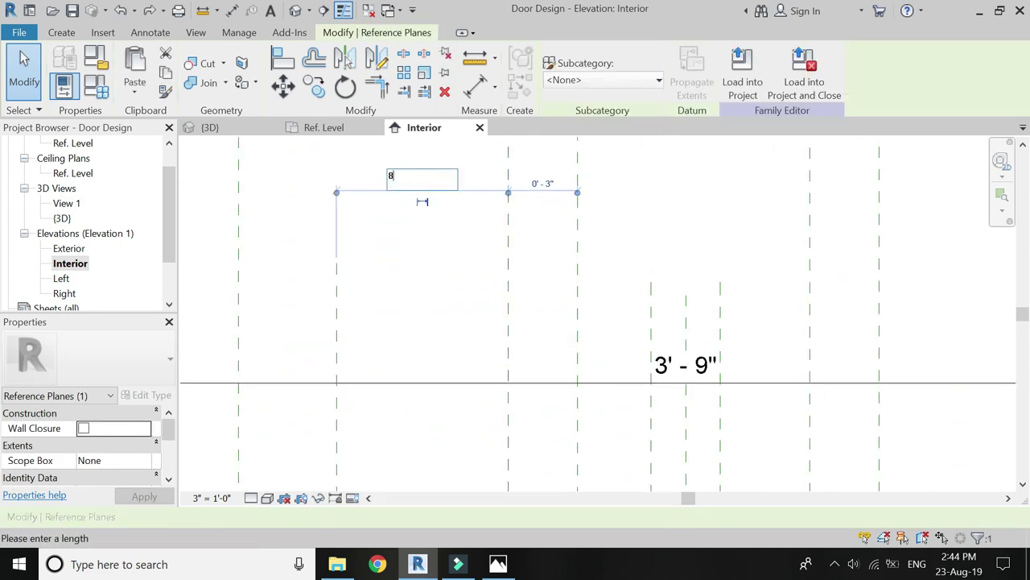
key("Return")
scroll(350, 260, "down", 2)
scroll(496, 231, "up", 2)
key("Escape")
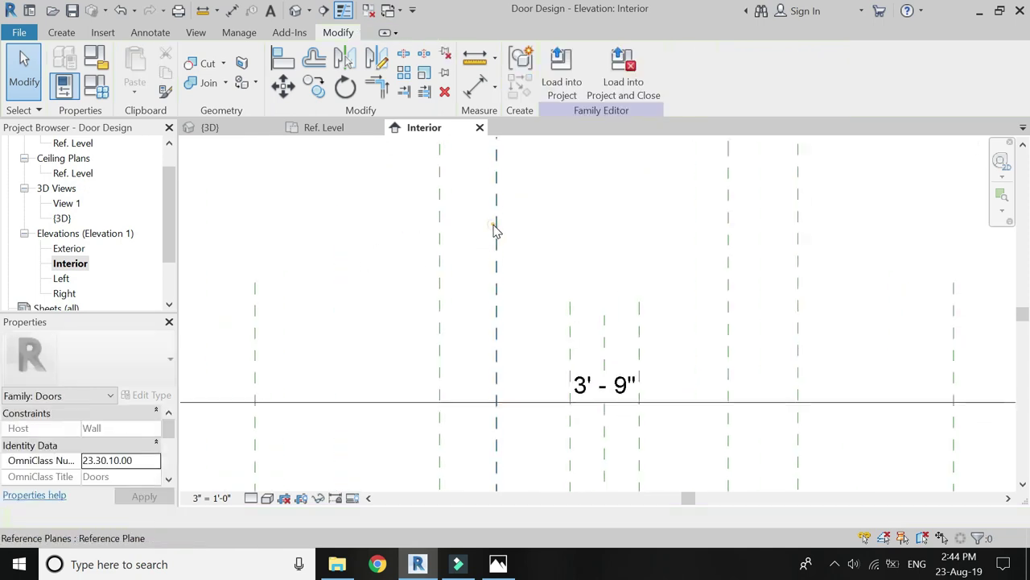
left_click(495, 231)
left_click(481, 259)
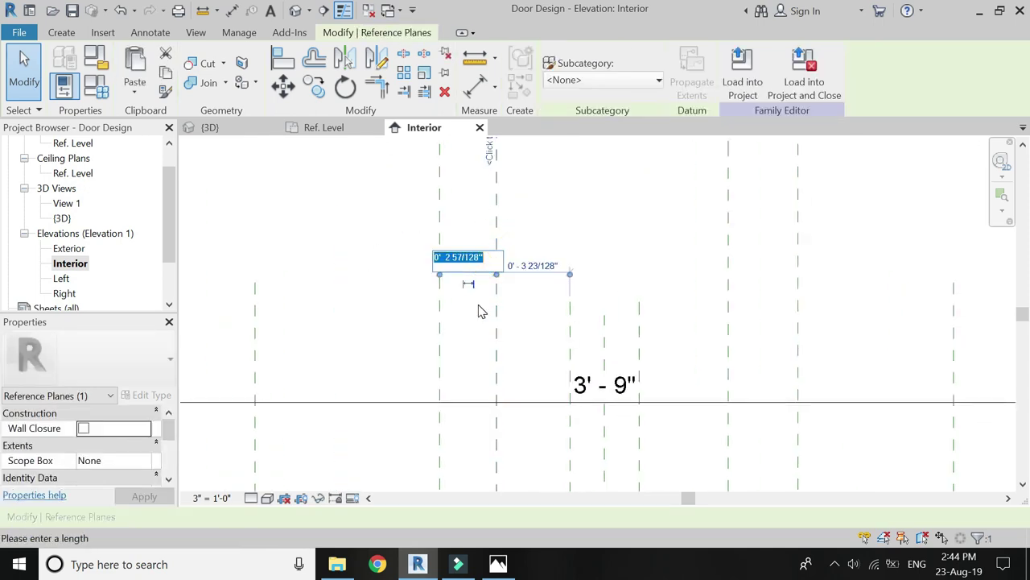
key("Return")
scroll(400, 255, "down", 2)
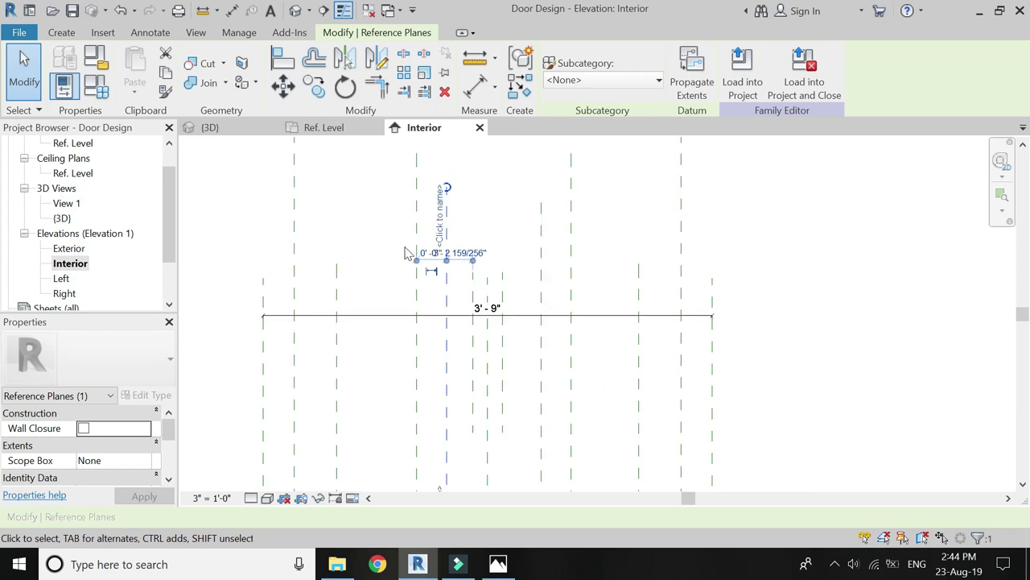
key("Escape")
scroll(476, 222, "up", 2)
left_click(576, 314)
Step: Set the selected vertical plane's spacing to 2 5/8 inches
scroll(531, 273, "up", 2)
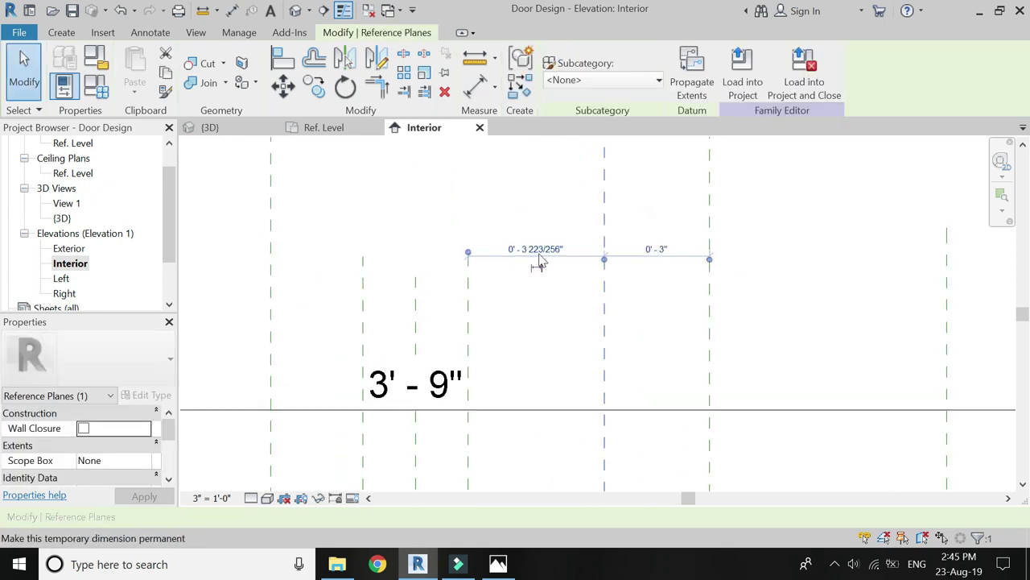
left_click(538, 246)
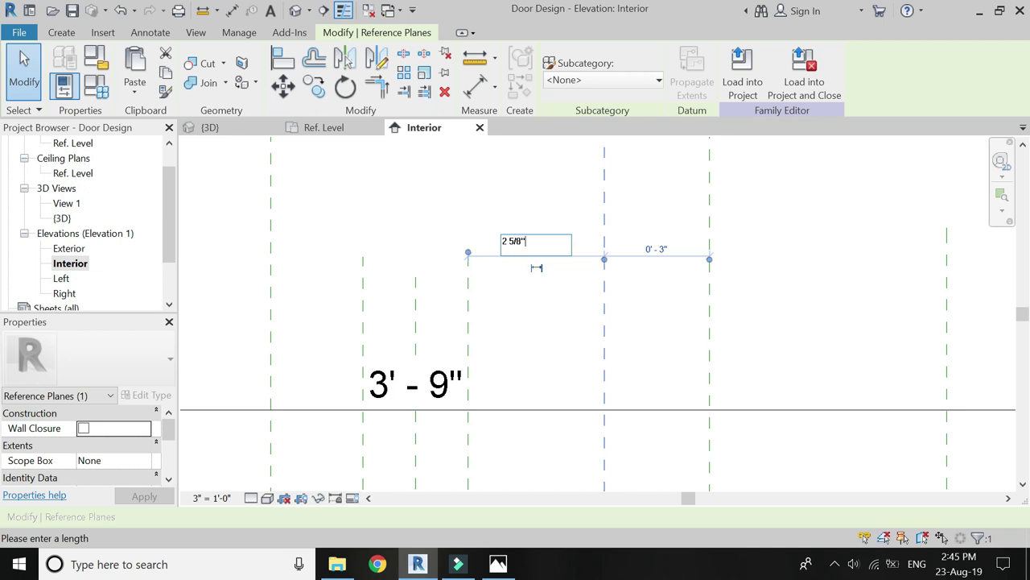
key("Return")
scroll(531, 262, "down", 2)
key("Escape")
scroll(607, 297, "up", 2)
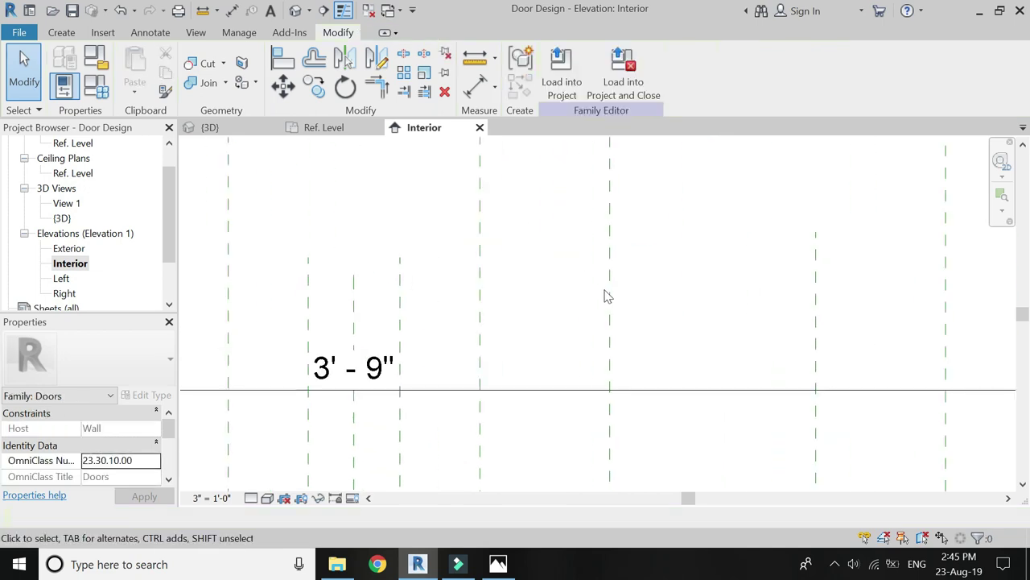
Step: Set another vertical plane's spacing to 3 inches
left_click(607, 296)
scroll(544, 214, "down", 2)
scroll(570, 276, "up", 2)
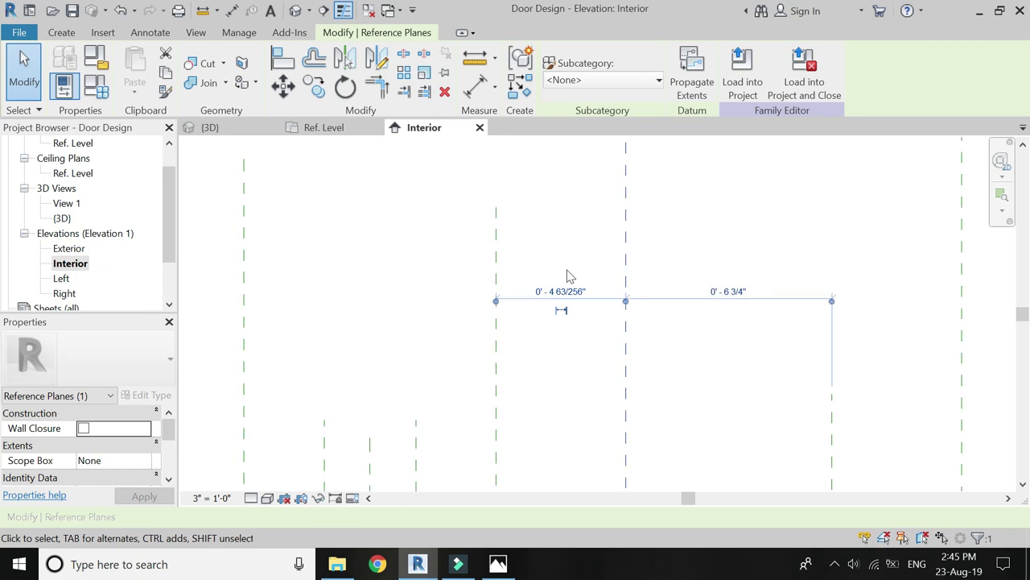
left_click(573, 295)
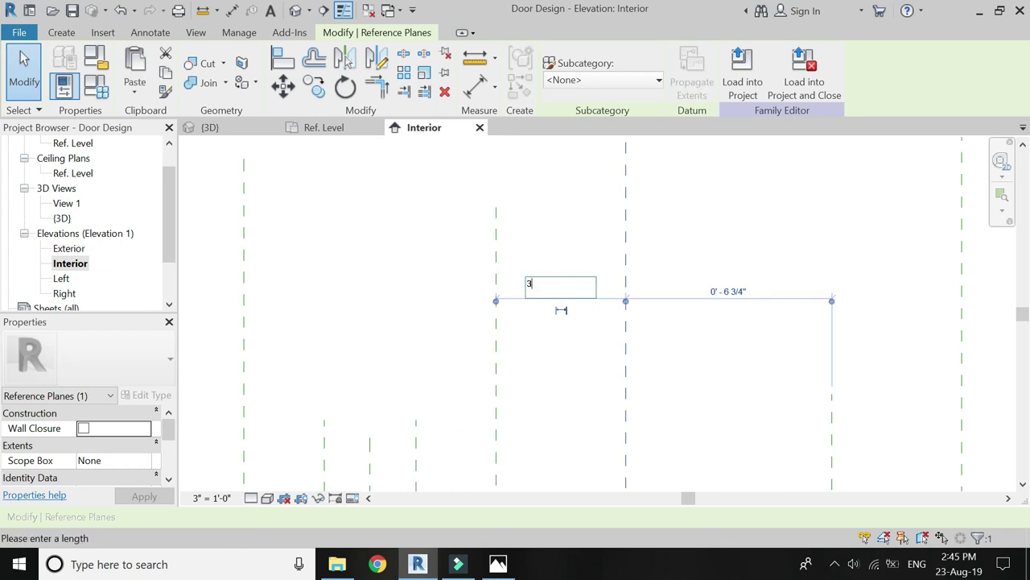
type("3")
key("Return")
scroll(568, 315, "down", 2)
scroll(556, 161, "down", 1)
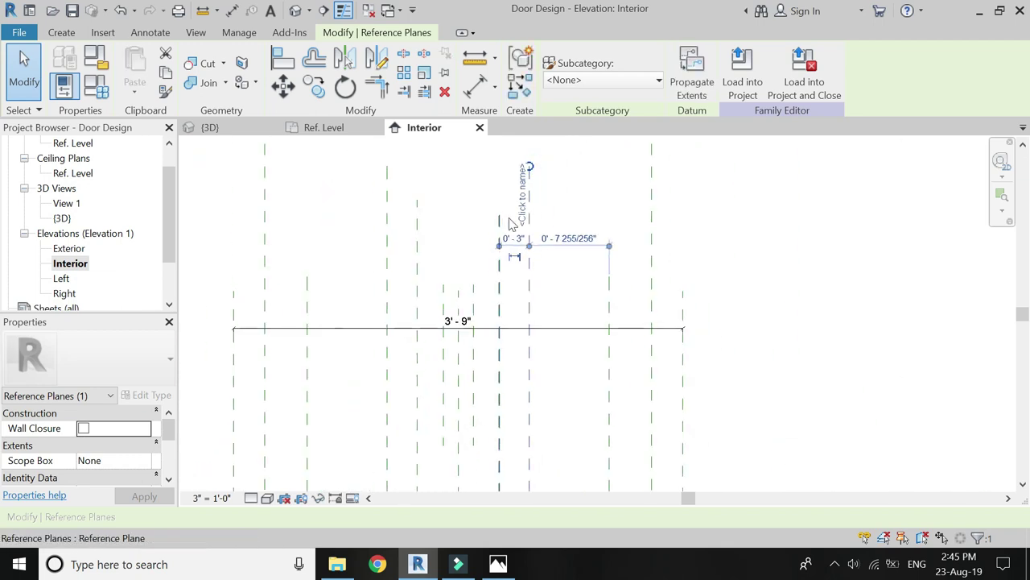
key("Escape")
scroll(605, 308, "up", 2)
left_click(609, 305)
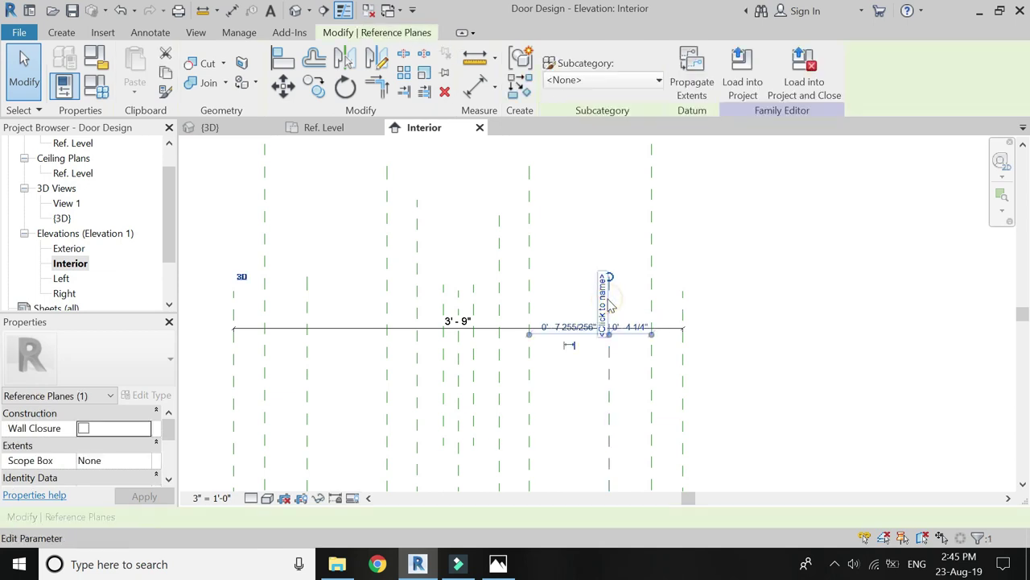
scroll(531, 279, "up", 1)
key("Escape")
Step: Space two more vertical planes 8 inches and 3 inches from their neighbours
left_click(529, 285)
scroll(574, 230, "up", 2)
scroll(573, 230, "up", 1)
left_click(580, 231)
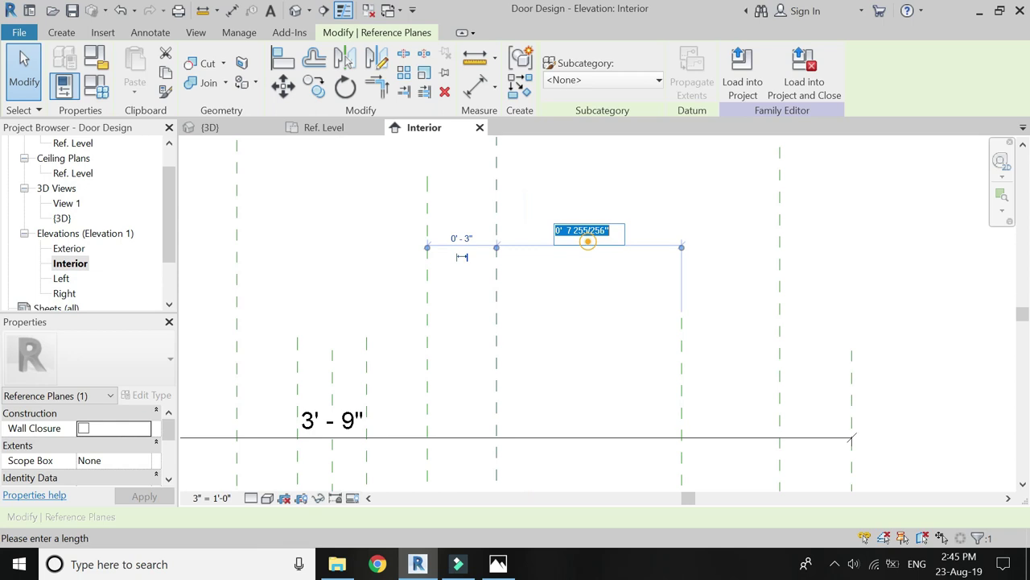
type("\"")
key("Return")
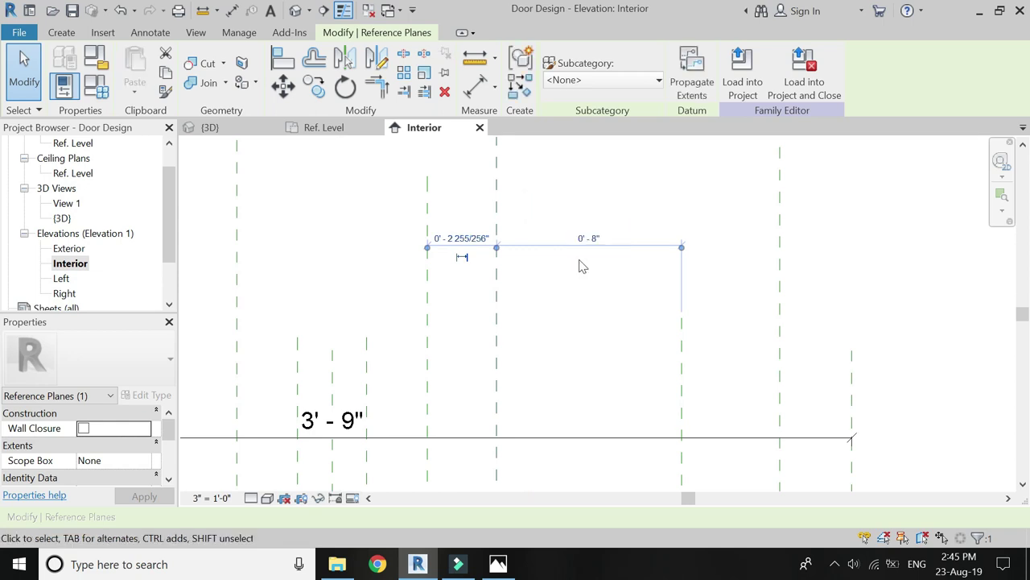
scroll(560, 207, "down", 2)
key("Escape")
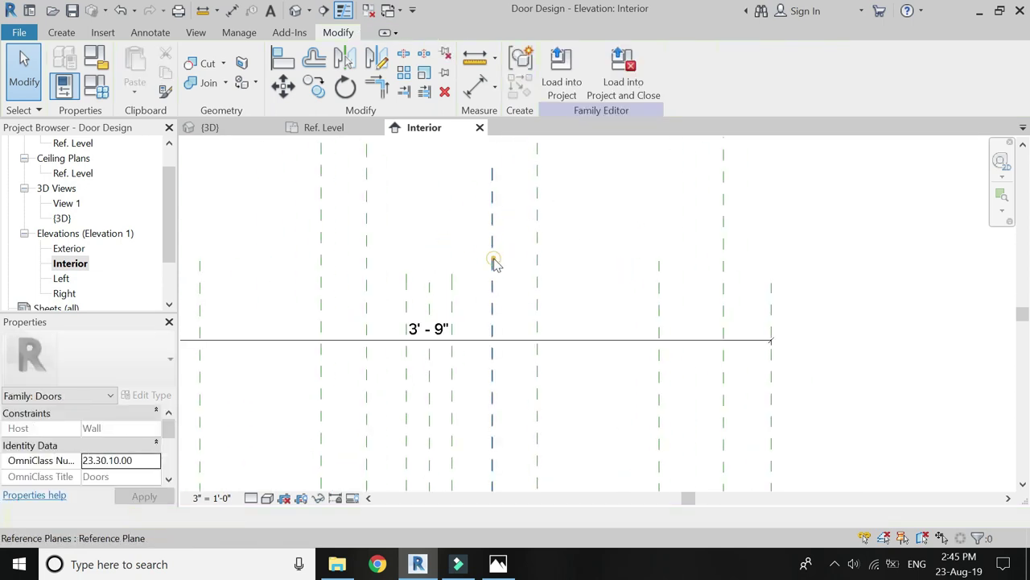
left_click(492, 258)
left_click(519, 267)
type("3\"")
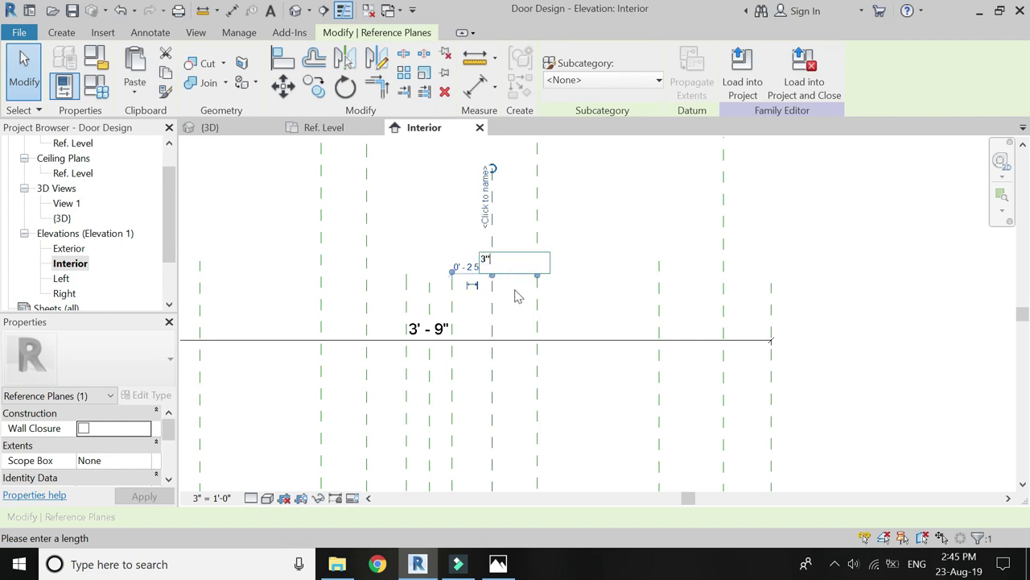
key("Return")
key("Escape")
scroll(376, 285, "down", 2)
Step: Change a 4 1/4 inch gap to 4 3/8 inches and a 7 7/8 inch gap to 8 inches
left_click(372, 282)
scroll(364, 232, "up", 2)
scroll(368, 235, "up", 2)
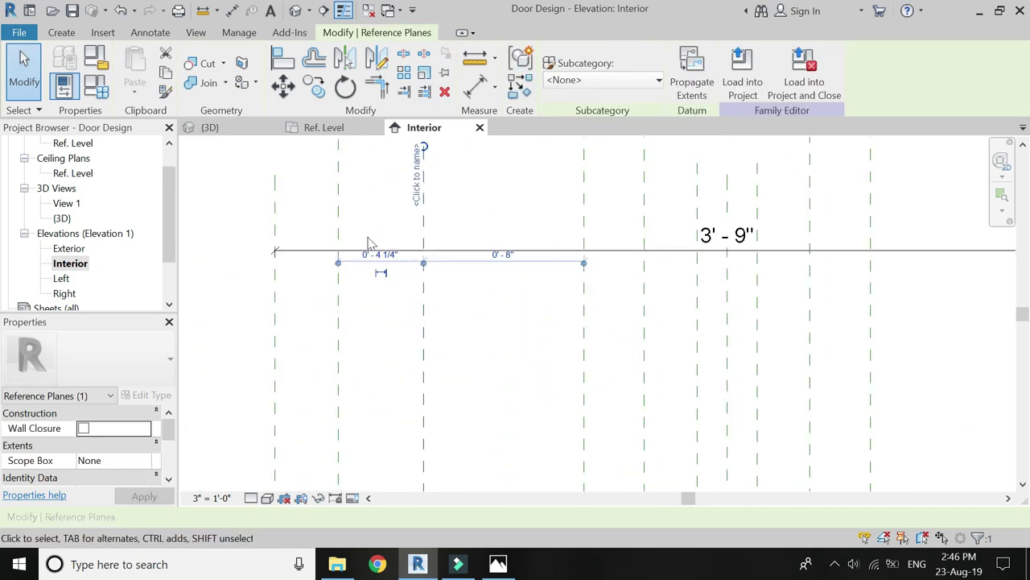
scroll(386, 270, "up", 2)
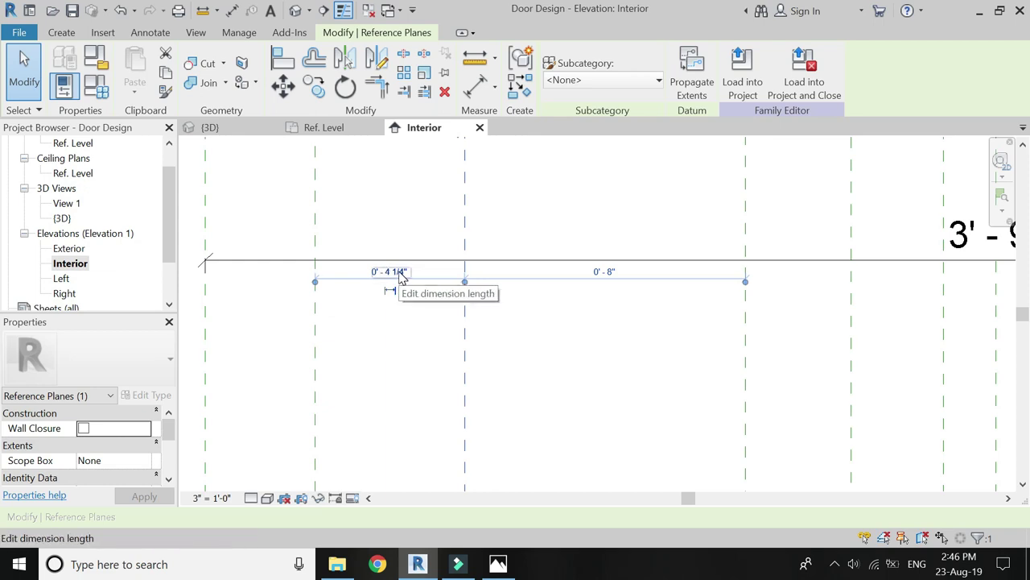
left_click(403, 274)
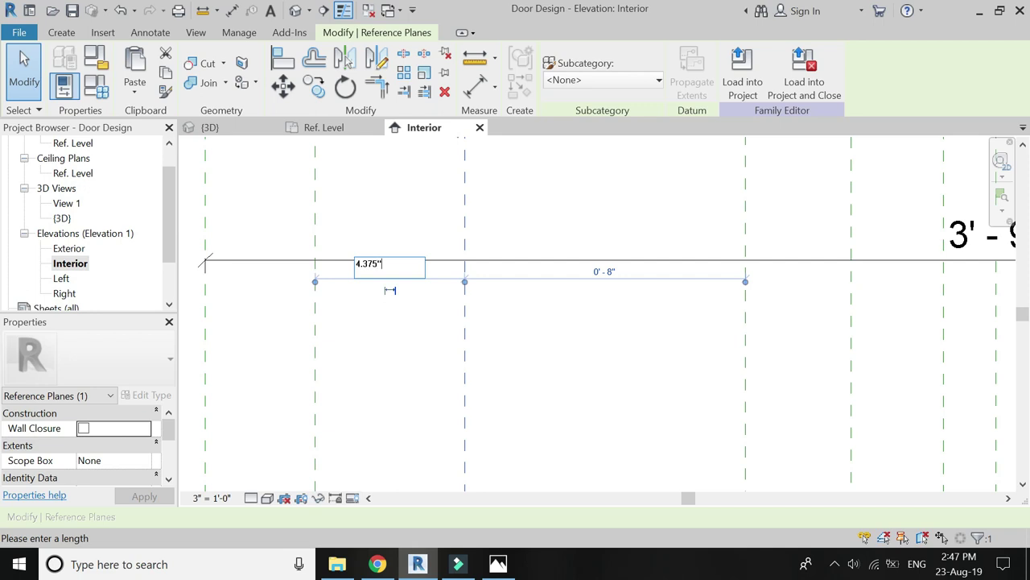
key("Return")
scroll(296, 266, "down", 2)
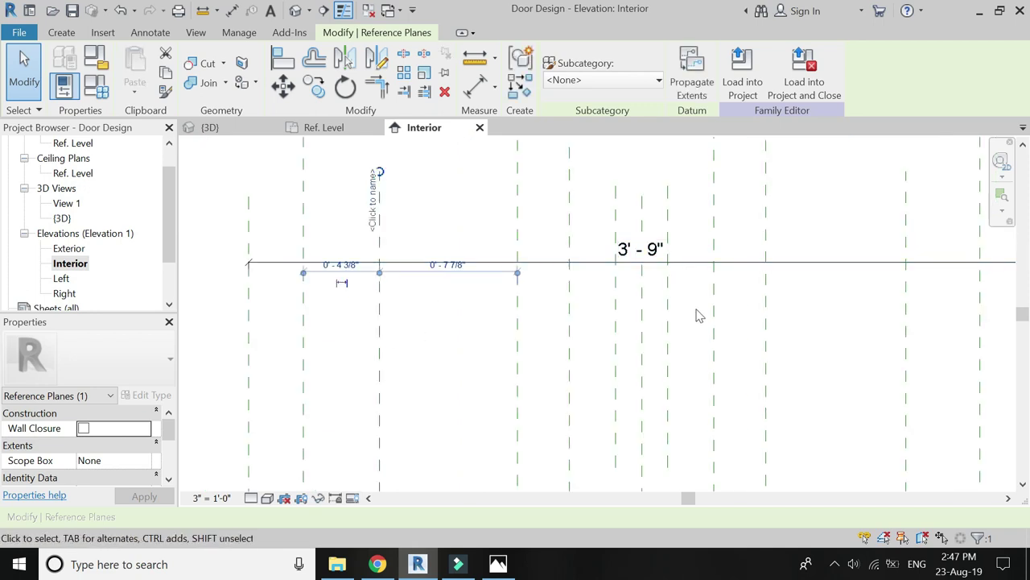
left_click(497, 281)
left_click(524, 307)
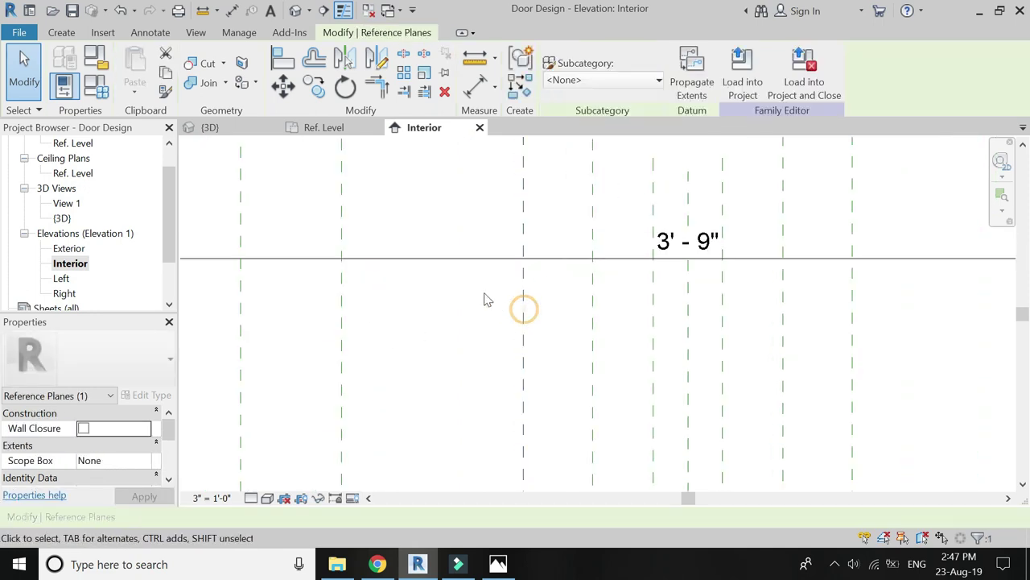
left_click(483, 324)
scroll(486, 243, "down", 2)
scroll(485, 243, "up", 2)
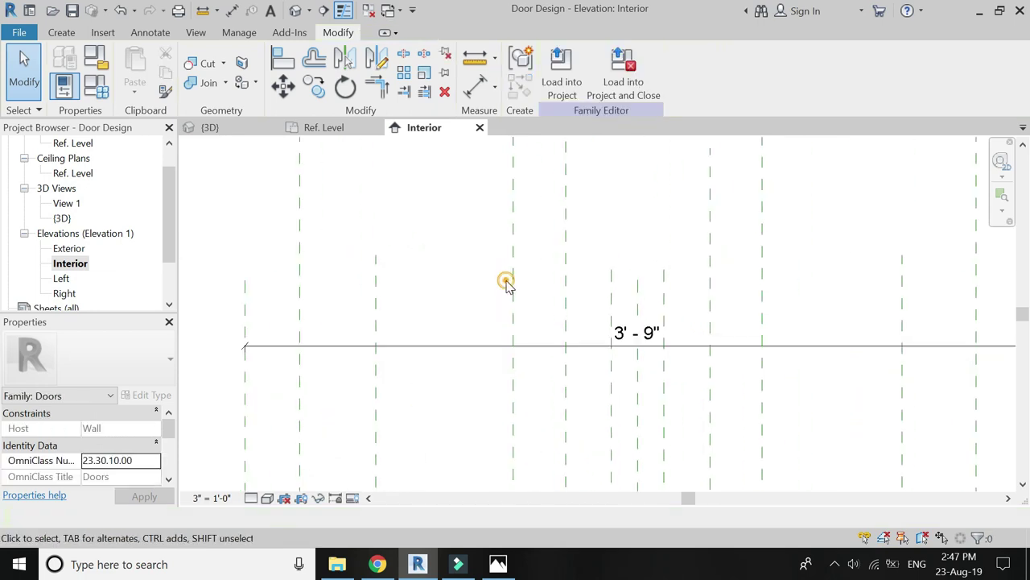
left_click(513, 291)
left_click(460, 195)
type("8\"")
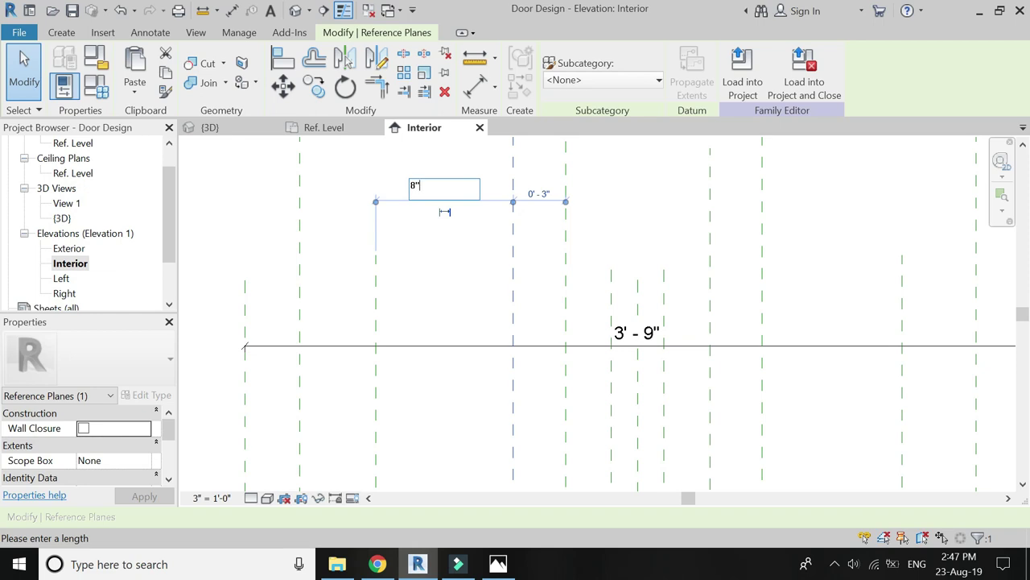
key("Return")
key("Escape")
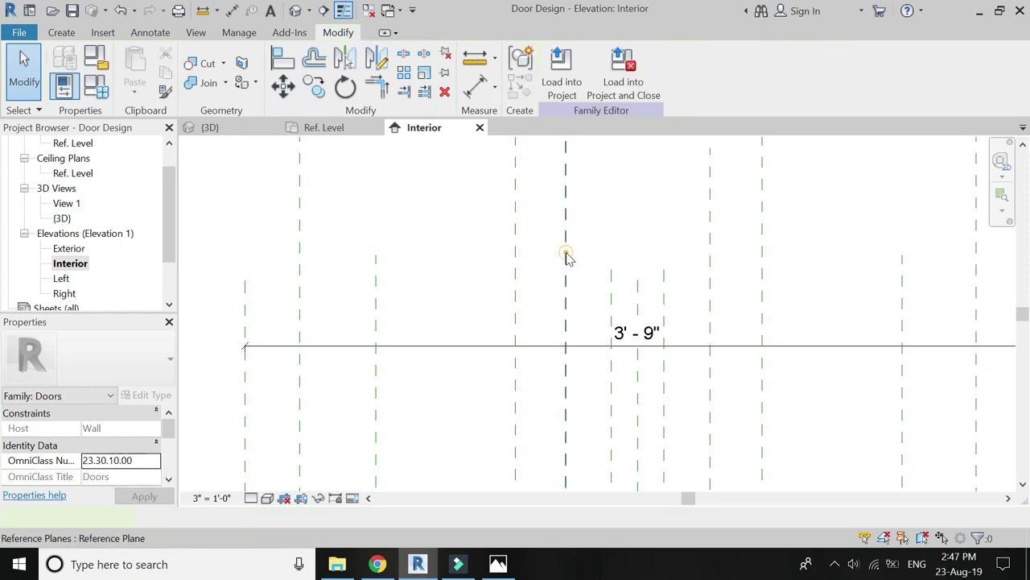
Step: Change a 2 7/8 inch gap to 3 inches and another 4 1/4 inch gap to 4 3/8 inches
left_click(566, 255)
left_click(547, 241)
type("3'")
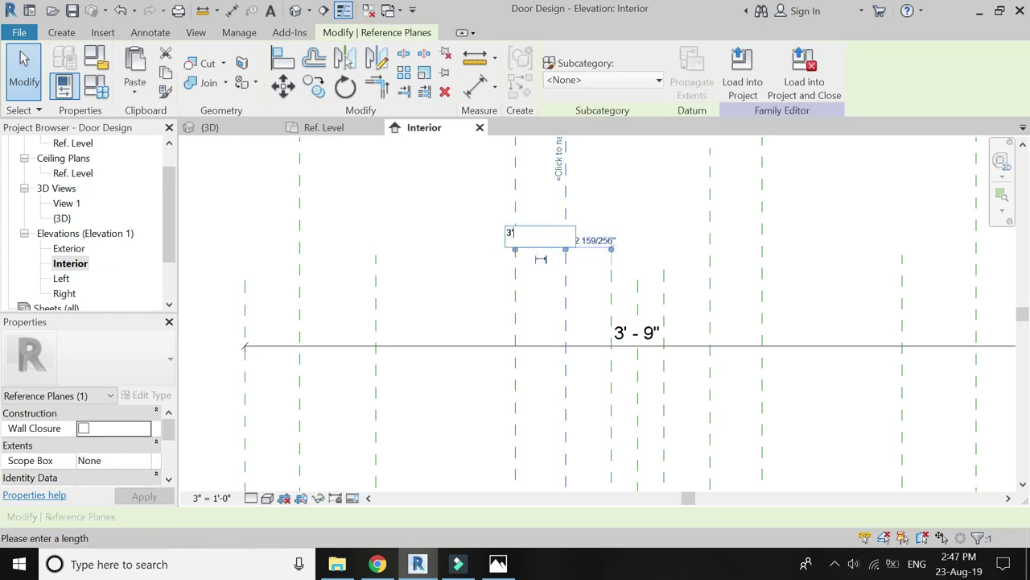
key("Return")
scroll(414, 223, "down", 3)
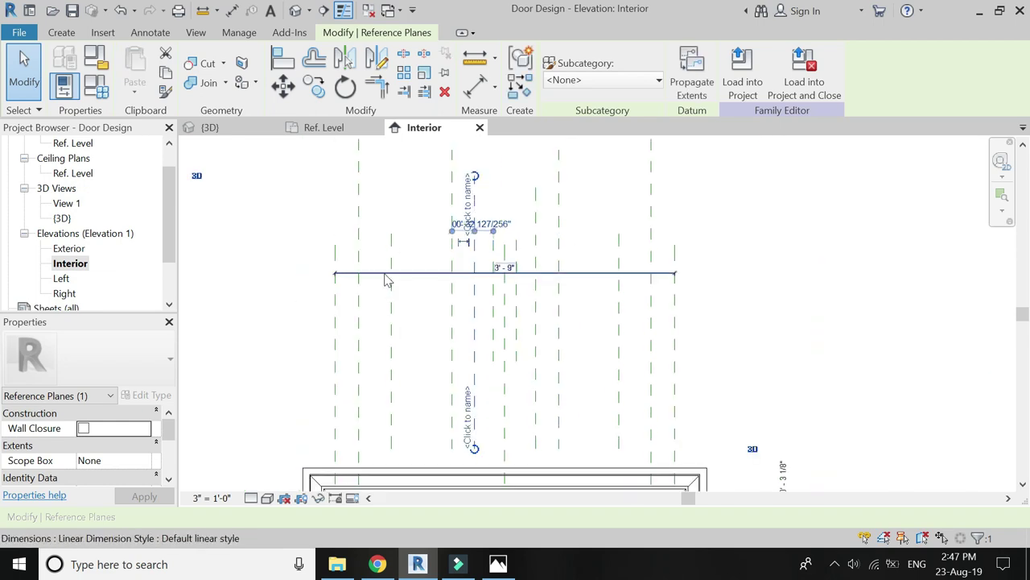
key("Escape")
scroll(572, 388, "up", 2)
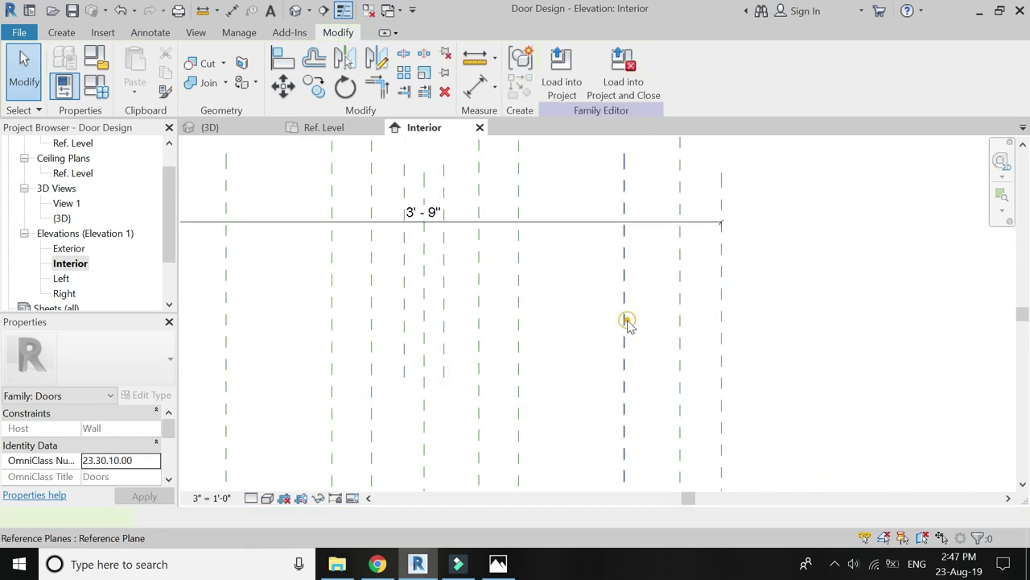
left_click(624, 318)
left_click(652, 223)
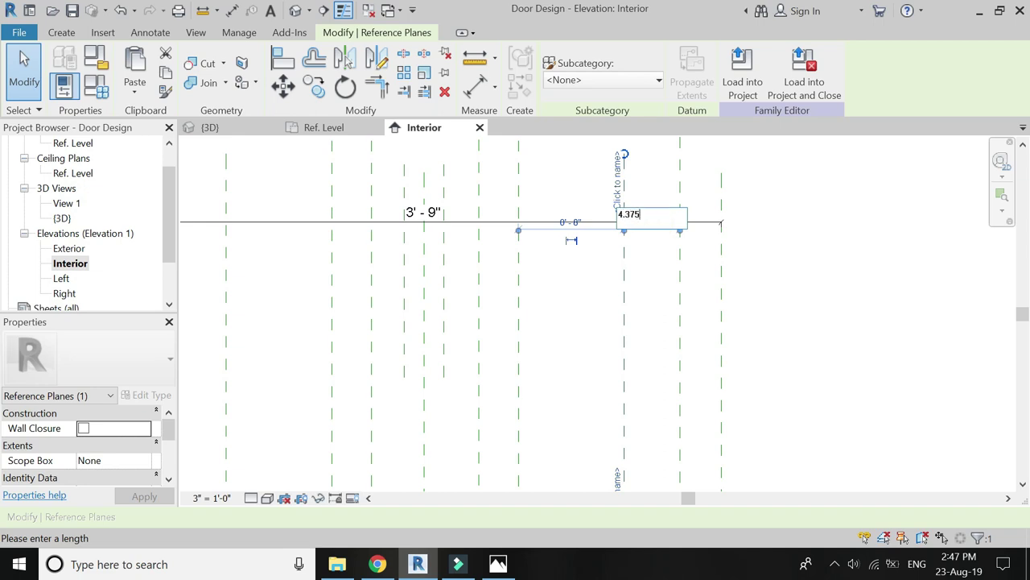
key("Return")
Step: Set the last gaps to 8 and 3 inches, then draw a horizontal plane near the frame corner
left_click(657, 288)
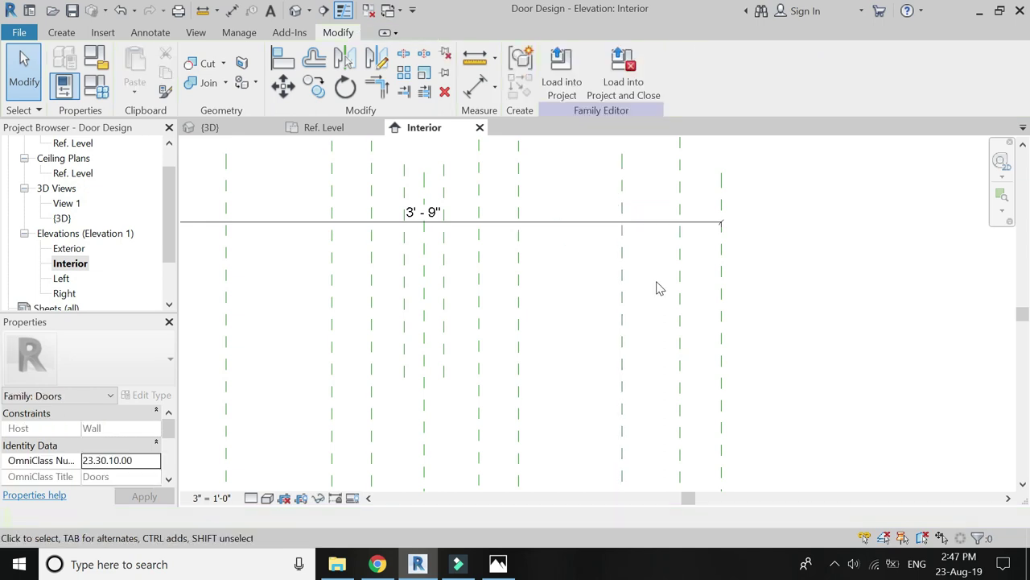
left_click(520, 282)
scroll(531, 270, "down", 3)
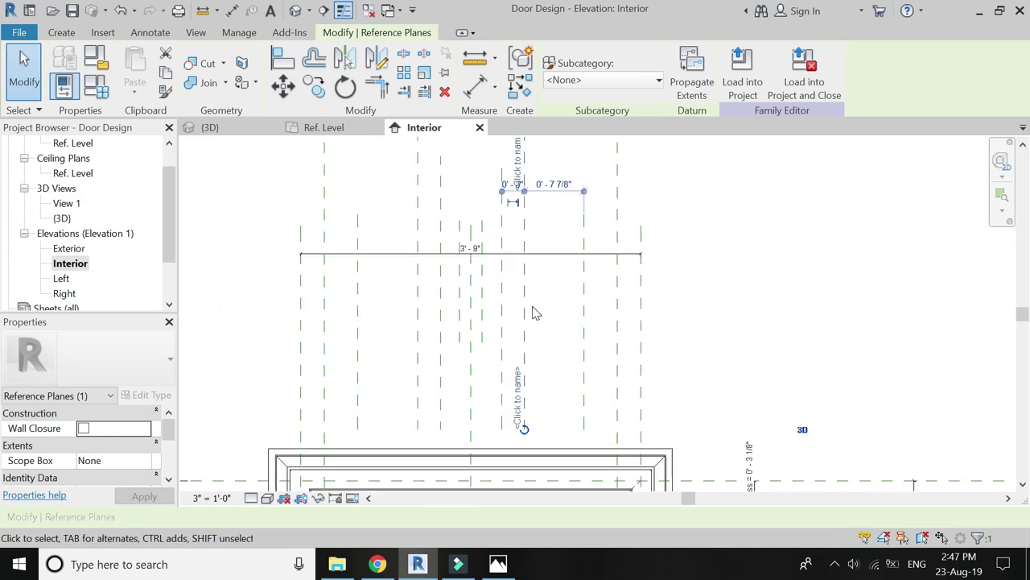
scroll(531, 310, "up", 3)
left_click(570, 222)
type("8")
key("Return")
left_click(471, 282)
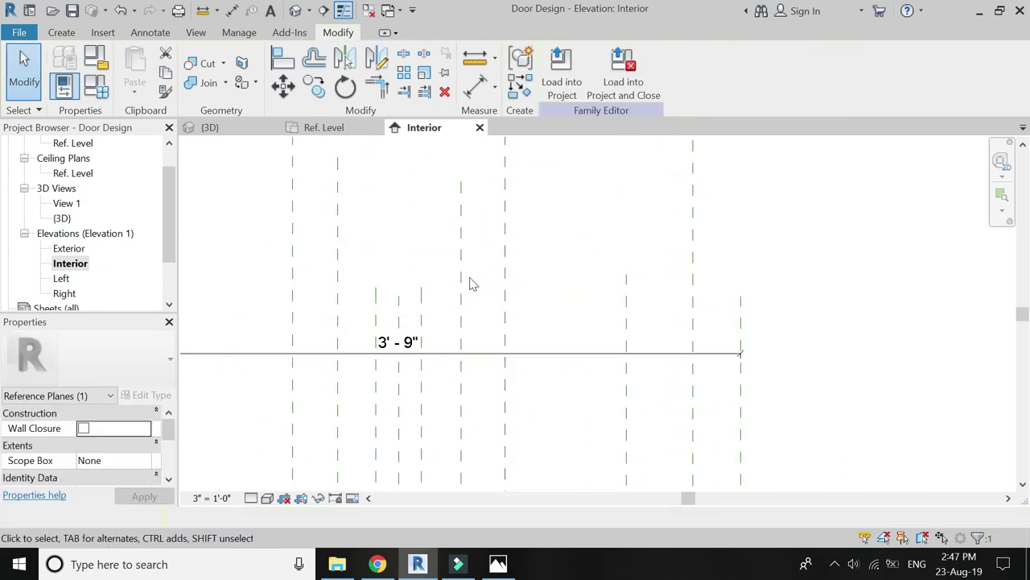
left_click(462, 272)
left_click(475, 274)
type("3\"")
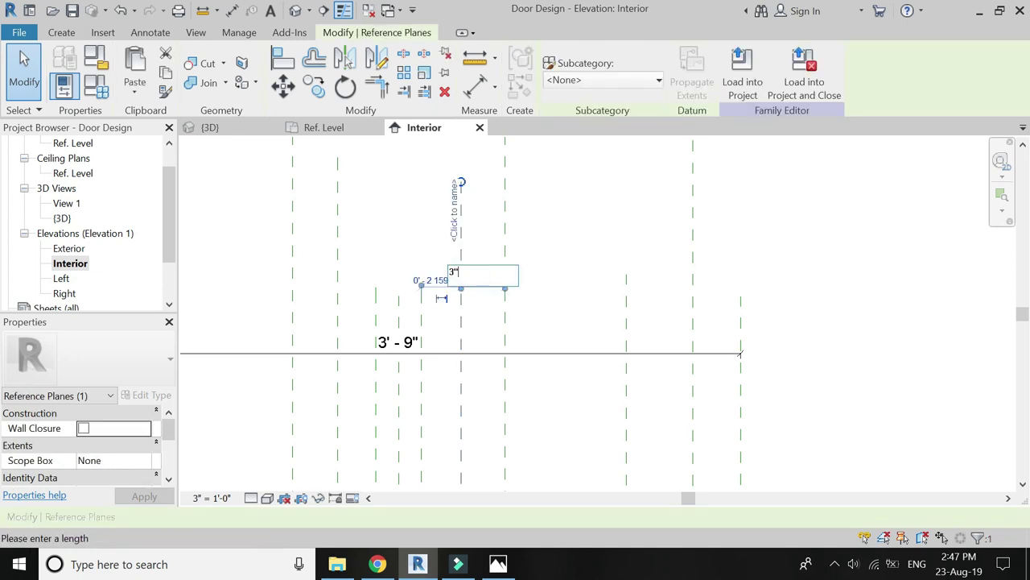
key("Return")
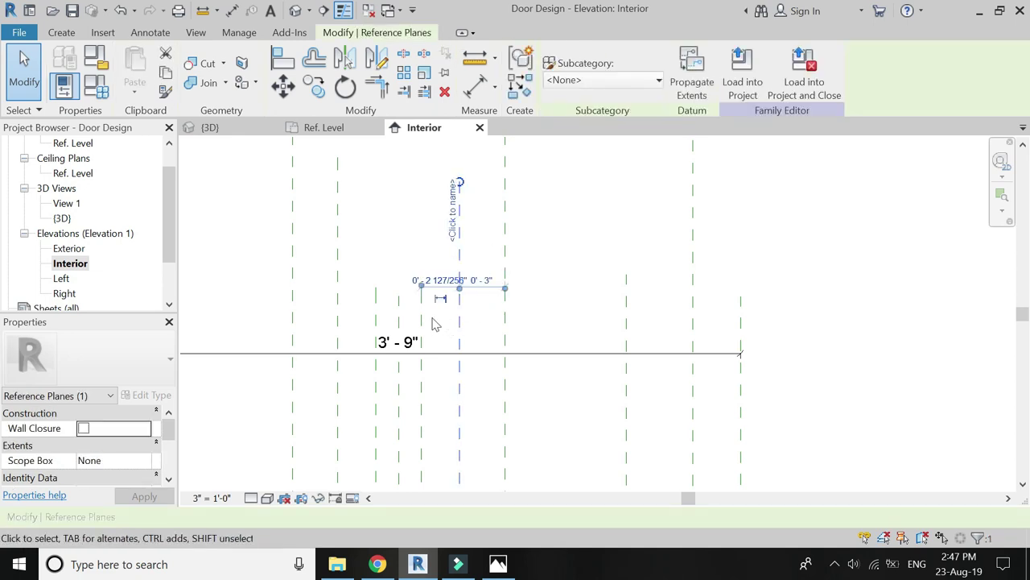
left_click(485, 335)
left_click(773, 335)
Step: Draw a horizontal reference plane by the frame, set 3 1/8 inches below the top plane
scroll(619, 322, "up", 2)
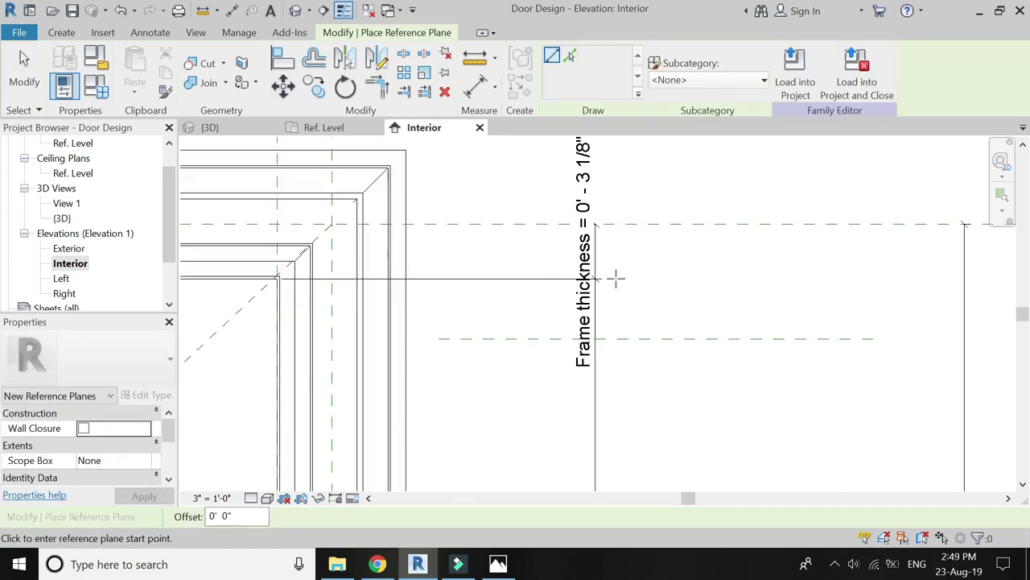
left_click(616, 278)
left_click(885, 279)
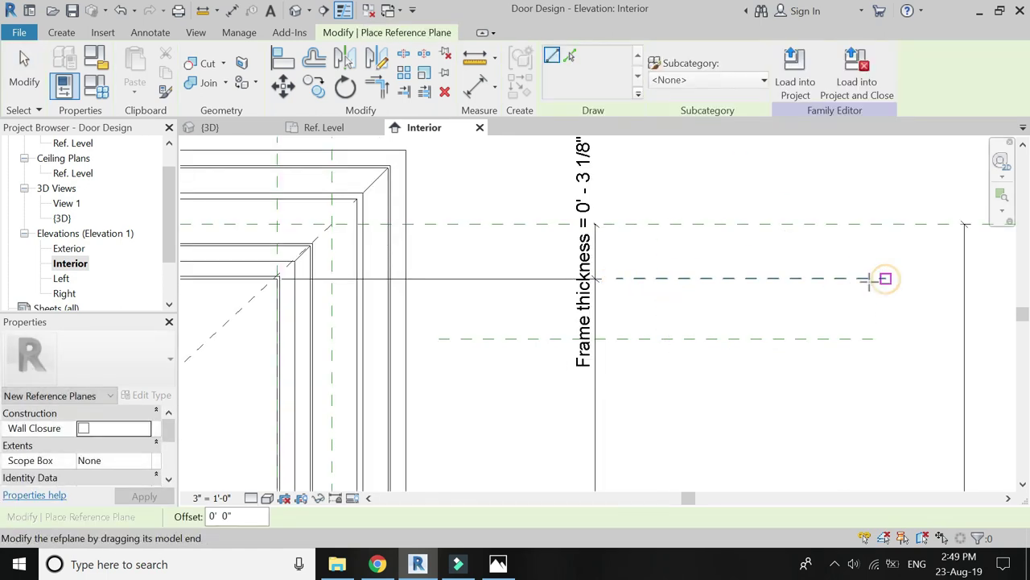
key("Escape")
key("Escape")
scroll(548, 306, "down", 1)
left_click(621, 303)
left_click(605, 278)
type("3.125\"")
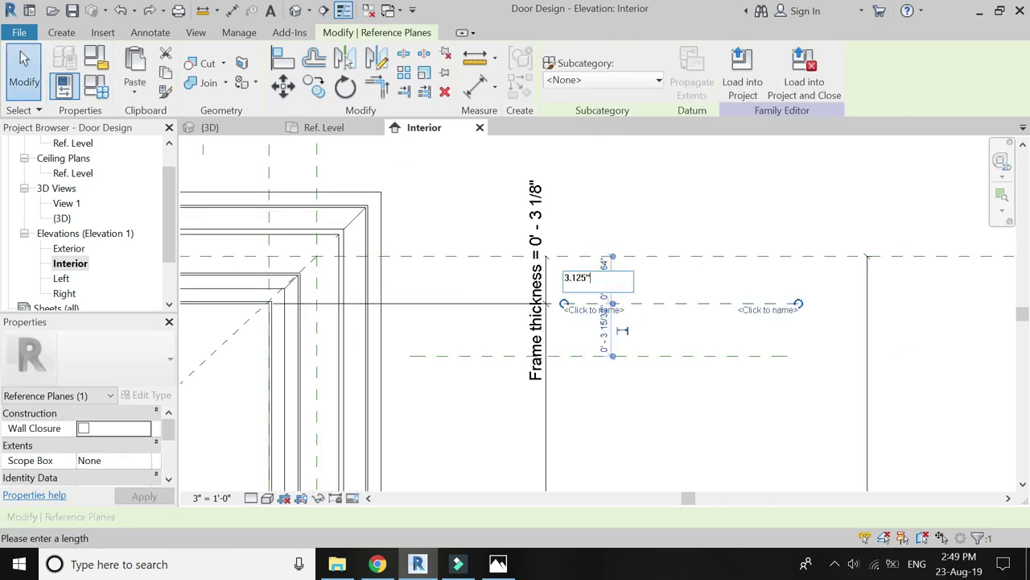
key("Return")
left_click(702, 279)
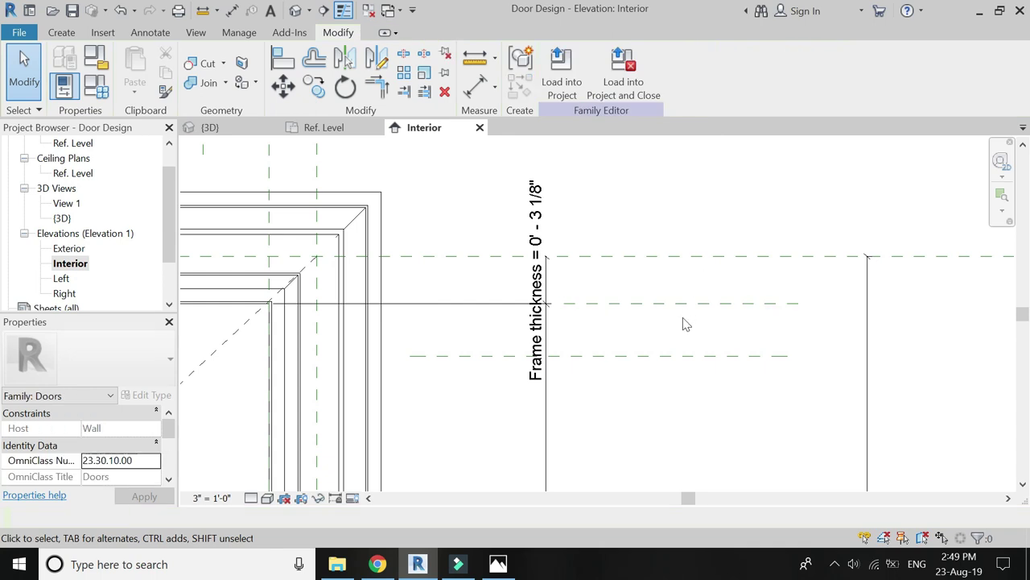
Step: Set the lower horizontal reference plane 4 3/8 inches below the middle one
left_click(664, 304)
scroll(662, 298, "down", 1)
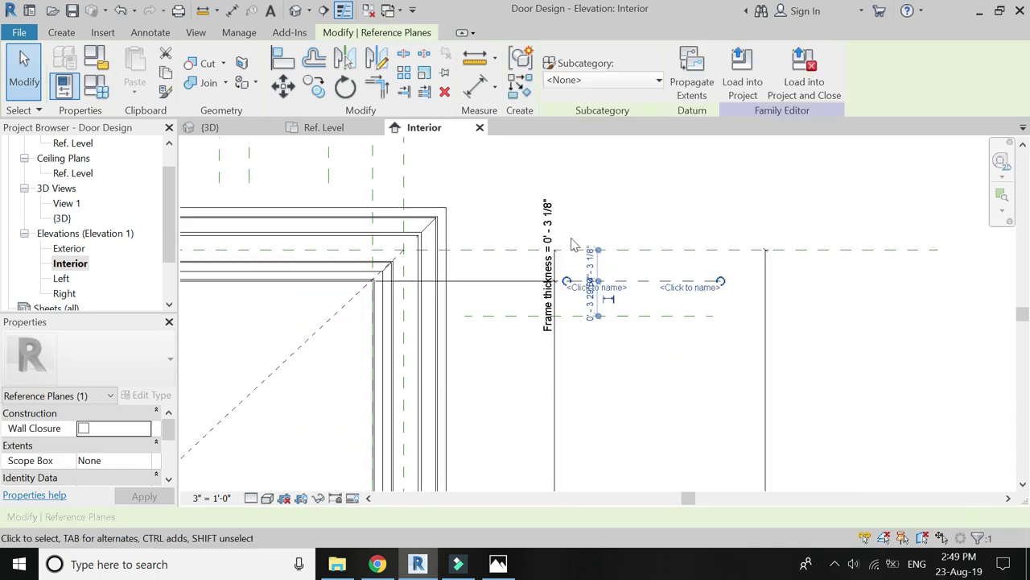
left_click(620, 305)
scroll(620, 304, "up", 1)
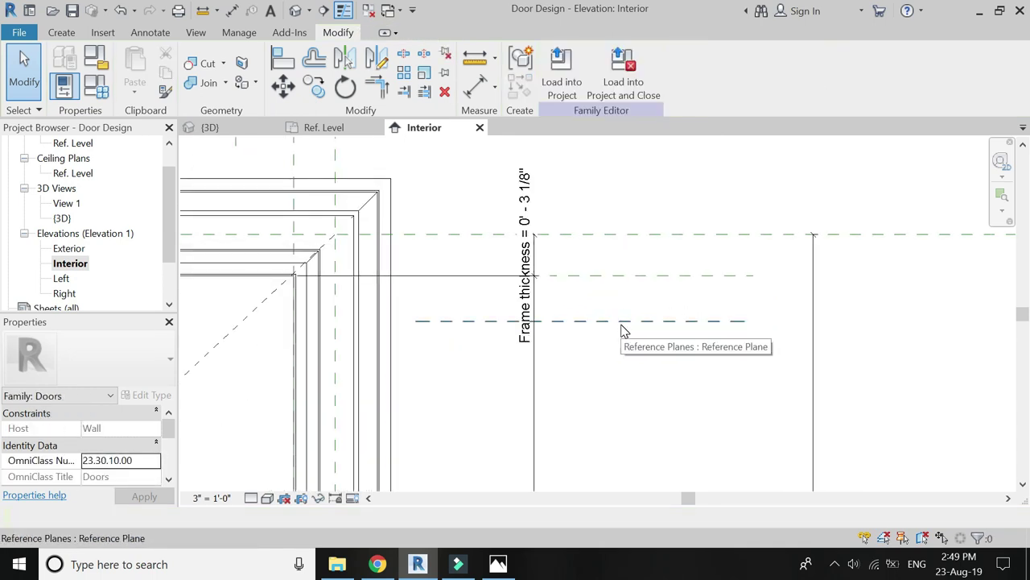
left_click(621, 322)
left_click(473, 296)
type("4.375")
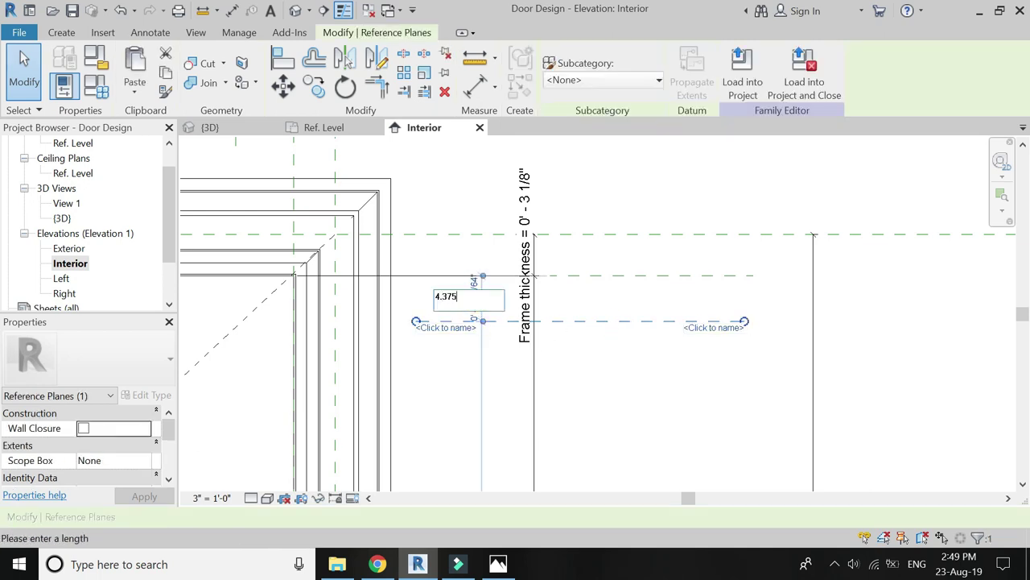
key("Return")
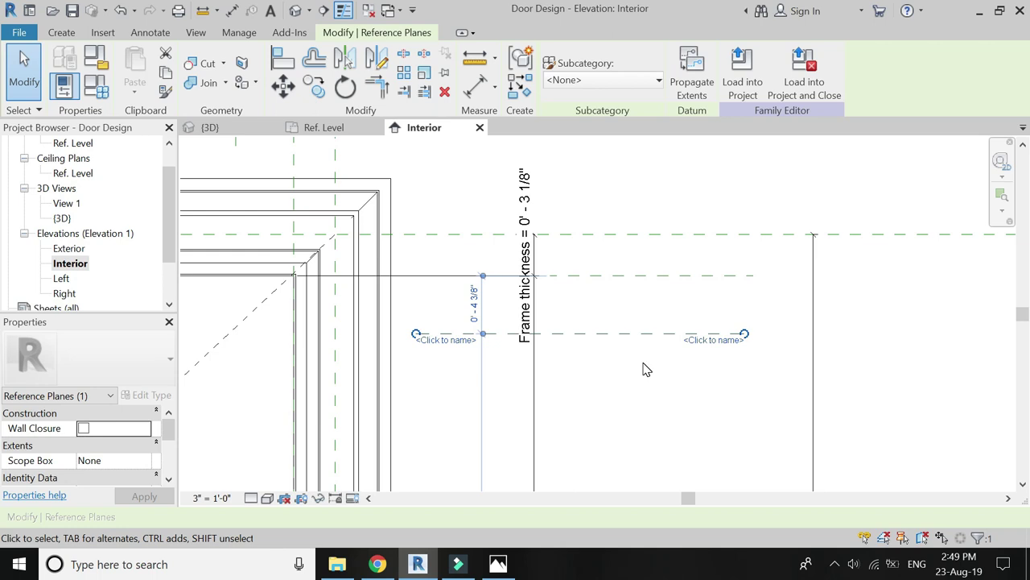
left_click(643, 368)
Step: Draw a horizontal reference plane near the door bottom and adjust its distance
key("r")
key("p")
left_click(488, 410)
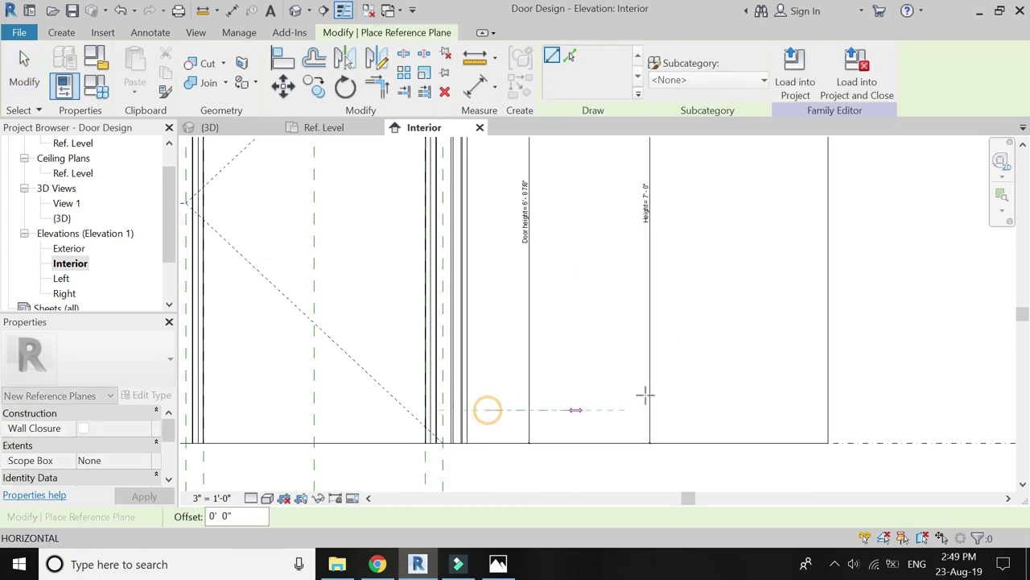
left_click(719, 409)
key("Escape")
key("Escape")
left_click(562, 411)
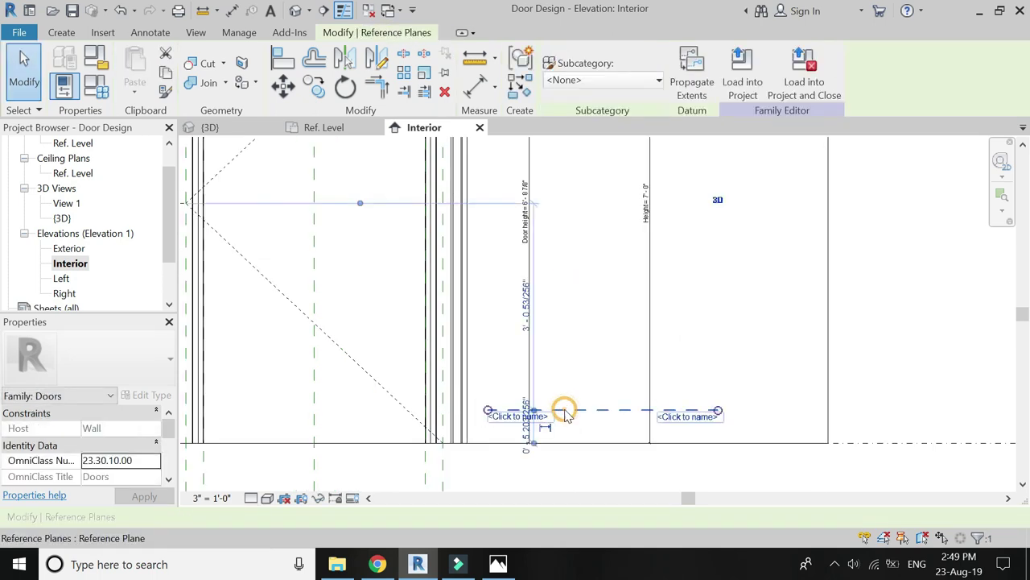
scroll(536, 422, "up", 3)
left_click(540, 427)
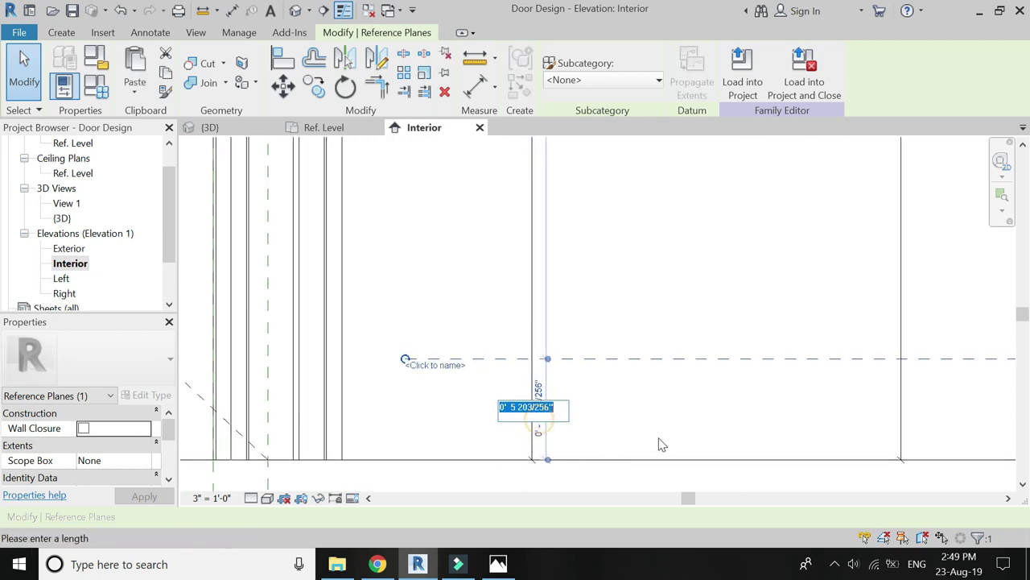
type("6")
key("Return")
Step: Draw three more horizontal reference planes below the frame beside the door
key("r")
key("p")
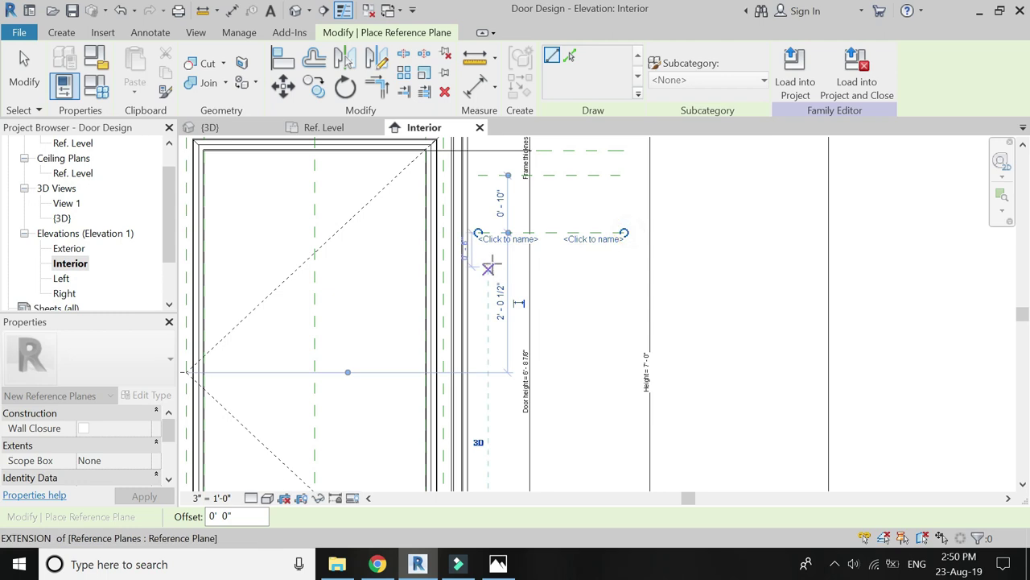
left_click(480, 250)
left_click(618, 250)
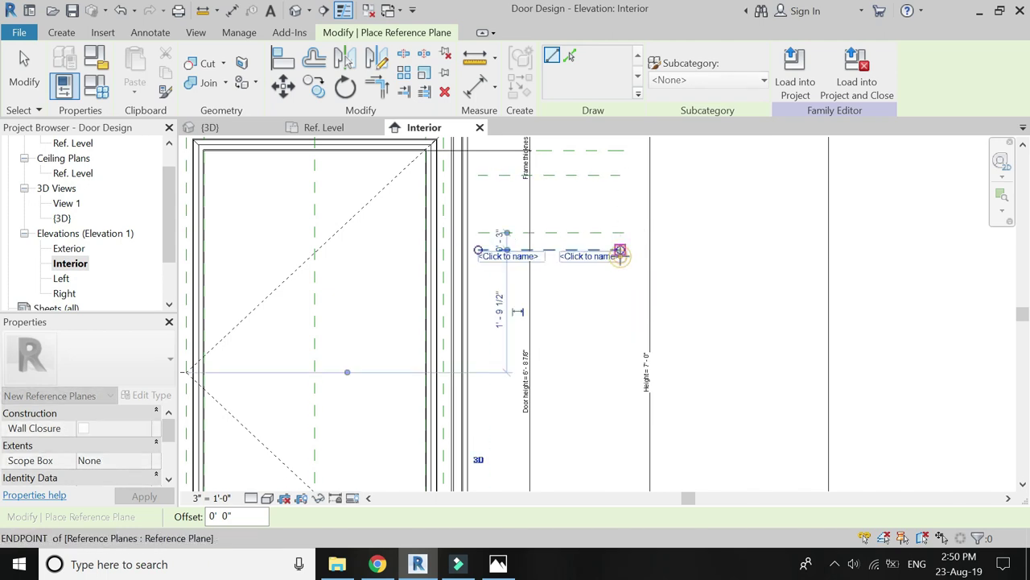
left_click(480, 325)
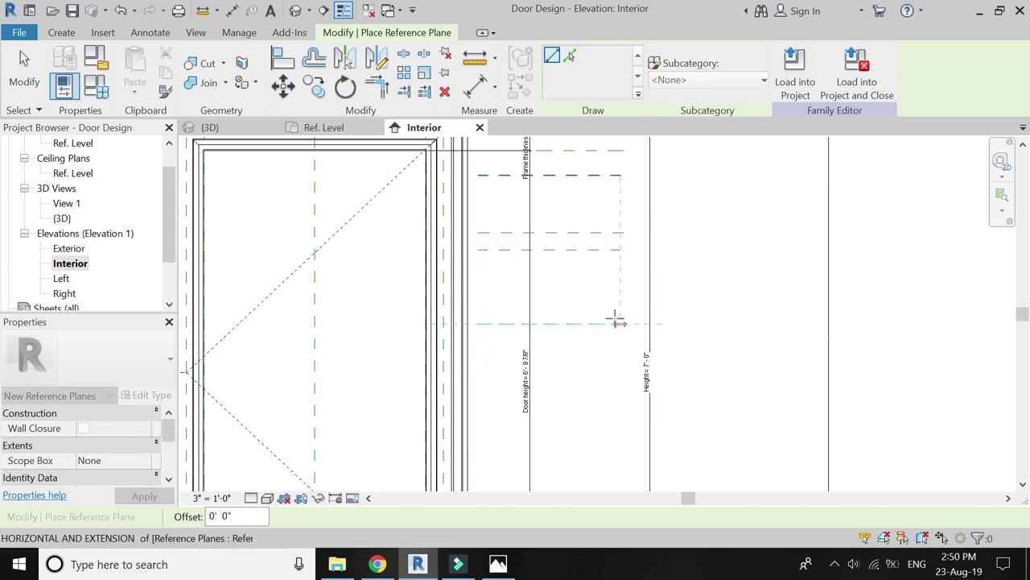
left_click(620, 325)
left_click(479, 345)
left_click(617, 345)
scroll(486, 337, "down", 3)
scroll(474, 306, "up", 1)
scroll(395, 226, "up", 1)
scroll(432, 225, "down", 1)
scroll(426, 242, "up", 1)
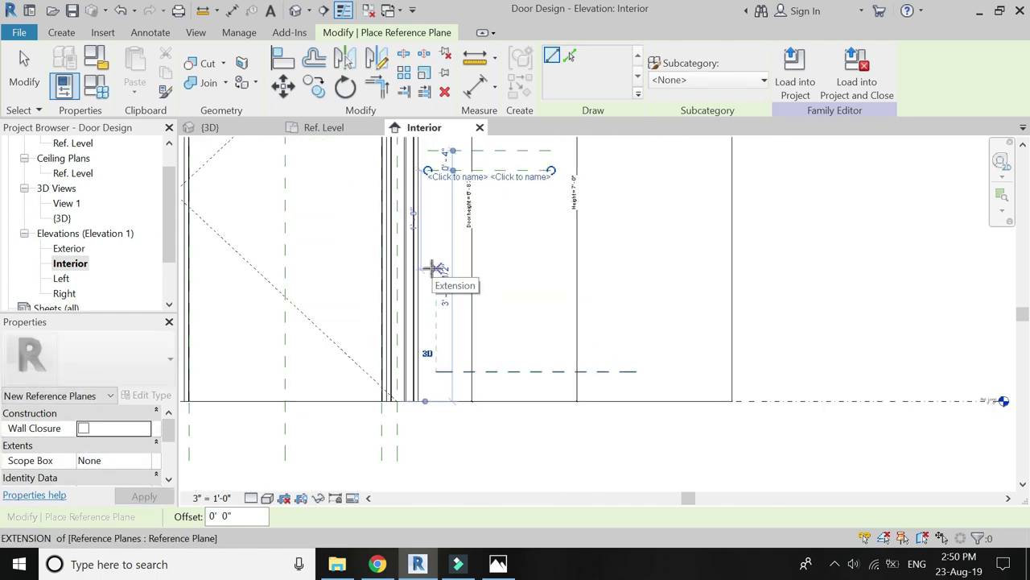
scroll(430, 266, "down", 2)
Step: Add two more horizontal reference planes lower down and begin setting a 1' spacing
left_click(444, 274)
scroll(460, 159, "up", 1)
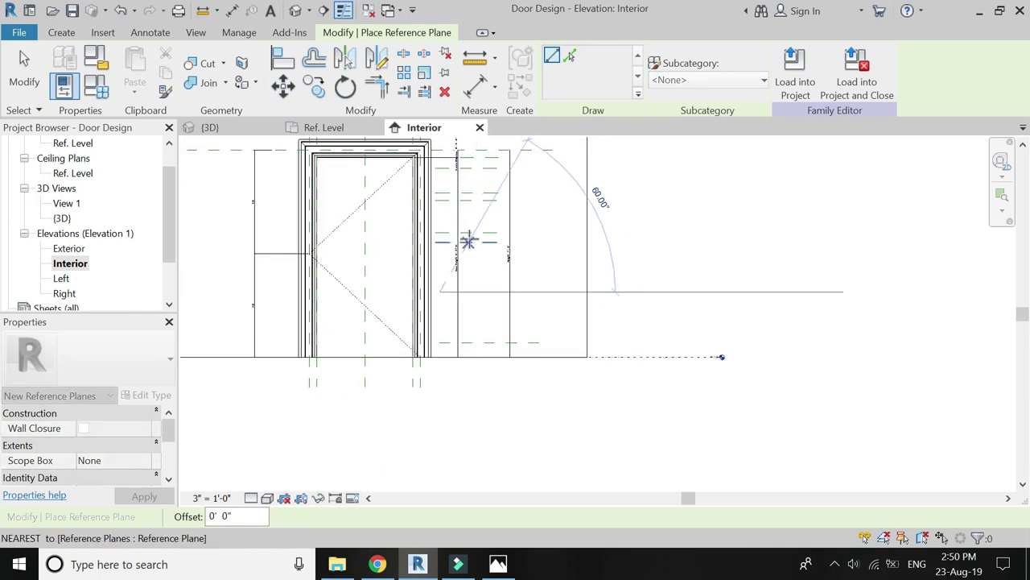
left_click(494, 291)
scroll(443, 294, "up", 1)
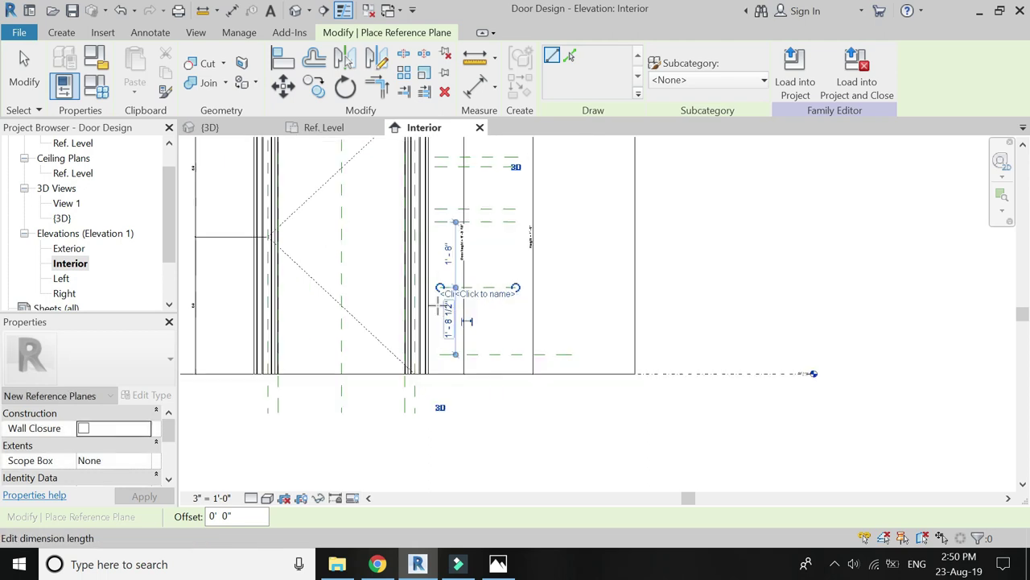
scroll(434, 303, "up", 1)
left_click(442, 303)
left_click(555, 303)
key("Escape")
key("Escape")
left_click(441, 287)
type("1'4.5")
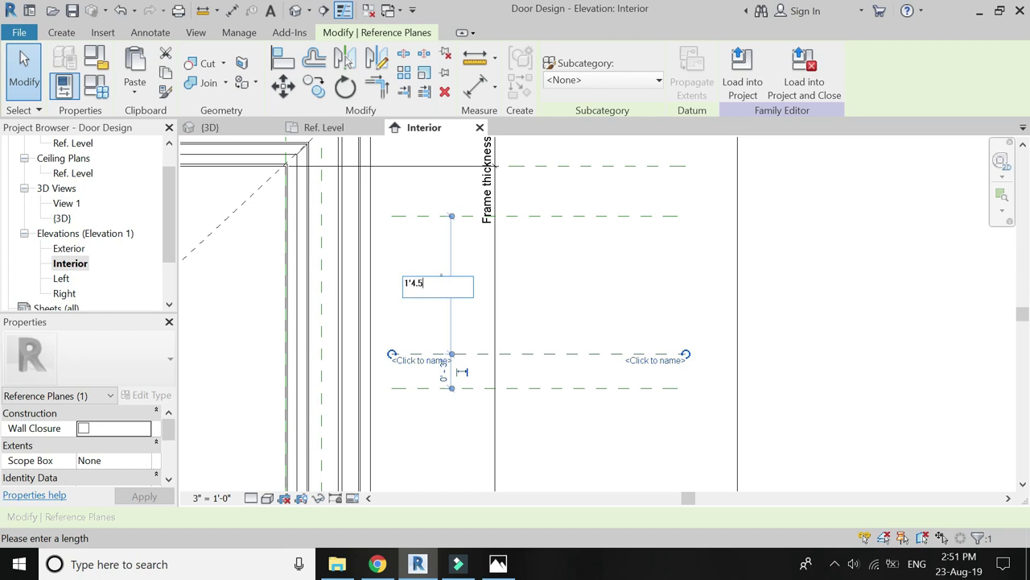
Step: Confirm the 1' plane spacing, then set the next gaps to 3" and 1'-0"
key("Return")
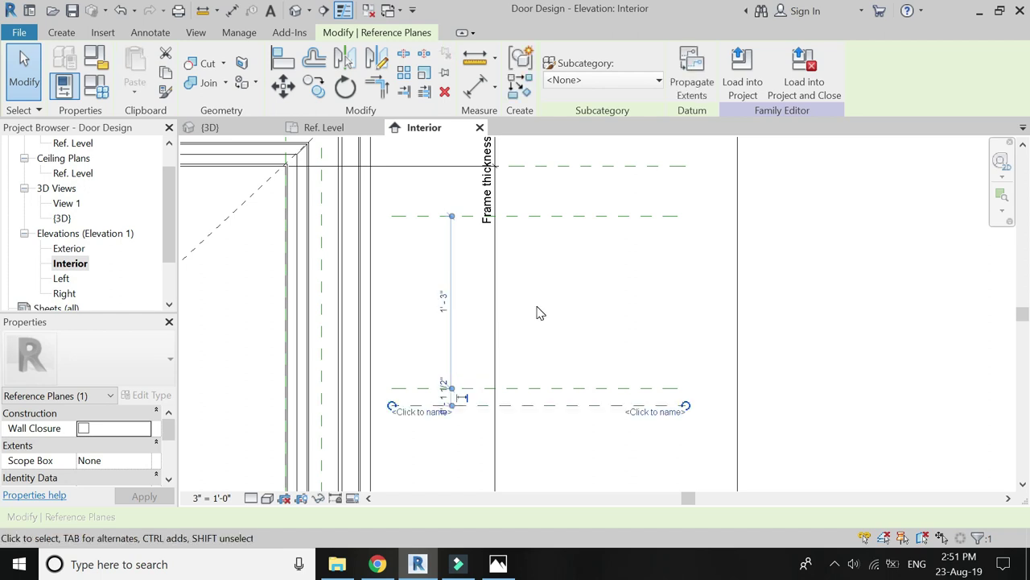
left_click(535, 322)
left_click(471, 406)
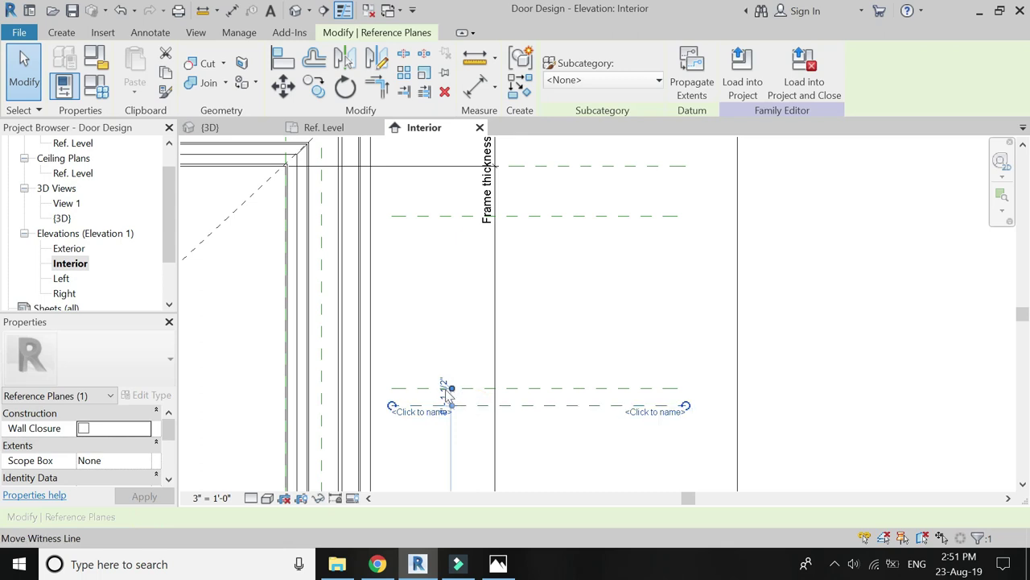
scroll(448, 403, "up", 2)
scroll(447, 402, "up", 1)
left_click(453, 392)
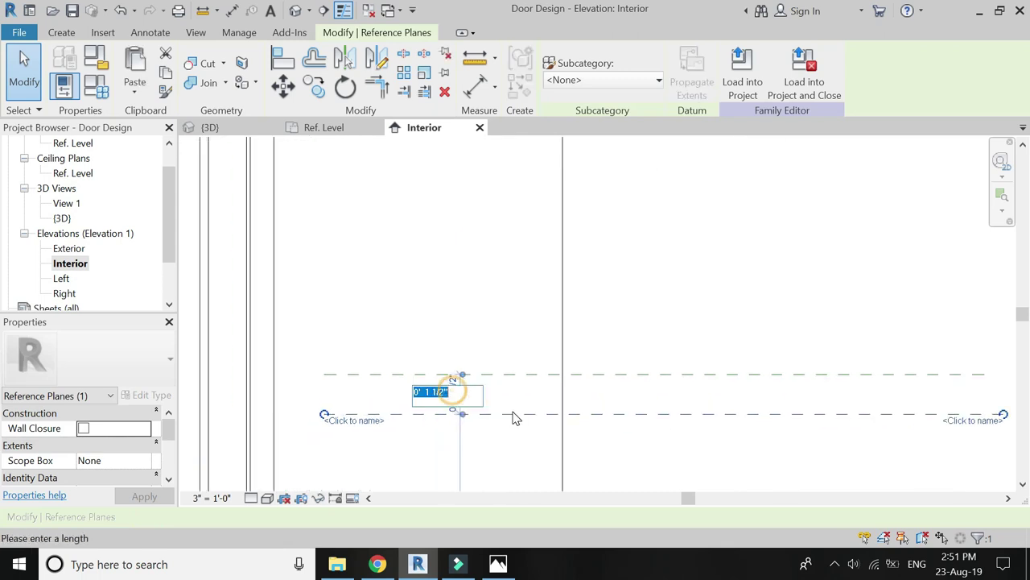
key("Return")
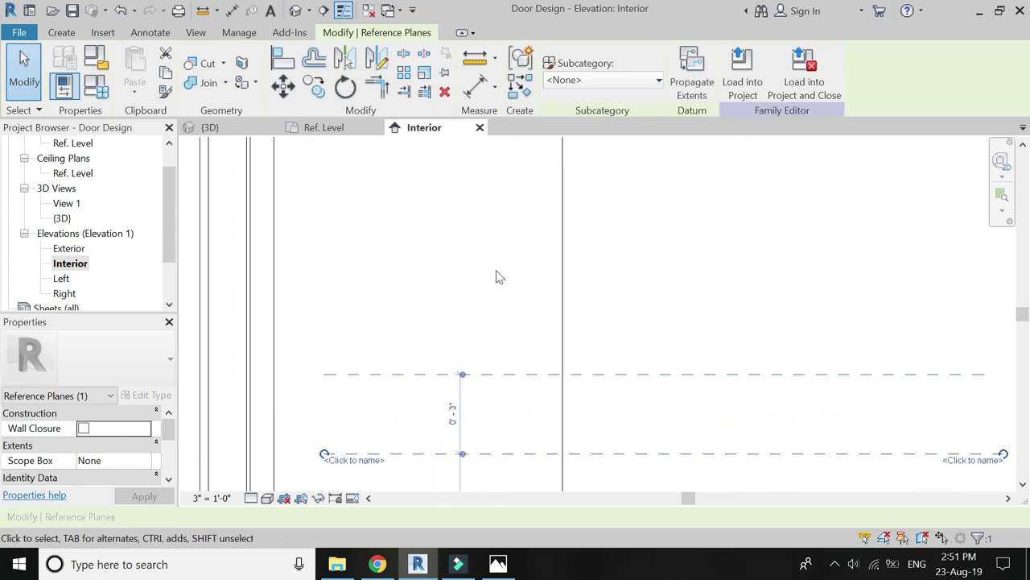
scroll(483, 242, "down", 3)
key("Escape")
left_click(487, 345)
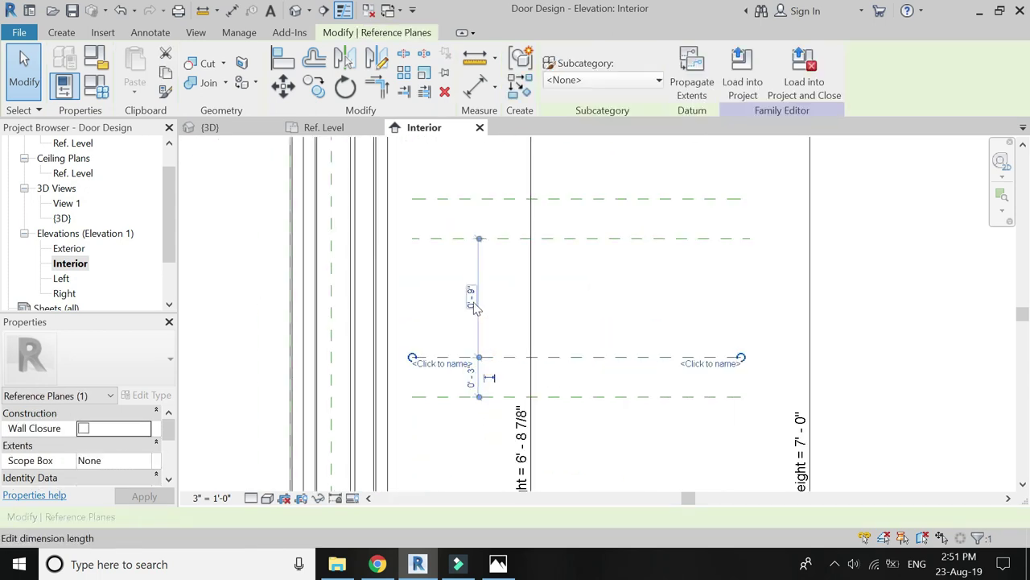
scroll(473, 302, "up", 2)
left_click(470, 294)
type("1'4.5\"")
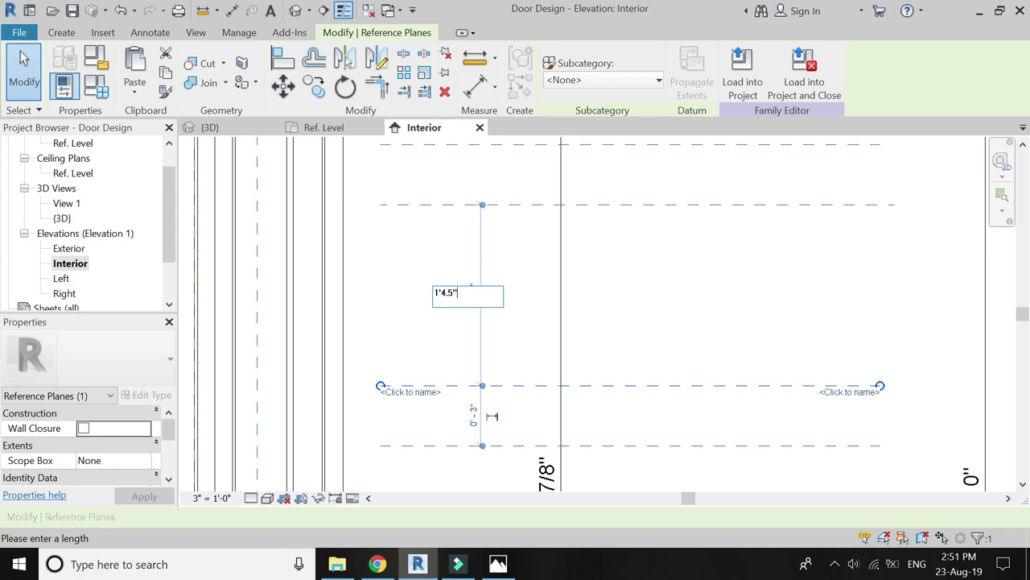
key("Return")
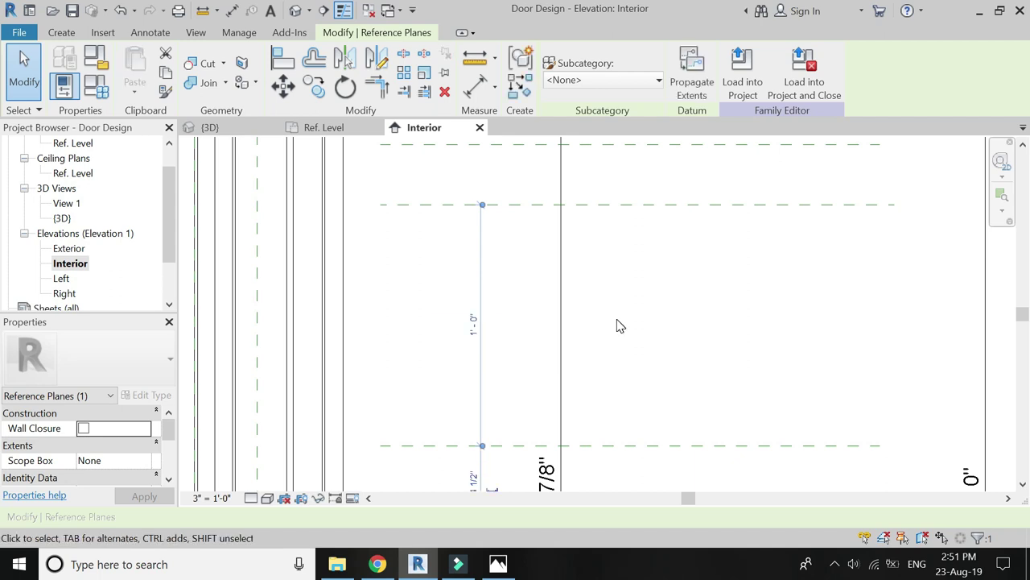
Step: Copy a reference plane further down at 3" spacing, then set the next gap to 1' 4 1/2"
scroll(546, 239, "down", 2)
key("Escape")
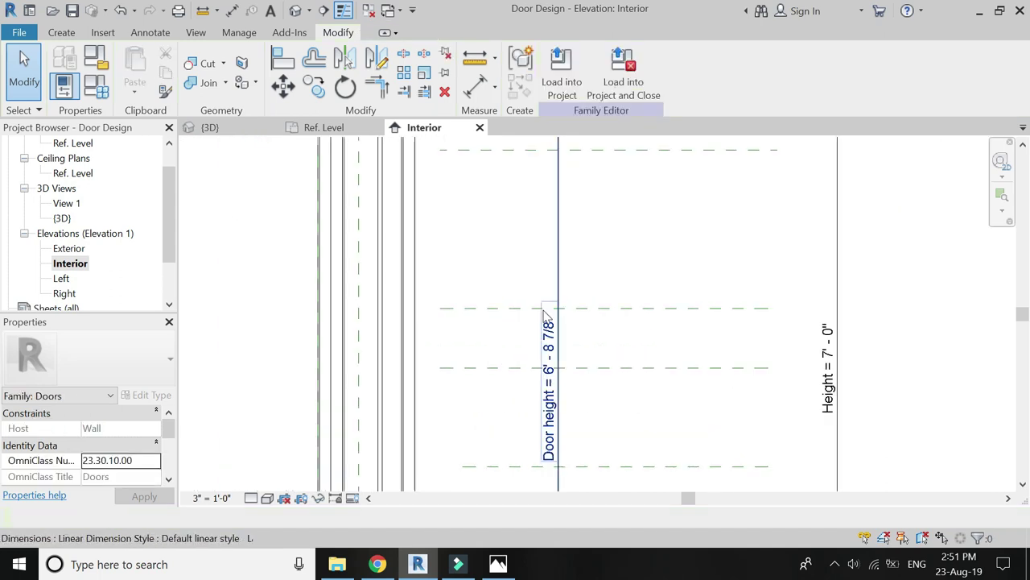
left_click(526, 309)
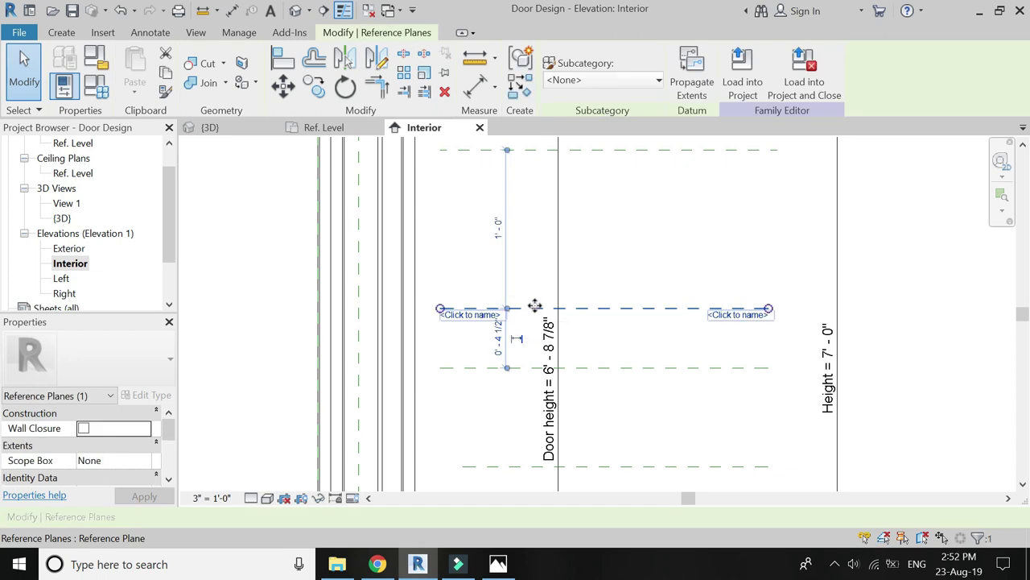
left_click_drag(534, 306, 524, 400)
key("Escape")
scroll(520, 398, "up", 3)
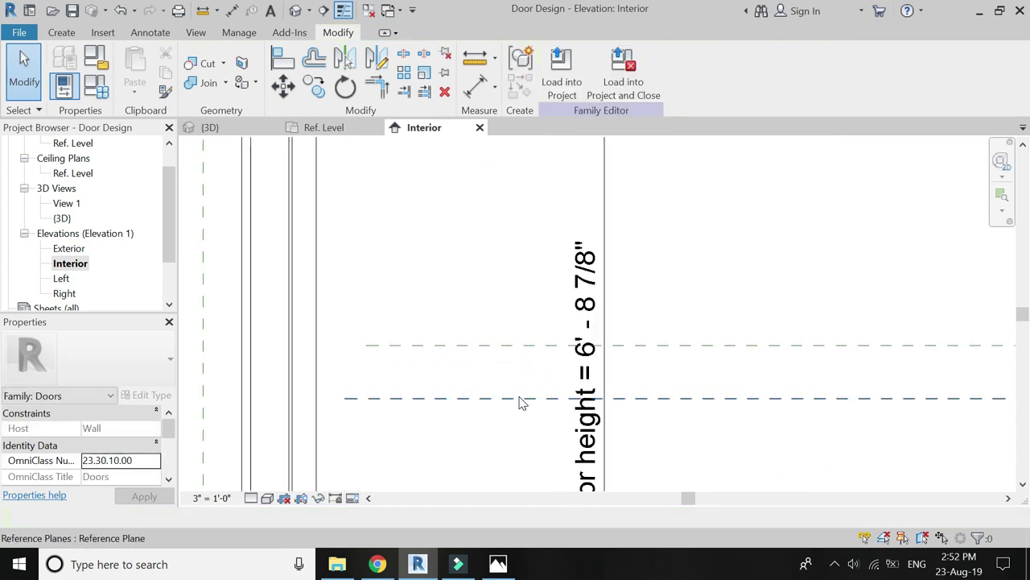
left_click(515, 398)
left_click(469, 372)
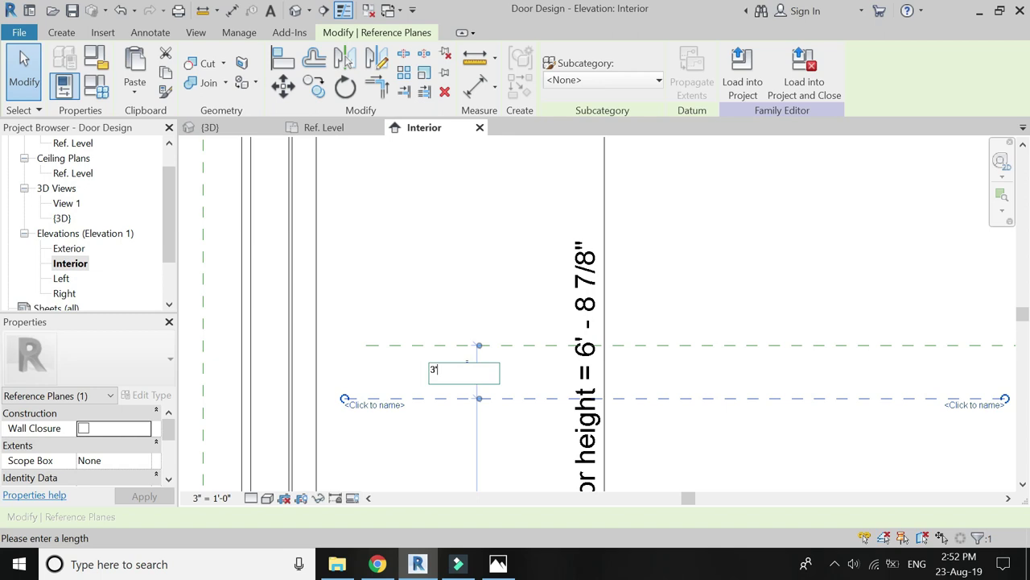
key("Return")
scroll(444, 233, "down", 3)
key("Escape")
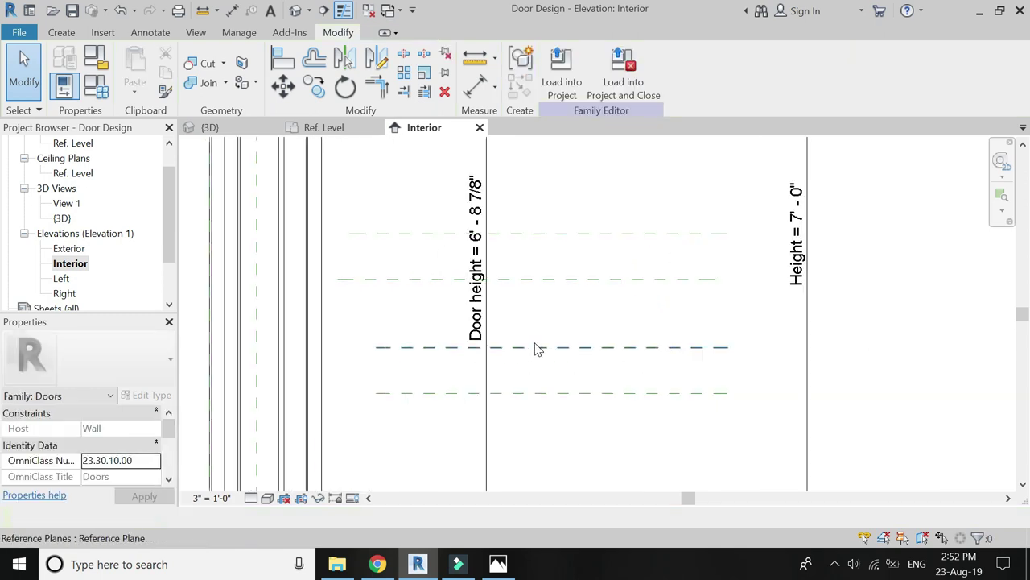
left_click(538, 348)
left_click(440, 316)
type("1'4.5\"")
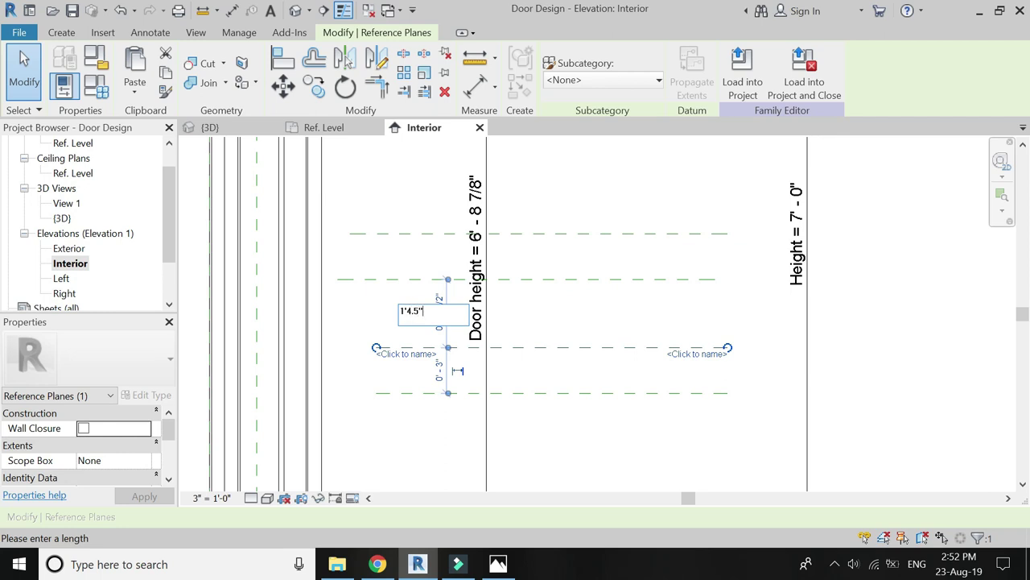
key("Return")
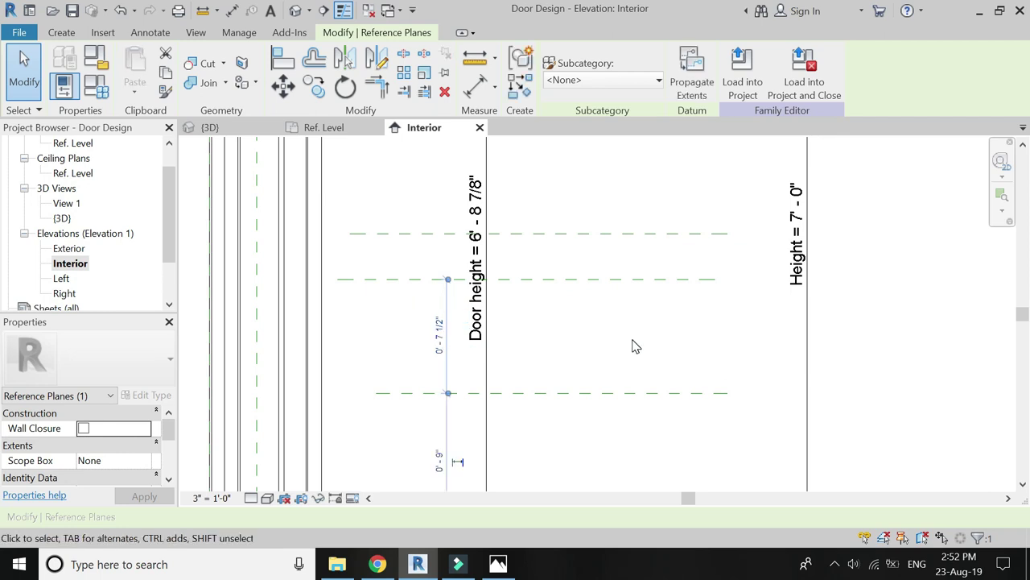
Step: Move a reference plane further down and space it 3" from the plane above
scroll(492, 242, "down", 2)
key("Escape")
scroll(499, 288, "down", 1)
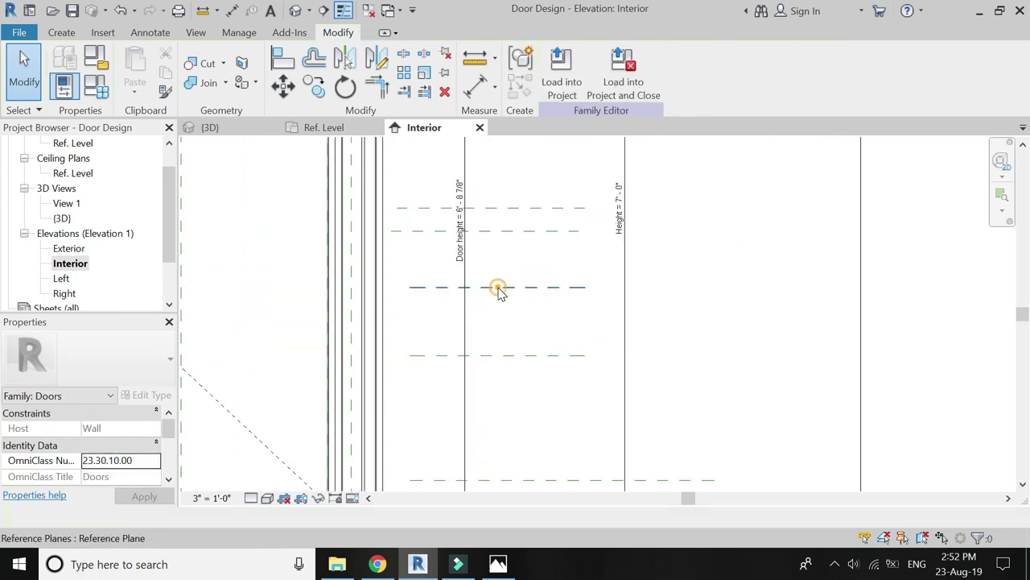
left_click(502, 288)
left_click_drag(502, 288, 494, 383)
left_click(448, 379)
scroll(449, 379, "up", 2)
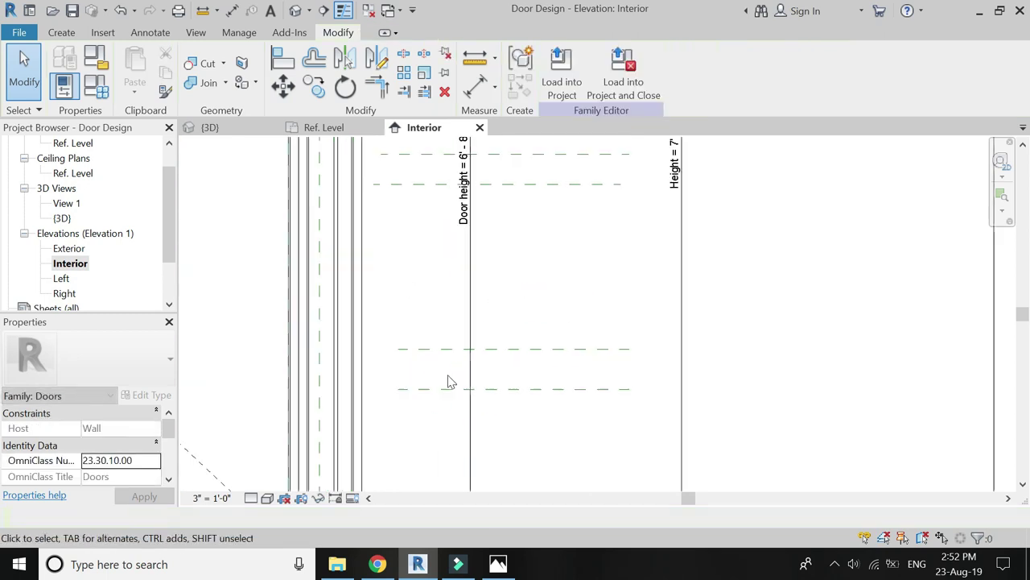
scroll(453, 398, "up", 2)
left_click(452, 394)
left_click(436, 368)
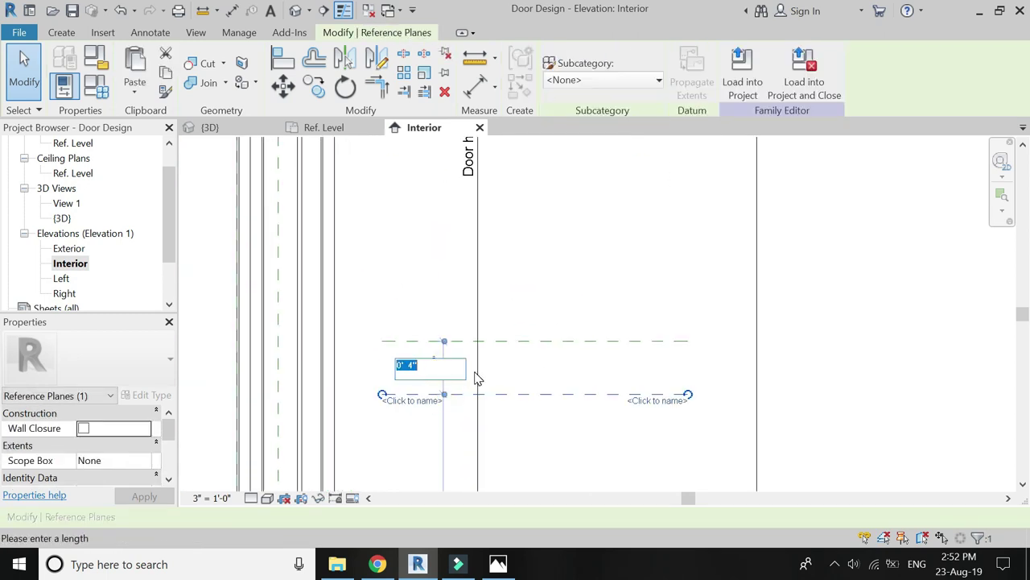
key("Return")
Step: Set the next two plane spacings to 1'3" and 3"
scroll(476, 379, "down", 2)
key("Escape")
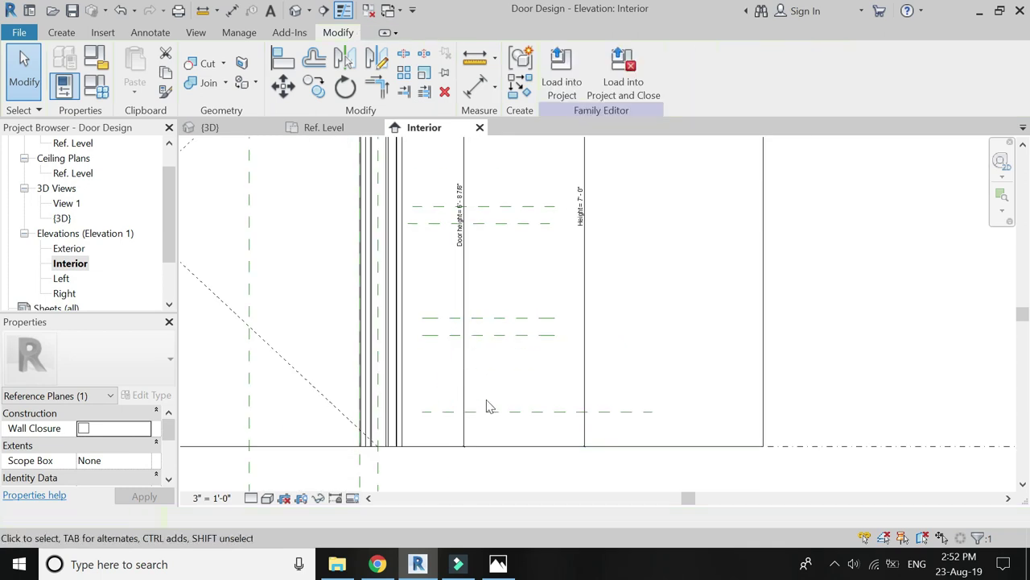
left_click(405, 413)
left_click(407, 367)
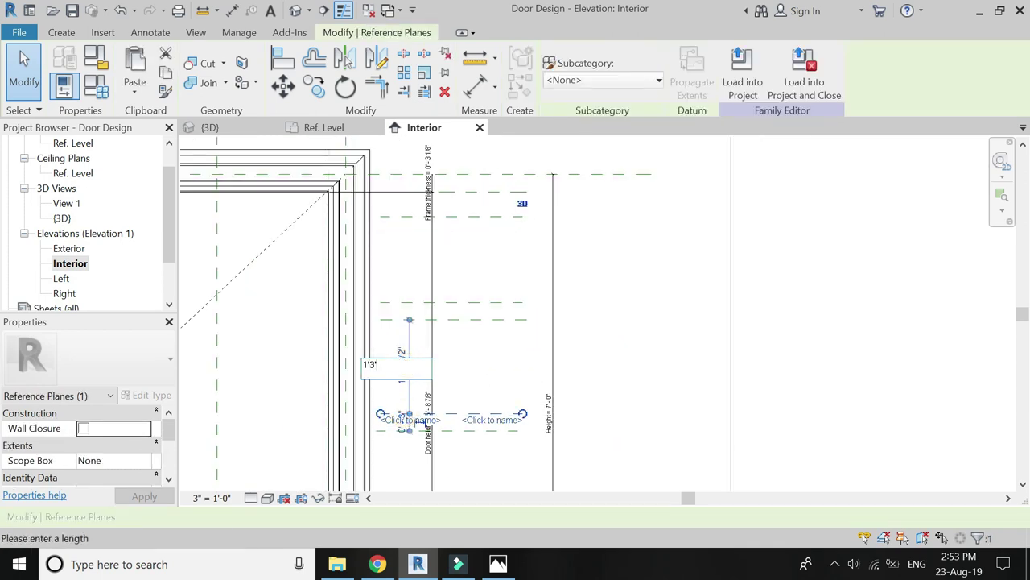
key("Return")
key("Escape")
scroll(431, 296, "down", 2)
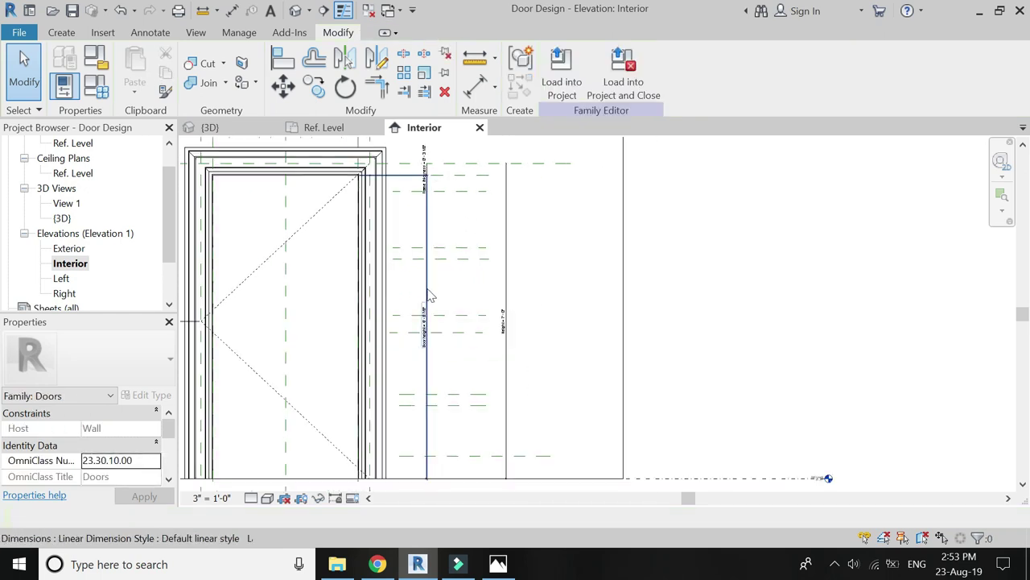
scroll(430, 296, "up", 2)
left_click(456, 364)
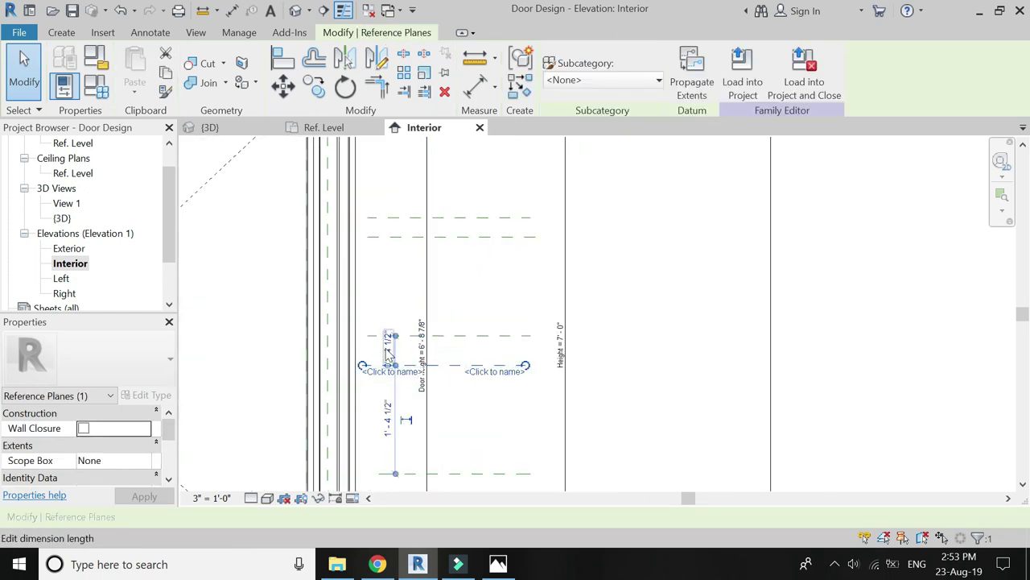
left_click(388, 350)
key("Return")
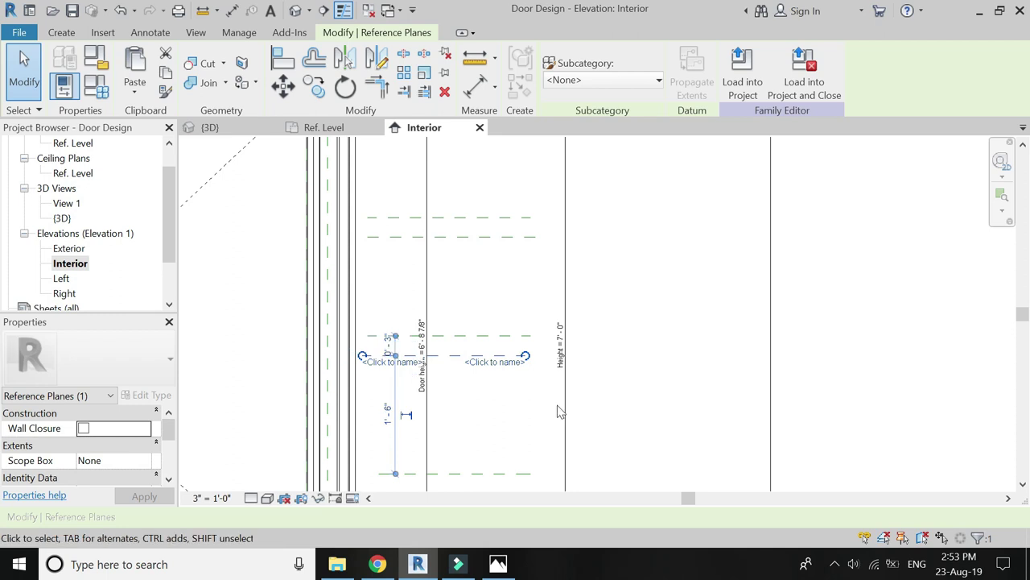
Step: Finish the lowest planes with a 1'3" gap followed by a 3" gap
key("Escape")
scroll(454, 338, "down", 2)
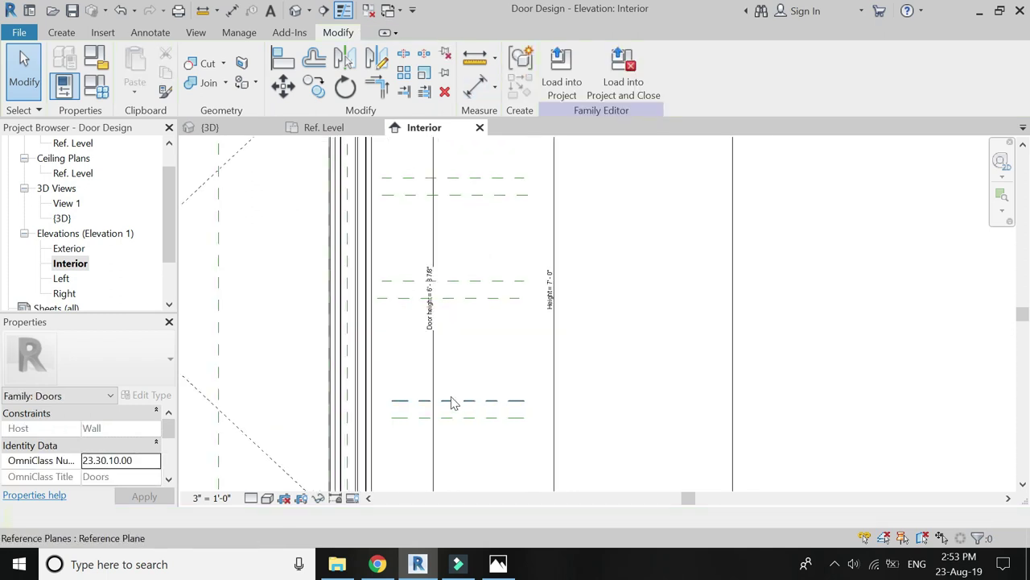
left_click(460, 402)
left_click(409, 351)
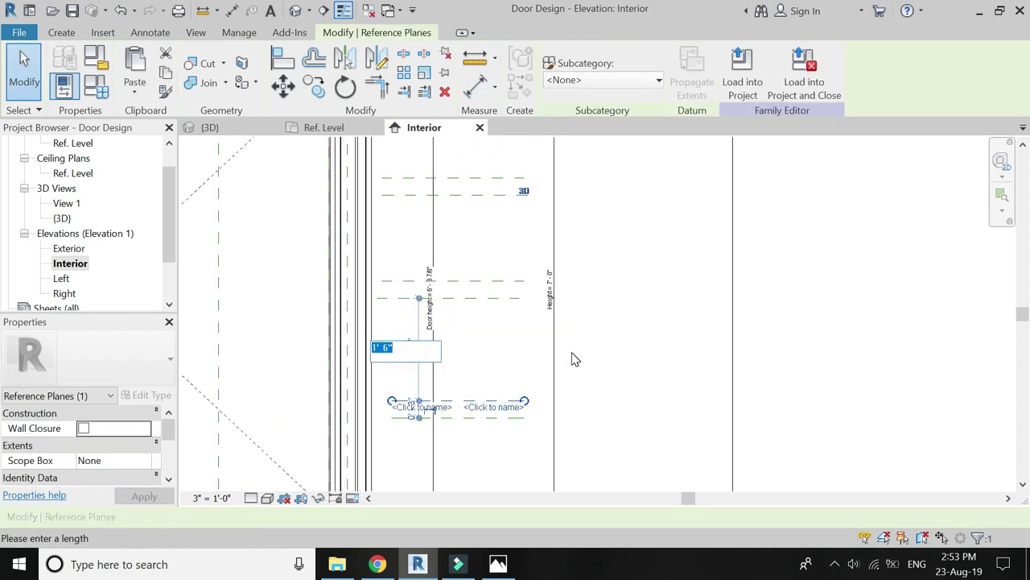
key("Return")
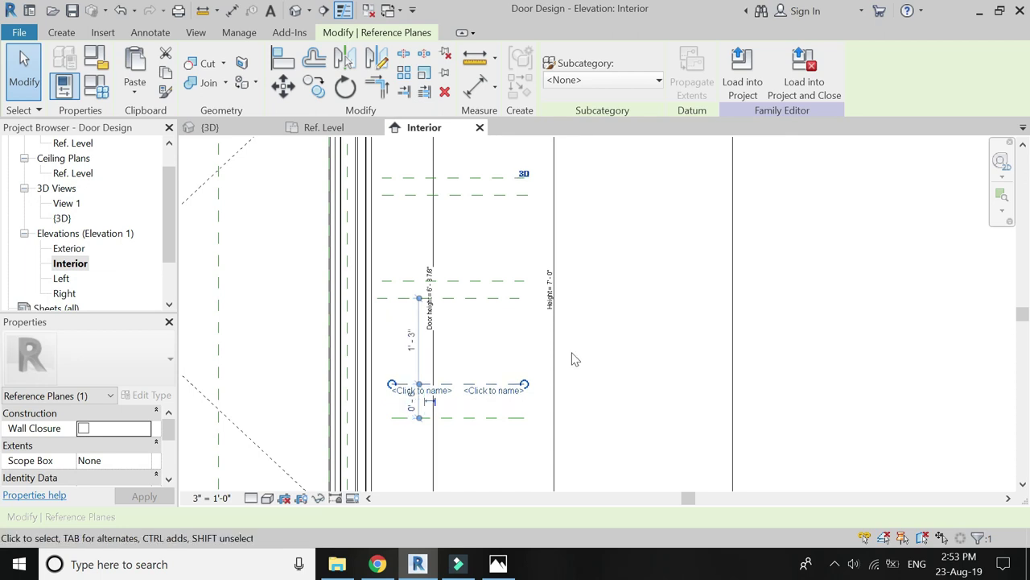
key("Escape")
scroll(483, 366, "down", 1)
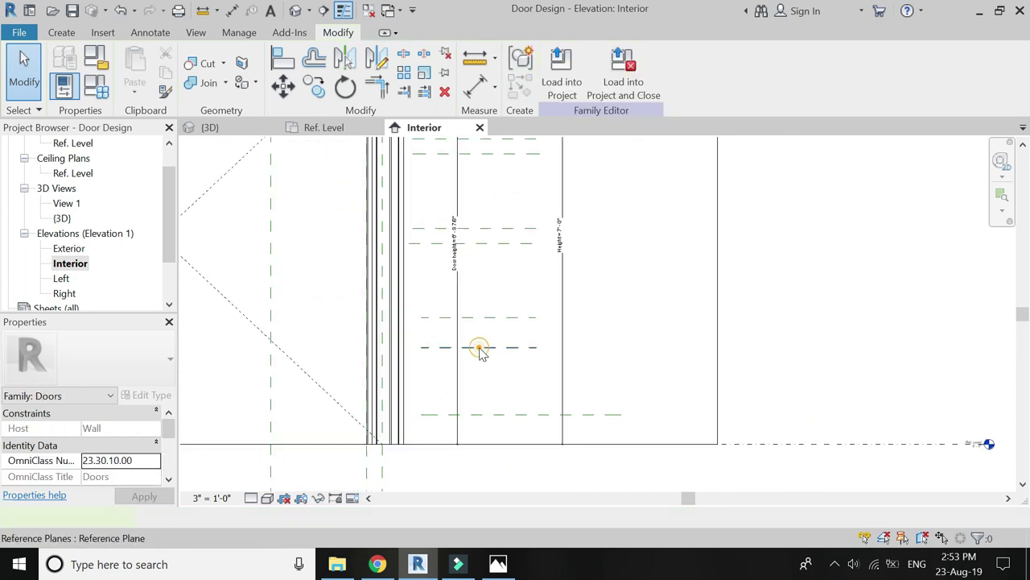
left_click(474, 348)
type("3\"")
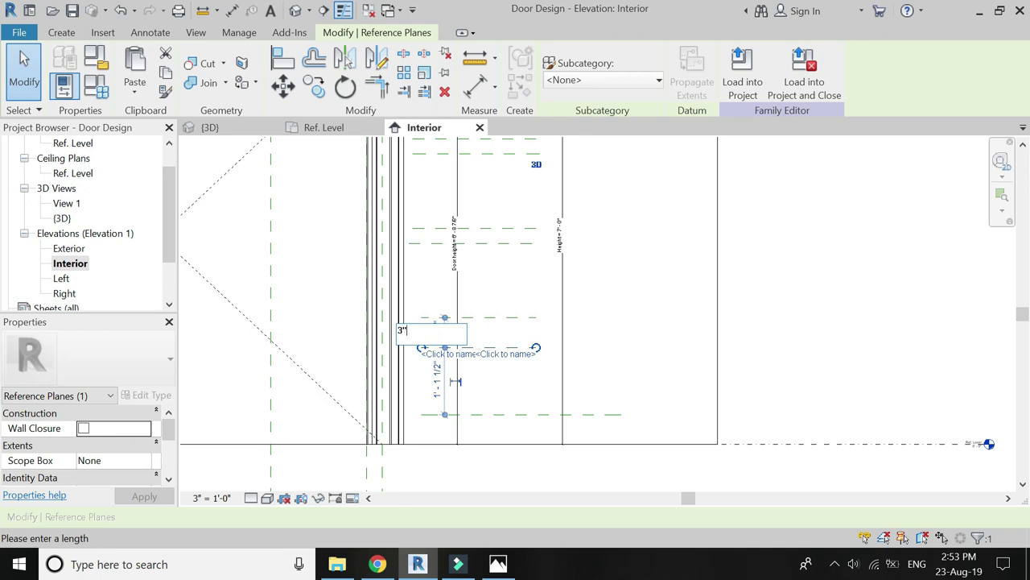
key("Return")
key("Escape")
Step: Zoom to fit the whole door and save the door family
key("z")
key("f")
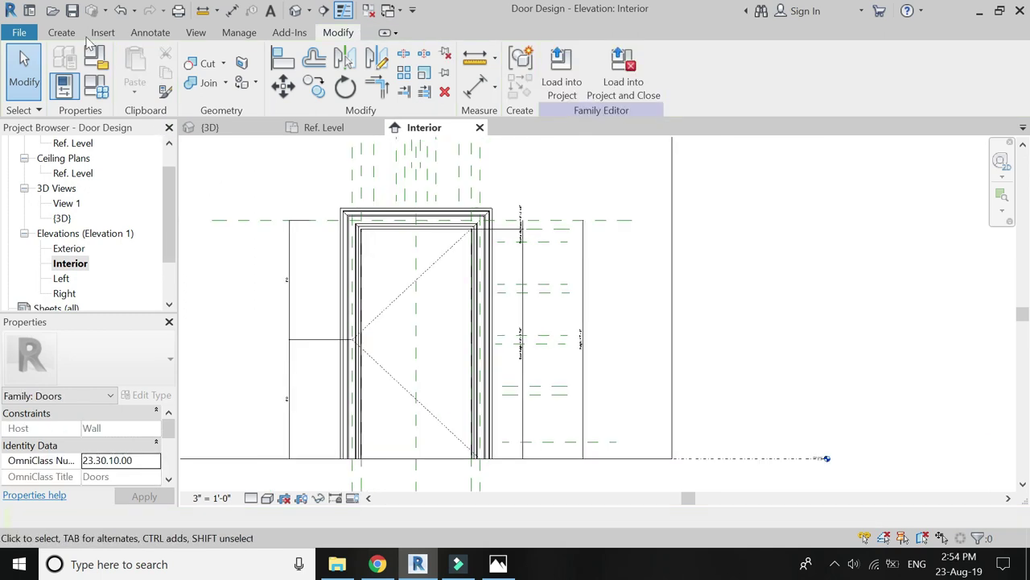
left_click(73, 14)
Step: Create a new family from the Profile.rft template
left_click(20, 32)
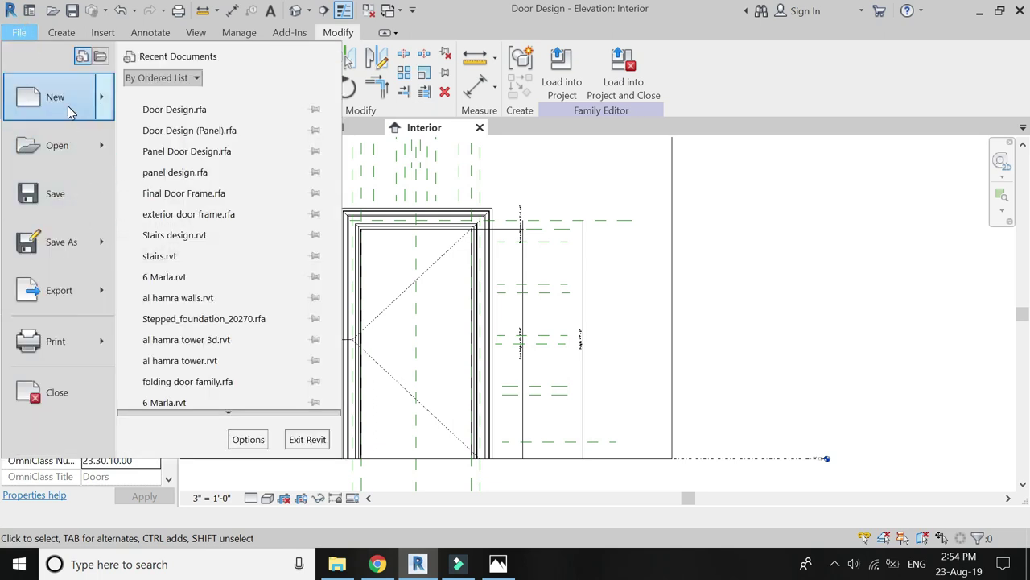
mouse_move(56, 97)
left_click(161, 143)
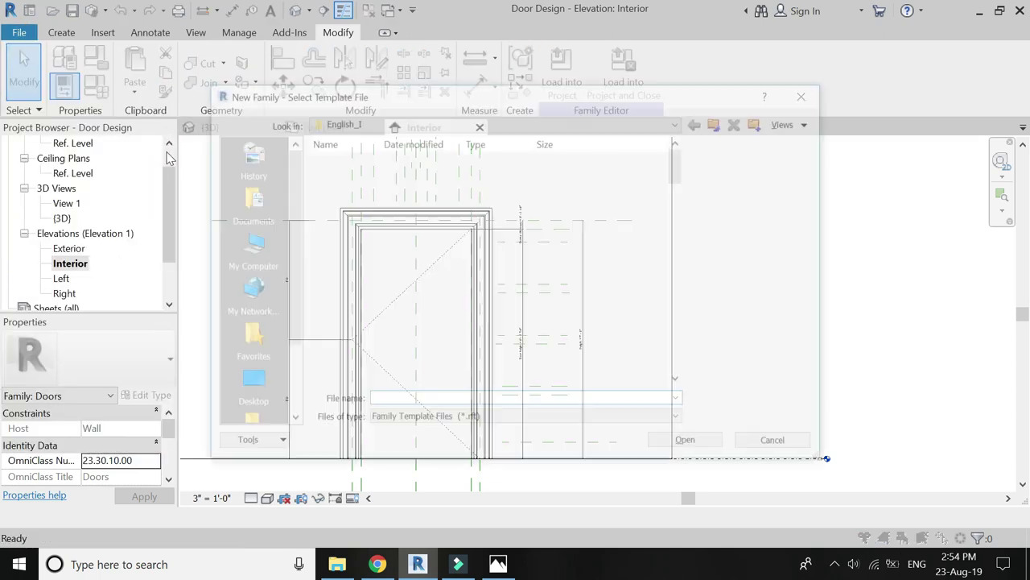
key("p")
left_click(349, 281)
left_click(711, 449)
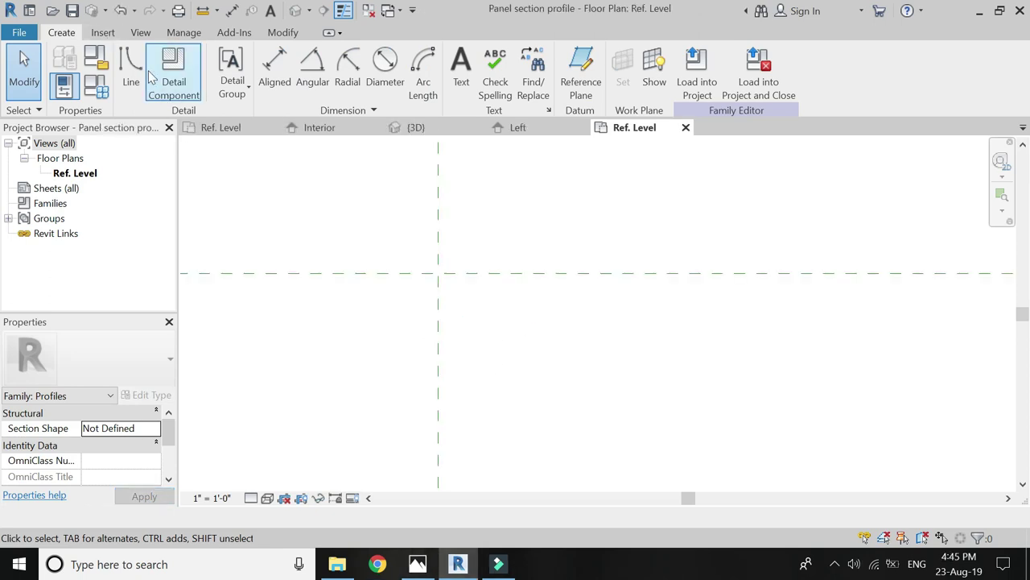
Step: Import the image 2.PNG and place it at the reference plane intersection
left_click(102, 32)
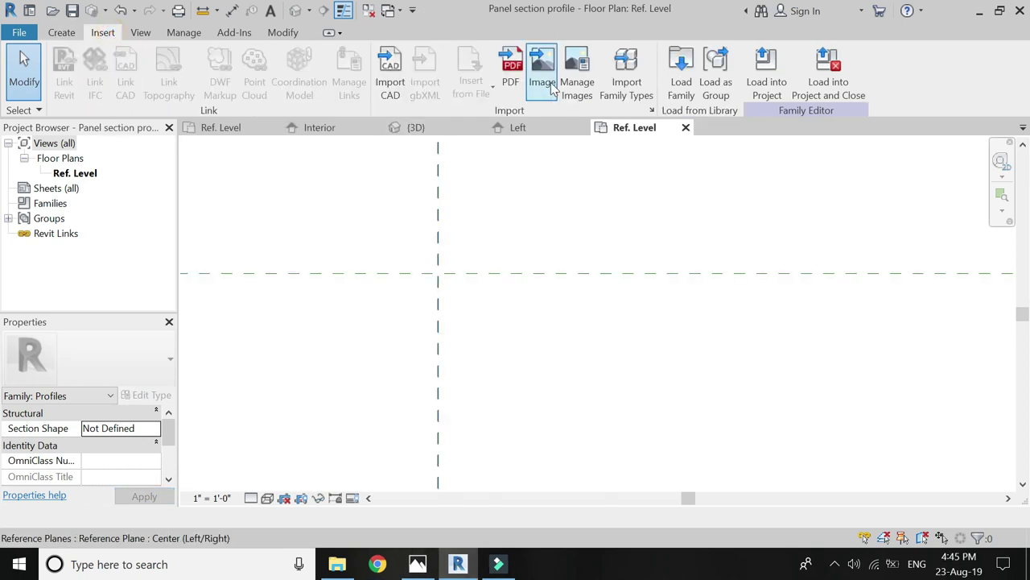
left_click(553, 89)
left_click(621, 307)
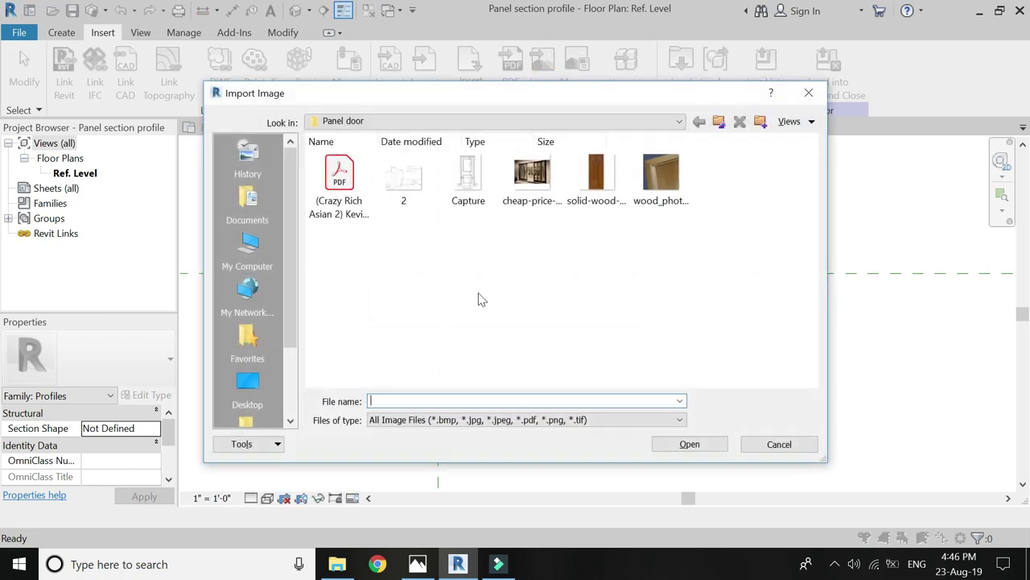
left_click(411, 193)
left_click(676, 443)
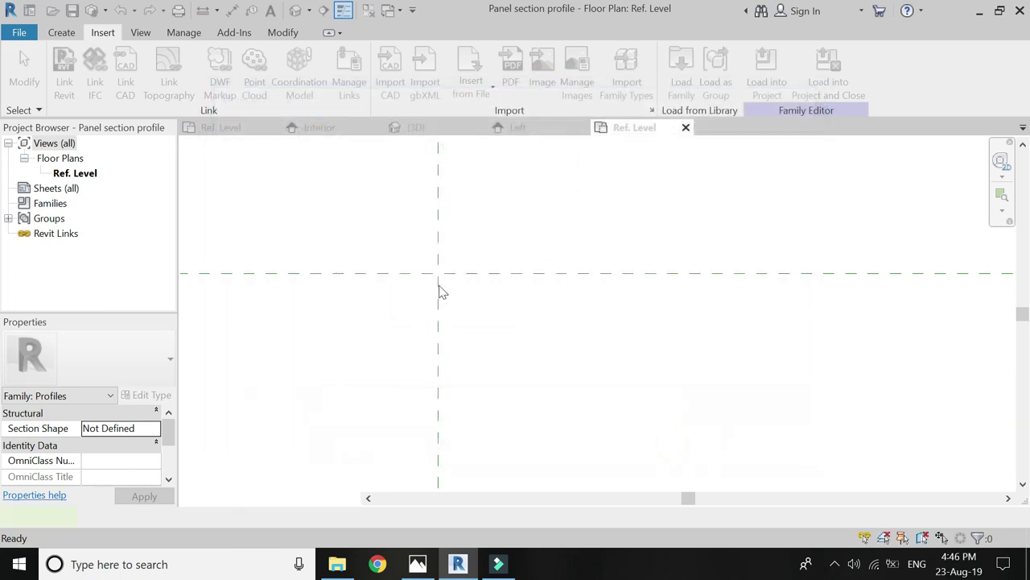
left_click(440, 276)
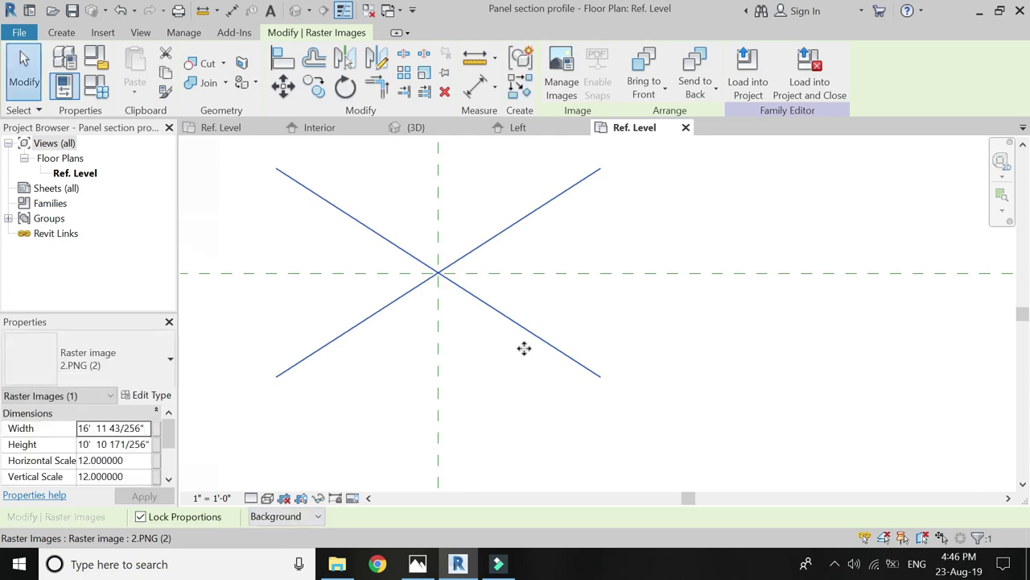
key("Escape")
scroll(474, 325, "down", 1)
scroll(487, 317, "down", 2)
scroll(478, 306, "down", 2)
scroll(478, 305, "down", 3)
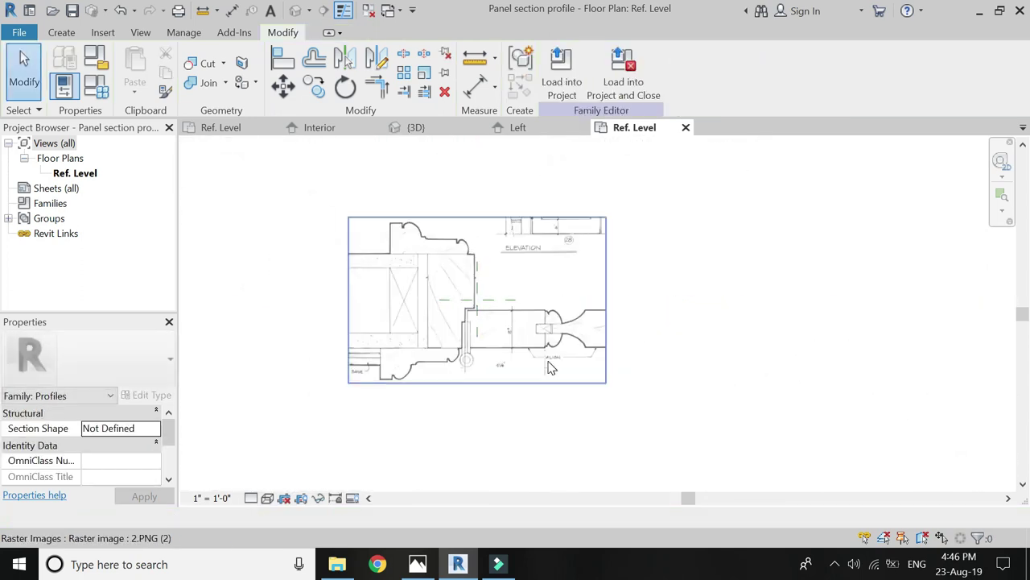
Step: Select the traced sketch image and drag it up and left, roughly shrinking it
left_click(548, 364)
left_click_drag(529, 340, 513, 331)
left_click_drag(431, 265, 590, 376)
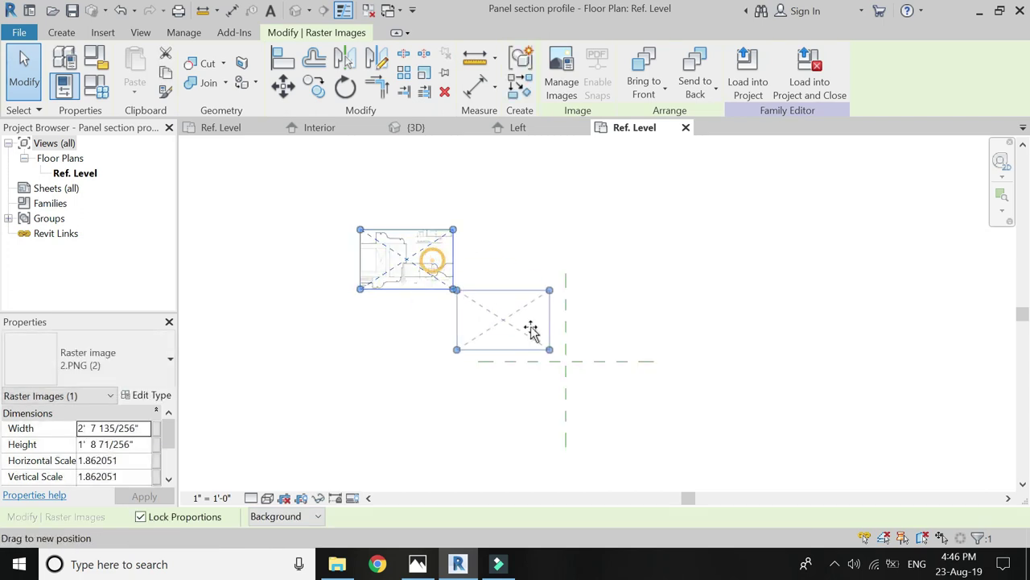
scroll(590, 375, "up", 2)
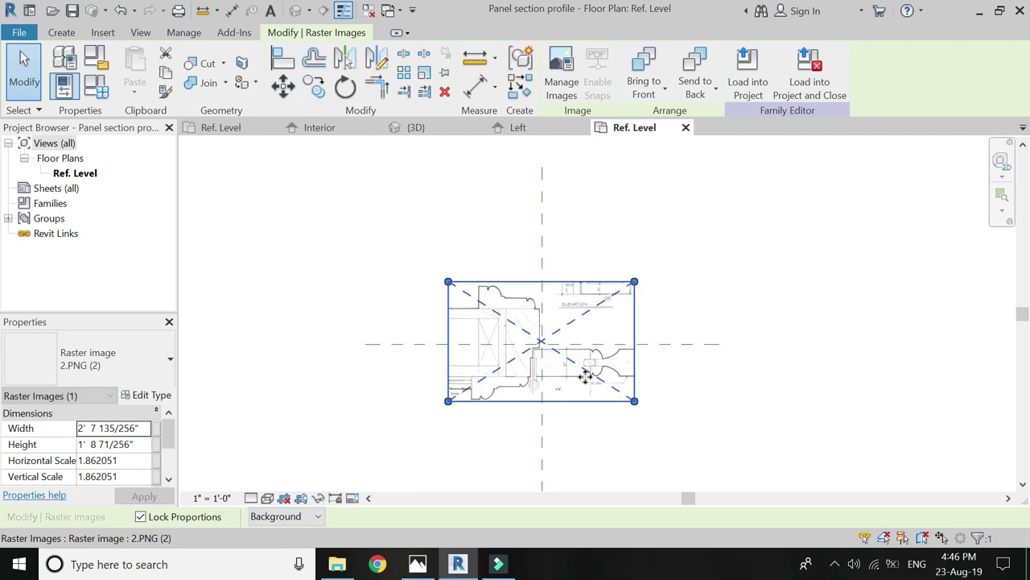
scroll(590, 376, "up", 2)
Step: Begin a profile line at the wall corner, then cancel it to adjust the image first
left_click(62, 32)
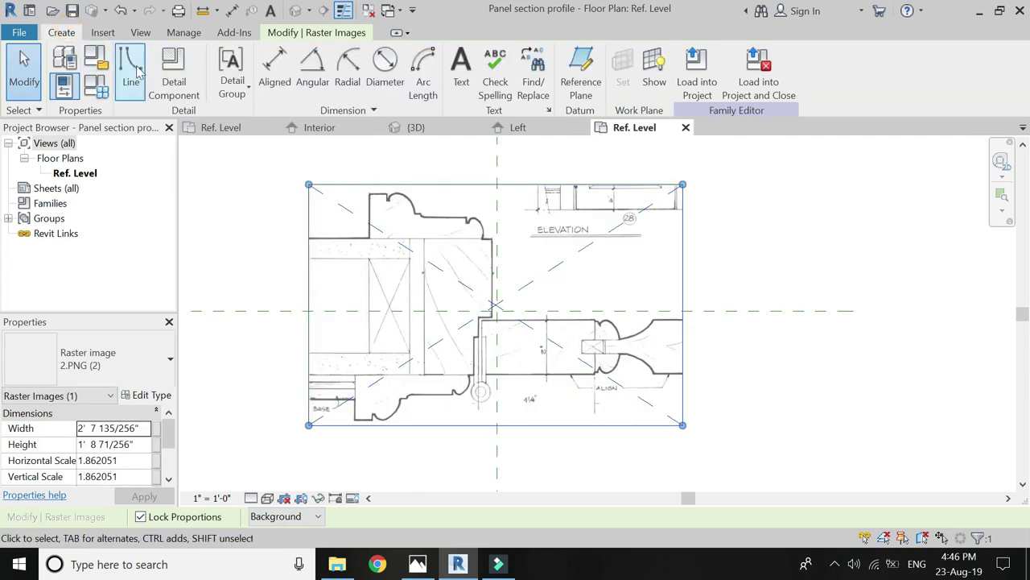
left_click(131, 64)
scroll(527, 317, "up", 2)
scroll(527, 316, "up", 2)
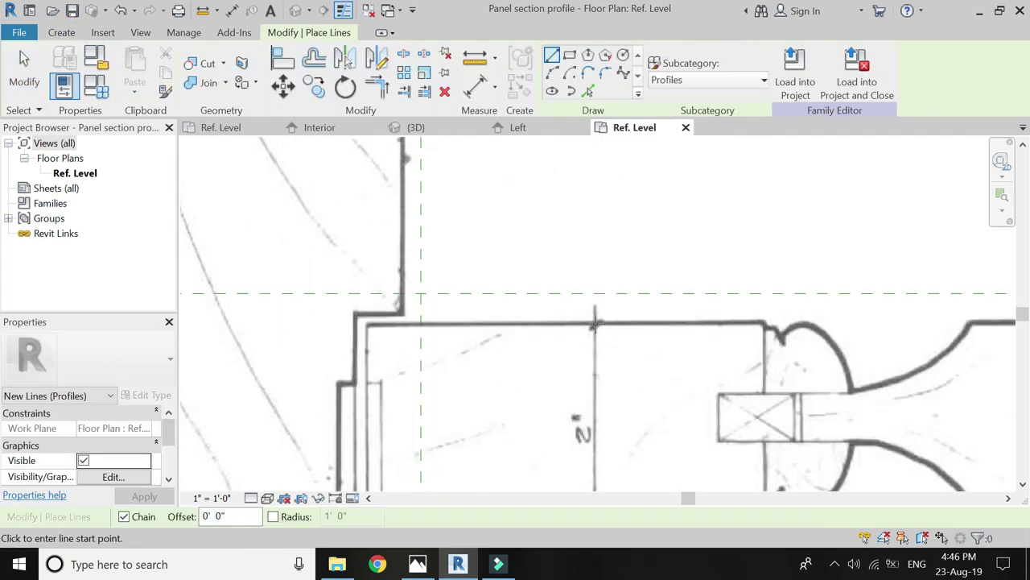
left_click(595, 325)
scroll(565, 268, "down", 2)
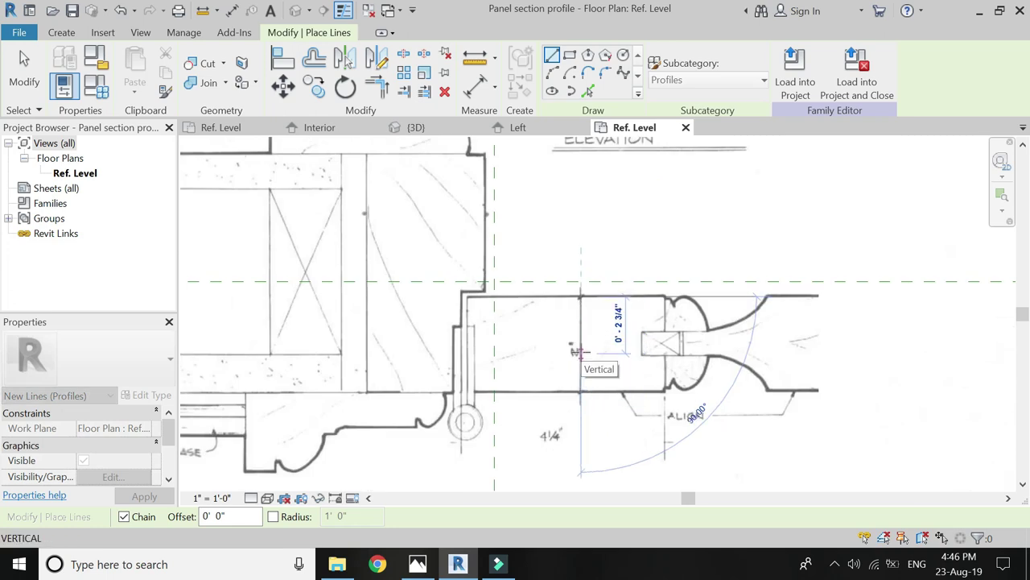
scroll(576, 335, "up", 2)
scroll(576, 335, "down", 3)
key("Escape")
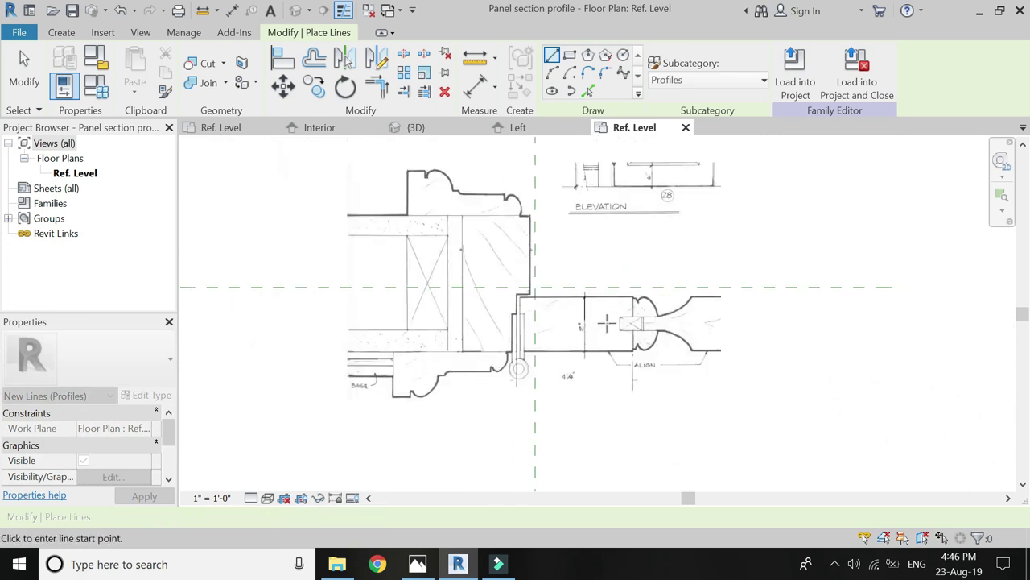
key("Escape")
Step: Scale the sketch image down by its corner grips to 1' 1 11/256" wide (scale 0.770435)
left_click(698, 431)
left_click_drag(770, 429, 638, 346)
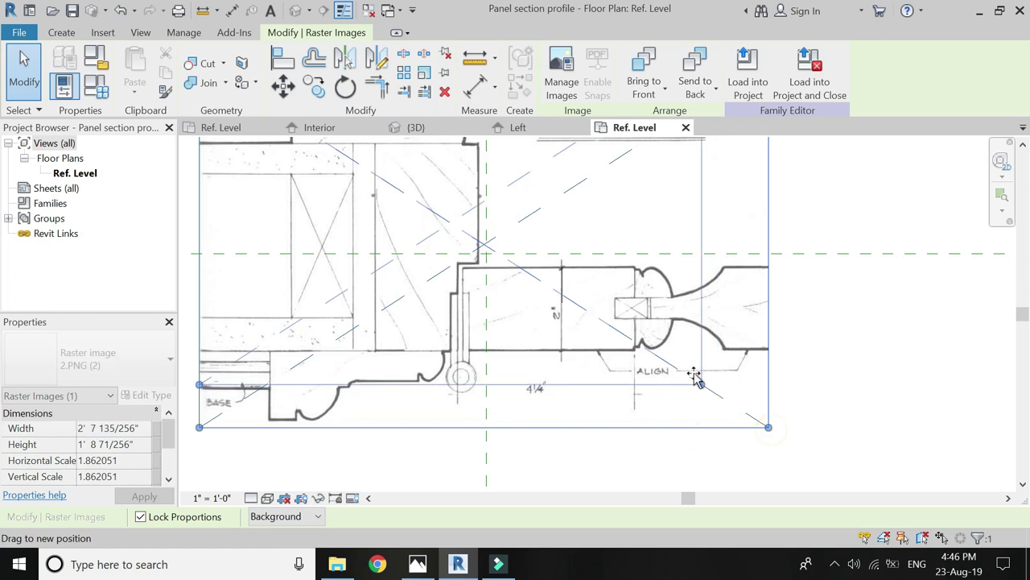
scroll(679, 399, "down", 1)
scroll(499, 260, "up", 1)
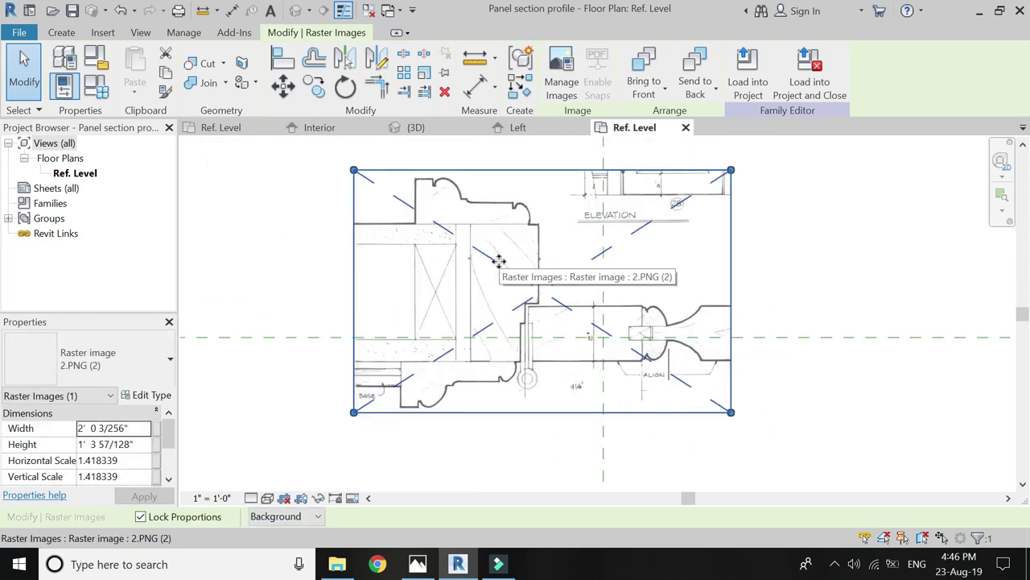
left_click_drag(355, 416, 434, 362)
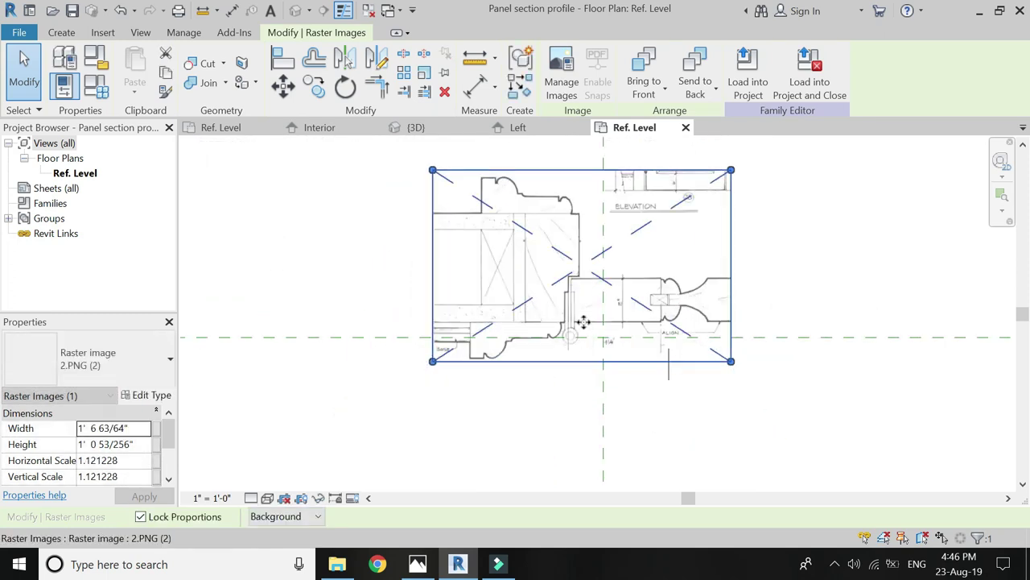
scroll(451, 209, "down", 1)
left_click_drag(622, 309, 789, 422)
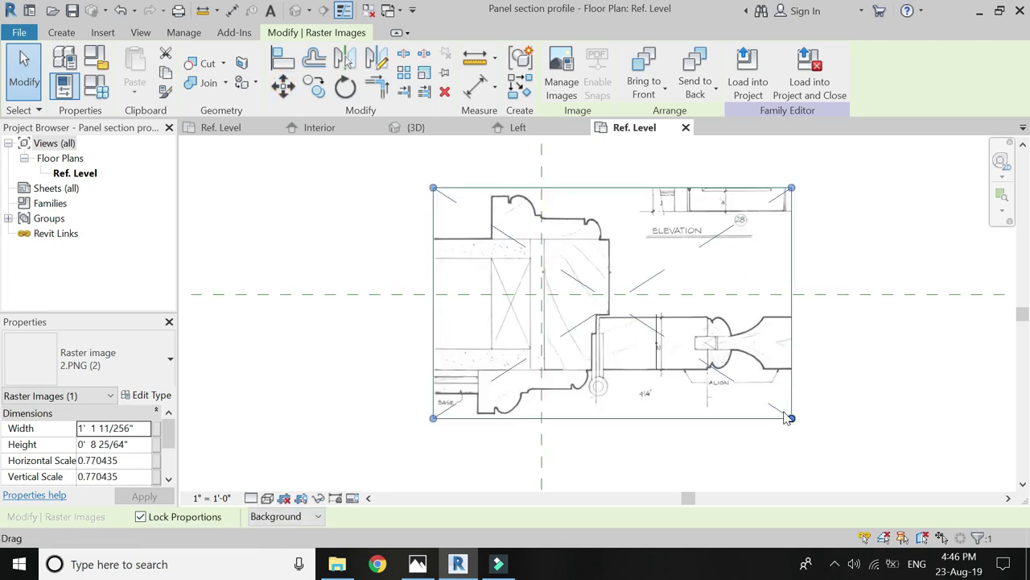
scroll(787, 418, "up", 1)
left_click(599, 312)
key("Escape")
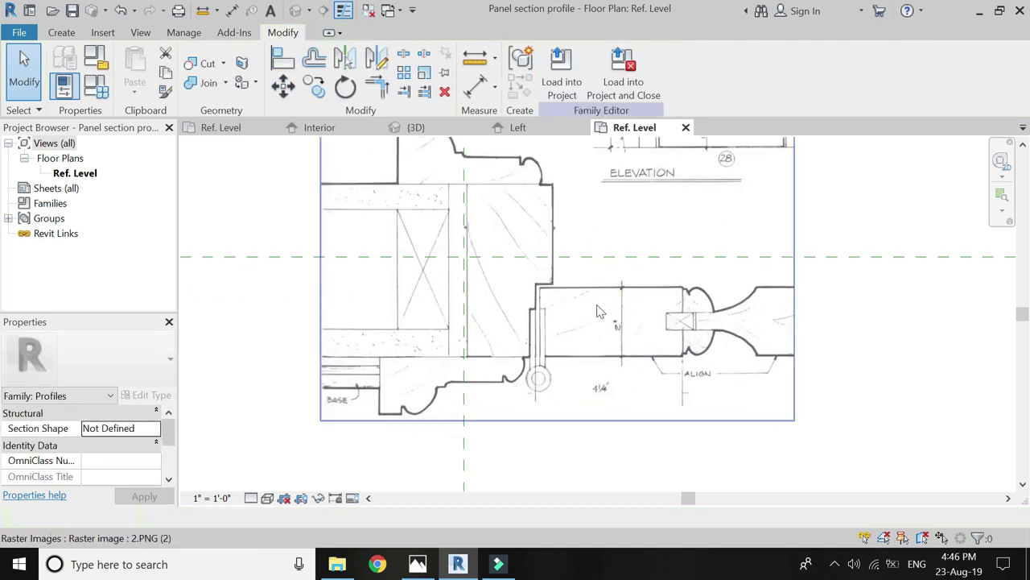
Step: Move the sketch image from its wall corner onto the reference-plane intersection
left_click(635, 419)
left_click(282, 86)
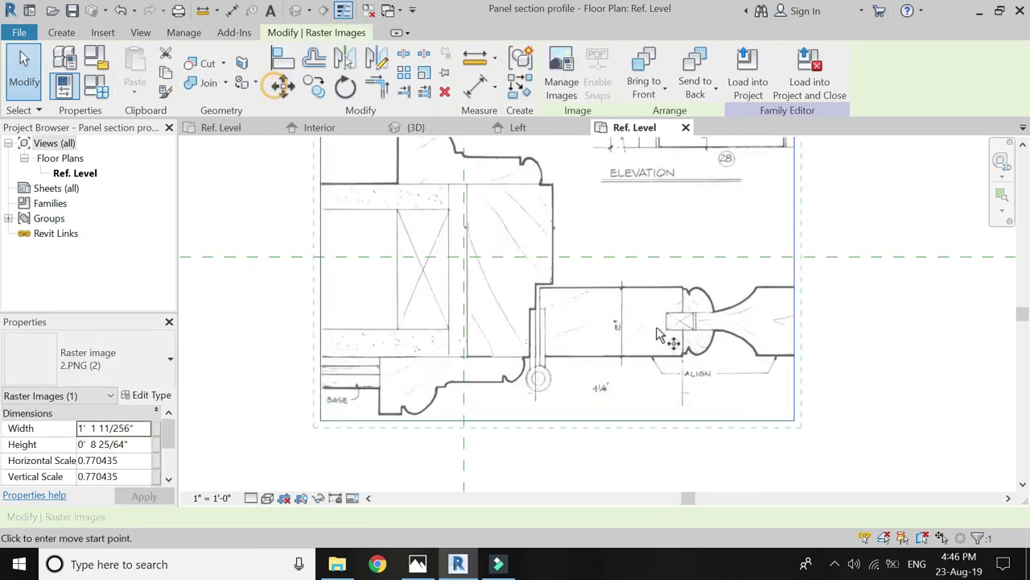
scroll(684, 294, "up", 3)
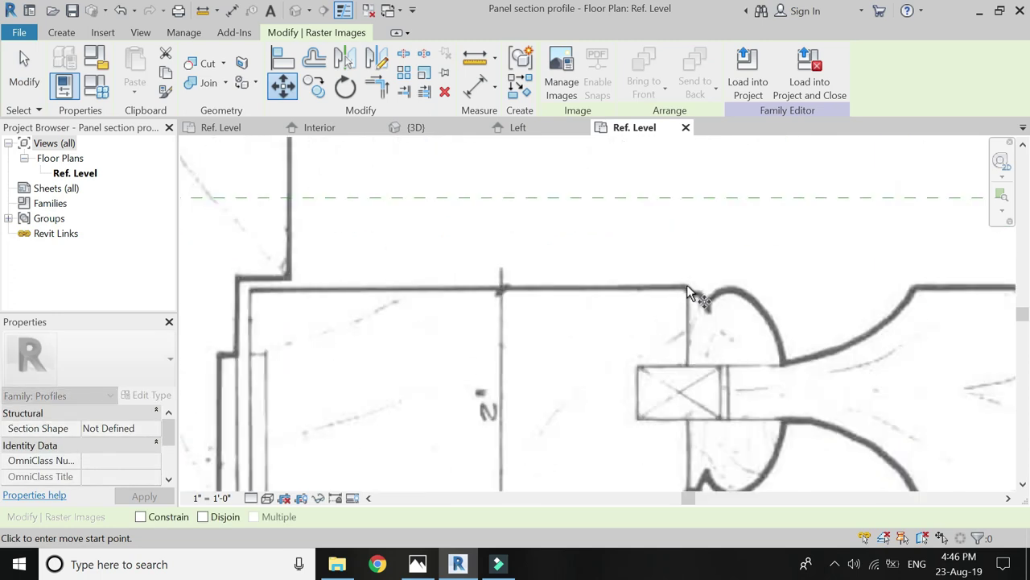
left_click(688, 292)
scroll(502, 276, "down", 2)
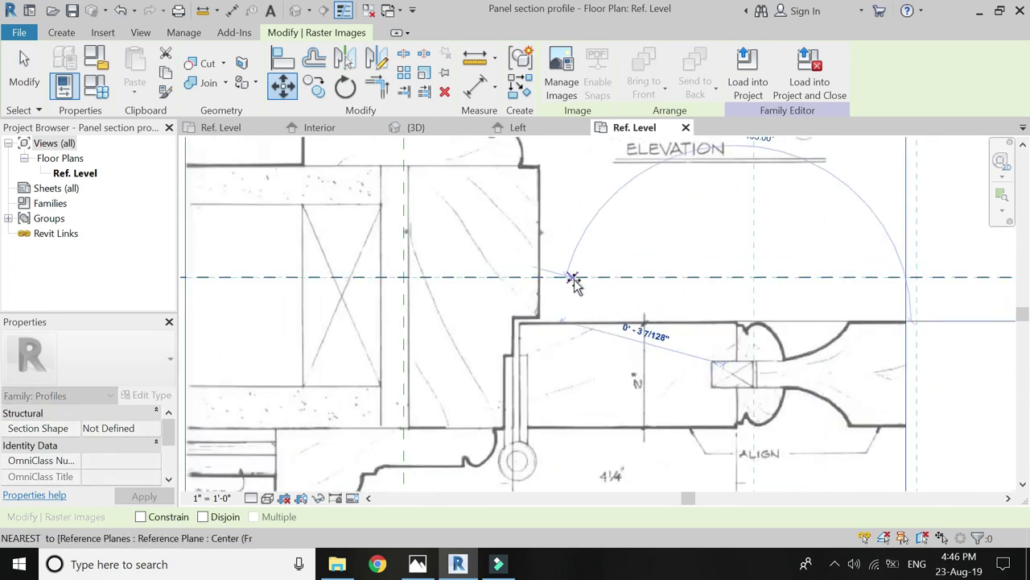
scroll(394, 285, "up", 3)
left_click(439, 253)
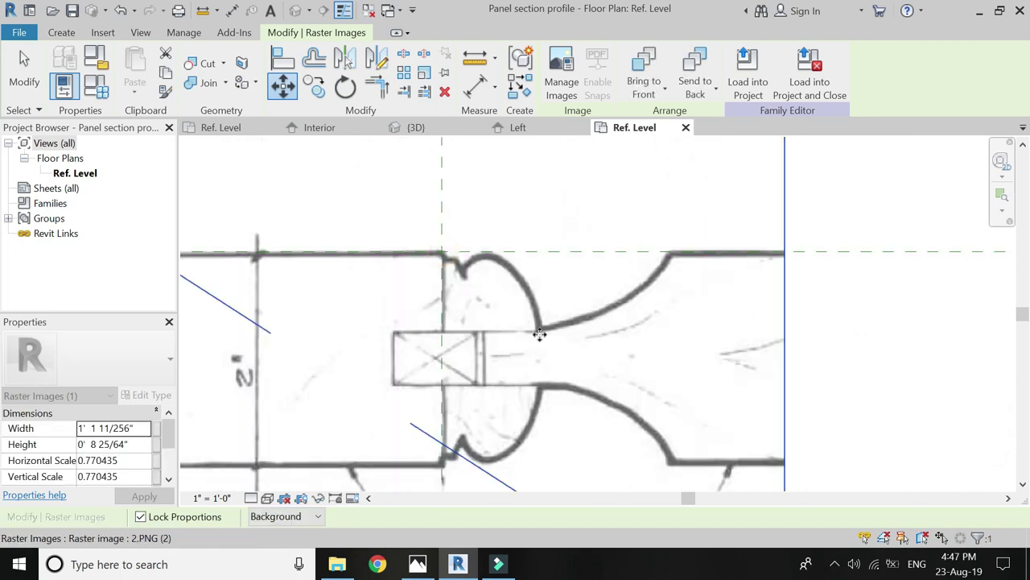
scroll(497, 305, "down", 2)
Step: Draw a short horizontal profile line starting at the reference-plane intersection
left_click(61, 32)
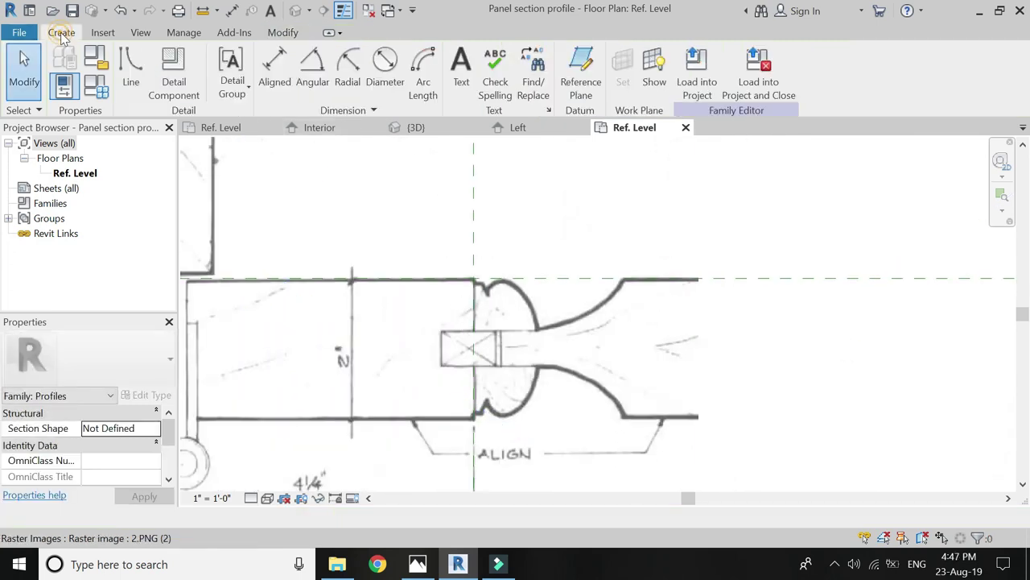
left_click(138, 66)
scroll(479, 286, "up", 2)
scroll(477, 283, "up", 2)
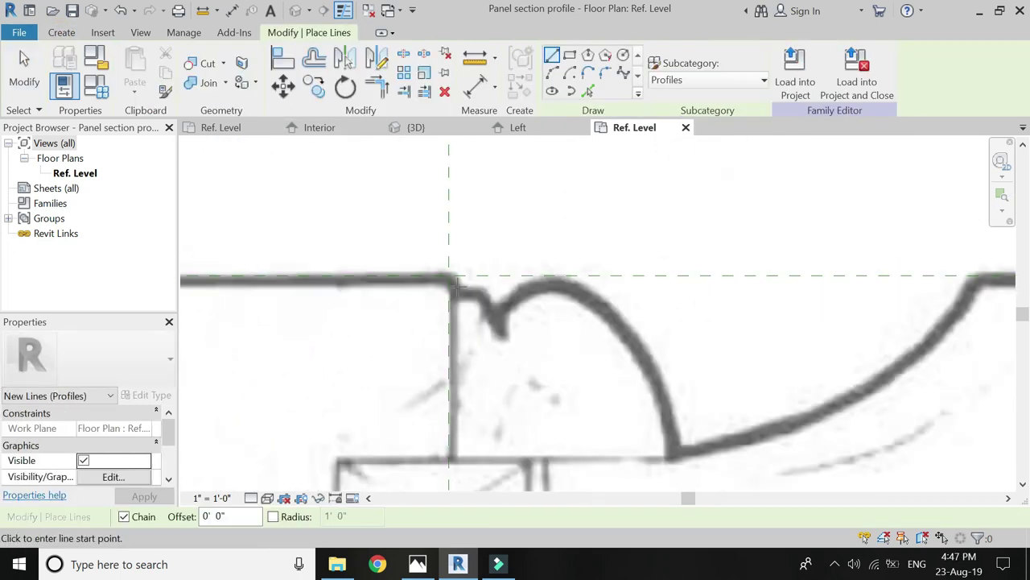
scroll(478, 283, "up", 1)
left_click(443, 270)
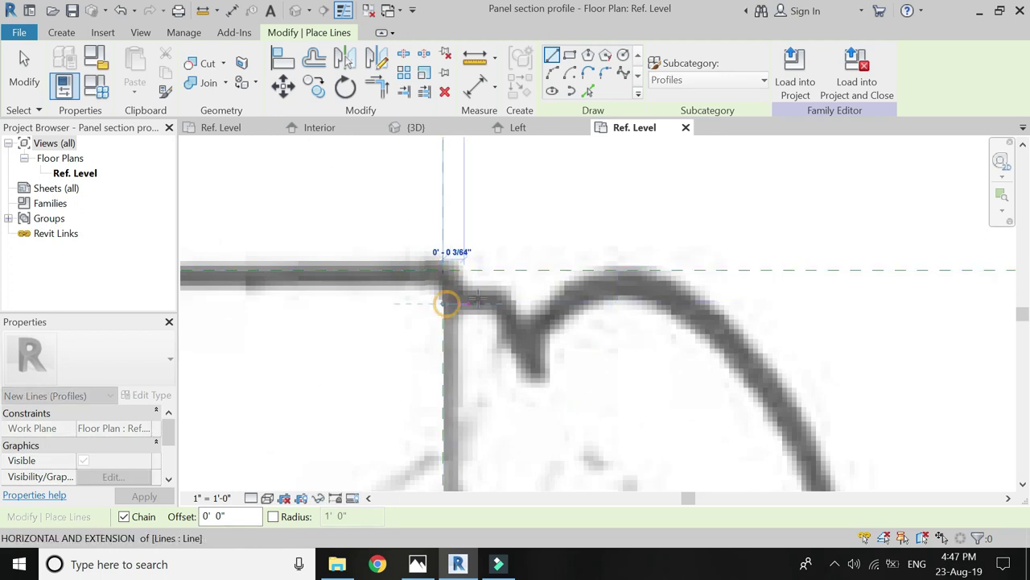
left_click(480, 302)
scroll(479, 289, "up", 1)
Step: Trace the notch curve and the rise of the bulge with Start-End-Radius arcs
left_click(555, 71)
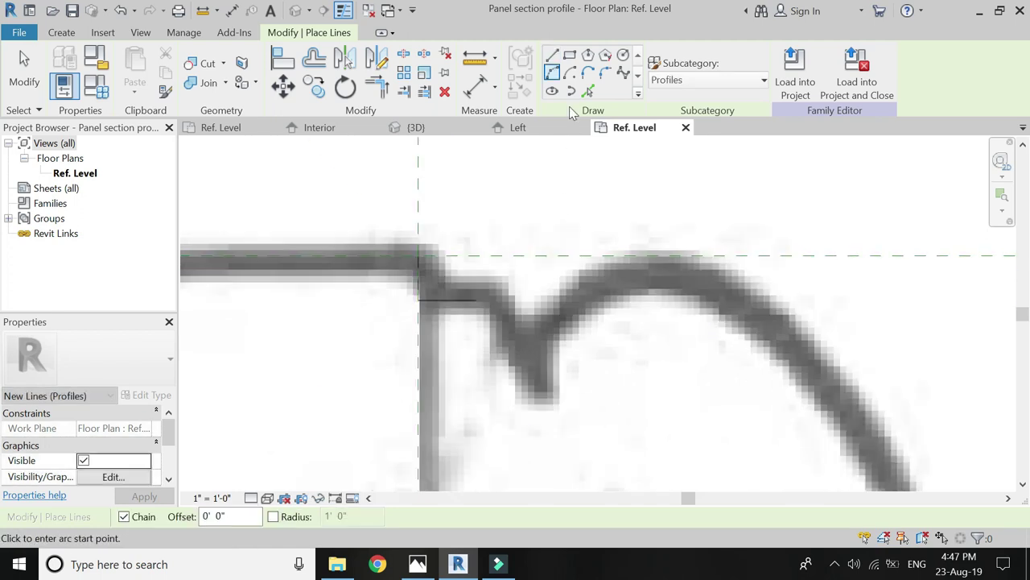
scroll(498, 311, "up", 1)
scroll(498, 312, "up", 1)
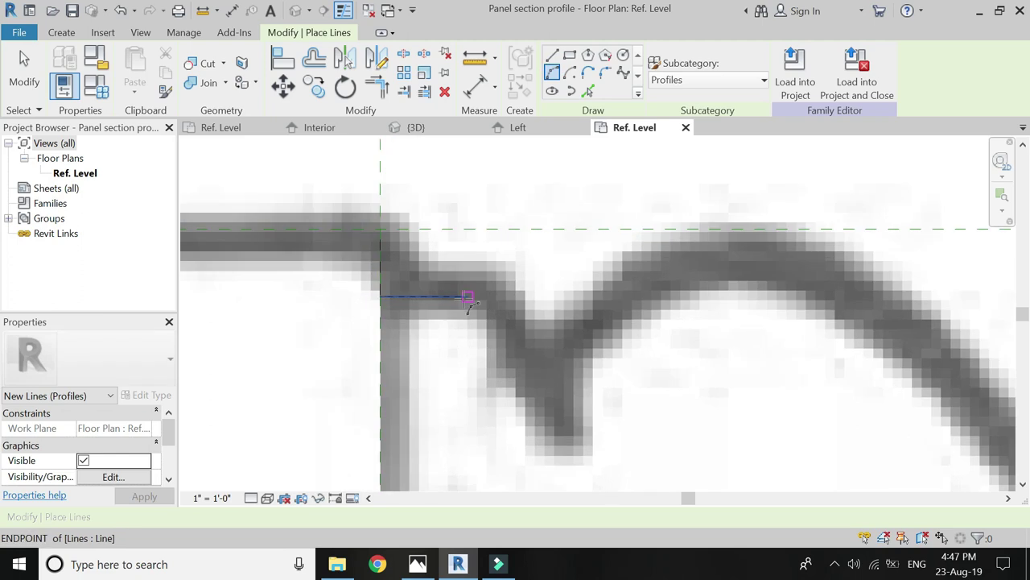
left_click(451, 298)
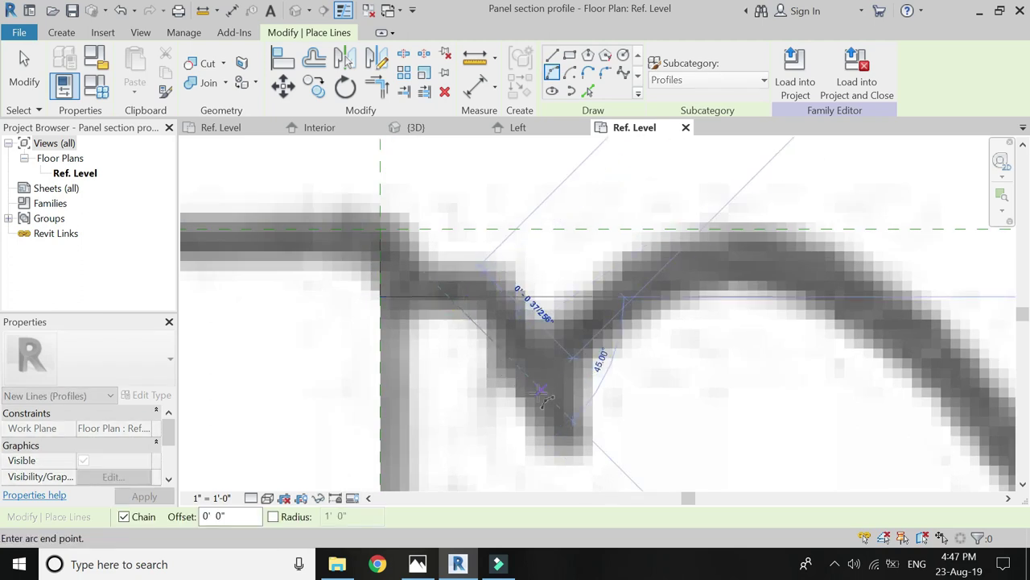
left_click(485, 302)
left_click(512, 334)
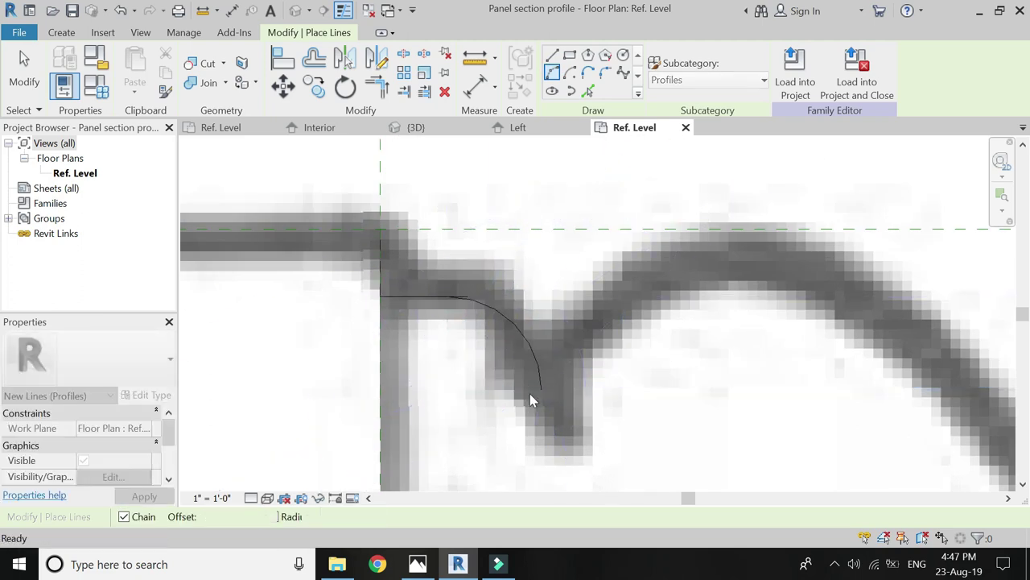
left_click(748, 228)
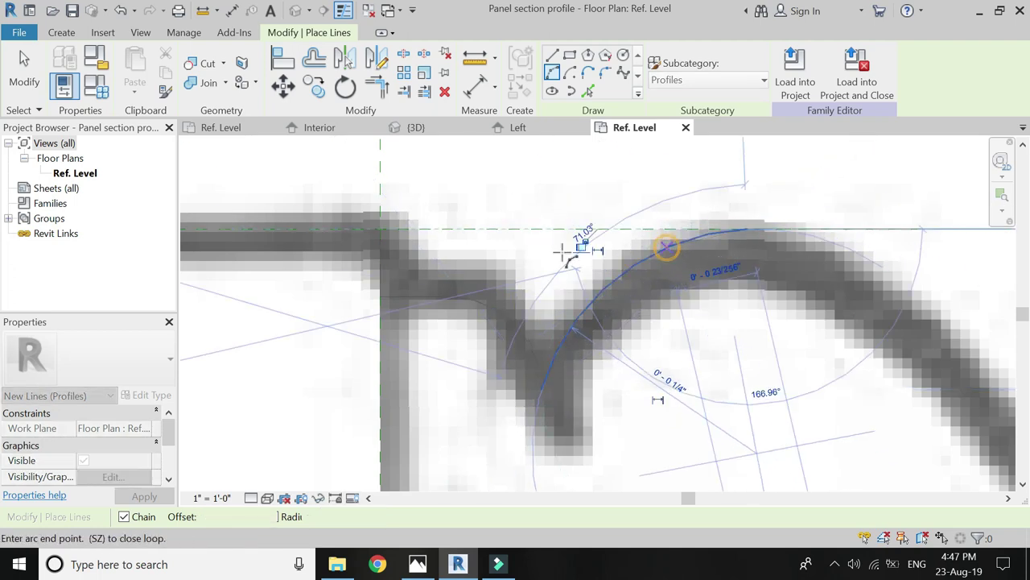
left_click(568, 253)
scroll(515, 245, "down", 3)
key("Escape")
scroll(666, 260, "up", 1)
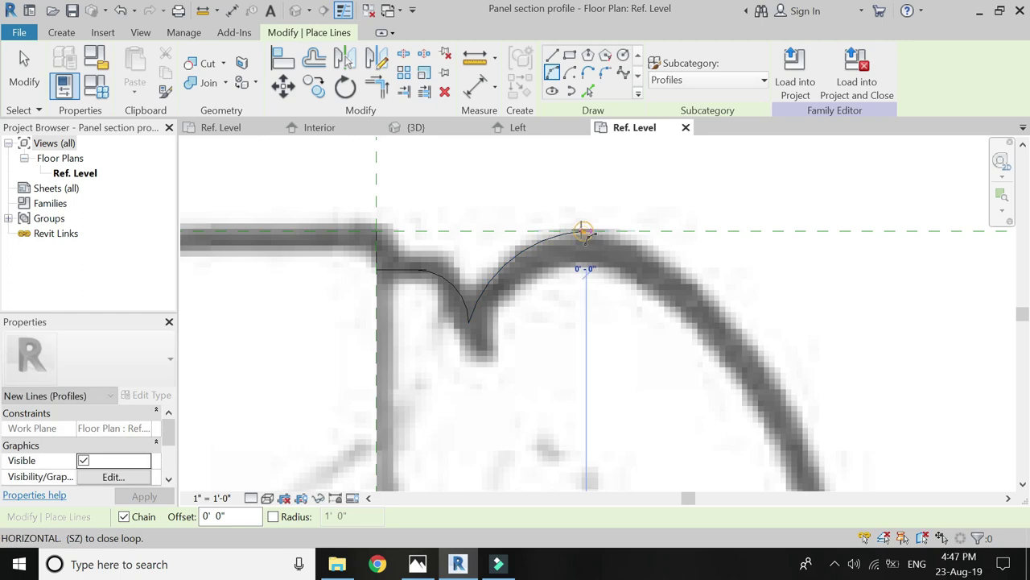
Step: Trace the bulge outline and the sweeping curve up to the top edge with arcs
left_click(582, 232)
scroll(582, 233, "up", 1)
scroll(642, 360, "down", 2)
left_click(699, 438)
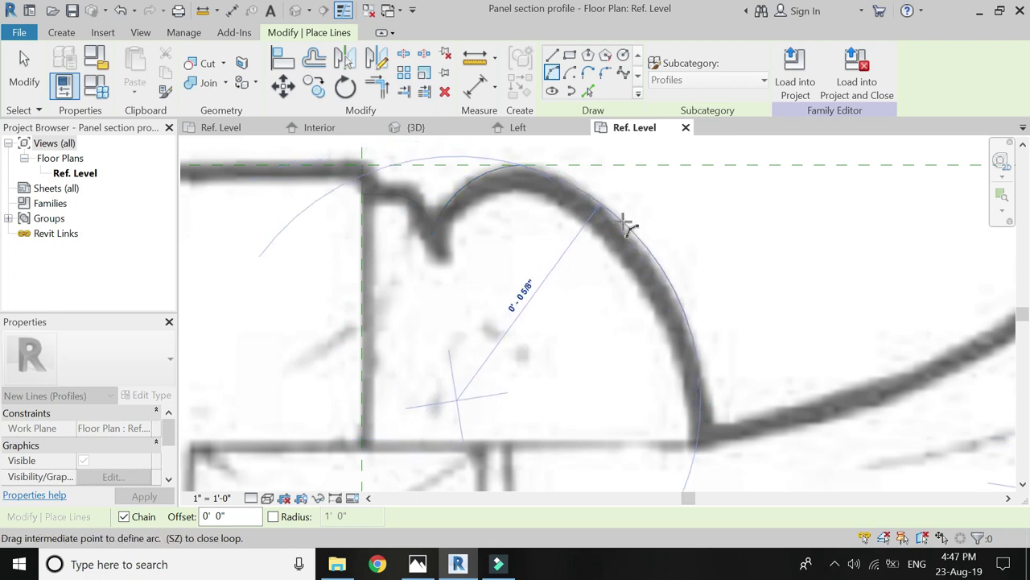
left_click(626, 226)
key("Escape")
scroll(465, 275, "down", 1)
scroll(464, 276, "down", 1)
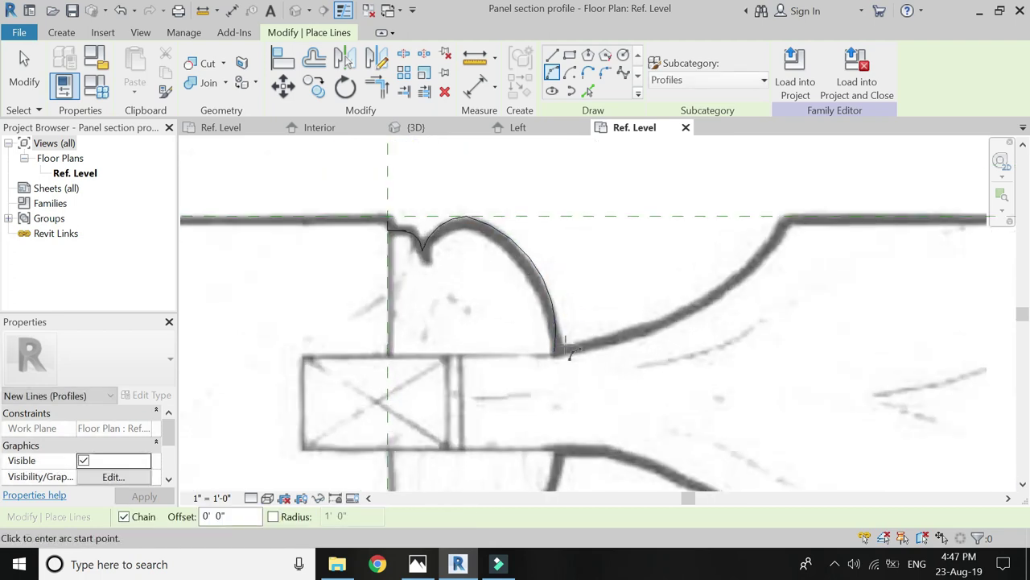
left_click(555, 350)
left_click(787, 218)
left_click(713, 296)
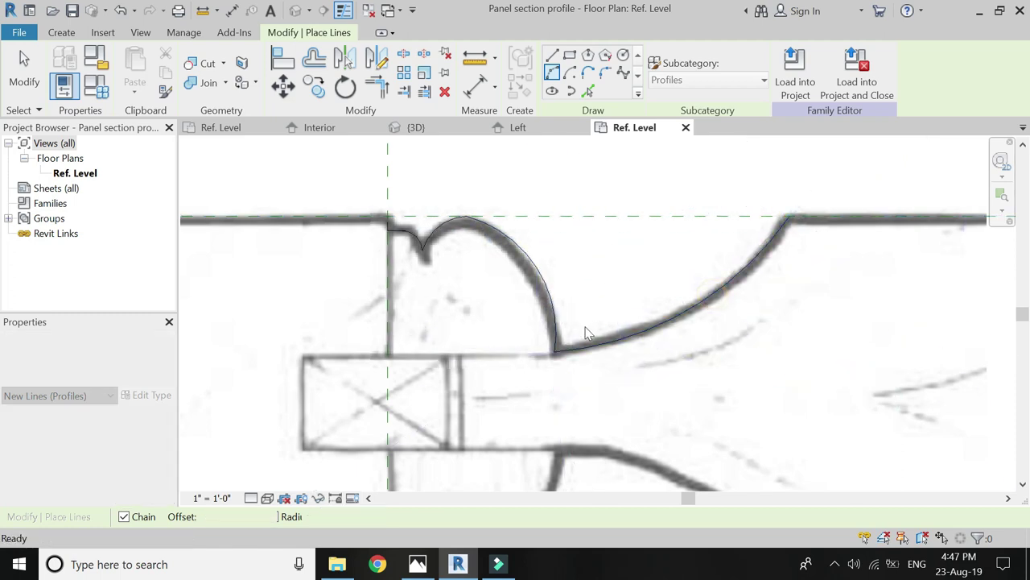
scroll(451, 374, "down", 2)
scroll(458, 366, "up", 2)
Step: Close the outline with right, top and left straight lines, then delete the sketch image
left_click(553, 55)
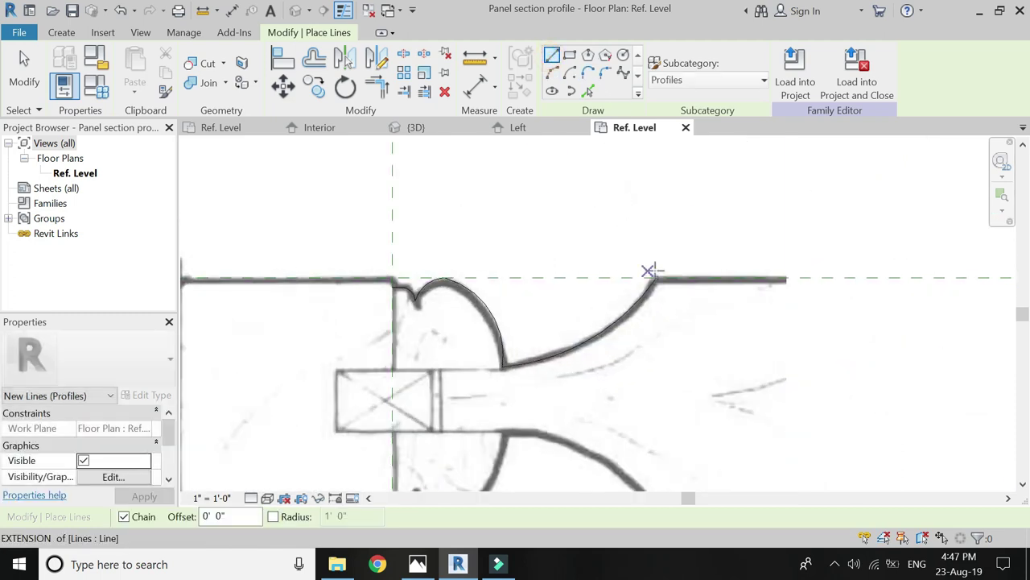
left_click(656, 278)
left_click(656, 232)
left_click(393, 233)
scroll(393, 233, "up", 2)
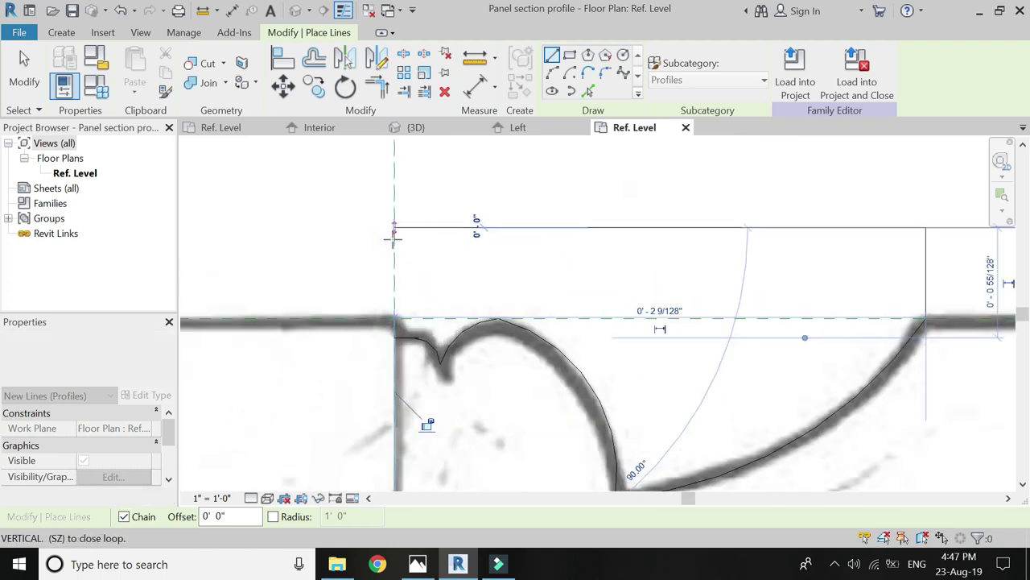
left_click(394, 319)
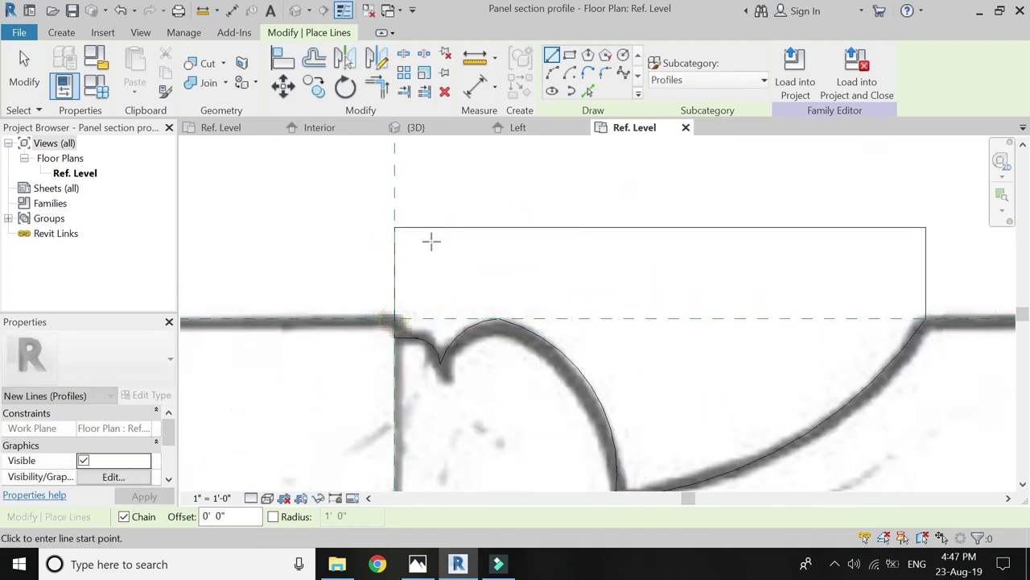
key("Escape")
scroll(431, 241, "down", 3)
left_click(528, 372)
key("Delete")
Step: Clean up the profile corner by trimming away the leftover spur
scroll(469, 330, "up", 3)
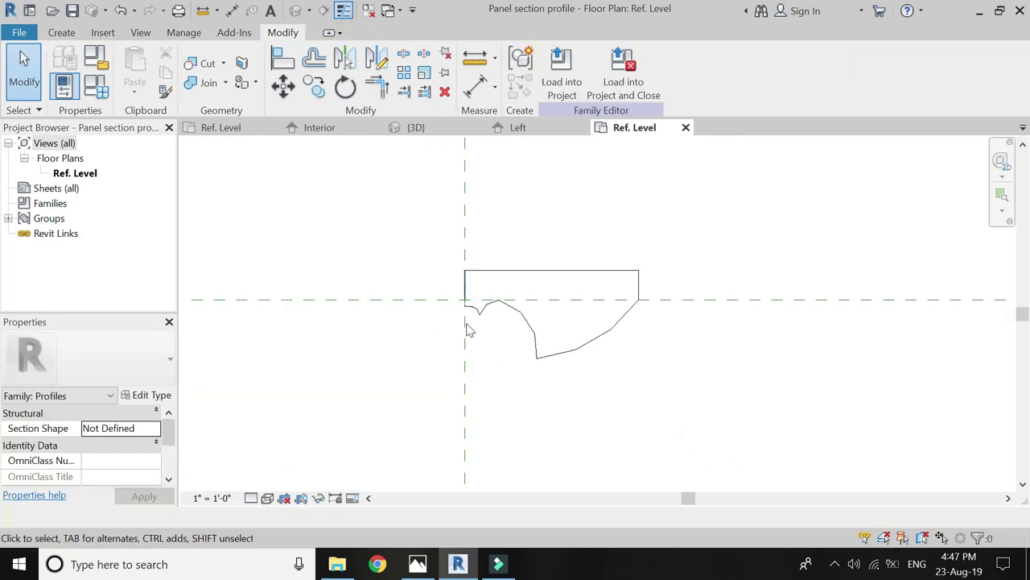
scroll(469, 330, "up", 3)
scroll(472, 285, "down", 1)
left_click(472, 296)
key("Escape")
left_click(453, 198)
left_click(471, 295)
left_click(545, 303)
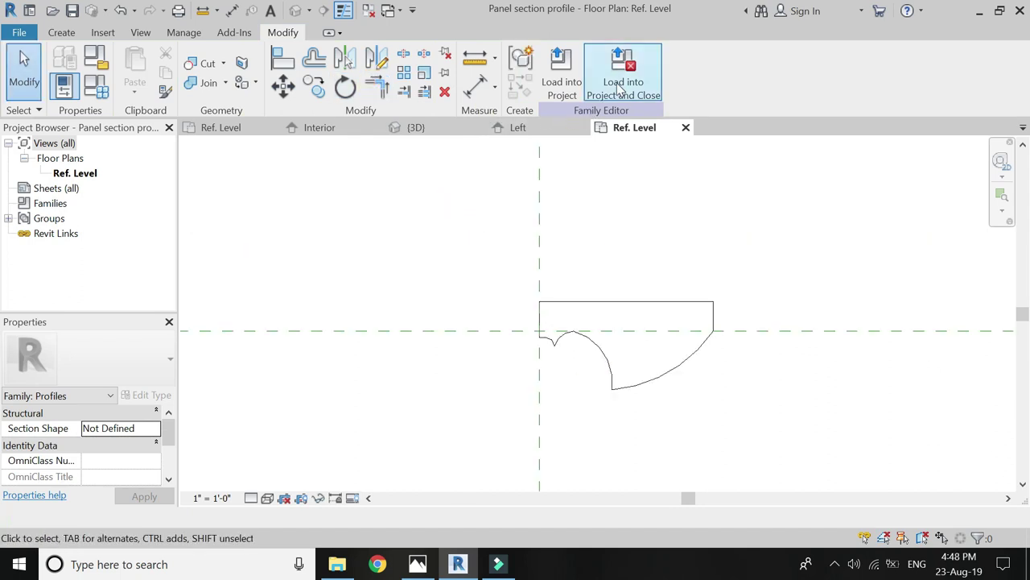
Step: Load the profile into the door family, overwriting the existing Panel section profile, and show the Interior elevation
left_click(618, 87)
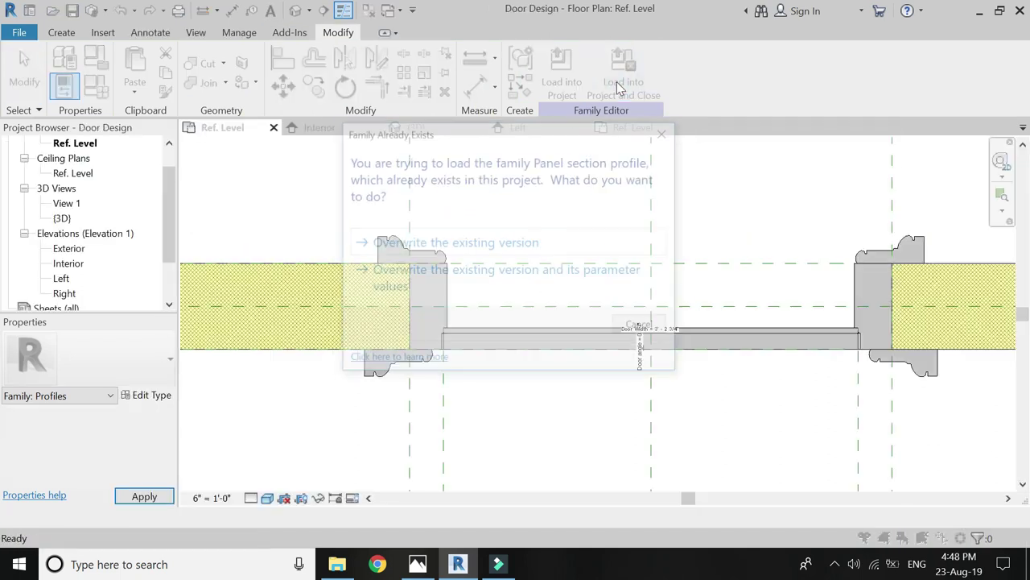
left_click(518, 242)
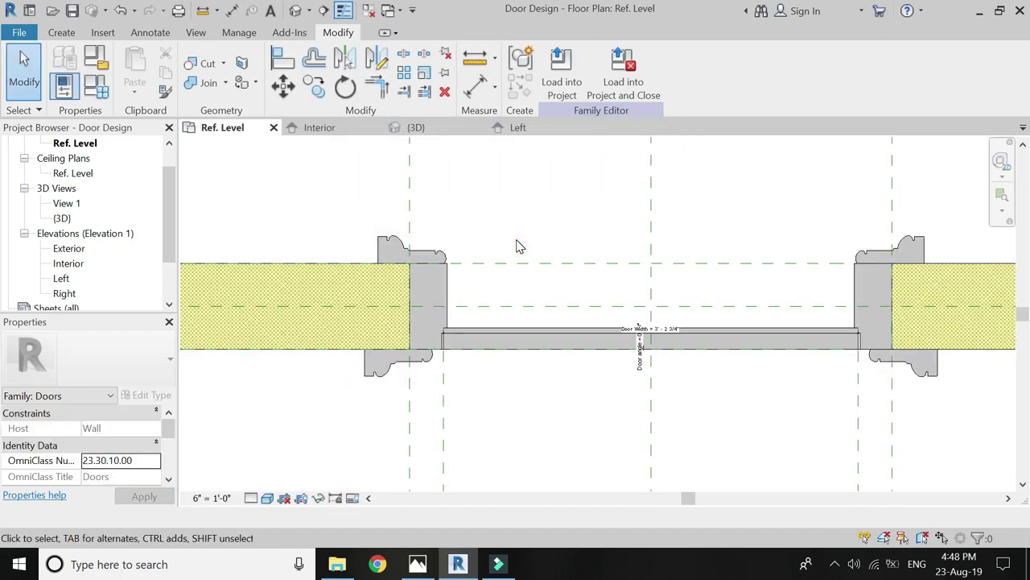
left_click(326, 127)
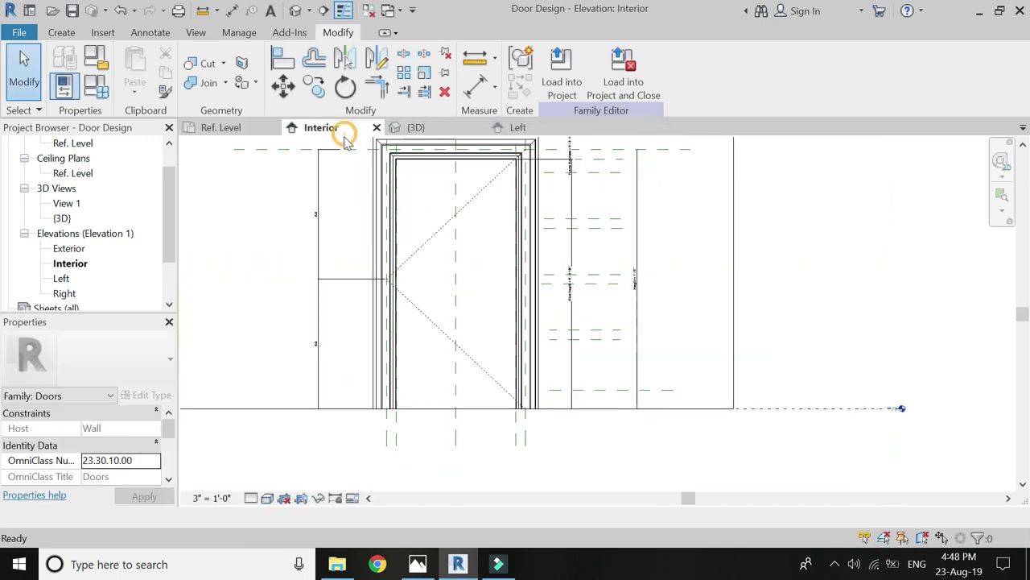
left_click(61, 32)
left_click(227, 91)
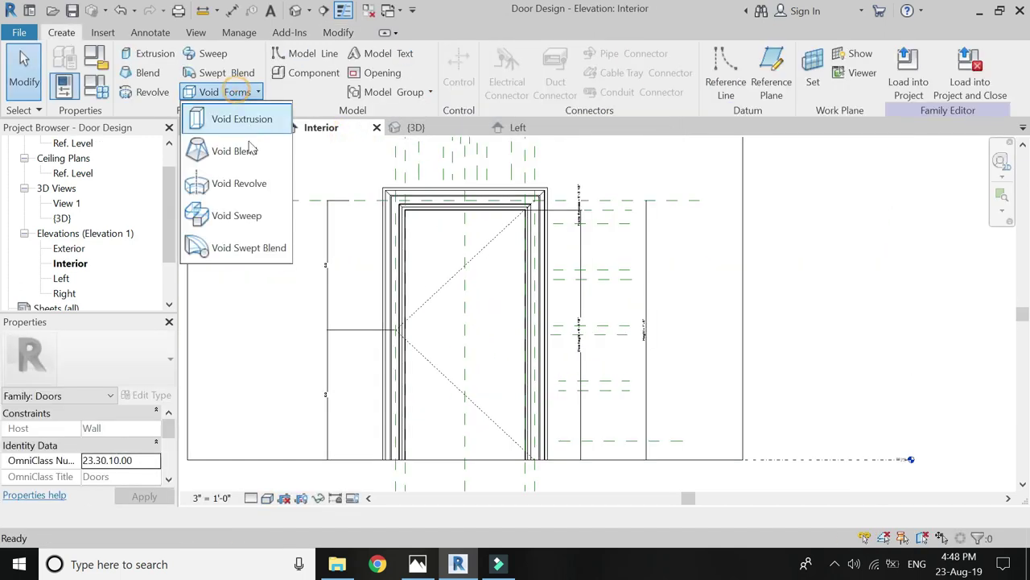
Step: Start a void sweep path sketch with the door panel face as the work plane
left_click(251, 226)
left_click(723, 71)
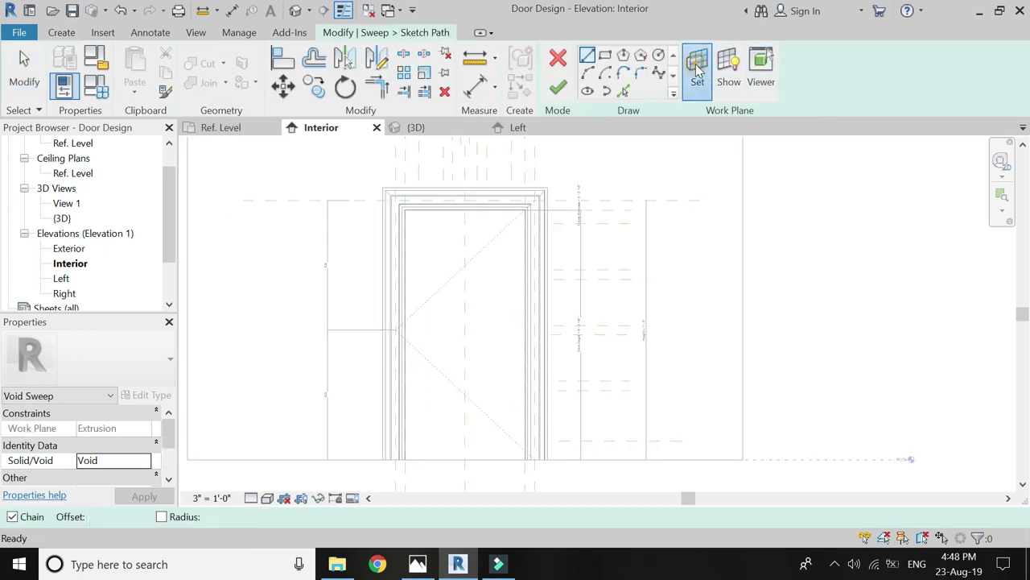
left_click(697, 71)
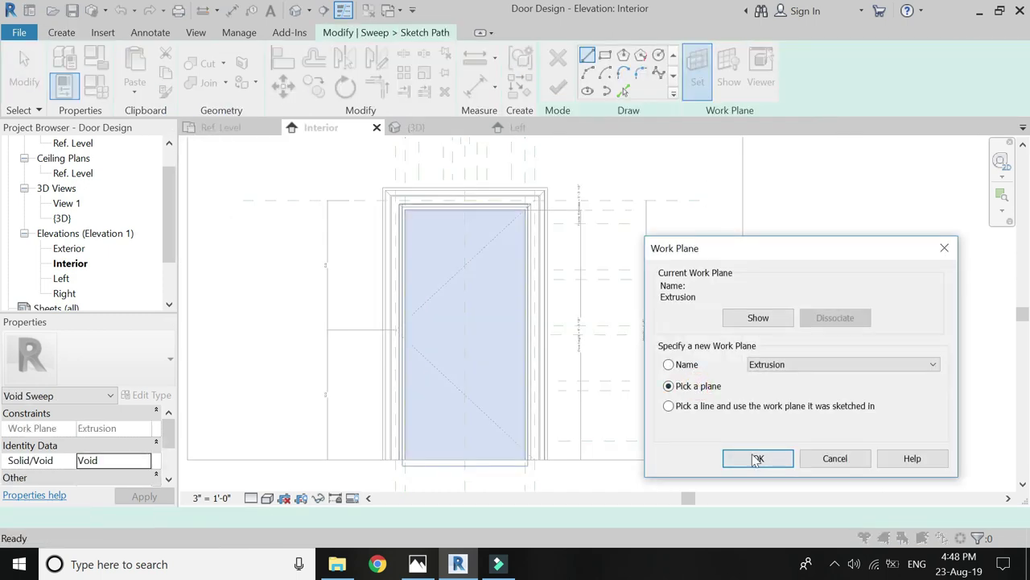
left_click(756, 459)
left_click(446, 457)
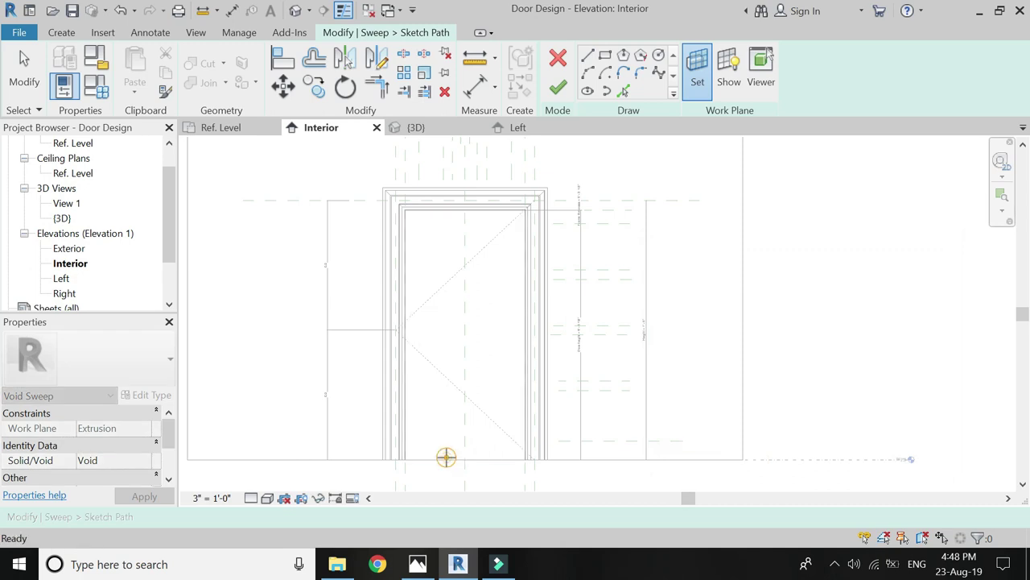
Step: Draw the rectangular sweep path on the door panel
left_click(606, 57)
scroll(410, 172, "up", 2)
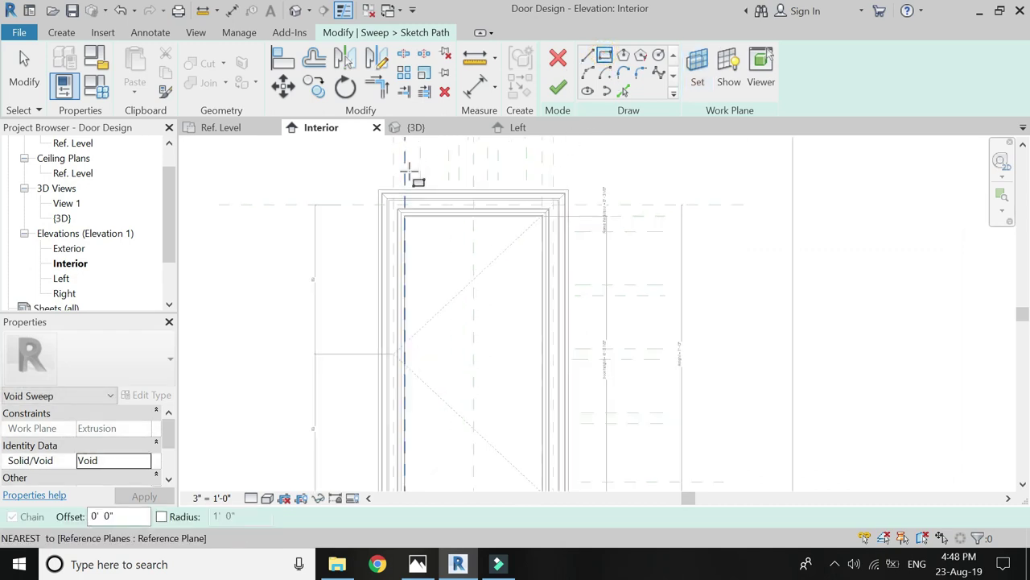
left_click(459, 262)
scroll(499, 342, "down", 1)
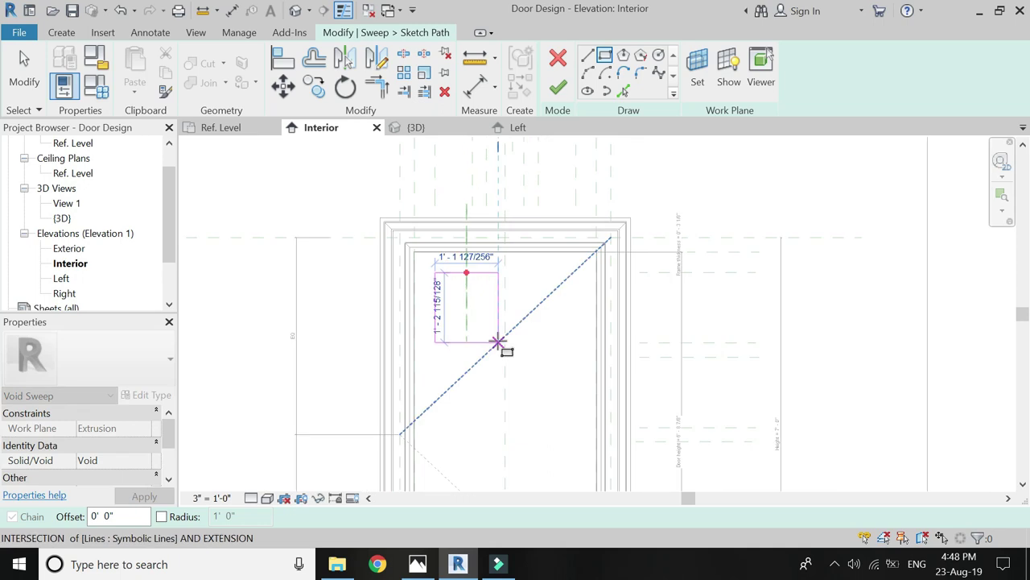
left_click(498, 342)
scroll(498, 291, "up", 2)
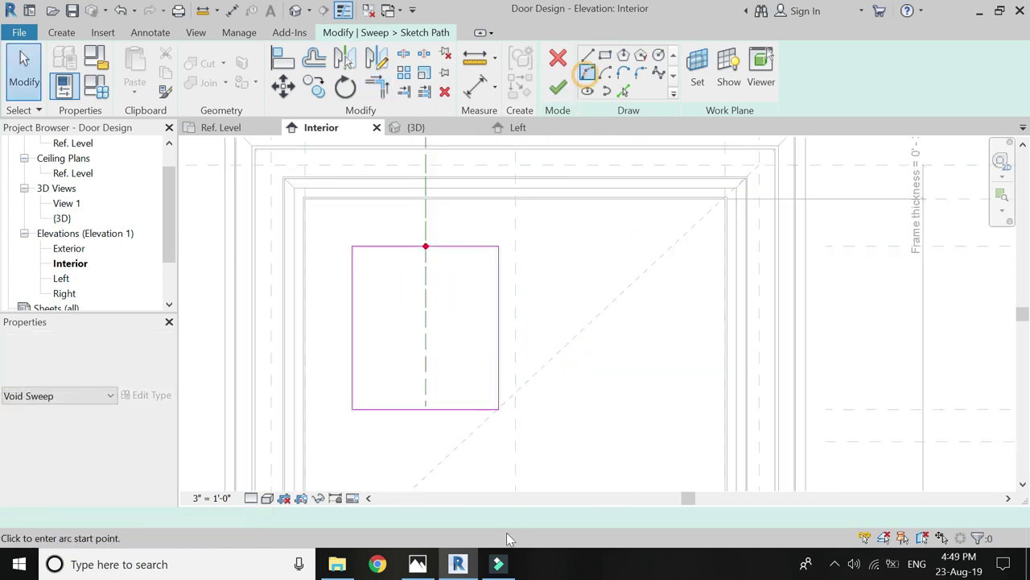
Step: Add a quarter-circle arc at the lower-right corner, trim the bottom line to it, and finish the path
left_click(588, 72)
left_click(443, 408)
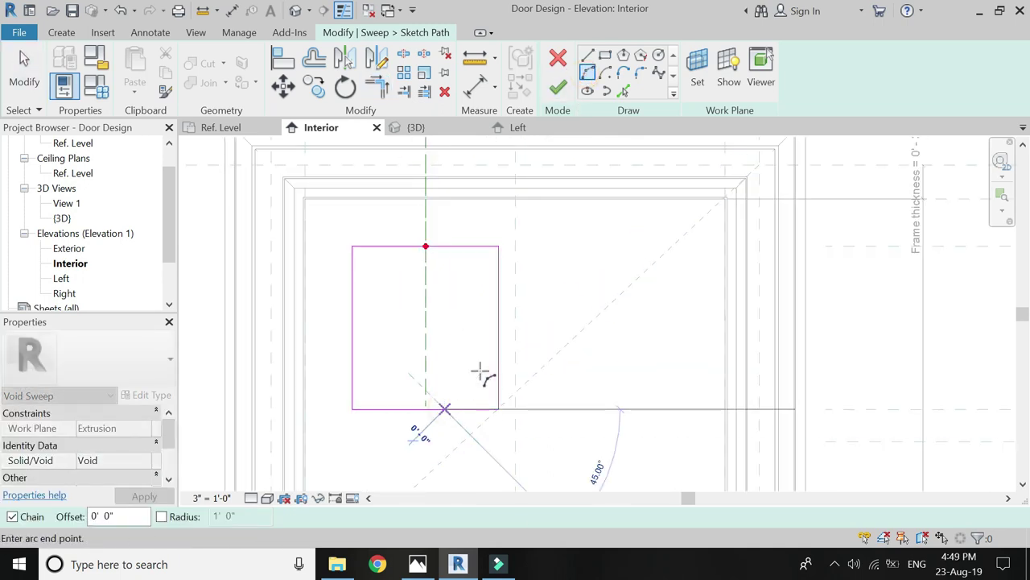
left_click(499, 357)
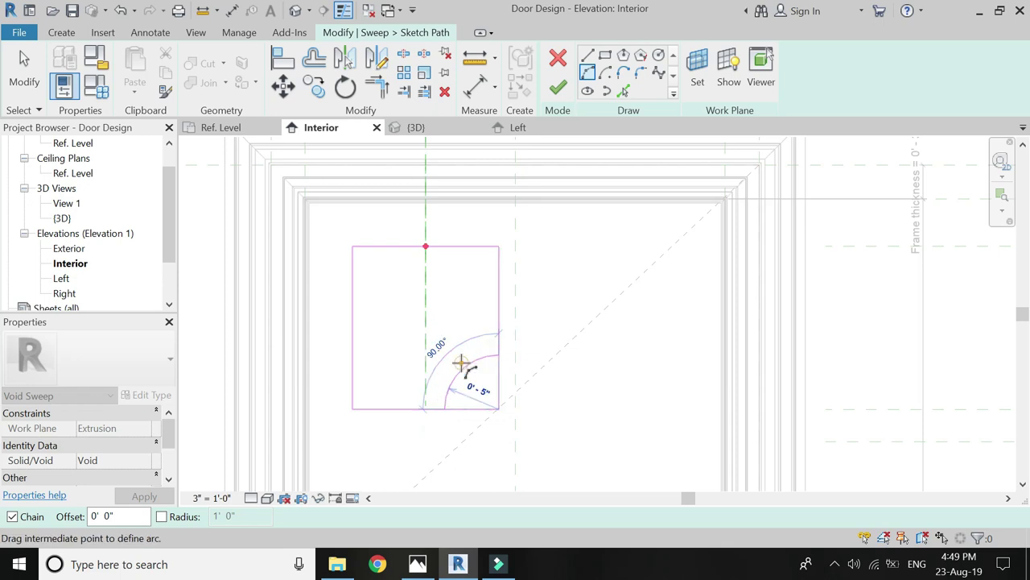
left_click(461, 363)
key("Escape")
key("Escape")
left_click(385, 93)
left_click(495, 318)
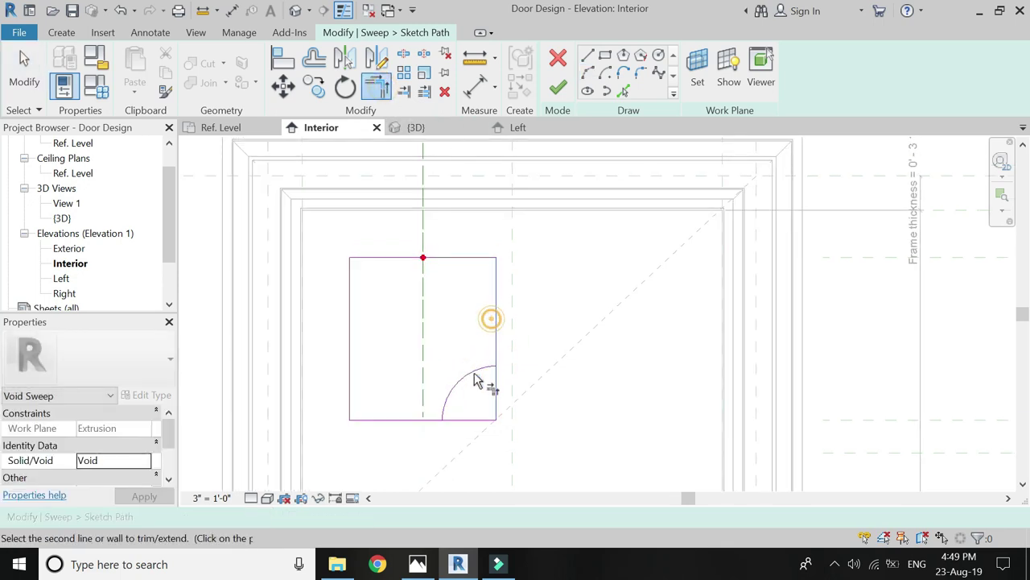
left_click(410, 424)
scroll(437, 295, "down", 1)
scroll(442, 338, "down", 2)
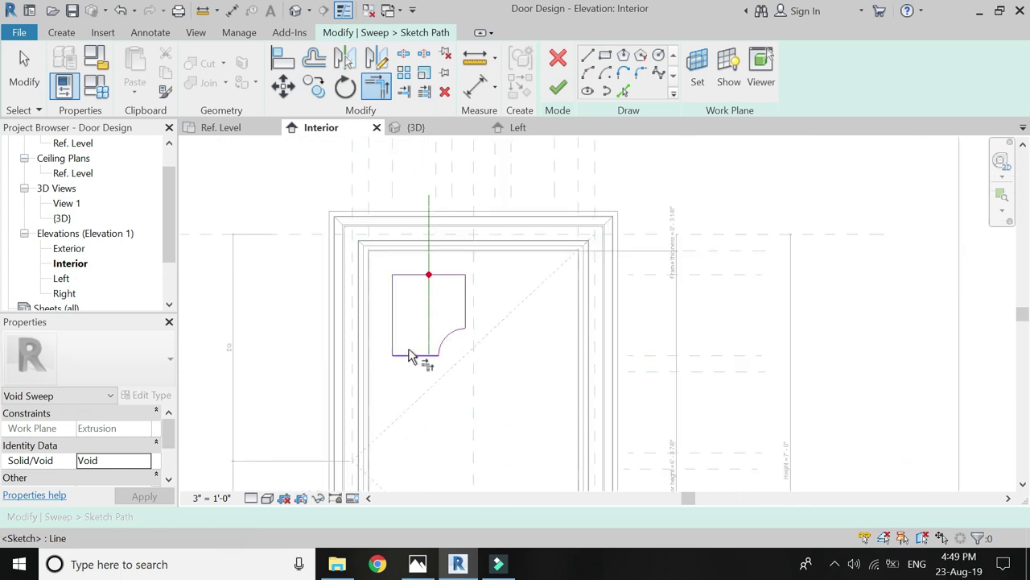
left_click(558, 89)
left_click(415, 127)
Step: Use the flipped Panel section profile, finish the void sweep, and check it in 3D and Interior elevation
left_click(378, 32)
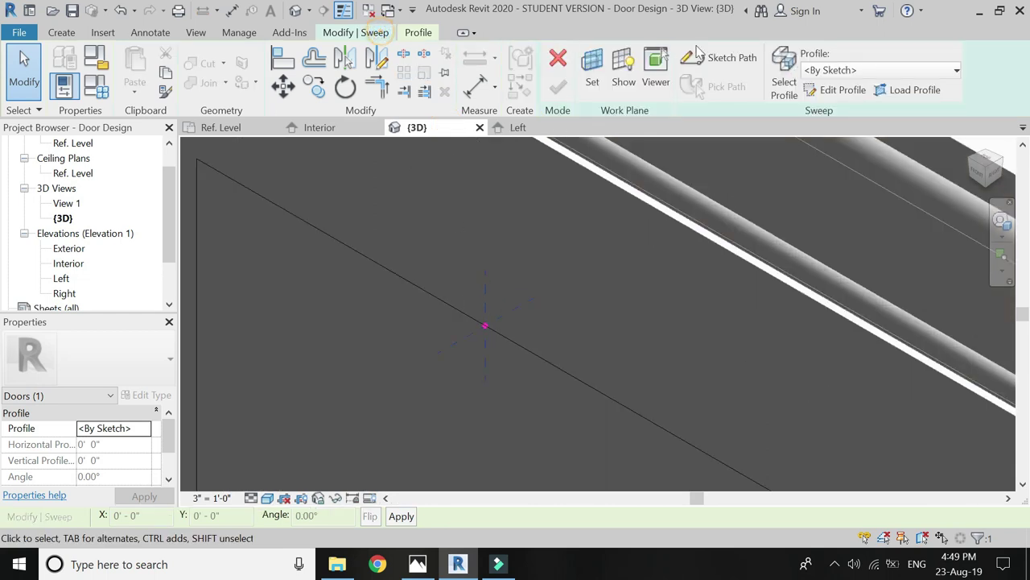
left_click(818, 72)
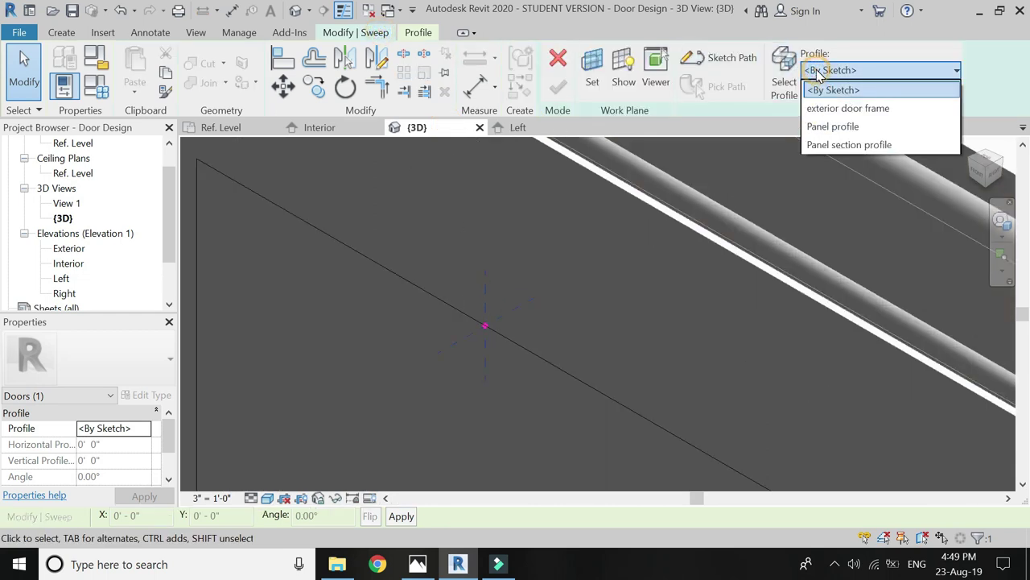
left_click(841, 144)
left_click(370, 516)
left_click(557, 86)
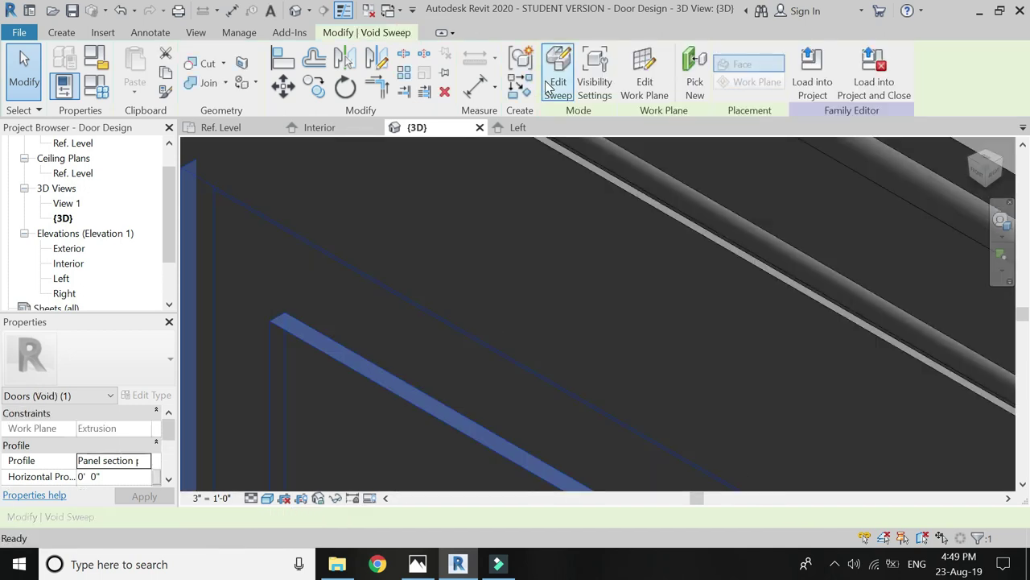
left_click(493, 258)
scroll(407, 265, "up", 3)
left_click(415, 127)
left_click(322, 127)
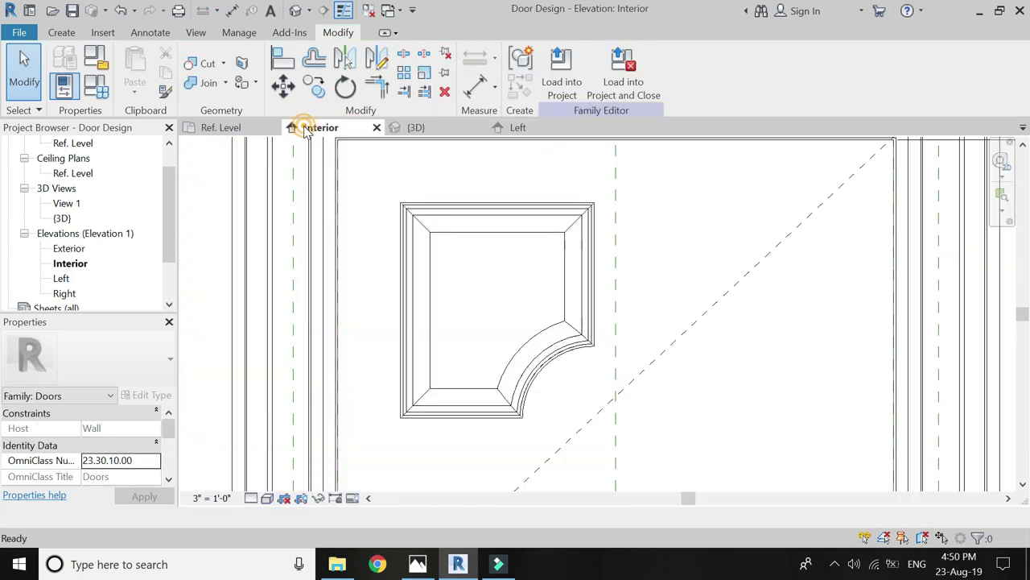
Step: In the sweep path sketch, add the 1'-1 1/2" panel width and 0'-4 3/8" left offset dimensions
double_click(471, 415)
double_click(471, 416)
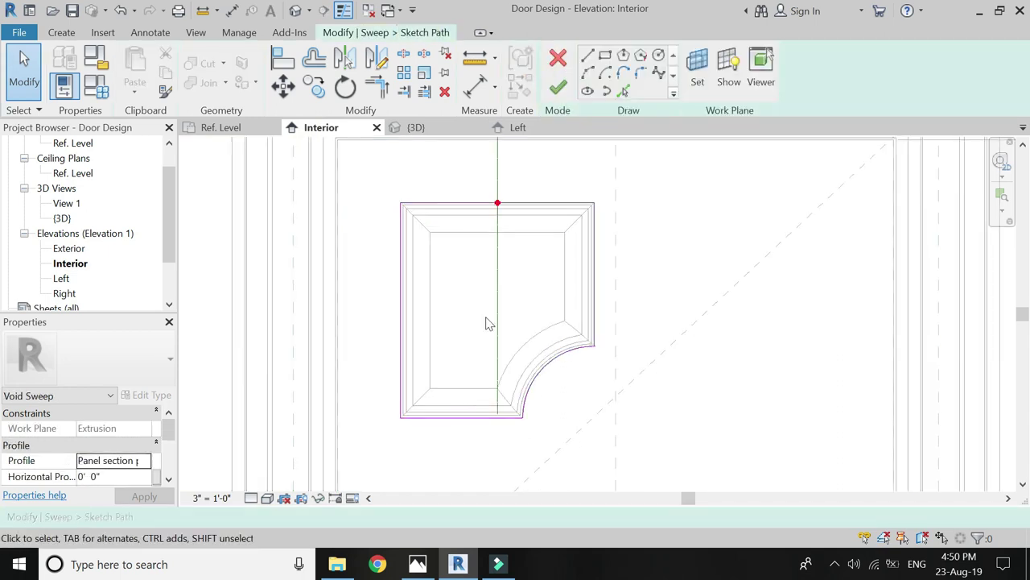
scroll(474, 245, "down", 2)
left_click(475, 86)
left_click(427, 256)
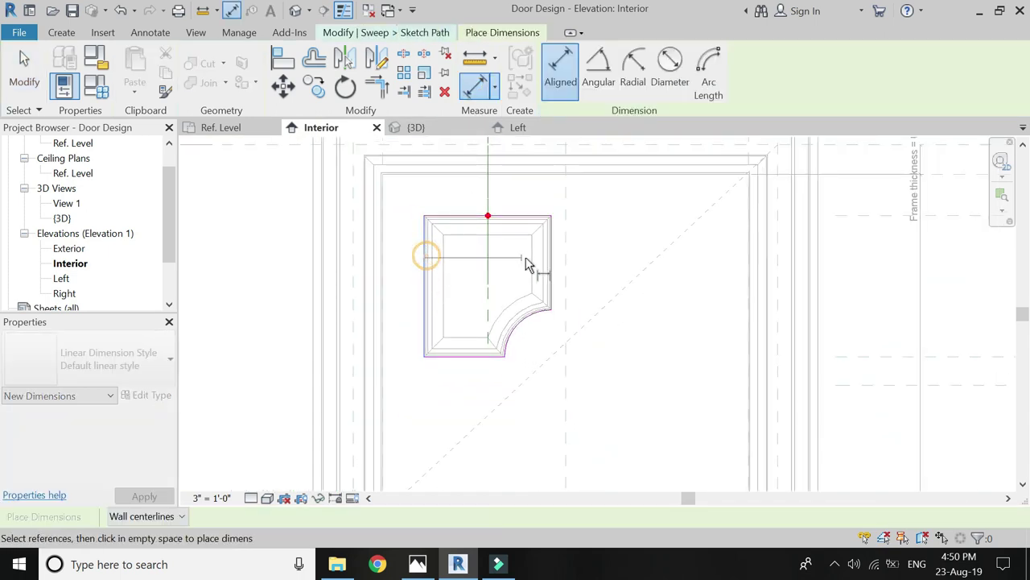
left_click(551, 262)
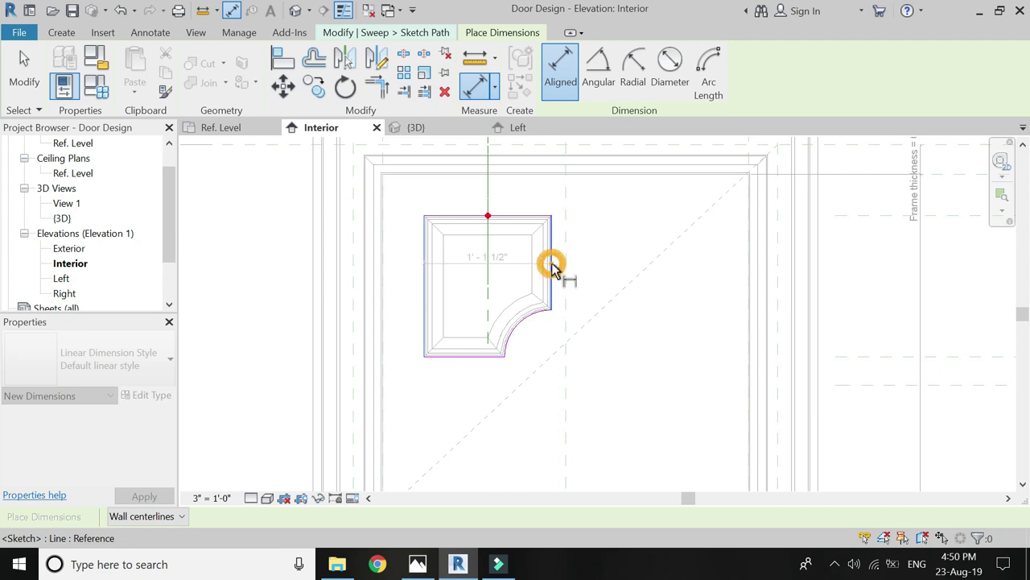
left_click(538, 399)
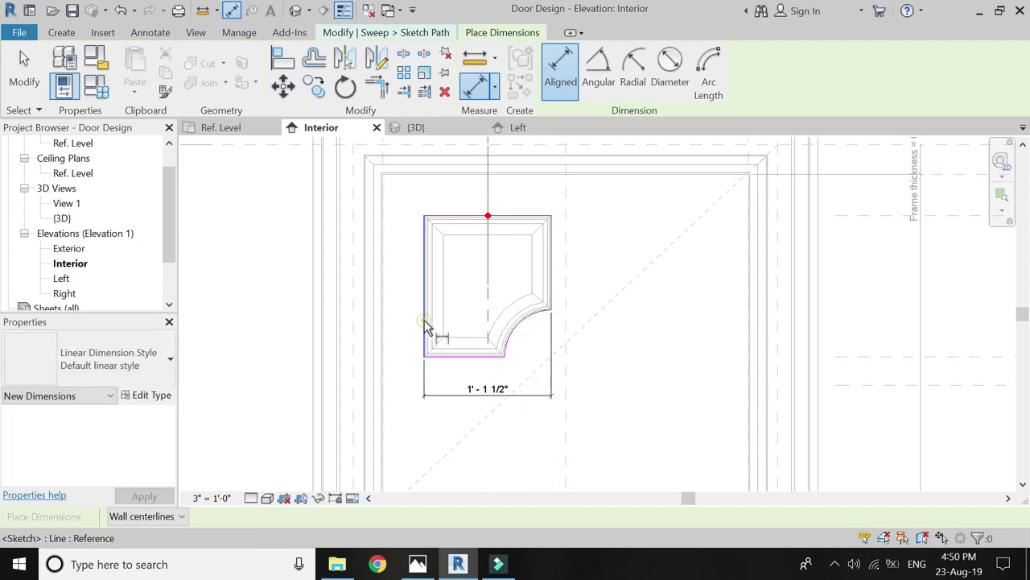
left_click(385, 324)
left_click(406, 395)
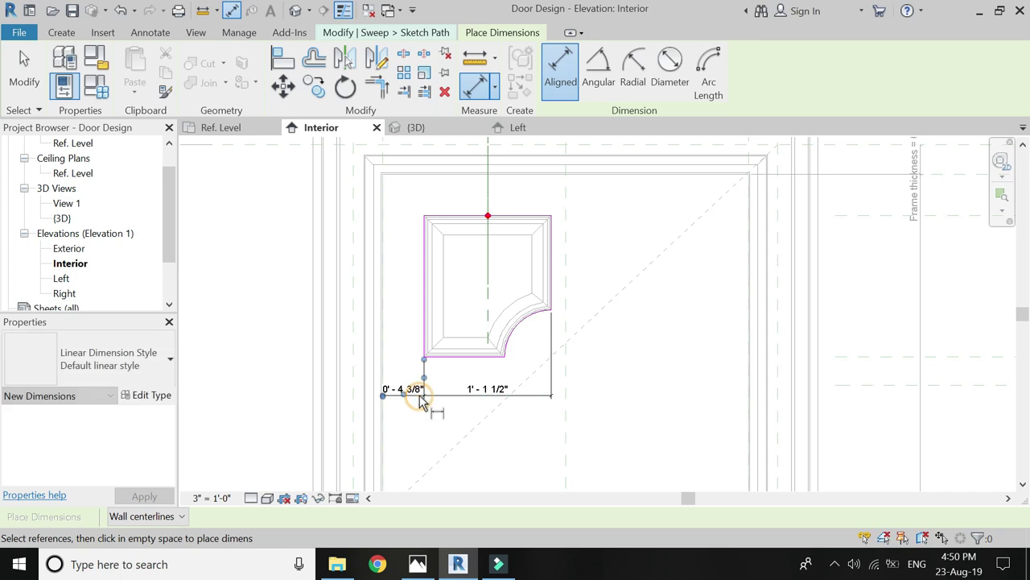
scroll(419, 378, "down", 2)
scroll(413, 376, "up", 2)
key("Escape")
key("Escape")
Step: Select a panel dimension and begin creating a new label parameter for it
left_click(430, 296)
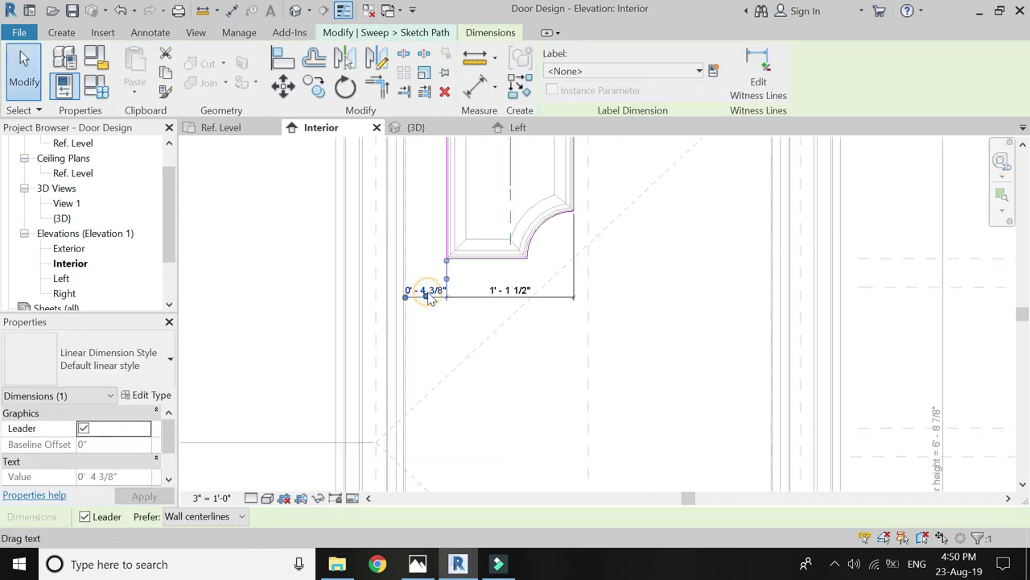
scroll(431, 338, "down", 2)
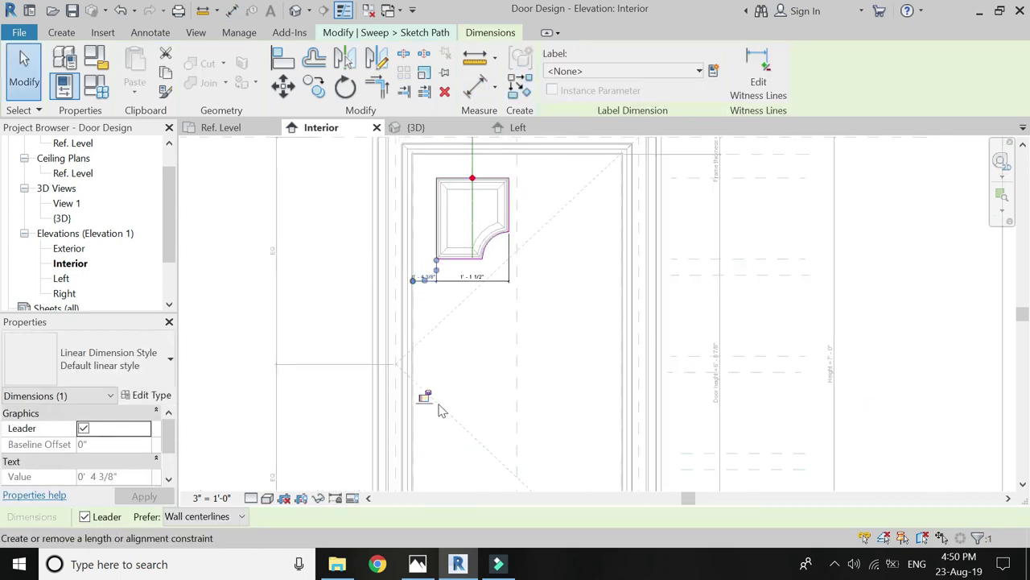
left_click(435, 305)
scroll(466, 273, "up", 3)
scroll(520, 373, "up", 2)
left_click(711, 71)
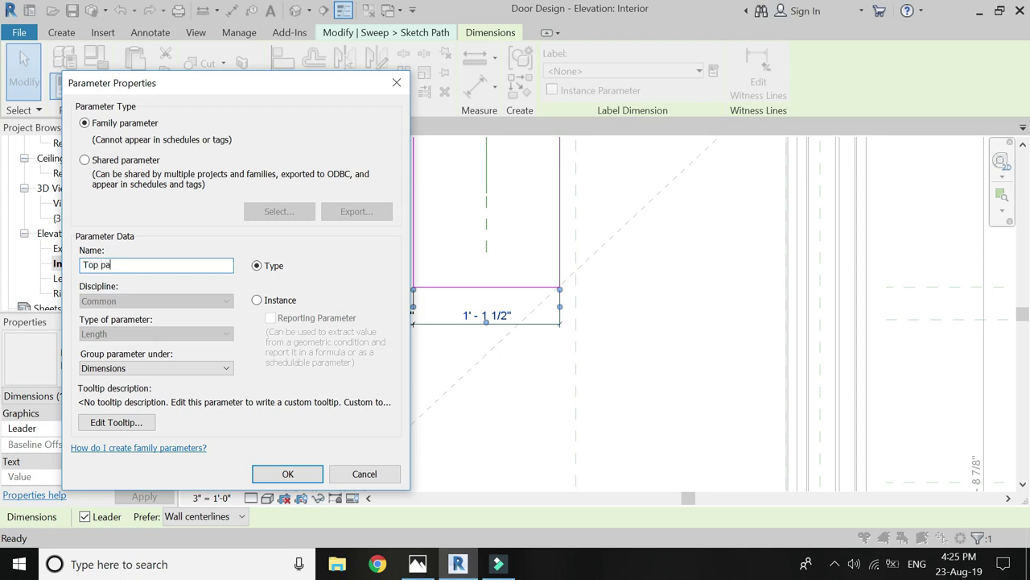
Step: Confirm the new Top panel parameter on the 1'-1 1/2" width dimension and deselect it
key("Return")
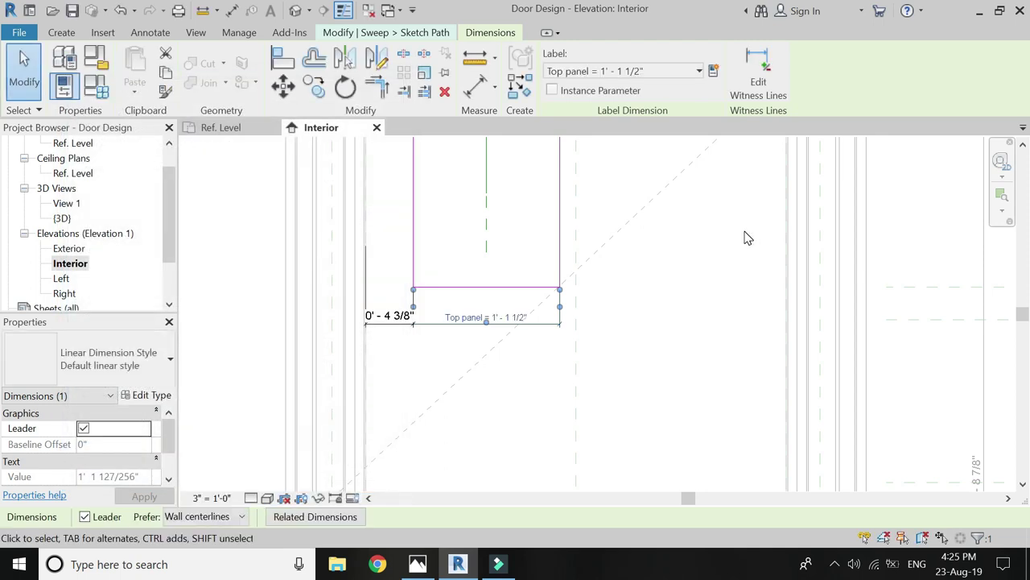
key("Escape")
scroll(473, 391, "down", 2)
scroll(467, 253, "up", 1)
scroll(494, 386, "up", 2)
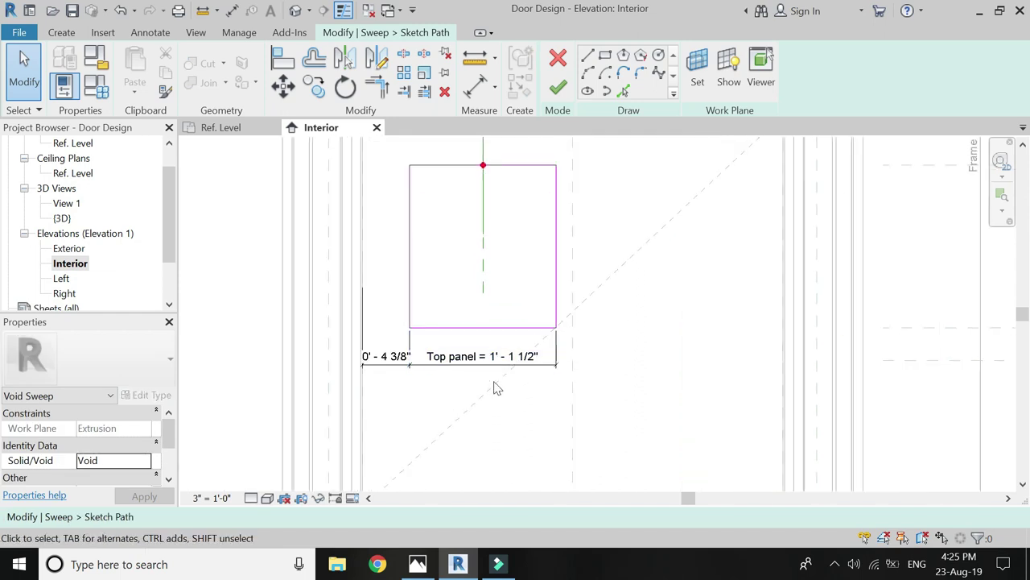
Step: In Family Types, begin a Top panel formula based on Door Width
left_click(492, 361)
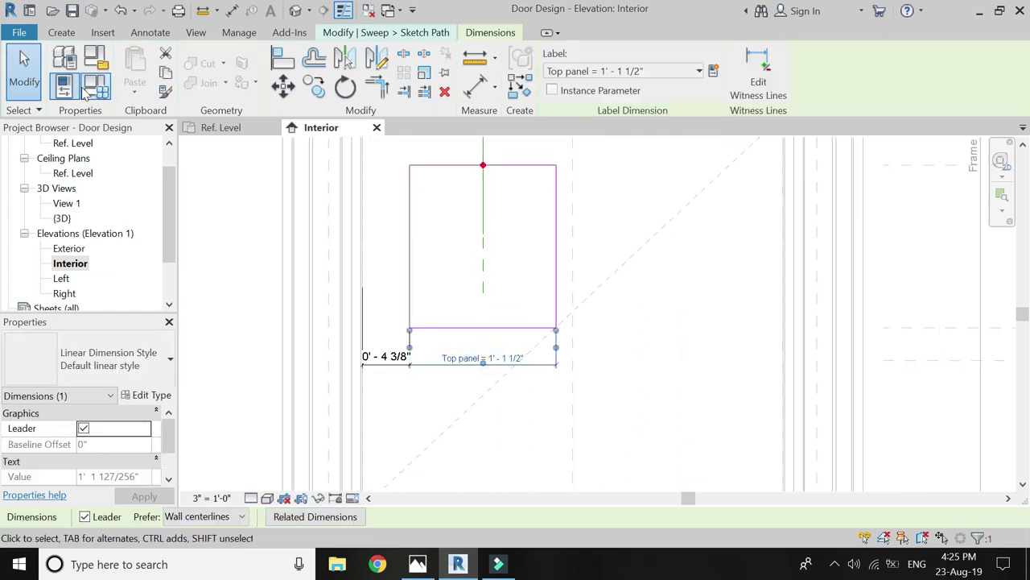
left_click(85, 91)
left_click(103, 217)
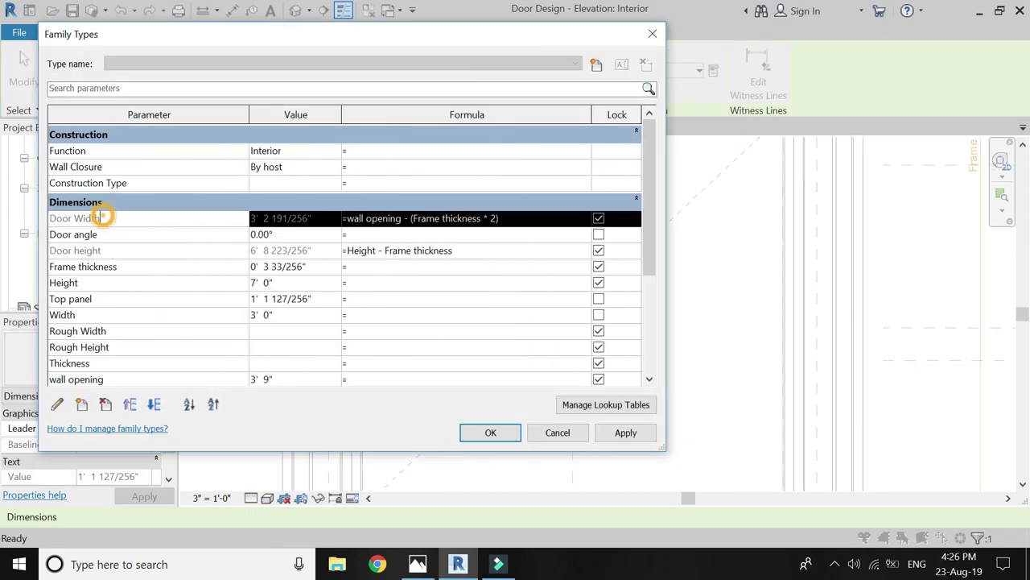
left_click(370, 300)
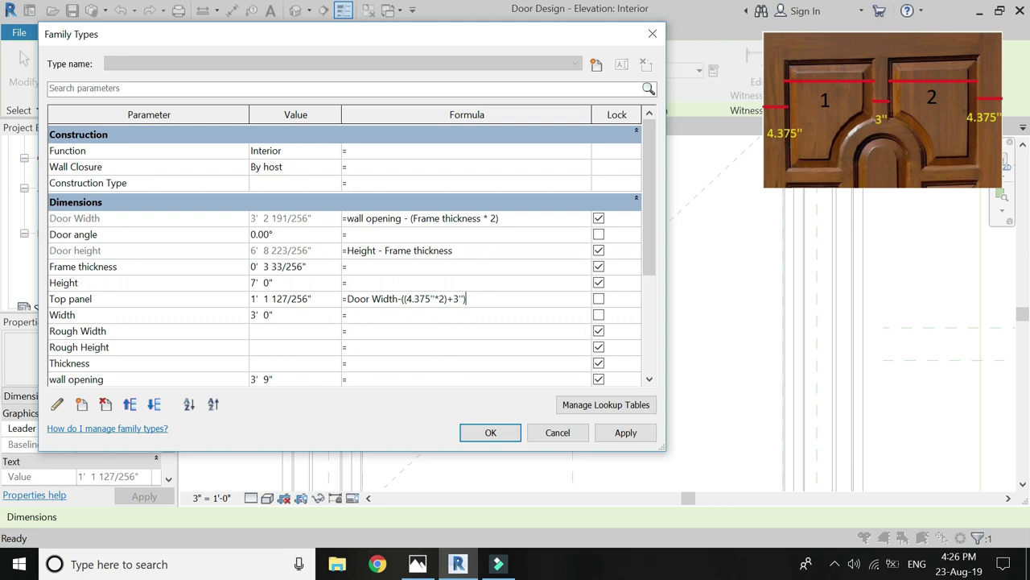
Step: Set the Top panel formula to (Door Width-((4.375"*2)+3"))/2 and apply it
key("Tab")
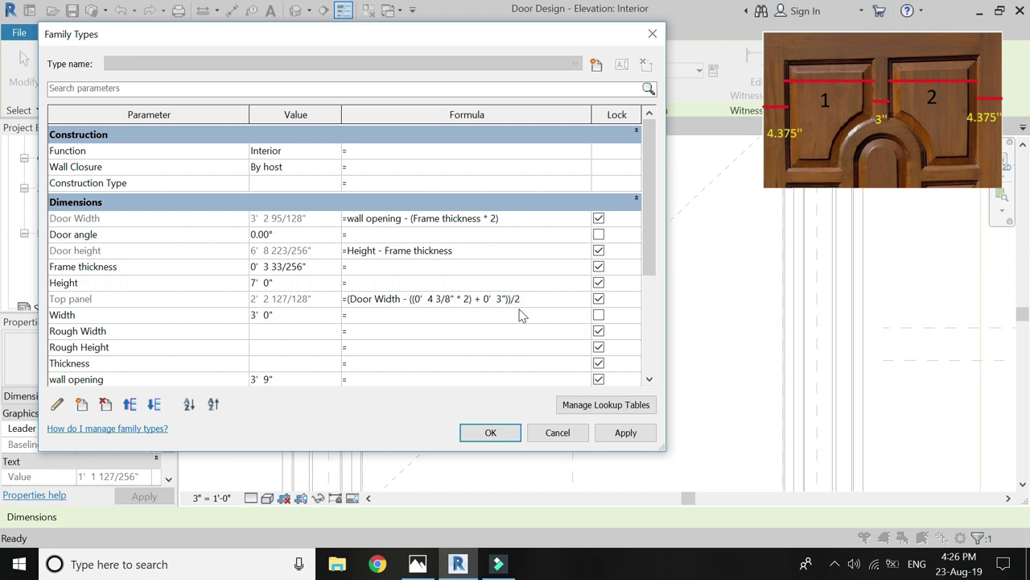
key("Tab")
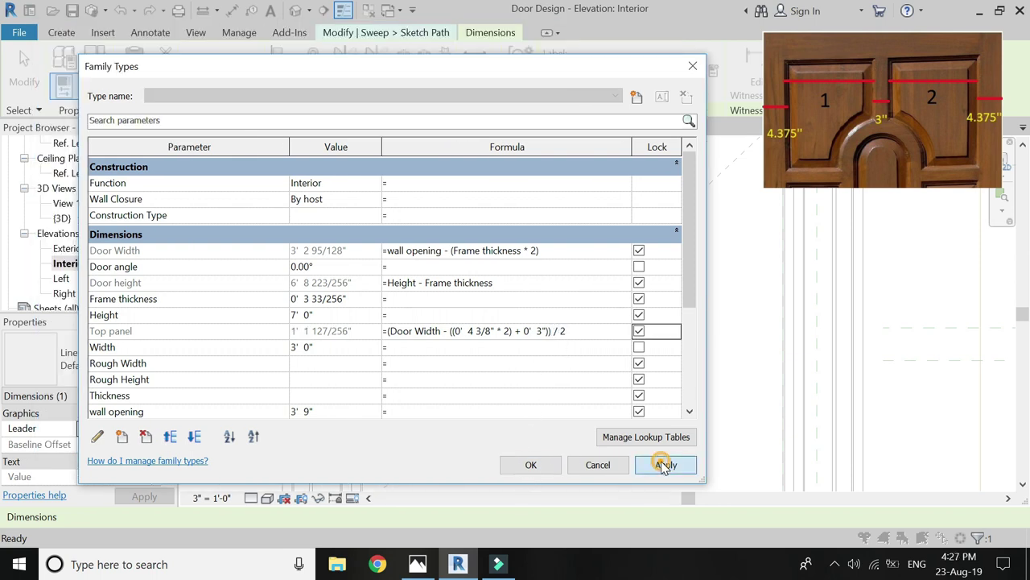
left_click(545, 467)
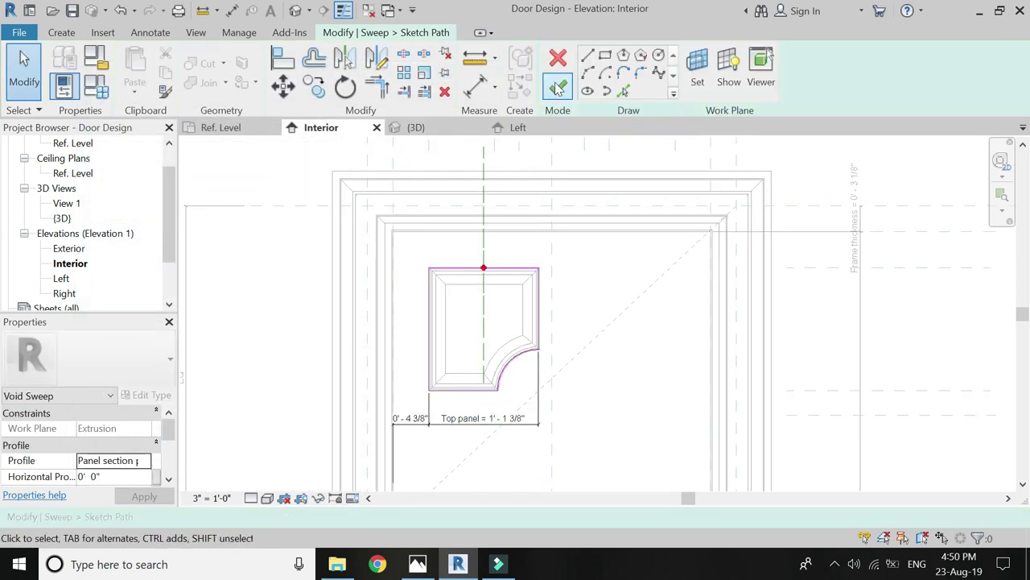
Step: Finish the curved-corner top-left panel void sweep and clear the selection
left_click(559, 89)
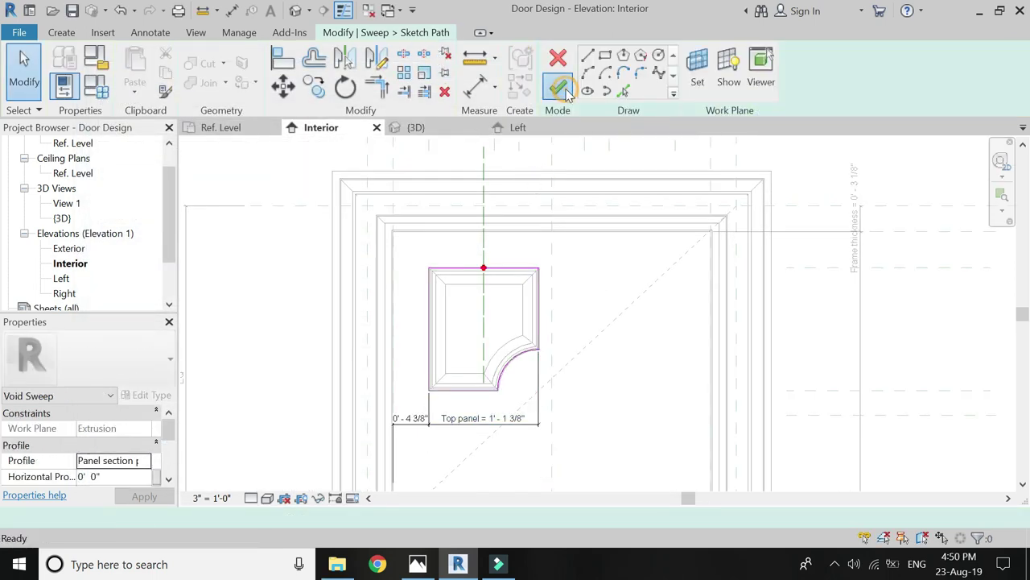
left_click(564, 90)
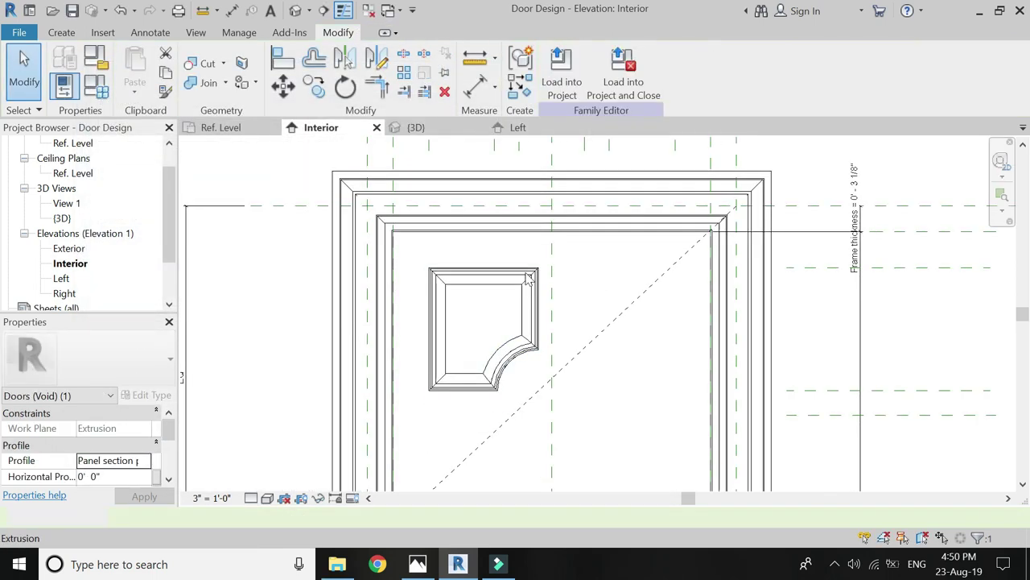
key("z")
key("f")
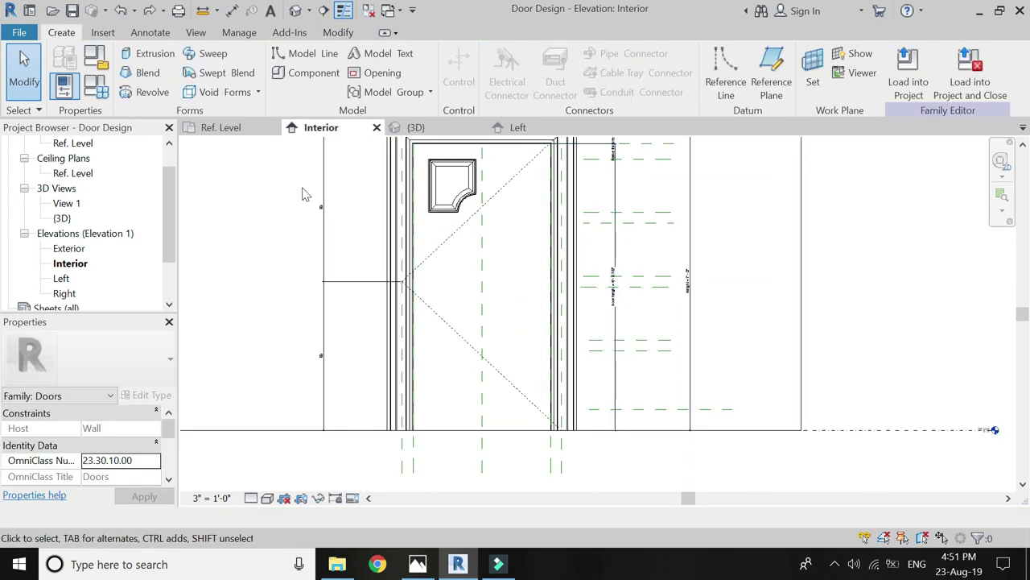
Step: Start a new void sweep path with the door face as its work plane
left_click(226, 92)
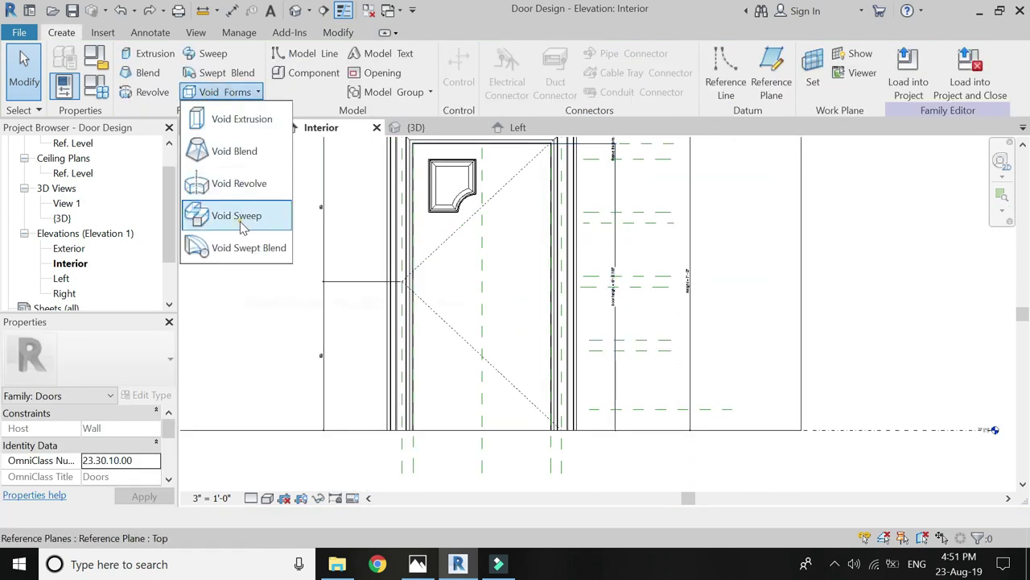
left_click(233, 216)
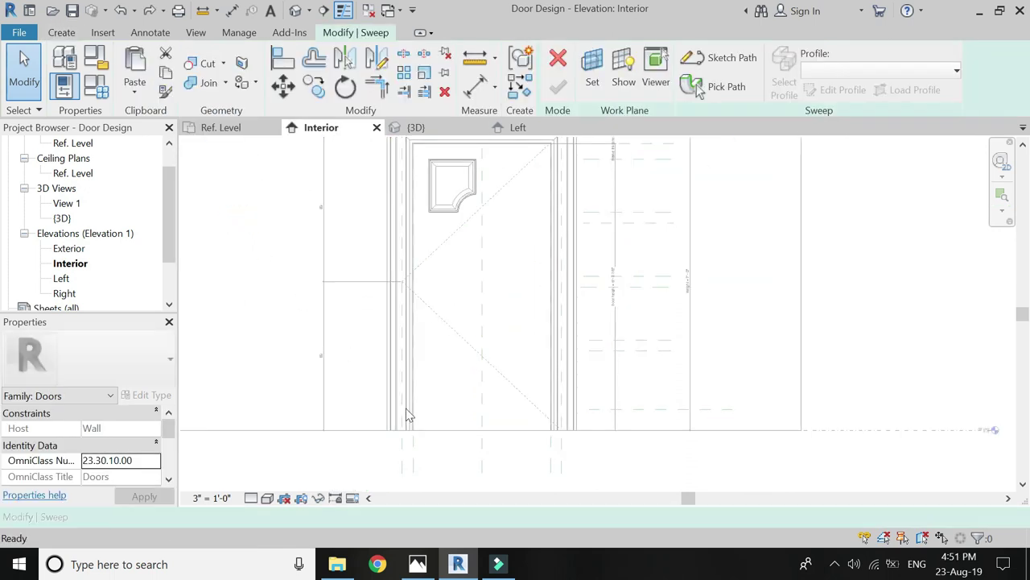
left_click(708, 58)
left_click(695, 67)
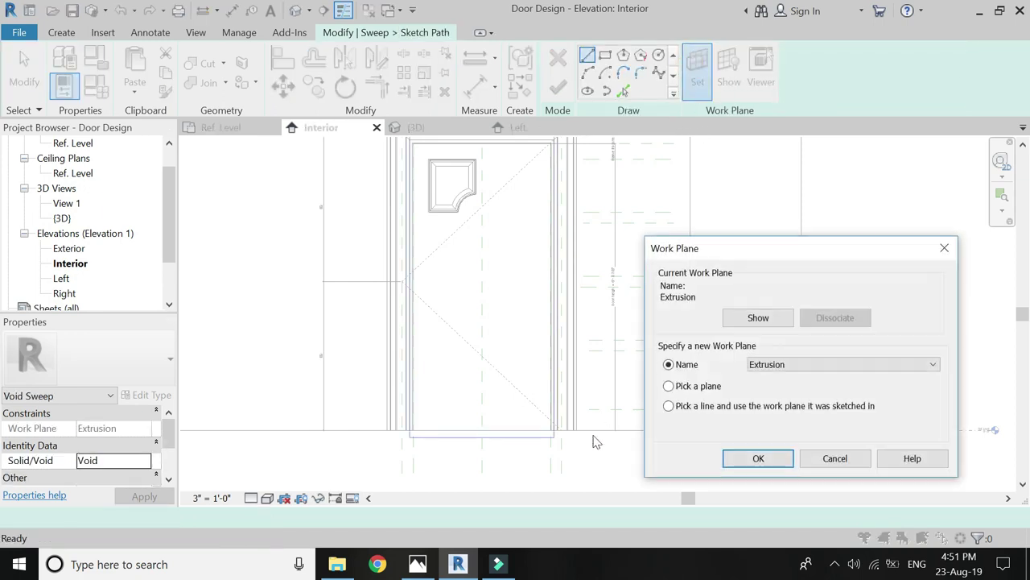
left_click(690, 387)
left_click(749, 458)
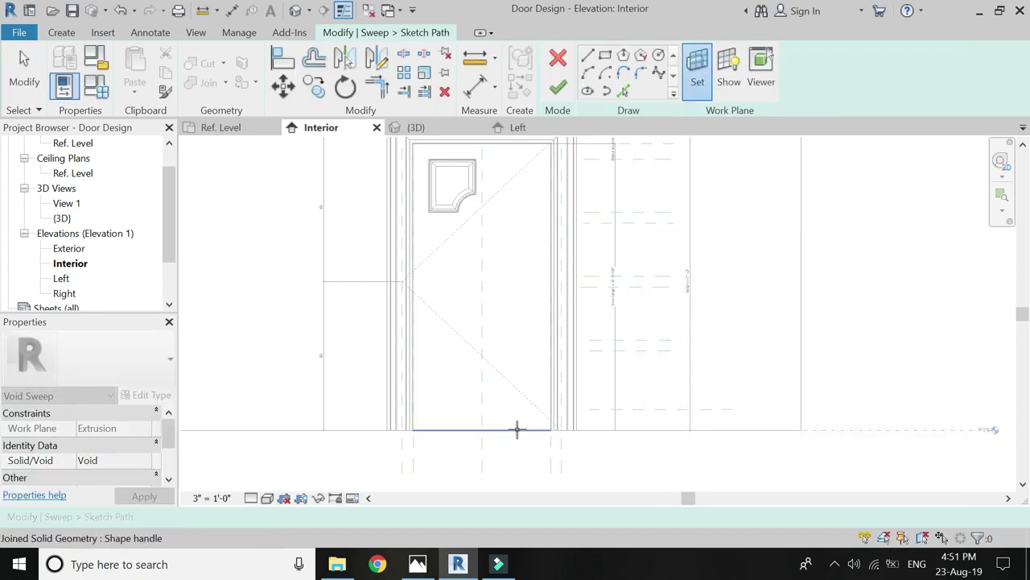
left_click(518, 429)
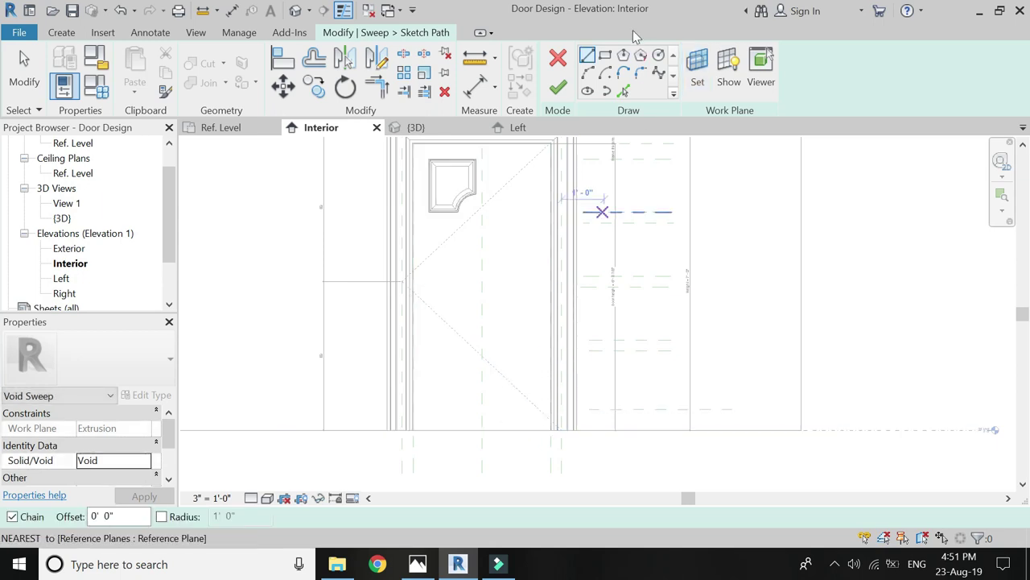
Step: Sketch a rectangular sweep path near the door's top right
left_click(605, 58)
scroll(508, 246, "up", 2)
scroll(507, 209, "up", 1)
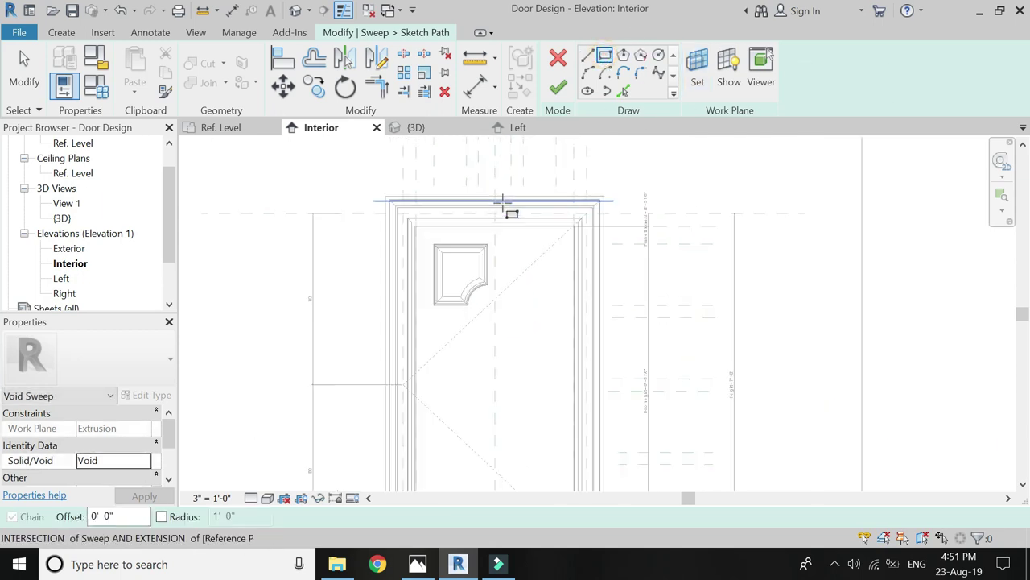
scroll(515, 271, "up", 2)
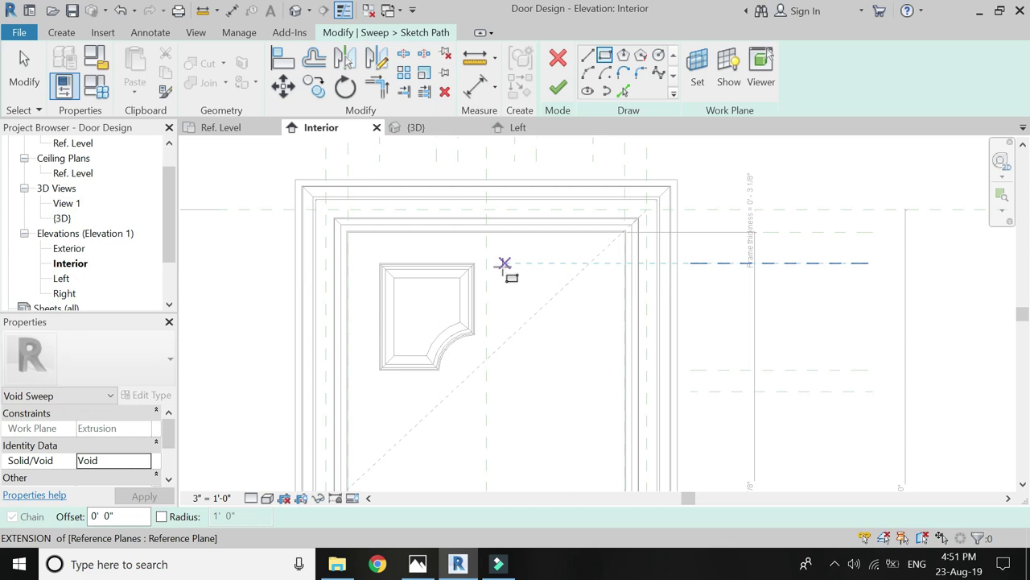
left_click(499, 264)
left_click(601, 370)
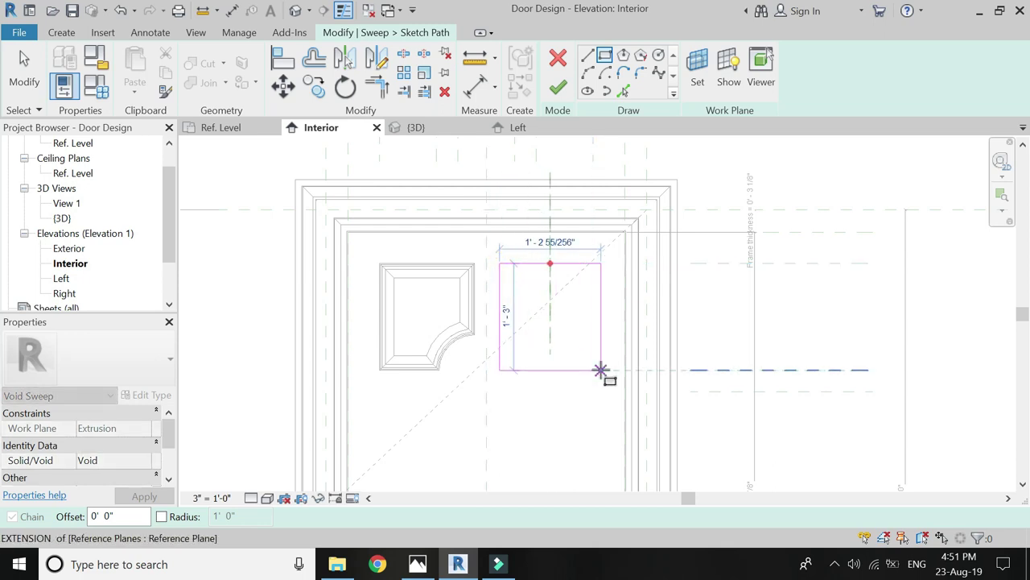
left_click(593, 369)
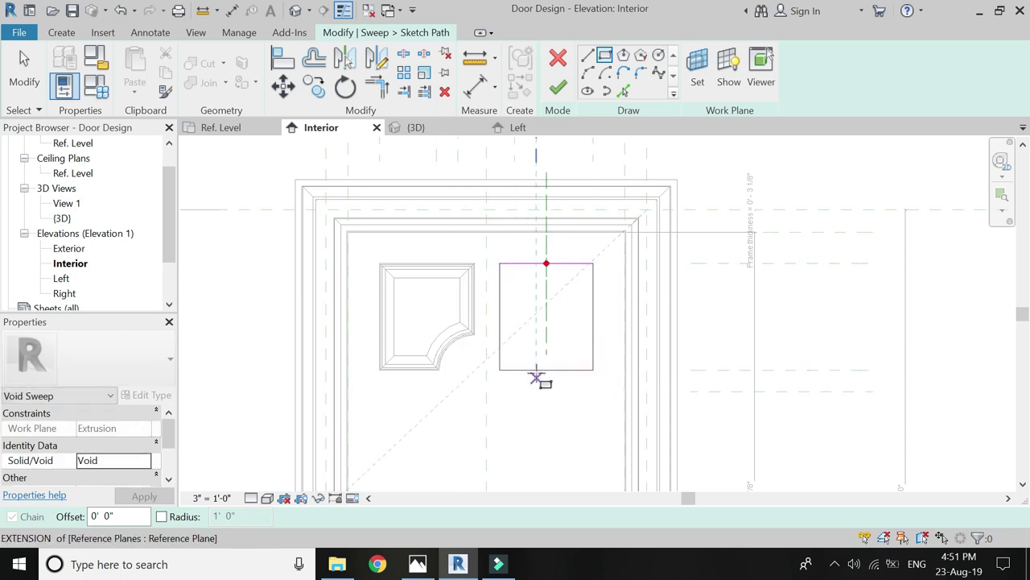
Step: Dimension the rectangle's width and label it with the Top panel parameter
left_click(475, 87)
left_click(500, 318)
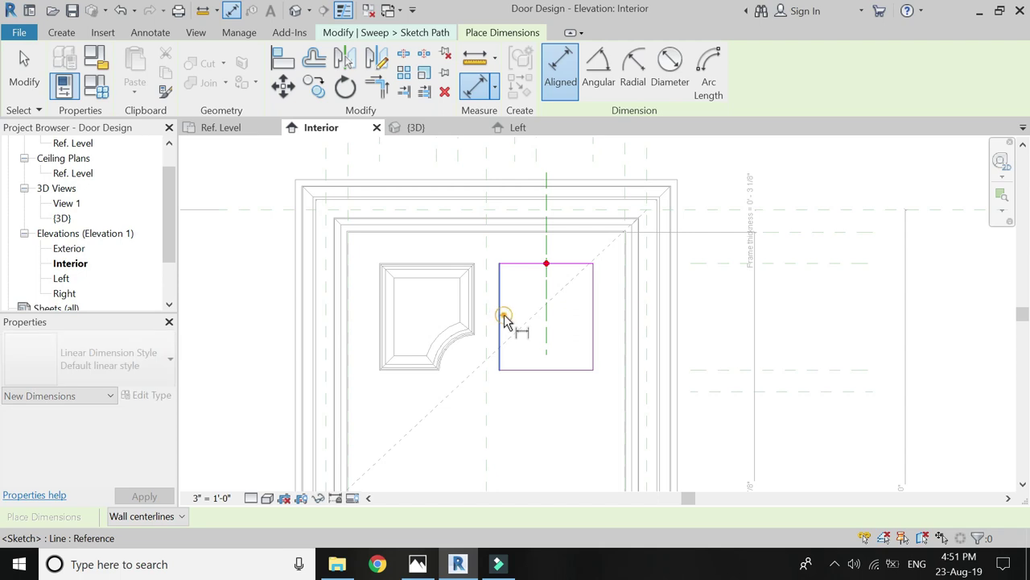
left_click(592, 333)
left_click(590, 400)
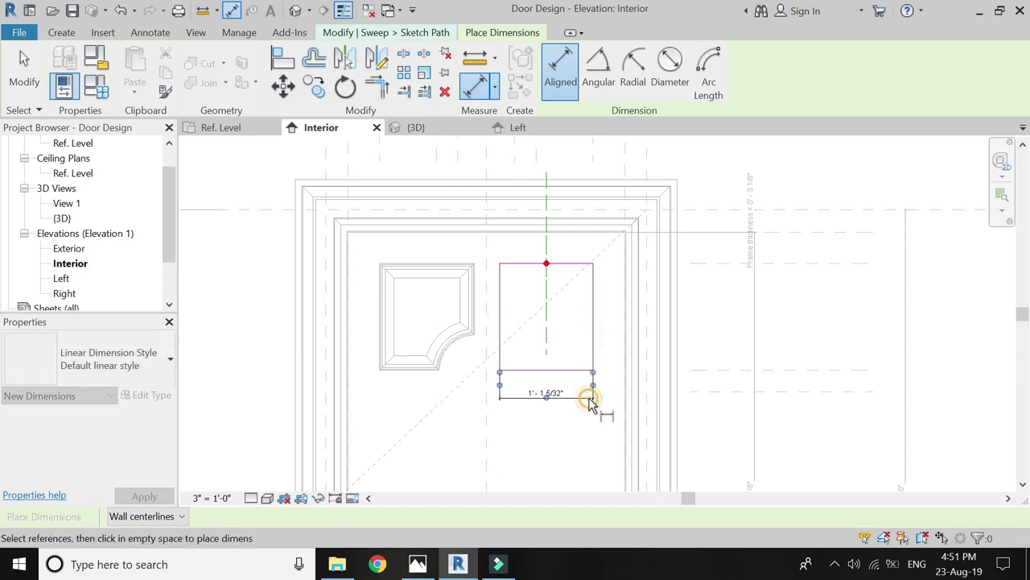
scroll(548, 399, "up", 2)
key("Escape")
left_click(553, 399)
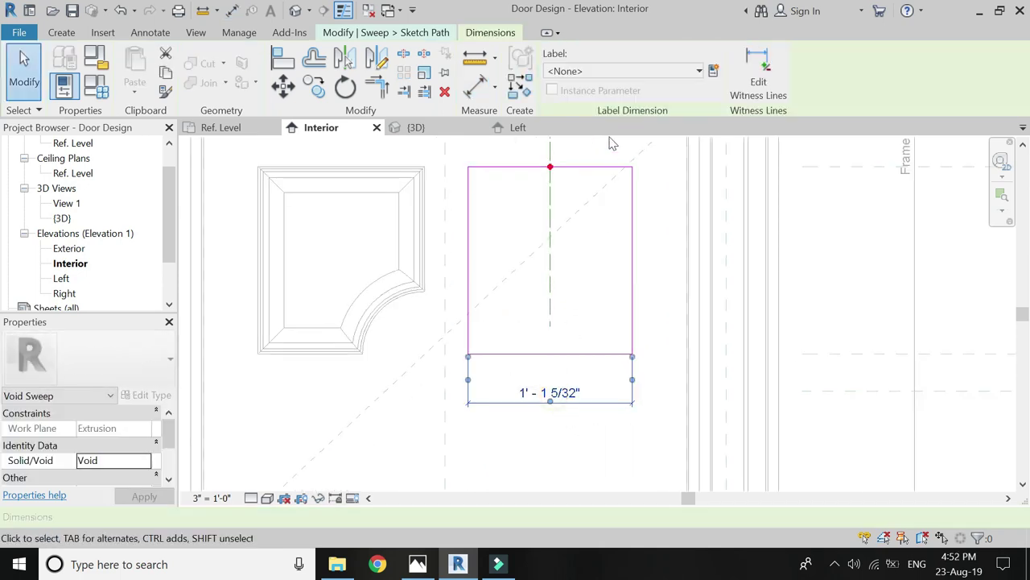
left_click(660, 73)
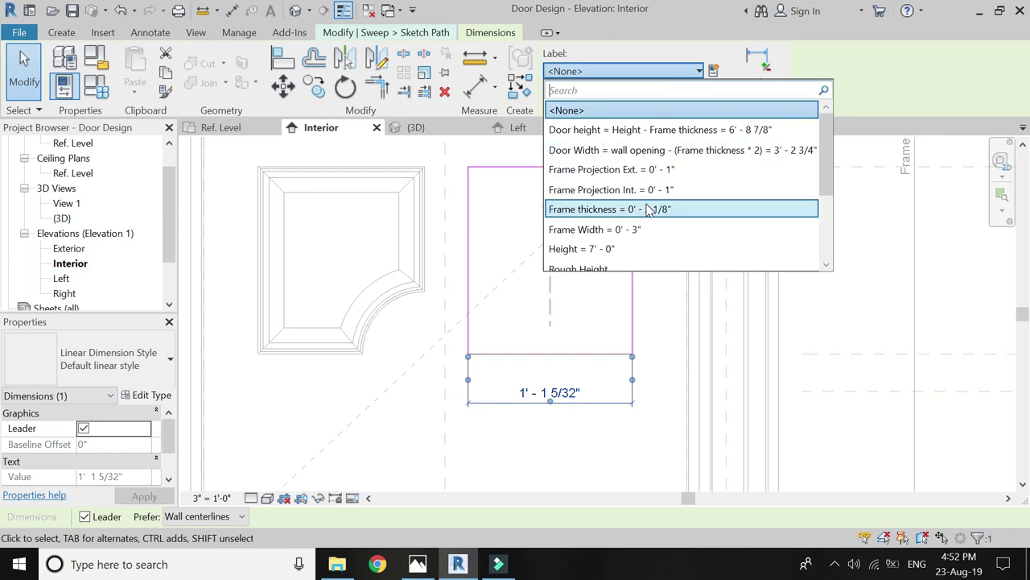
scroll(649, 208, "down", 1)
scroll(649, 209, "down", 1)
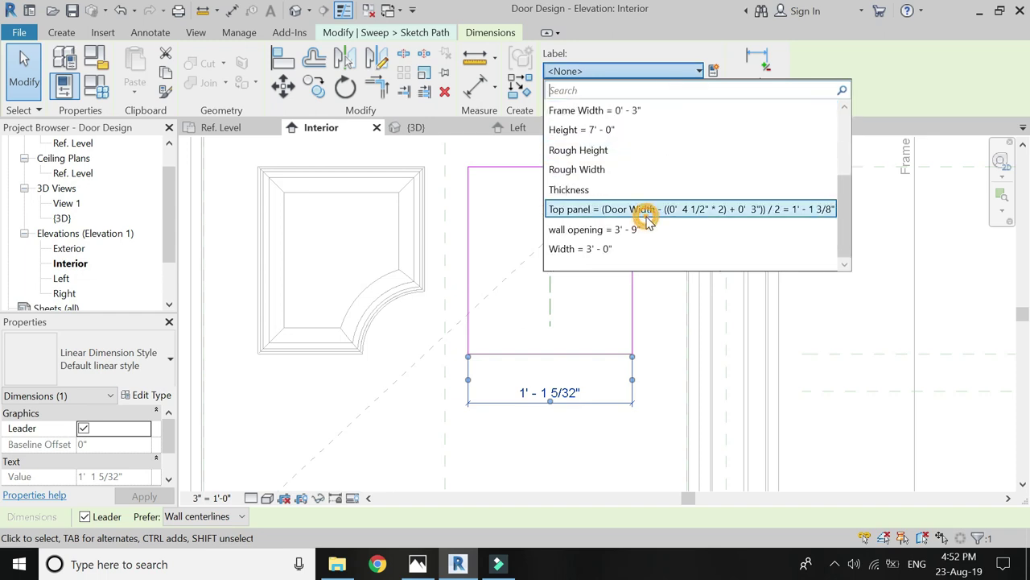
left_click(648, 211)
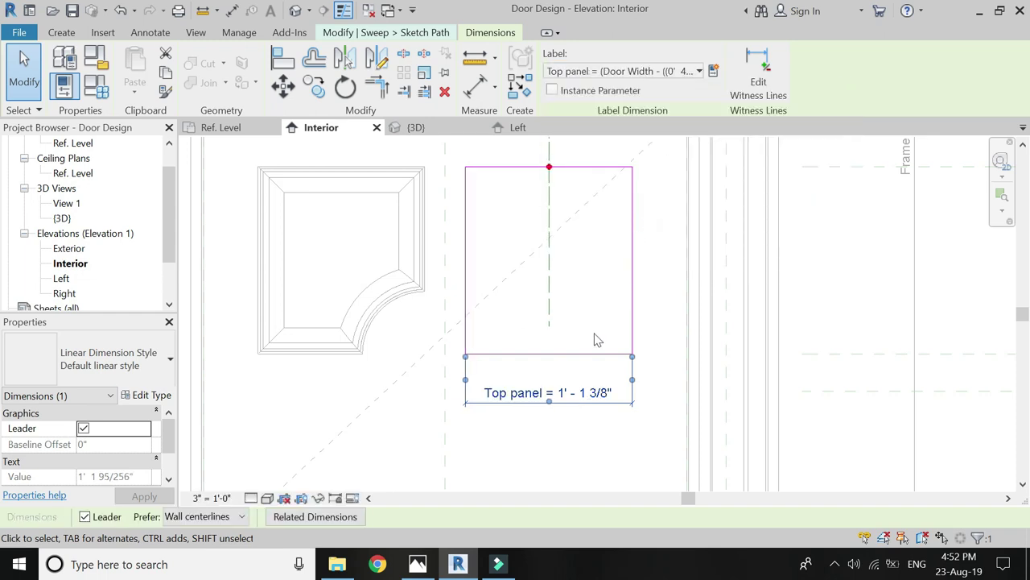
scroll(522, 249, "down", 2)
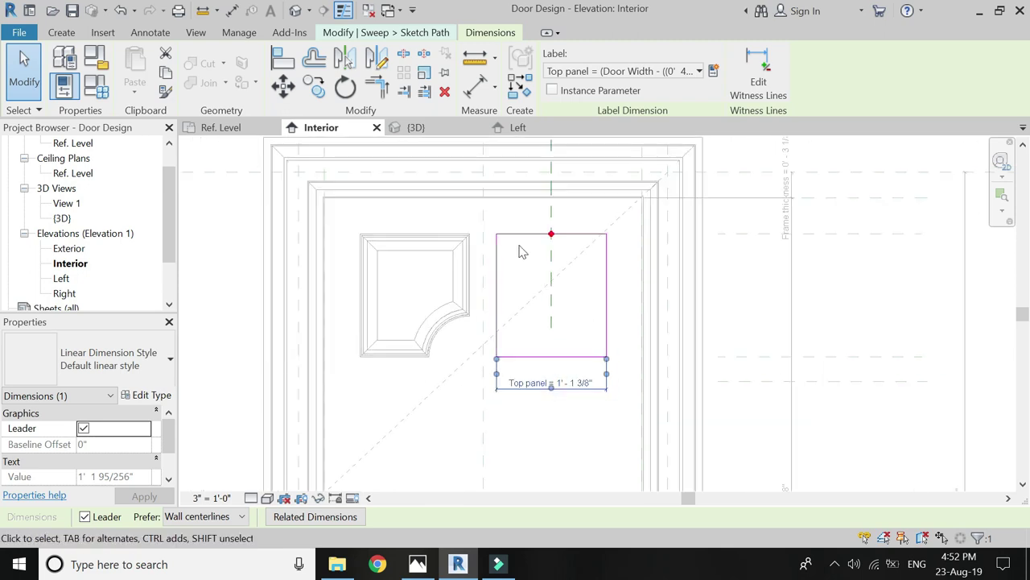
scroll(522, 251, "up", 1)
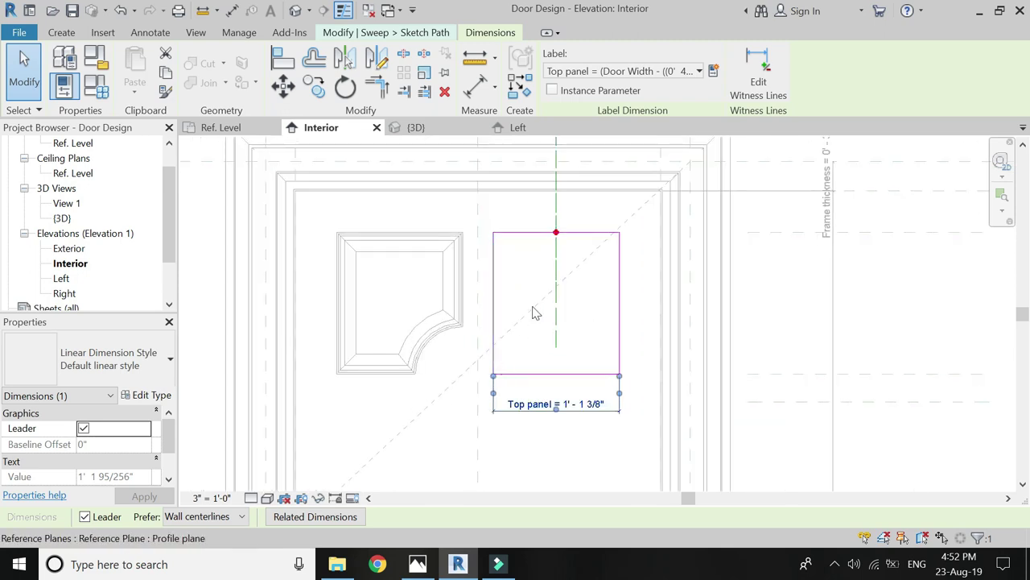
Step: Add a 4 3/8" aligned dimension from the rectangle's right edge to the door edge
left_click(475, 83)
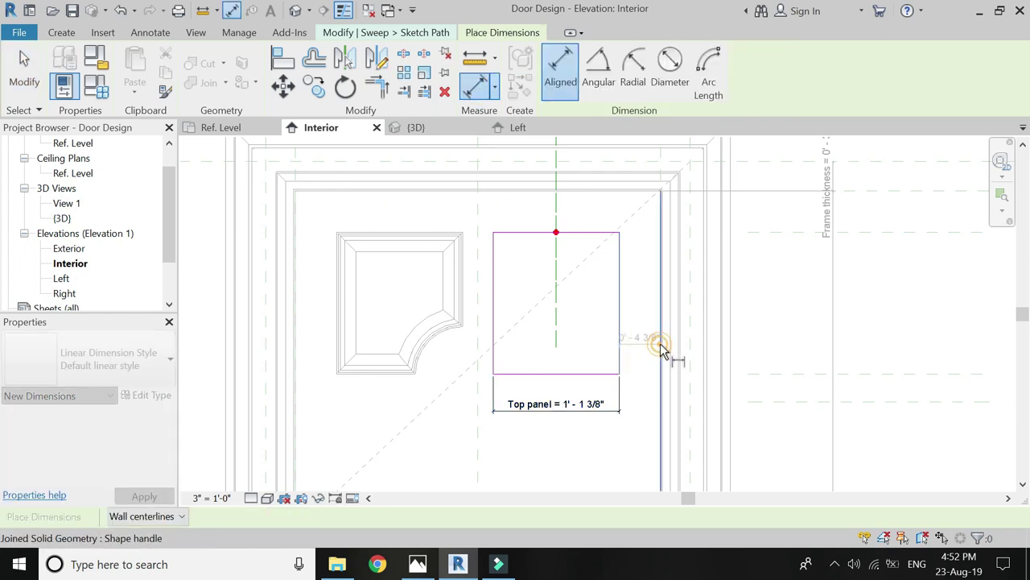
left_click(644, 415)
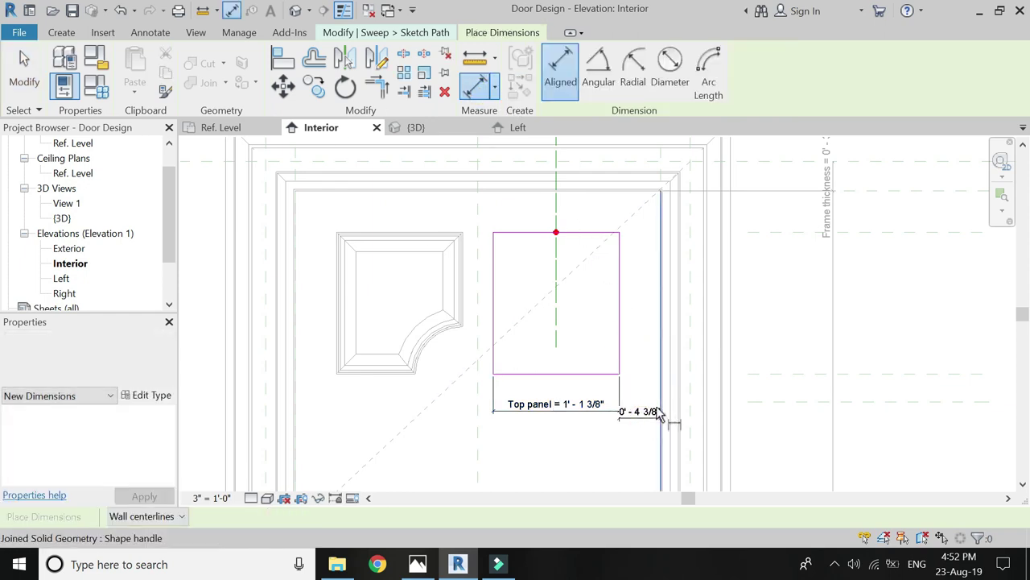
key("Escape")
key("Escape")
scroll(594, 266, "down", 1)
scroll(609, 410, "down", 2)
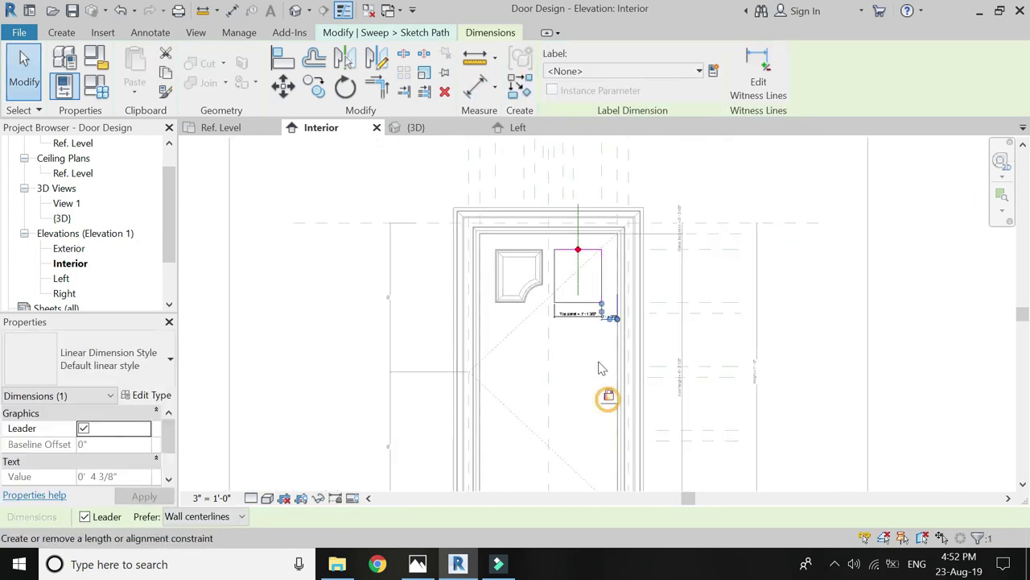
key("Escape")
scroll(597, 359, "up", 1)
scroll(568, 352, "up", 1)
scroll(561, 194, "up", 1)
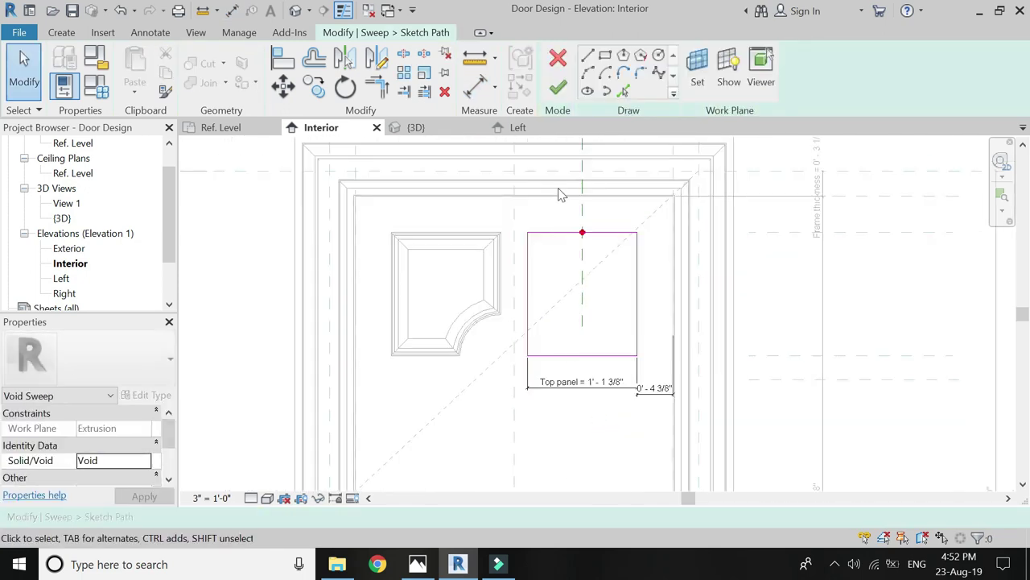
Step: Finish the rectangular path and select the sweep profile in the 3D view
left_click(558, 91)
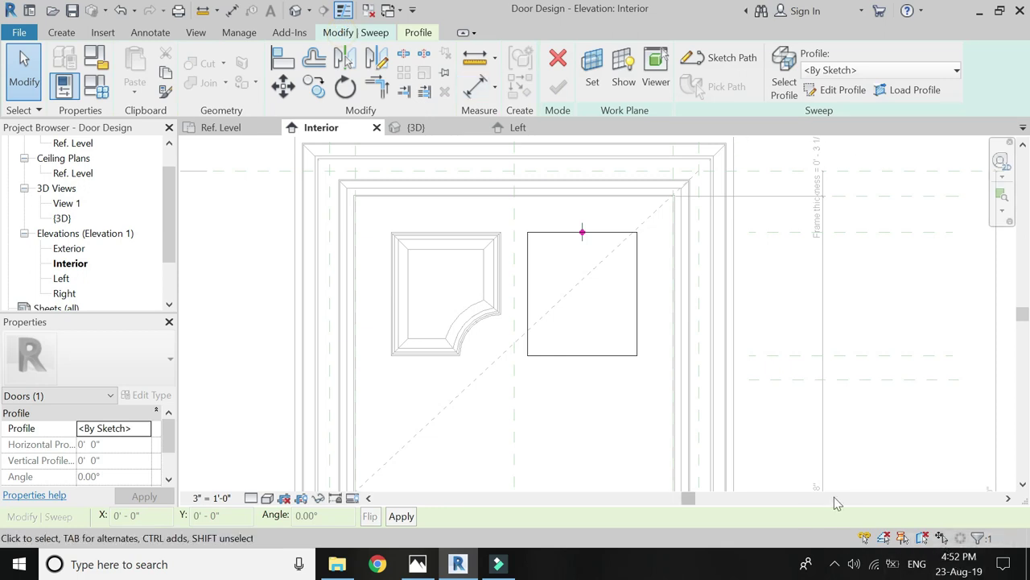
left_click(412, 127)
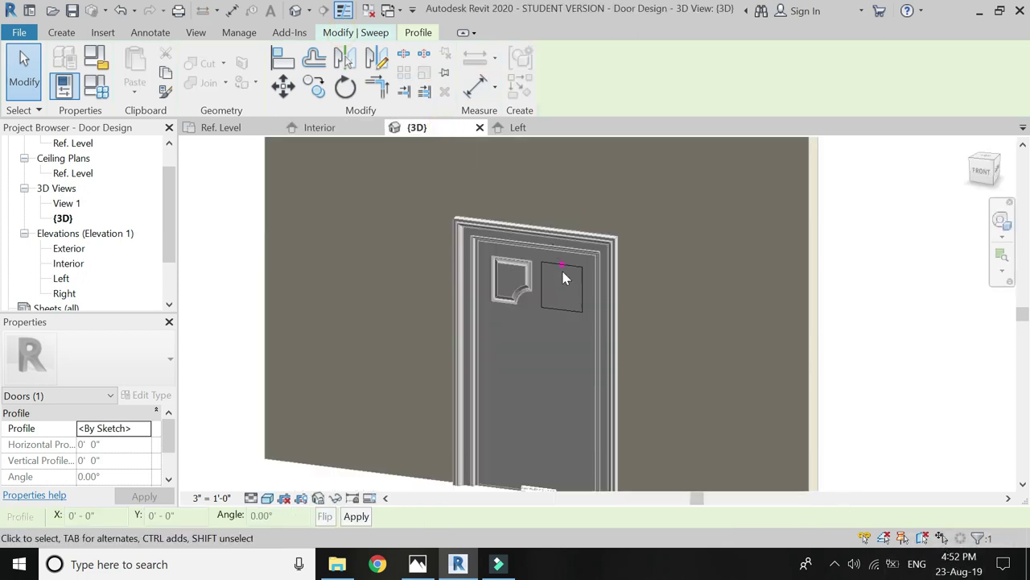
scroll(567, 268, "up", 5)
left_click(983, 159)
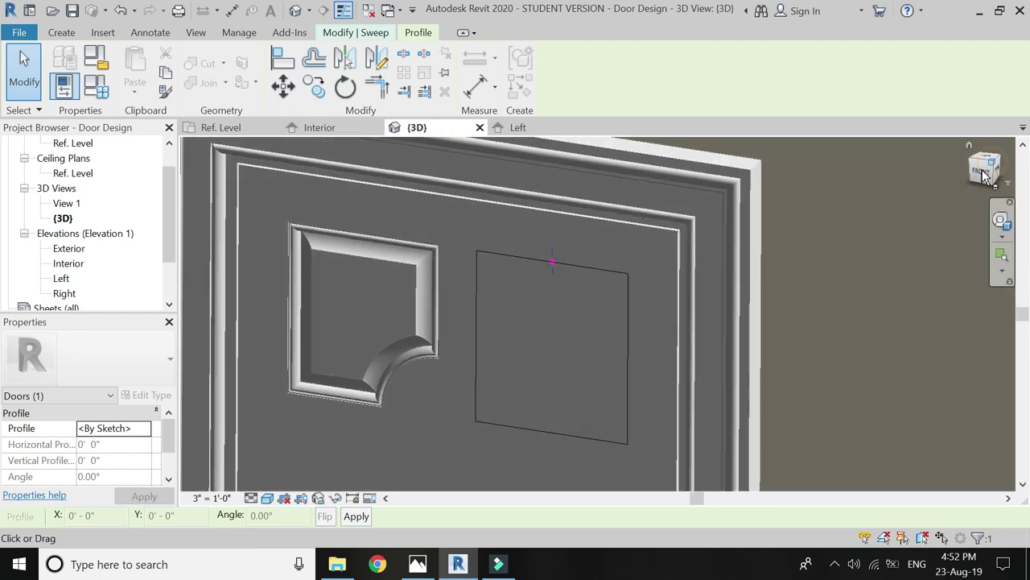
left_click(554, 336)
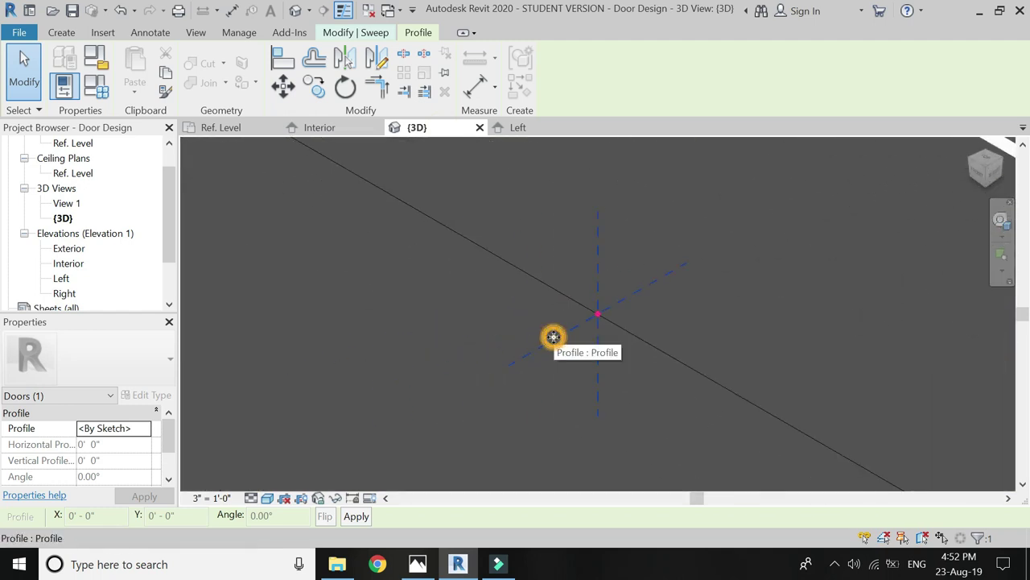
Step: Assign the flipped Panel section profile and finish the top-right panel sweep
left_click(825, 71)
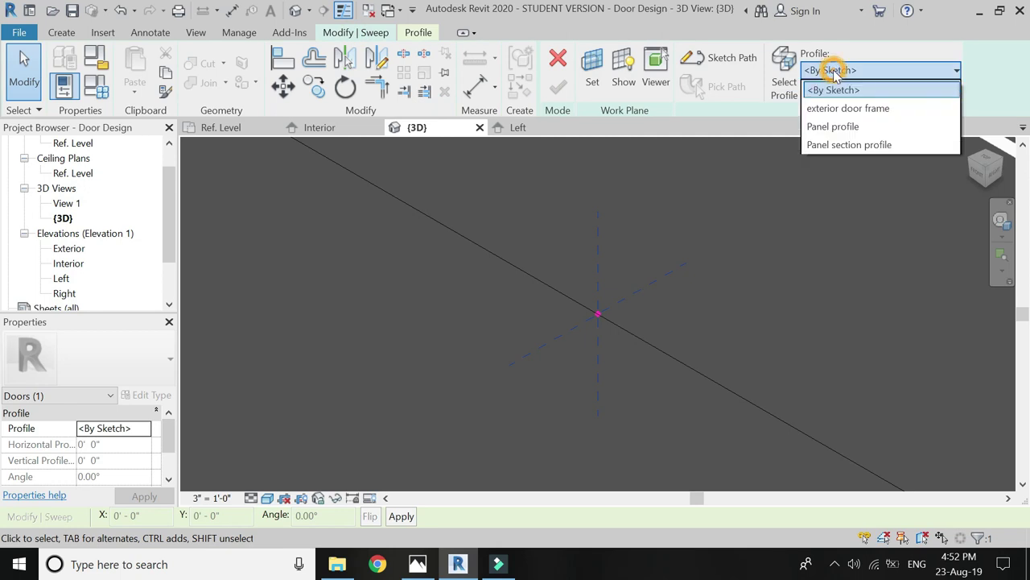
left_click(845, 142)
left_click(371, 516)
left_click(558, 86)
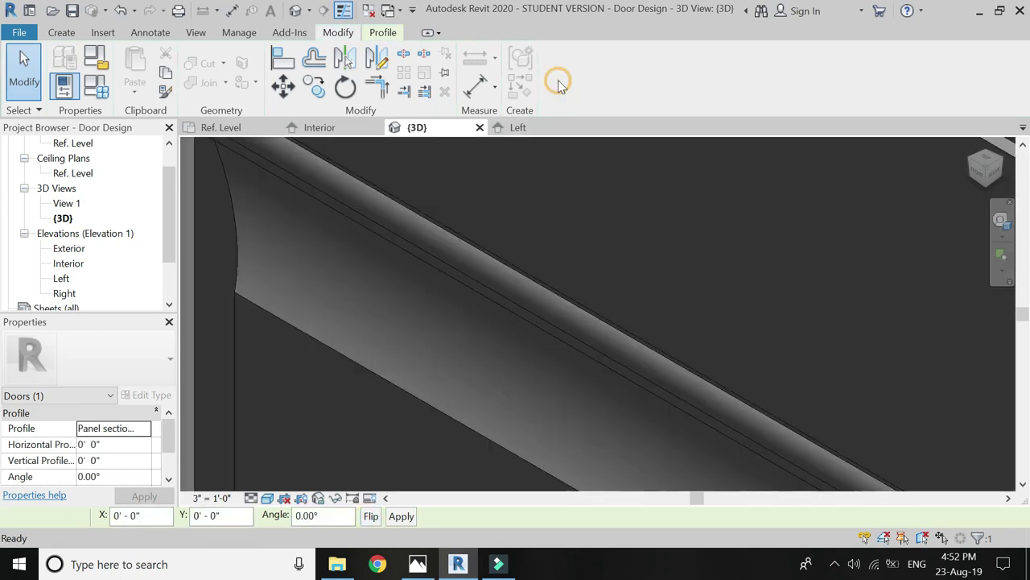
scroll(620, 219, "down", 5)
key("Escape")
scroll(623, 267, "down", 3)
mouse_move(623, 242)
middle_mouse_down("shift")
mouse_move(575, 299)
mouse_move(587, 277)
middle_mouse_up("shift")
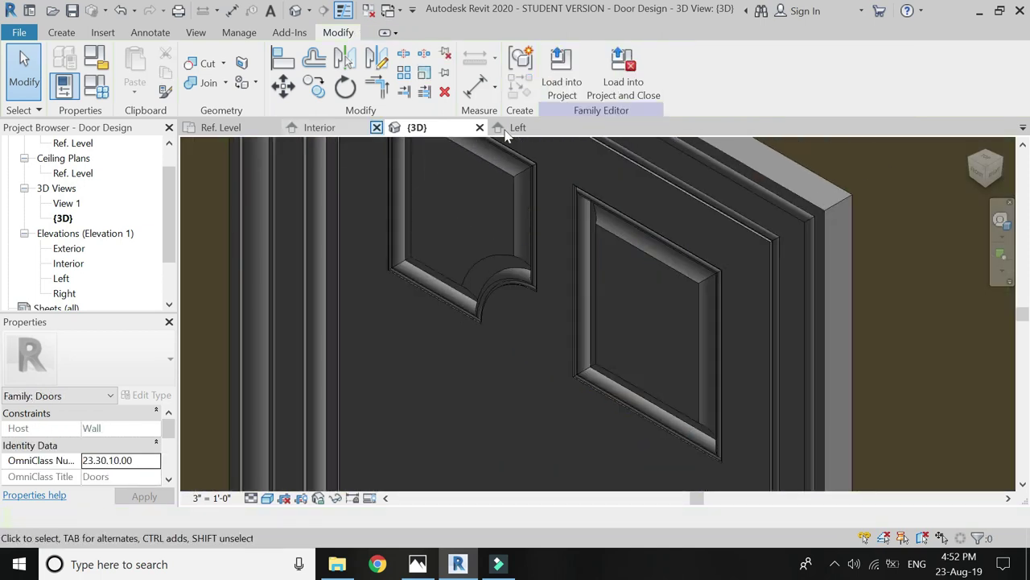
Step: In the Interior elevation, add a quarter arc at the right panel path's lower-left corner
left_click(348, 128)
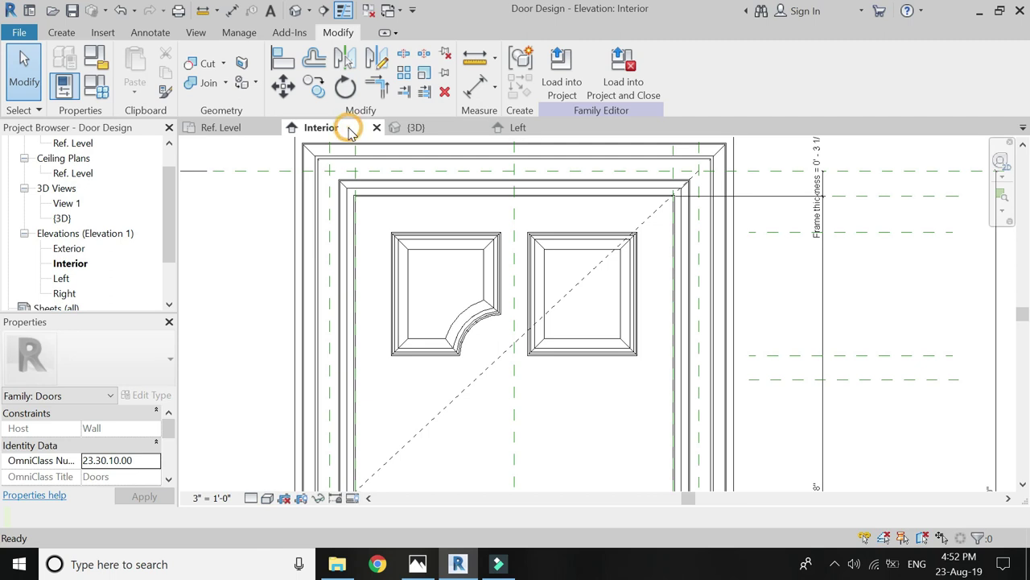
double_click(537, 351)
scroll(537, 346, "up", 3)
double_click(529, 385)
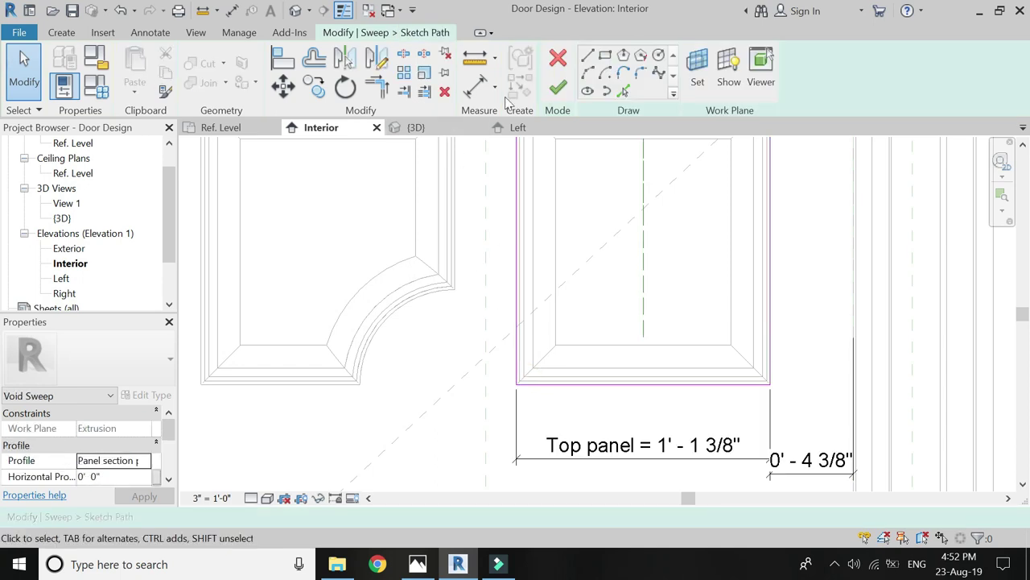
left_click(593, 76)
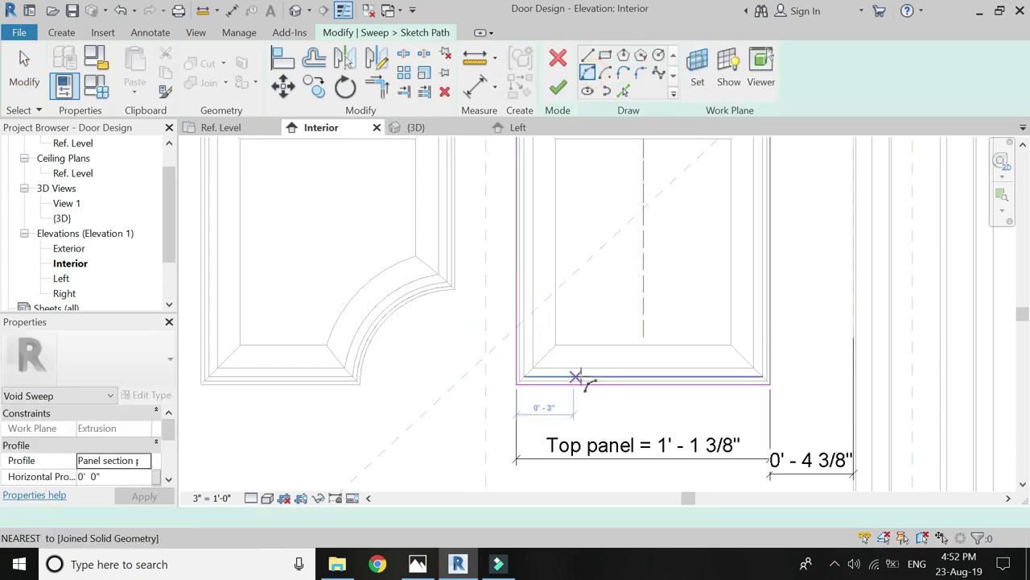
left_click(611, 385)
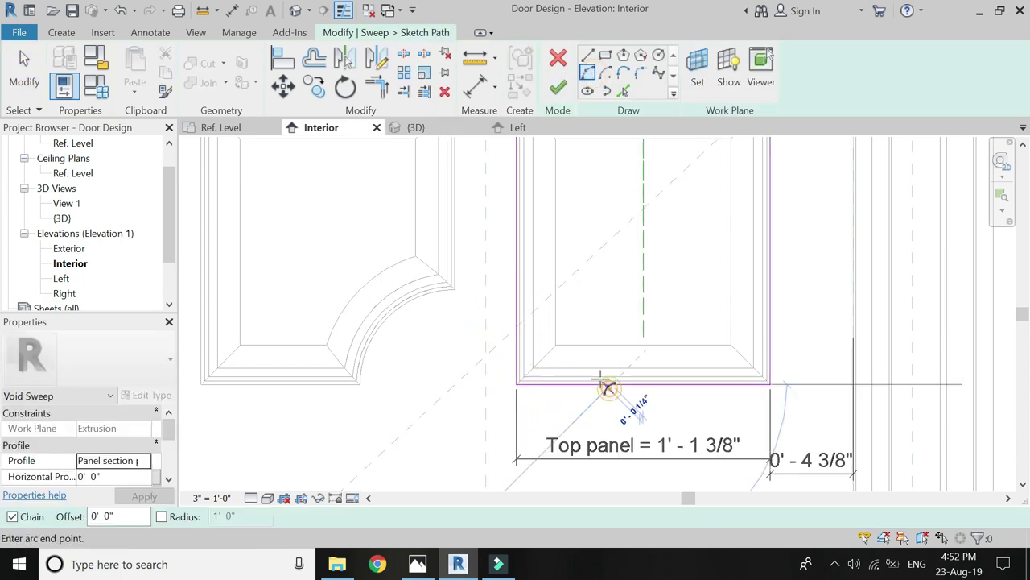
left_click(518, 290)
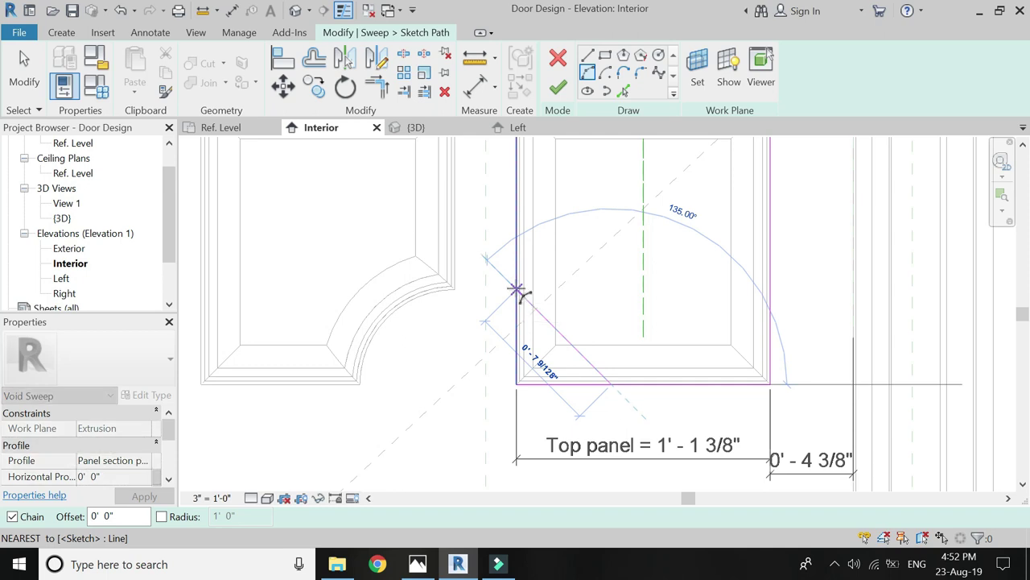
left_click(569, 311)
Step: Trim the bottom line to meet the arc and finish the void sweep
left_click(376, 86)
left_click(587, 314)
left_click(662, 382)
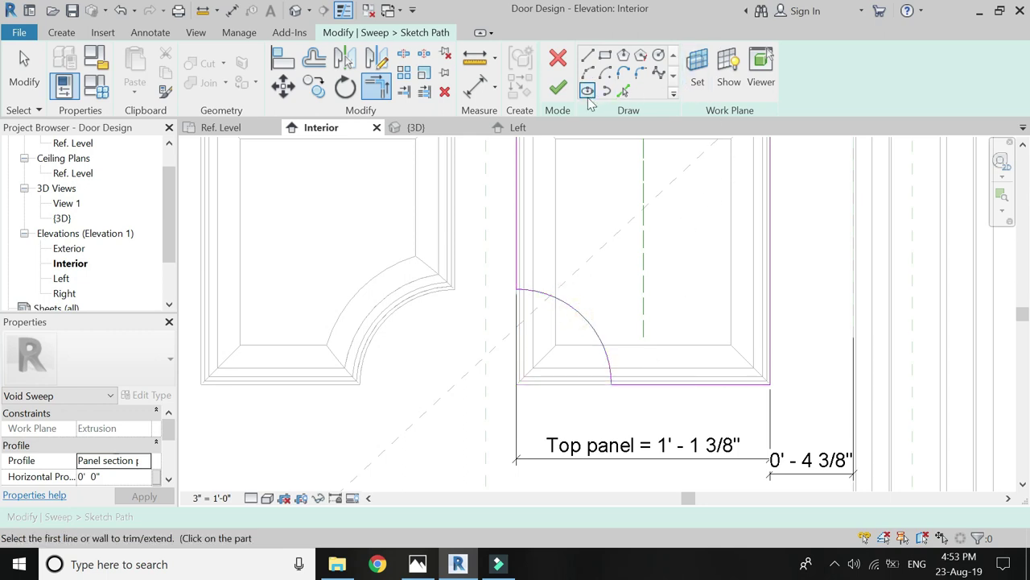
left_click(558, 87)
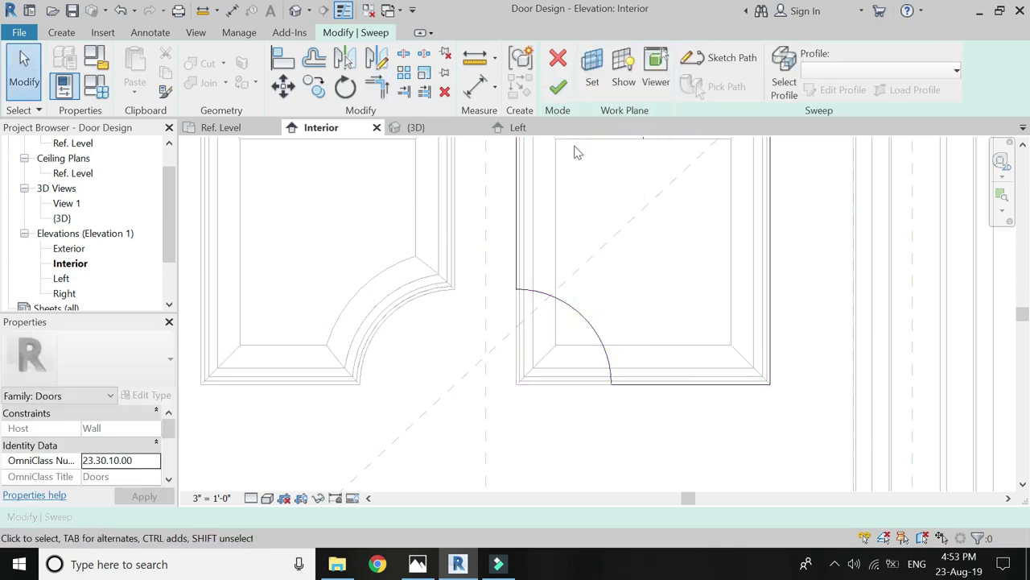
left_click(558, 87)
Step: Start another void sweep path on the vertical reference plane
left_click(229, 92)
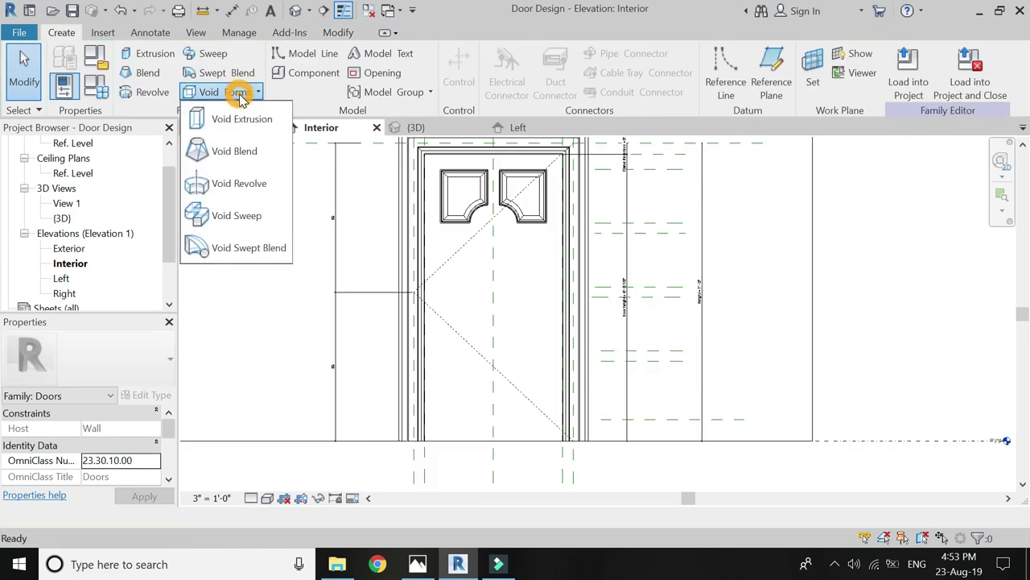
left_click(237, 215)
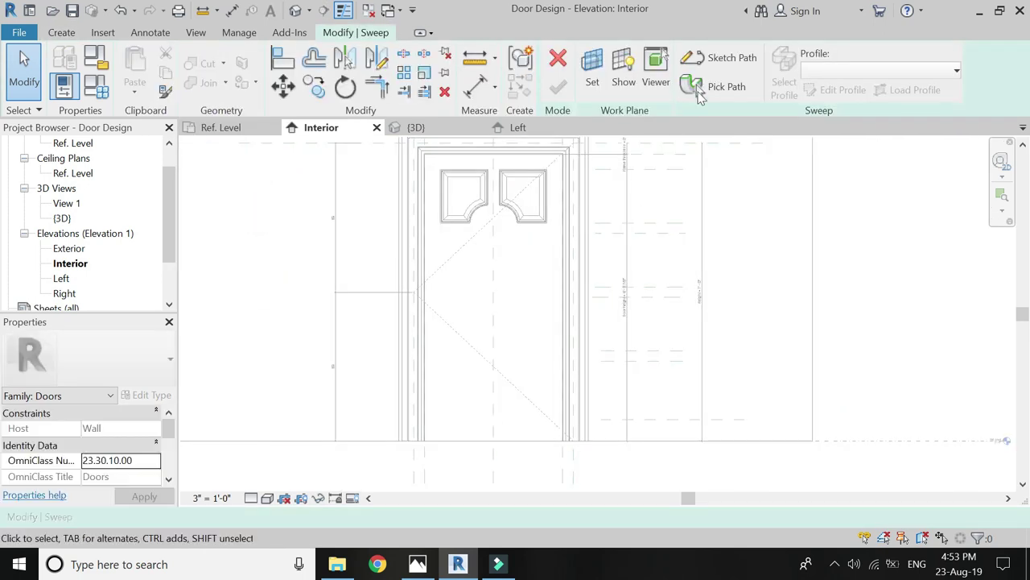
left_click(722, 58)
left_click(695, 69)
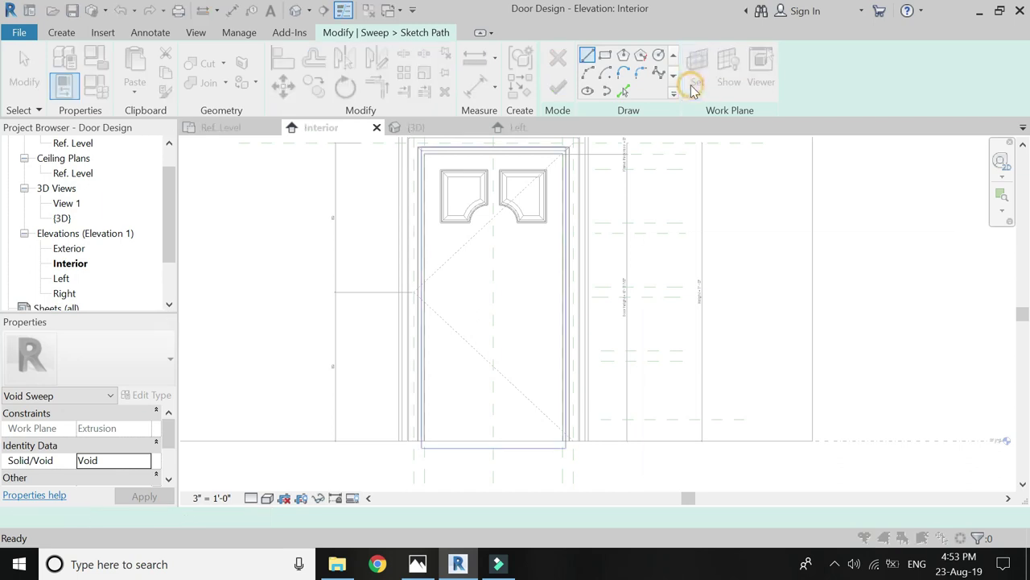
left_click(735, 460)
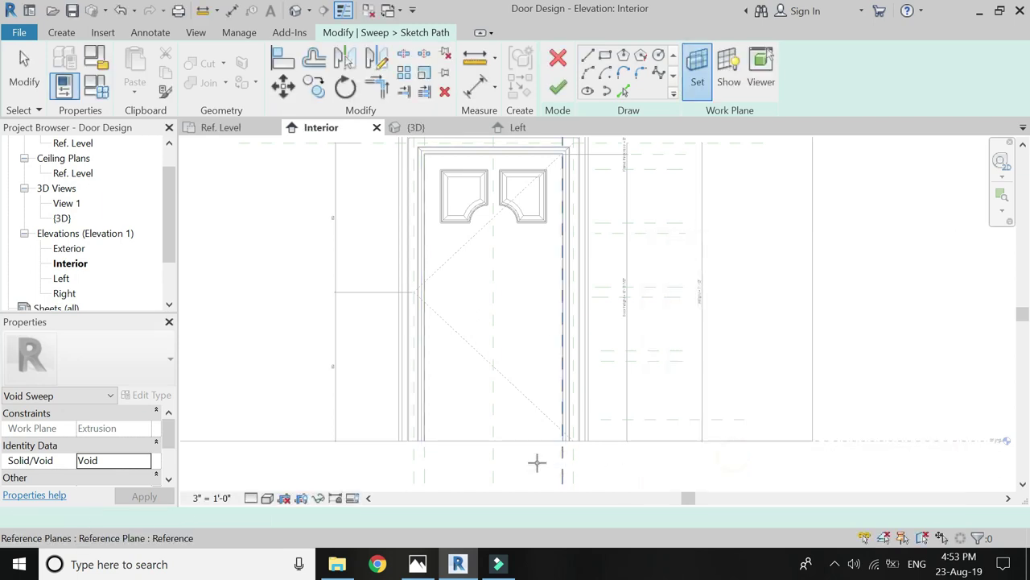
left_click(518, 440)
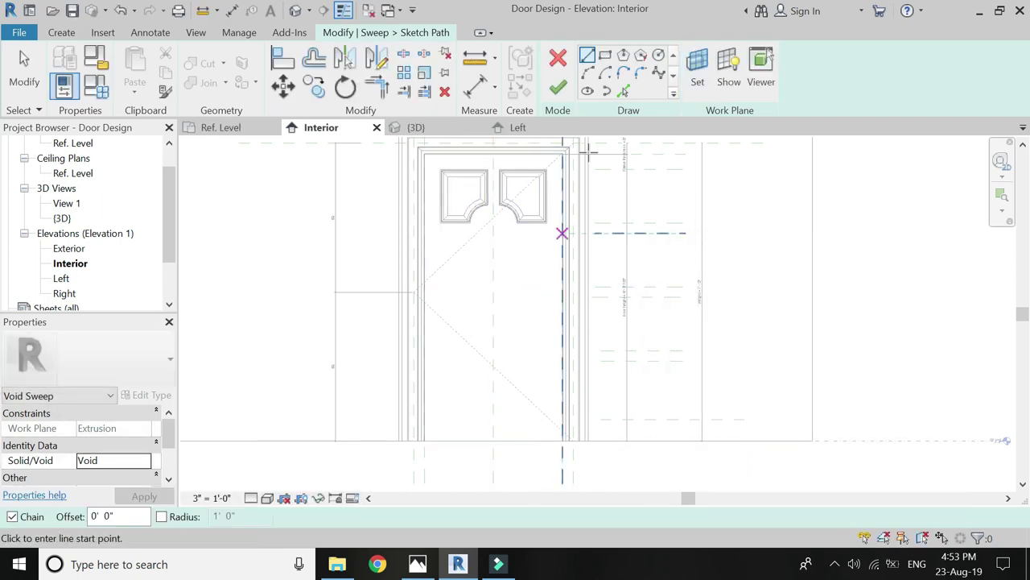
Step: Sketch a tall rectangular path below the top-left panel
left_click(605, 55)
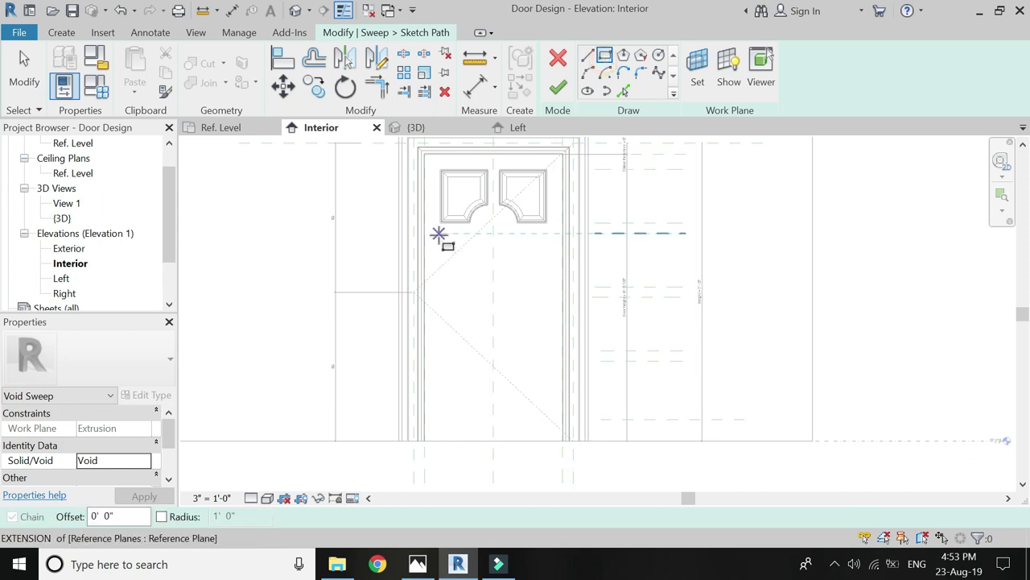
scroll(438, 238, "down", 1)
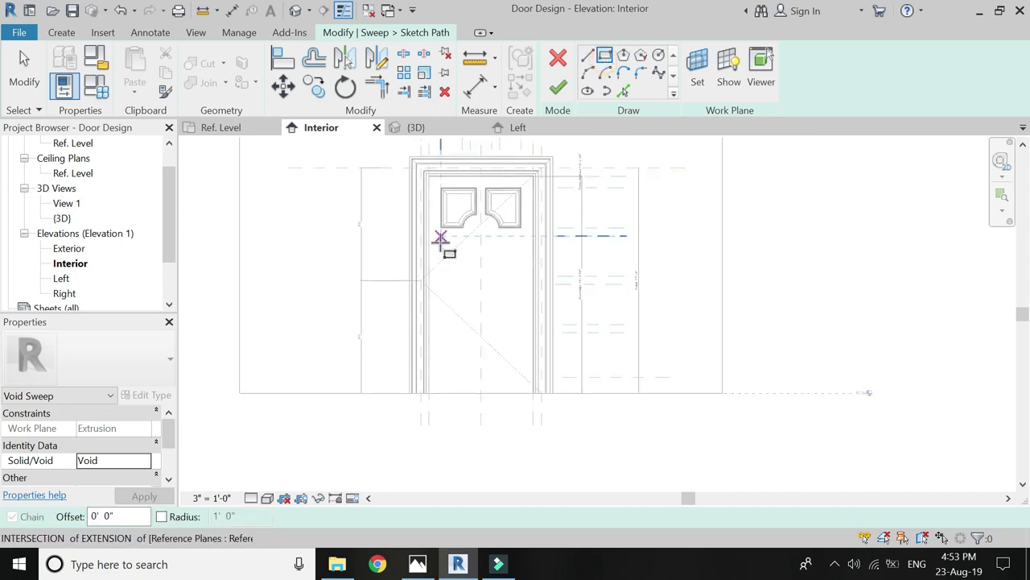
left_click(441, 238)
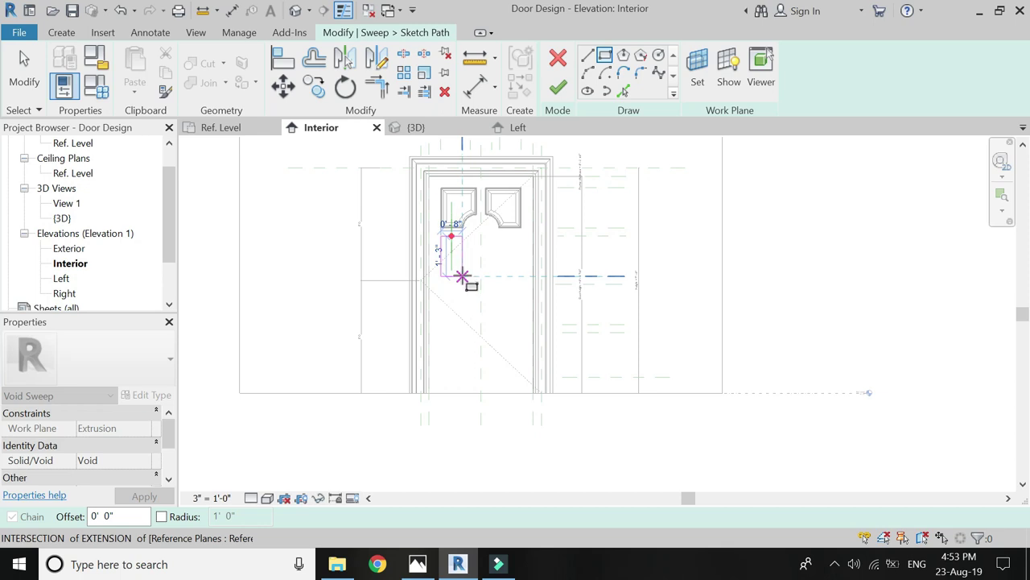
left_click(461, 276)
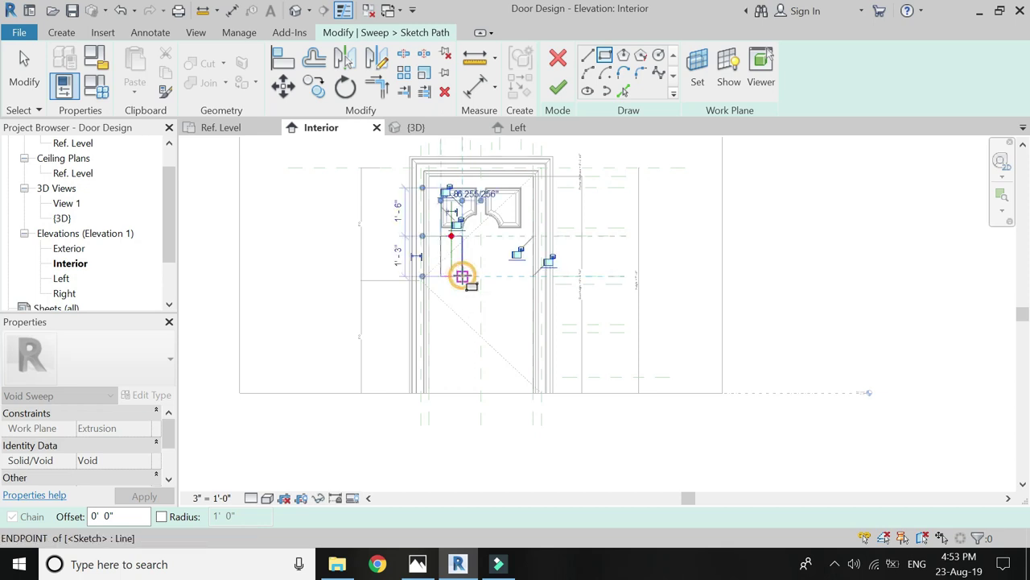
scroll(457, 232, "up", 3)
scroll(456, 234, "up", 2)
left_click(475, 85)
Step: Dimension the rectangle's 4 3/8" edge offset and its 8" width
left_click(392, 352)
left_click(395, 455)
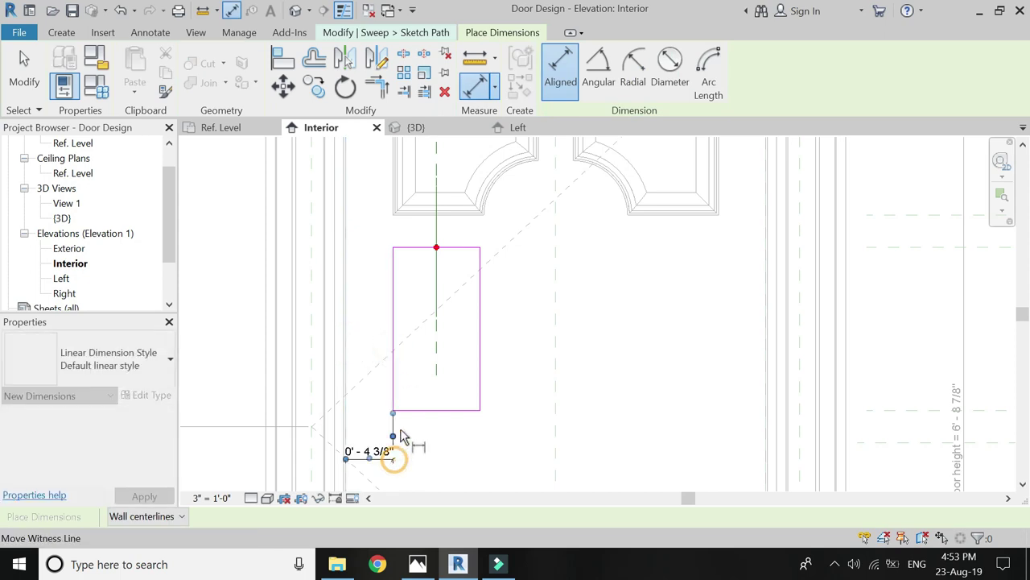
left_click(482, 398)
left_click(448, 465)
scroll(432, 356, "down", 2)
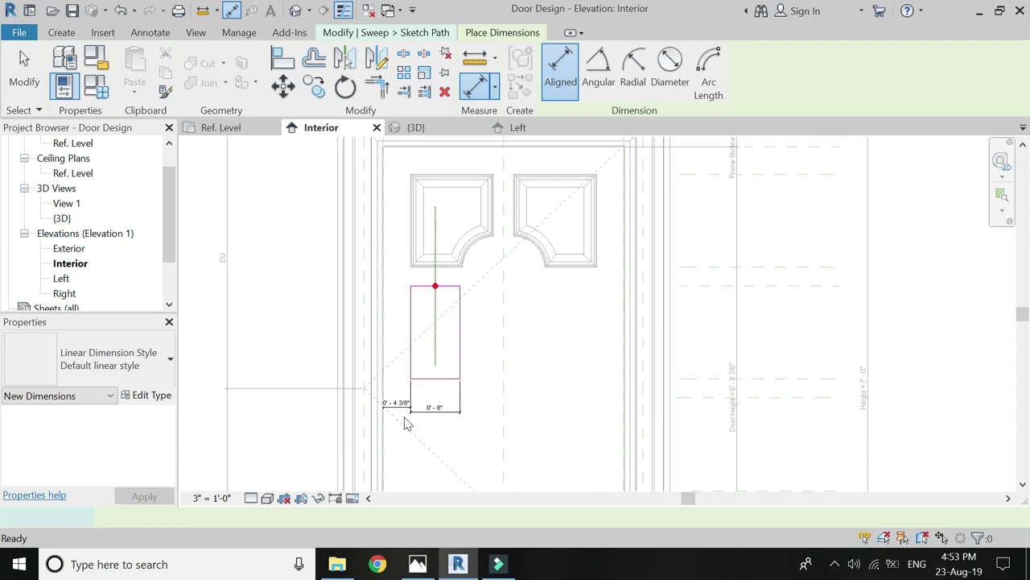
scroll(406, 424, "up", 2)
key("Escape")
key("Escape")
left_click(389, 391)
scroll(383, 305, "down", 2)
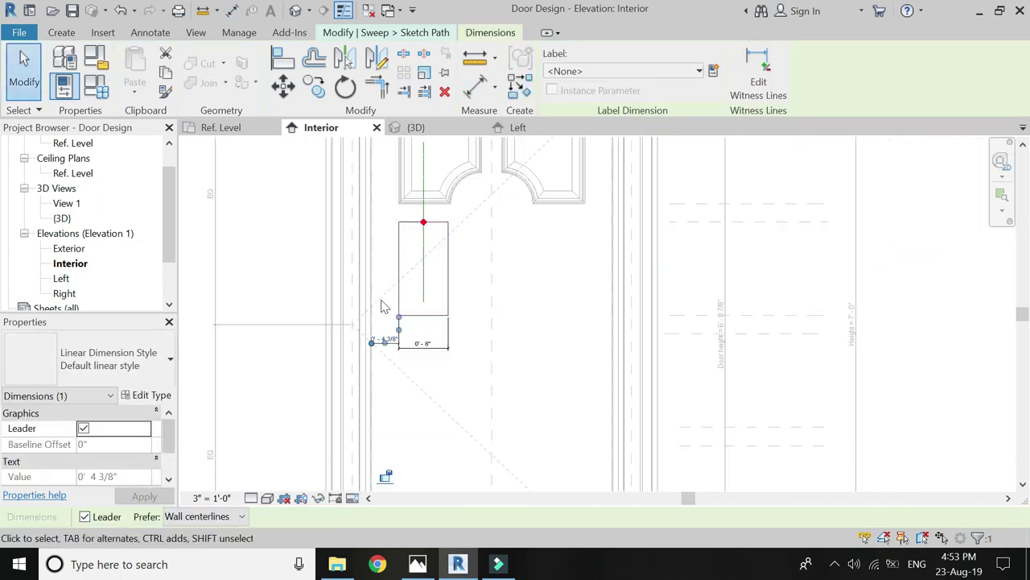
key("Escape")
scroll(433, 362, "up", 2)
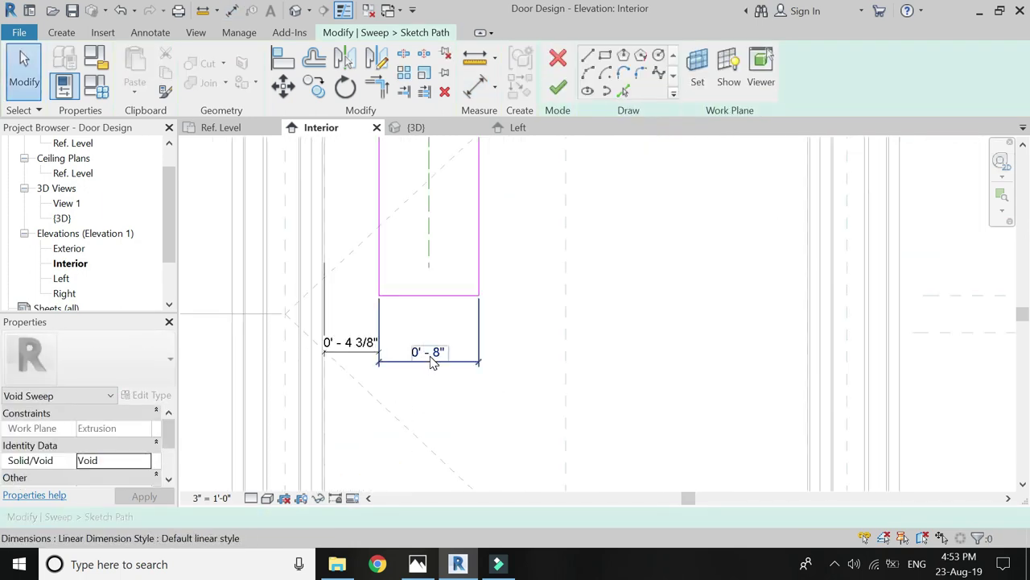
Step: Label the 8" width with a new Rectangular Panel parameter
left_click(432, 362)
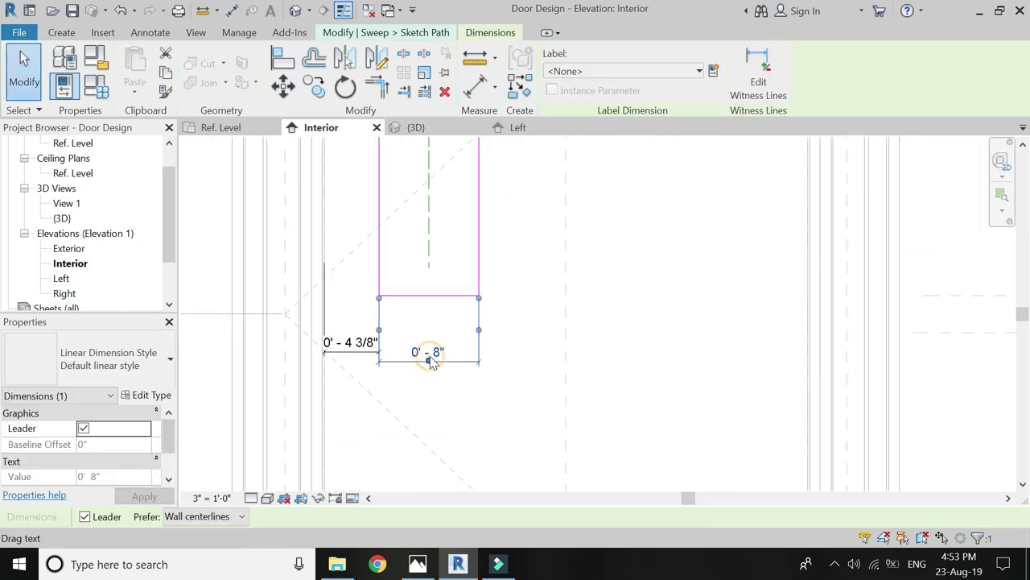
left_click(713, 71)
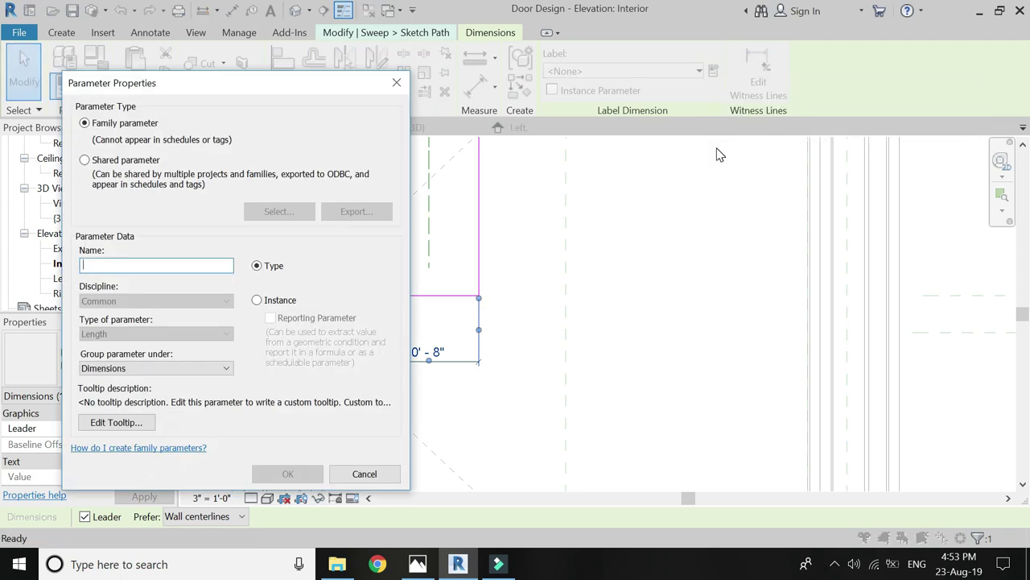
type("Rectang")
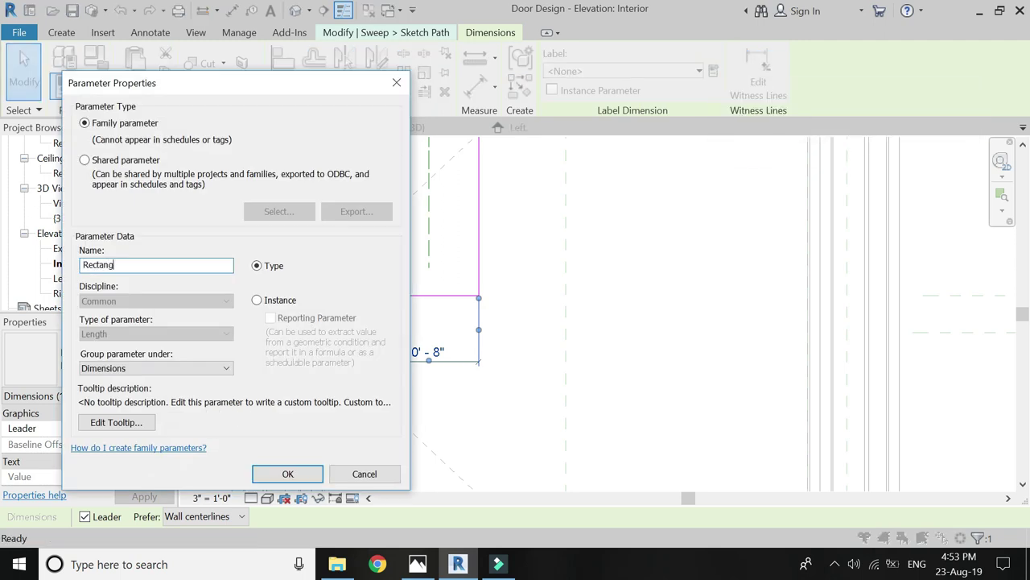
type("lar Panel")
key("Return")
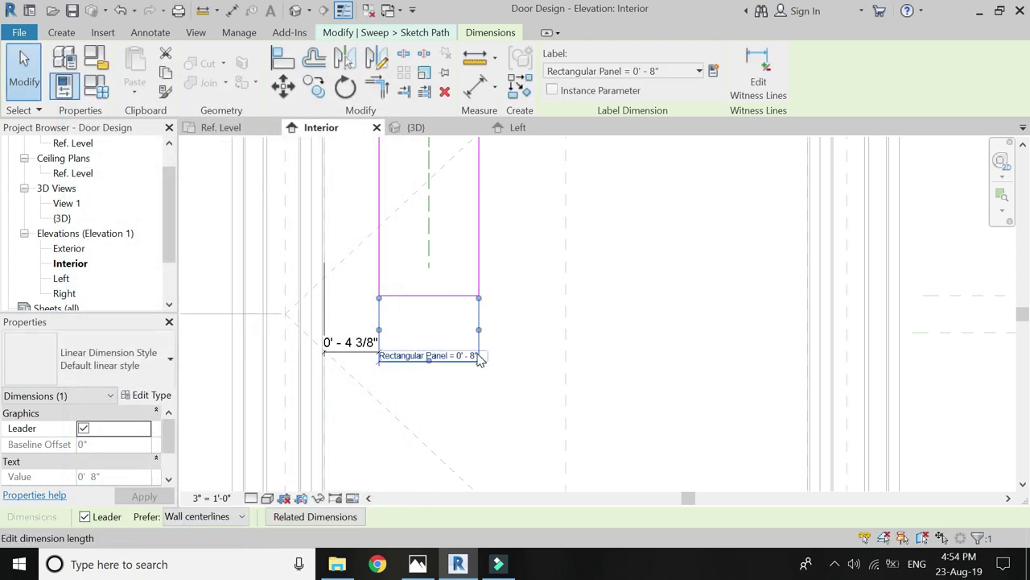
key("Escape")
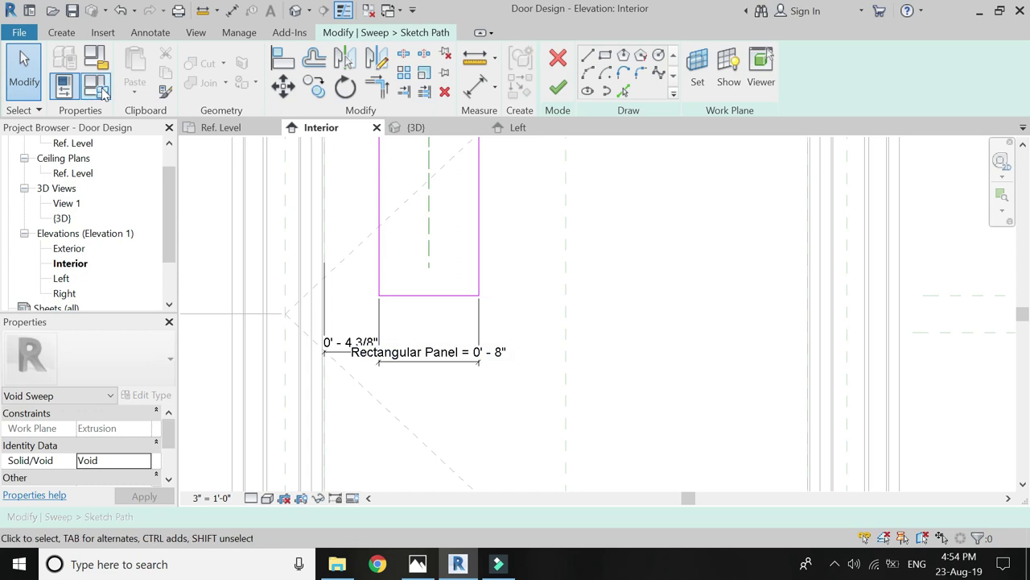
left_click(101, 90)
Step: Set the Rectangular Panel formula to (Door Width − (2×4 3/8" + 2×3"))/3
left_click(419, 173)
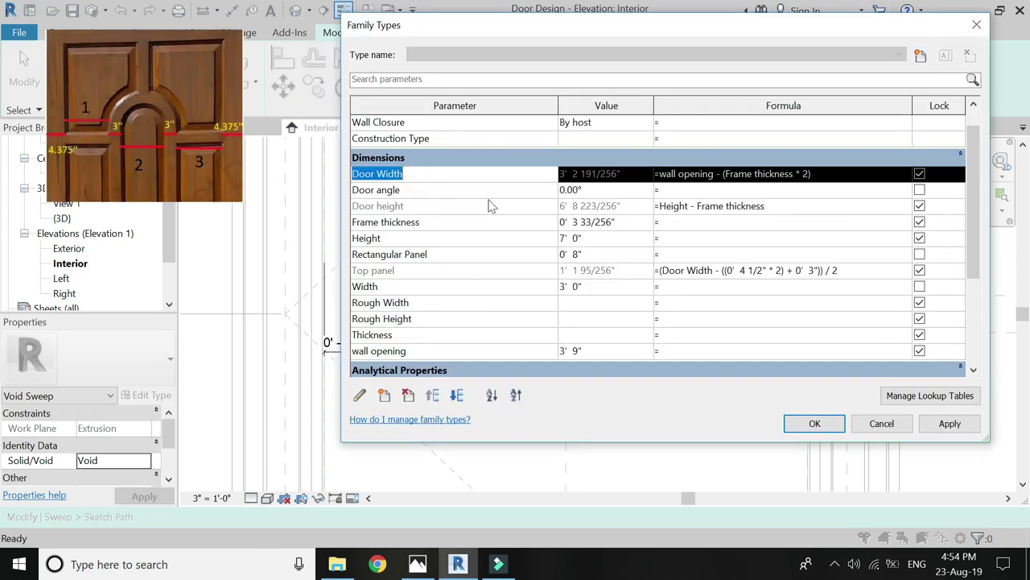
left_click(675, 257)
type("Door Width-((4.375\"*2)+(3\"*2))/3")
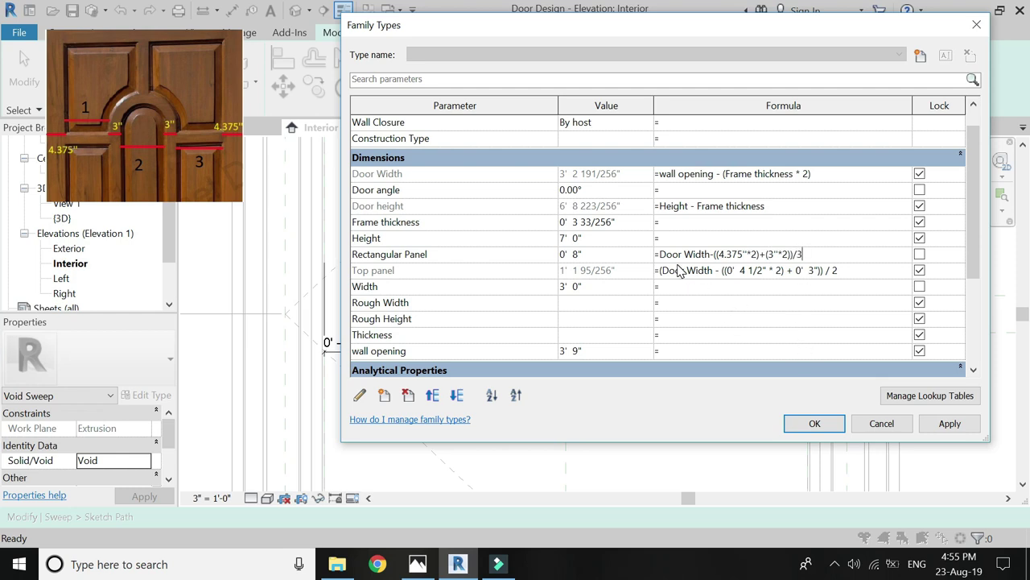
type("(")
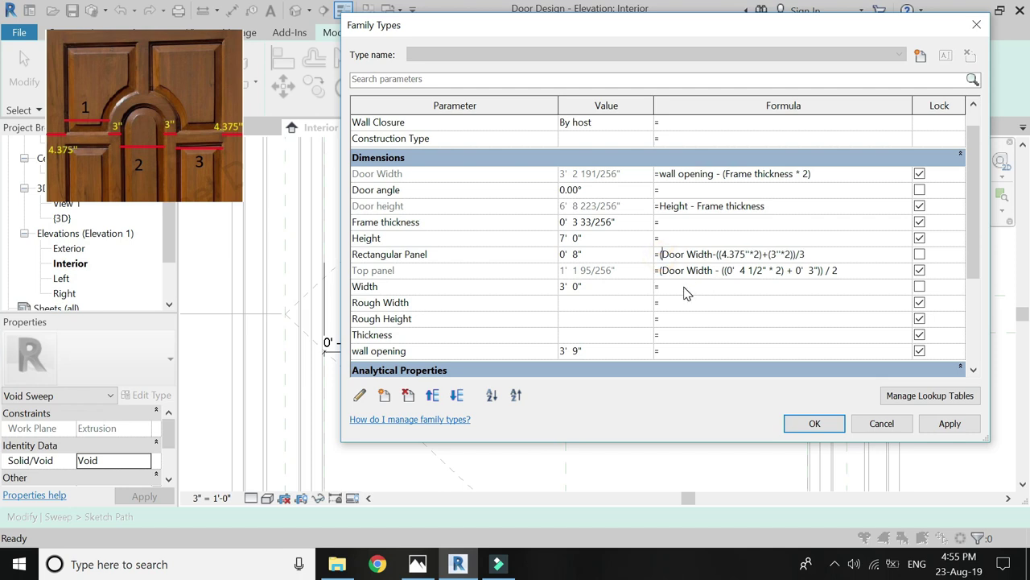
left_click(794, 254)
left_click(813, 423)
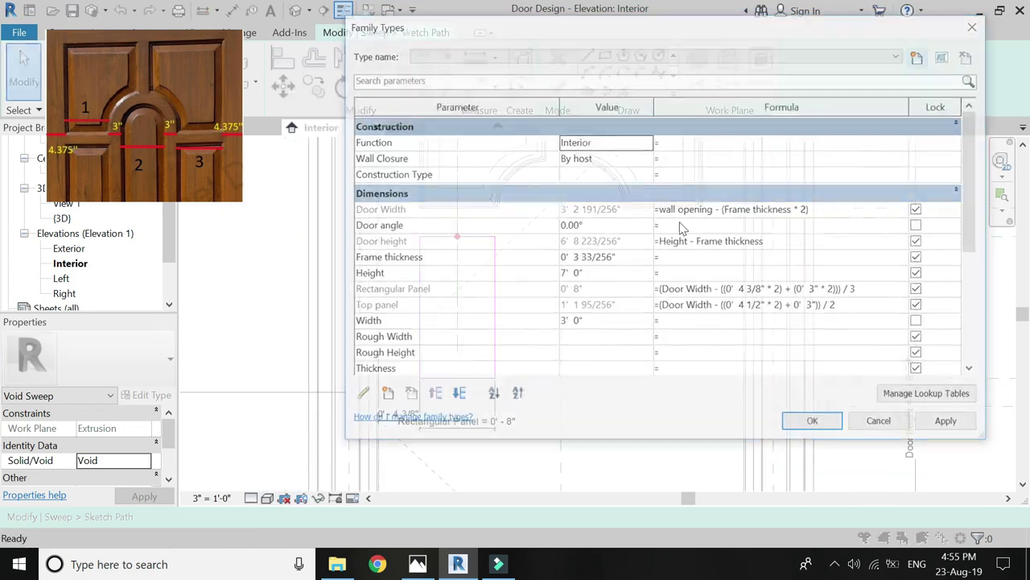
Step: Change the Top panel formula to use 4 3/8" margins and close Family Types
left_click(756, 309)
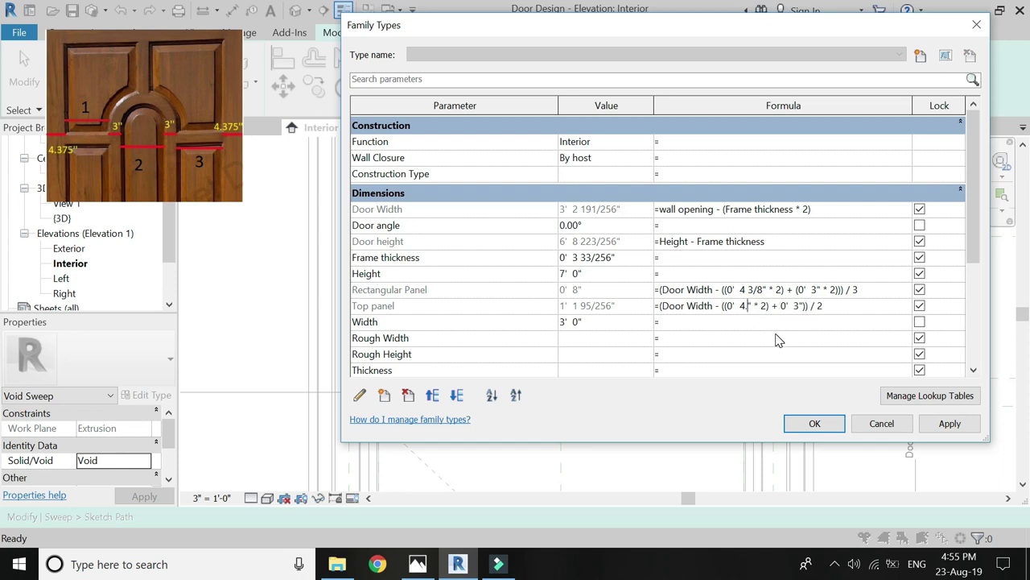
type(".375")
key("Tab")
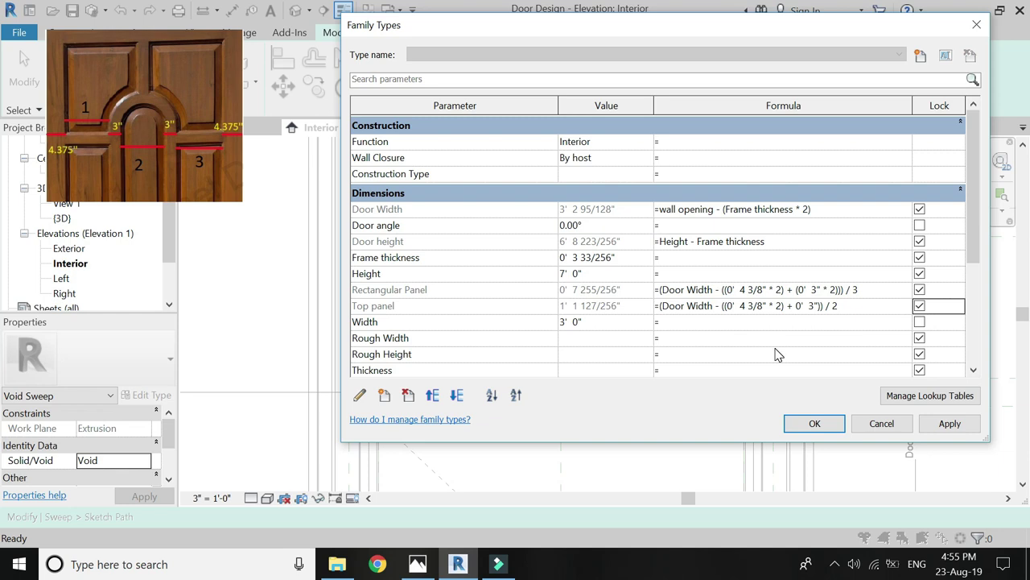
left_click(789, 427)
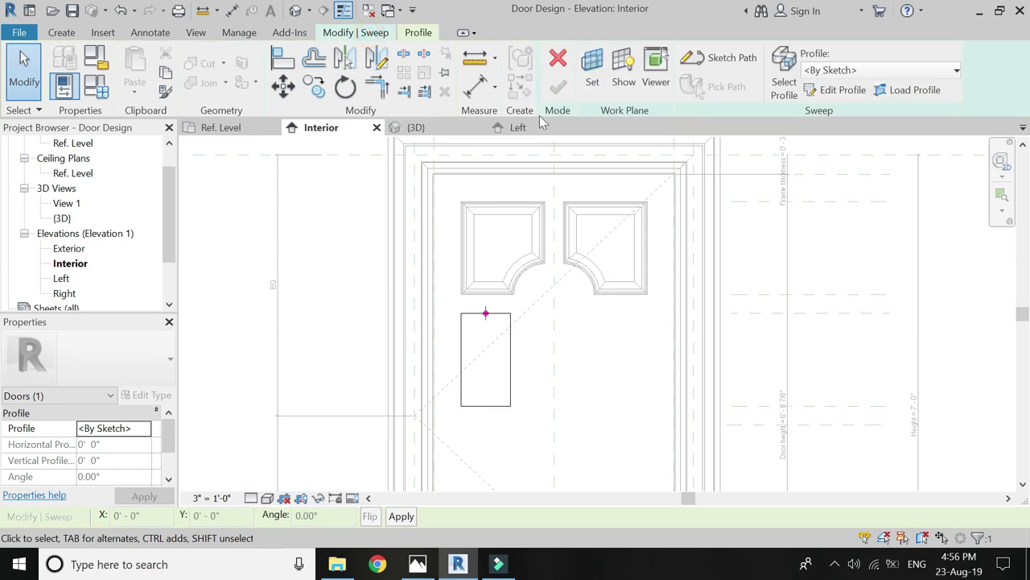
Step: In 3D, give the lower-left rectangular sweep the Panel section profile and finish it
left_click(415, 127)
scroll(425, 345, "up", 2)
scroll(433, 338, "up", 2)
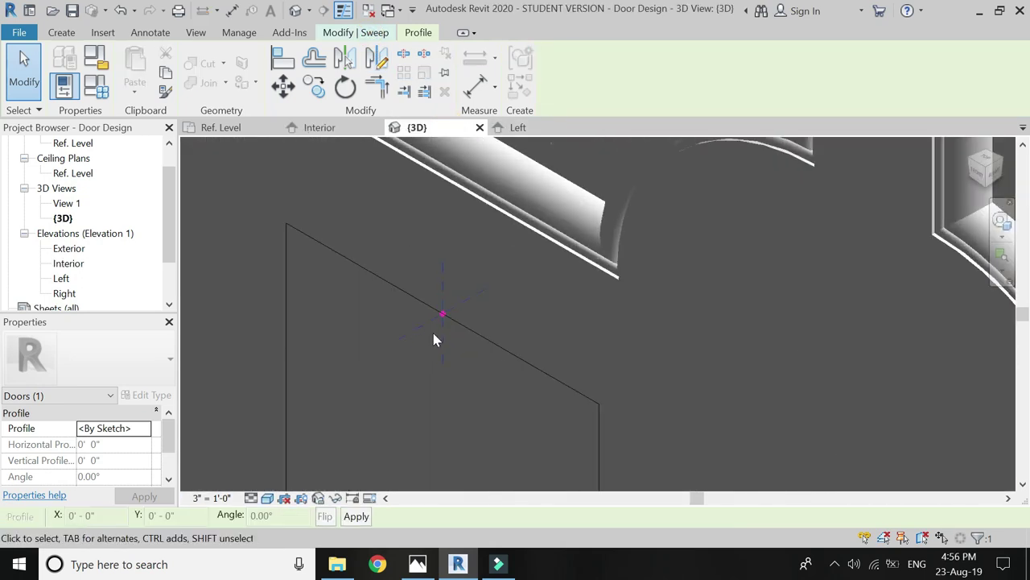
left_click(354, 34)
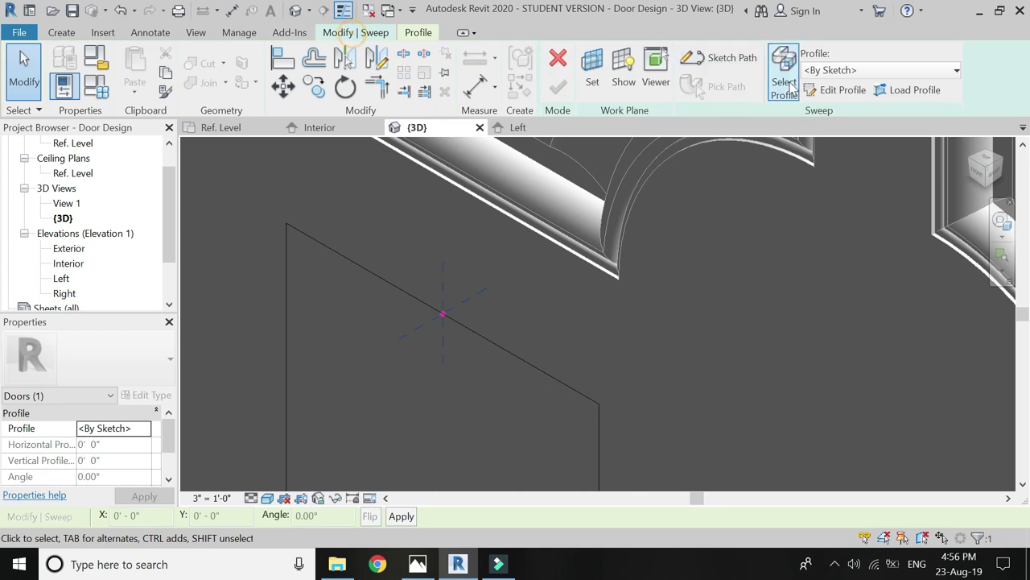
left_click(885, 70)
left_click(845, 142)
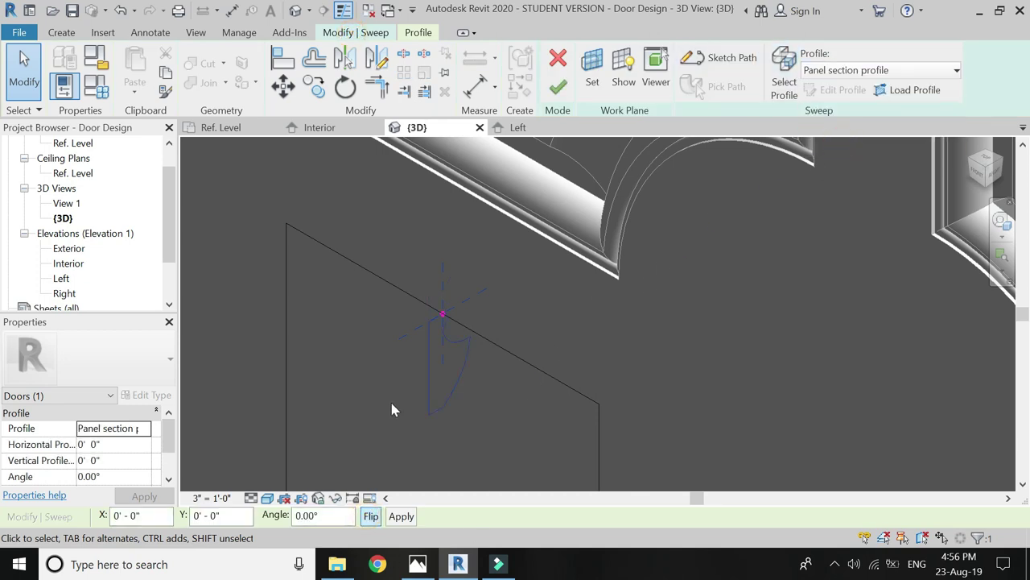
left_click(558, 87)
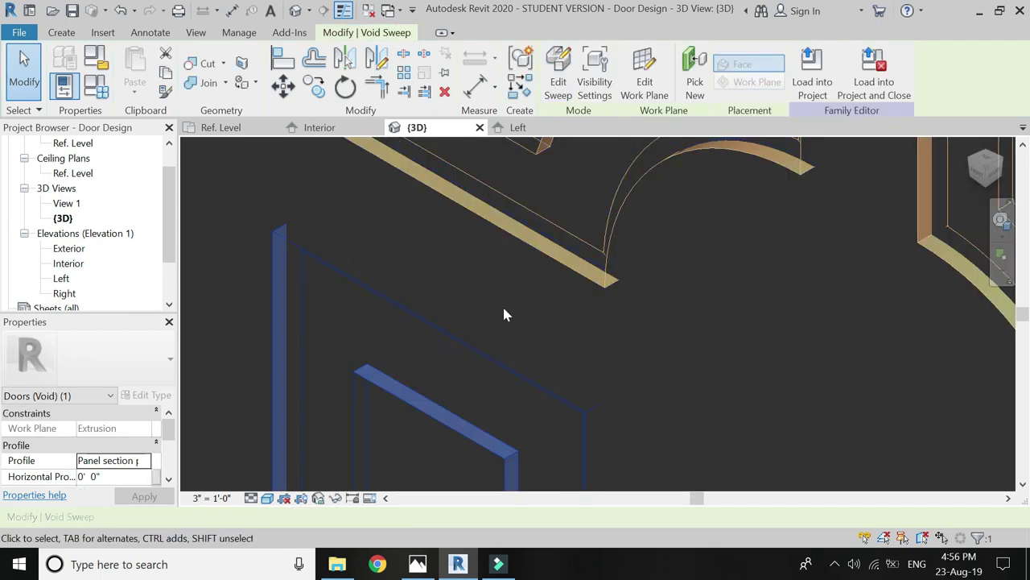
left_click(507, 338)
Step: Flex the door with a 5' 0" wall opening, then cancel the change
left_click(345, 128)
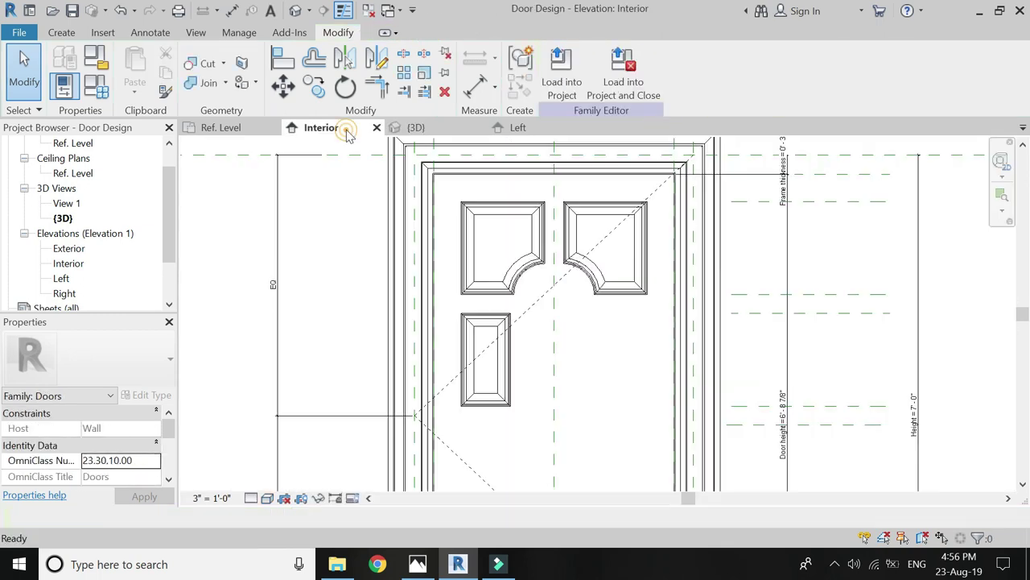
scroll(481, 346, "down", 1)
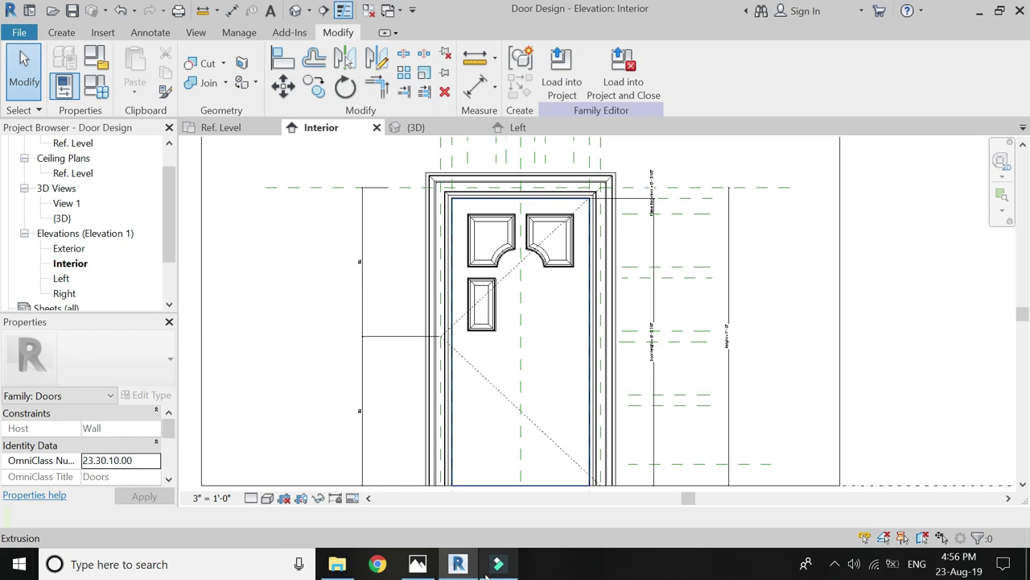
left_click(96, 64)
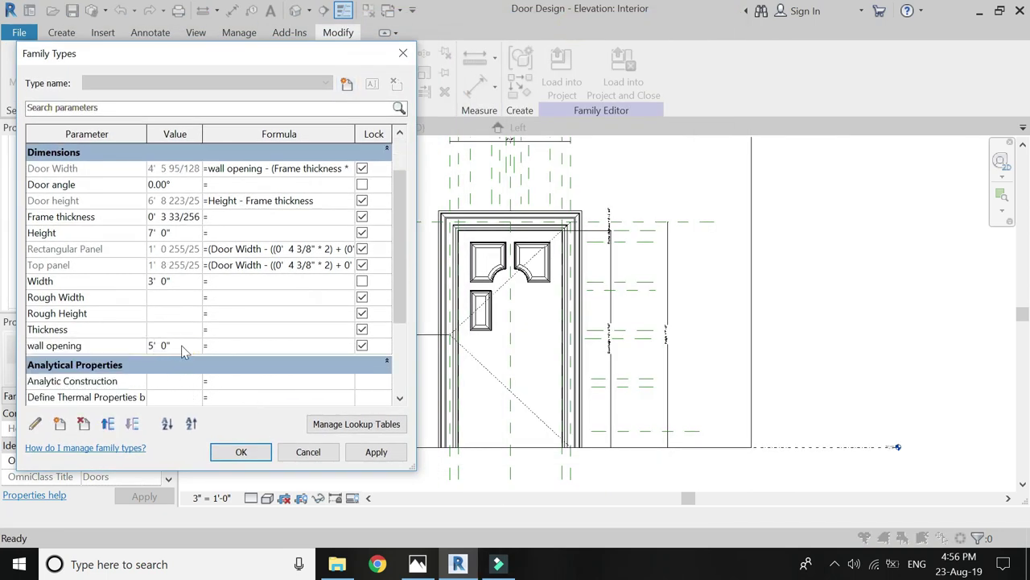
left_click(360, 453)
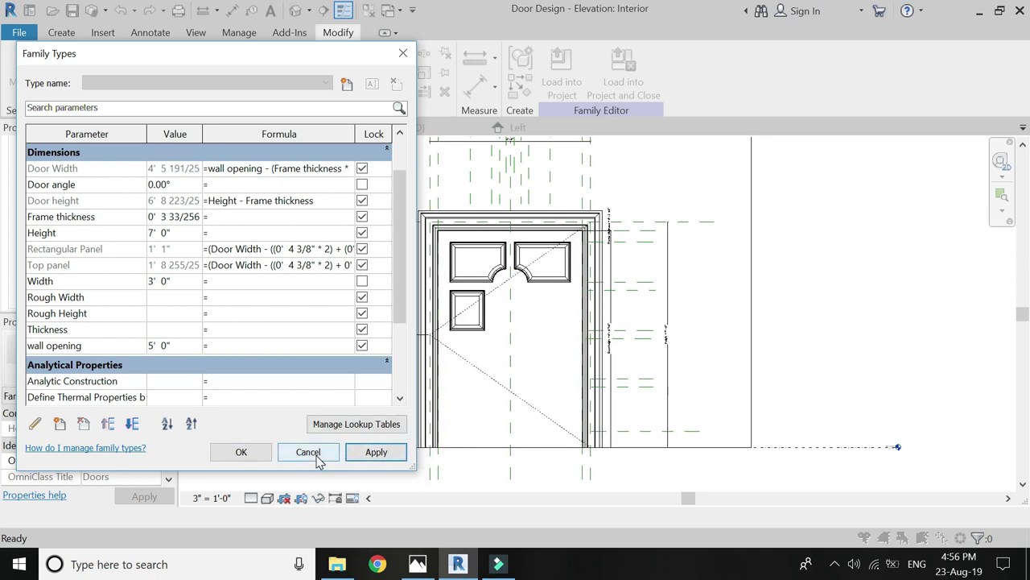
left_click(308, 452)
Step: Start a new void sweep with its path sketched on the Ref. Level work plane
left_click(61, 32)
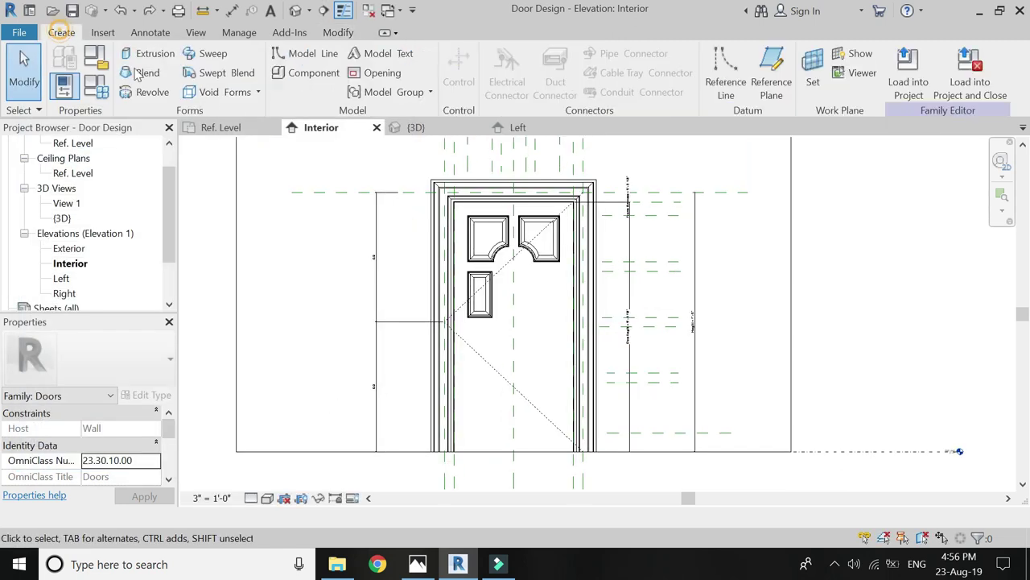
left_click(216, 92)
left_click(236, 215)
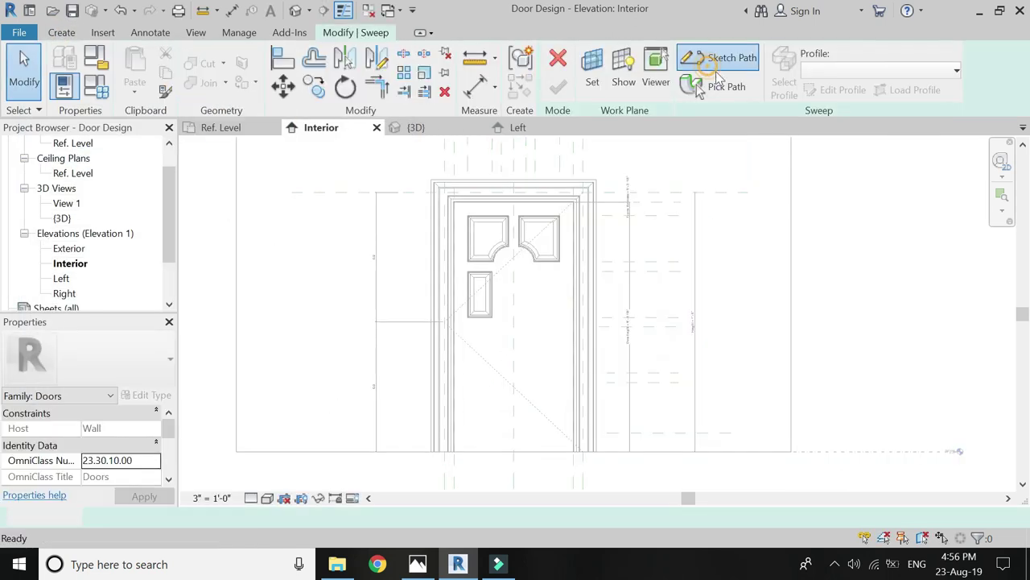
left_click(729, 58)
left_click(697, 68)
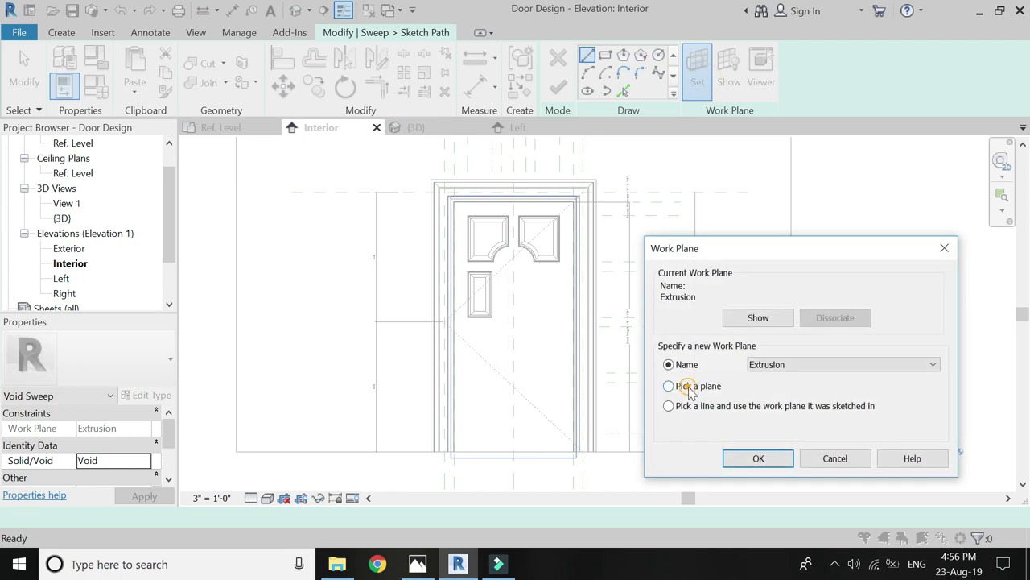
left_click(742, 458)
left_click(522, 451)
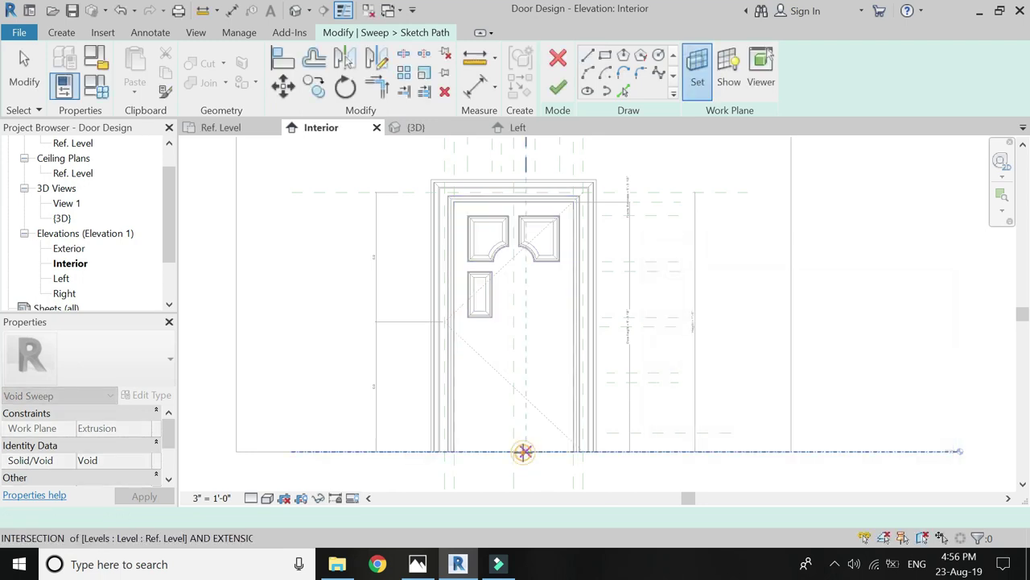
Step: Draw the path rectangle below the right top panel and dimension its 8" width and 4 3/8" gap
left_click(605, 55)
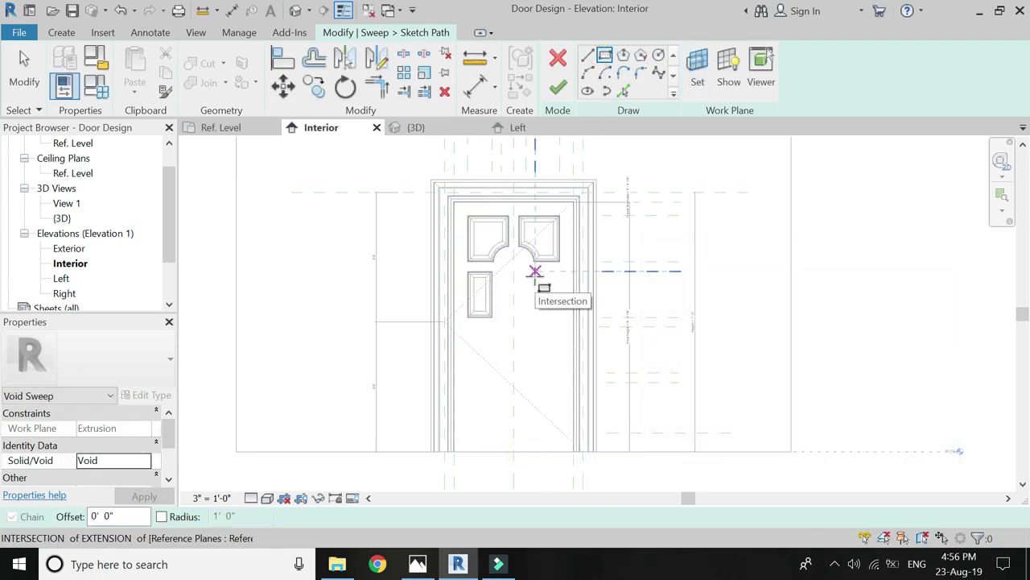
left_click(535, 271)
left_click(560, 316)
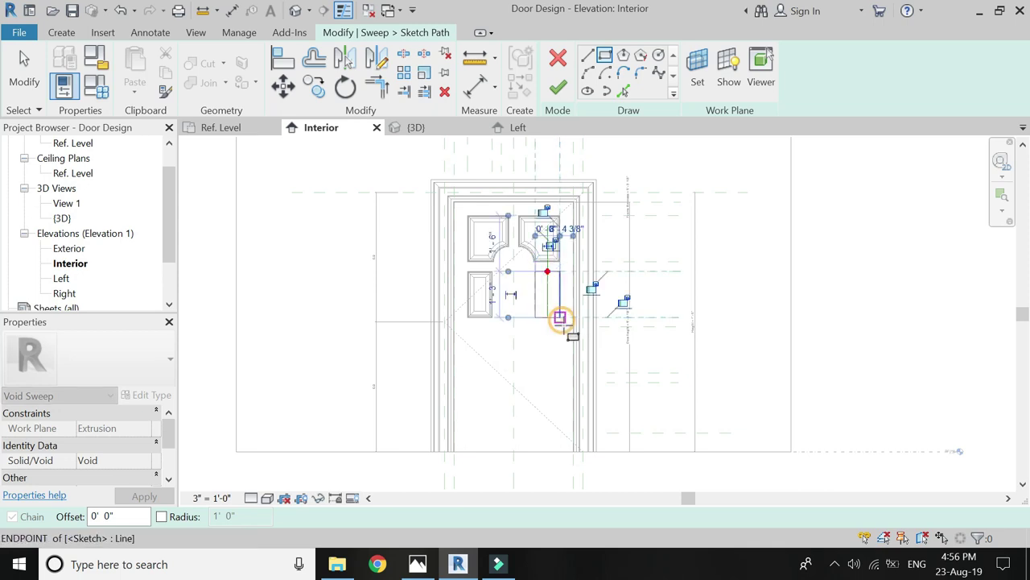
left_click(475, 86)
scroll(545, 302, "up", 3)
left_click(570, 316)
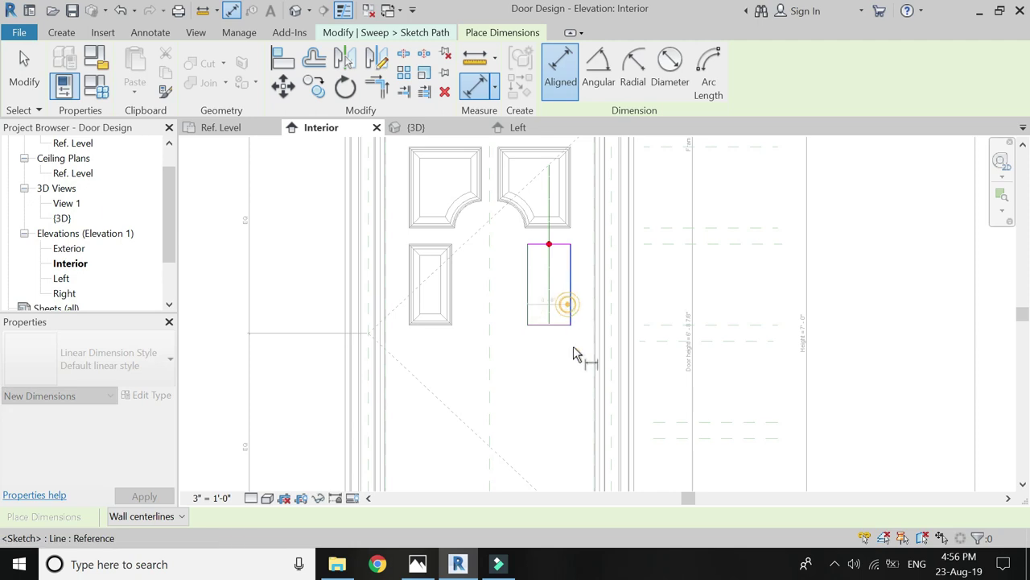
left_click(571, 354)
scroll(573, 320, "up", 2)
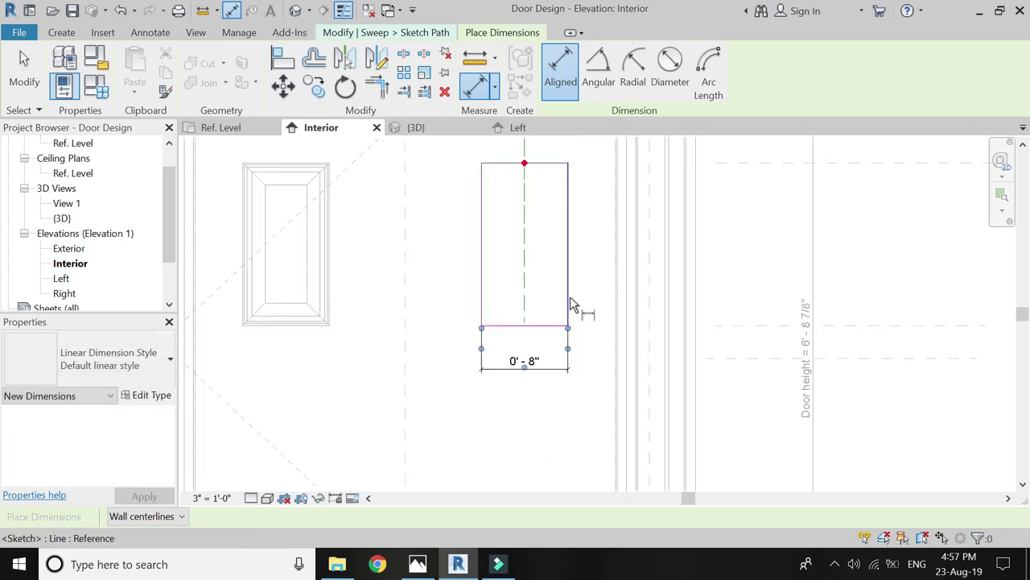
left_click(612, 320)
left_click(604, 370)
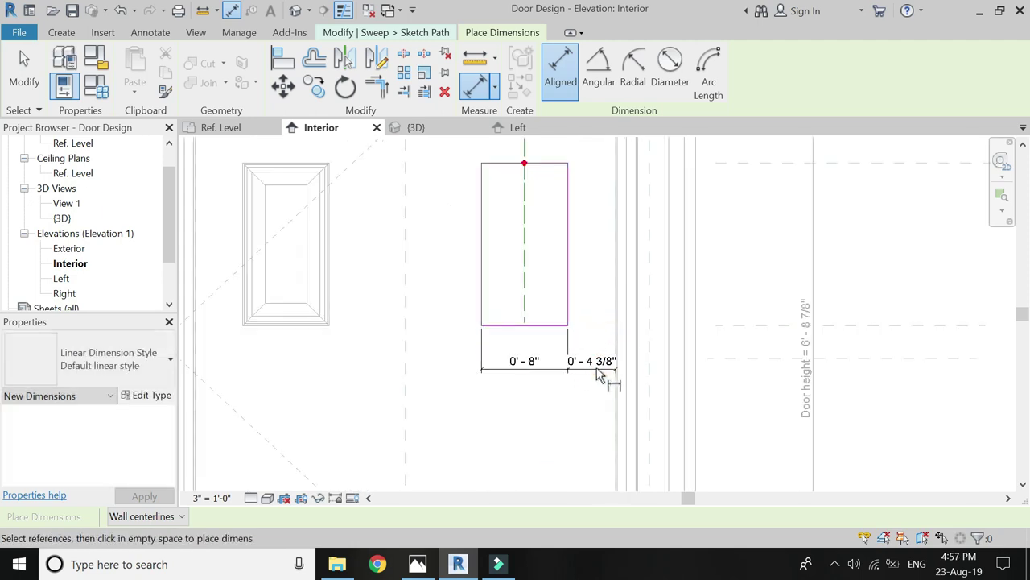
Step: Label the 4 3/8" gap dimension with Rectangular Panel and finish the path
key("Escape")
scroll(581, 261, "down", 2)
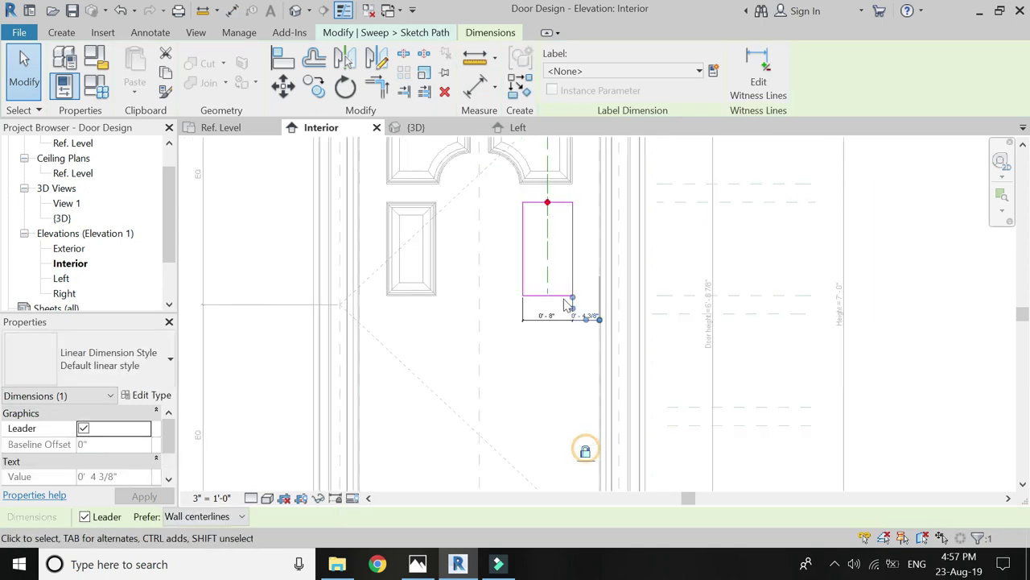
scroll(563, 257, "up", 2)
left_click(563, 89)
left_click(564, 104)
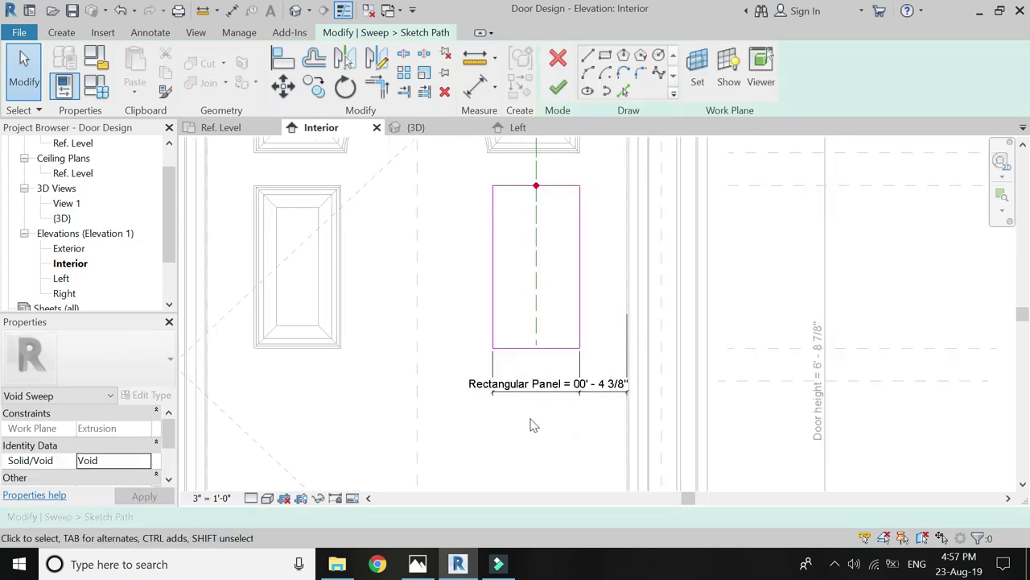
scroll(536, 260, "down", 2)
scroll(547, 209, "up", 2)
left_click(558, 87)
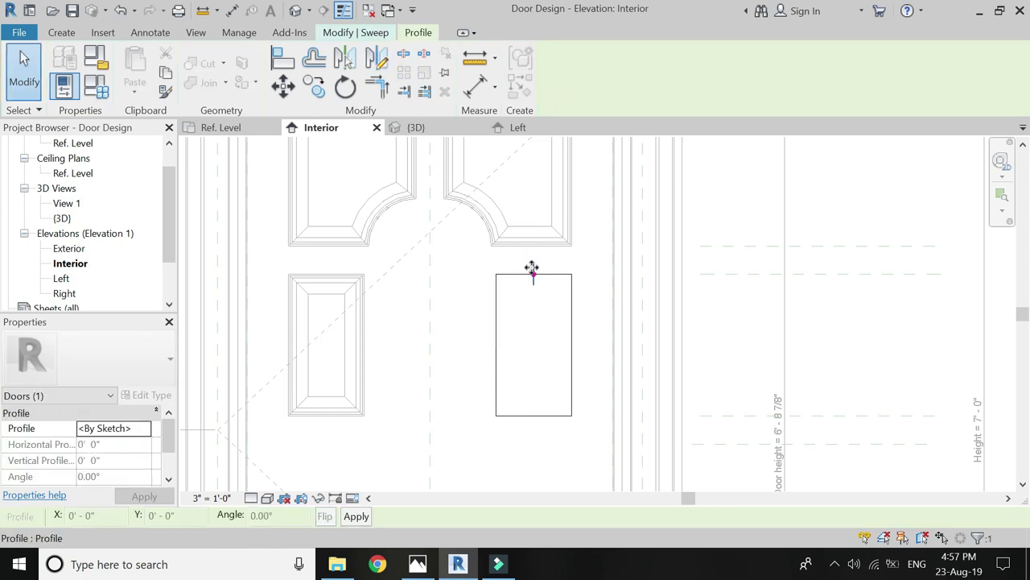
Step: Sweep the path with the Panel section profile and finish the void
left_click(379, 33)
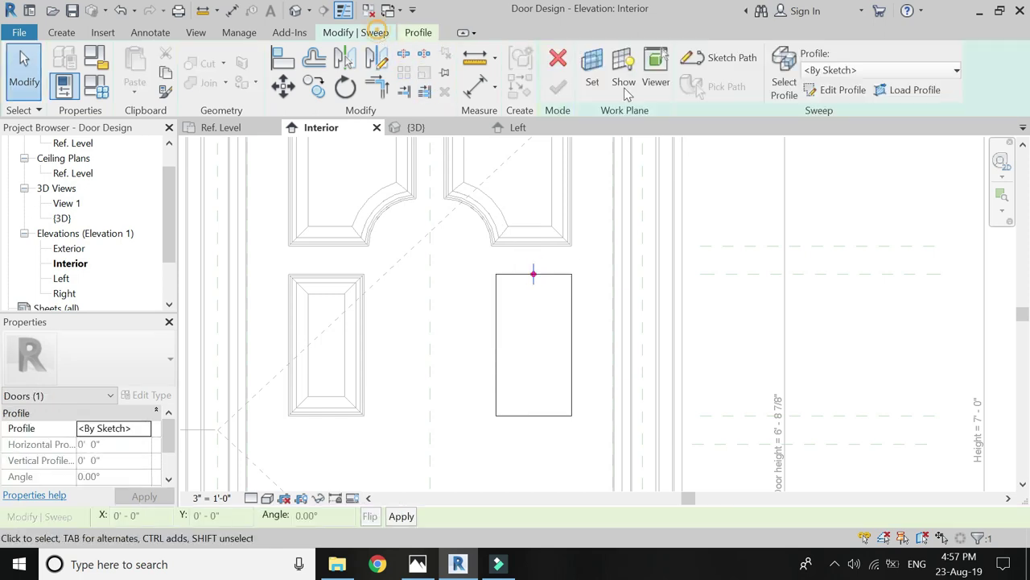
left_click(867, 71)
left_click(870, 146)
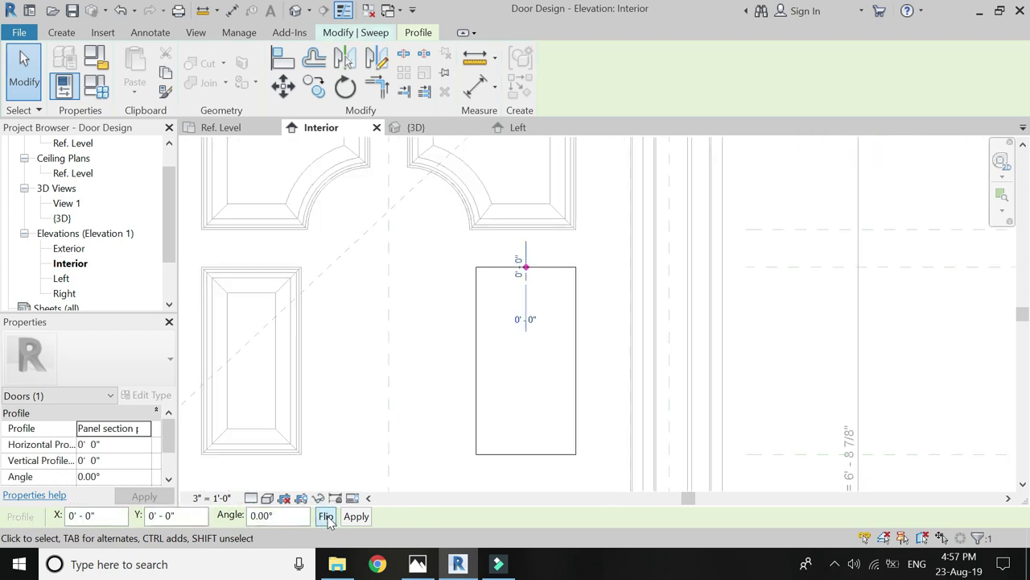
left_click(379, 32)
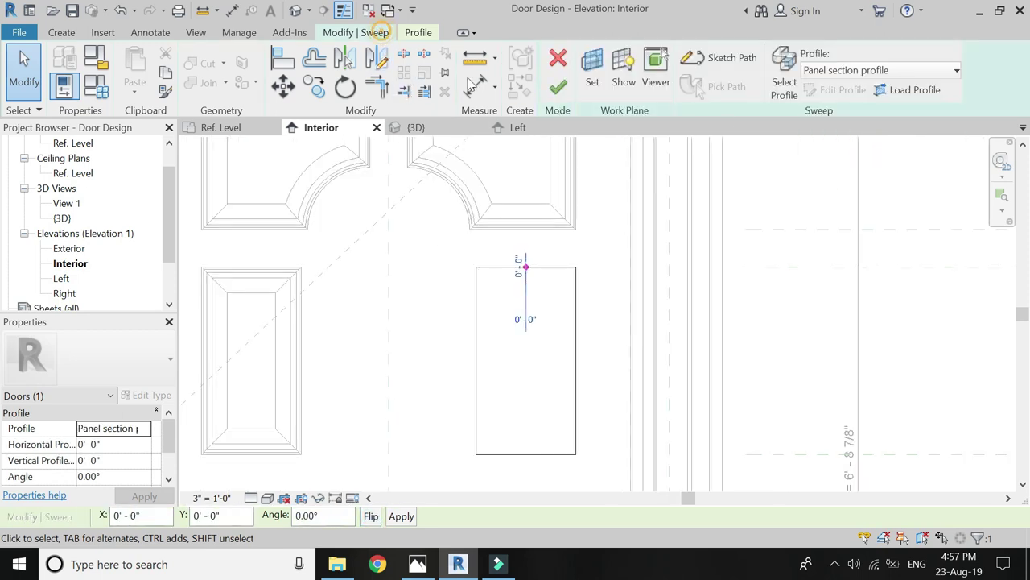
left_click(553, 95)
key("Escape")
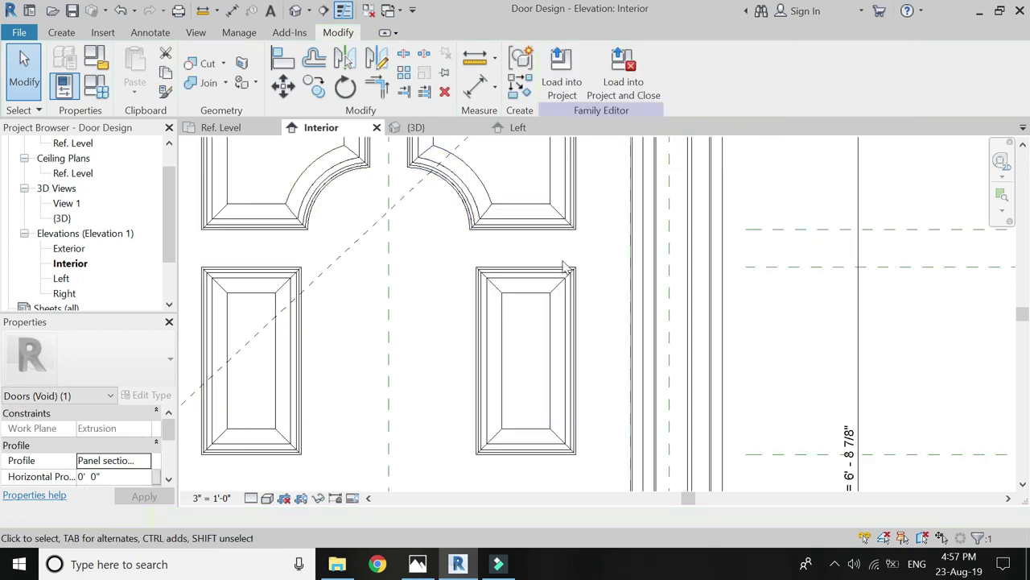
scroll(564, 268, "down", 4)
Step: Start another void sweep with its path on the Ref. Level work plane
left_click(61, 32)
left_click(225, 92)
left_click(255, 220)
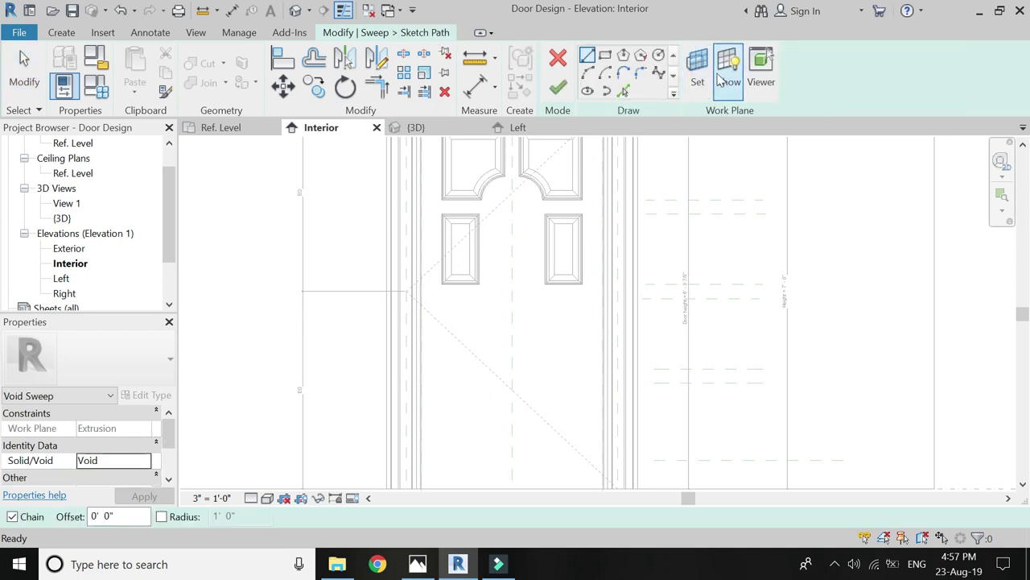
left_click(697, 71)
left_click(728, 453)
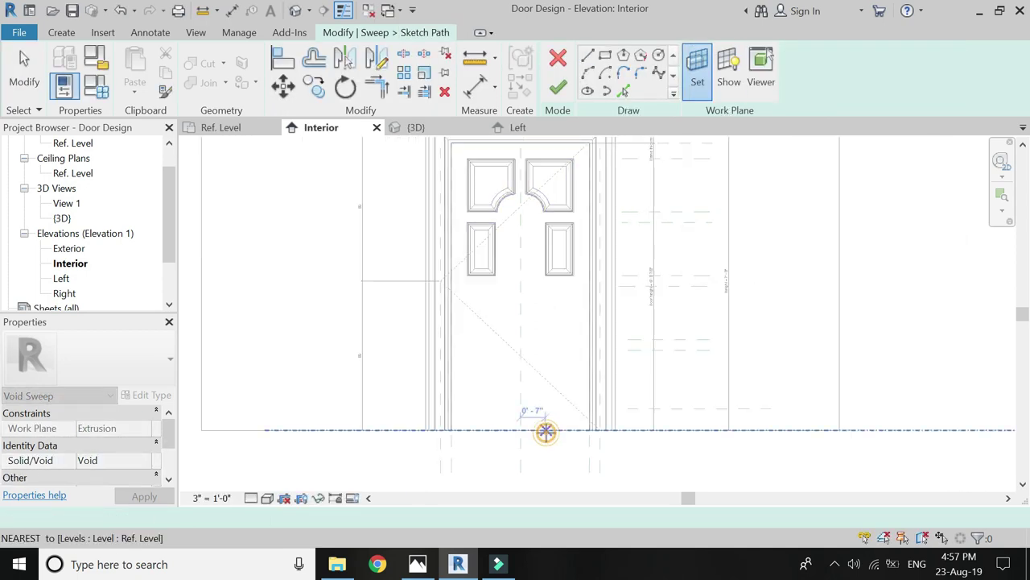
left_click(545, 430)
Step: Draw the path rectangle below the top-left panel and dimension its 0'-8" width
left_click(468, 288)
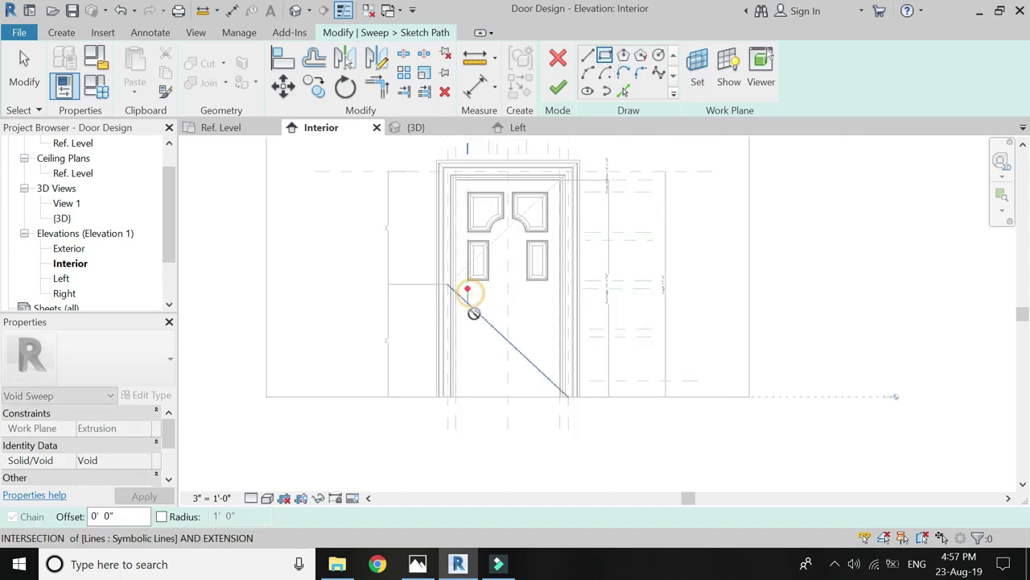
left_click(488, 328)
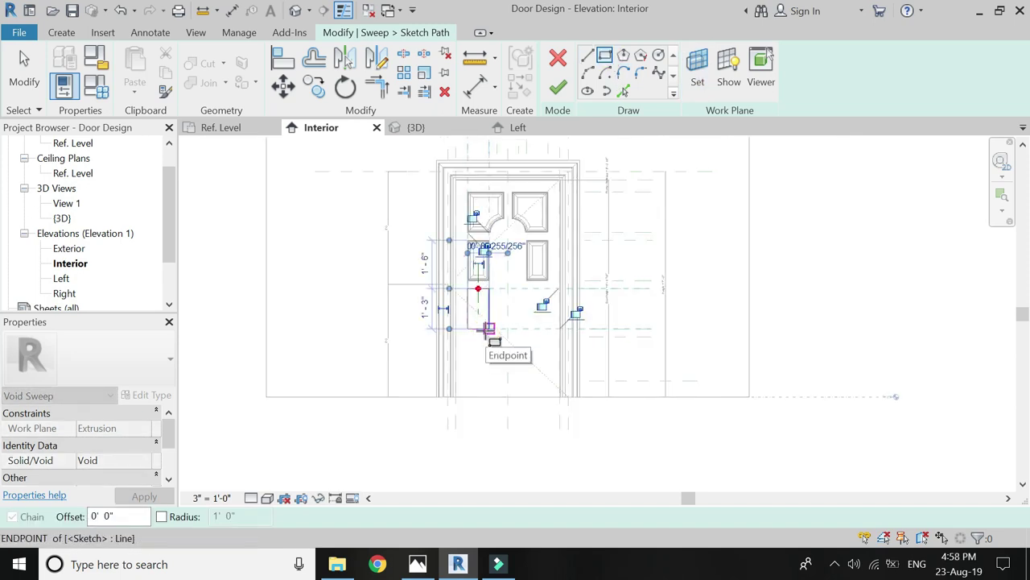
scroll(487, 302, "up", 3)
key("d")
key("i")
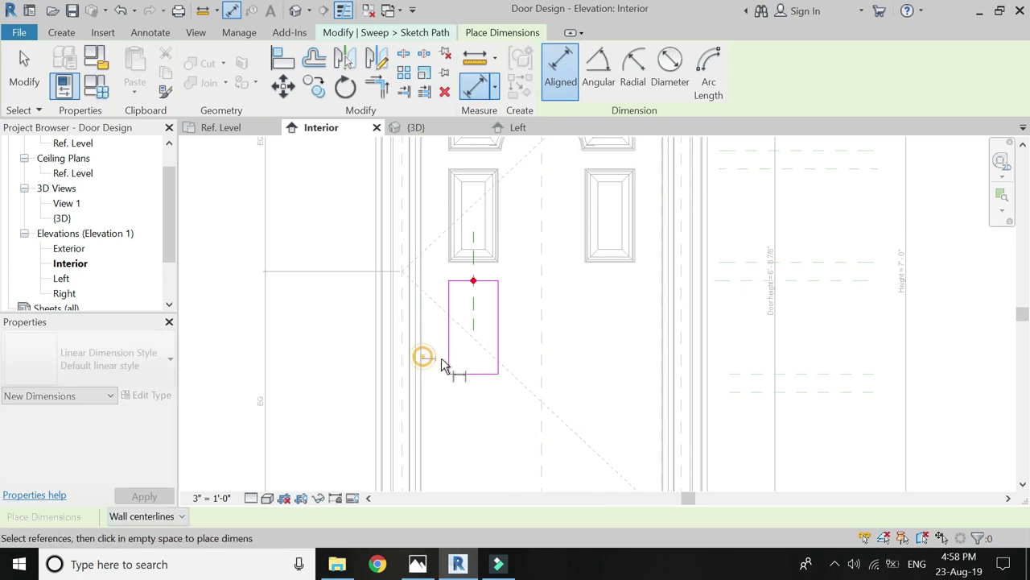
left_click(448, 362)
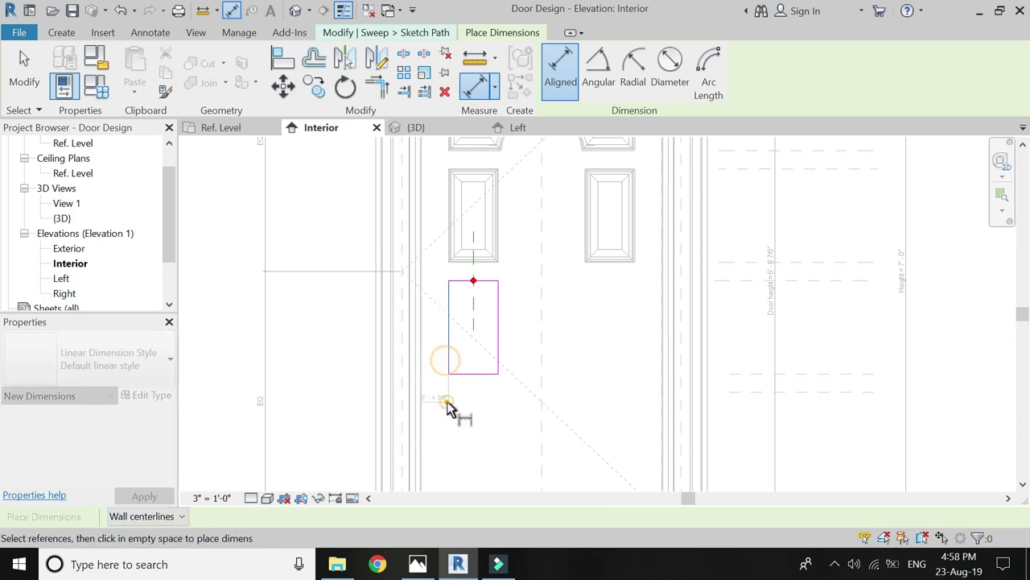
left_click(499, 362)
left_click(491, 403)
scroll(454, 370, "down", 2)
scroll(463, 347, "up", 2)
key("Escape")
key("Escape")
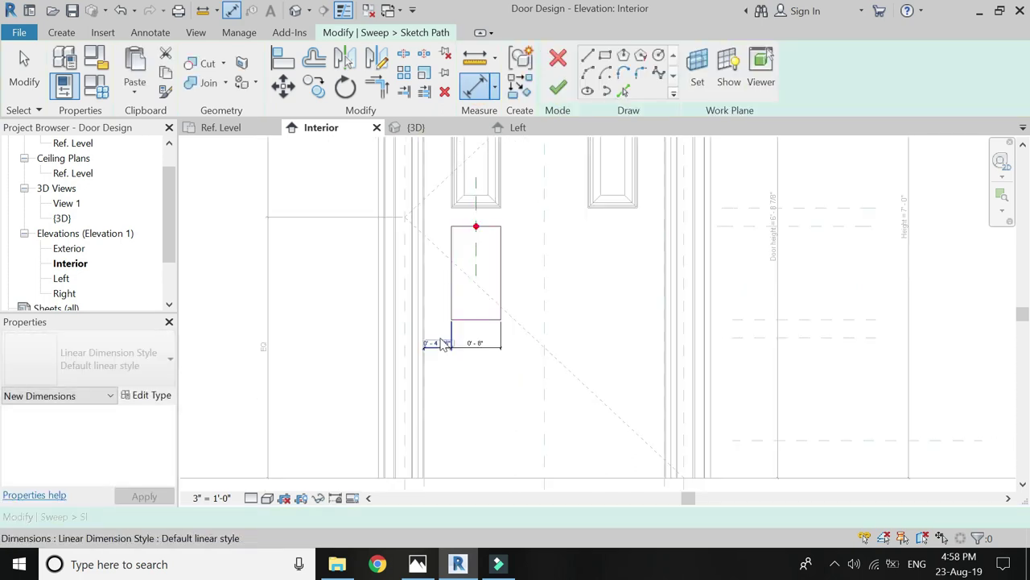
Step: Label the width dimension Rectangular Panel and finish the path sketch
left_click(441, 344)
left_click(441, 344)
left_click(478, 391)
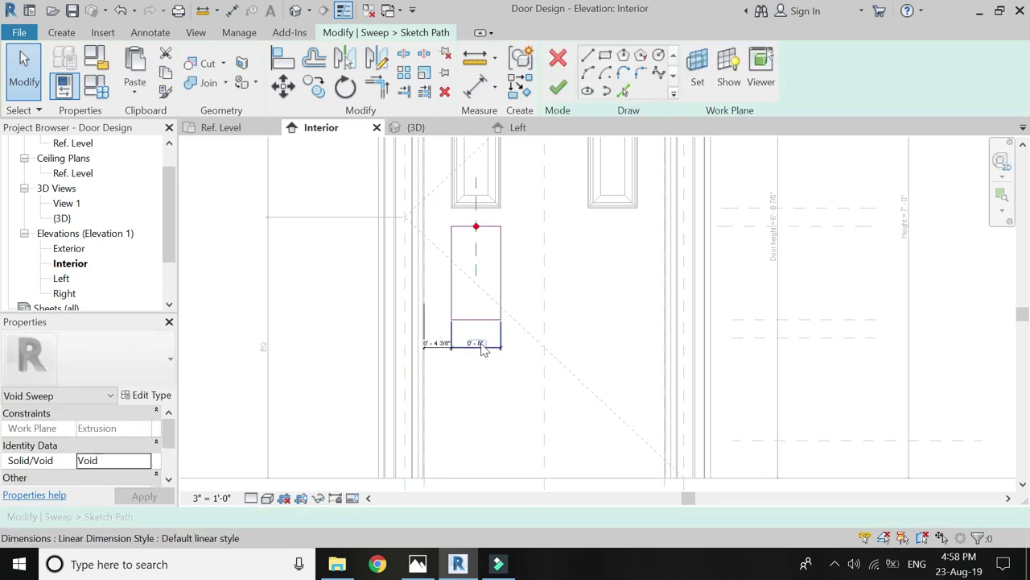
left_click(692, 70)
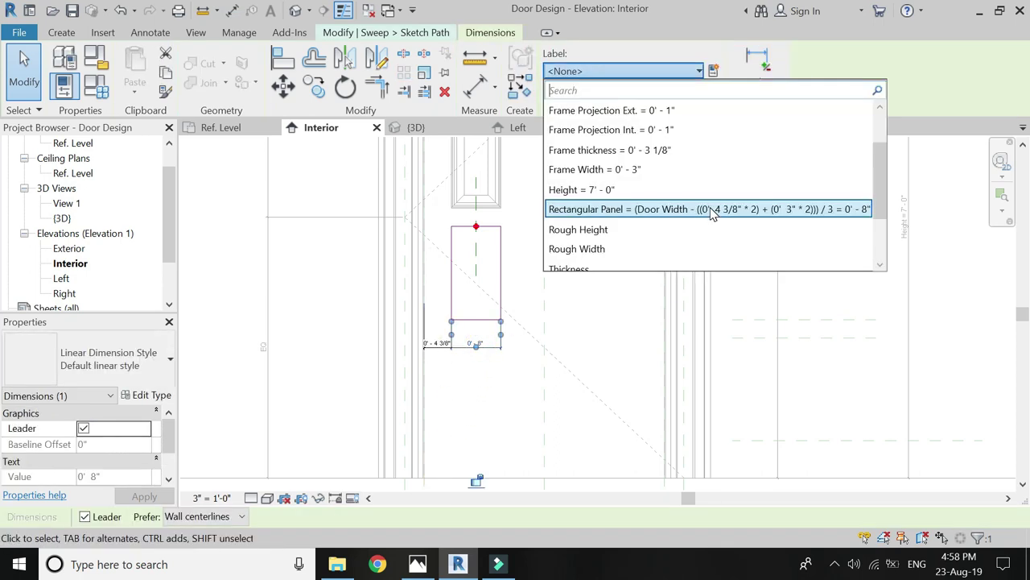
left_click(711, 209)
left_click(711, 212)
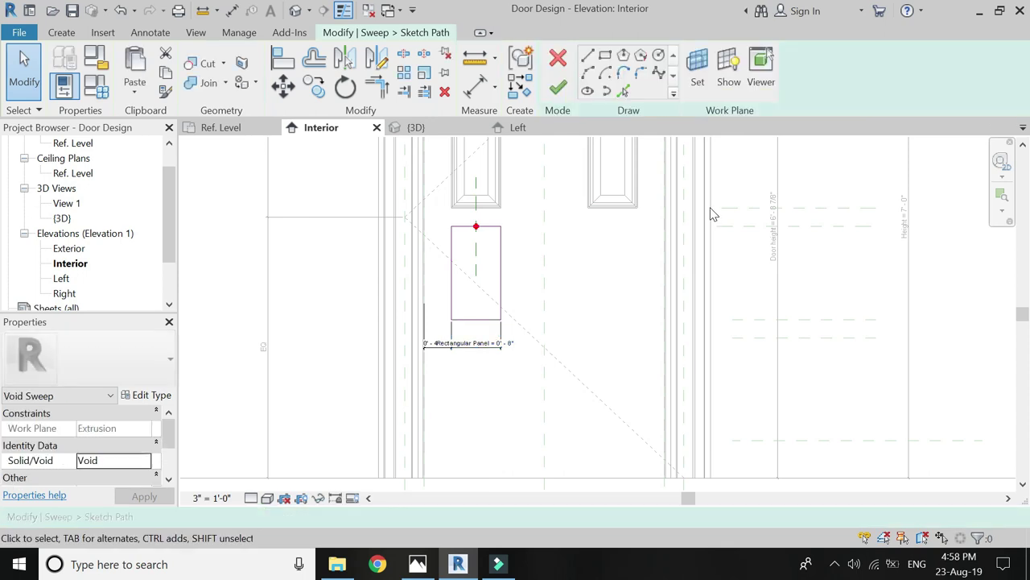
left_click(558, 88)
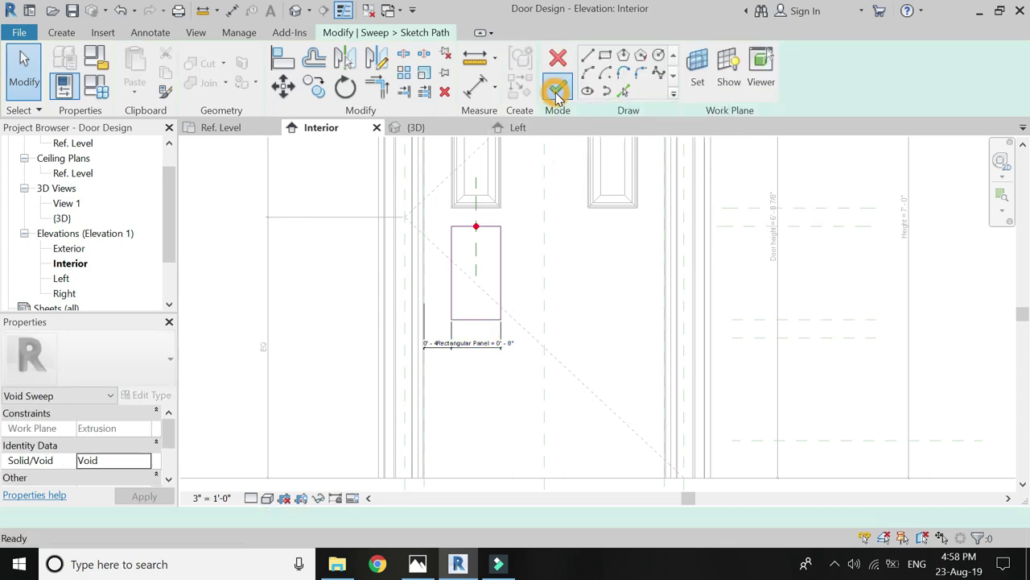
Step: Apply the Panel section profile to the sweep and finish it
left_click(342, 34)
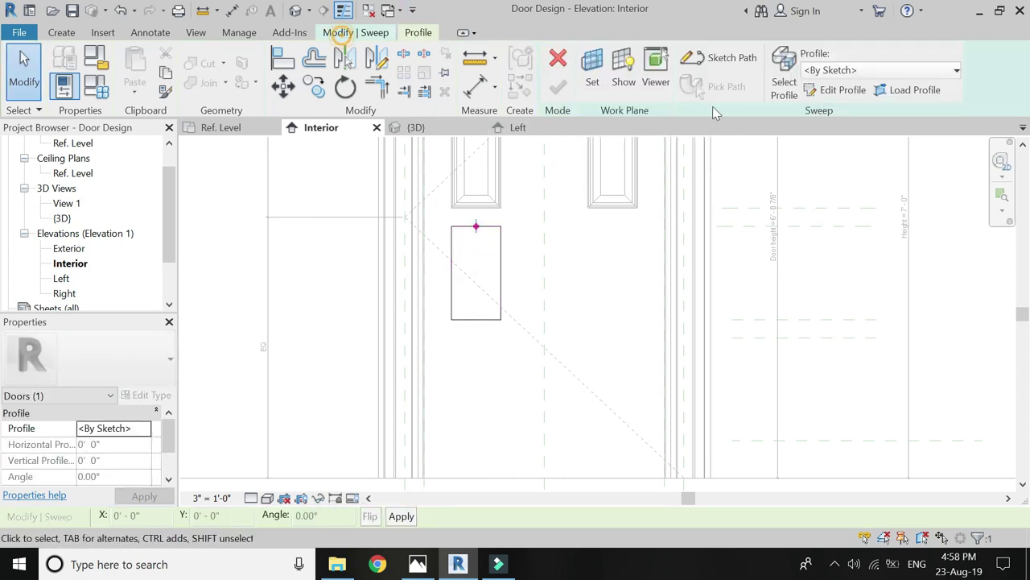
left_click(876, 71)
left_click(866, 145)
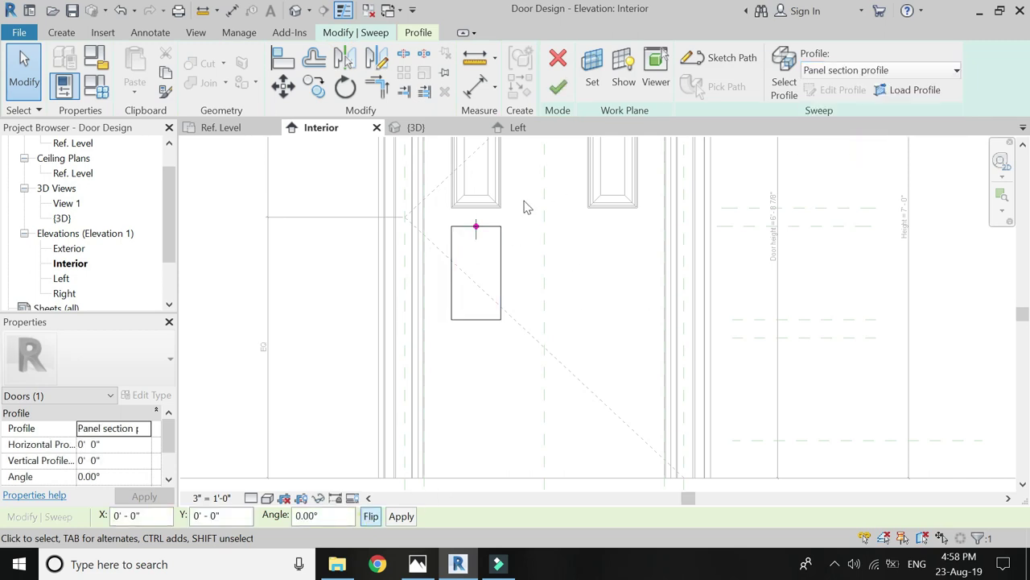
left_click(559, 85)
left_click(472, 327)
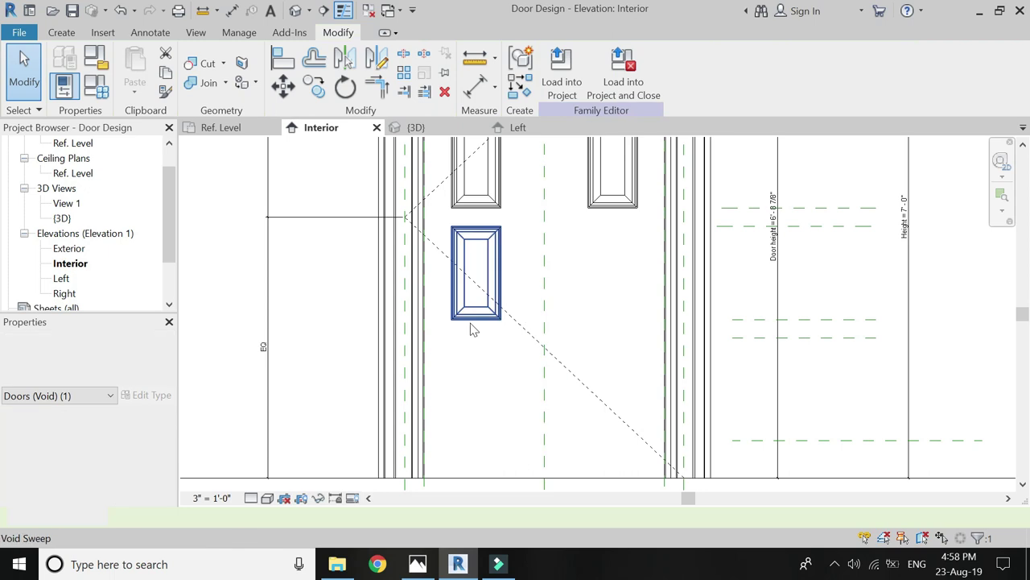
scroll(619, 286, "down", 1)
Step: Start a new void sweep with its path sketched on the door leaf face
scroll(579, 407, "up", 1)
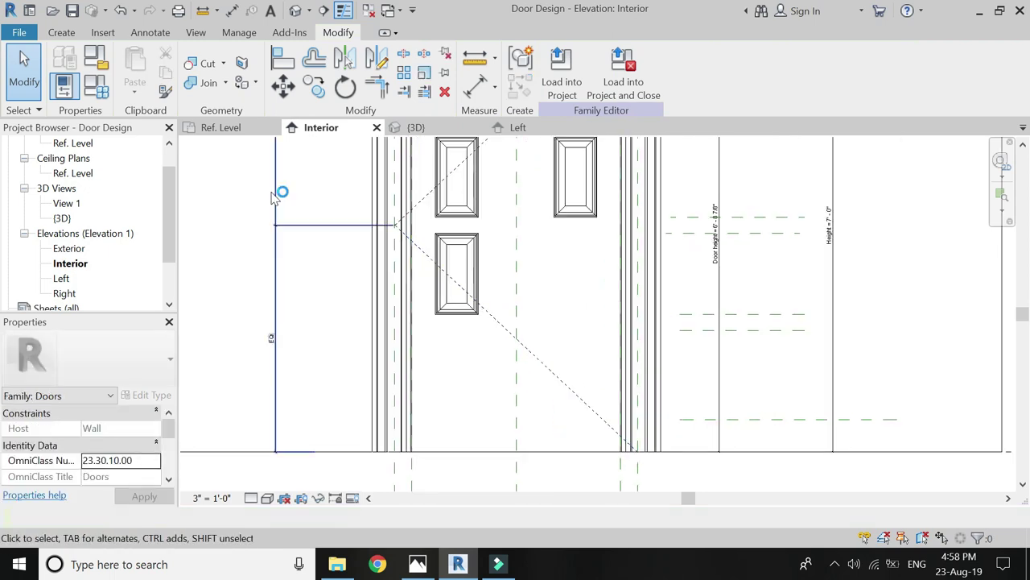
left_click(62, 33)
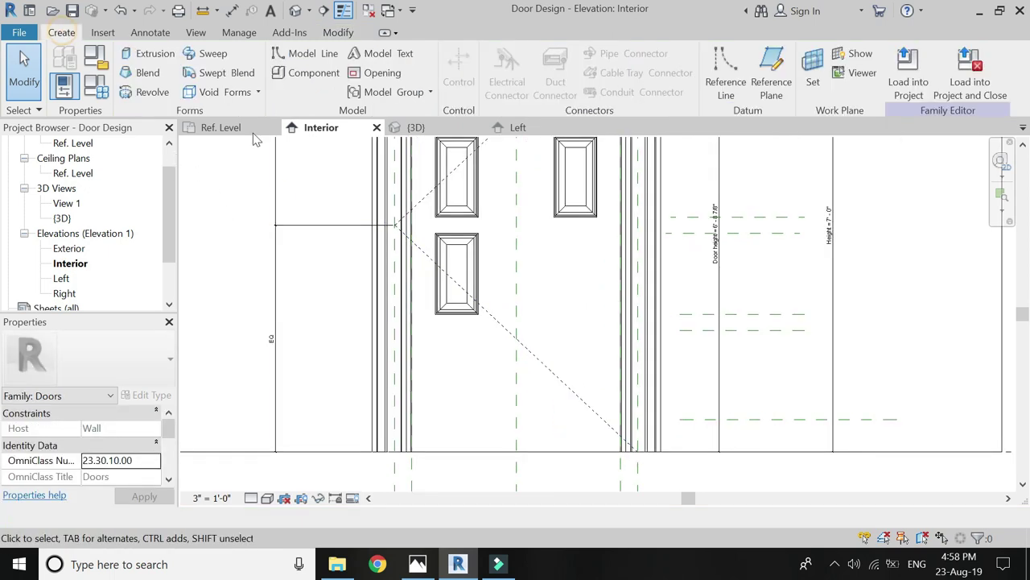
left_click(211, 106)
left_click(230, 216)
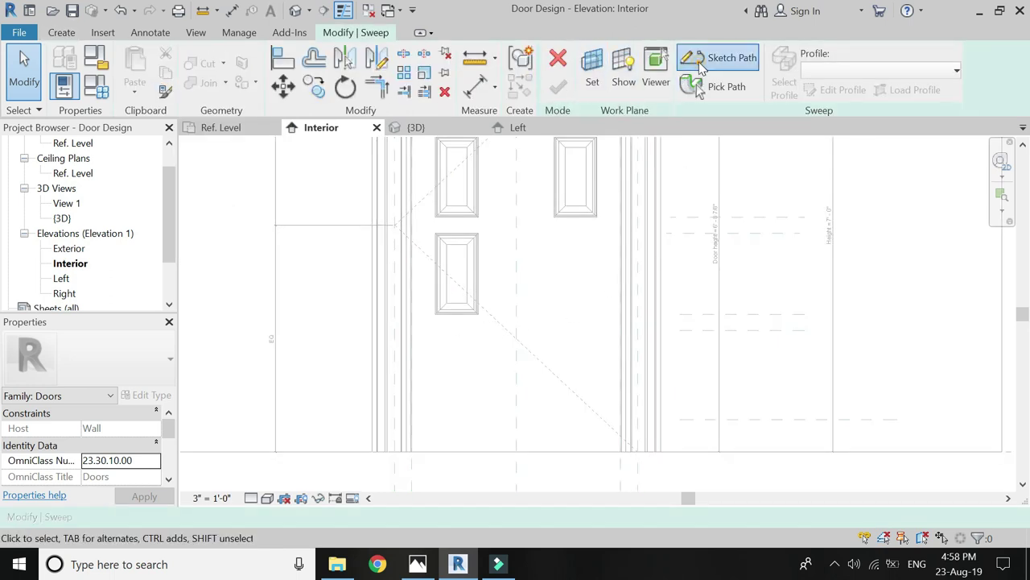
left_click(729, 57)
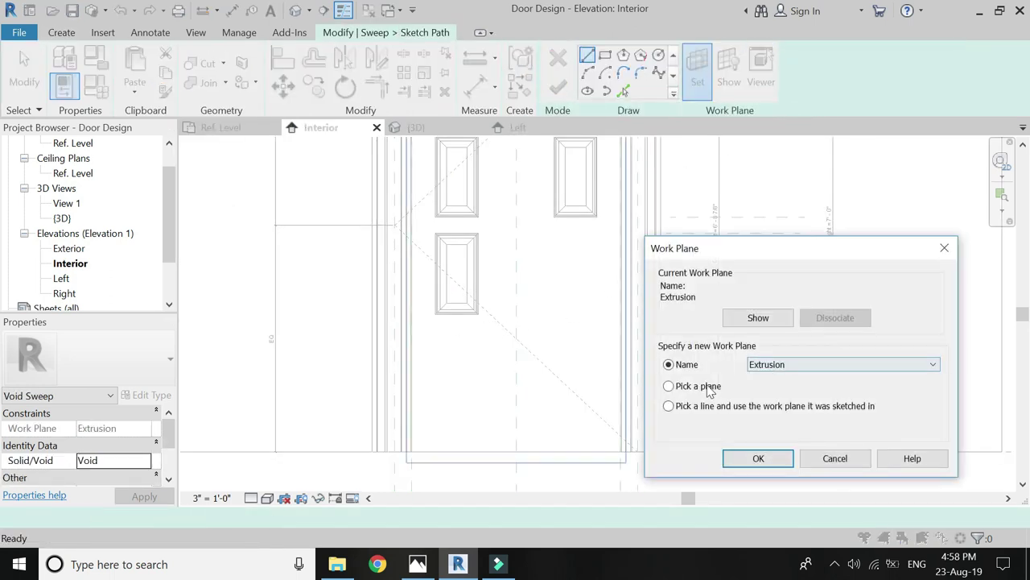
left_click(741, 465)
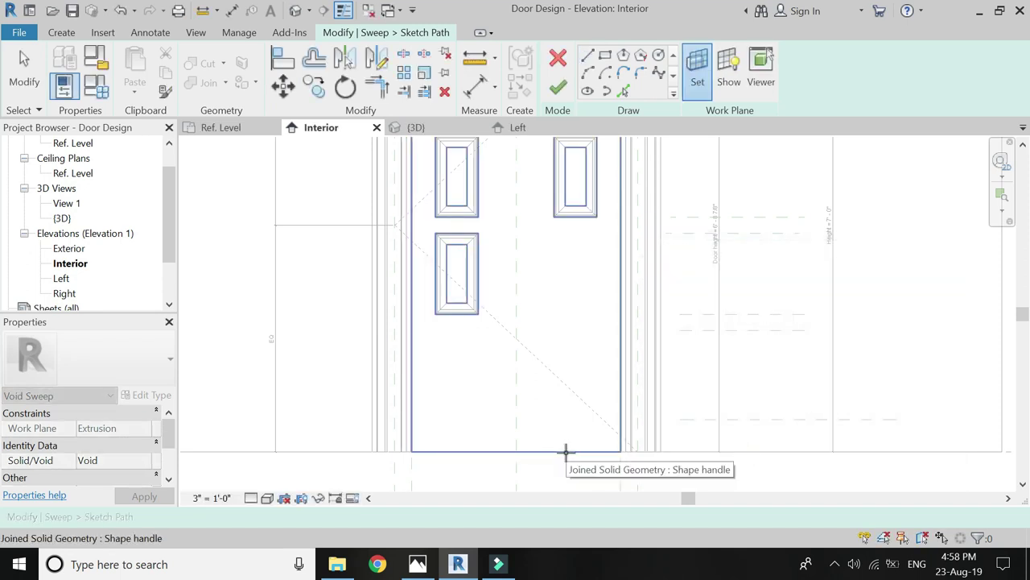
left_click(565, 459)
Step: Draw the path rectangle below the top-right panel and dimension it
left_click(605, 55)
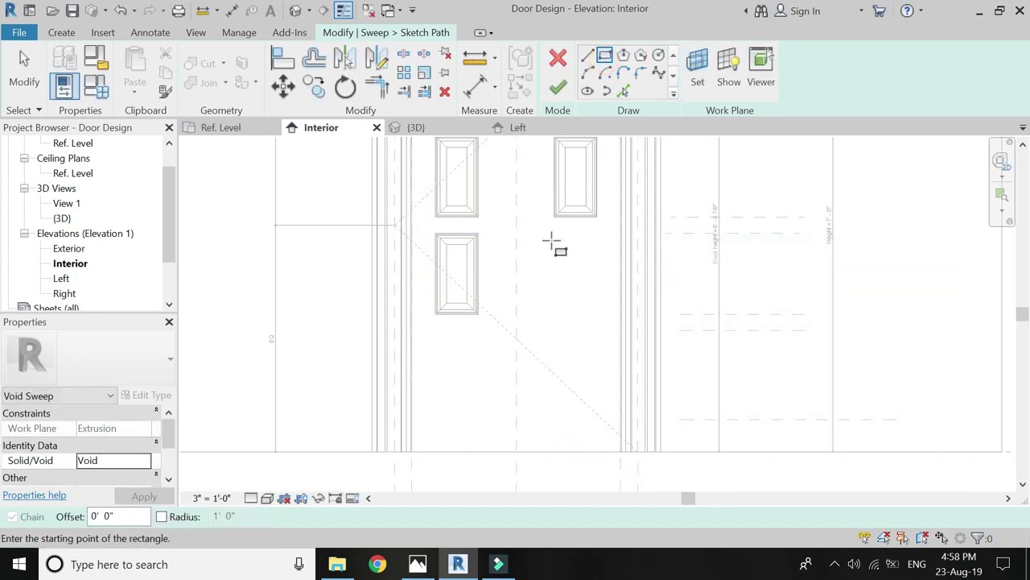
scroll(557, 246, "down", 2)
scroll(558, 256, "down", 2)
scroll(558, 256, "down", 1)
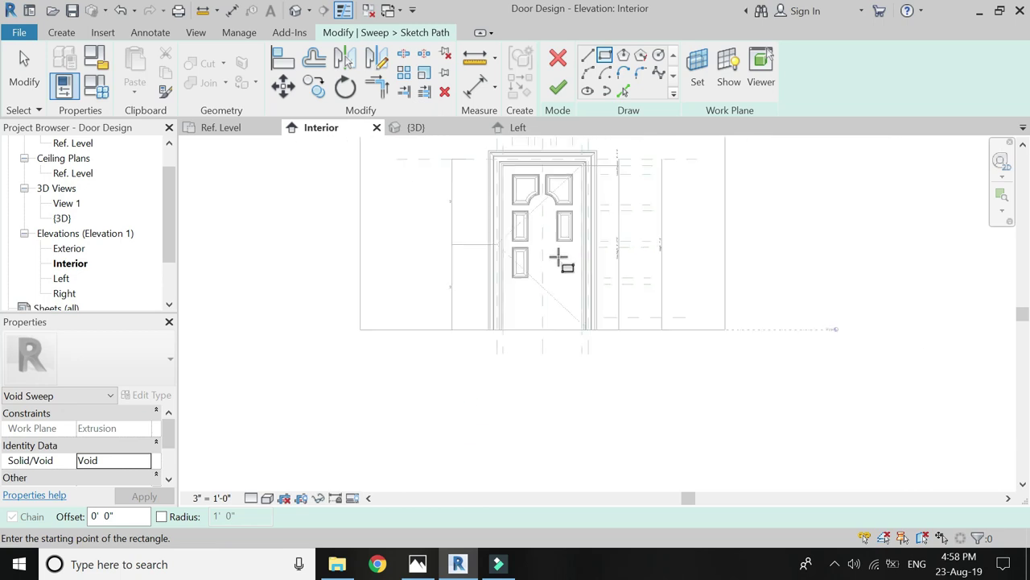
left_click(557, 246)
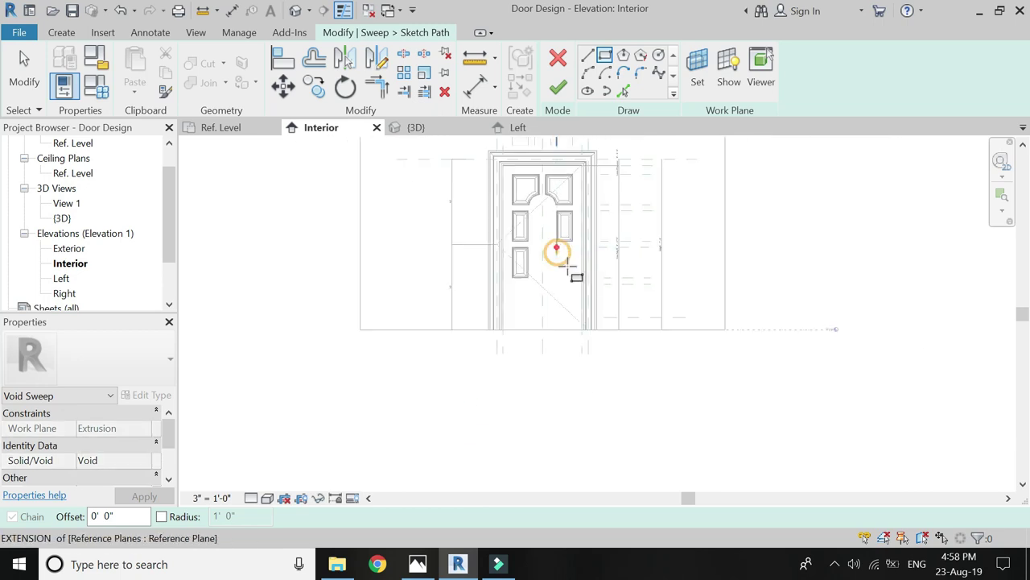
left_click(570, 277)
scroll(570, 277, "up", 2)
scroll(566, 266, "up", 2)
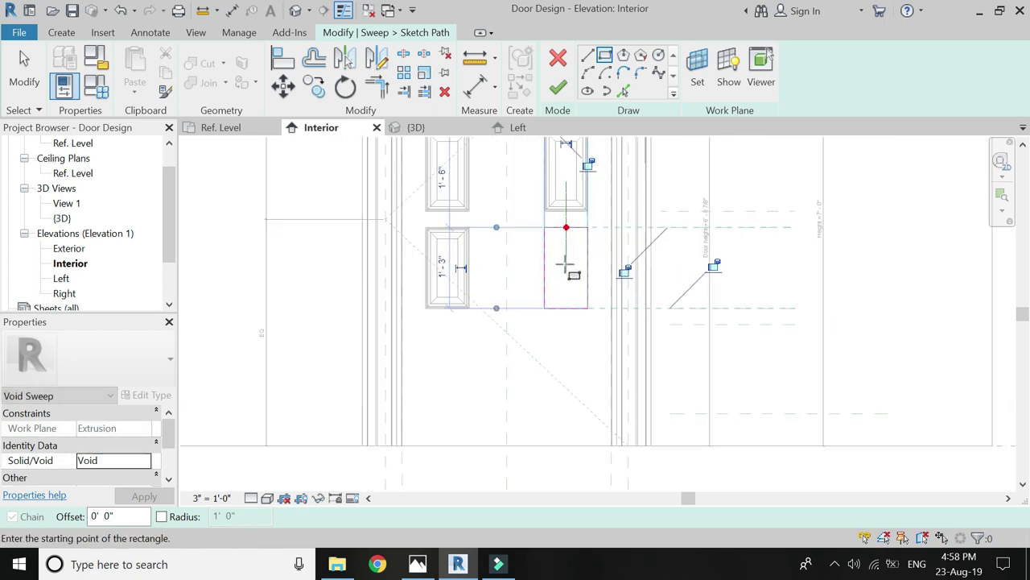
left_click(474, 87)
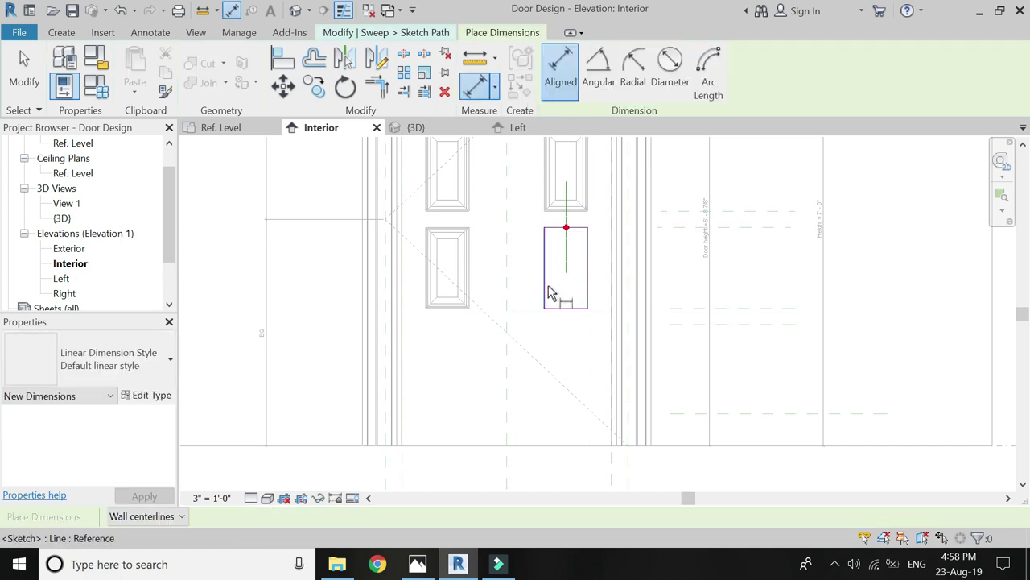
left_click(583, 336)
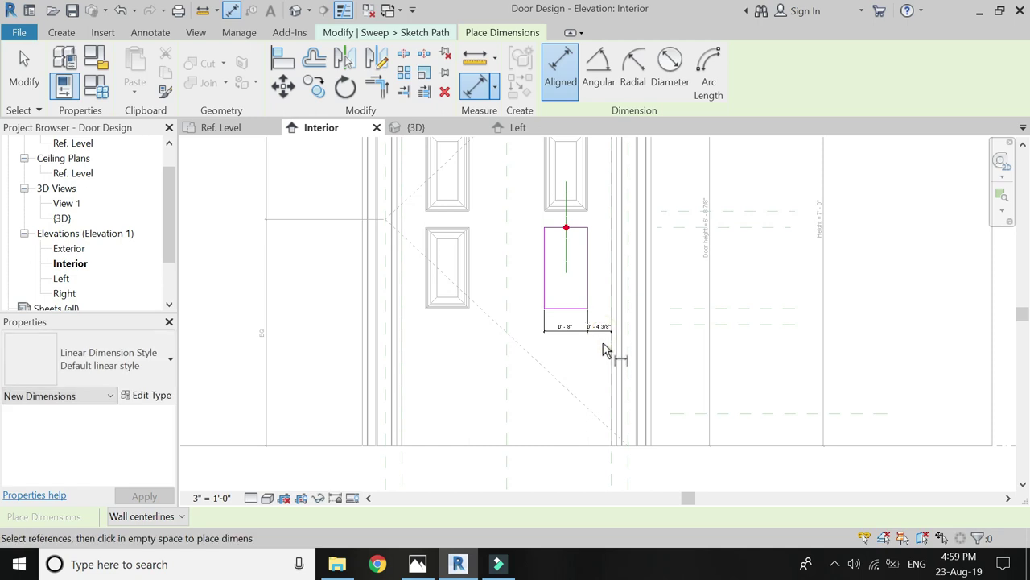
key("Escape")
Step: Finish the path and complete the sweep with the Panel section profile
left_click(601, 448)
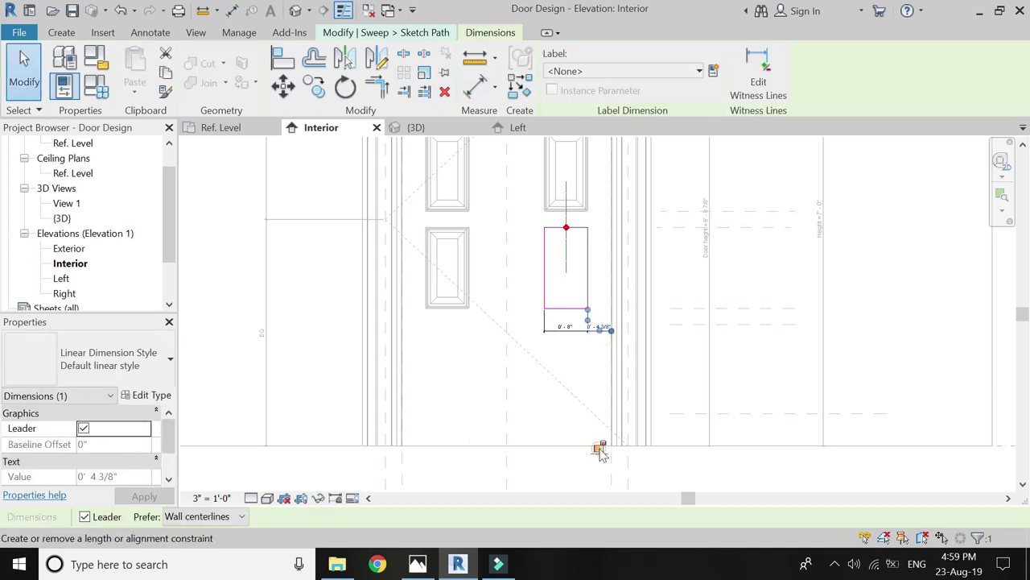
left_click(574, 358)
left_click(566, 329)
left_click(556, 86)
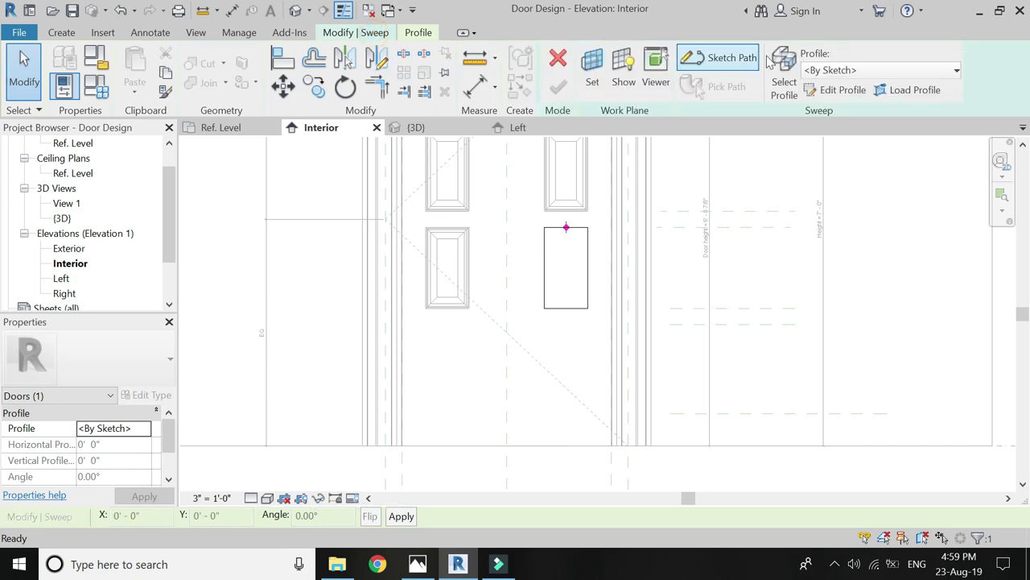
left_click(837, 70)
left_click(845, 145)
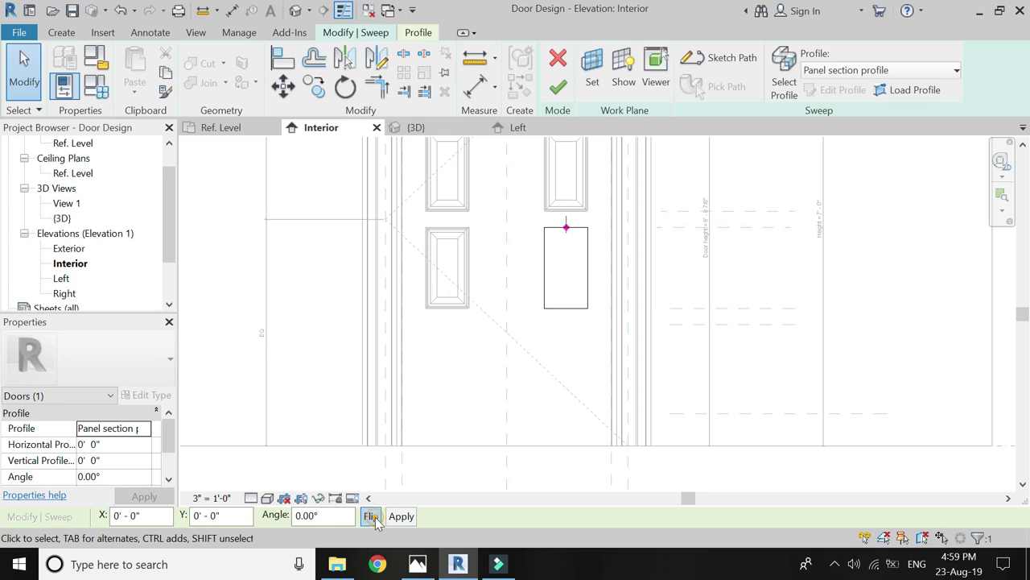
left_click(560, 84)
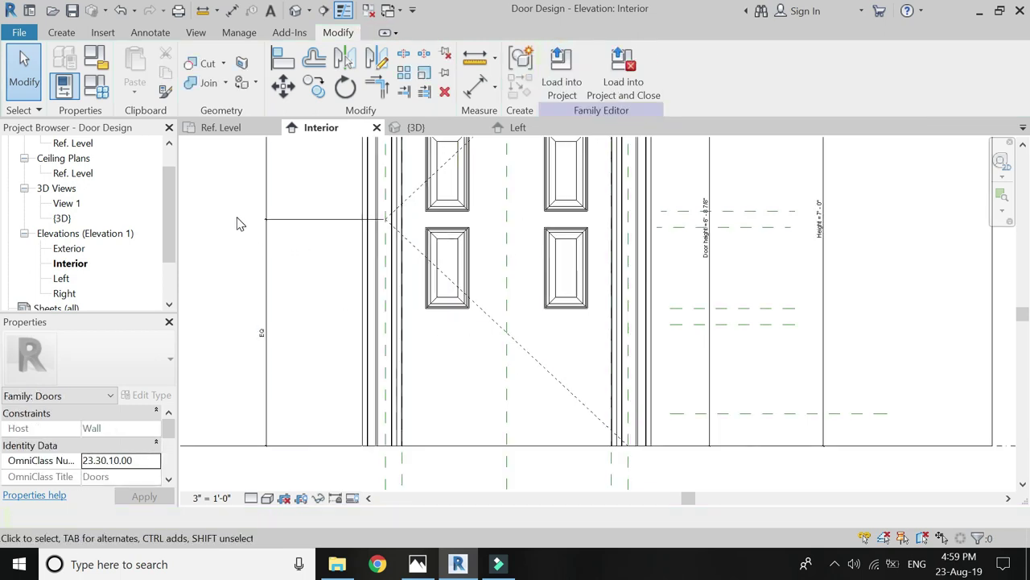
Step: Start a new void sweep with its path sketched on the door leaf face
left_click(61, 33)
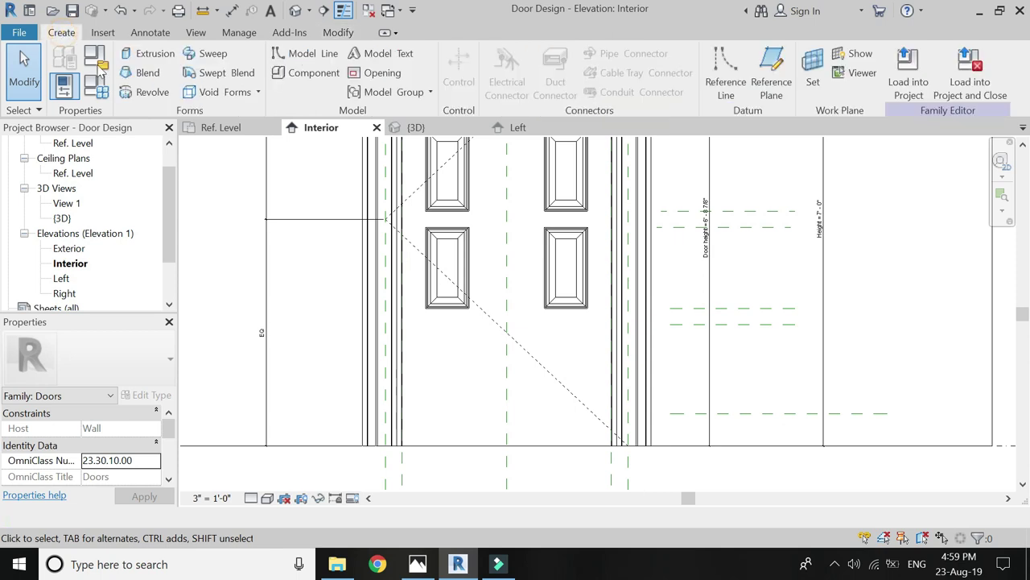
left_click(216, 92)
left_click(216, 214)
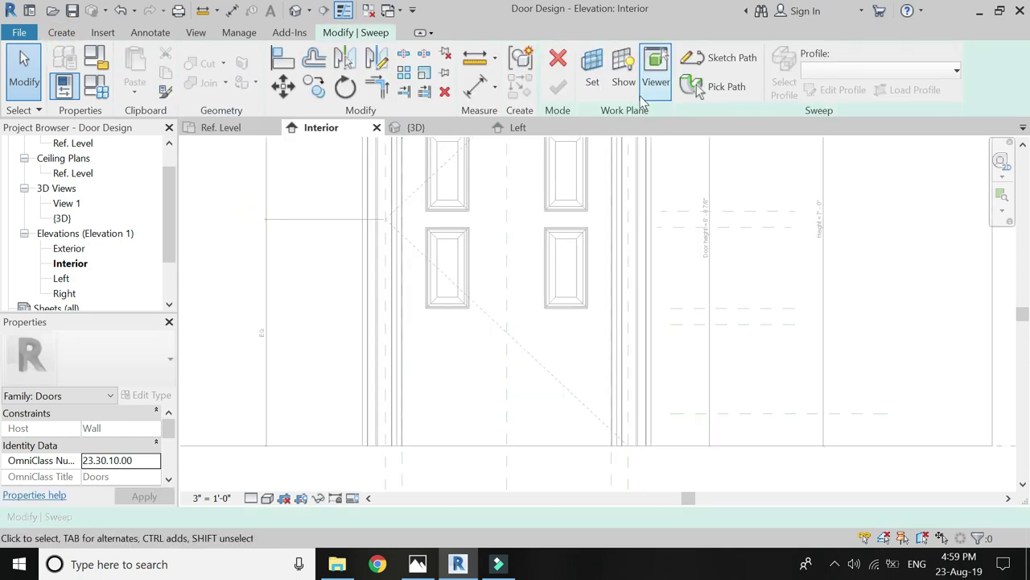
left_click(728, 58)
mouse_move(517, 127)
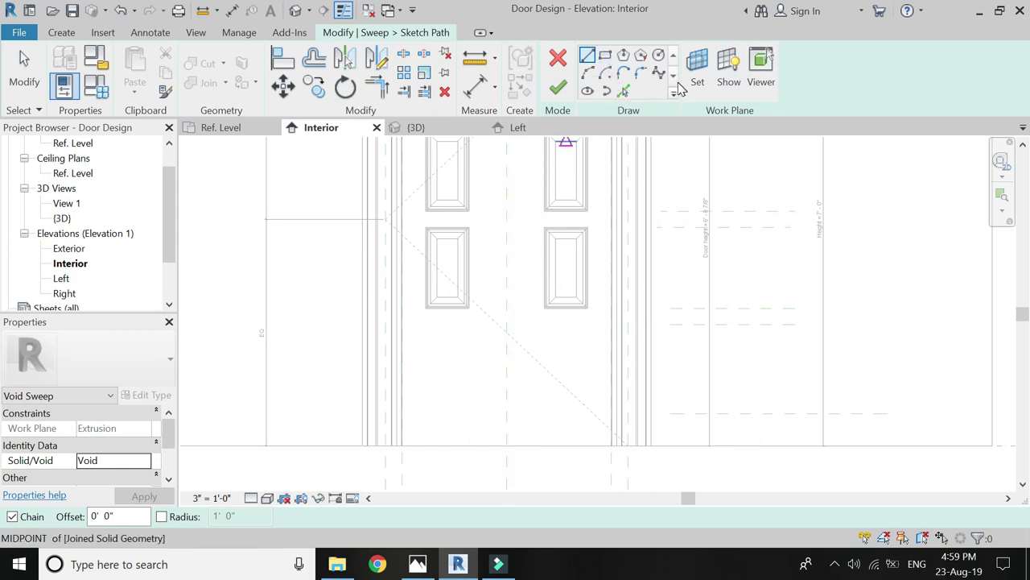
left_click(685, 84)
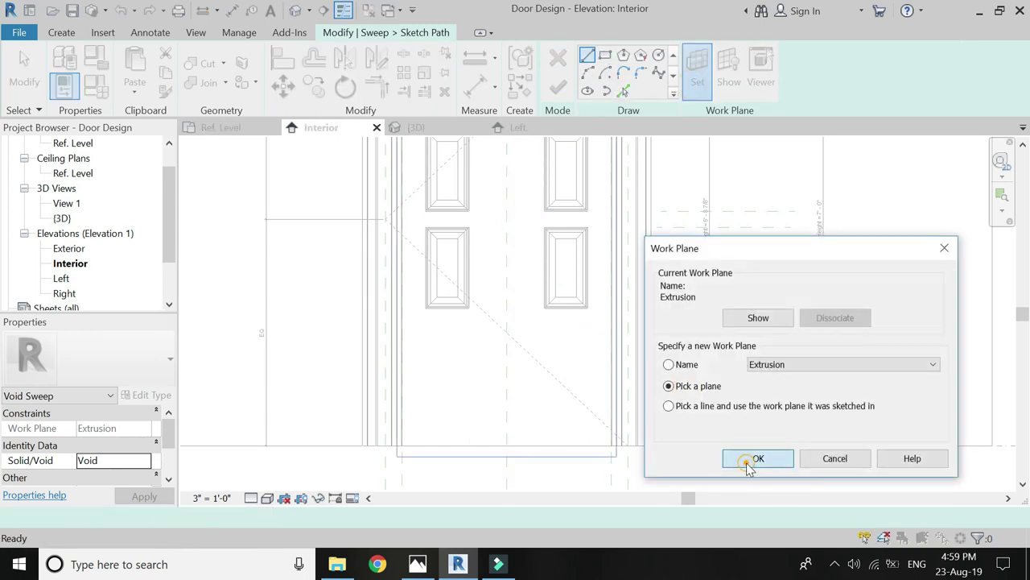
left_click(747, 467)
left_click(583, 138)
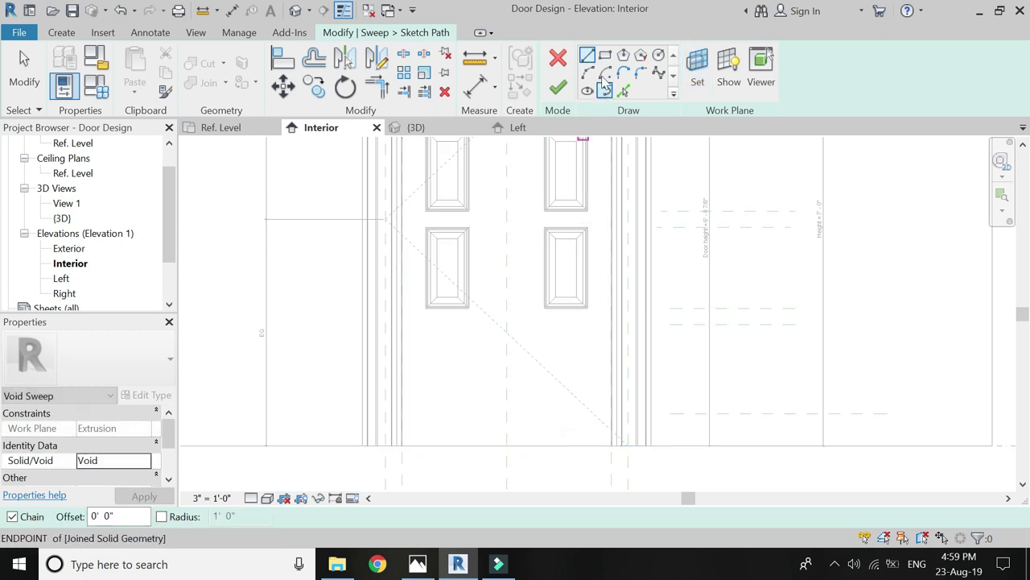
Step: Draw the path rectangle for the bottom-left panel
left_click(604, 54)
scroll(441, 375, "down", 3)
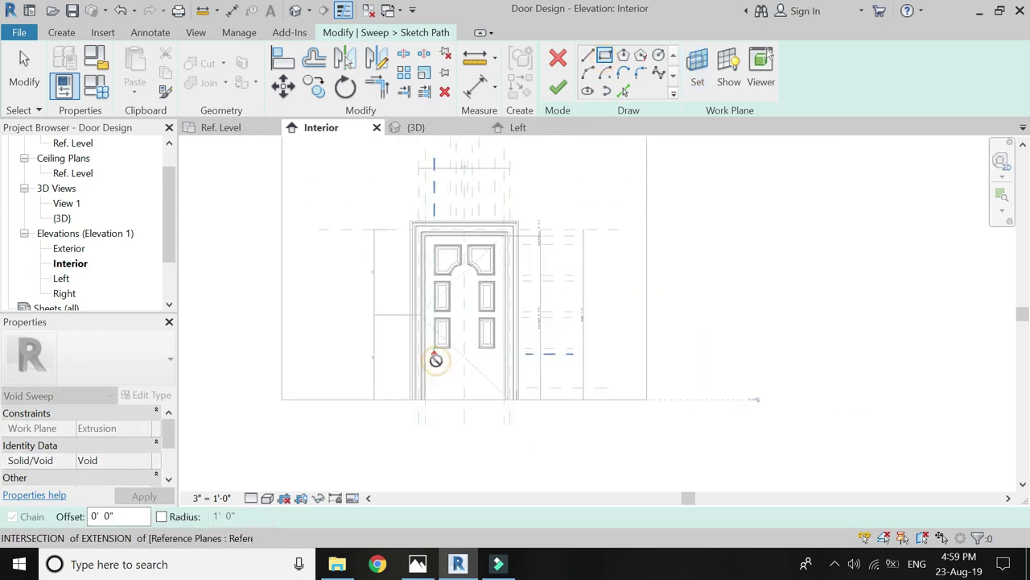
scroll(435, 355, "up", 1)
left_click(442, 353)
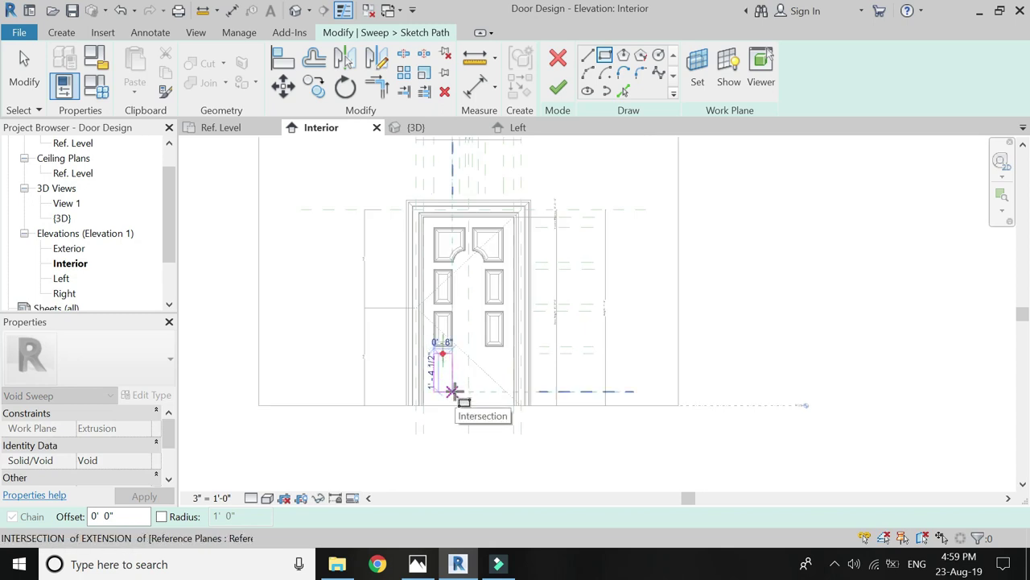
left_click(454, 392)
scroll(451, 391, "up", 3)
scroll(446, 382, "up", 2)
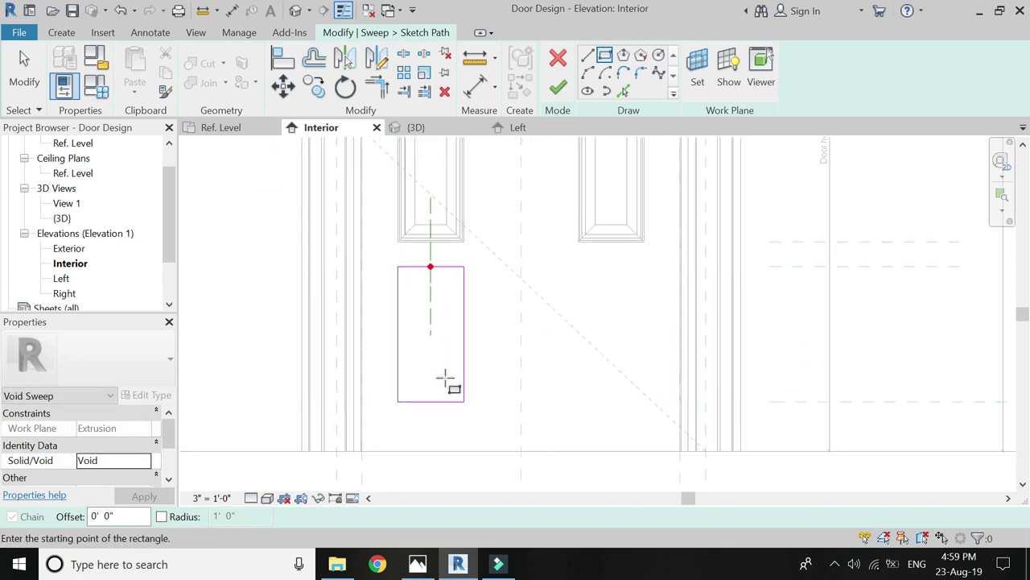
Step: Dimension the panel rectangle's edges from the reference line on its left
left_click(479, 85)
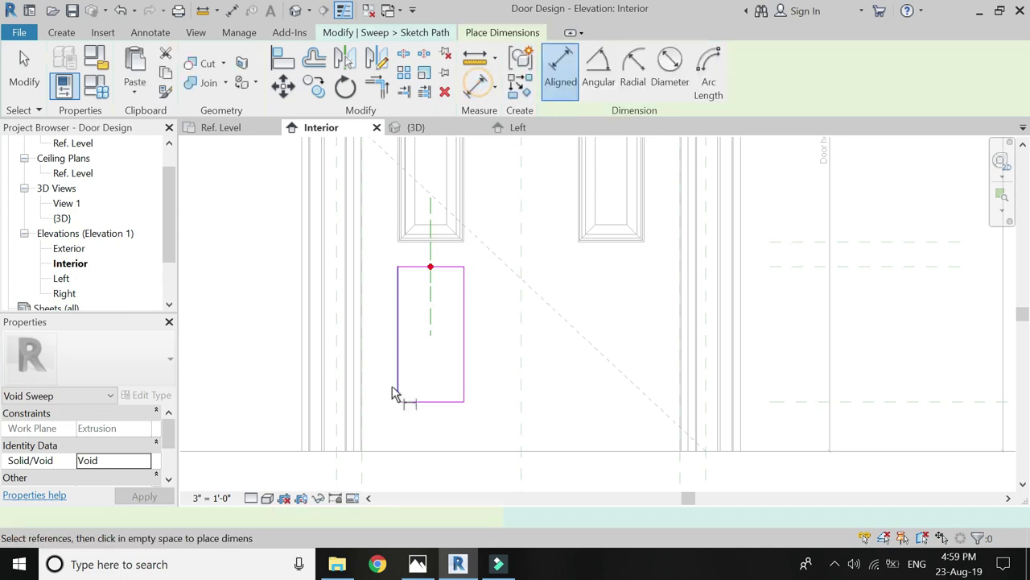
left_click(395, 386)
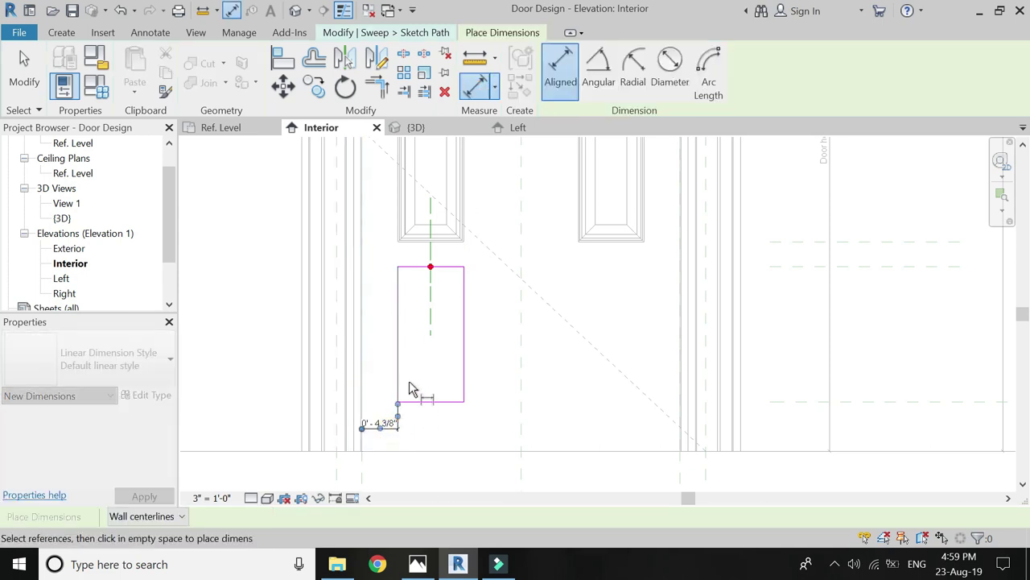
left_click(464, 377)
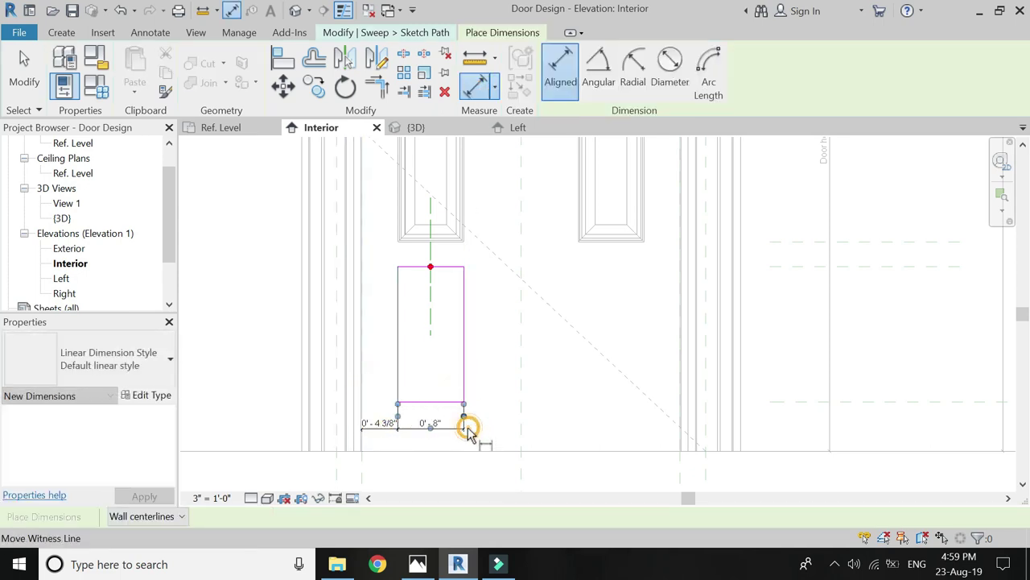
left_click(470, 433)
key("Escape")
left_click(375, 423)
scroll(393, 435, "down", 2)
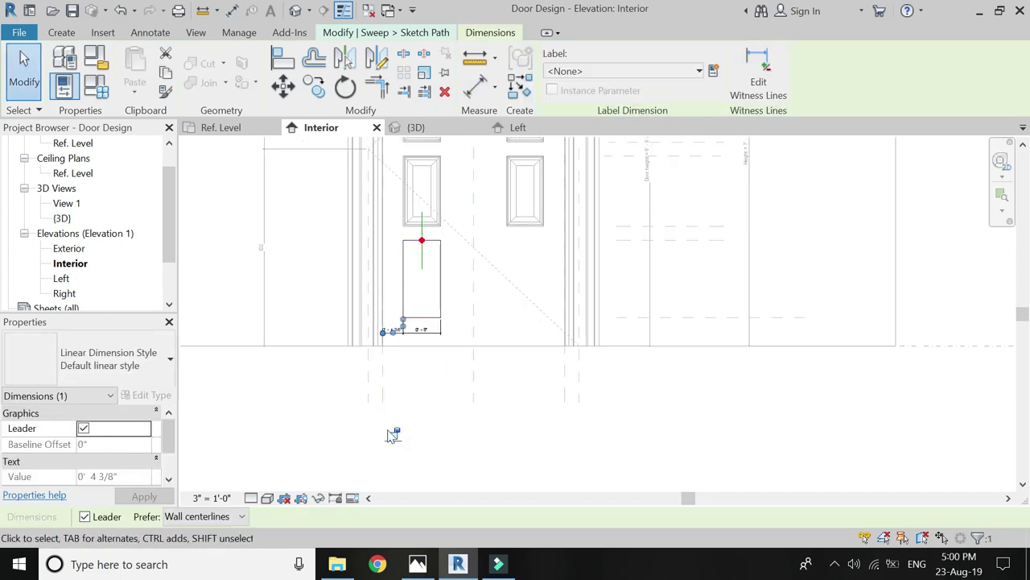
key("Escape")
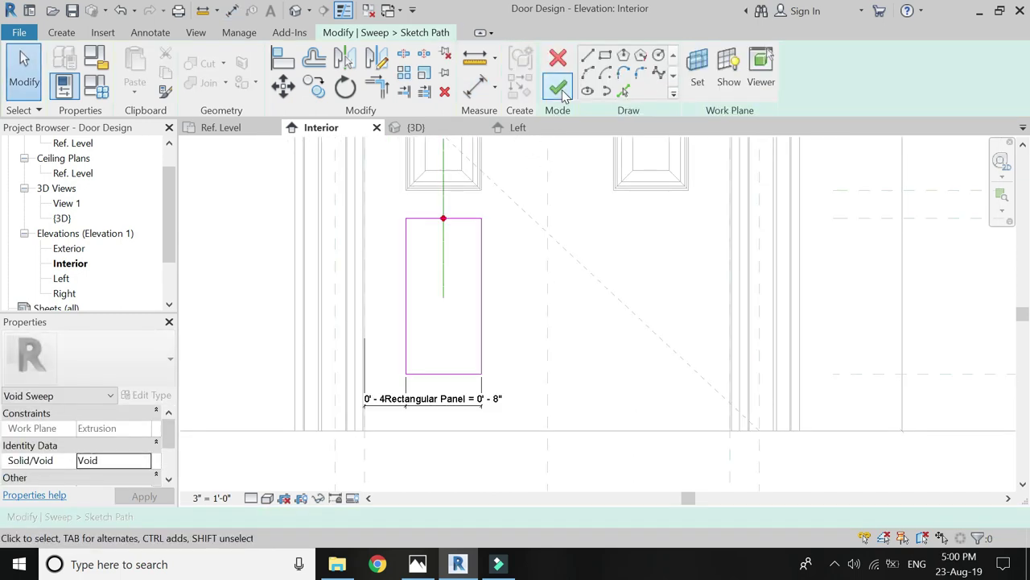
Step: Finish the path and complete the sweep with the Panel section profile
left_click(558, 89)
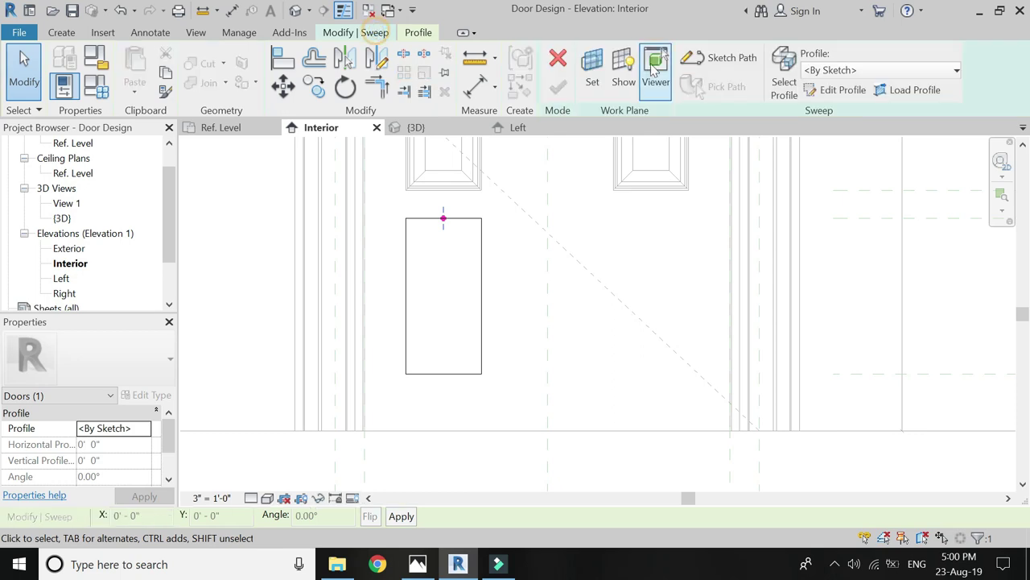
left_click(829, 71)
left_click(849, 145)
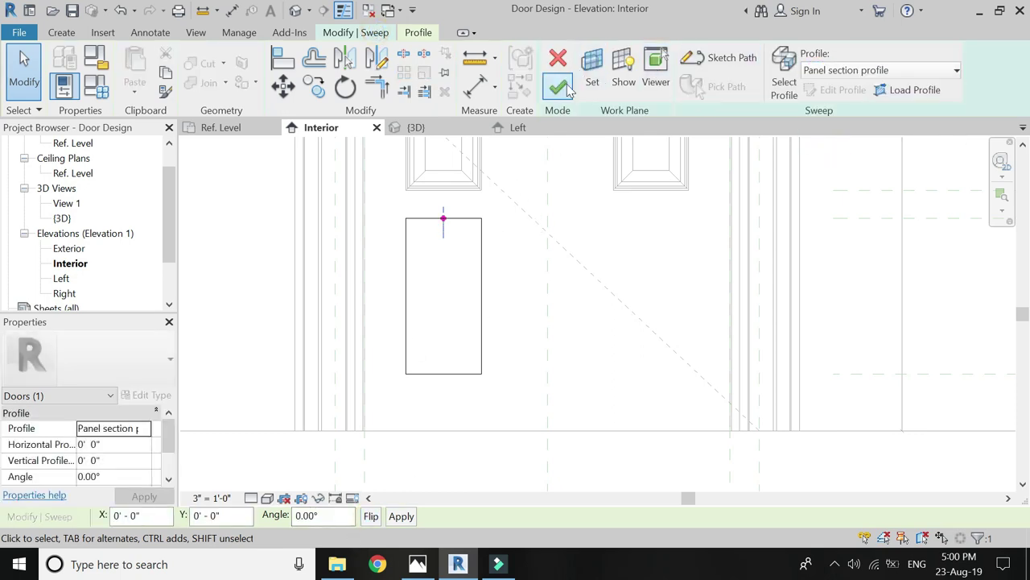
left_click(559, 87)
scroll(557, 356, "up", 1)
scroll(487, 291, "up", 1)
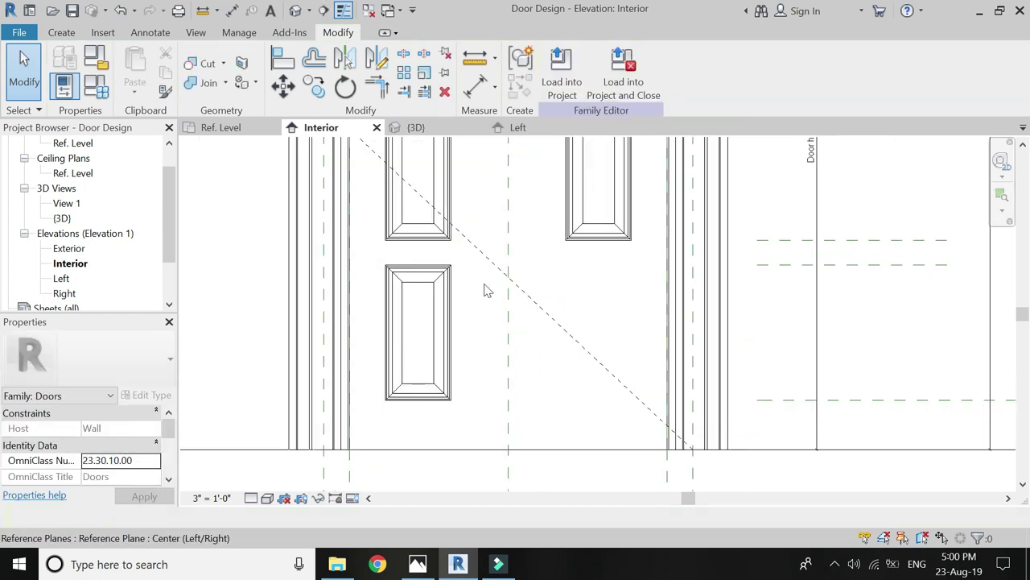
left_click(61, 32)
left_click(223, 91)
Step: Start a new void sweep with its path on the door face work plane
left_click(258, 218)
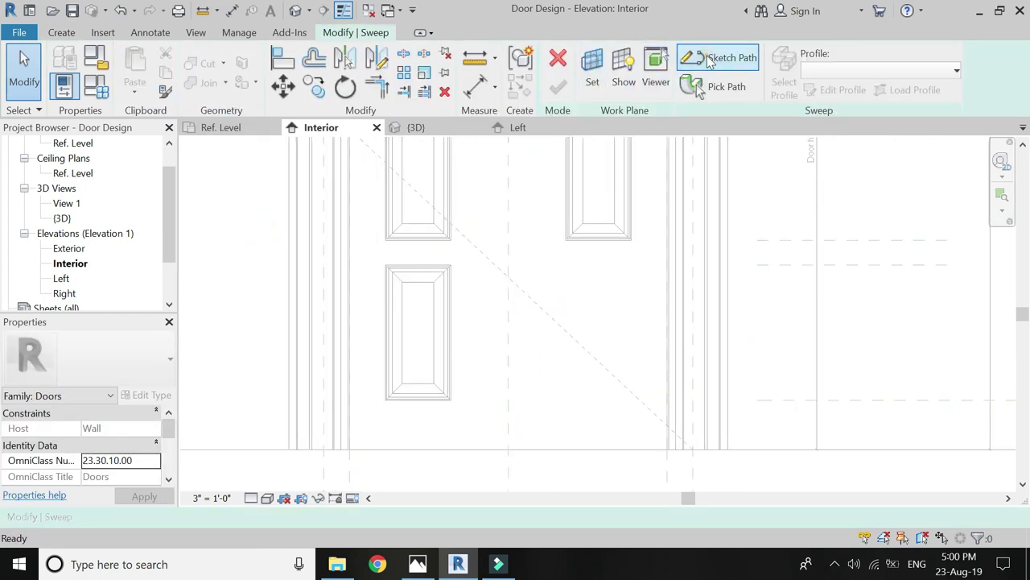
left_click(710, 62)
left_click(697, 71)
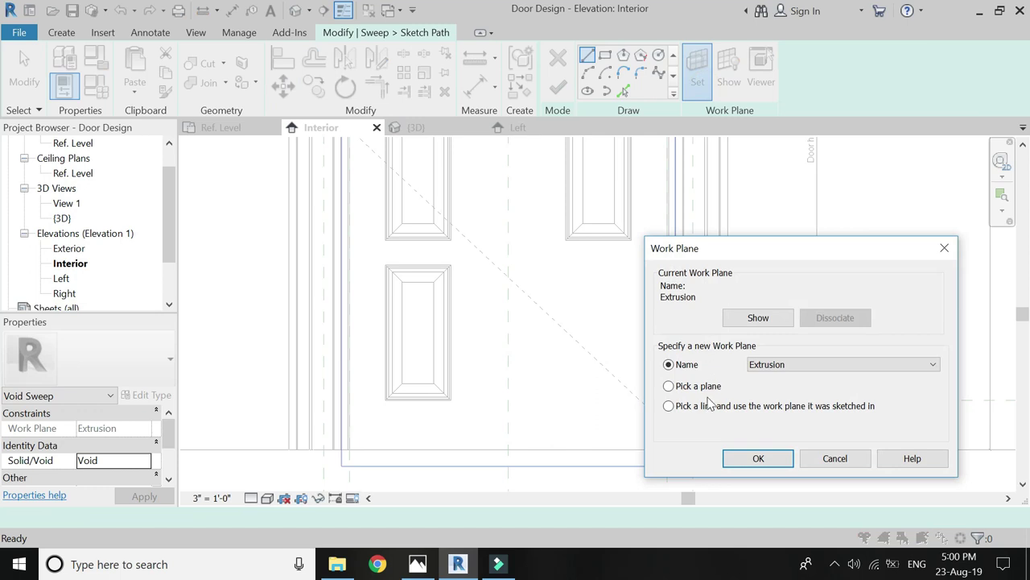
left_click(739, 460)
left_click(603, 445)
Step: Draw the path rectangle beside the bottom-left panel and dimension its 0'-8" width
scroll(422, 381, "down", 5)
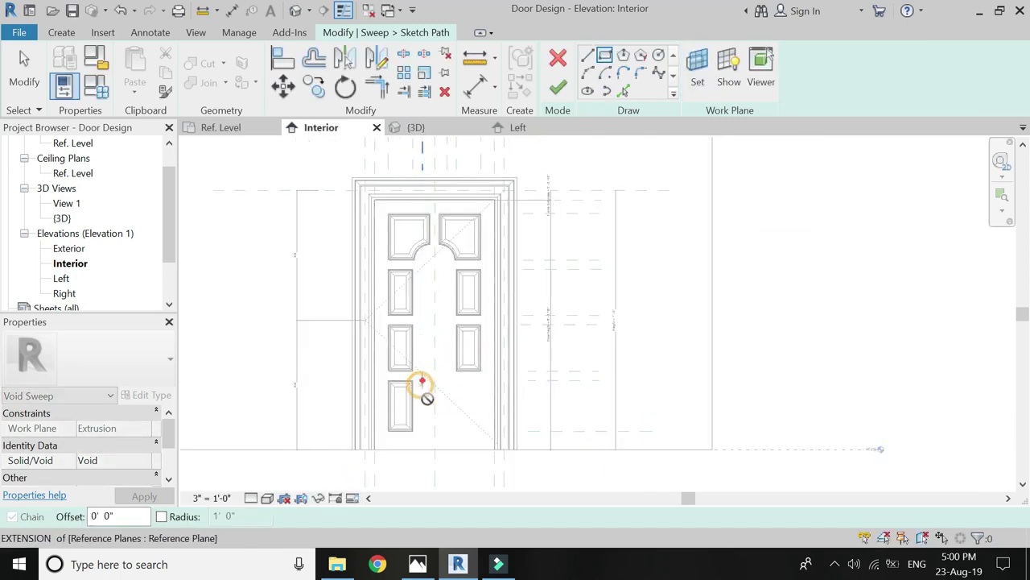
left_click(422, 381)
left_click(447, 431)
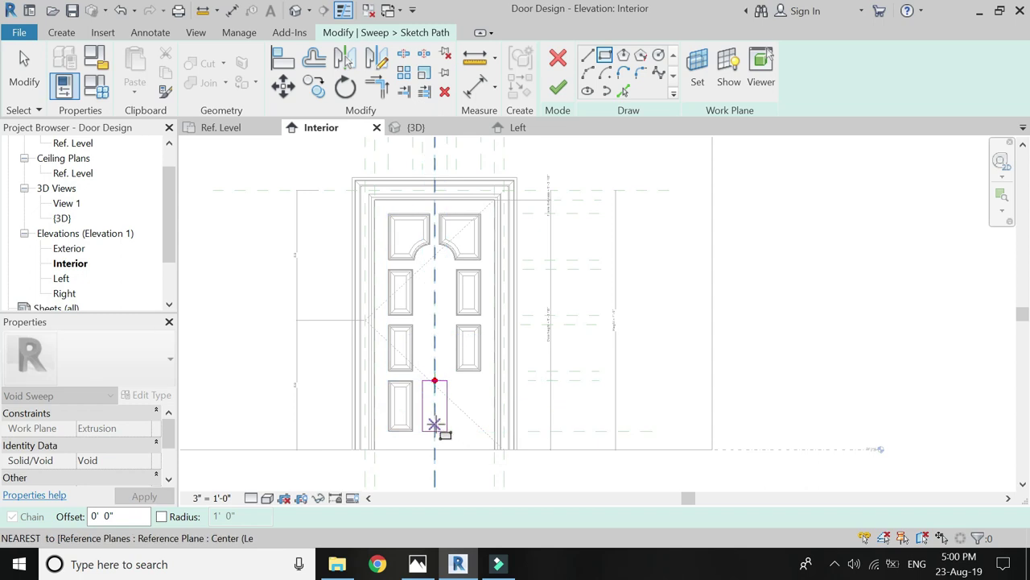
left_click(478, 88)
scroll(420, 447, "up", 2)
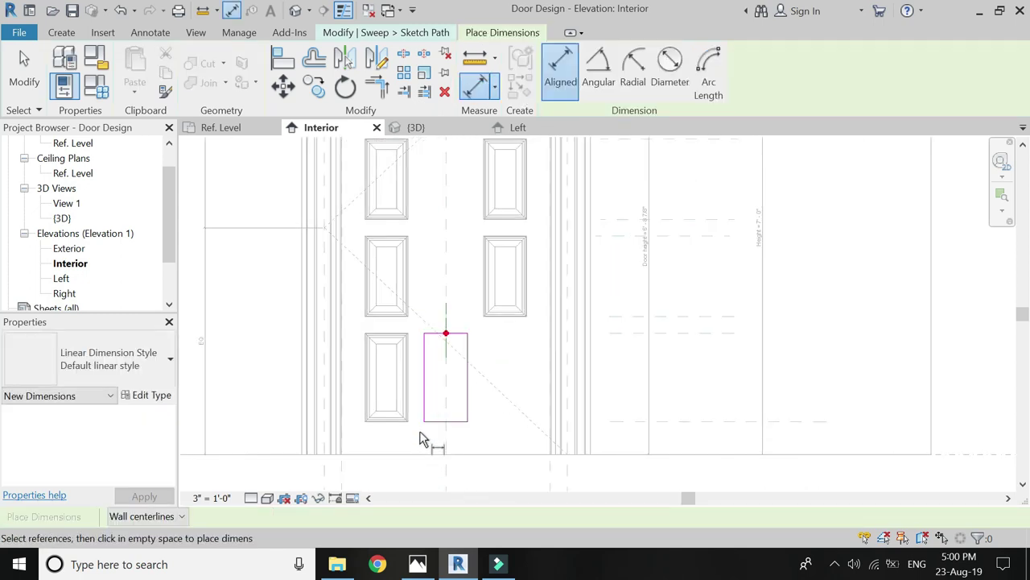
scroll(420, 439, "up", 1)
left_click(427, 398)
left_click(483, 409)
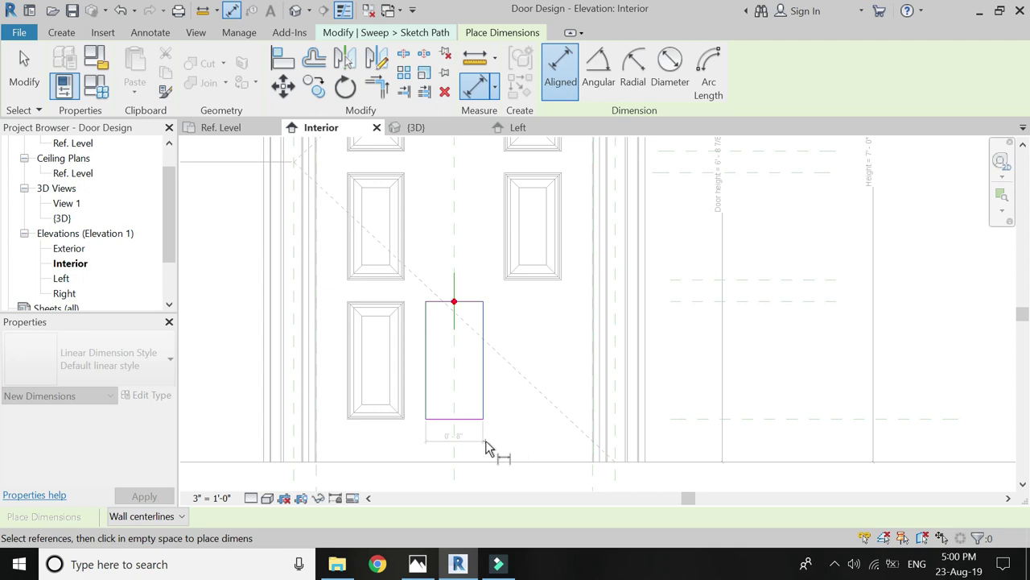
left_click(488, 448)
key("Escape")
key("Escape")
Step: Finish the path and complete the sweep with the Panel section profile
middle_click_drag(489, 351, 464, 295)
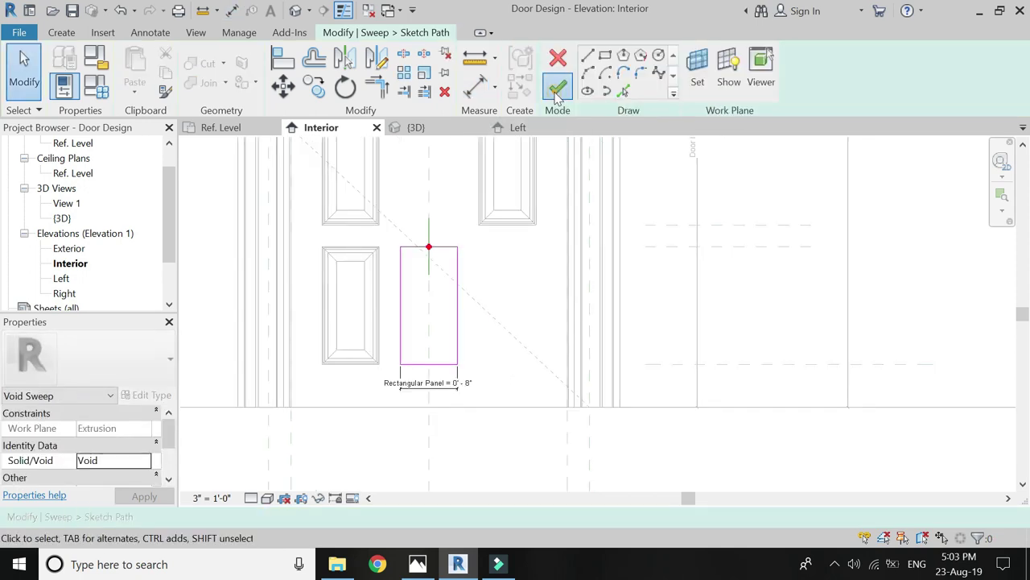
left_click(558, 87)
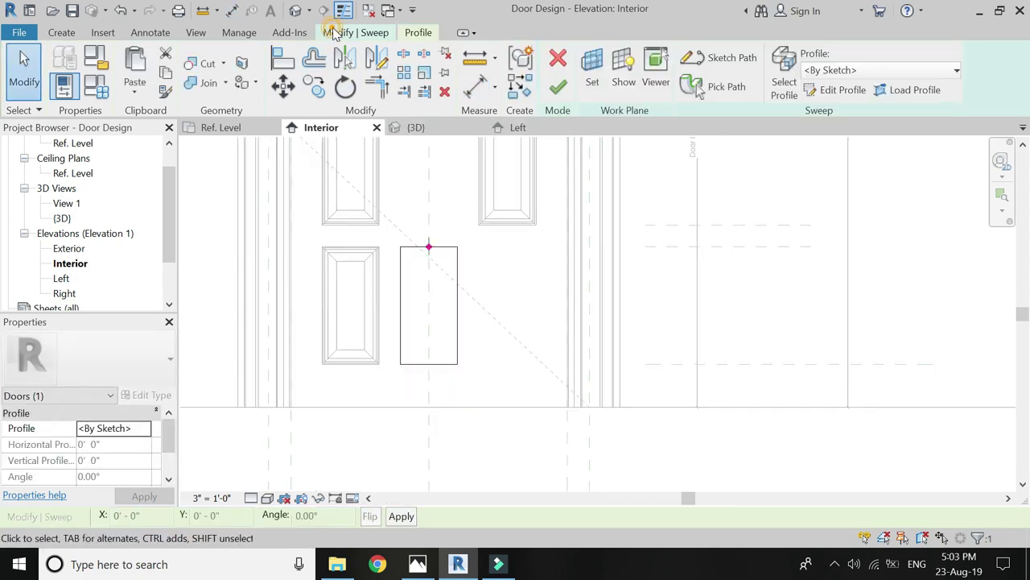
left_click(831, 71)
left_click(841, 142)
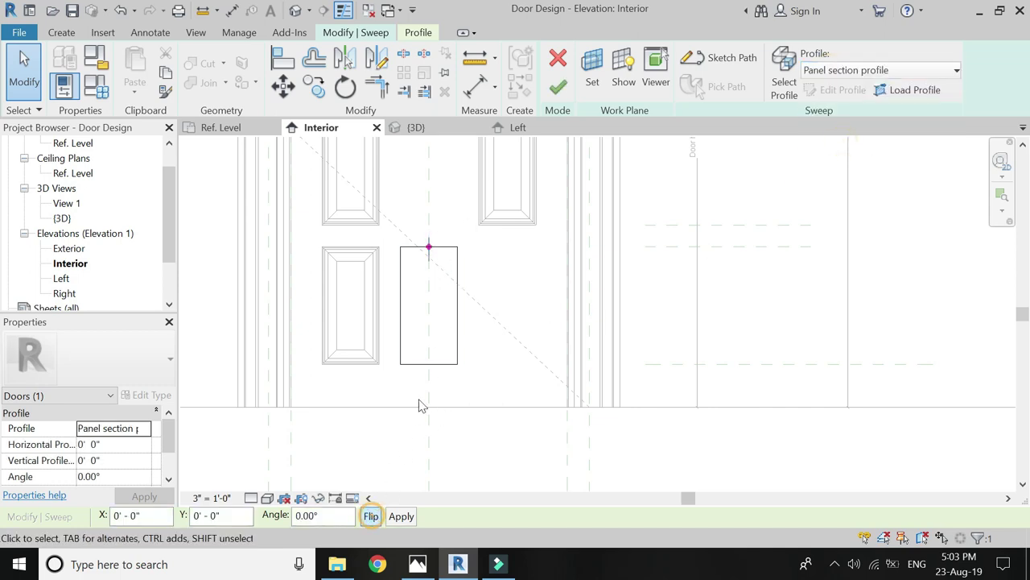
left_click(558, 88)
scroll(439, 330, "up", 2)
left_click(429, 378)
Step: Dimension the panel's 1'-3 3/8" offset from the left wall line and make it a new 'side distance' parameter
double_click(429, 378)
double_click(435, 385)
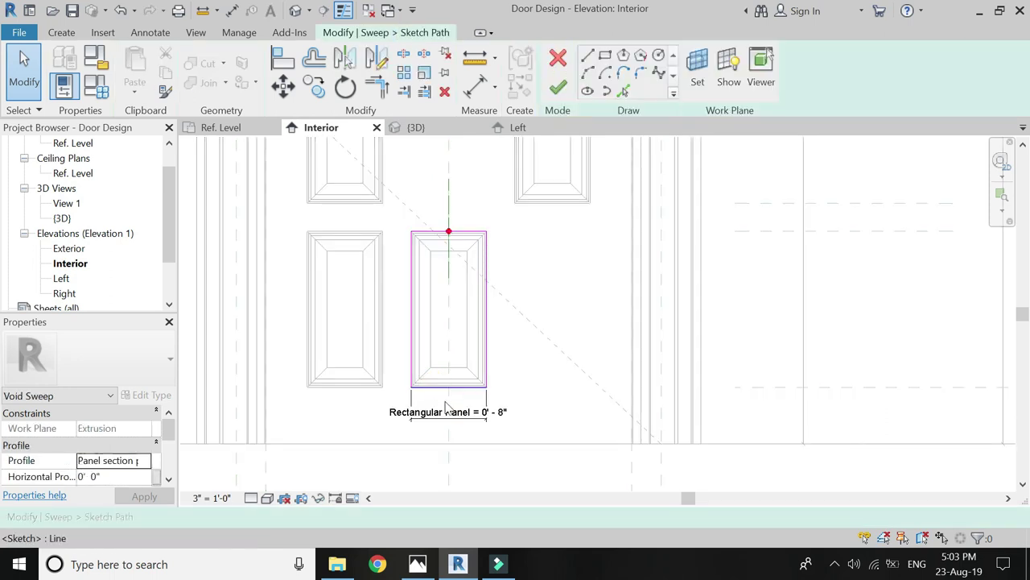
left_click(475, 87)
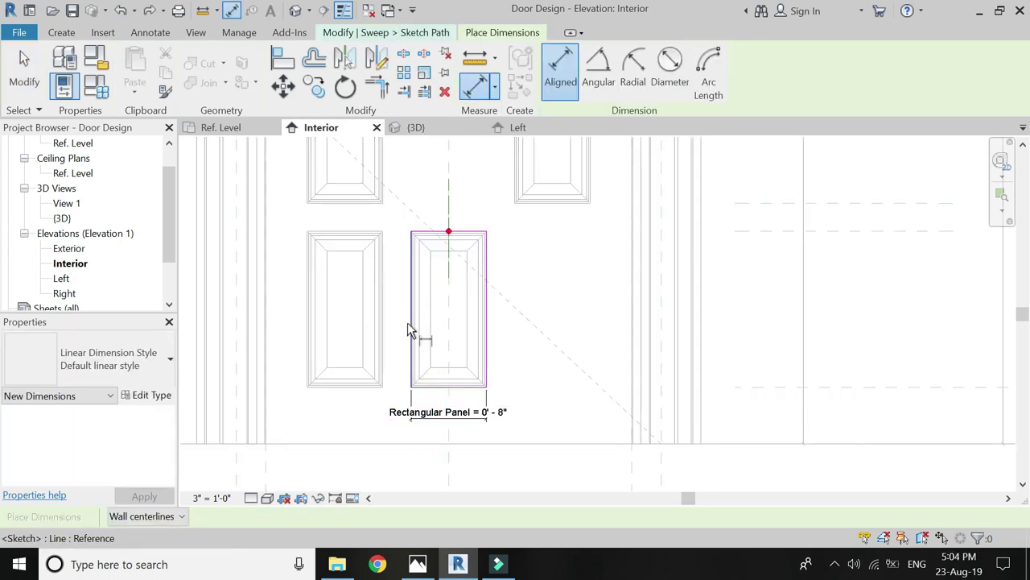
left_click(409, 324)
left_click(268, 342)
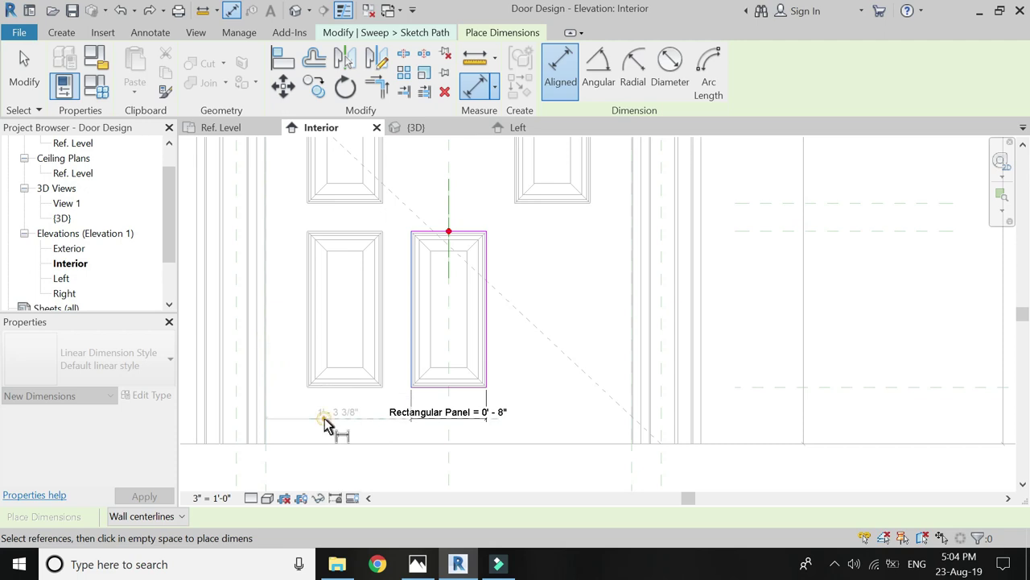
left_click(338, 421)
key("Escape")
left_click(341, 416)
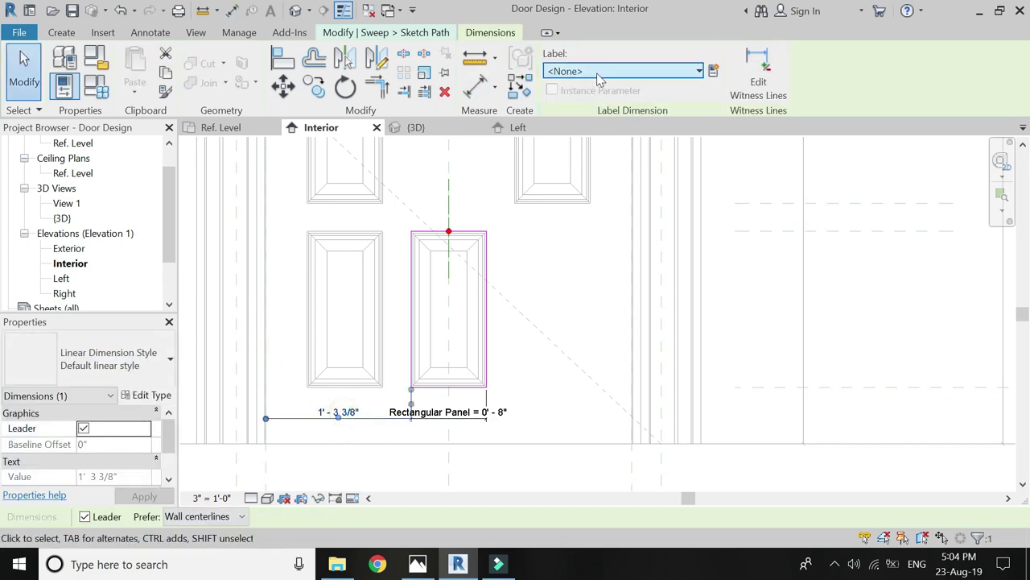
left_click(713, 71)
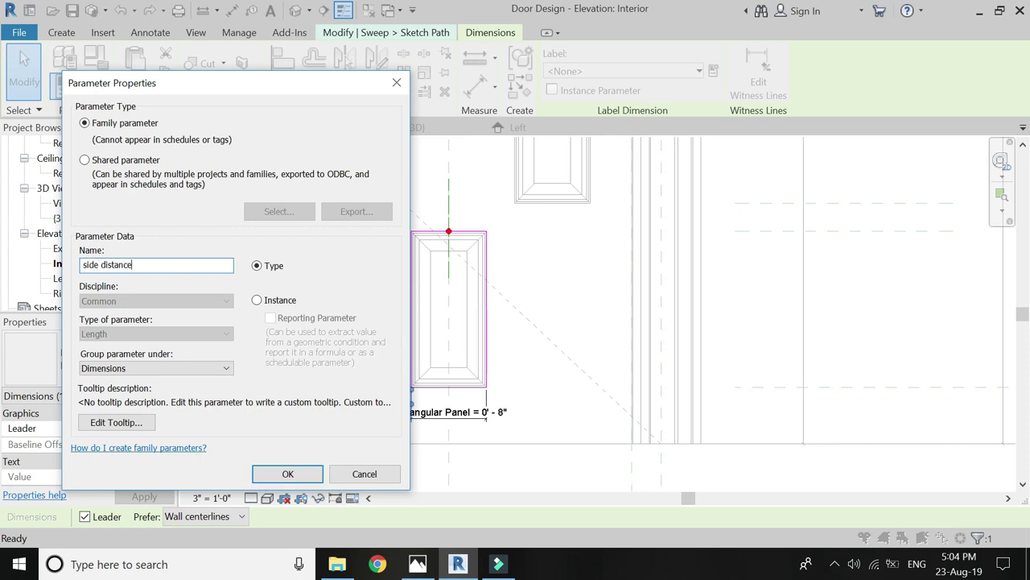
key("Return")
Step: Give side distance the formula Rectangular Panel + 4 3/8" + 3" and finish the sweep
left_click(95, 83)
left_click(443, 216)
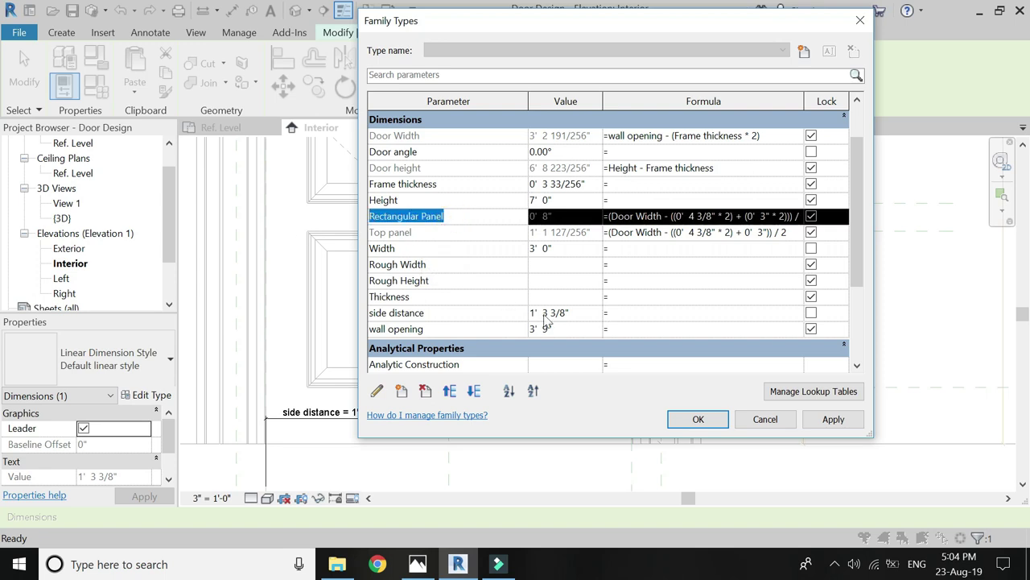
left_click(618, 313)
type("Rectangular Panel+4.375\"+3")
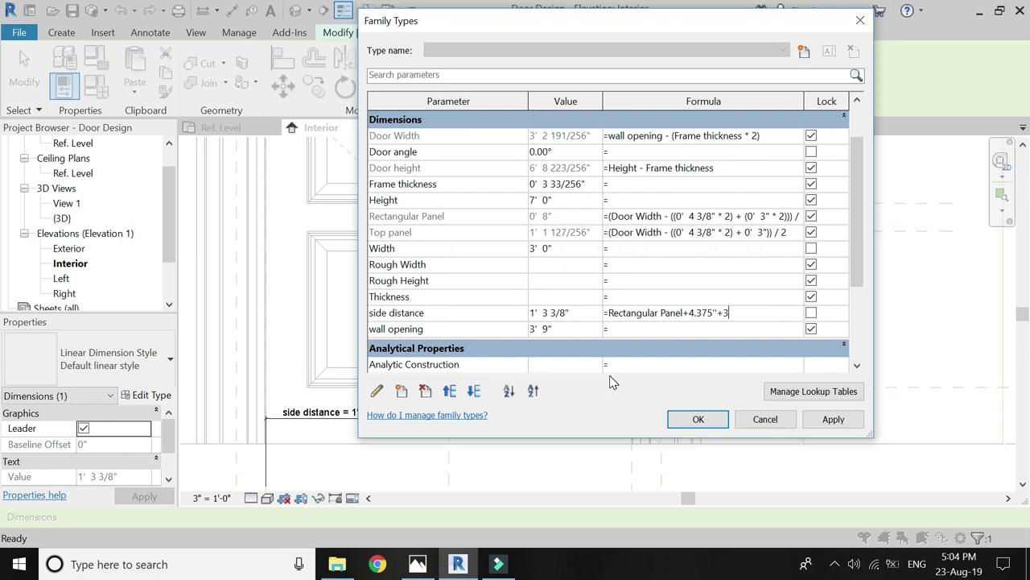
key("Tab")
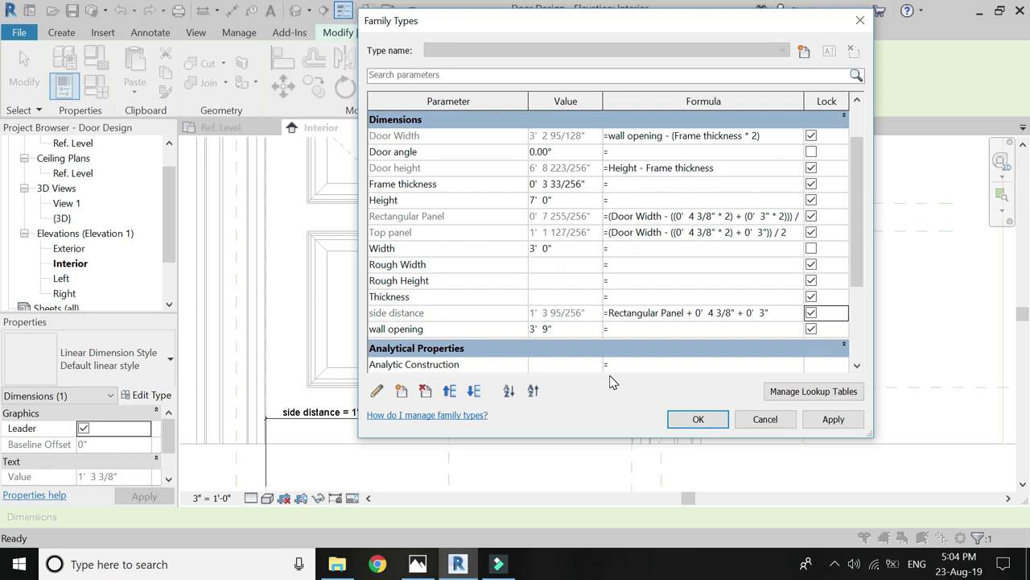
left_click(698, 418)
left_click(563, 87)
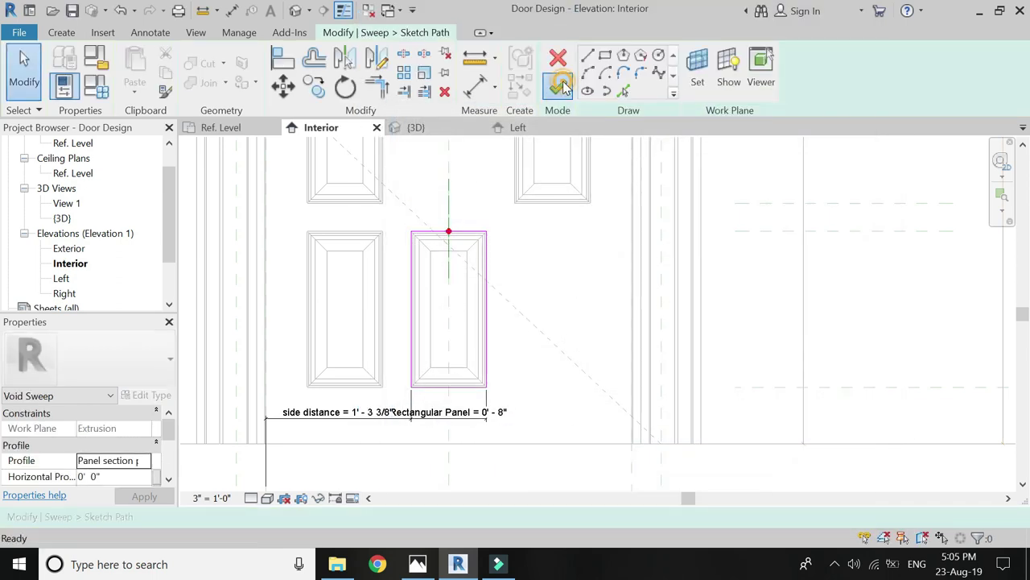
left_click(558, 87)
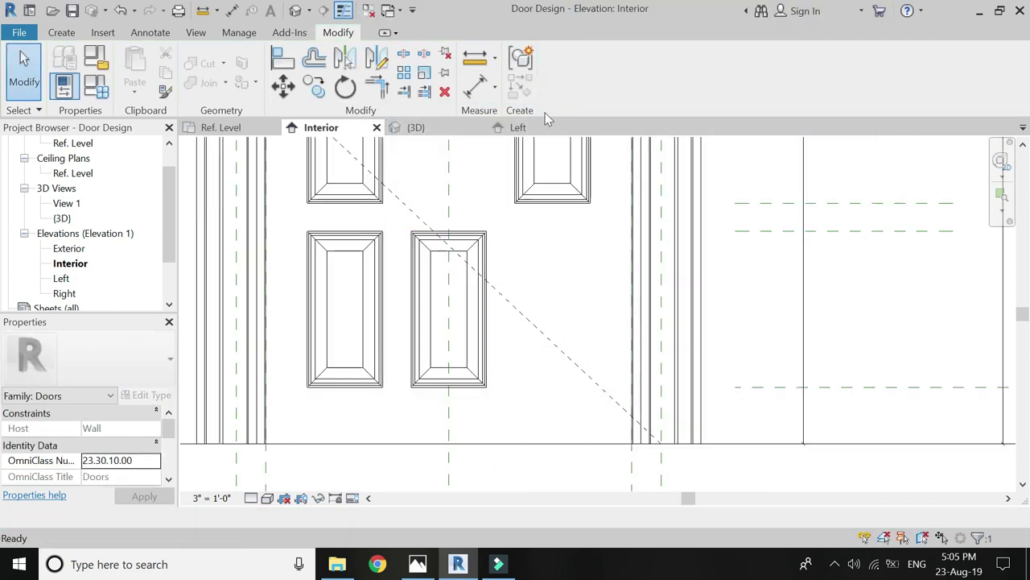
Step: Start a new void sweep and sketch a rectangular path on the door face in the bottom row
left_click(61, 32)
left_click(226, 92)
left_click(234, 215)
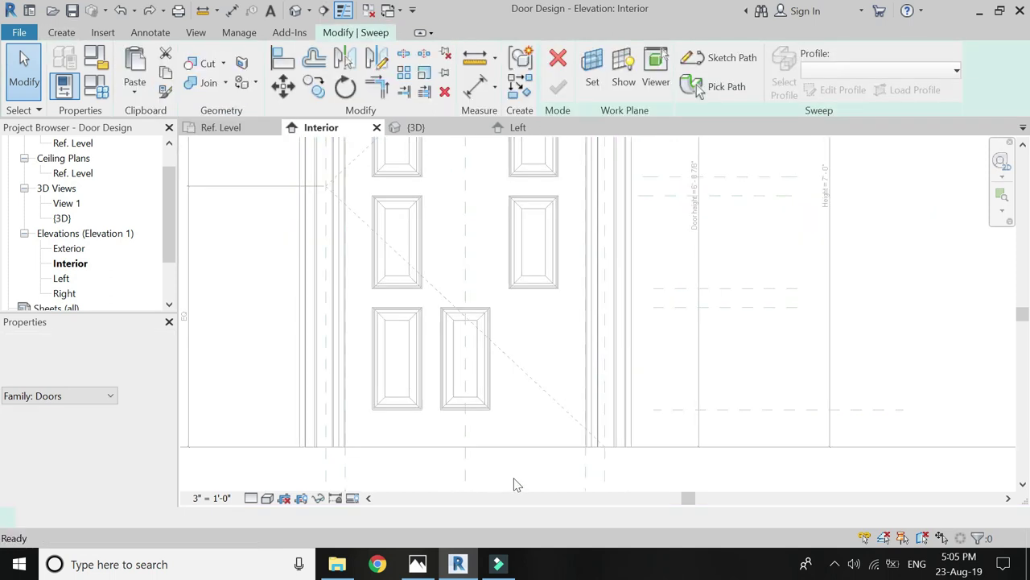
left_click(708, 57)
left_click(697, 71)
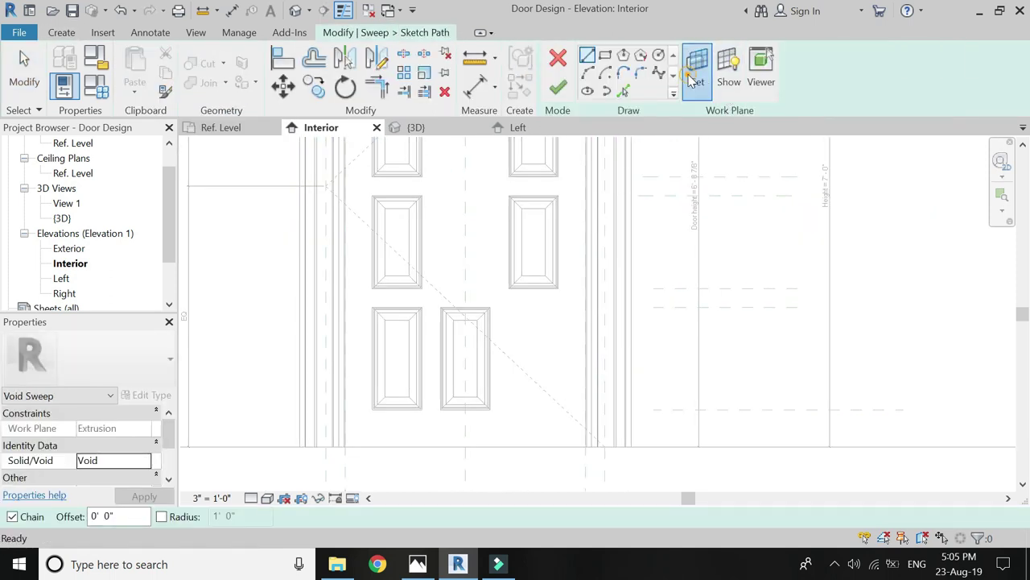
left_click(735, 458)
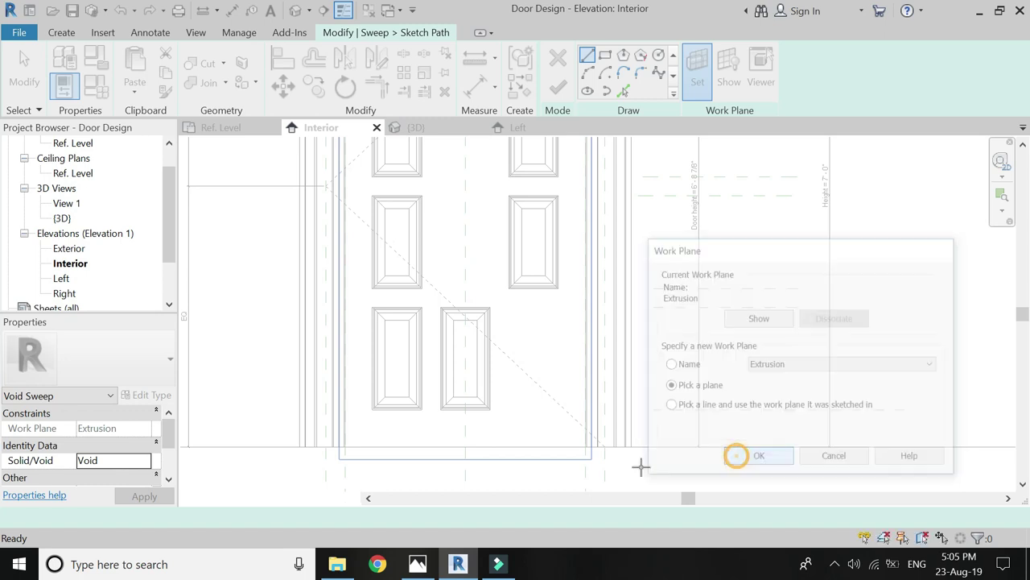
left_click(555, 447)
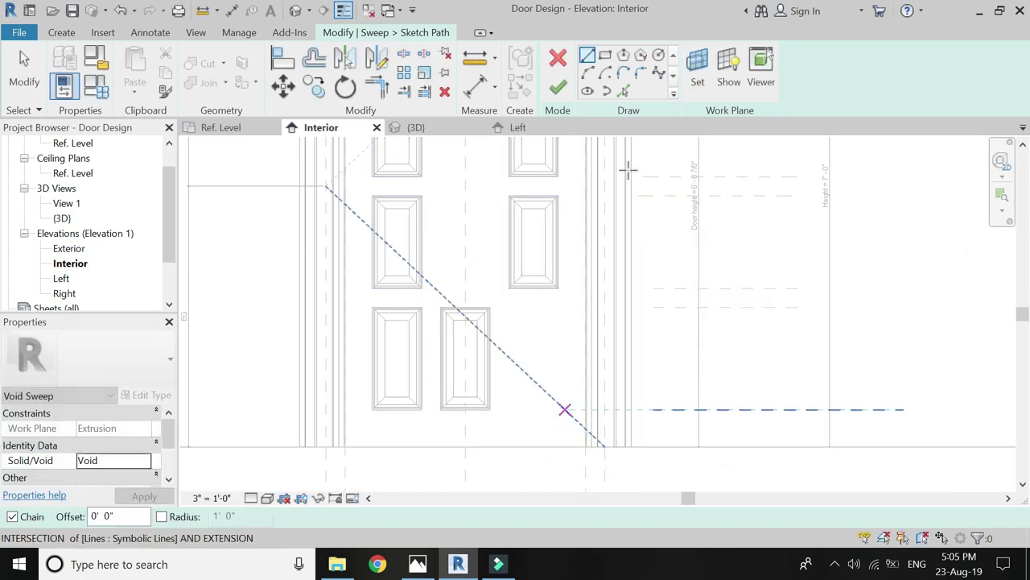
left_click(605, 55)
scroll(511, 326, "down", 2)
scroll(511, 327, "down", 2)
left_click(519, 344)
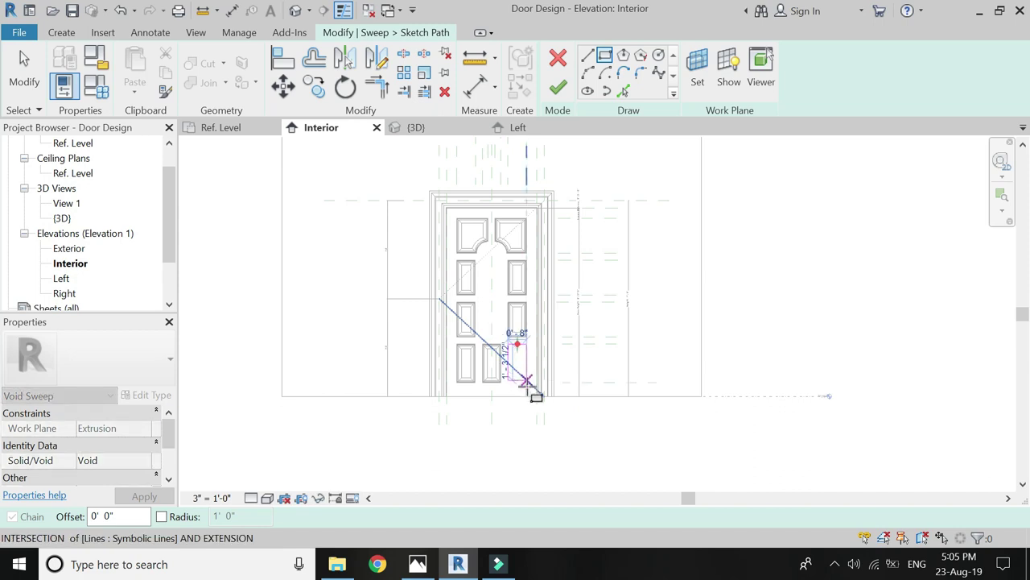
left_click(527, 385)
Step: Dimension the rectangle's 0'-8" width and its 0'-4 3/8" gap to the door frame
scroll(516, 376, "up", 4)
key("Escape")
left_click(475, 84)
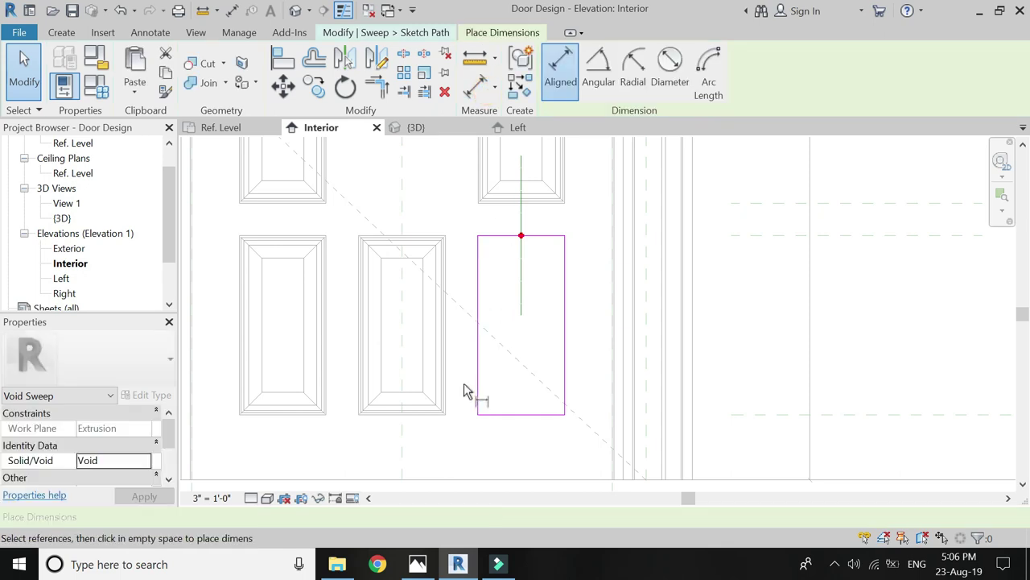
left_click(478, 385)
left_click(565, 380)
left_click(540, 430)
left_click(565, 372)
left_click(609, 377)
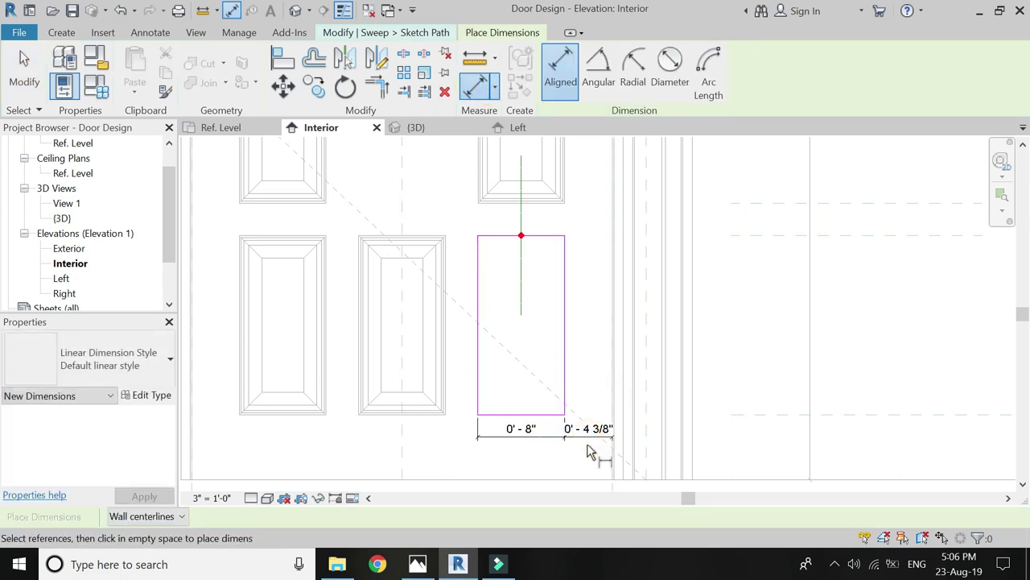
left_click(588, 451)
key("Escape")
Step: Label the 0'-8" width dimension with the Rectangular Panel parameter
left_click(575, 427)
scroll(575, 435, "down", 3)
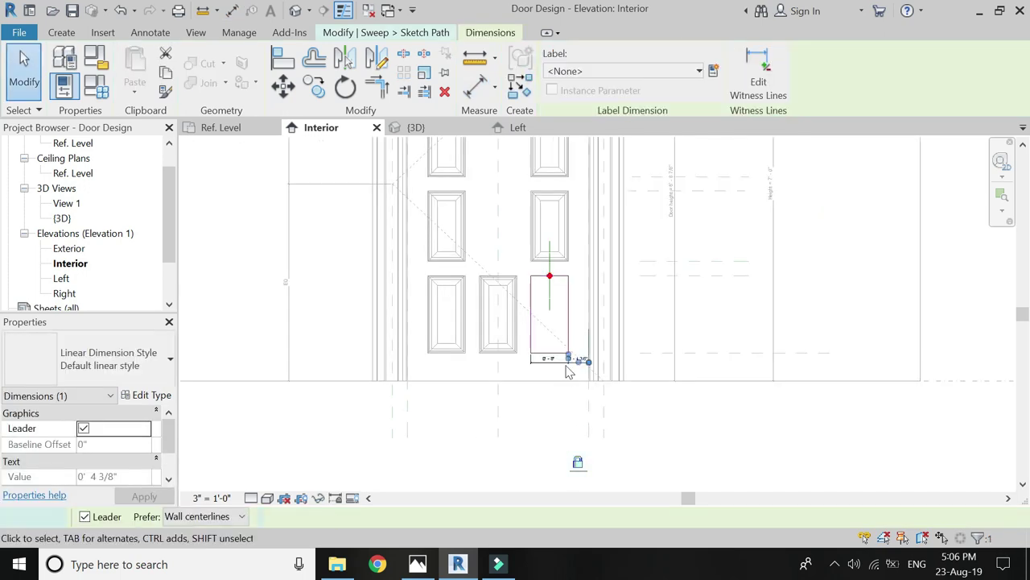
scroll(568, 371, "up", 3)
key("Escape")
left_click(538, 362)
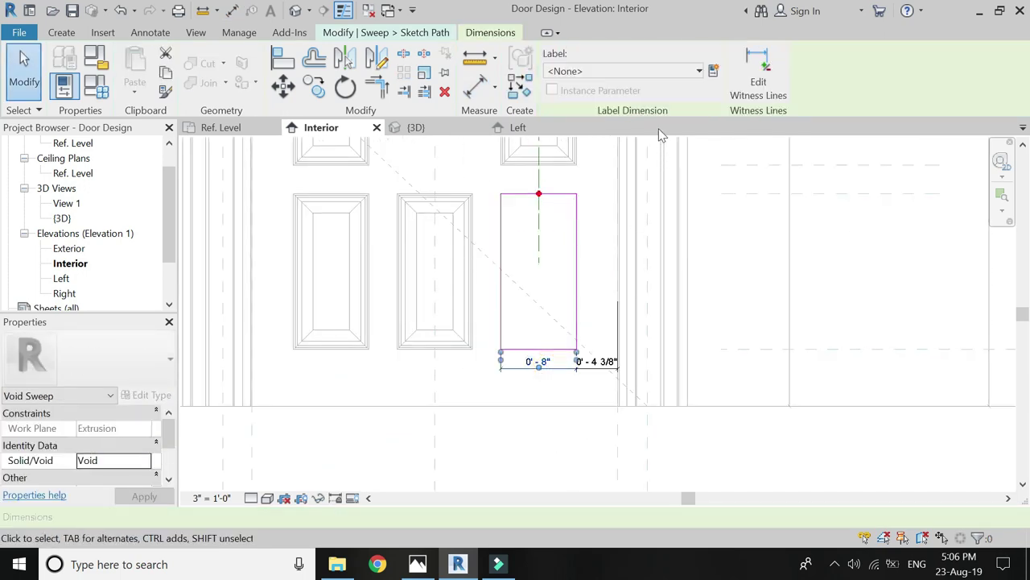
left_click(651, 72)
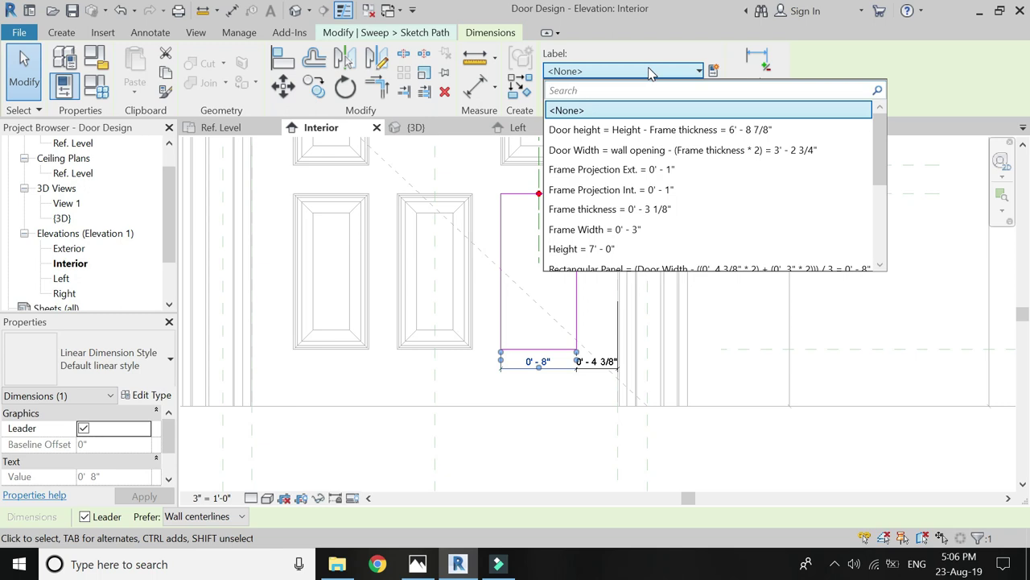
scroll(672, 205, "down", 1)
left_click(672, 209)
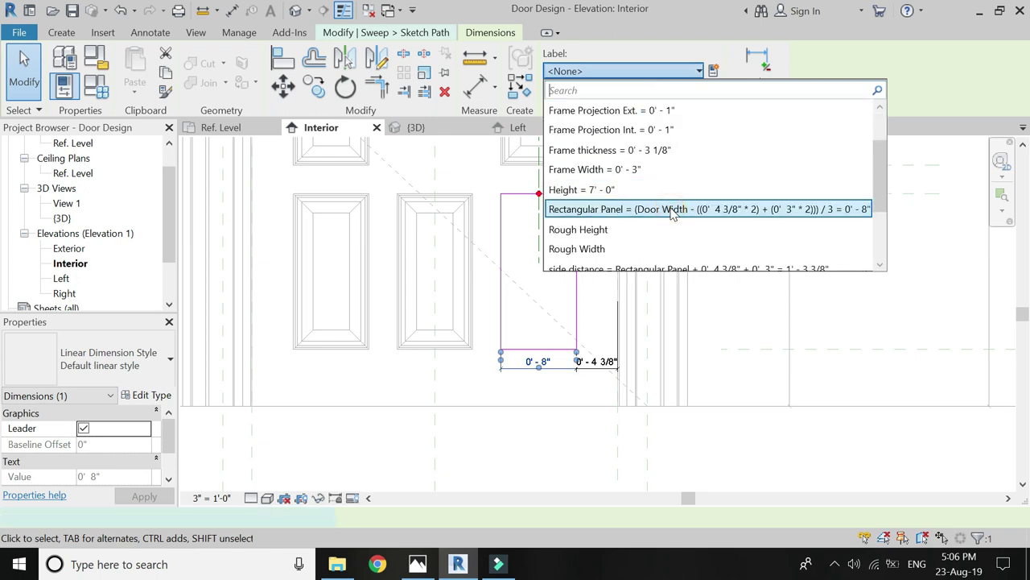
key("Escape")
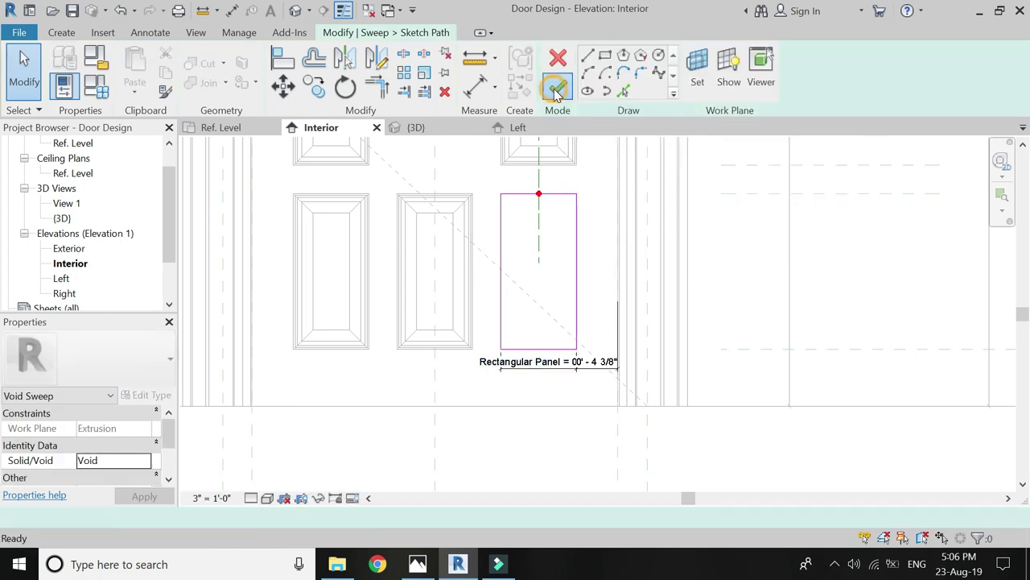
Step: Finish the path and sweep the Panel section profile along it as a void
left_click(557, 87)
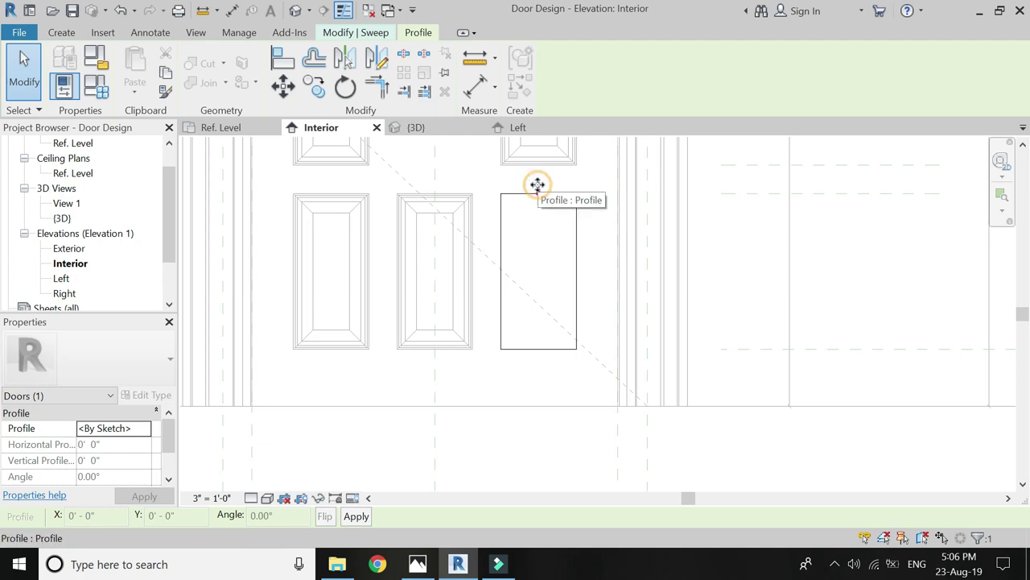
left_click(363, 33)
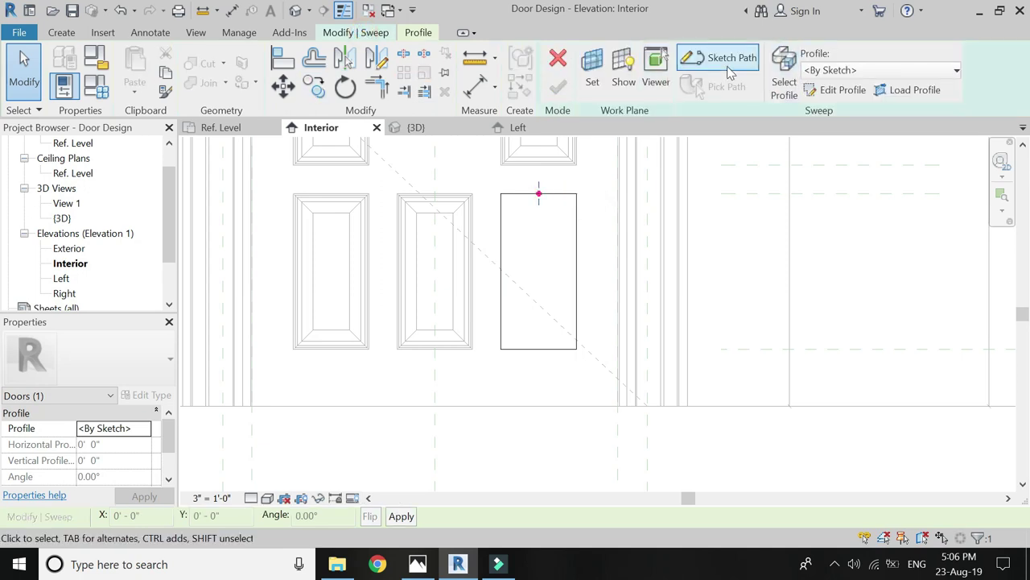
left_click(956, 70)
left_click(865, 143)
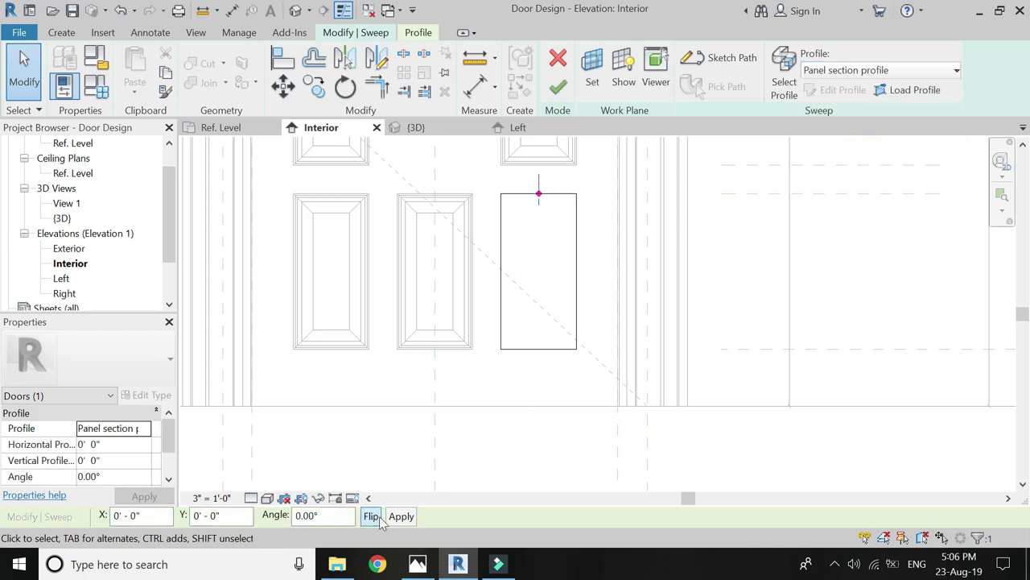
left_click(558, 86)
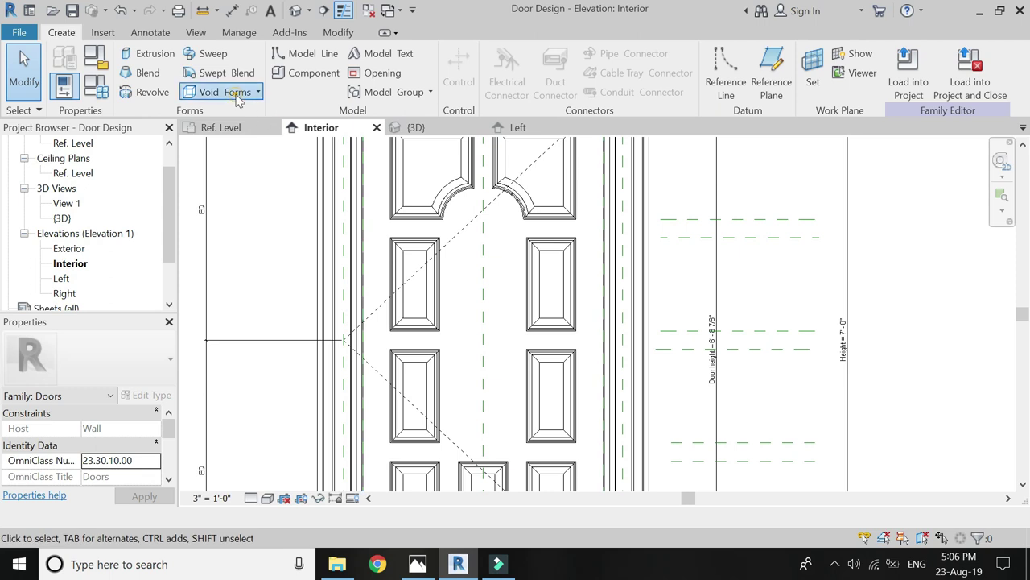
Step: Start another void sweep path sketched on the door's plane
left_click(227, 92)
left_click(258, 219)
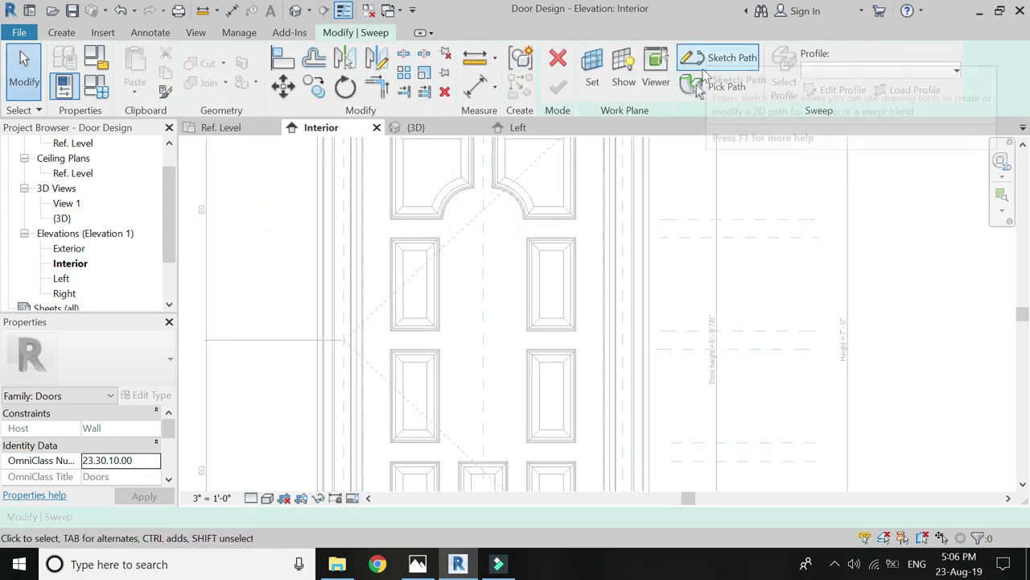
scroll(471, 179, "down", 2)
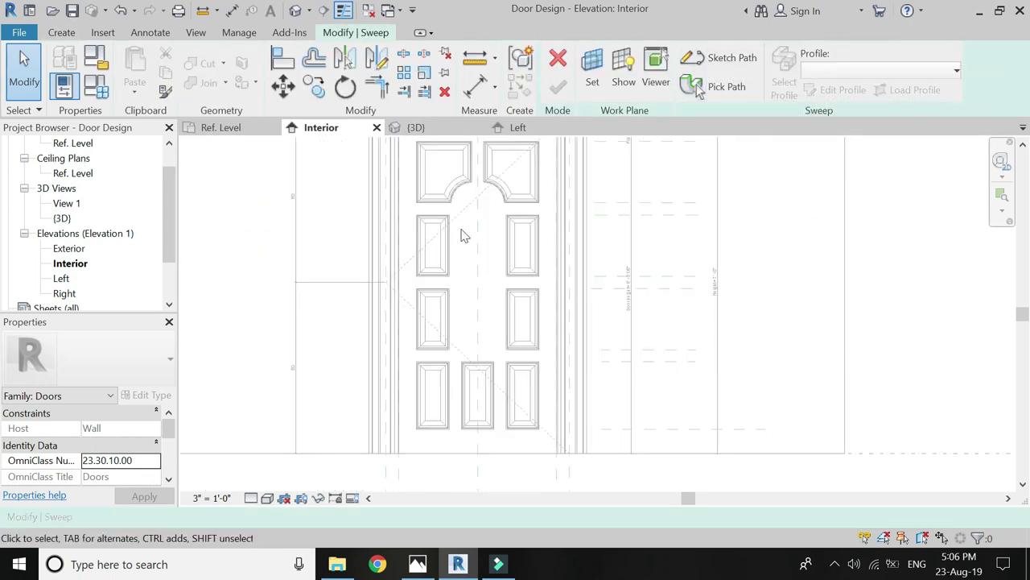
left_click(722, 58)
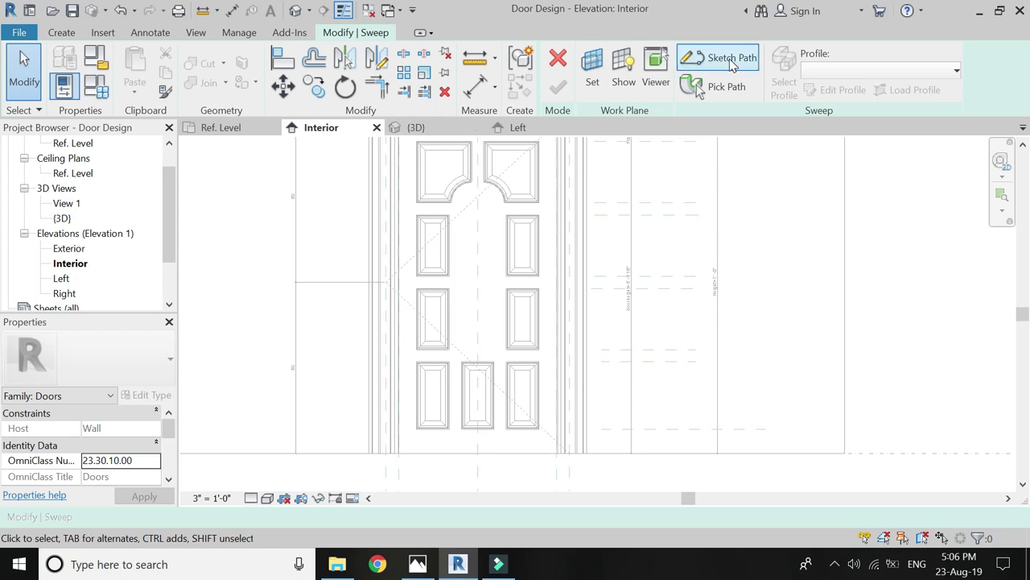
left_click(697, 68)
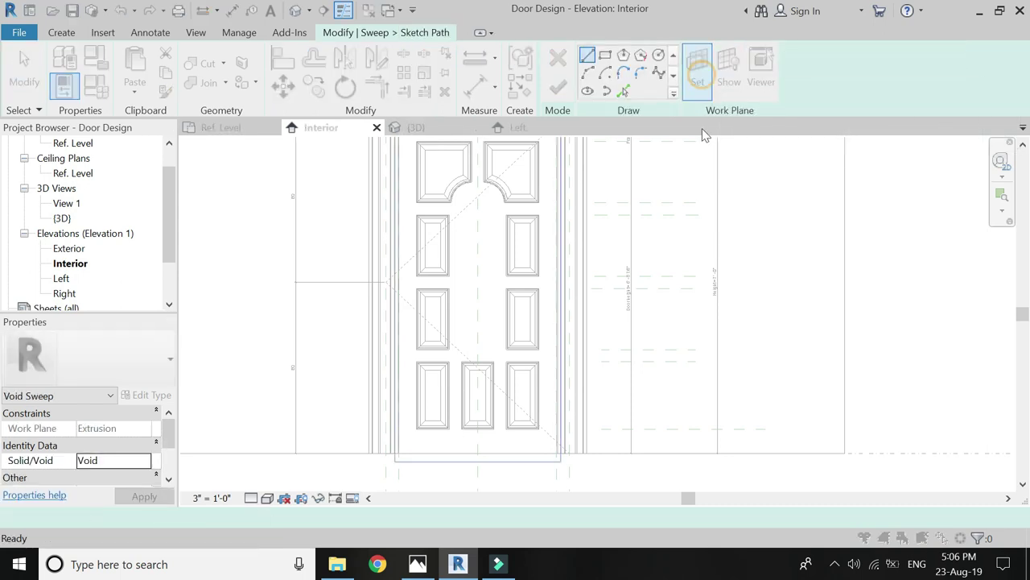
left_click(757, 458)
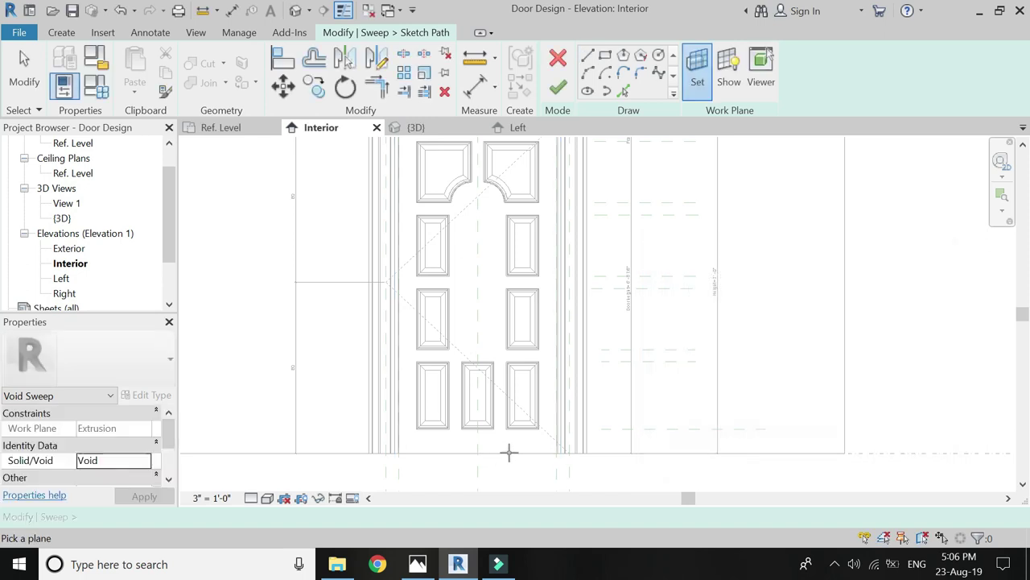
left_click(509, 452)
Step: Draw a tall rectangle for the centre panel and drag its top line higher up the door
left_click(604, 55)
scroll(482, 350, "down", 3)
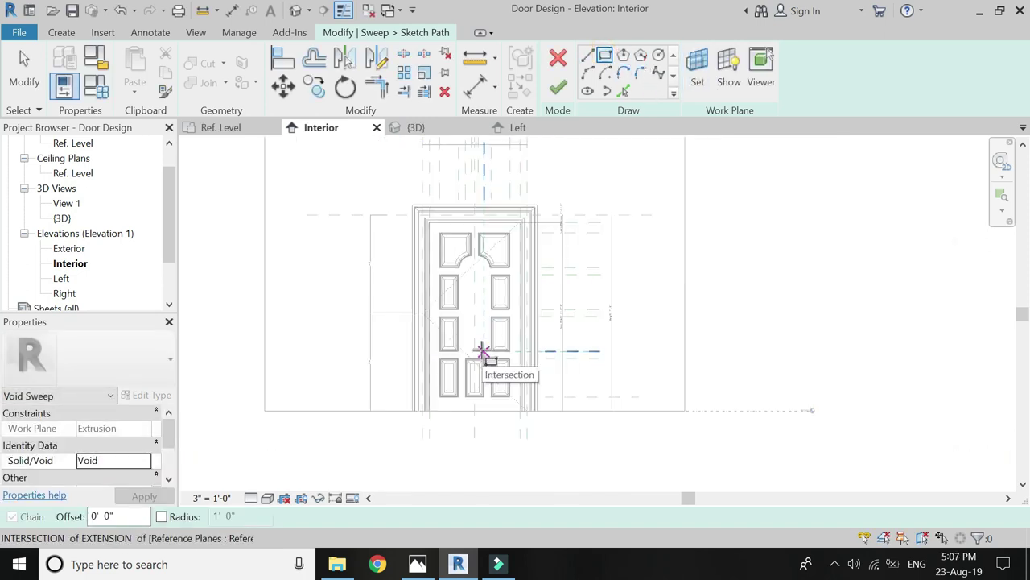
left_click(474, 351)
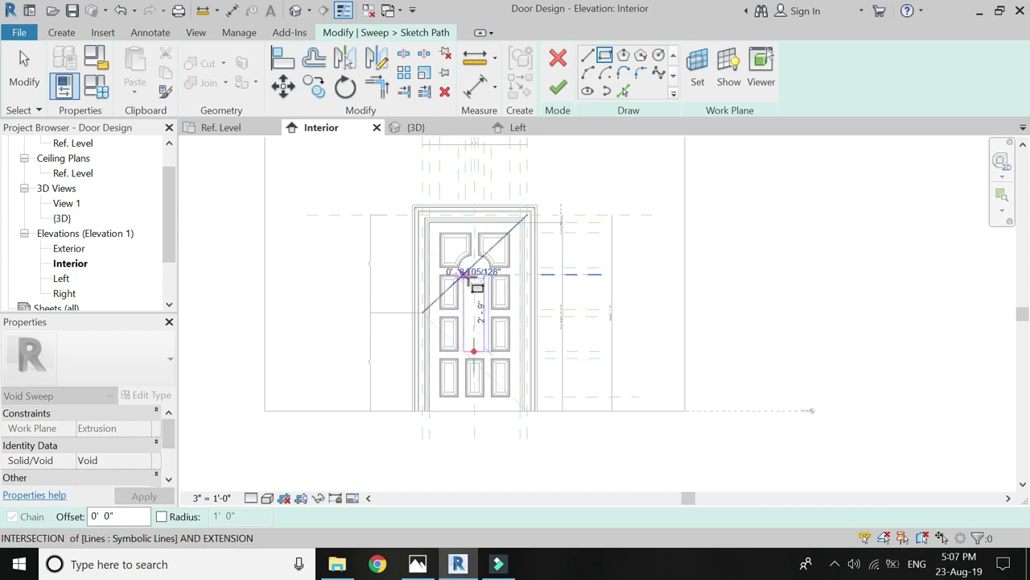
left_click(464, 274)
scroll(475, 322, "up", 5)
key("Escape")
key("Escape")
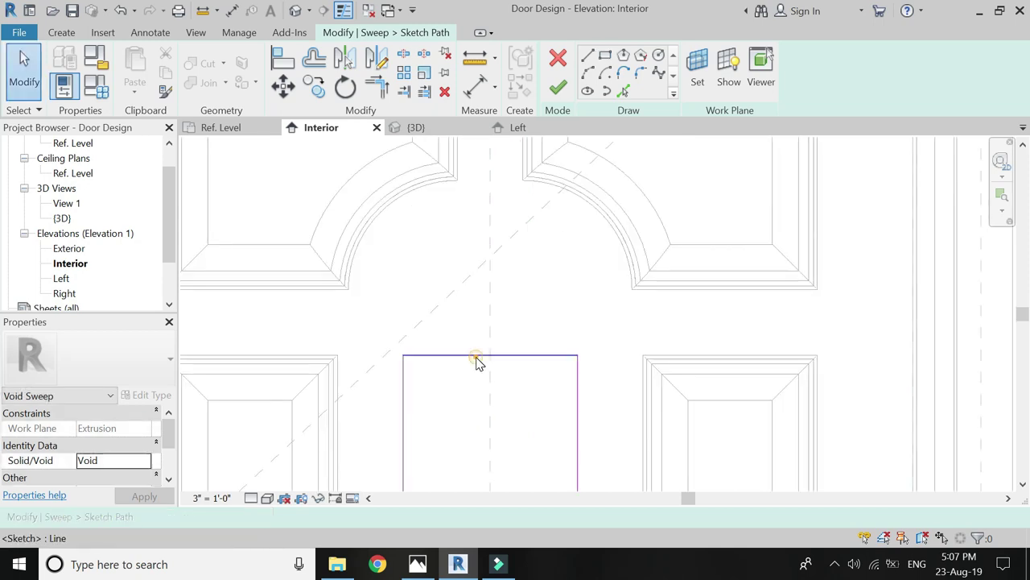
left_click(491, 355)
left_click_drag(490, 356, 494, 290)
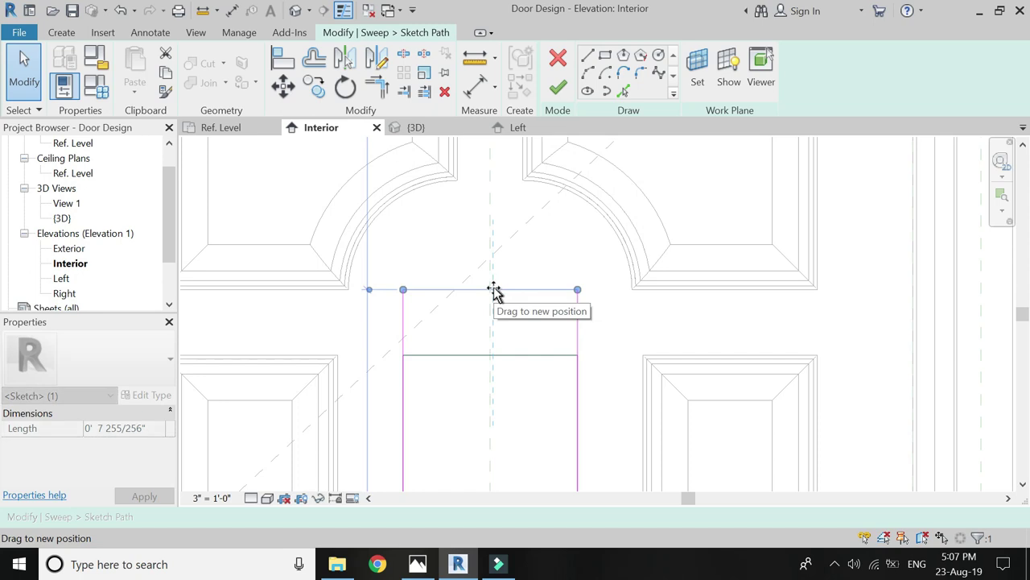
scroll(494, 288, "down", 1)
scroll(515, 257, "down", 3)
left_click(558, 88)
Step: Draw a semicircular arch across the top and trim it to the rectangle's sides
left_click(588, 71)
scroll(517, 278, "up", 2)
left_click(523, 252)
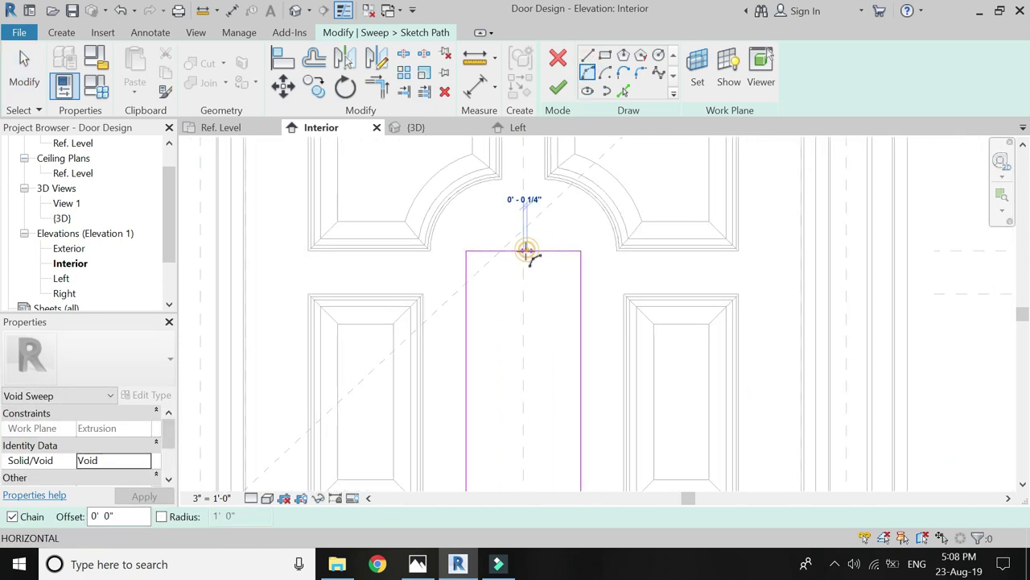
left_click(467, 305)
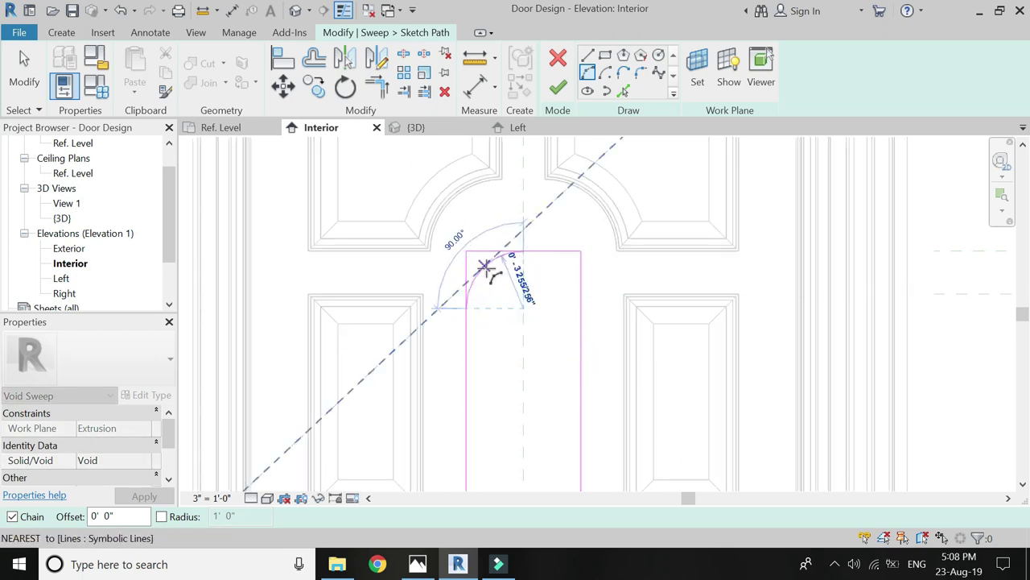
left_click(523, 250)
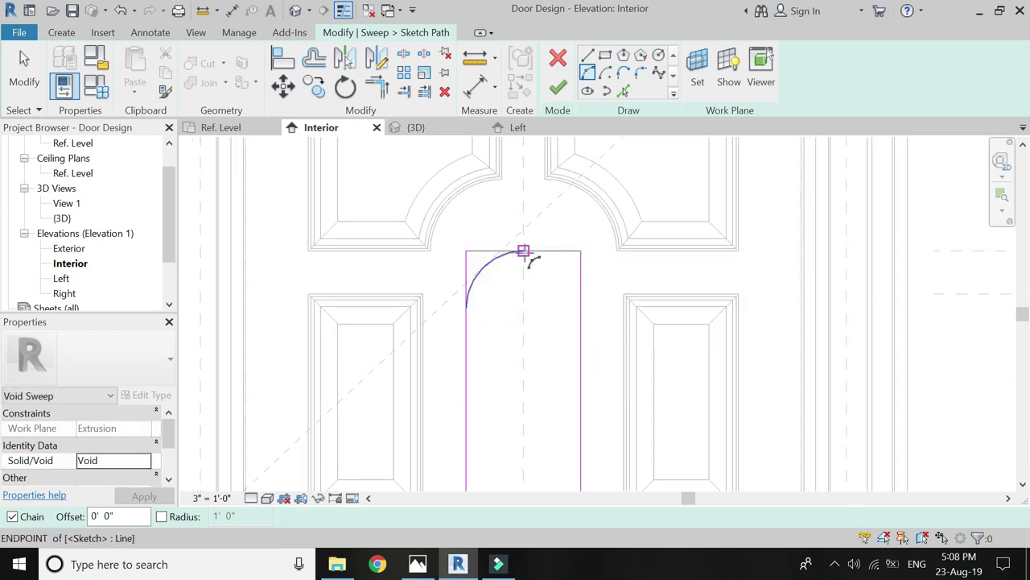
left_click(579, 306)
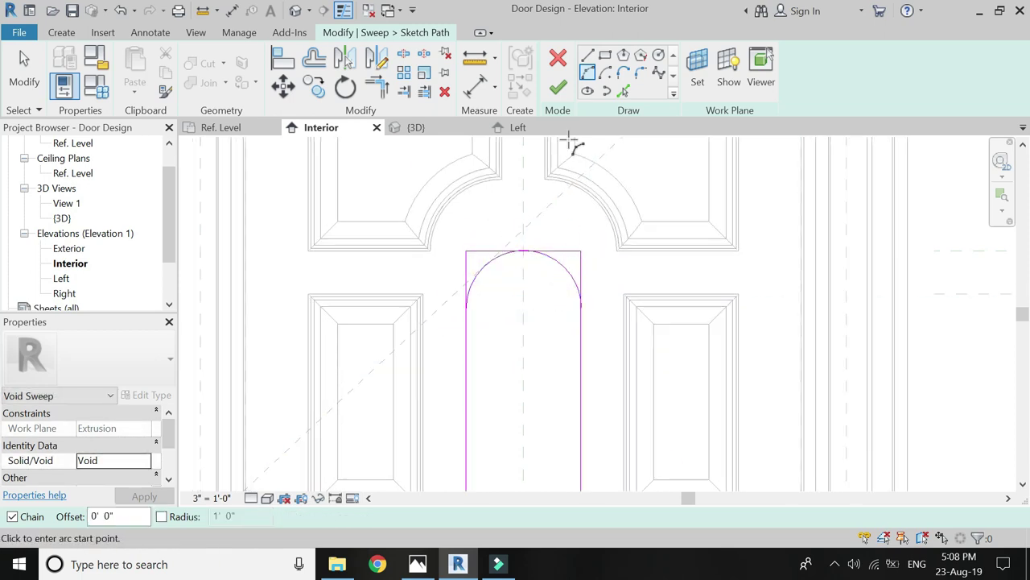
left_click(380, 90)
left_click(567, 283)
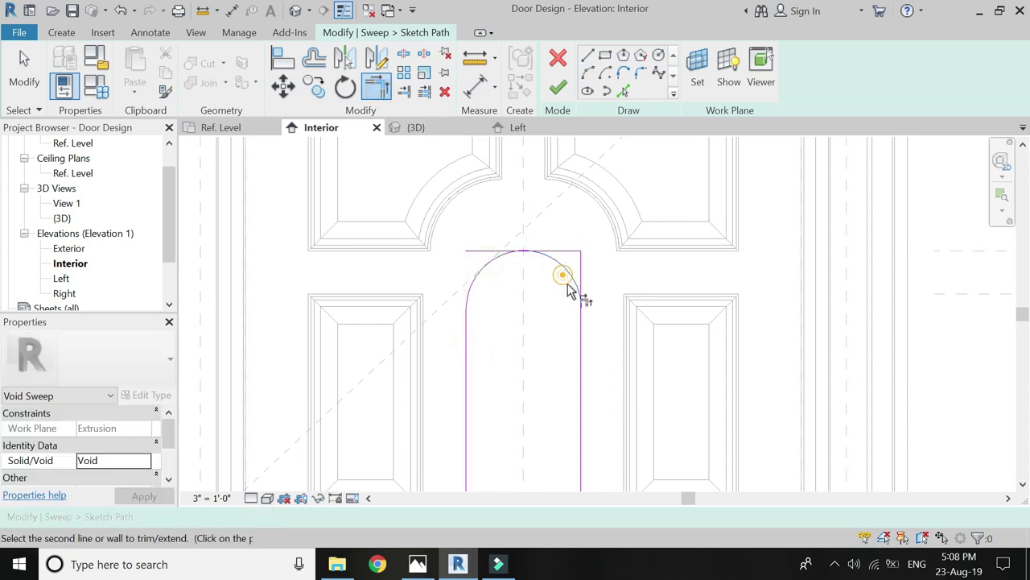
key("Escape")
left_click(569, 252)
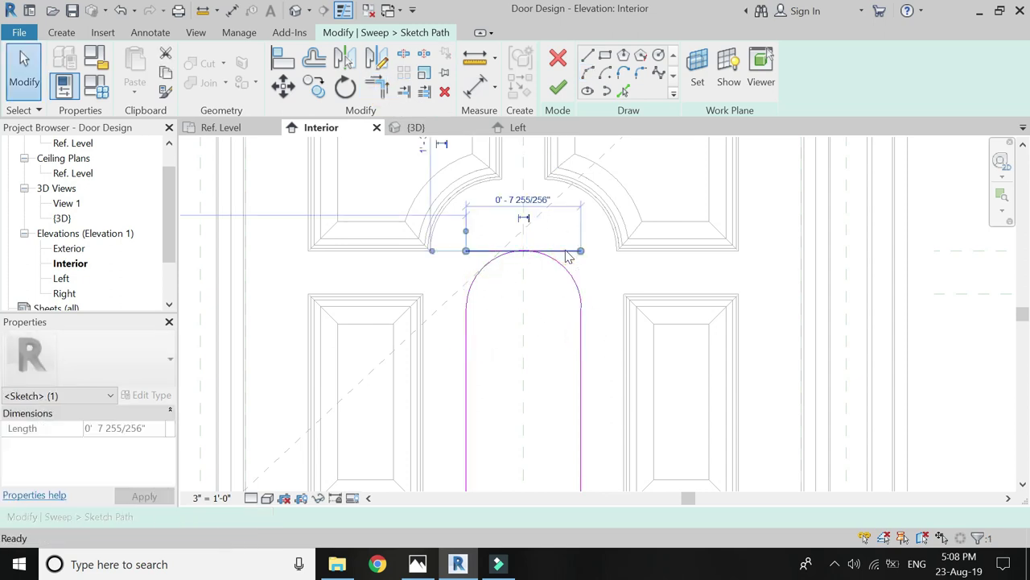
key("Escape")
scroll(568, 256, "down", 3)
Step: Start aligned dimensioning (DI) on the centre path
key("d")
key("i")
scroll(451, 298, "up", 3)
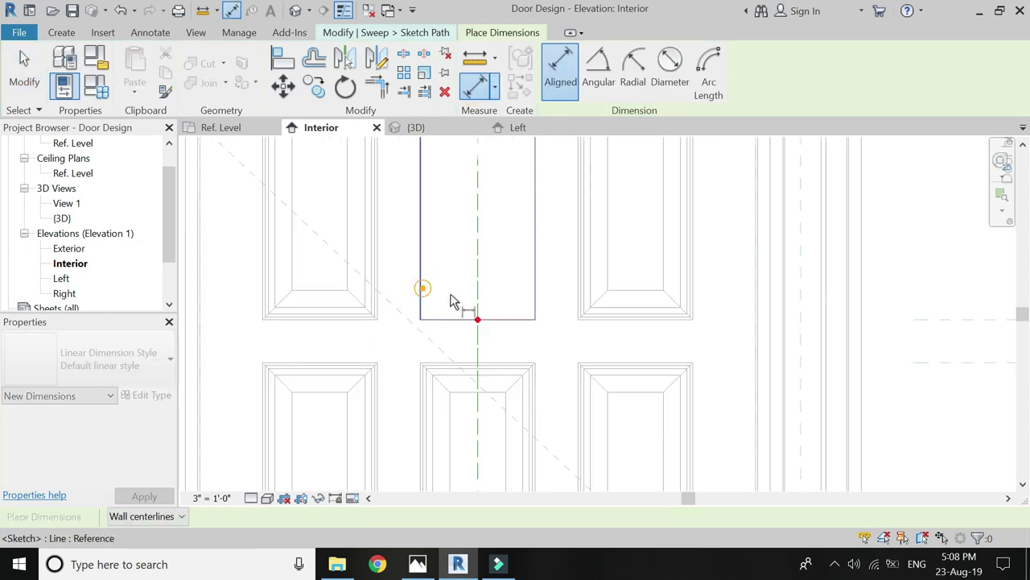
Step: Dimension the path's 0'-8" width and 1'-3 3/8" offset, labelling the offset side distance
left_click(537, 307)
left_click(558, 352)
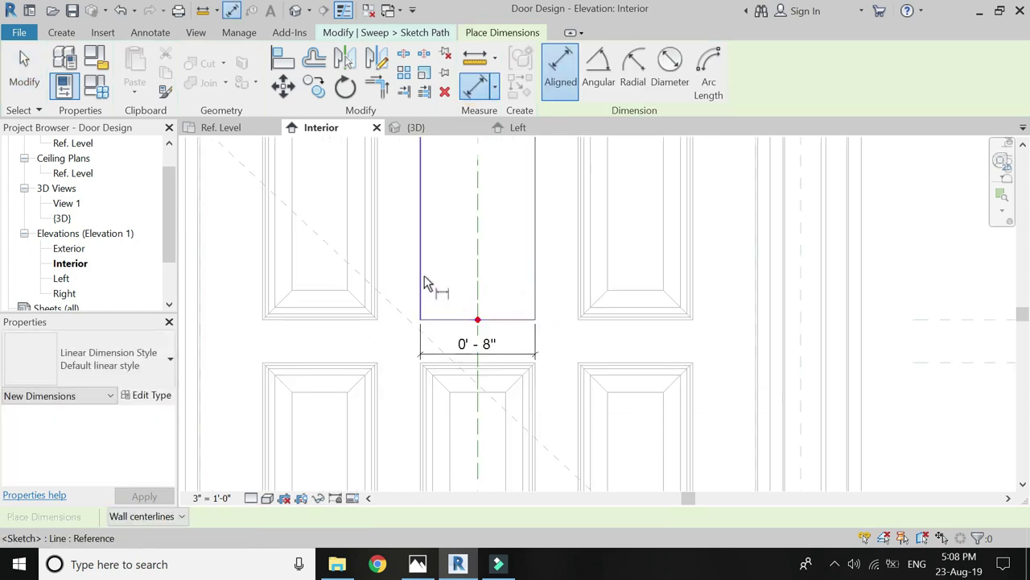
scroll(488, 293, "down", 1)
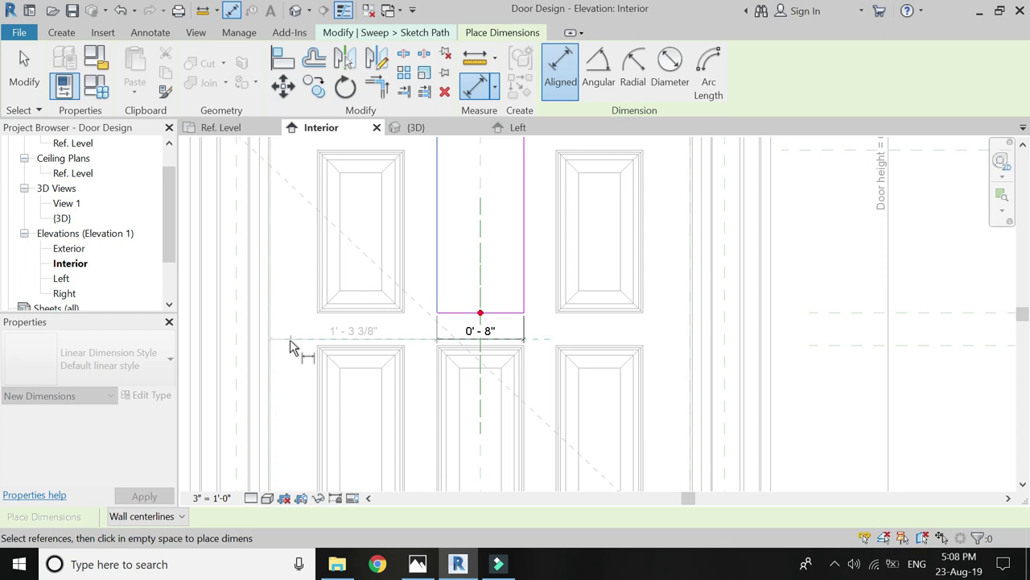
left_click(290, 340)
key("Escape")
left_click(322, 339)
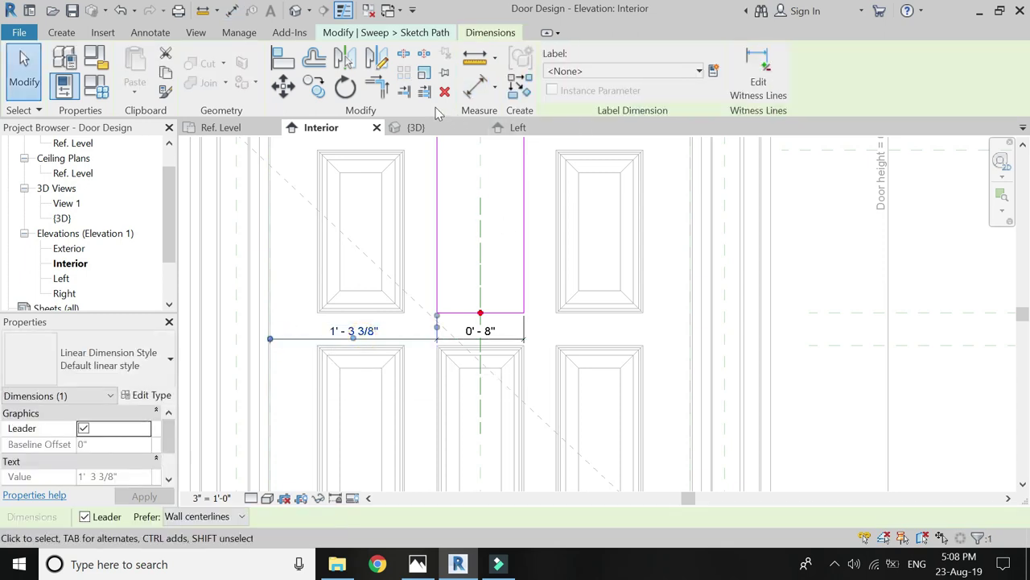
left_click(611, 71)
scroll(624, 177, "down", 1)
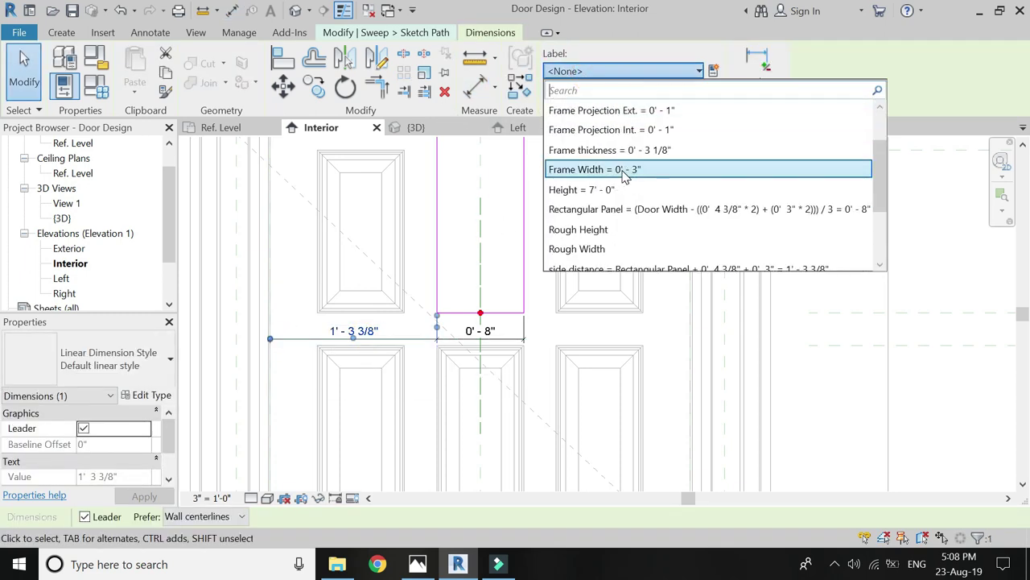
scroll(625, 177, "down", 2)
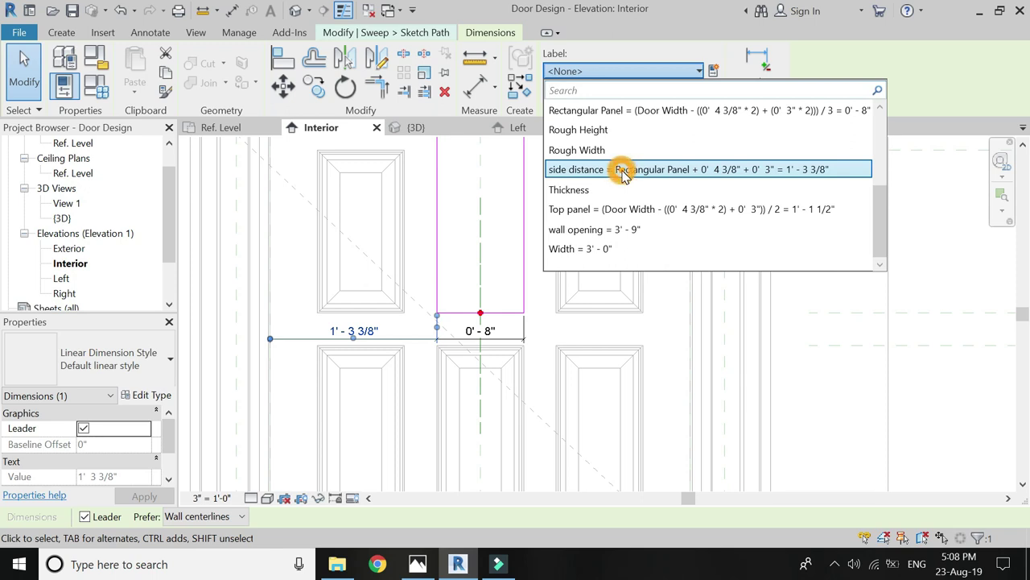
left_click(624, 172)
key("Escape")
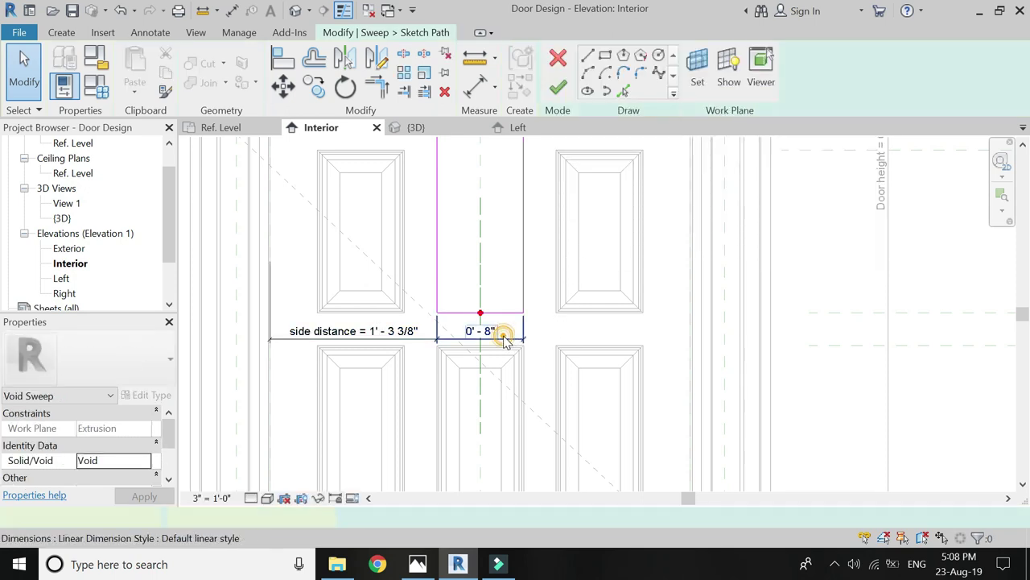
Step: Label the 0'-8" width dimension Rectangular Panel
left_click(503, 338)
left_click(620, 71)
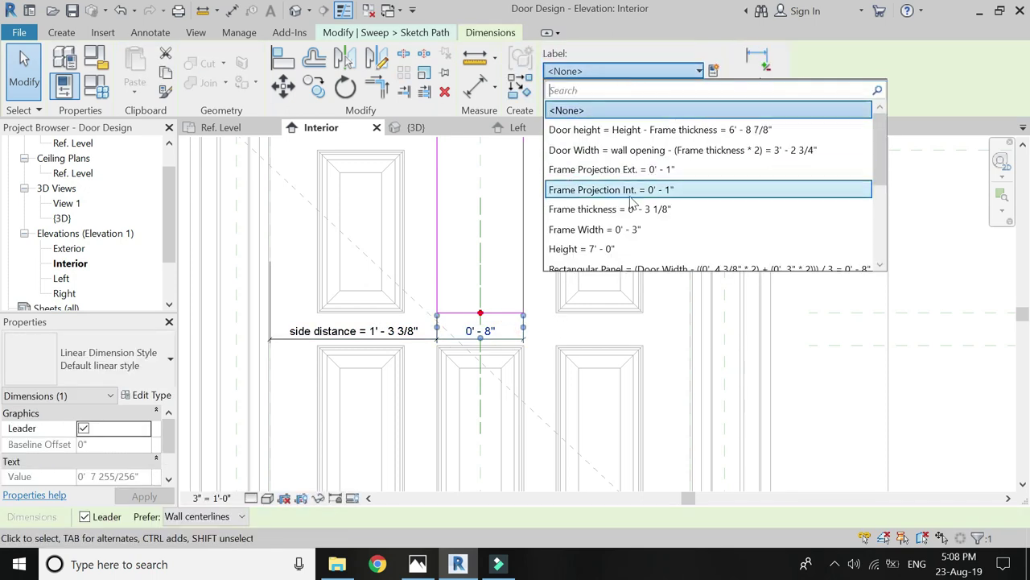
scroll(632, 203, "down", 1)
left_click(633, 208)
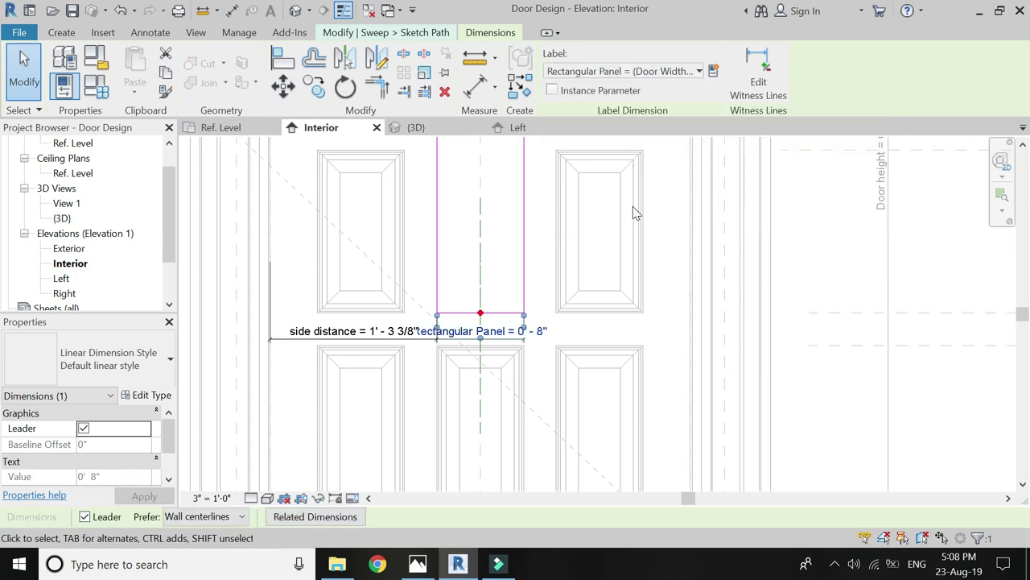
key("Escape")
scroll(556, 410, "down", 1)
scroll(514, 288, "down", 1)
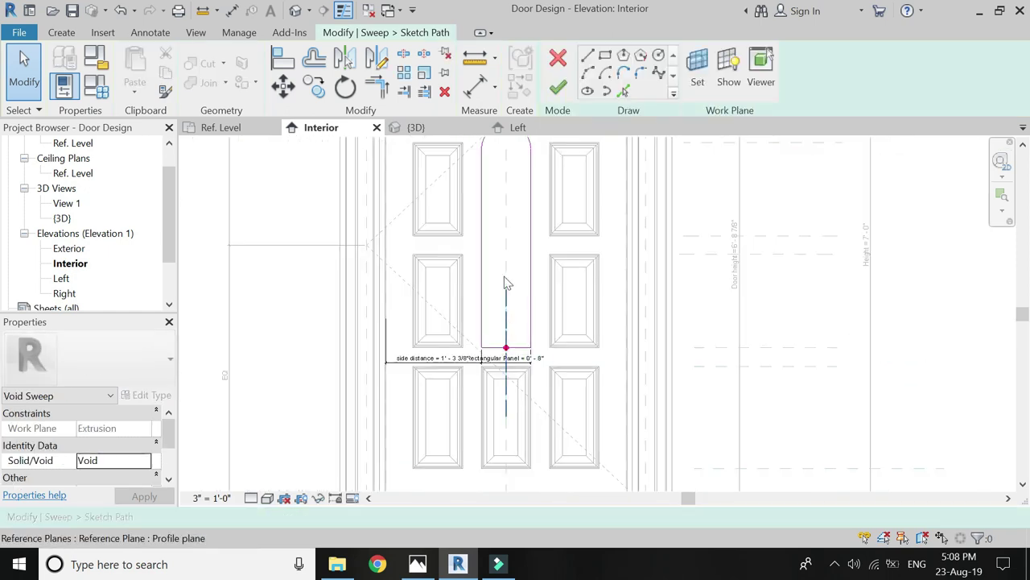
scroll(503, 191, "down", 1)
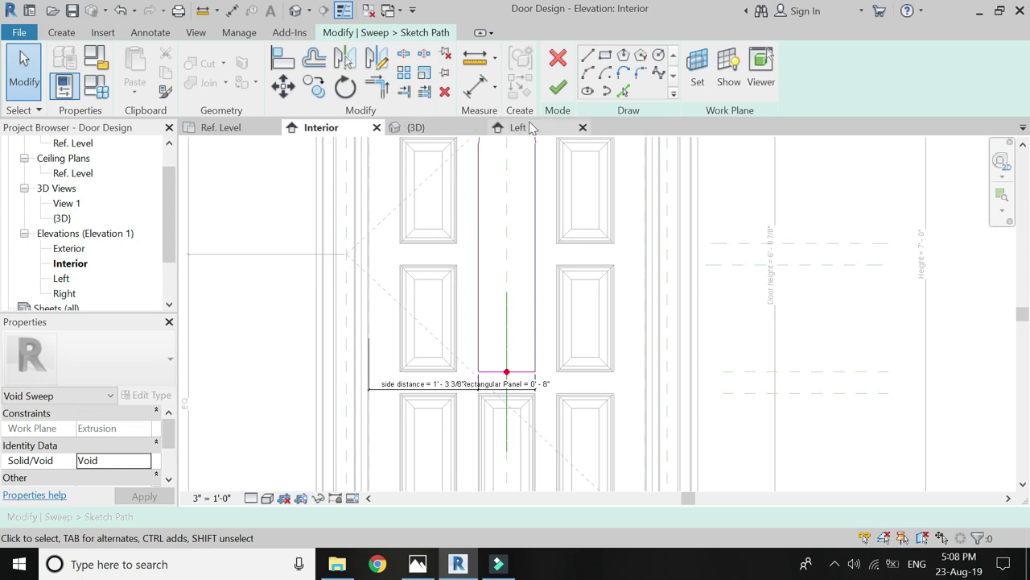
Step: Finish the centre sweep path and view the door in {3D}
left_click(558, 87)
scroll(505, 395, "down", 2)
left_click(453, 129)
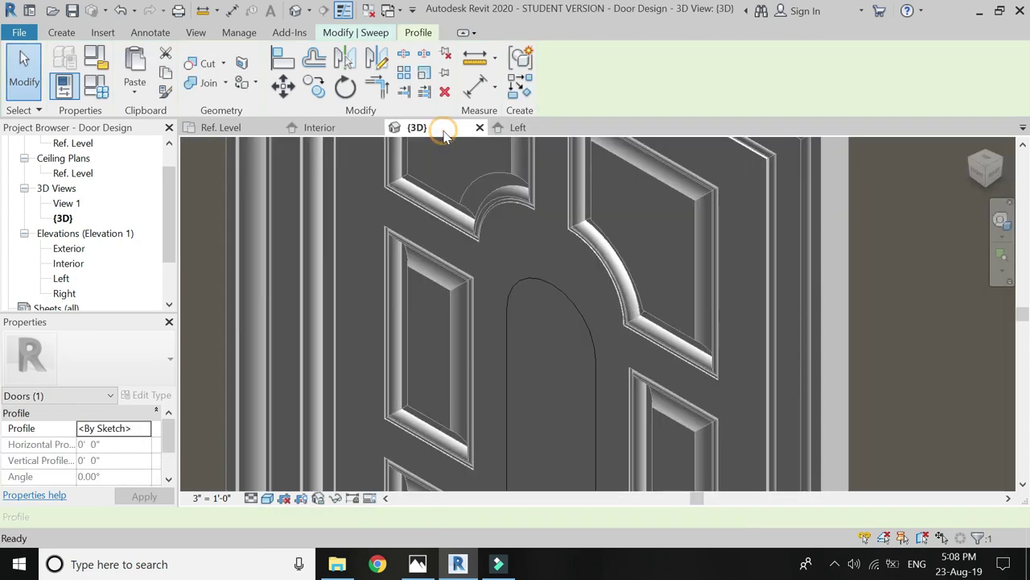
middle_click_drag(483, 322, 523, 399, "shift")
scroll(522, 399, "down", 2)
scroll(522, 399, "up", 3)
scroll(523, 399, "up", 2)
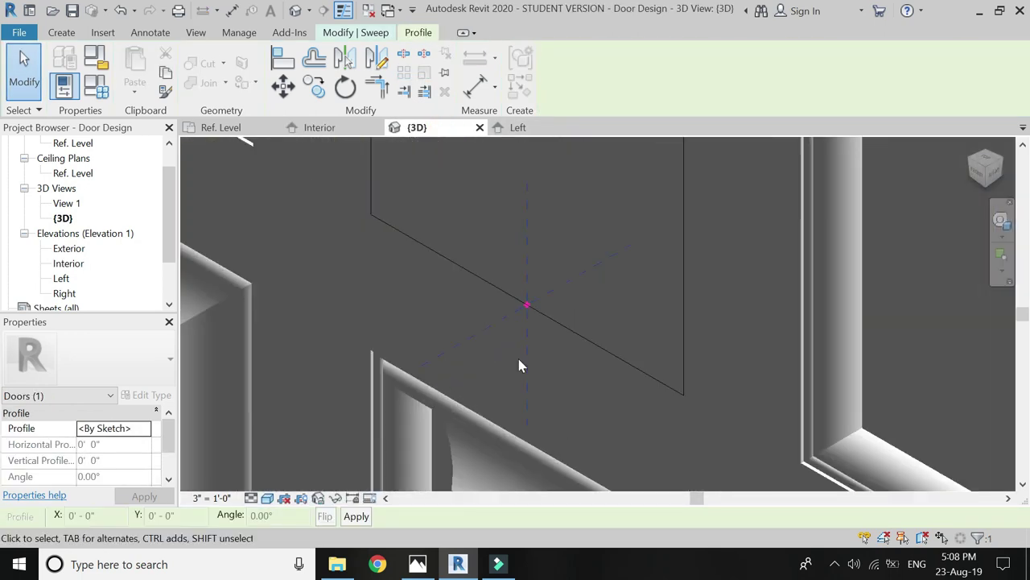
scroll(520, 363, "up", 1)
Step: Sweep the Panel section profile along the arched path, finish, and return to the Interior elevation
left_click(362, 32)
left_click(842, 70)
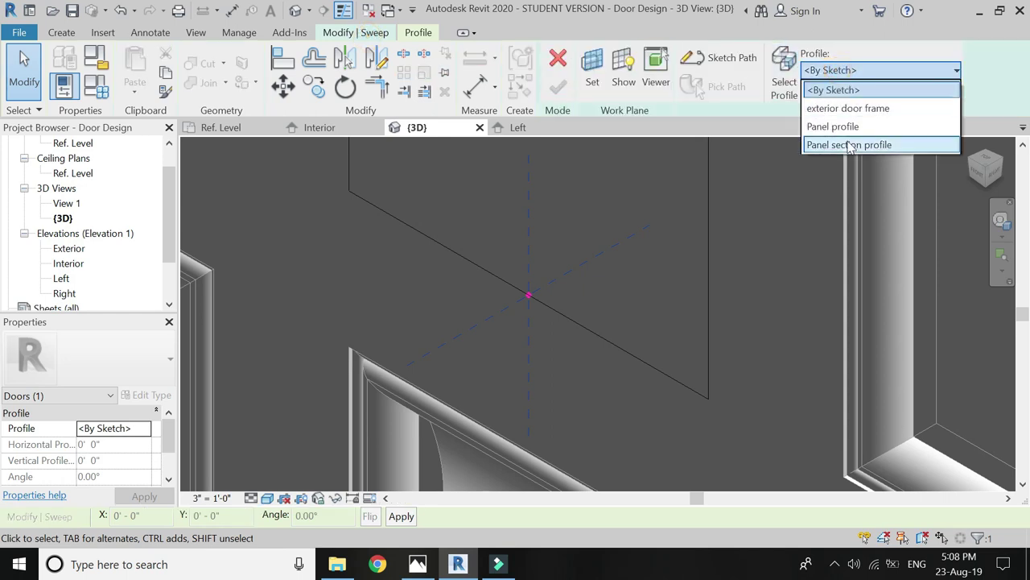
left_click(849, 144)
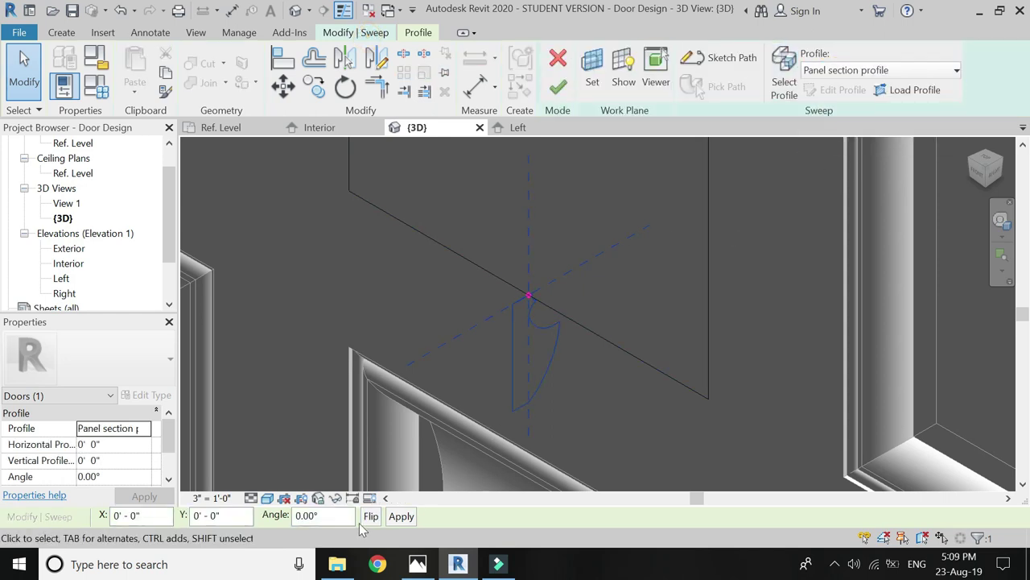
scroll(531, 286, "down", 2)
left_click(558, 87)
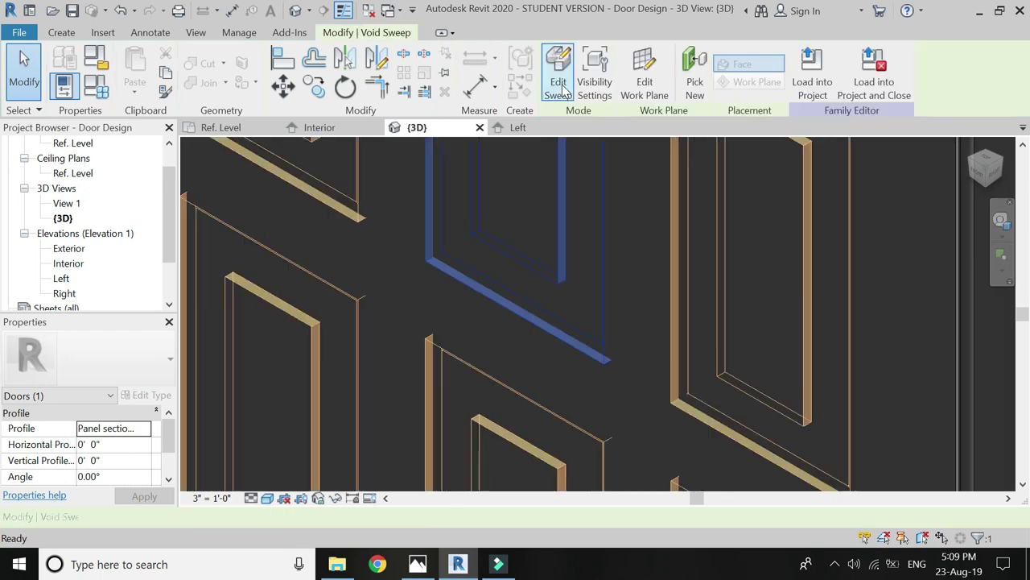
left_click(320, 127)
Step: Set the wall opening to 5' 0" in Family Types and apply it
key("Escape")
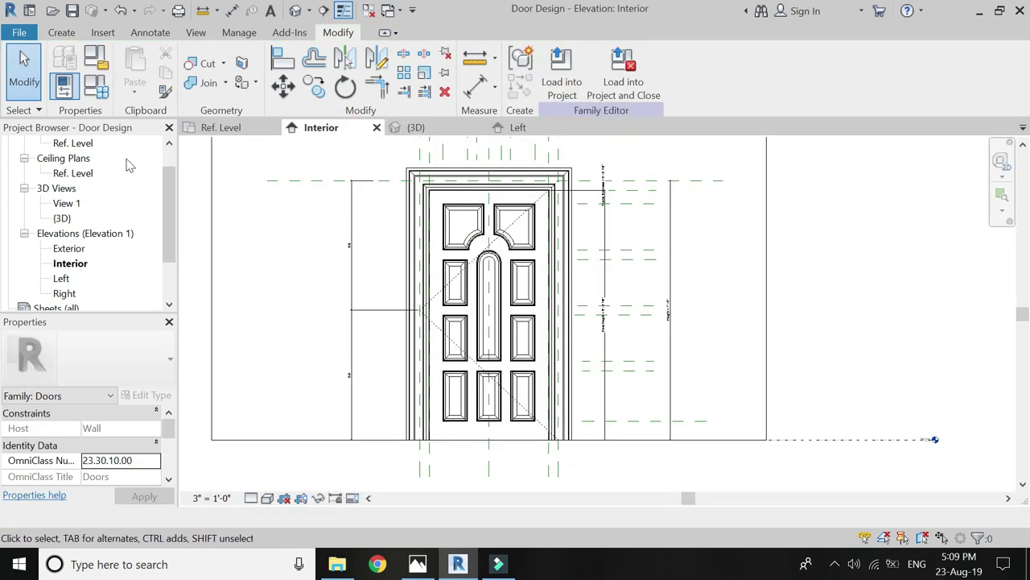
left_click(96, 86)
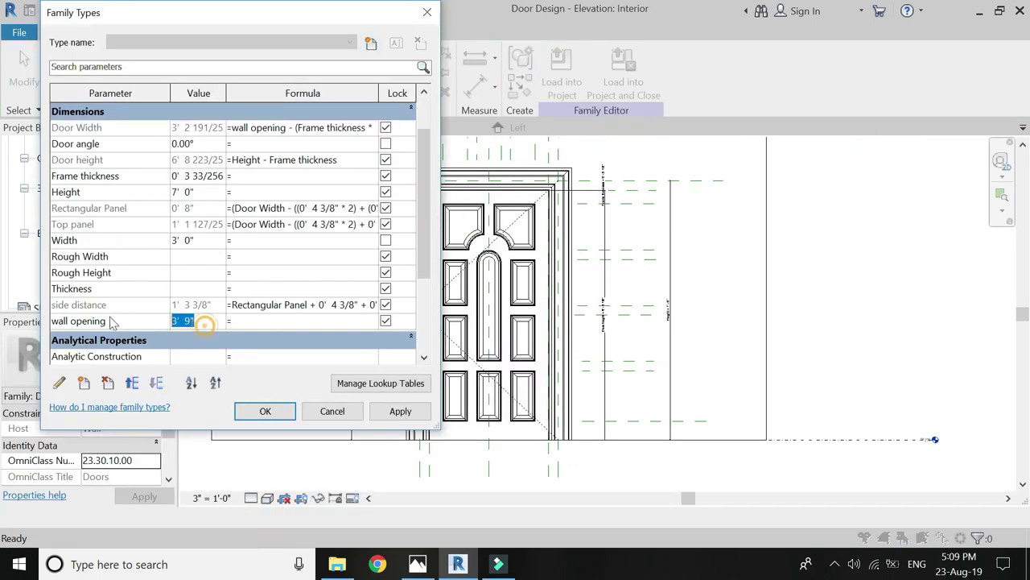
type("5")
key("Tab")
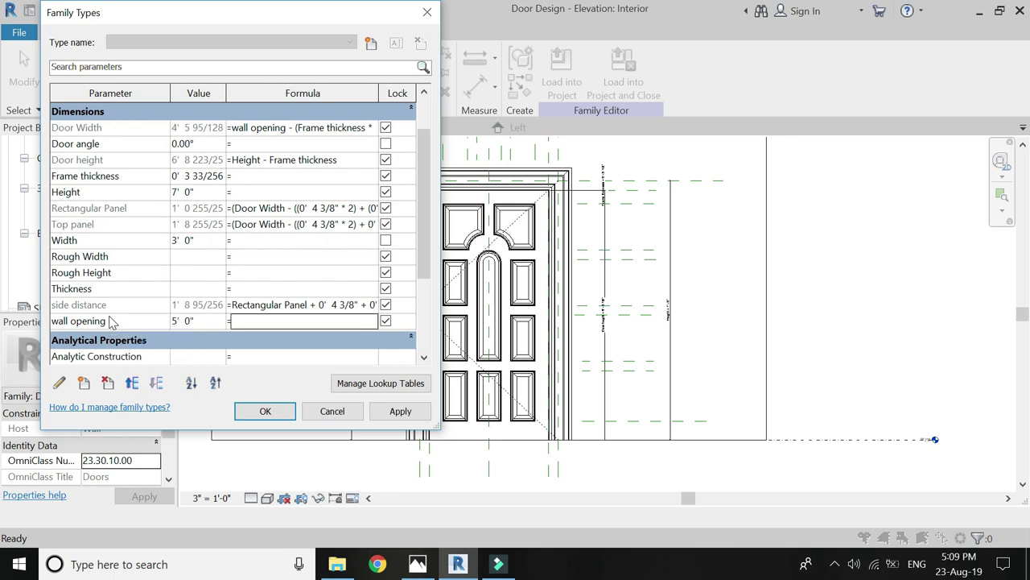
left_click(400, 411)
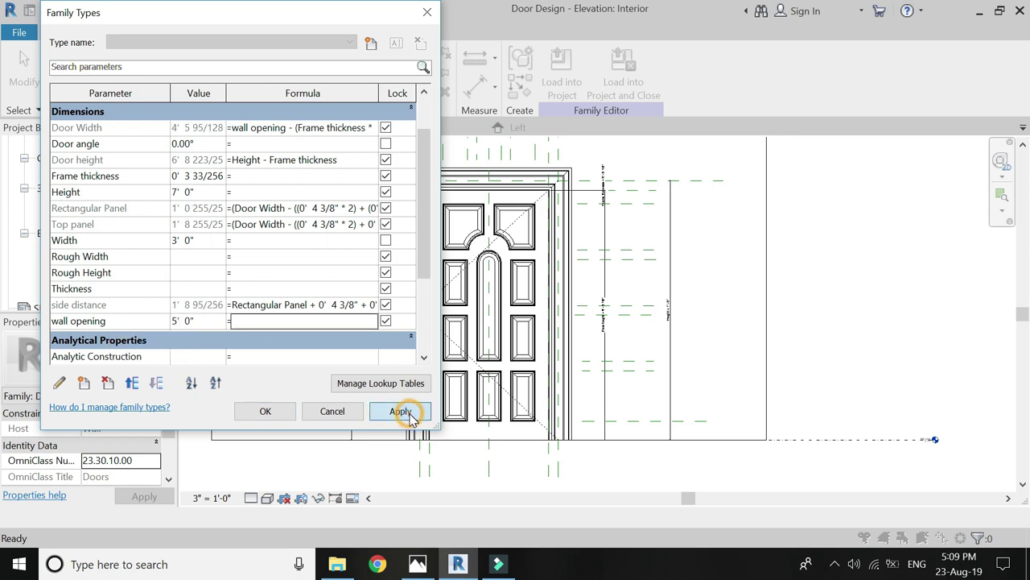
mouse_move(326, 21)
left_mouse_down()
mouse_move(103, 304)
mouse_move(346, 36)
left_mouse_up()
scroll(216, 239, "up", 2)
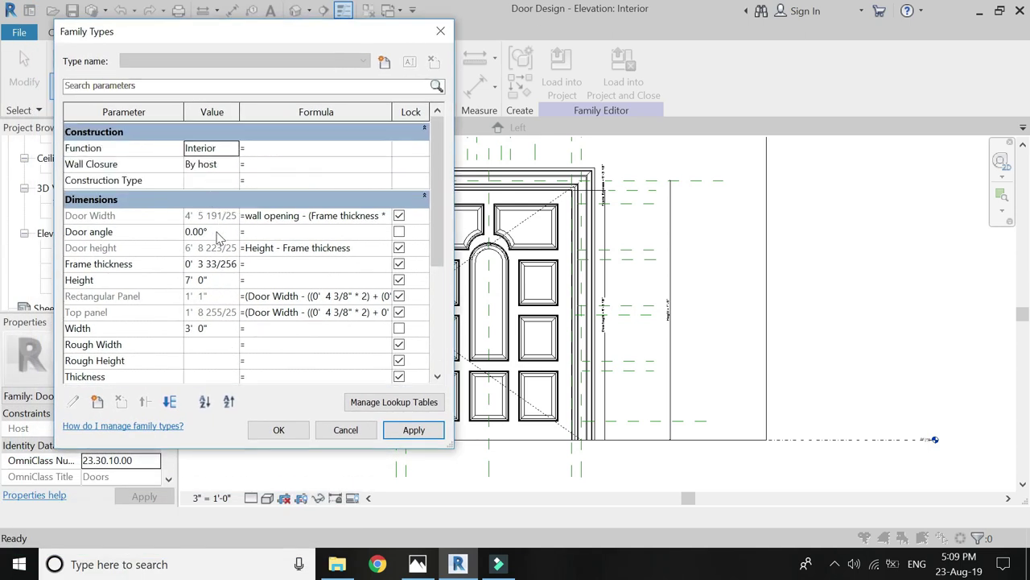
scroll(217, 235, "down", 1)
Step: Flex the Height to 8' 0", accept, then undo the height change
left_click(216, 244)
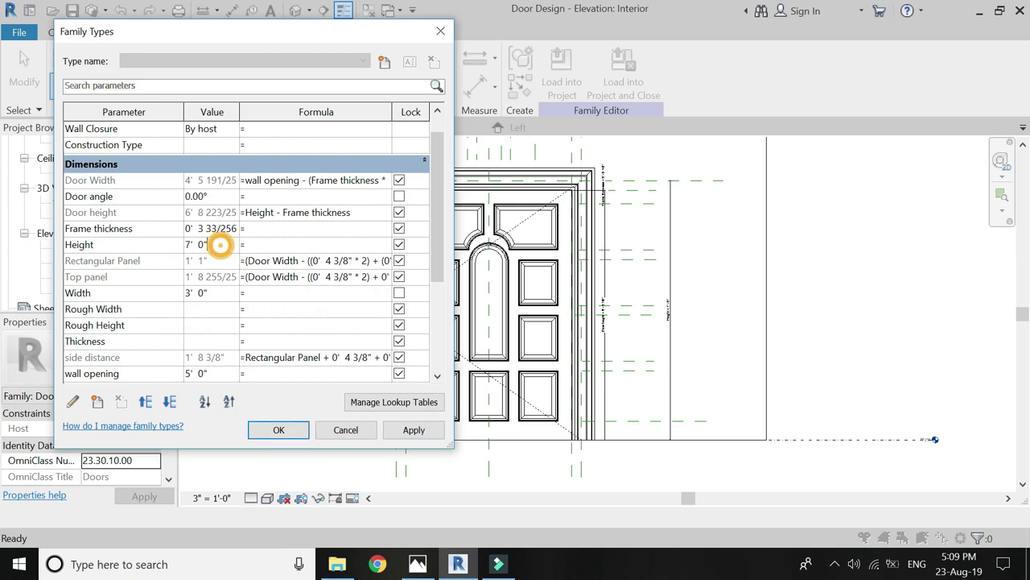
type("8")
key("Tab")
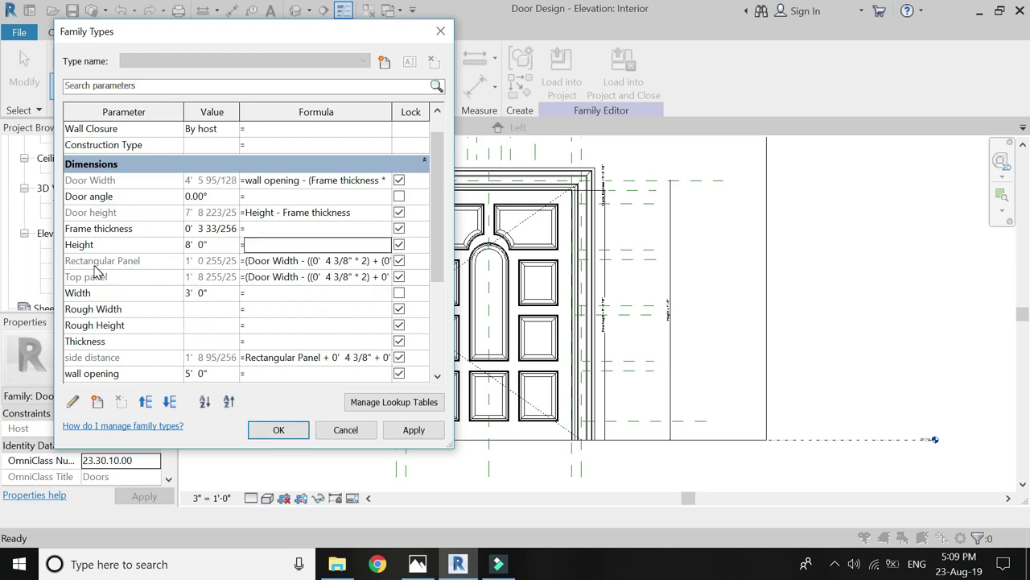
left_click(278, 430)
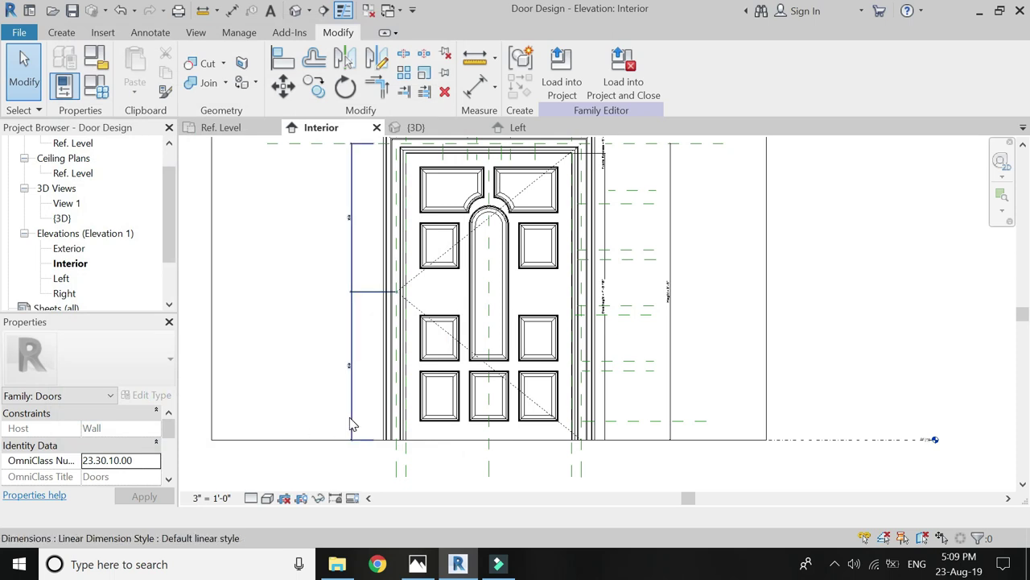
key("ctrl+z")
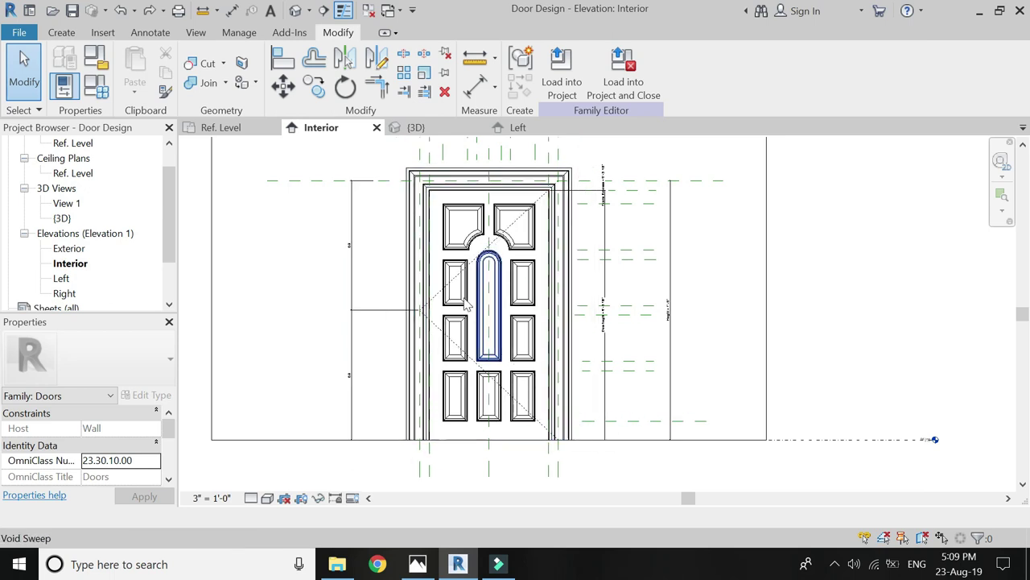
Step: In the top-left void sweep path, dimension the 1' - 3" panel height and 0' - 4 3/8" top offset
scroll(451, 233, "up", 2)
scroll(449, 233, "up", 2)
double_click(443, 230)
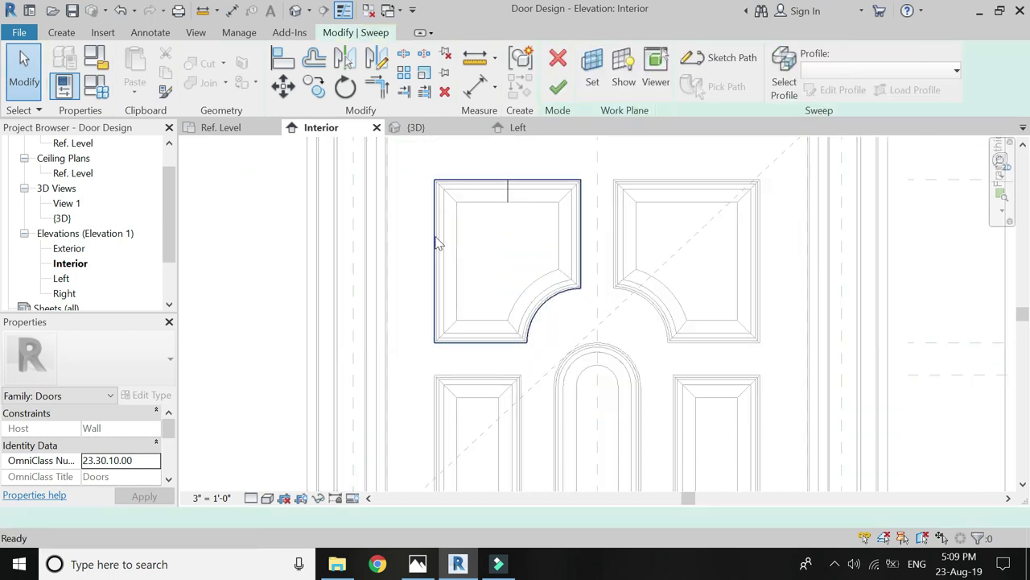
scroll(437, 243, "down", 2)
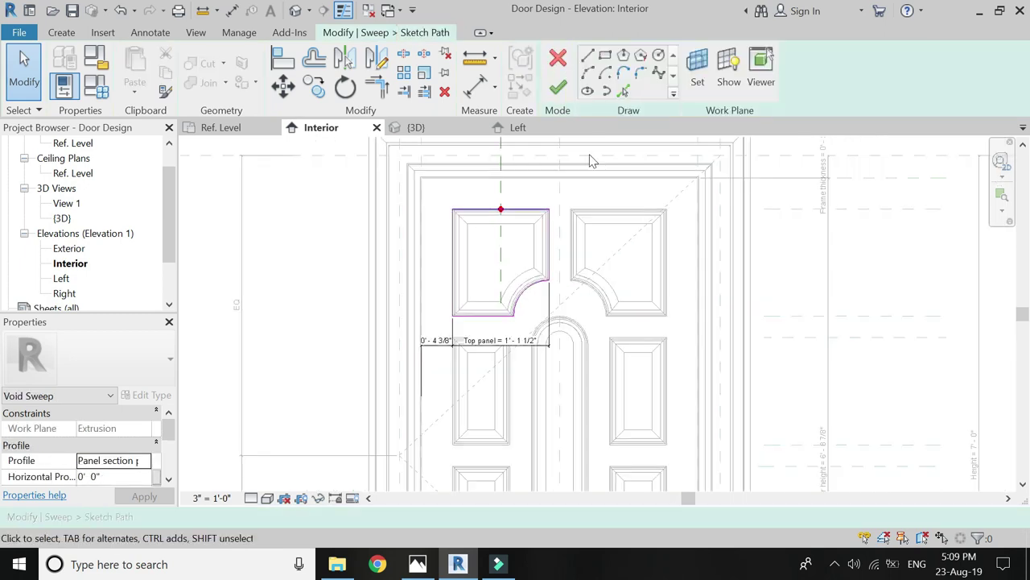
left_click(475, 85)
scroll(467, 209, "up", 2)
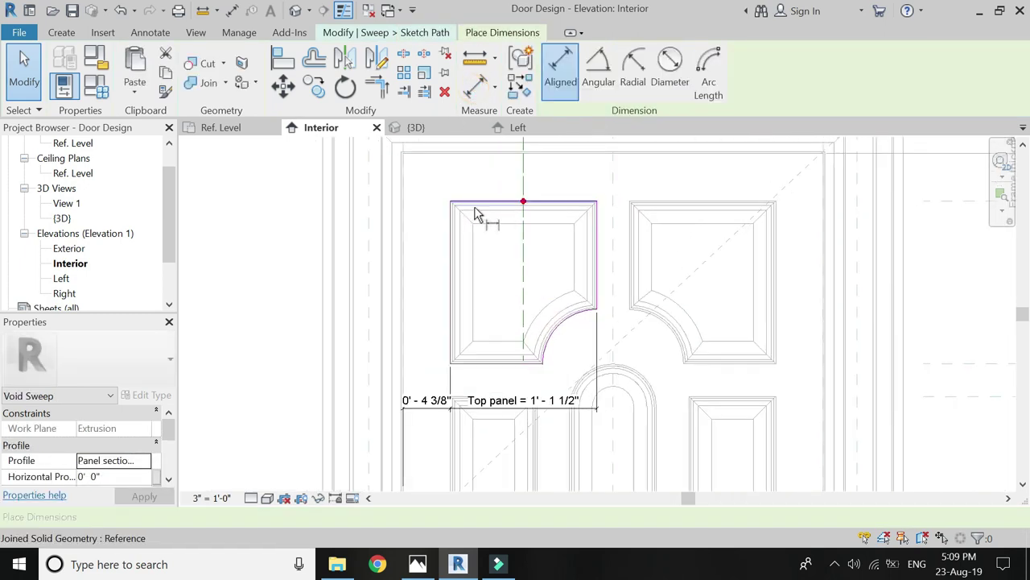
left_click(488, 362)
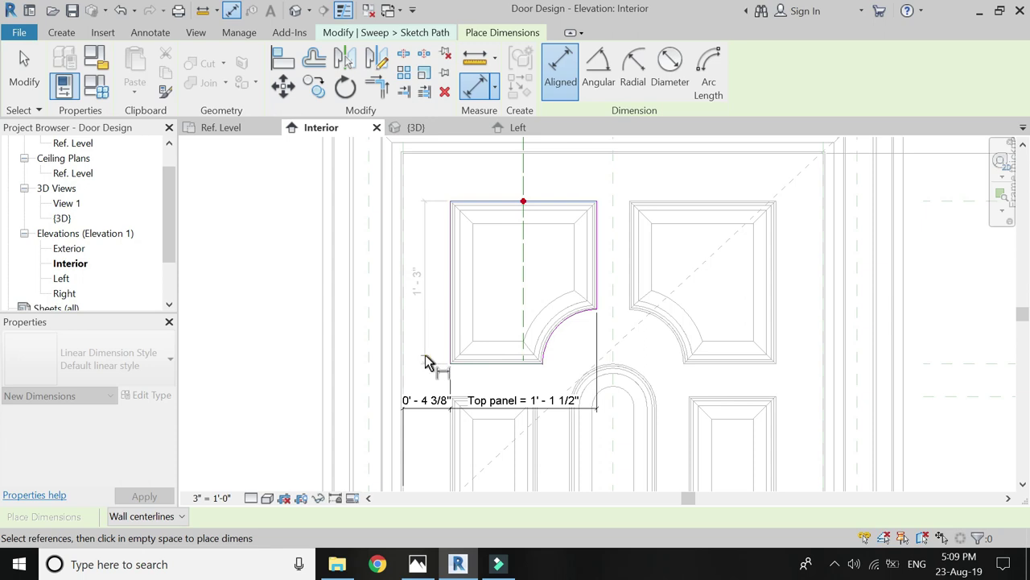
left_click(427, 362)
scroll(483, 233, "up", 1)
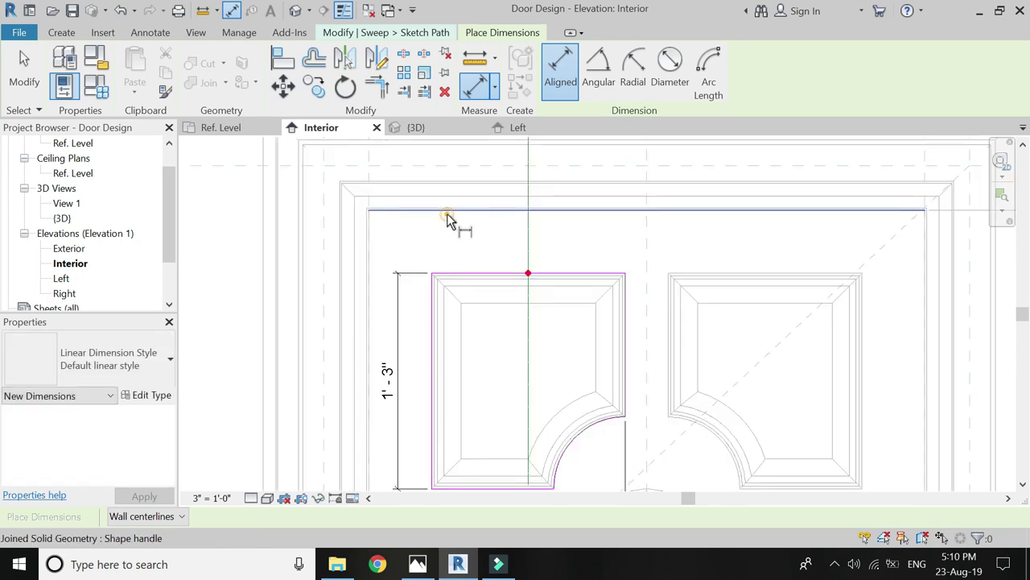
left_click(416, 271)
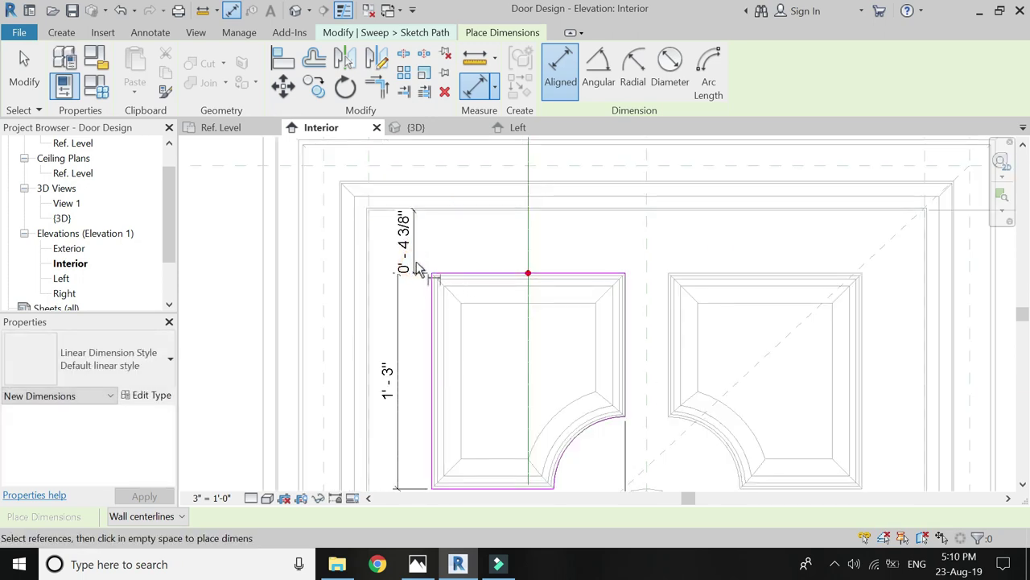
key("Escape")
key("Escape")
Step: Label the 1' - 3" height dimension with a new Top panel height parameter
left_click(390, 234)
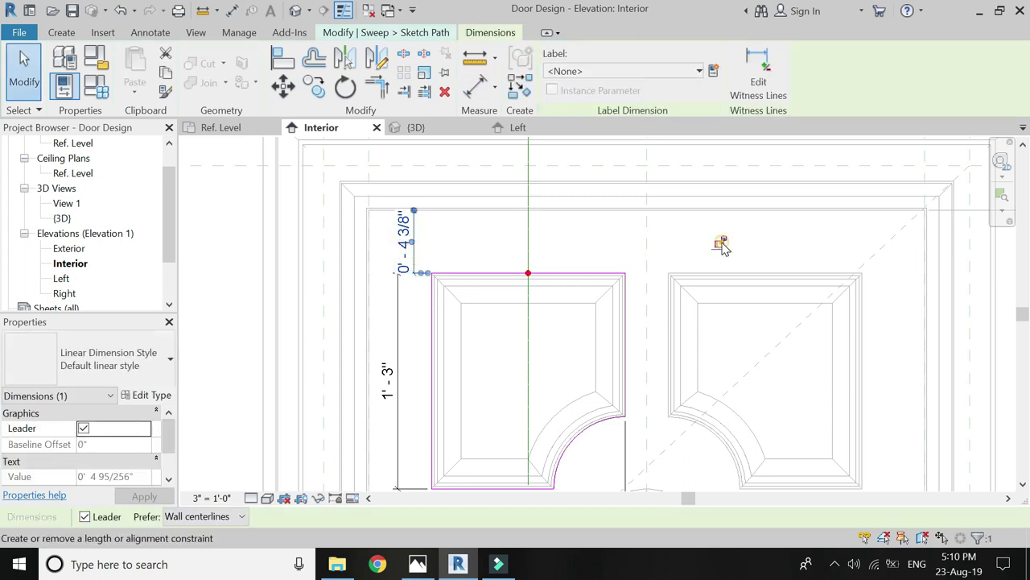
left_click(472, 193)
scroll(472, 194, "down", 2)
scroll(453, 347, "up", 1)
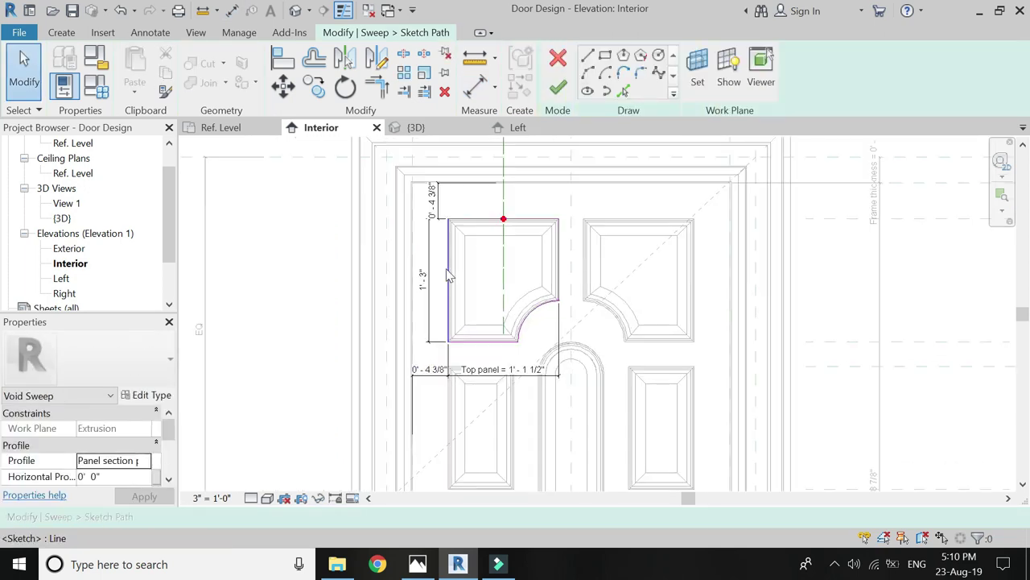
left_click(367, 306)
left_click(713, 71)
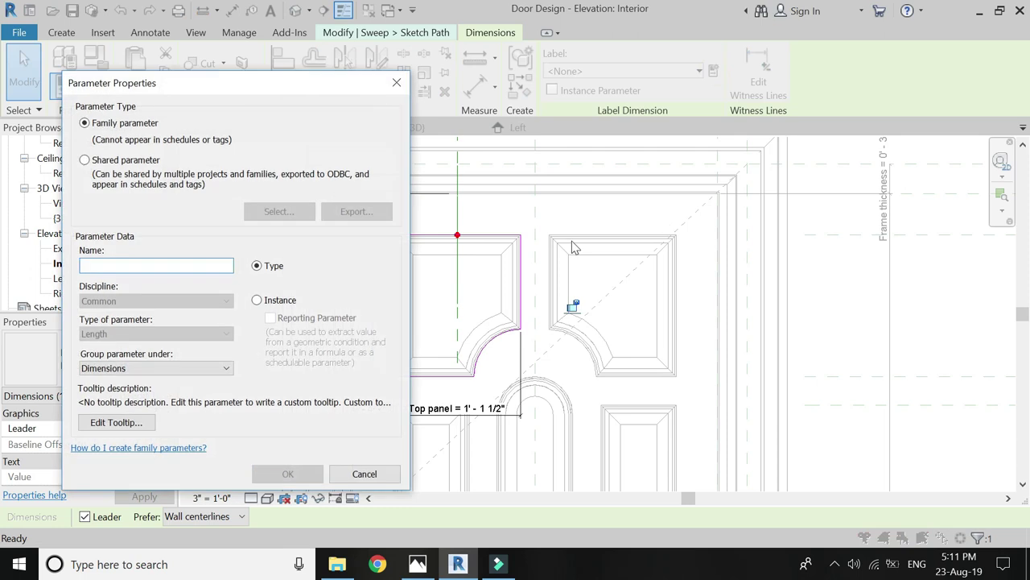
type("Top panel height")
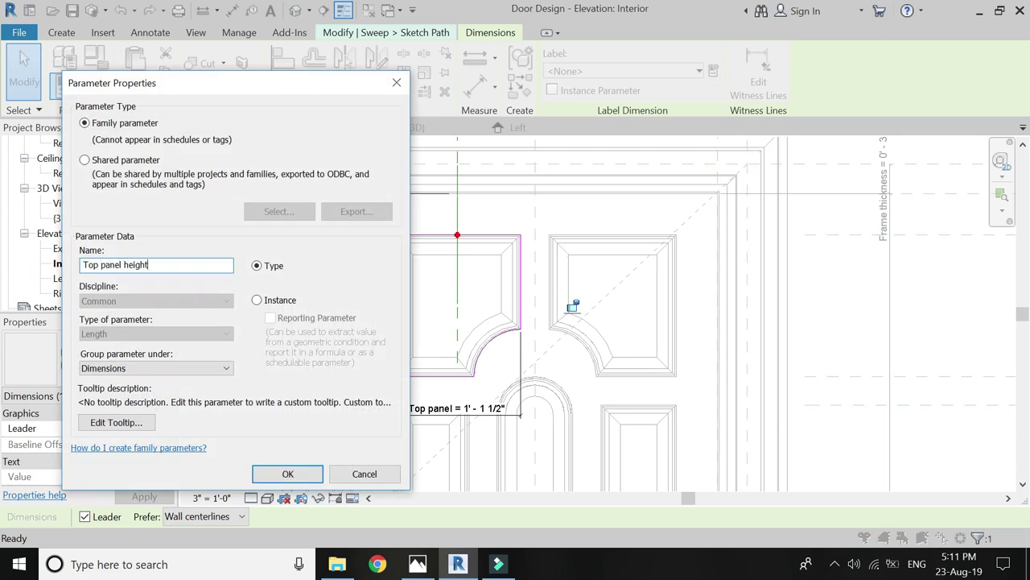
key("Return")
key("Escape")
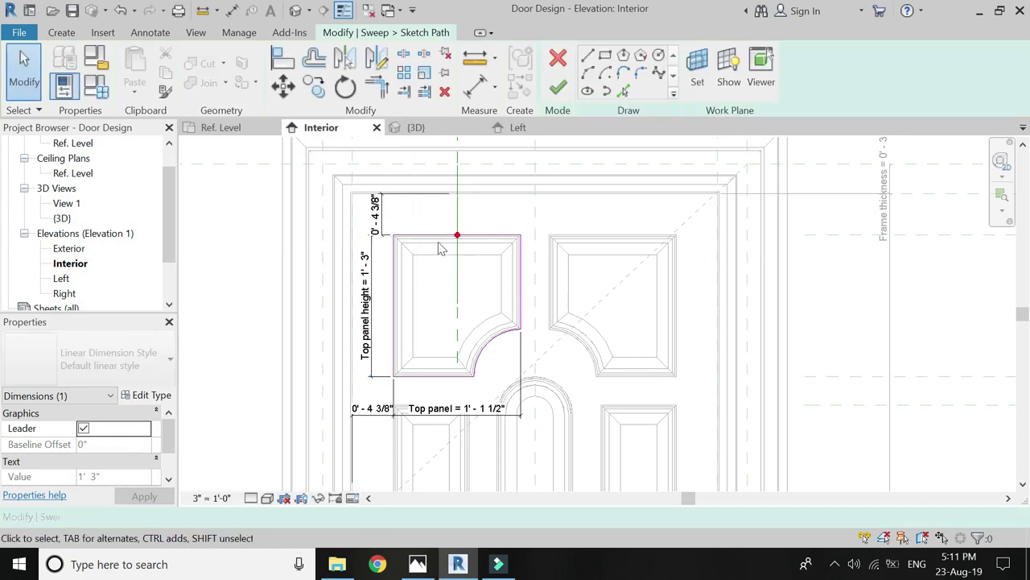
left_click(97, 86)
left_click(389, 178)
Step: Set Top panel height's formula to (Door height − (4 3/8" + 6" + 3×3"))/4, giving 1' 3 3/8"
left_click(394, 195)
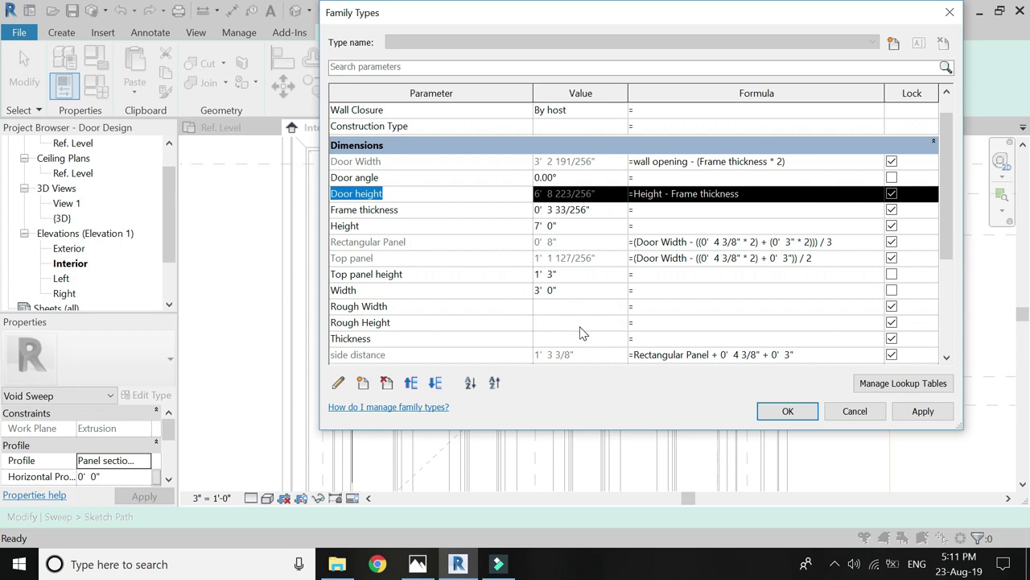
left_click(648, 276)
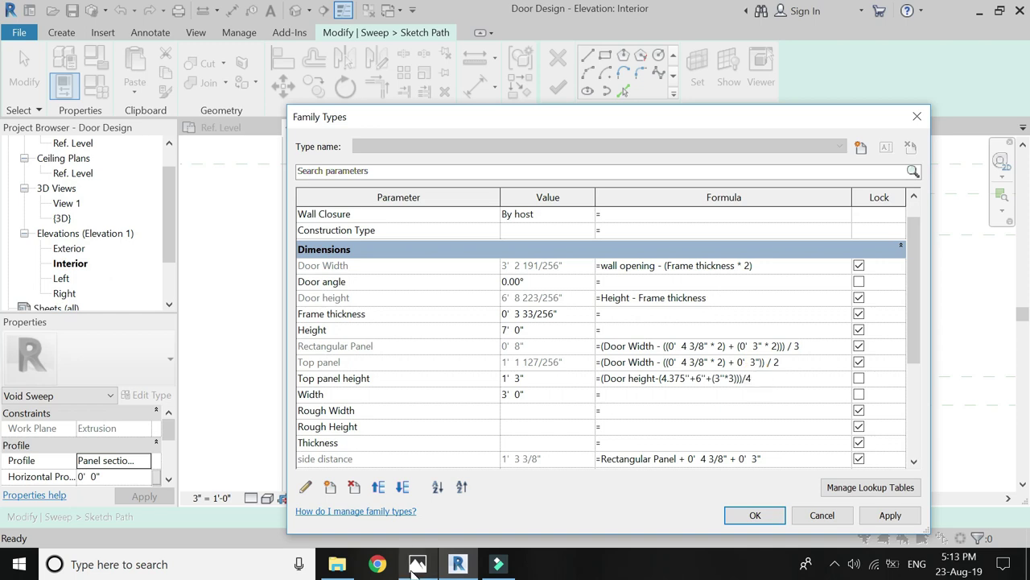
left_click(878, 517)
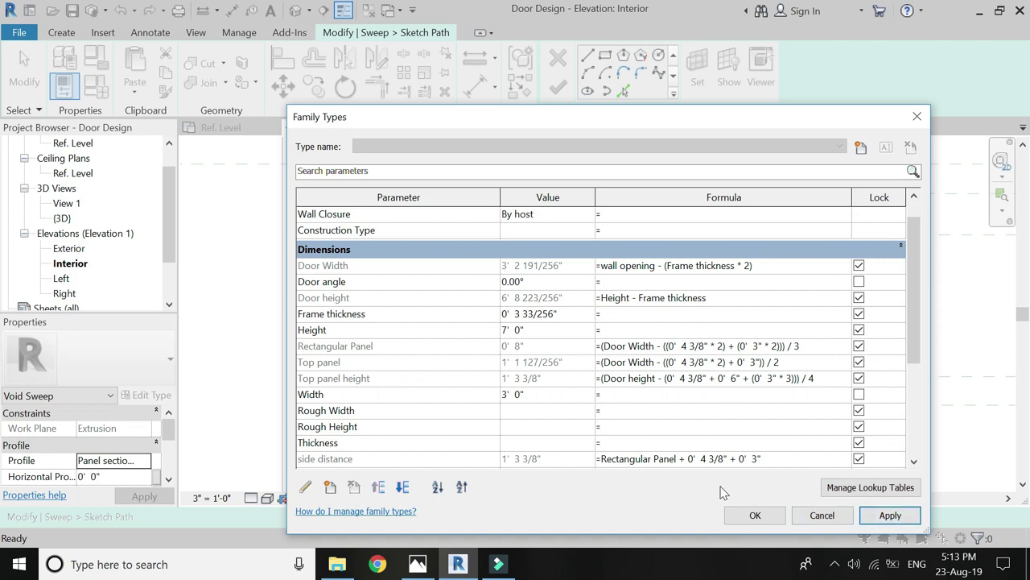
left_click(742, 521)
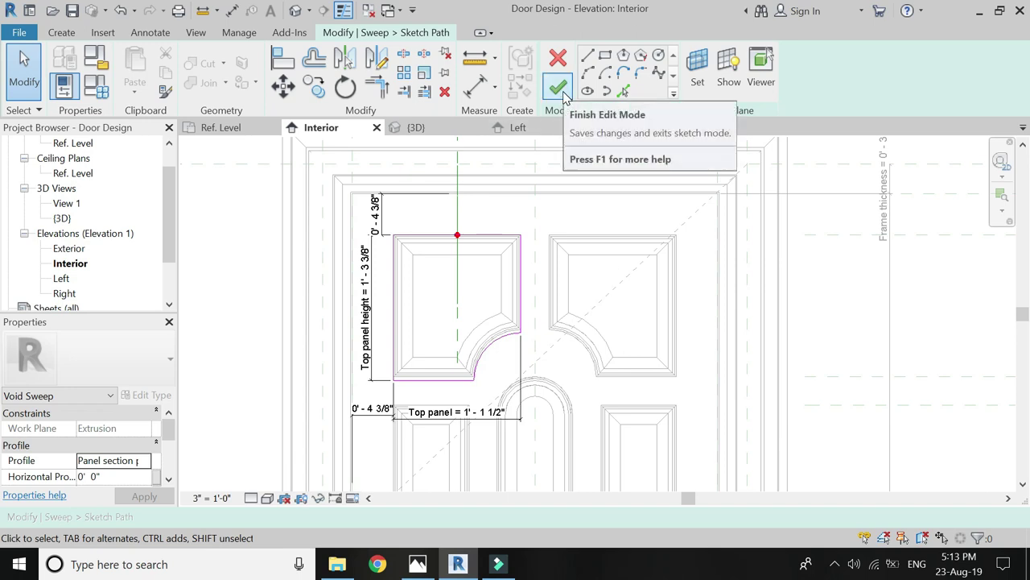
Step: Finish the left panel sweep, then dimension the right panel's path: 0'-4 3/8" gap and 1'-3" height
left_click(561, 91)
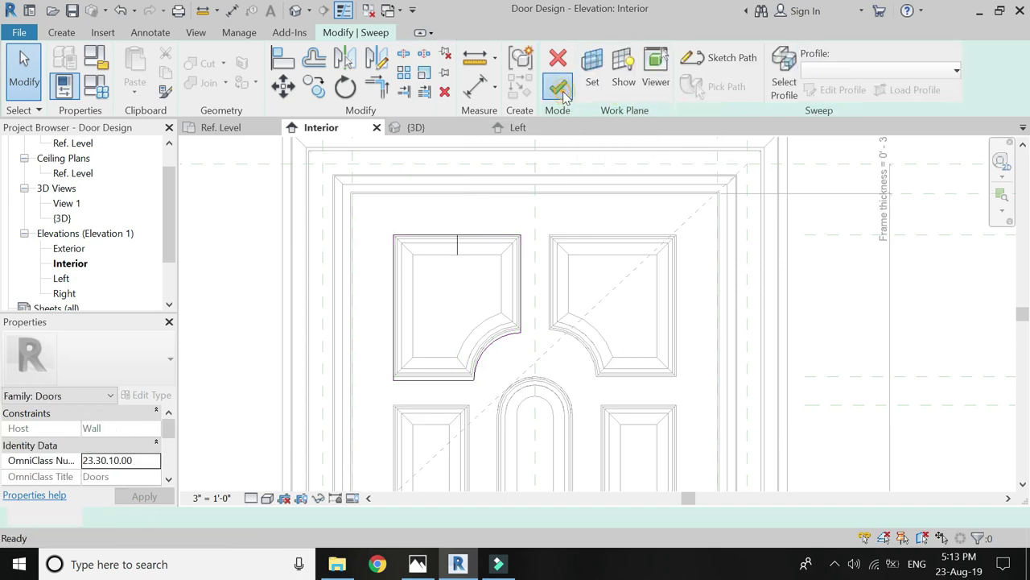
left_click(557, 88)
double_click(503, 255)
scroll(507, 208, "up", 2)
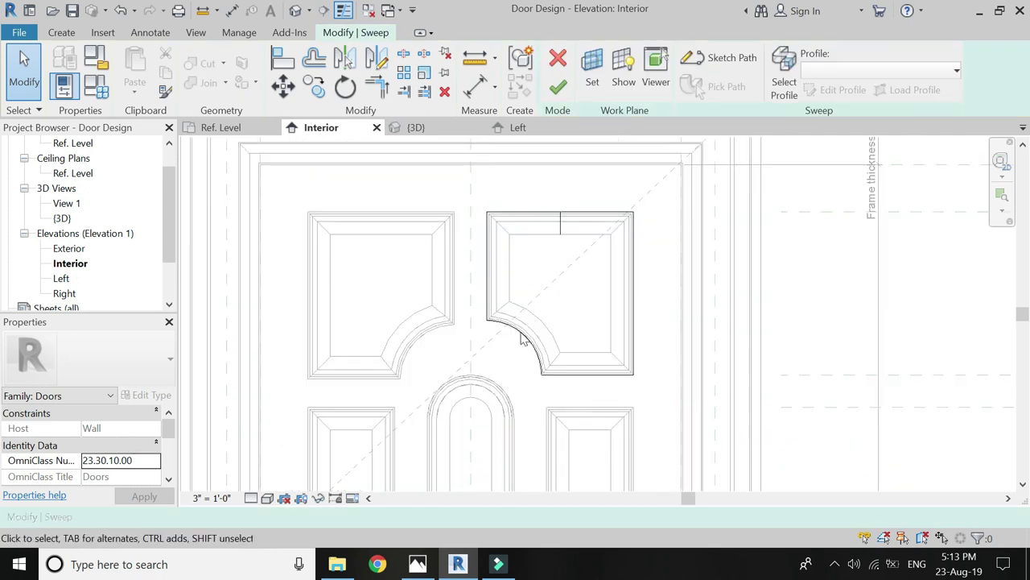
double_click(522, 340)
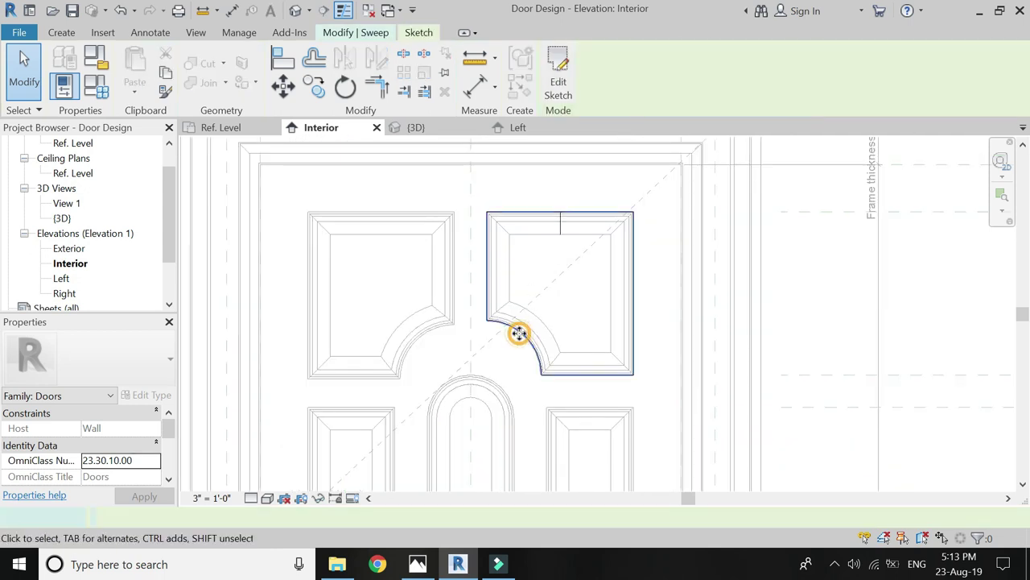
left_click(475, 86)
left_click(597, 170)
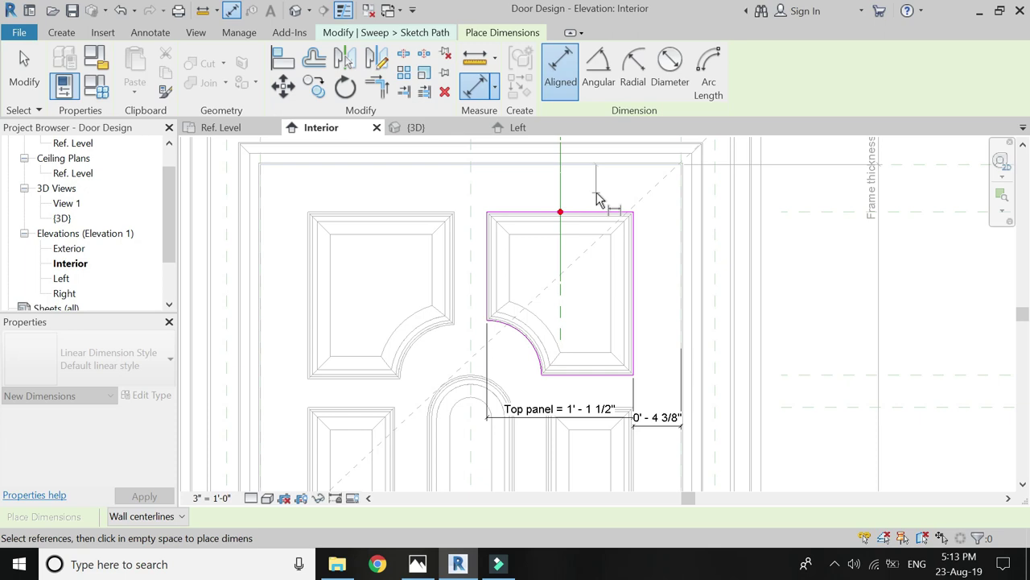
left_click(609, 214)
left_click(649, 216)
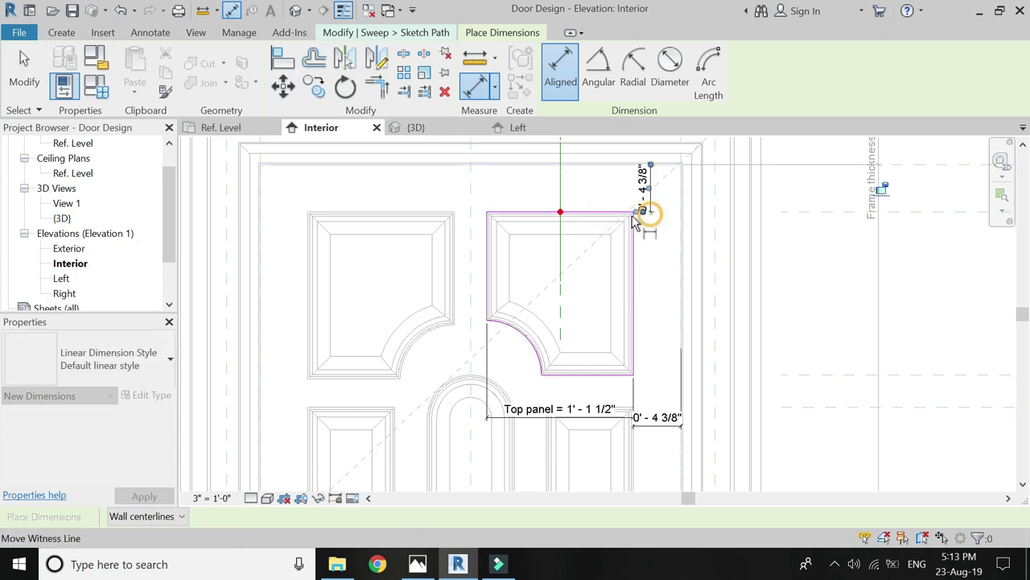
left_click(627, 375)
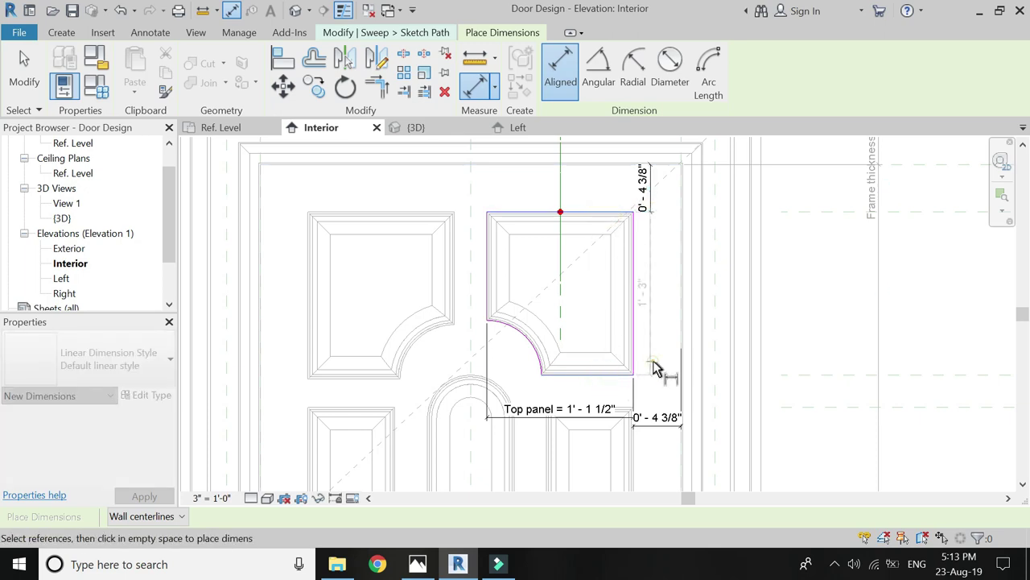
left_click(652, 306)
key("Escape")
Step: Label the right panel's height dimension Top panel height and finish its path and void sweep
left_click(648, 185)
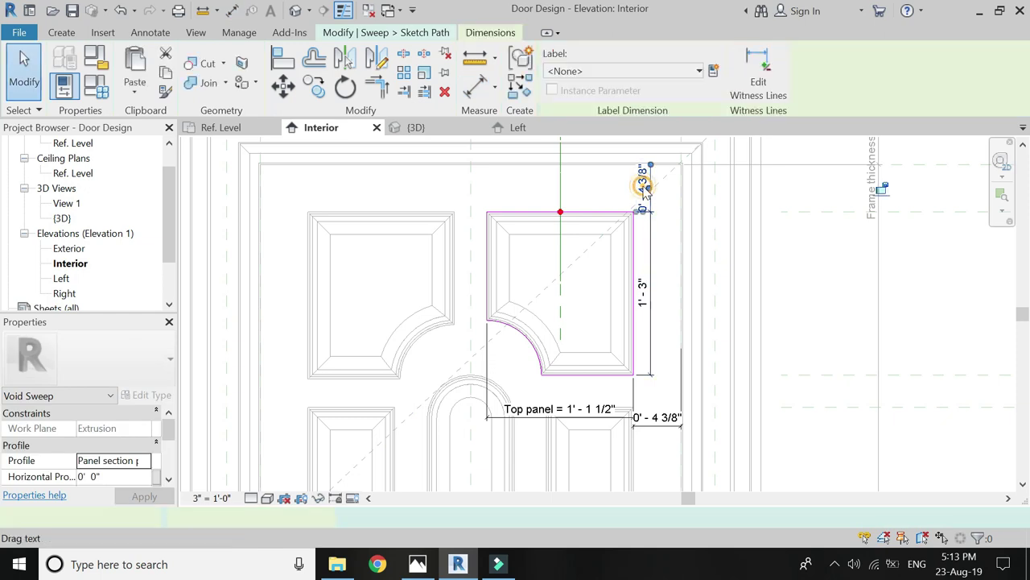
left_click(719, 309)
left_click(648, 289)
left_click(656, 73)
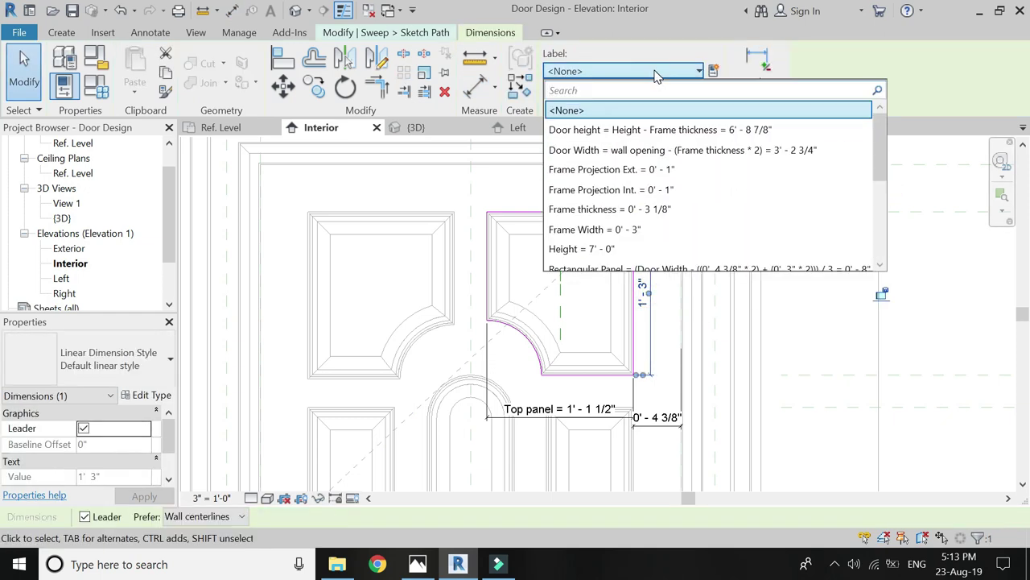
scroll(708, 209, "down", 2)
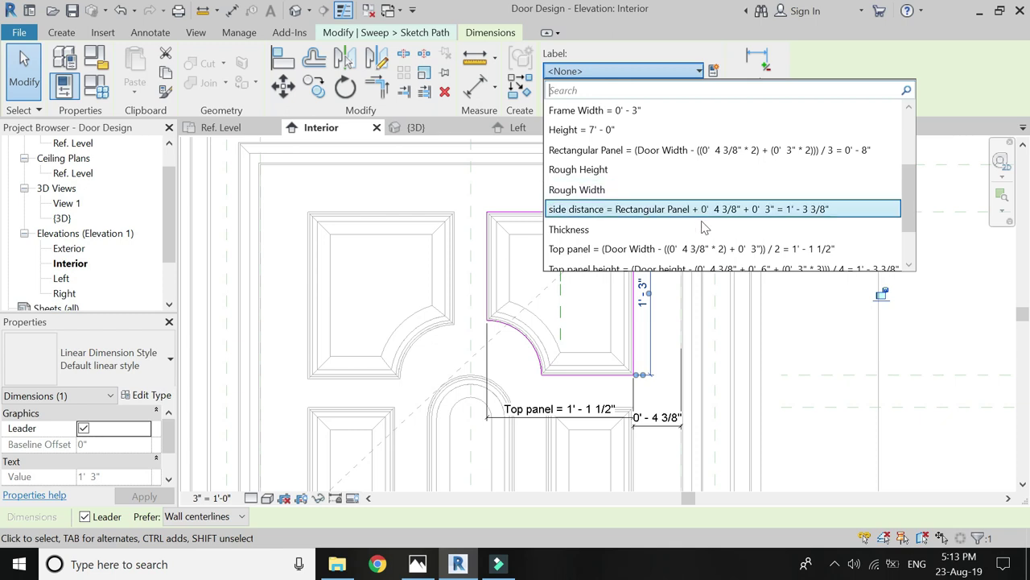
left_click(709, 270)
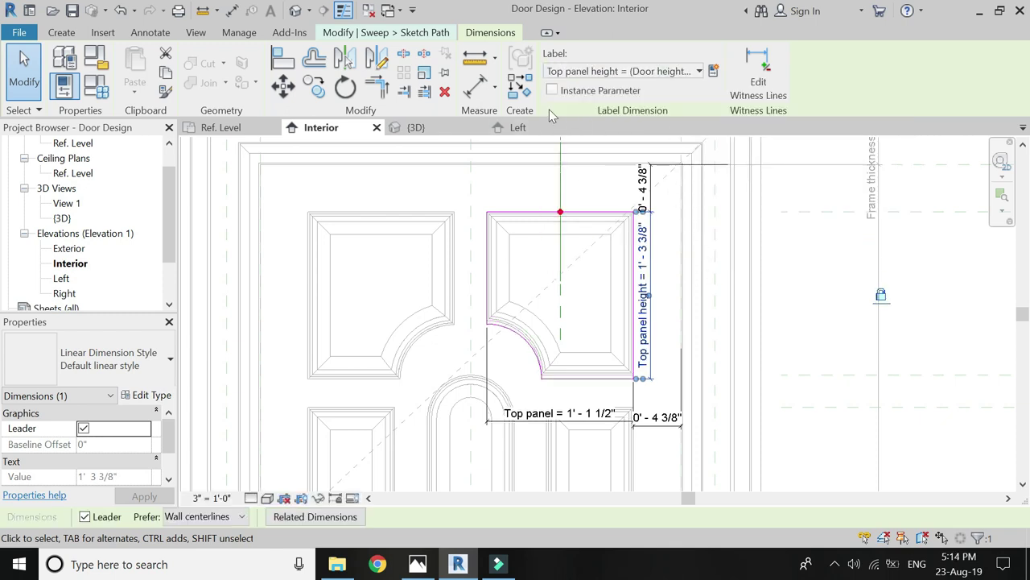
left_click(417, 37)
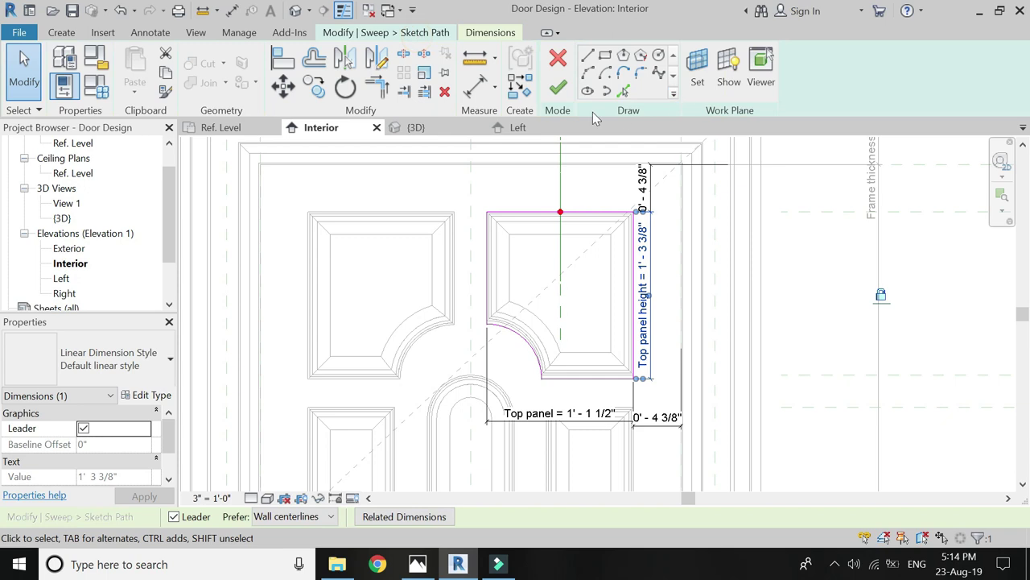
left_click(558, 88)
left_click(558, 87)
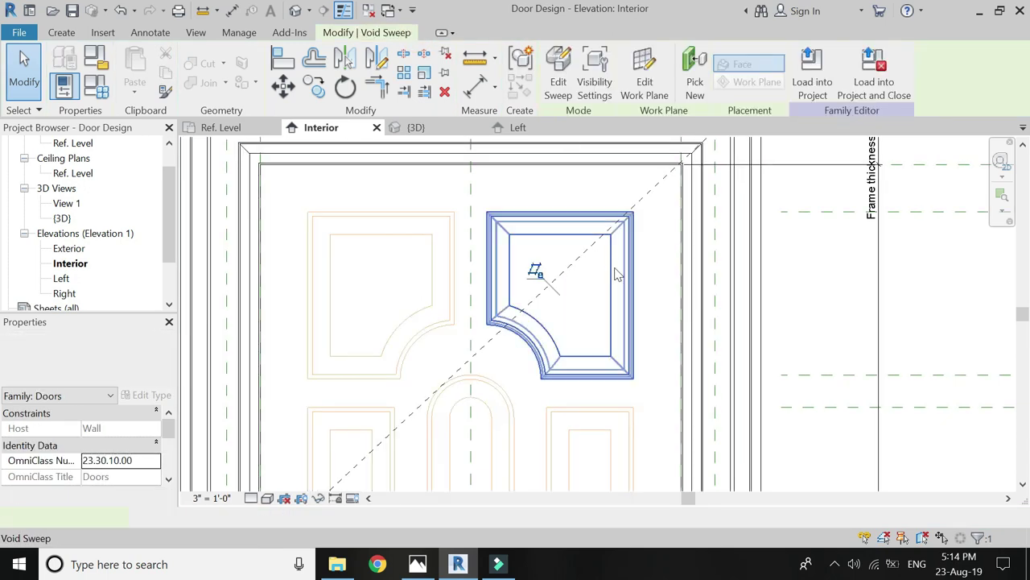
Step: Open the lower-left rectangular panel's void sweep path for editing
key("Escape")
scroll(616, 275, "down", 2)
scroll(493, 283, "up", 2)
scroll(493, 283, "up", 2)
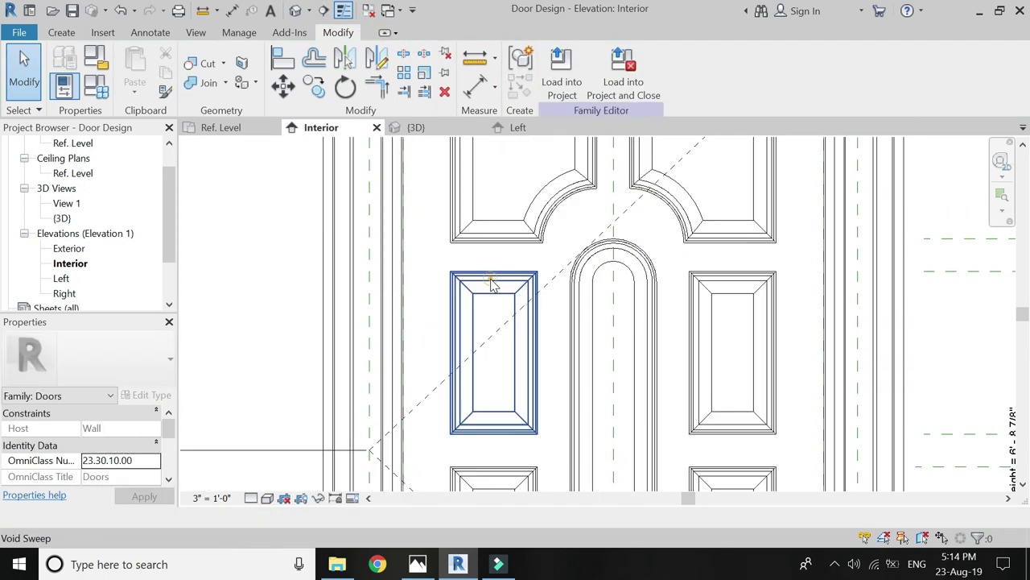
double_click(493, 283)
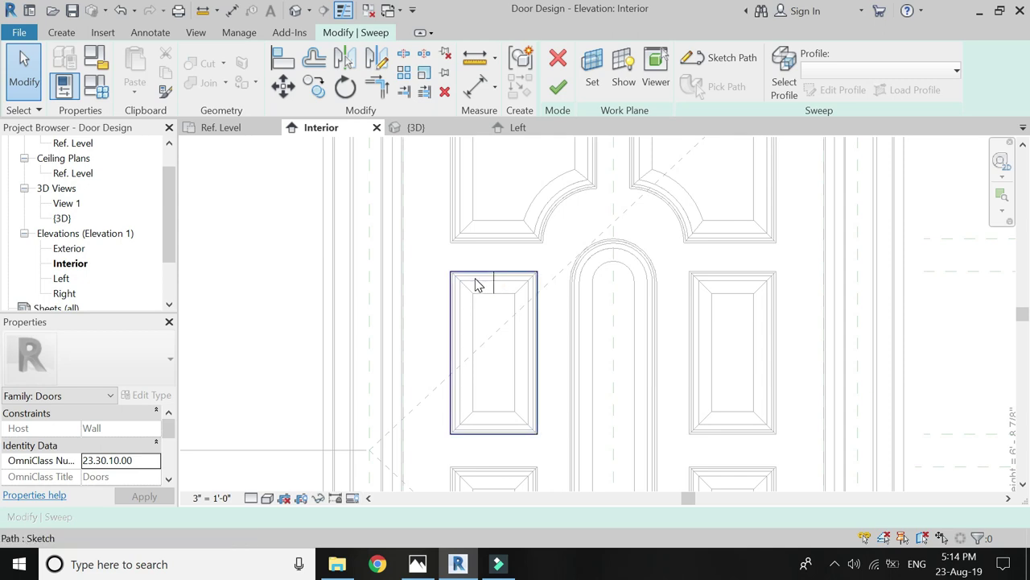
left_click(478, 280)
double_click(480, 277)
Step: Dimension the rectangular panel's 1'-3" height and its 1'-10 3/8" distance below the frame top
key("d")
key("i")
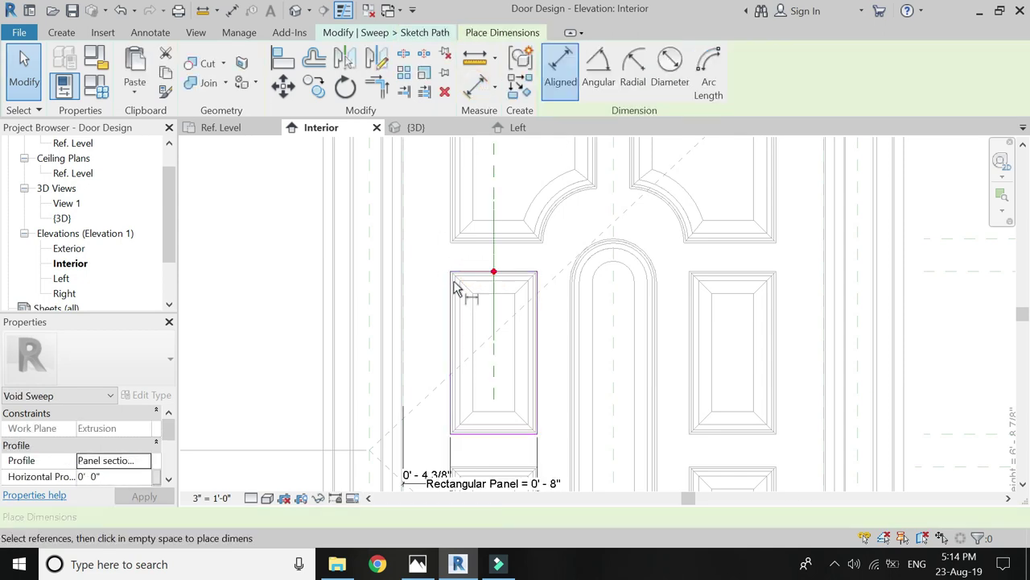
left_click(472, 275)
left_click(478, 435)
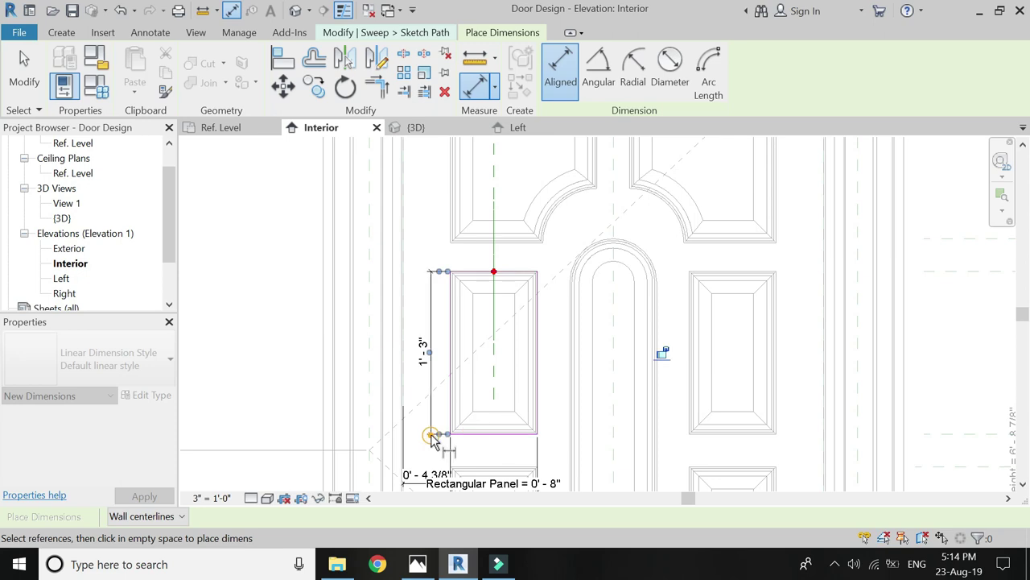
left_click(431, 438)
scroll(485, 367, "down", 3)
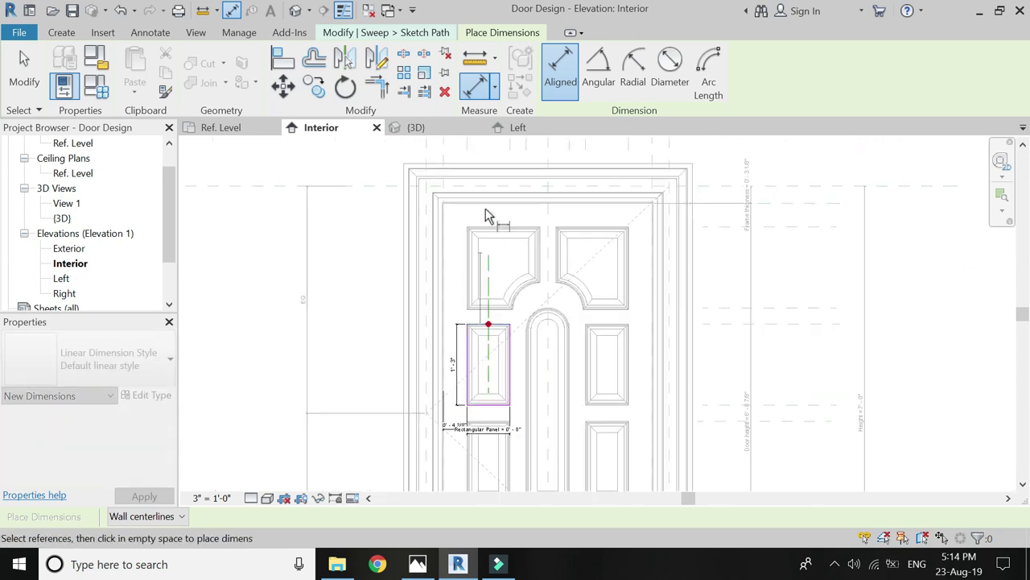
left_click(478, 202)
left_click(456, 214)
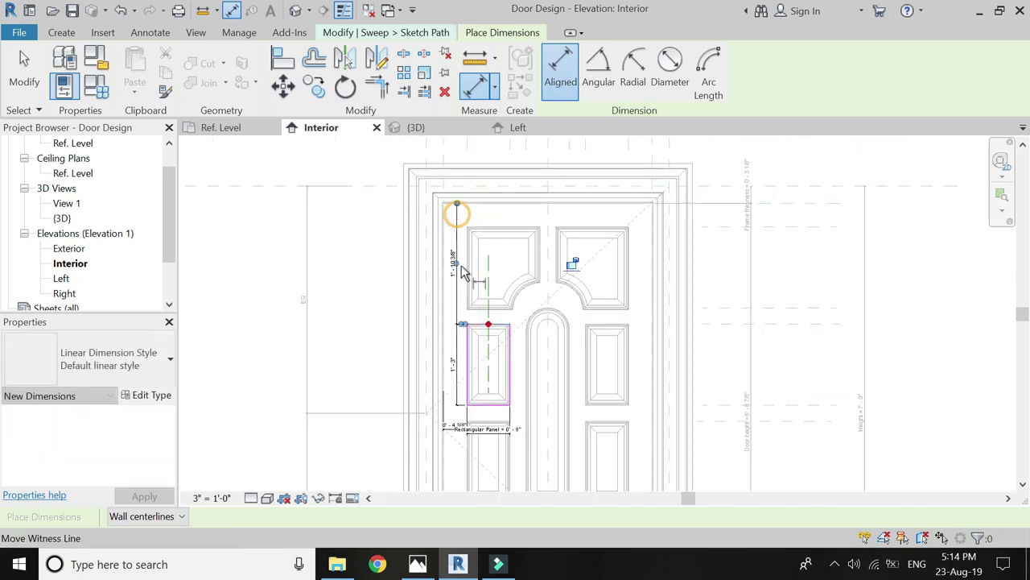
key("Escape")
key("Escape")
Step: Label the rectangular panel's height dimension with Top panel height
left_click(455, 363)
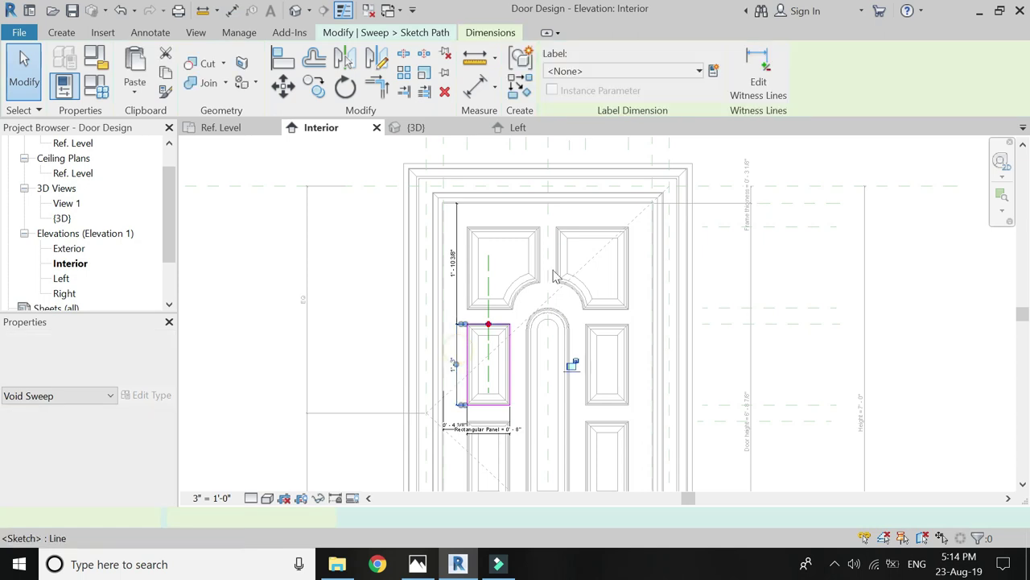
left_click(625, 73)
scroll(636, 193, "down", 5)
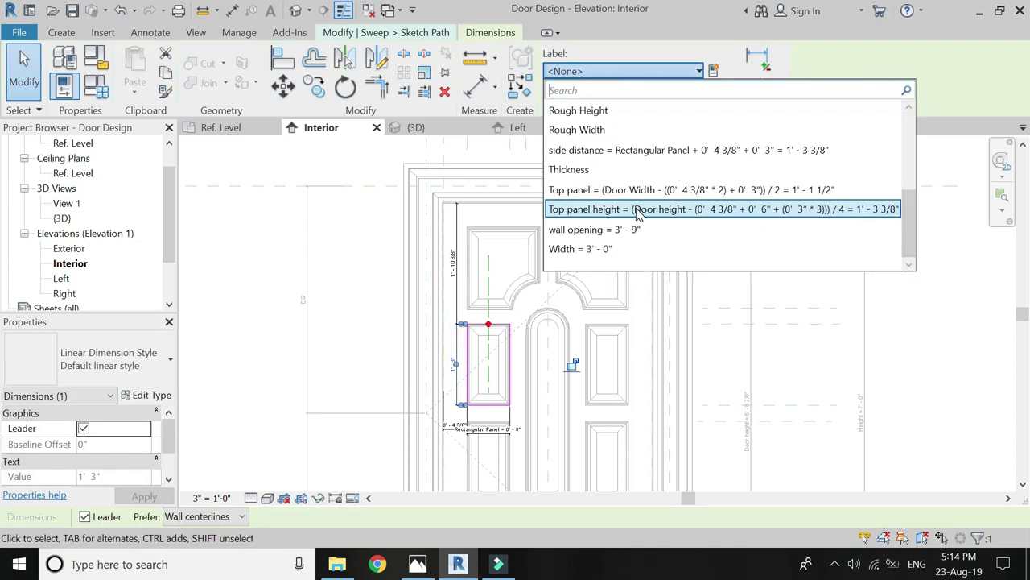
left_click(638, 209)
key("Escape")
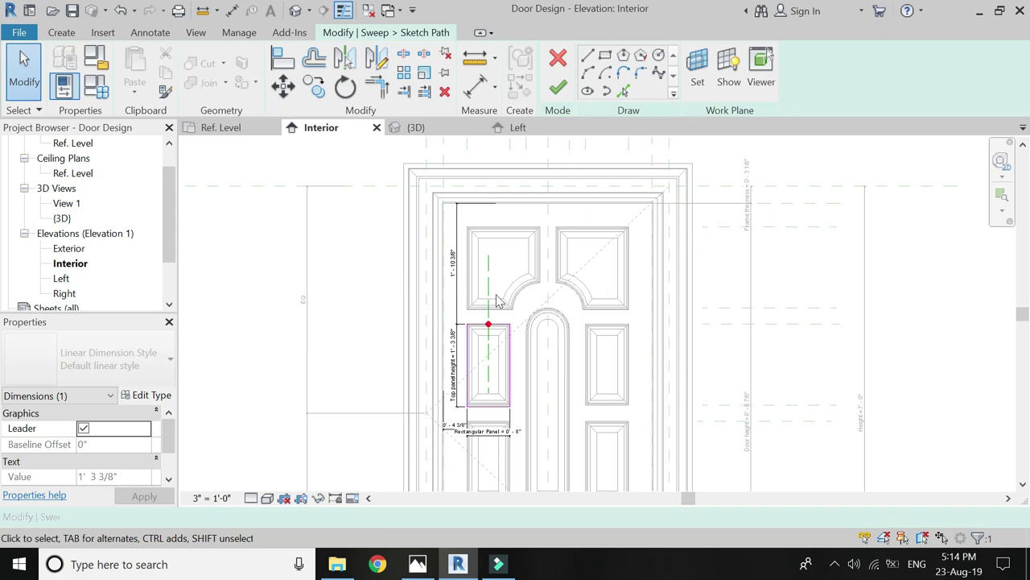
Step: Start creating a new parameter for the 1'-10 3/8" distance dimension
scroll(446, 306, "up", 2)
left_click(457, 227)
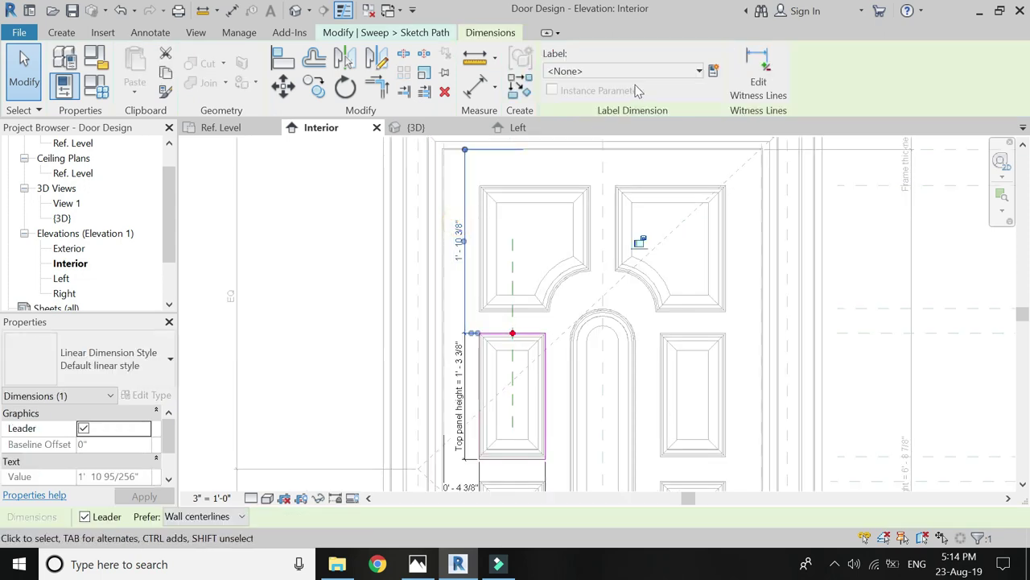
left_click(712, 72)
type("Distance from top to 2nd panel")
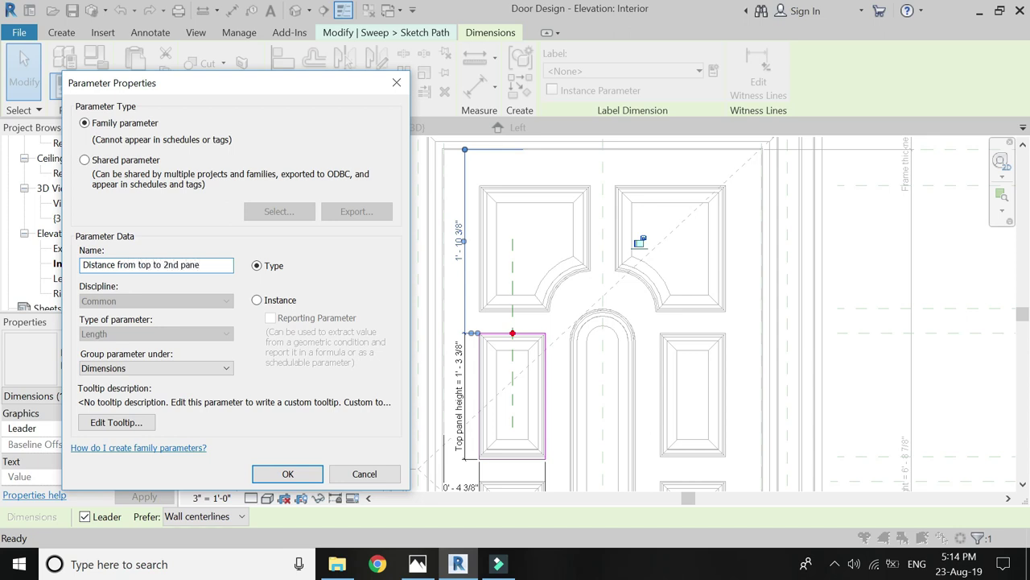
Step: Name the new label parameter 'Distance from top to 2nd panel' and give it the formula Top panel height + 4 3/8" + 3"
type("l")
key("Return")
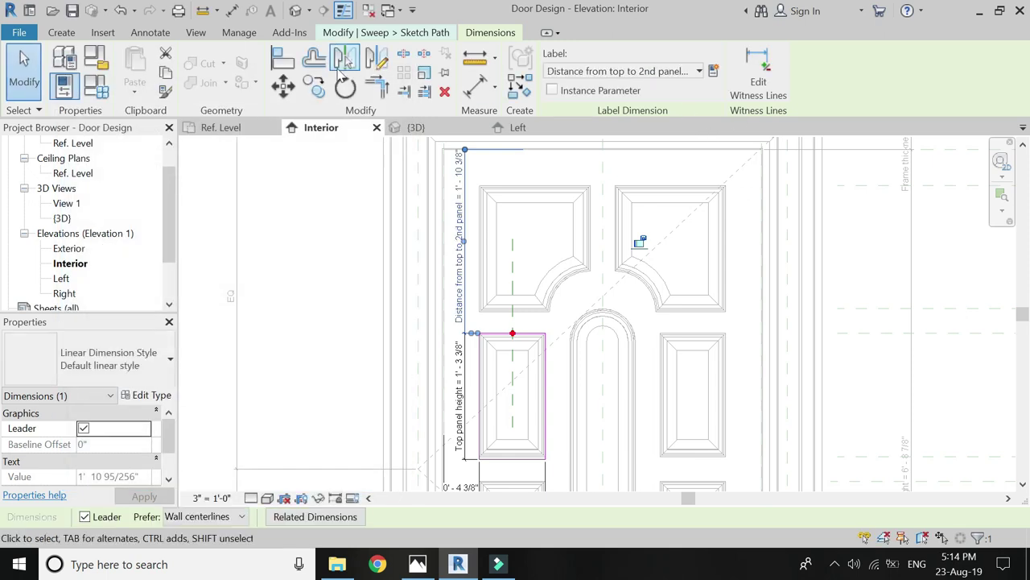
left_click(108, 91)
double_click(203, 408)
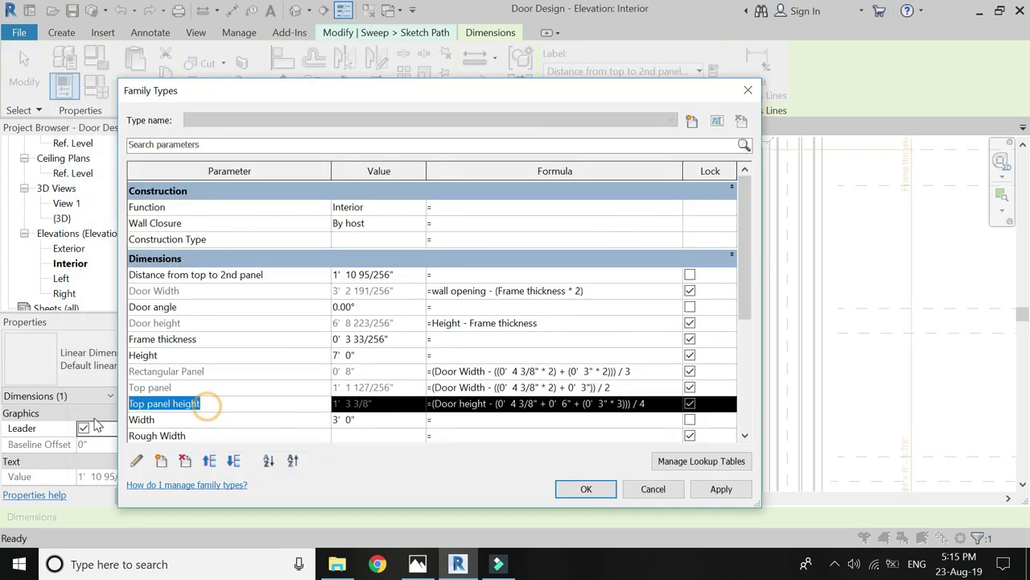
left_click(441, 274)
type("Top panel height+4.375\"+3\"")
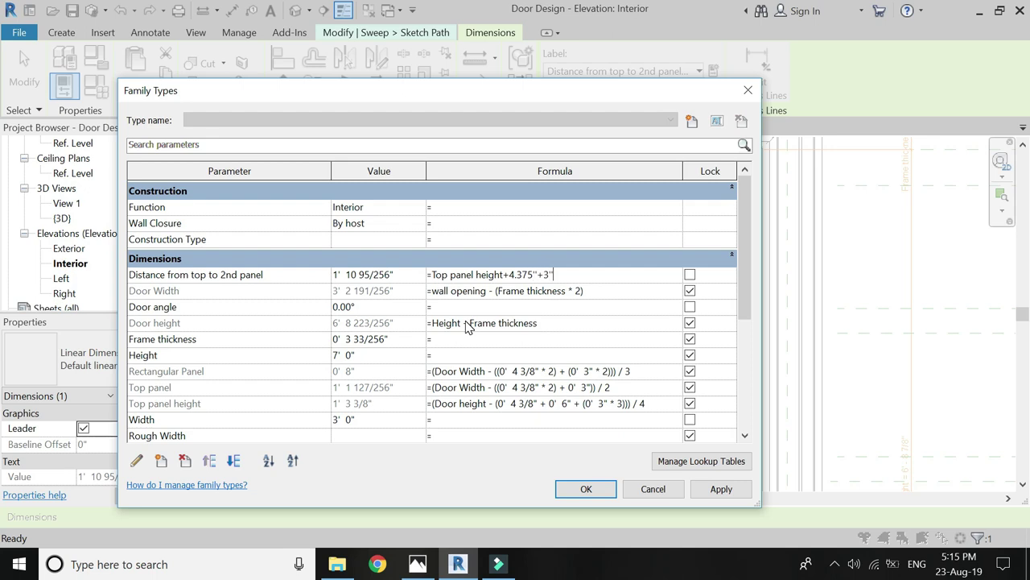
key("Return")
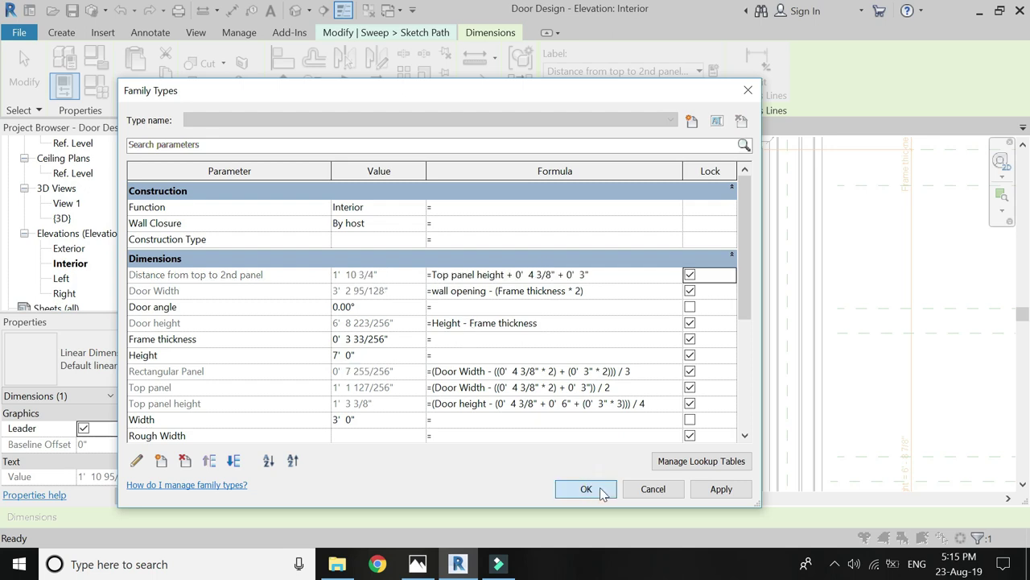
left_click(586, 489)
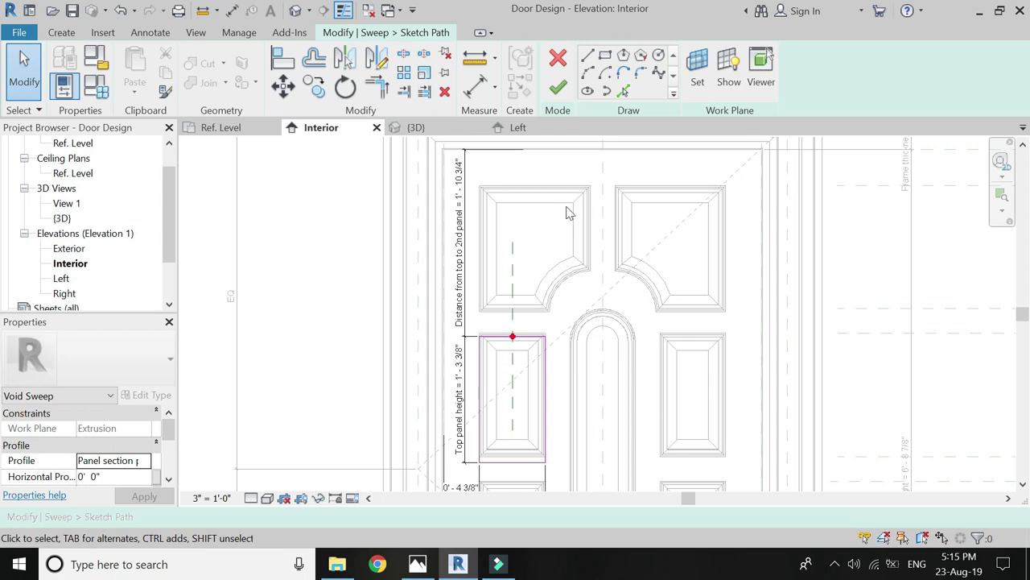
Step: Finish the current void sweep and open the right-hand panel's sweep path for editing
left_click(555, 90)
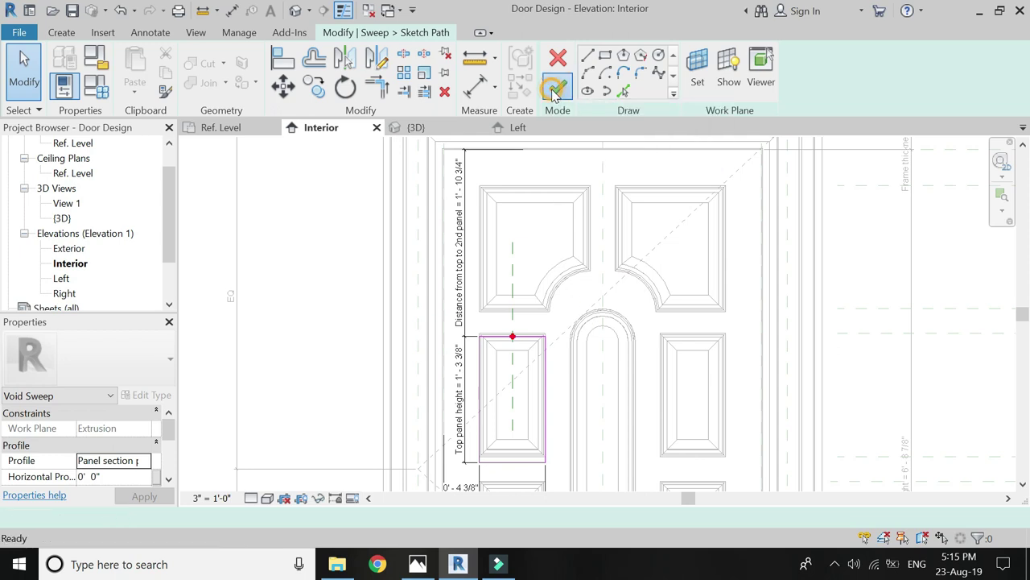
left_click(557, 88)
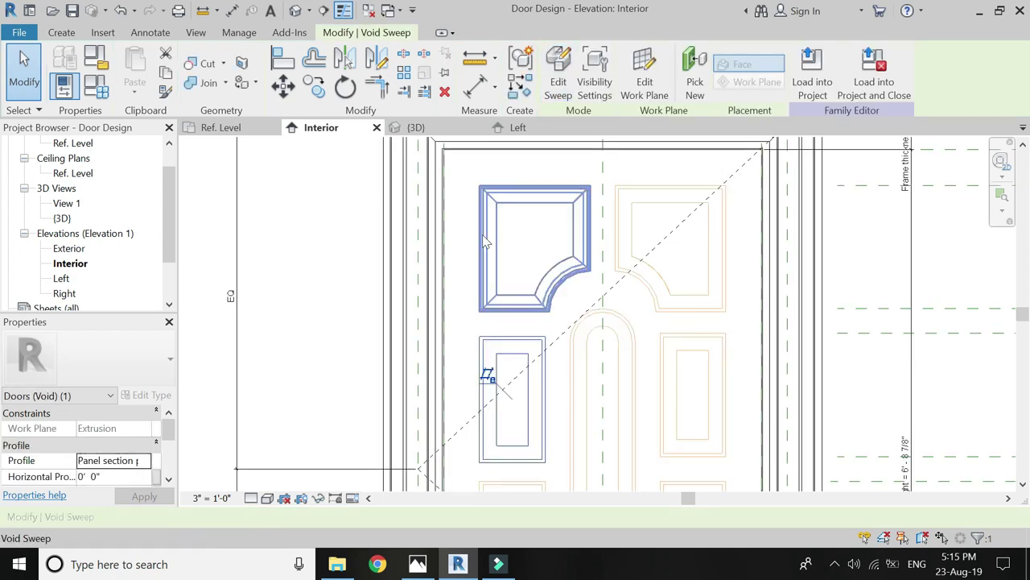
left_click(375, 230)
middle_click_drag(681, 344, 577, 300)
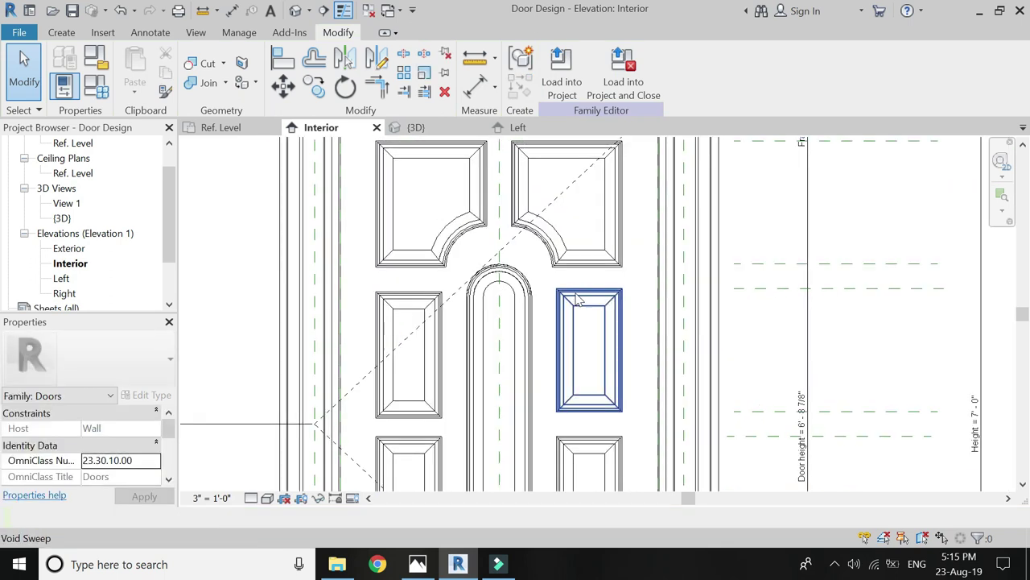
double_click(575, 294)
double_click(579, 297)
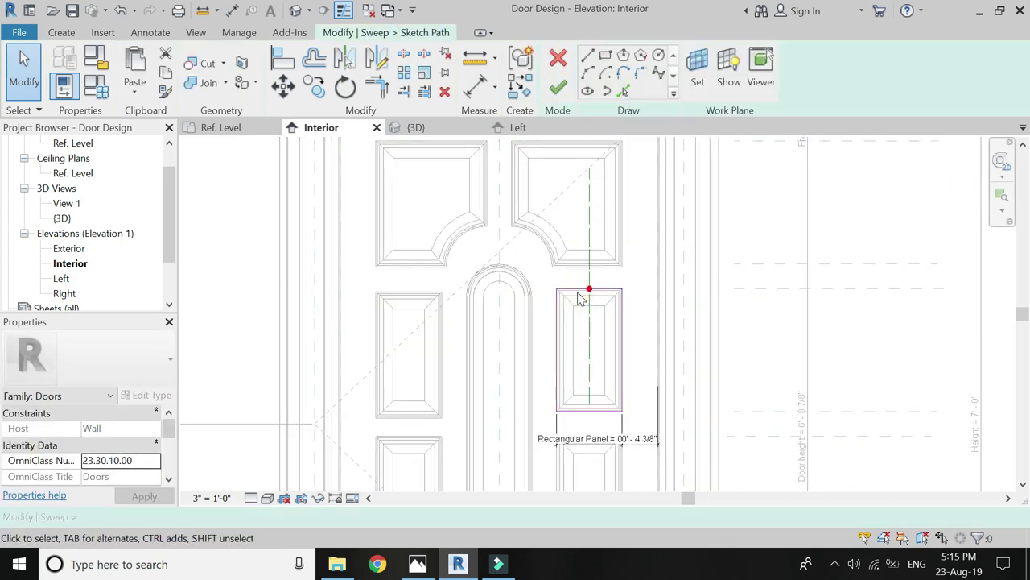
Step: Add aligned dimensions from the top line to the path point and from there to the panel bottom (1'-3")
left_click(480, 87)
scroll(563, 225, "down", 1)
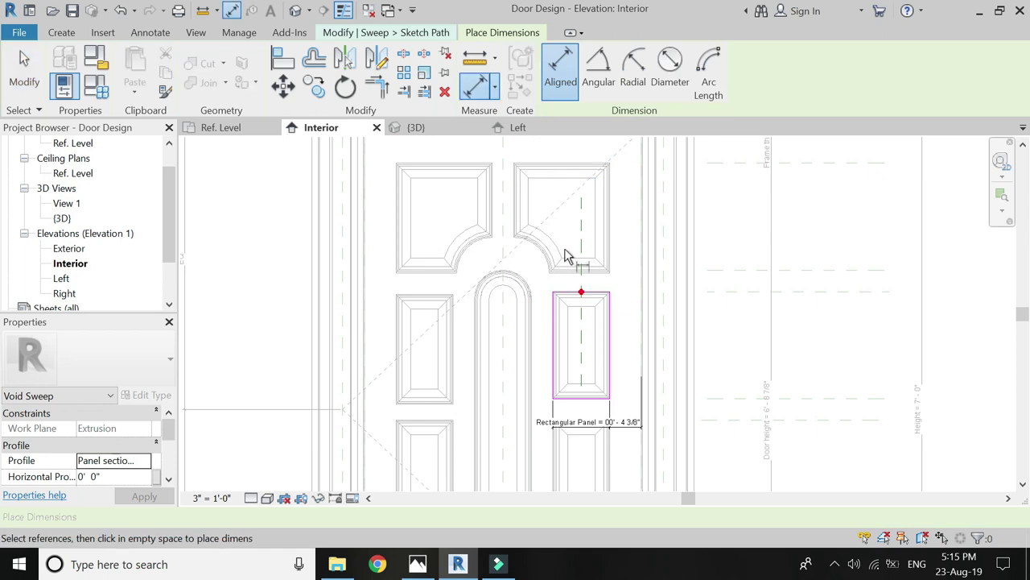
scroll(570, 257, "down", 1)
left_click(571, 154)
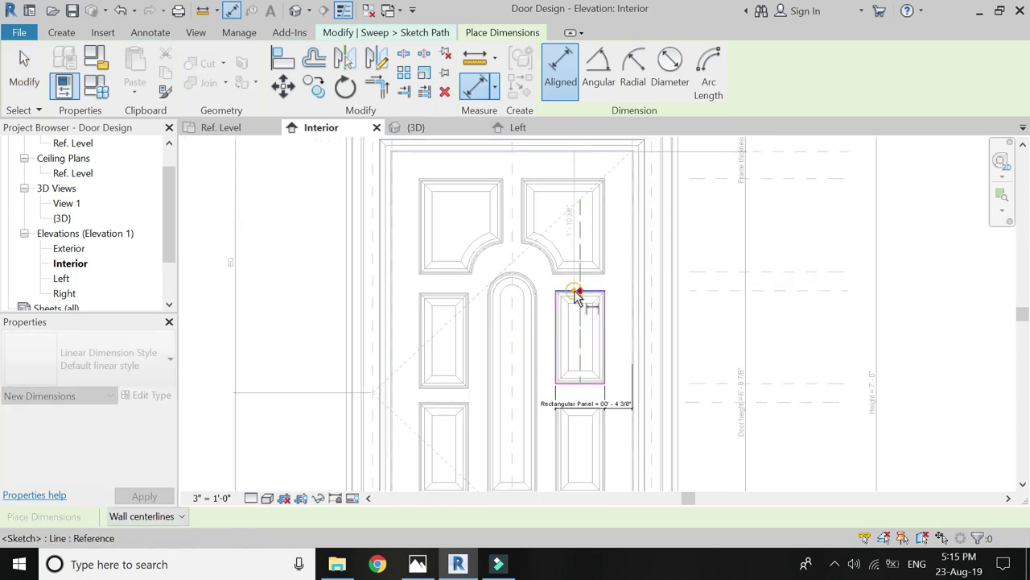
left_click(617, 297)
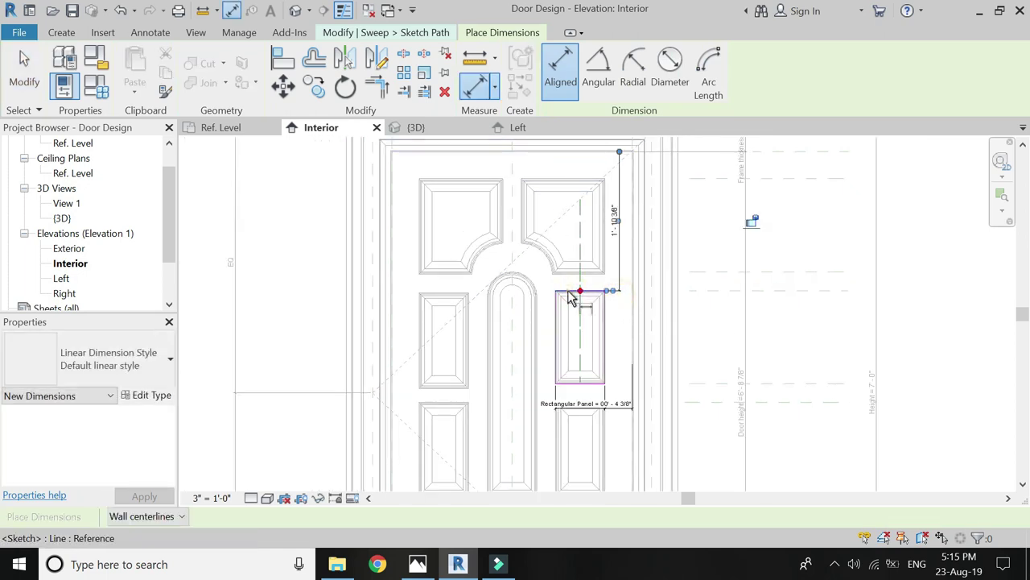
left_click(581, 291)
left_click(574, 384)
left_click(616, 379)
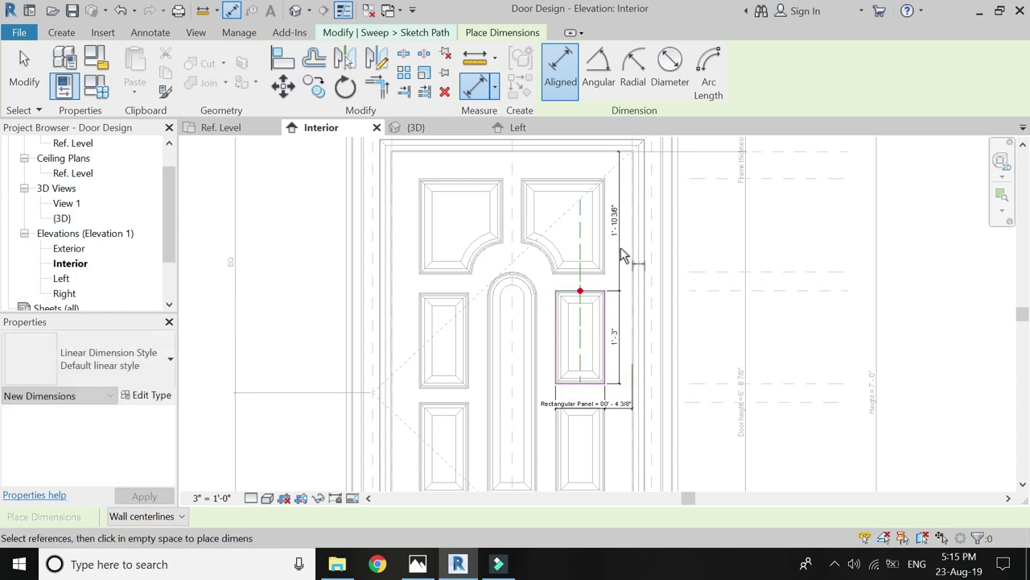
key("Escape")
Step: Label the dimensions Distance from top to 2nd panel and Top panel height, then finish the sweep
left_click(614, 224)
left_click(619, 71)
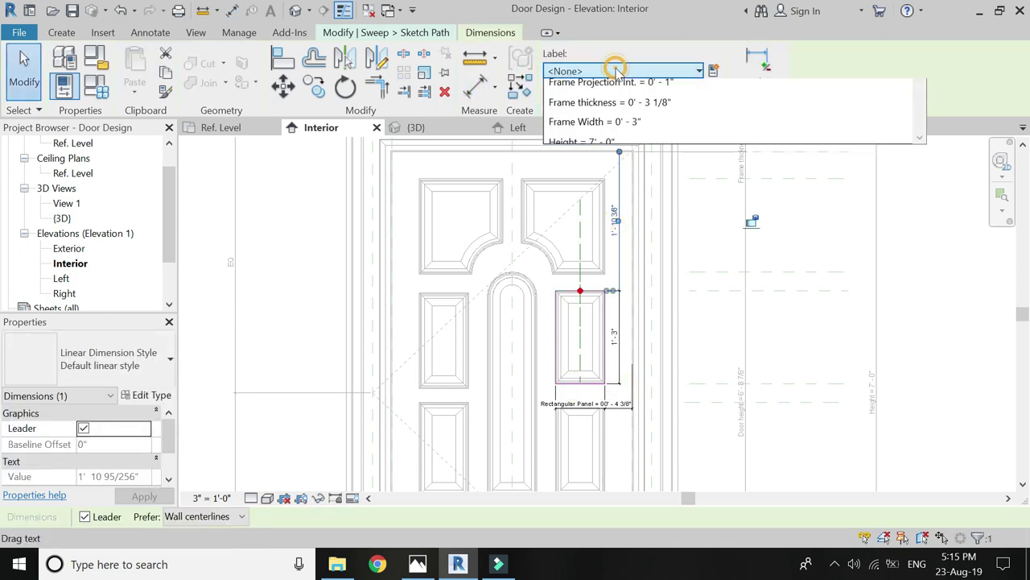
left_click(641, 110)
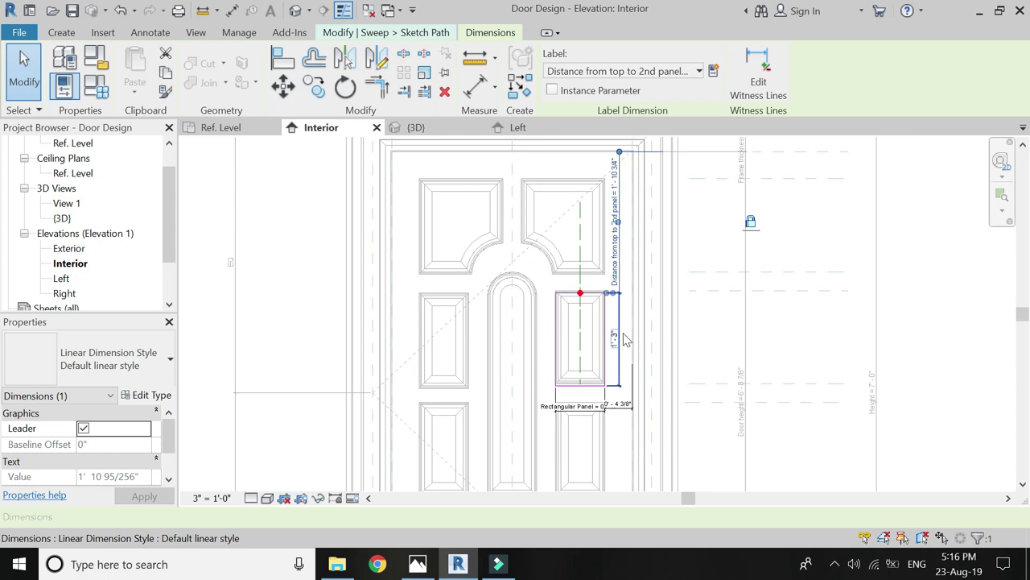
left_click(618, 325)
left_click(619, 71)
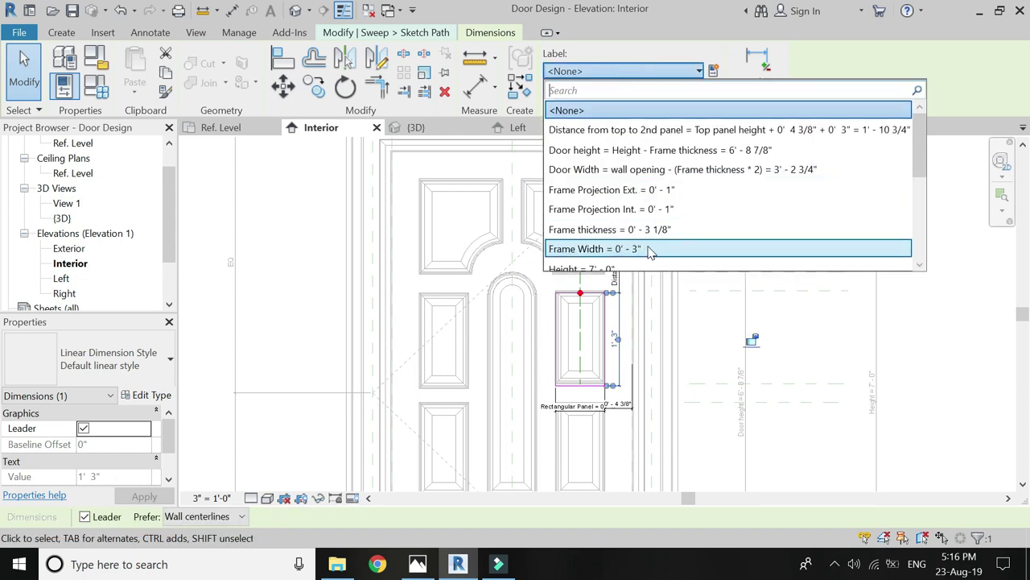
scroll(650, 249, "down", 1)
scroll(650, 250, "down", 1)
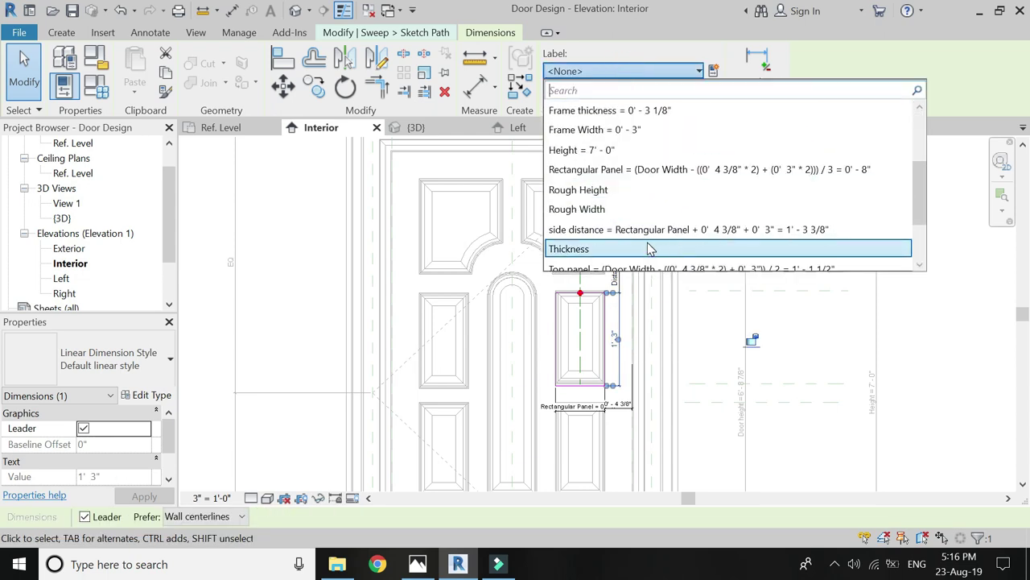
scroll(650, 250, "down", 1)
left_click(647, 238)
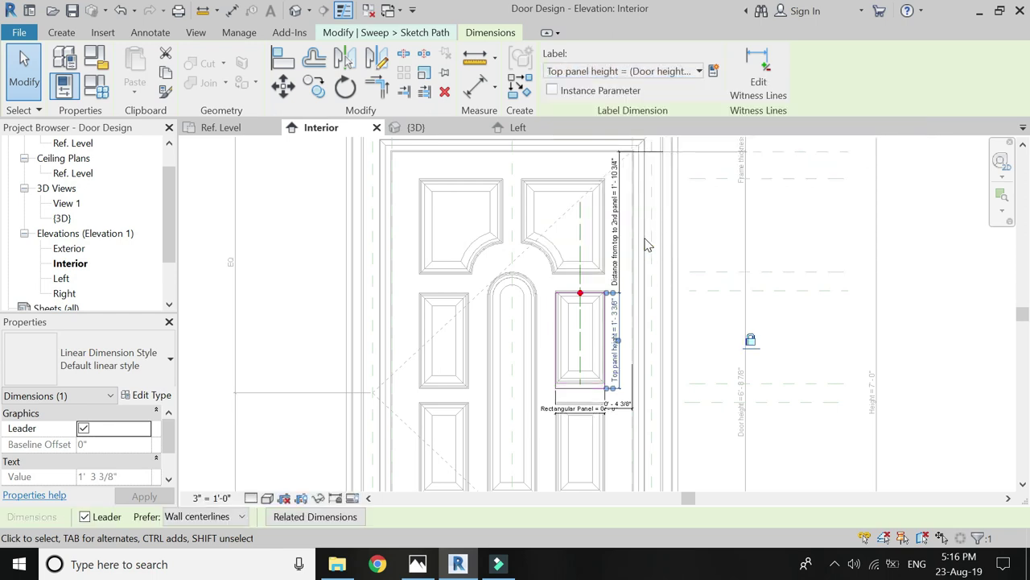
left_click(397, 34)
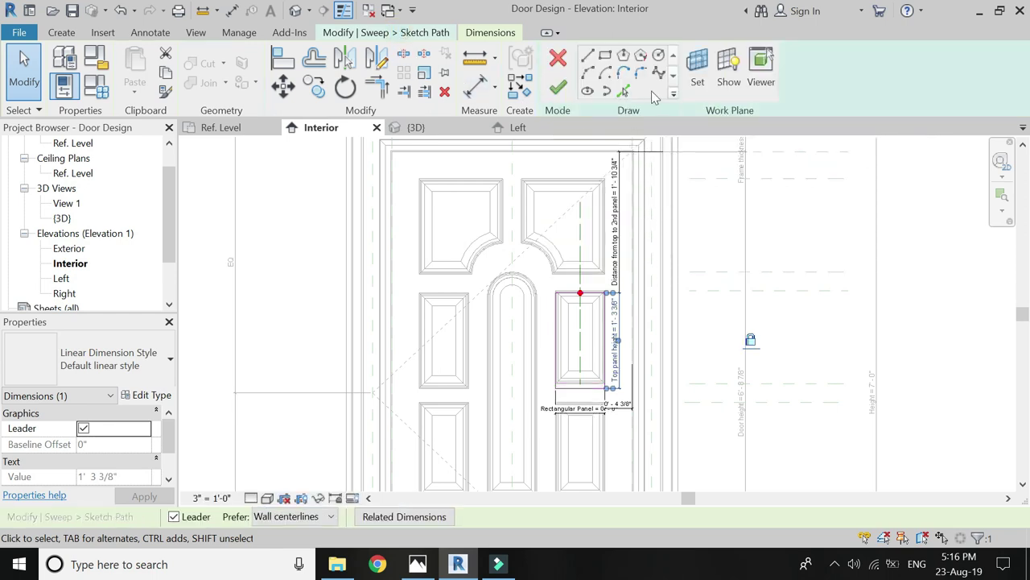
left_click(559, 90)
Step: Open the central arch void sweep's path sketch and delete its top arc
left_click(559, 90)
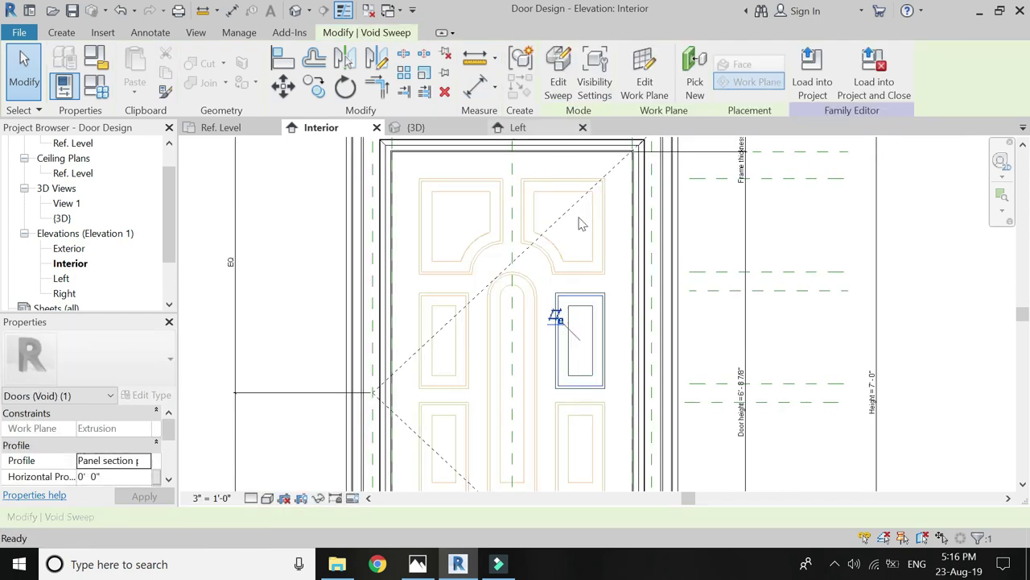
scroll(524, 285, "up", 2)
double_click(527, 278)
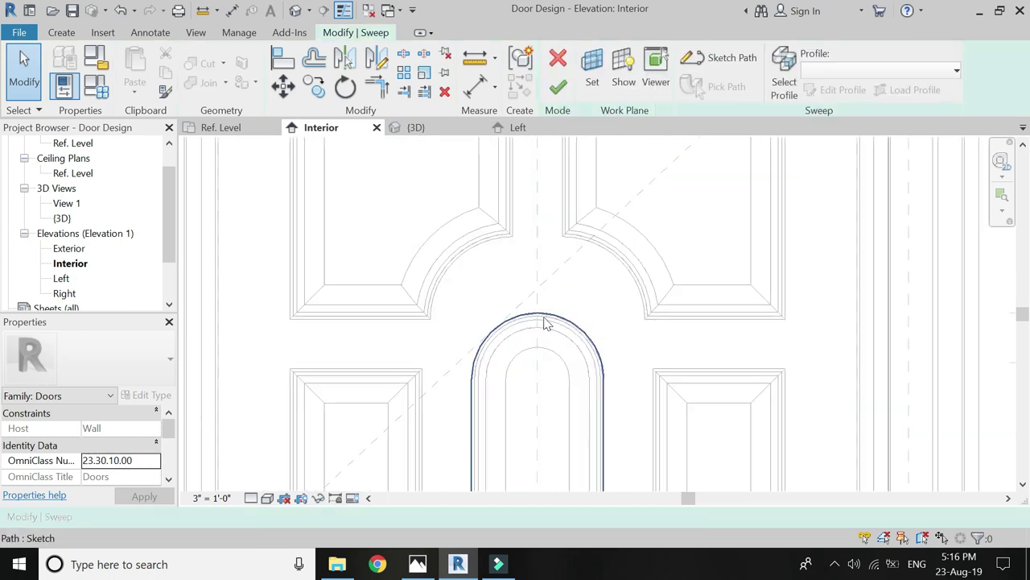
scroll(524, 278, "up", 2)
double_click(541, 312)
left_click(525, 331)
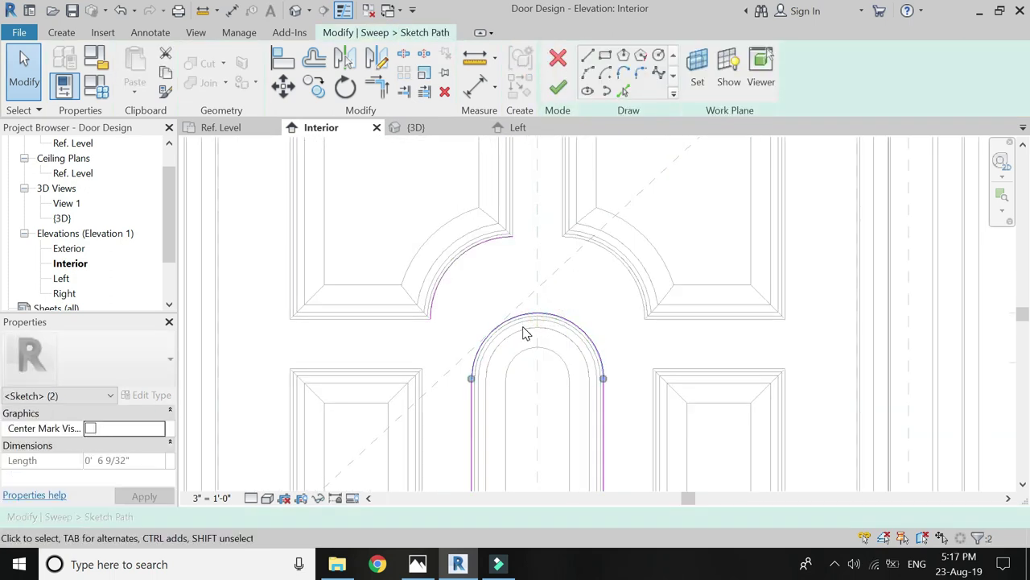
key("Delete")
Step: Extend both vertical path lines upward and draw the first arc of the new arch top
left_click_drag(471, 380, 475, 318)
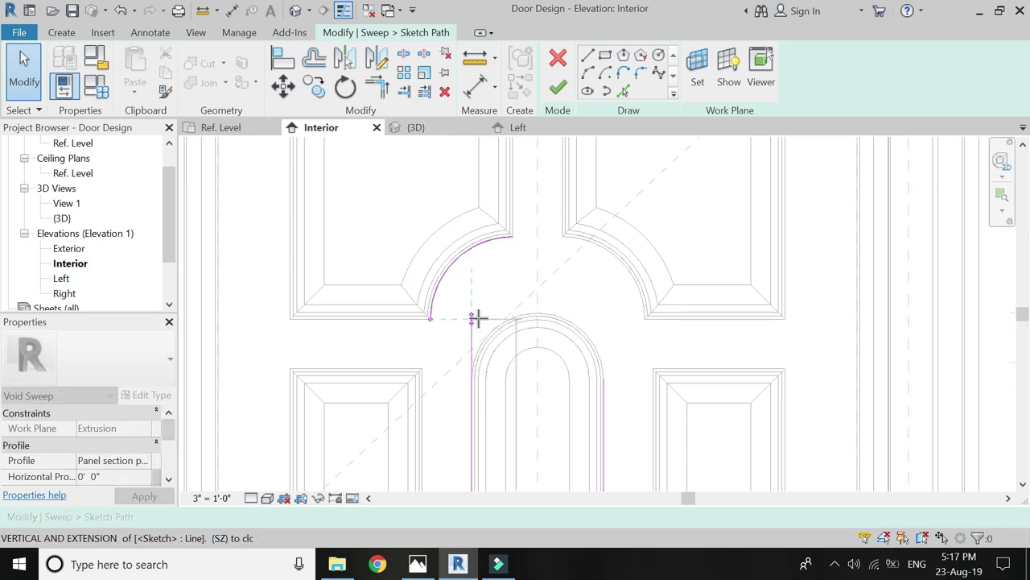
left_click(603, 395)
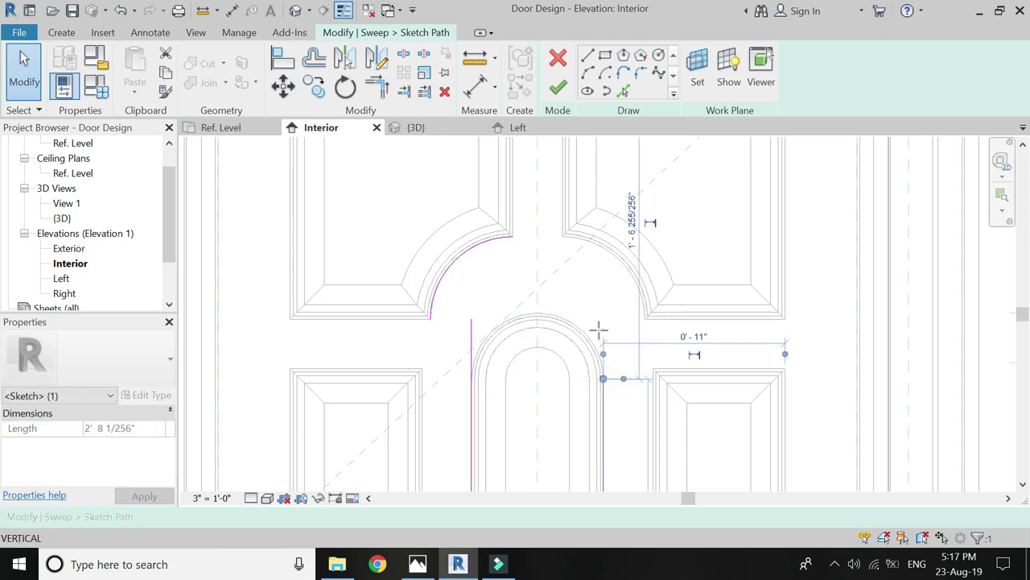
left_click_drag(598, 328, 603, 314)
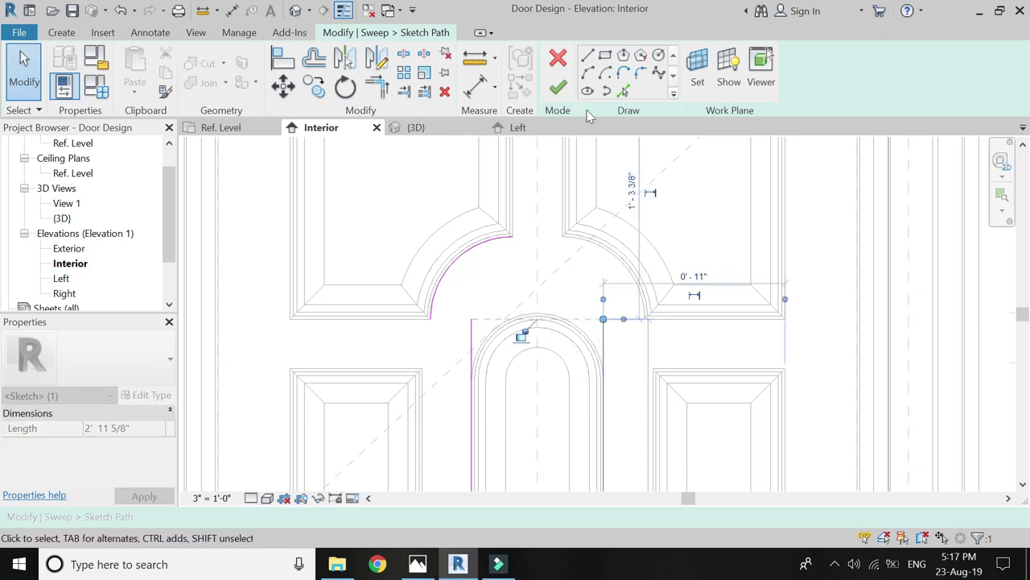
key("Return")
left_click(474, 315)
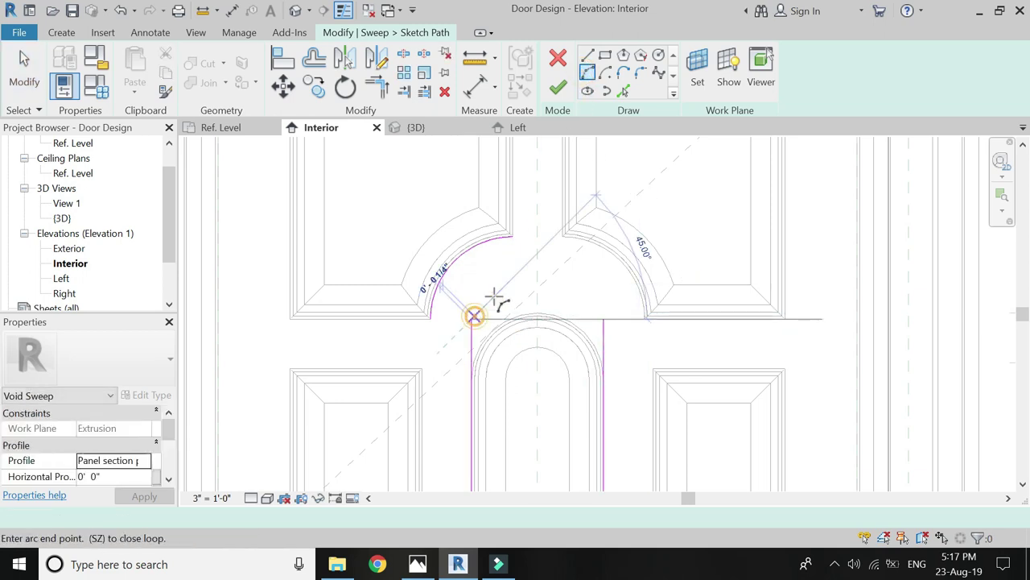
left_click(537, 254)
left_click(495, 269)
key("Escape")
key("Escape")
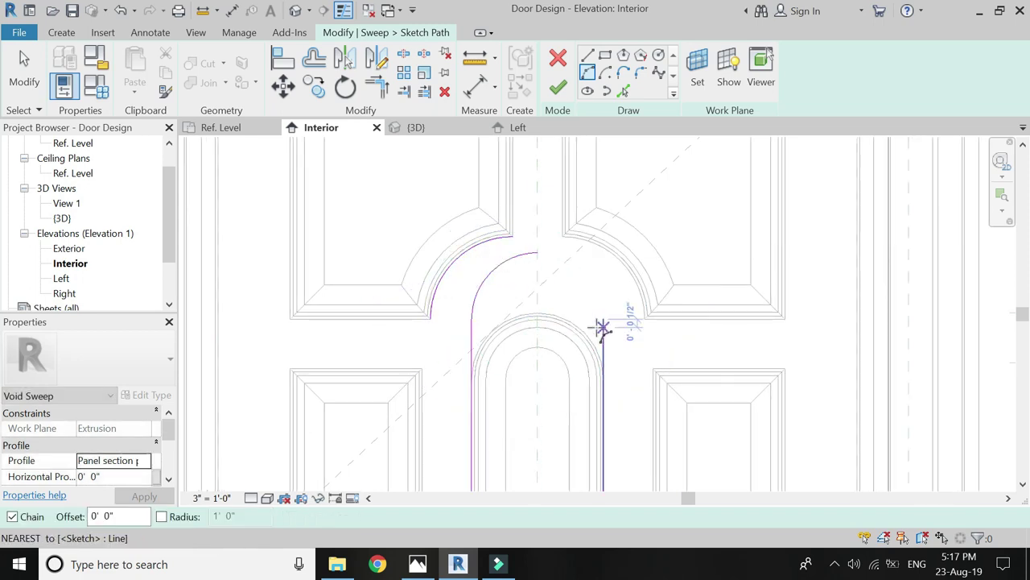
Step: Add a tangent arc down to the right line and finish the arched void sweep
left_click(537, 254)
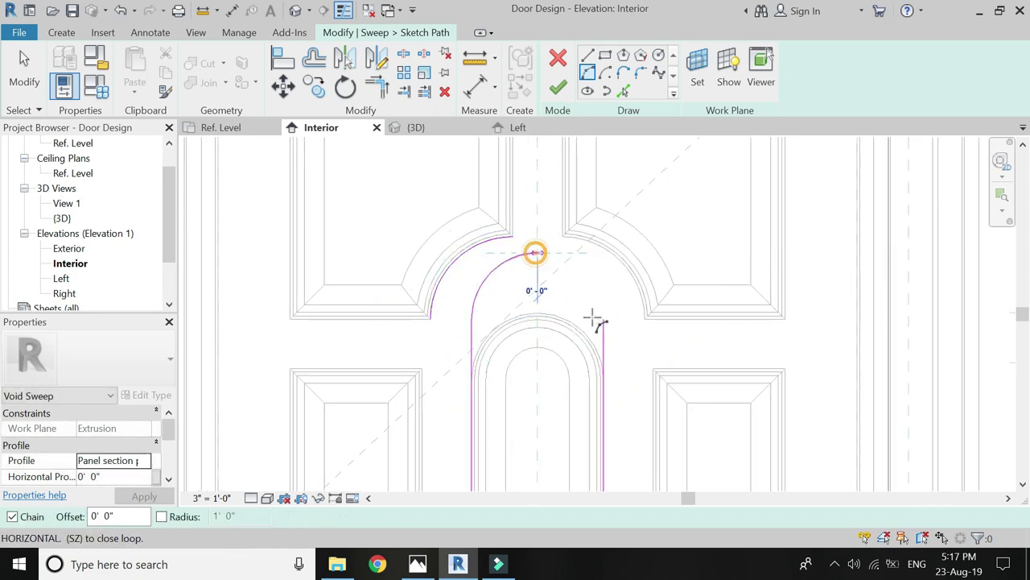
left_click(603, 319)
key("Escape")
left_click(559, 89)
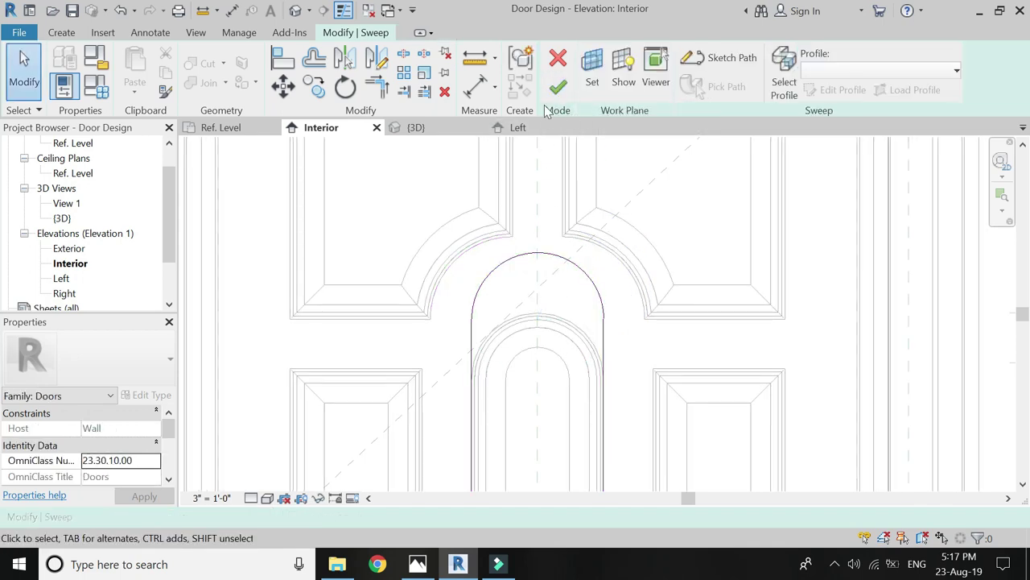
left_click(554, 95)
key("Escape")
Step: Open the upper-left panel's sweep path and draw an arc around the central arch
scroll(483, 354, "up", 1)
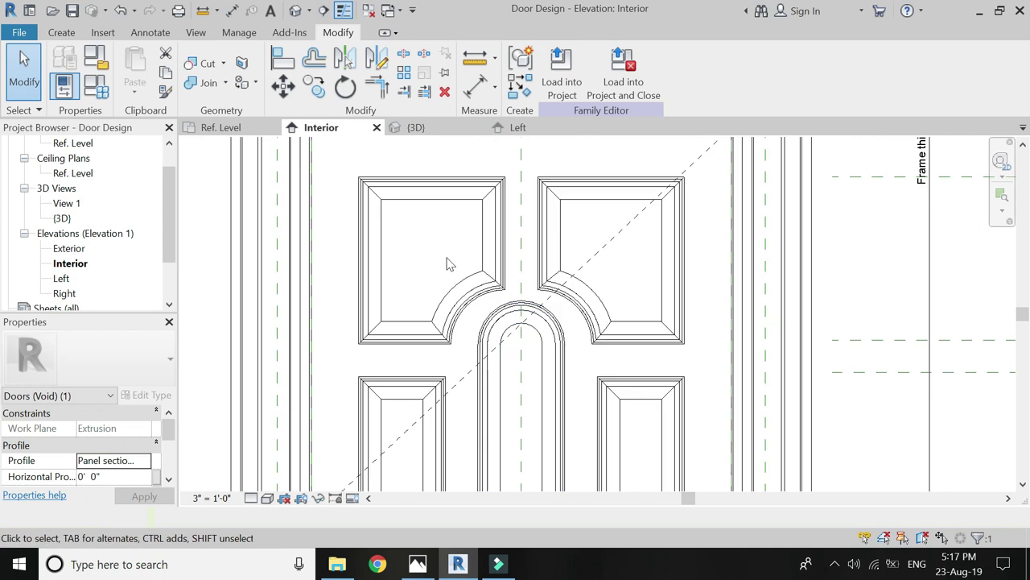
scroll(489, 323, "up", 1)
double_click(491, 328)
left_click(495, 333)
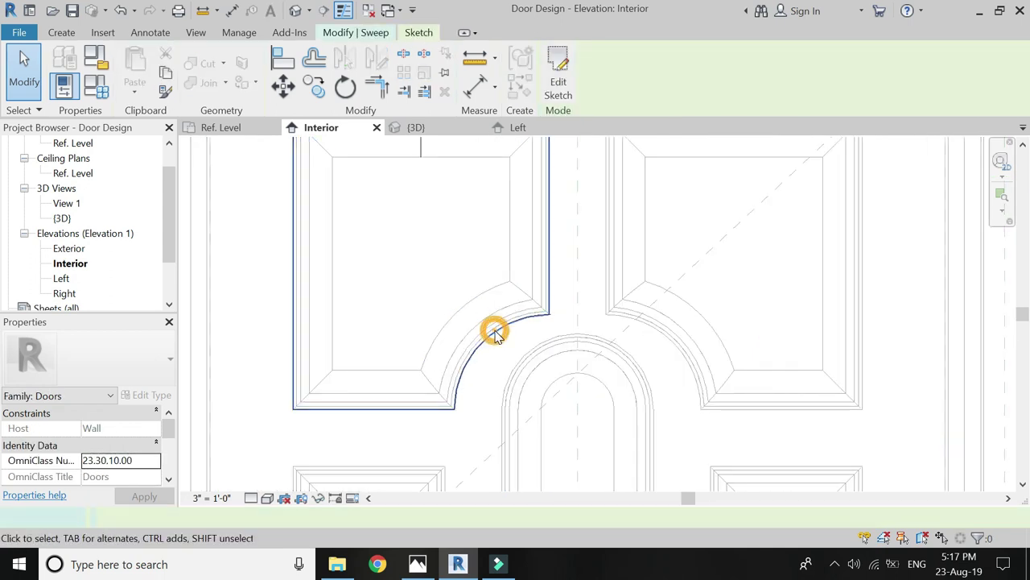
left_click(500, 410)
left_click(575, 337)
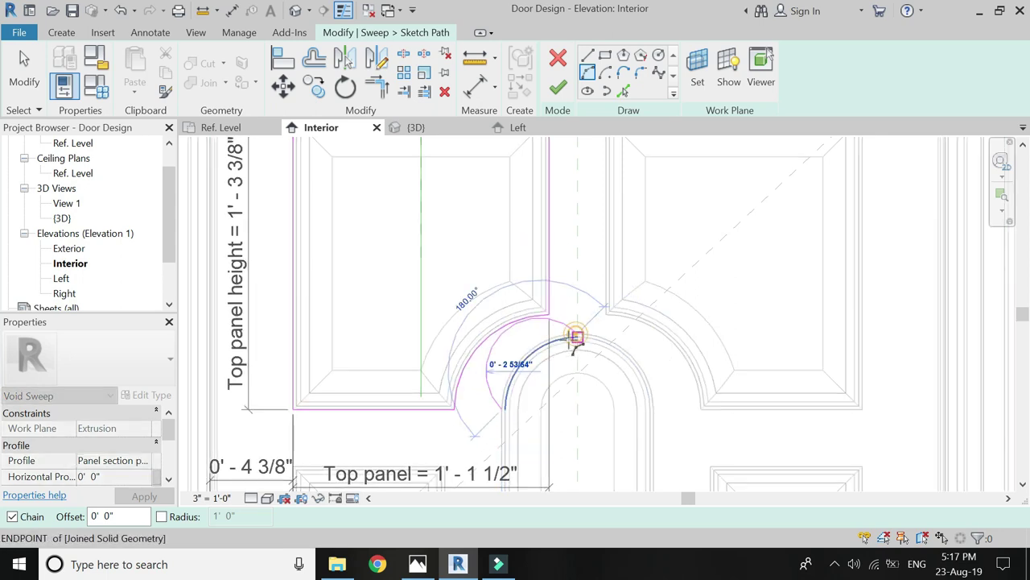
left_click(523, 356)
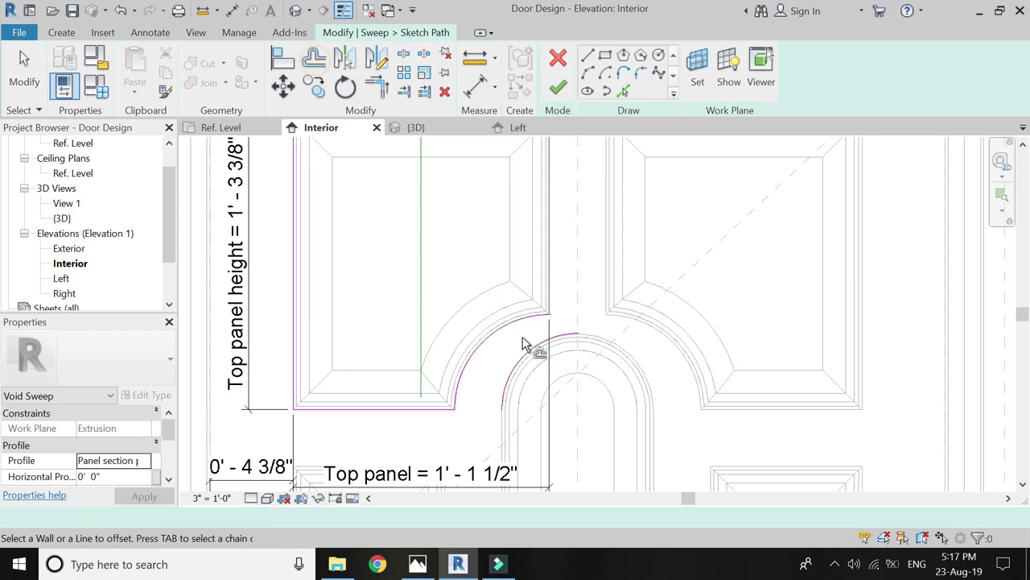
Step: Offset the arc 3" outward with OF and delete the original inner arc
key("o")
key("f")
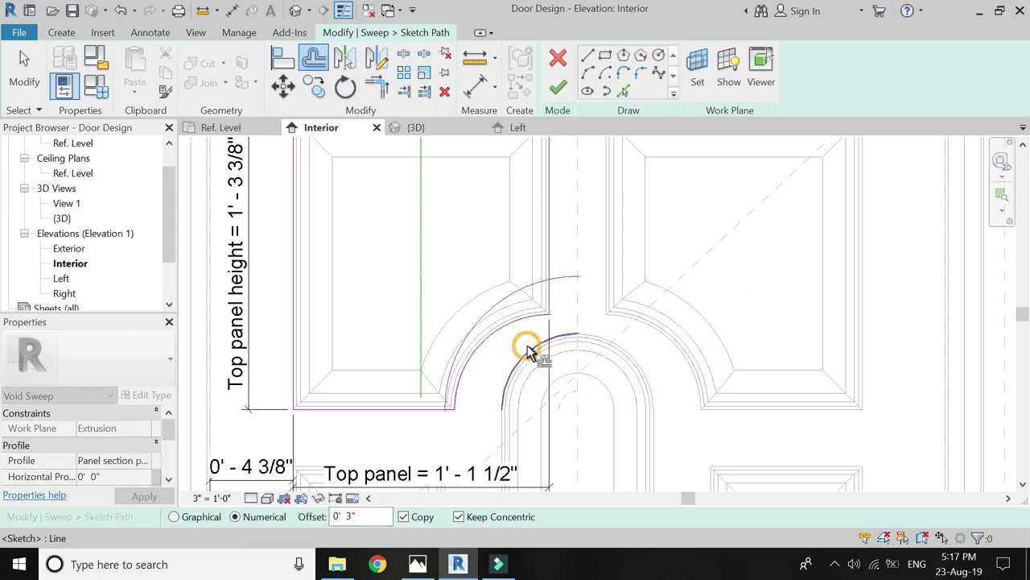
left_click(527, 348)
key("Escape")
left_click(531, 347)
key("Delete")
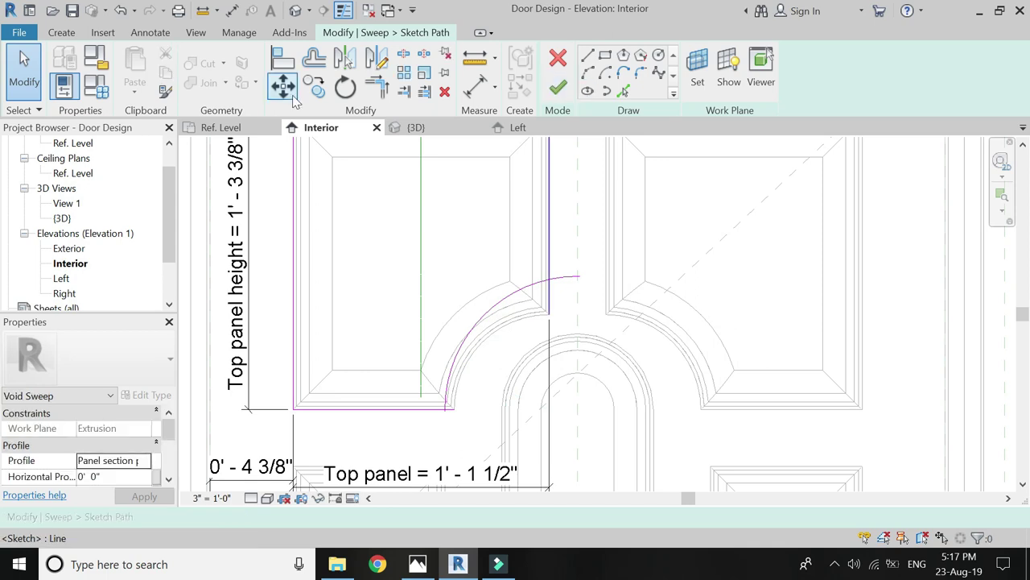
Step: Trim the offset arc to the vertical path line with TR and finish the left panel sweep
key("t")
key("r")
left_click(549, 235)
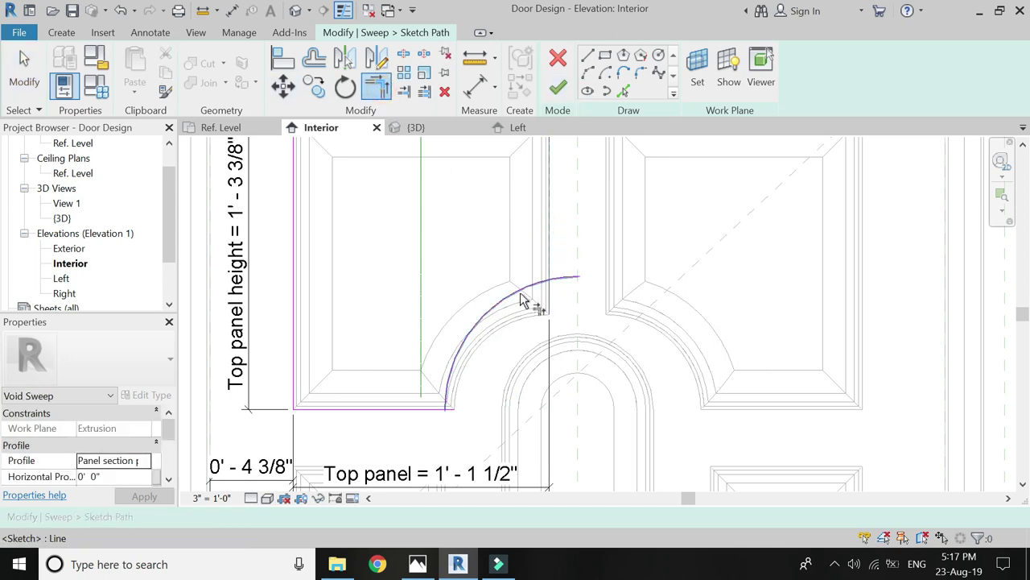
left_click(481, 332)
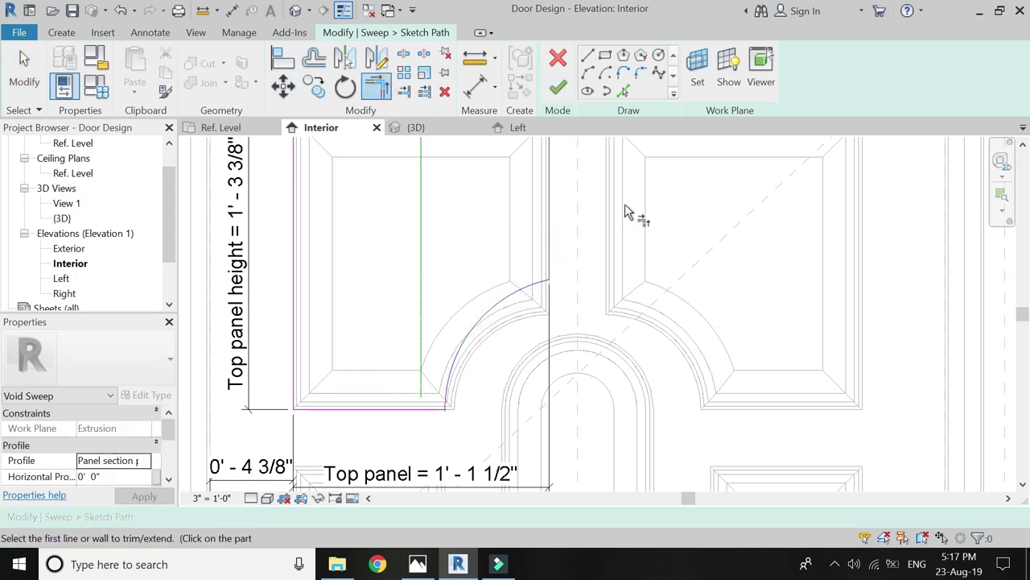
scroll(443, 423, "up", 3)
scroll(419, 414, "down", 2)
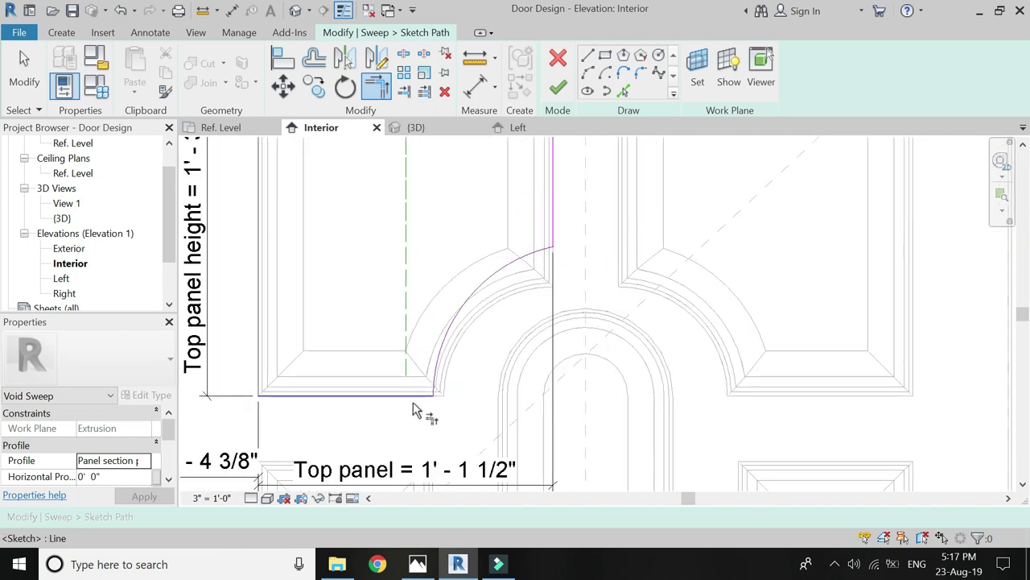
left_click(558, 87)
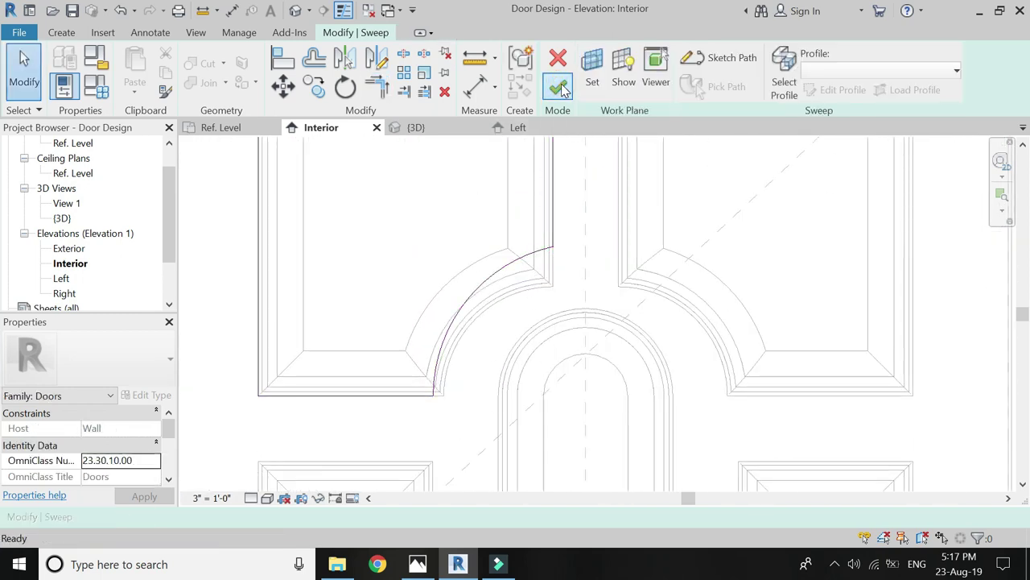
left_click(558, 86)
Step: Open the upper-right panel's sweep path and sketch an arc around the central arch
scroll(547, 311, "down", 3)
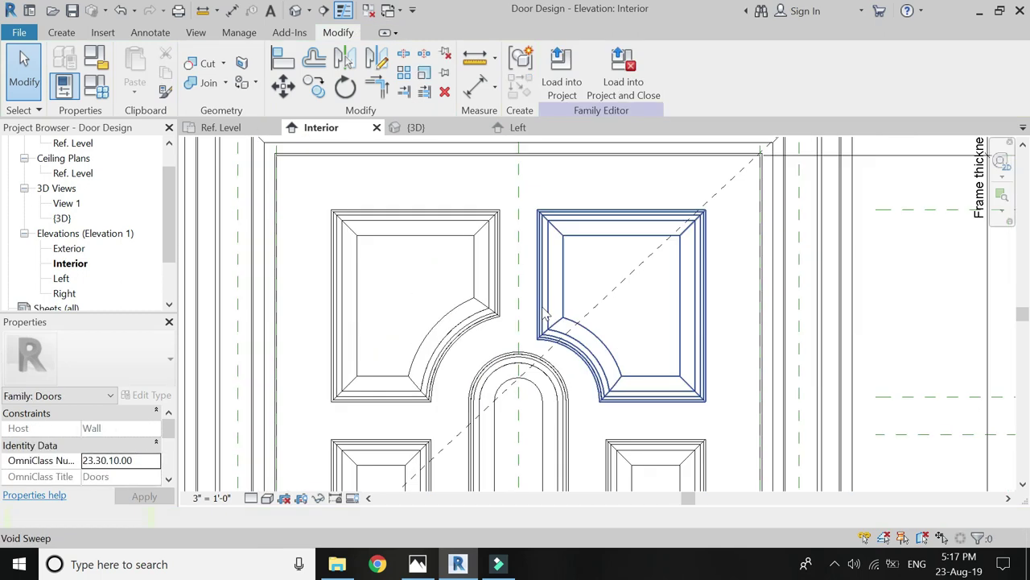
scroll(566, 360, "up", 2)
double_click(586, 366)
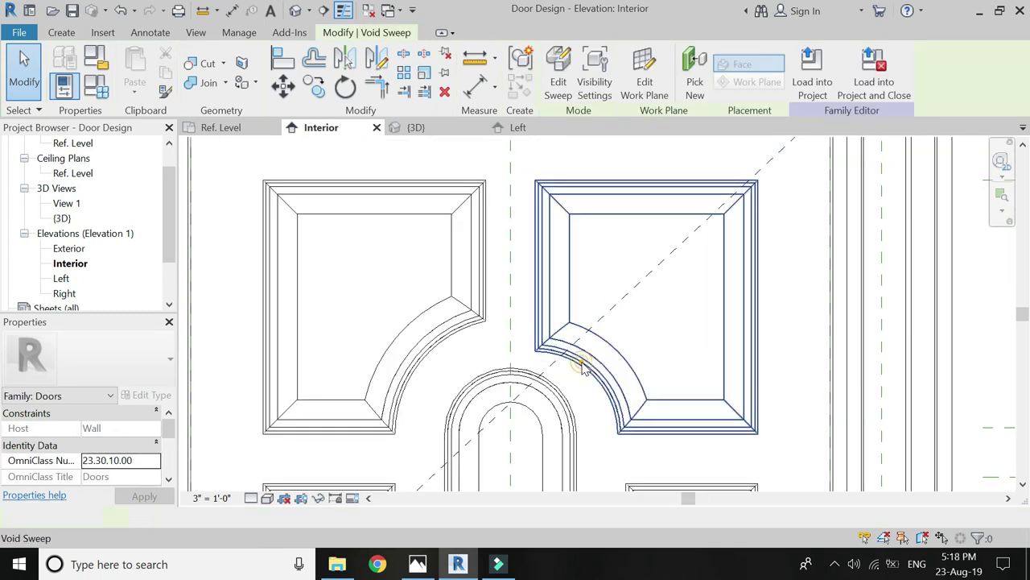
double_click(579, 367)
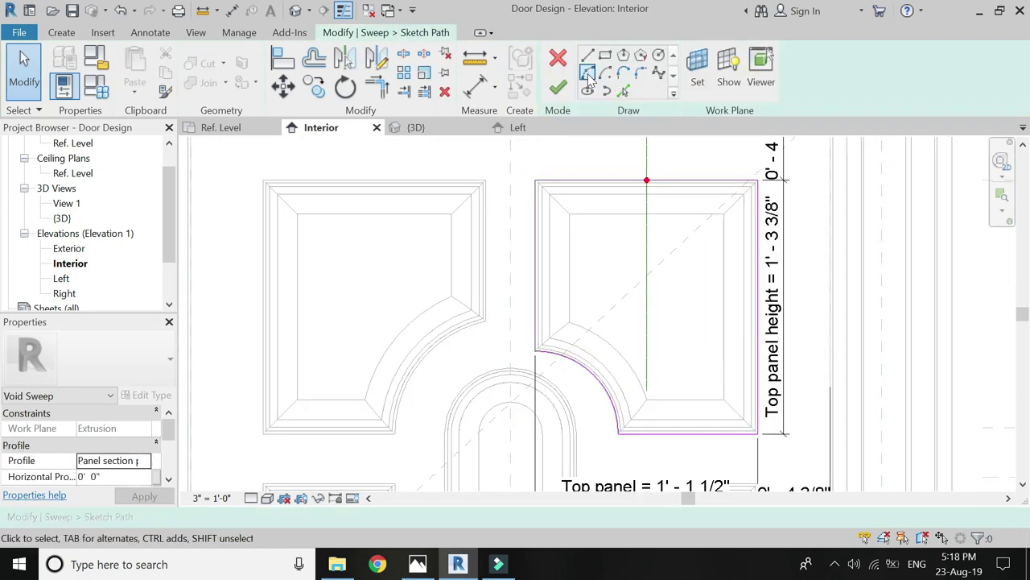
key("l")
key("i")
left_click(537, 351)
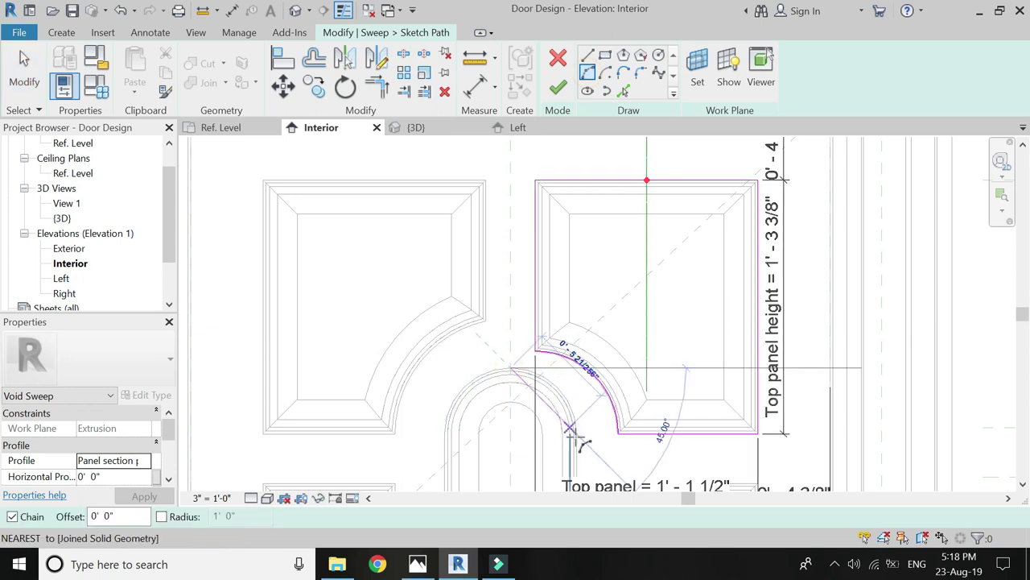
left_click(576, 435)
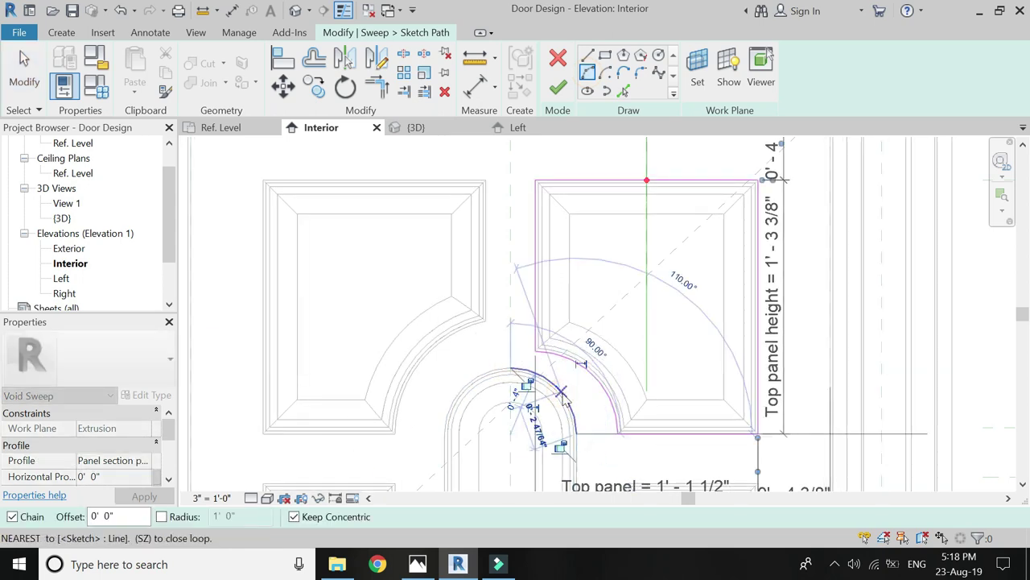
Step: Copy the right panel's arc 3" outward and remove the original inner arc
key("o")
key("f")
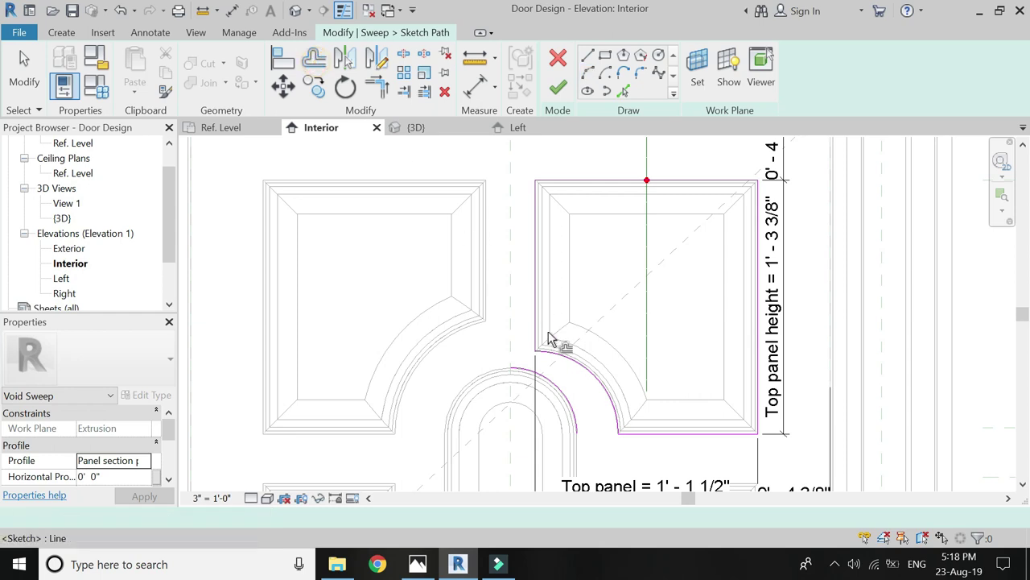
left_click(546, 379)
key("Escape")
left_click(555, 387)
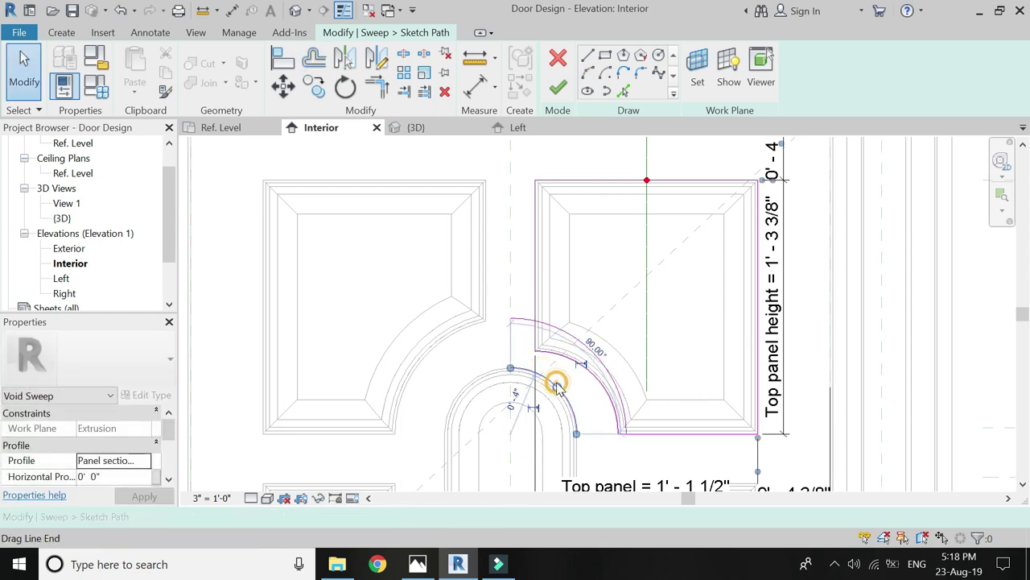
key("Delete")
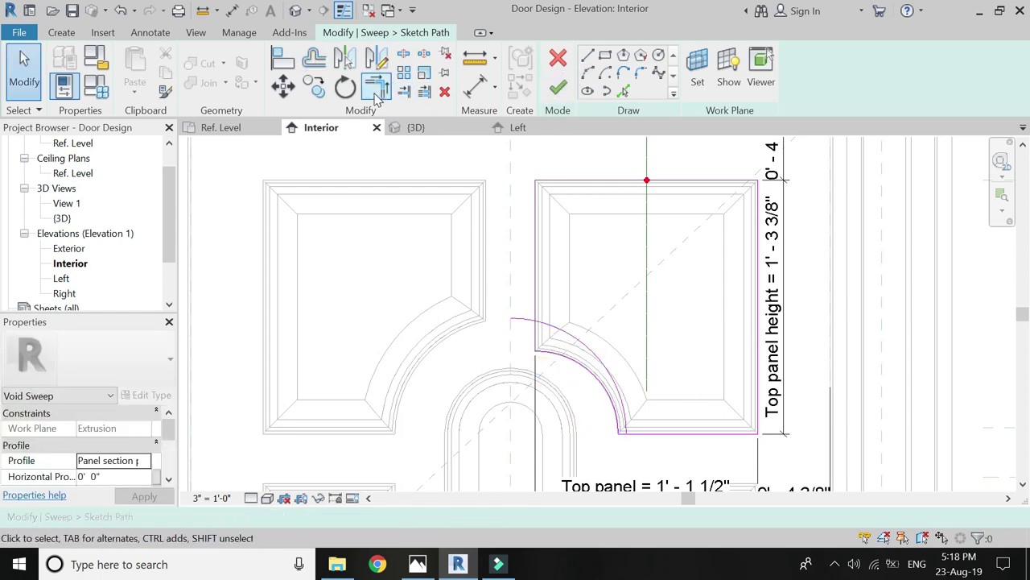
Step: Trim the offset arc and straight line to a corner and finish the right panel sweep
left_click(384, 98)
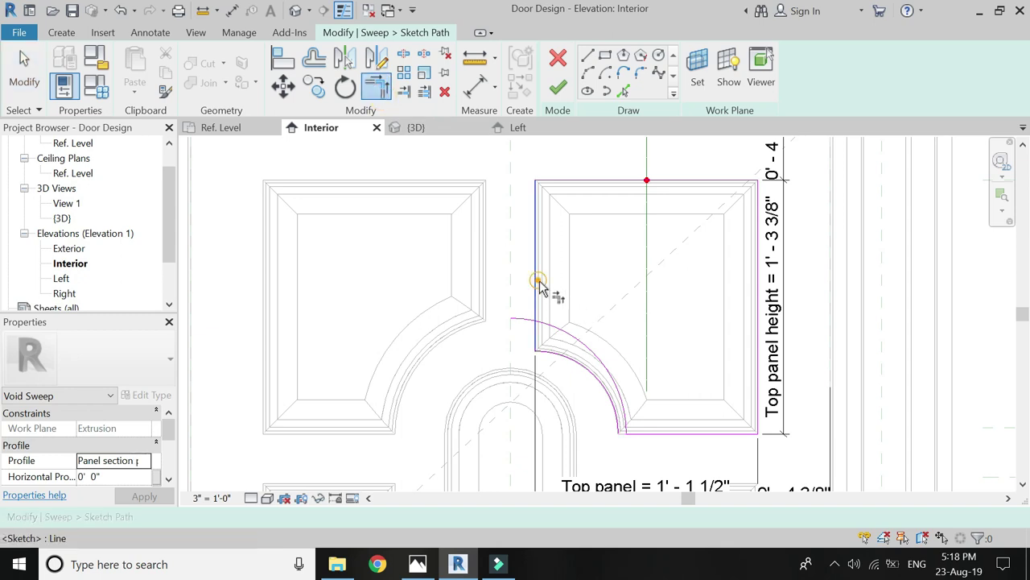
left_click(606, 375)
left_click(662, 435)
key("Escape")
left_click(595, 376)
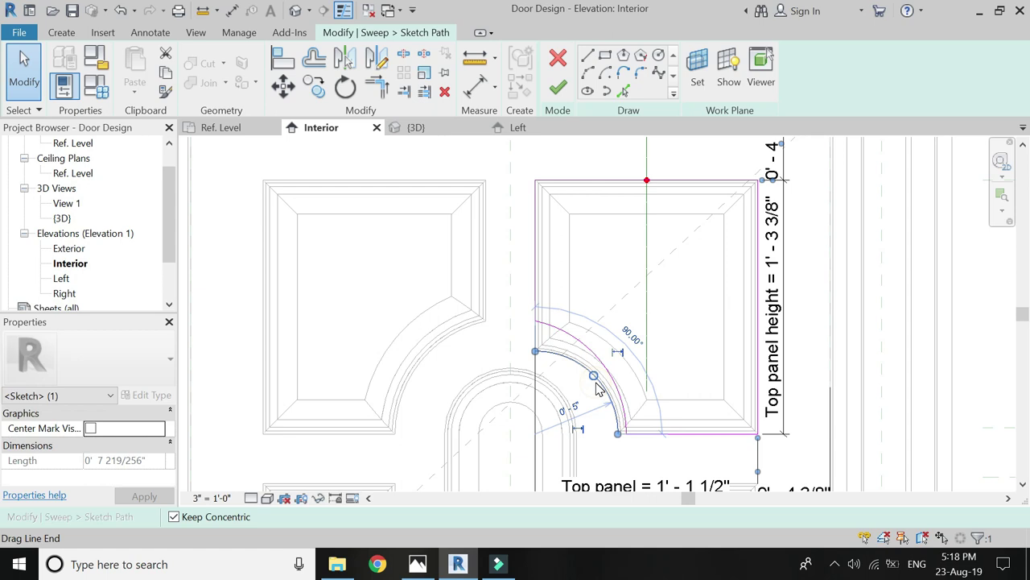
key("Escape")
left_click(558, 90)
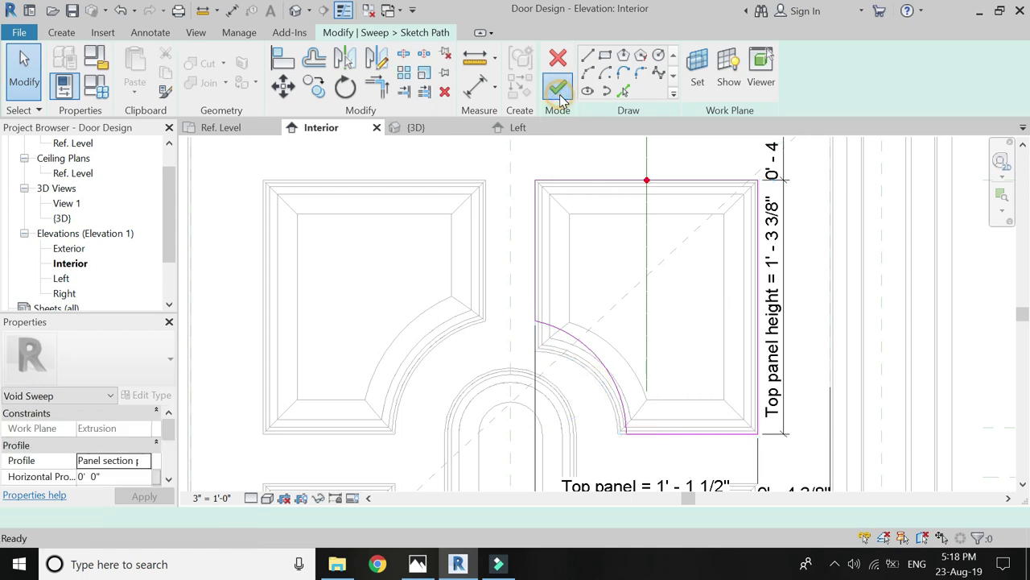
left_click(559, 90)
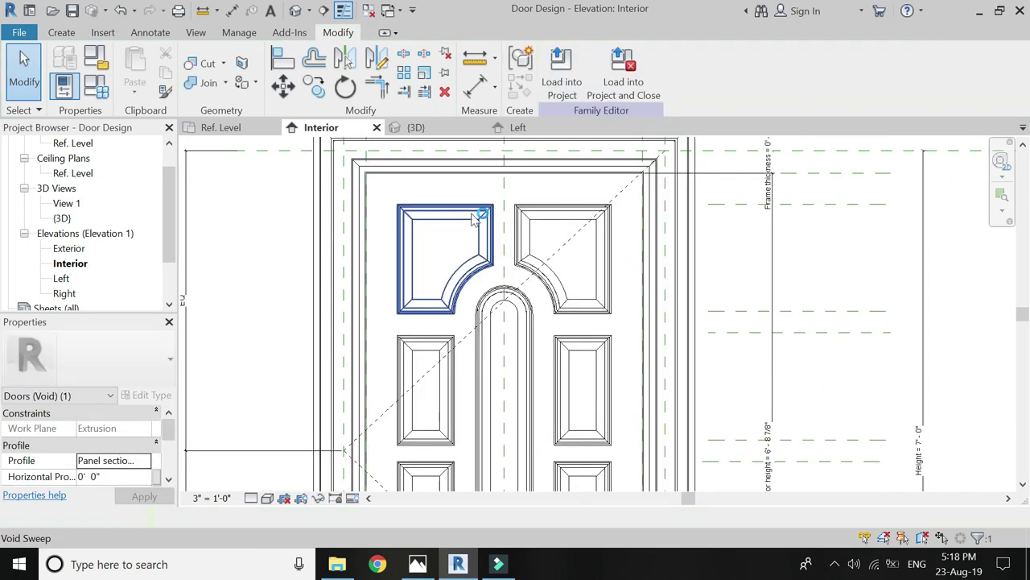
Step: Open a lower panel's sweep path and dimension the panel's 1'3" height
double_click(465, 336)
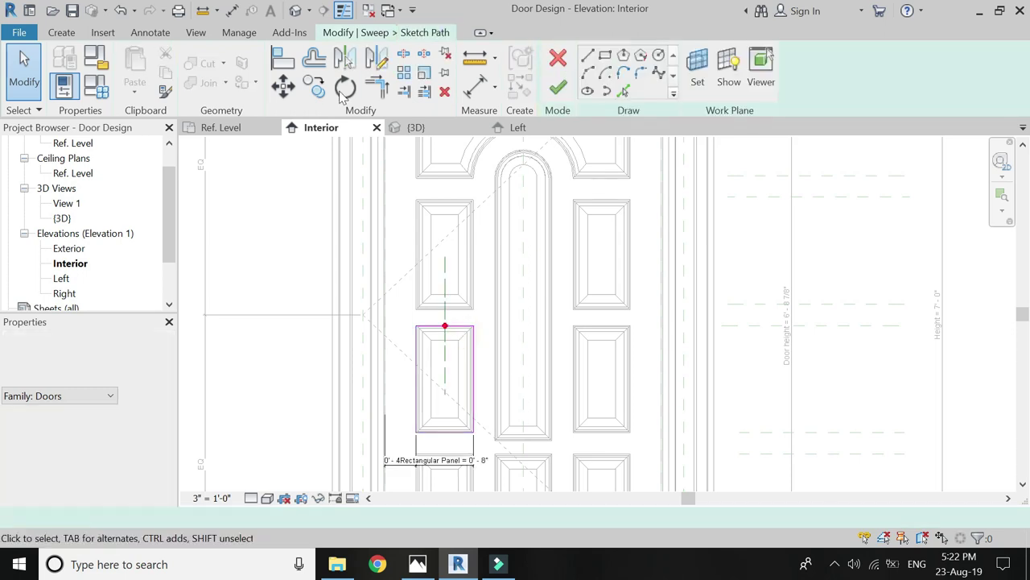
left_click(434, 328)
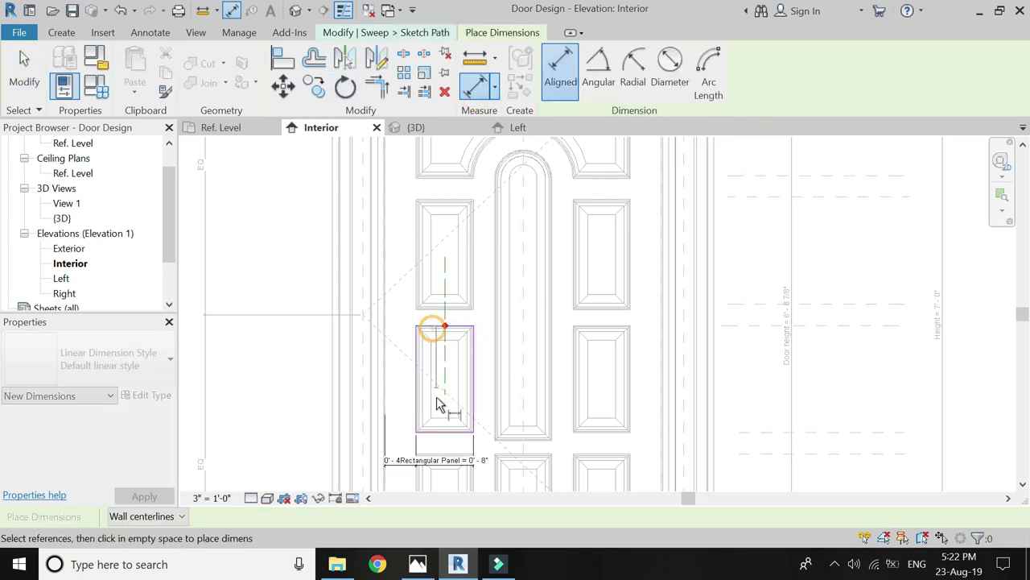
left_click(430, 431)
left_click(405, 429)
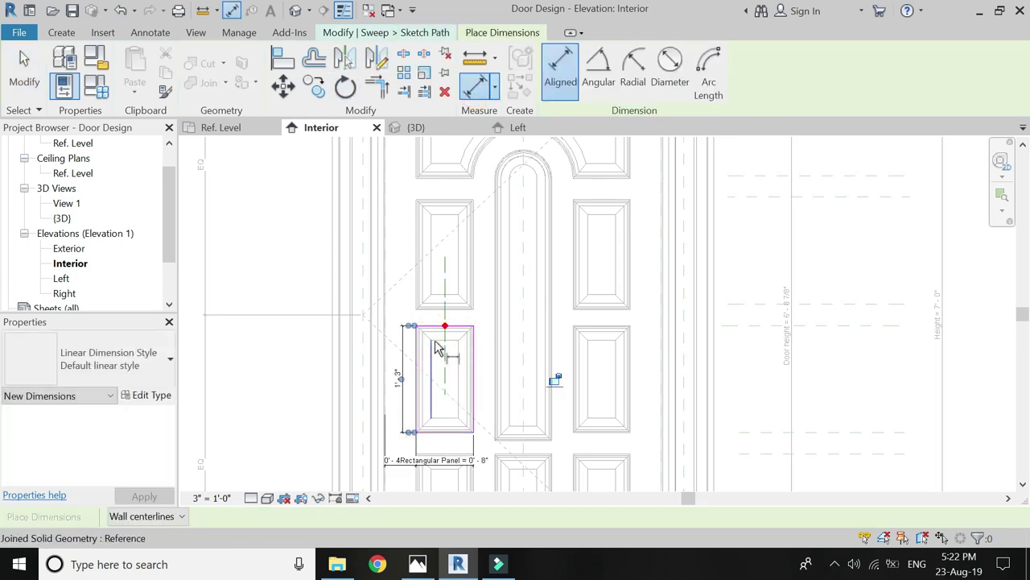
Step: Dimension from the frame's top edge to the panel and label it with new parameter Top to 3rd panel height
scroll(437, 330, "down", 2)
scroll(439, 322, "down", 1)
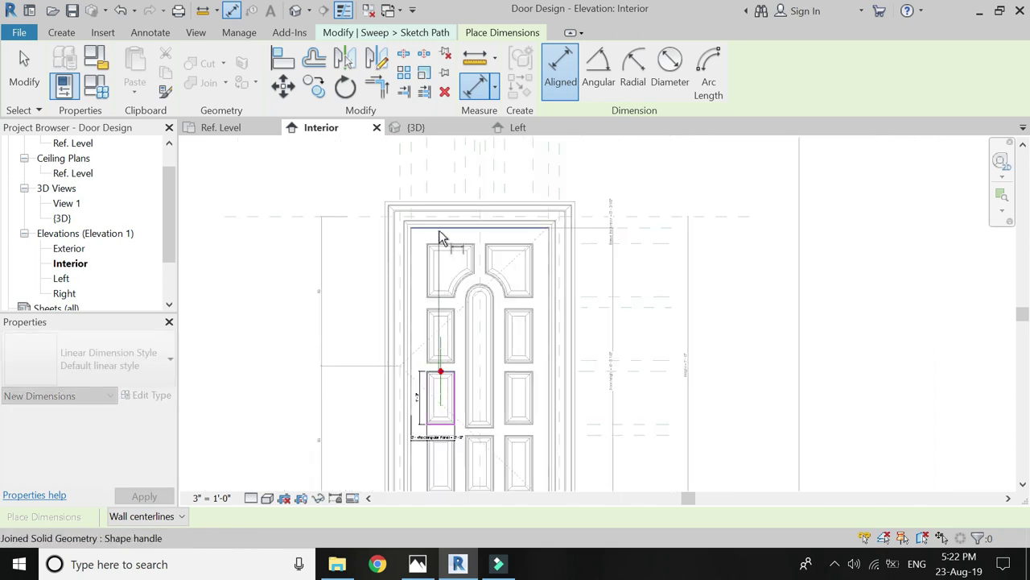
left_click(422, 232)
left_click(424, 297)
key("Escape")
key("Escape")
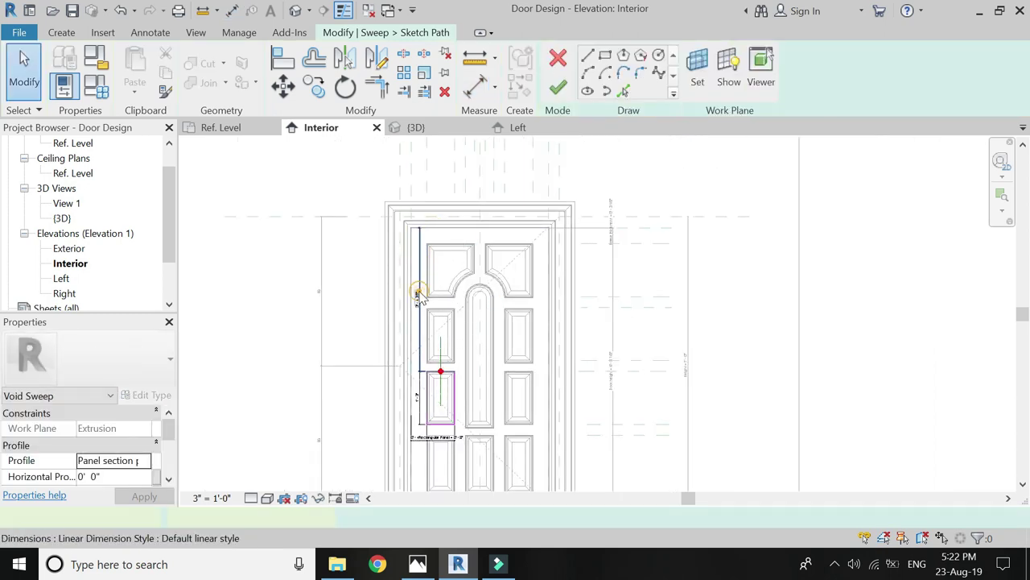
left_click(416, 294)
left_click(713, 71)
type("Top to 3rd panel height")
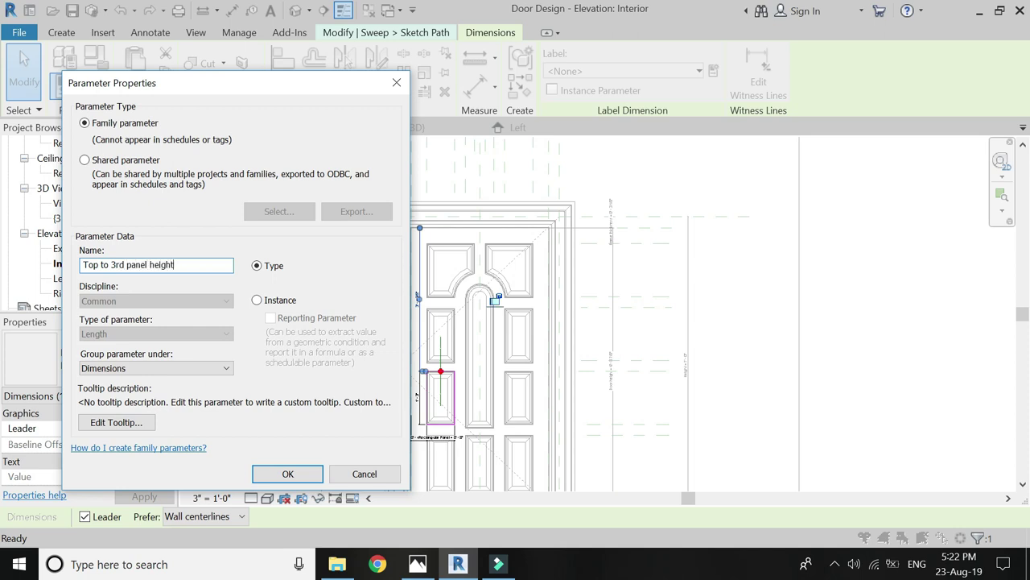
key("Return")
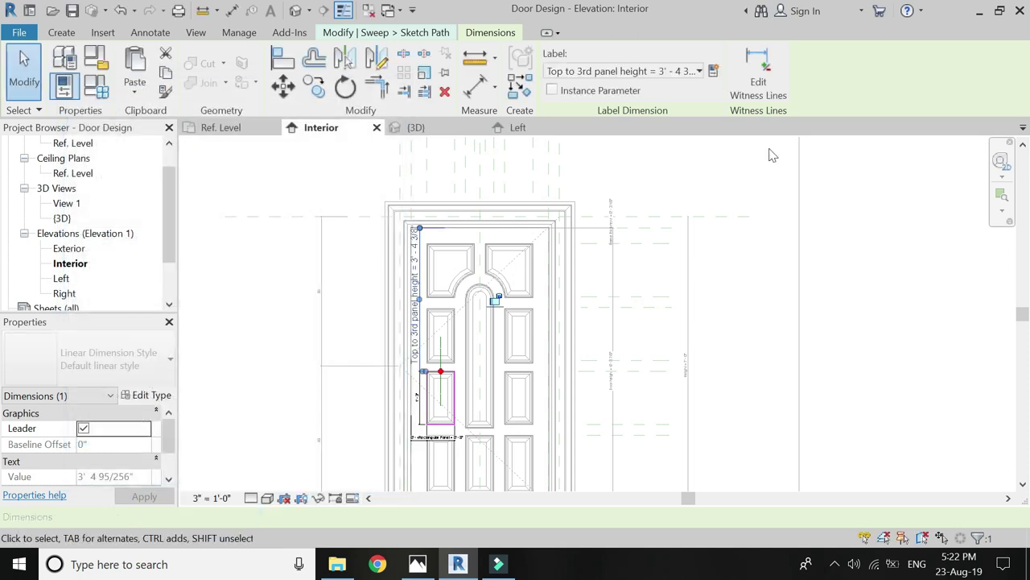
key("Escape")
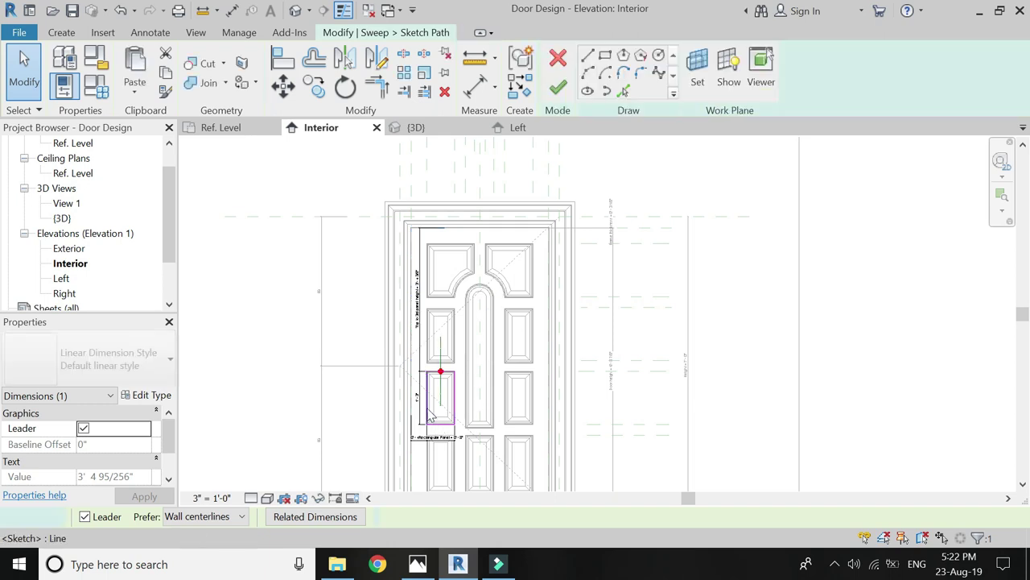
Step: Review the label options for the 1' 3" panel dimension without applying one, then open Family Types
left_click(418, 397)
left_click(581, 72)
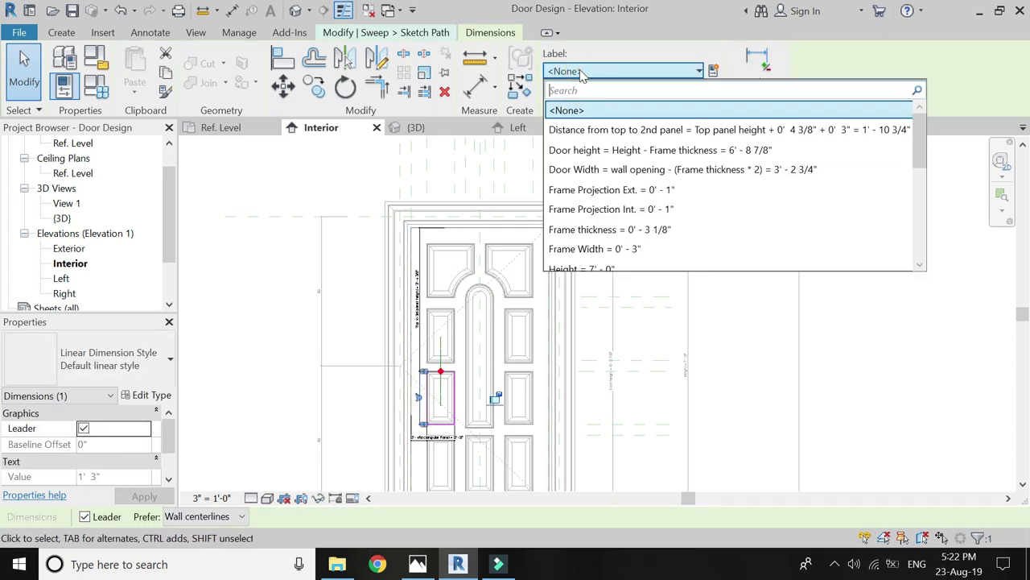
scroll(602, 169, "down", 1)
scroll(618, 169, "down", 1)
scroll(618, 169, "down", 1)
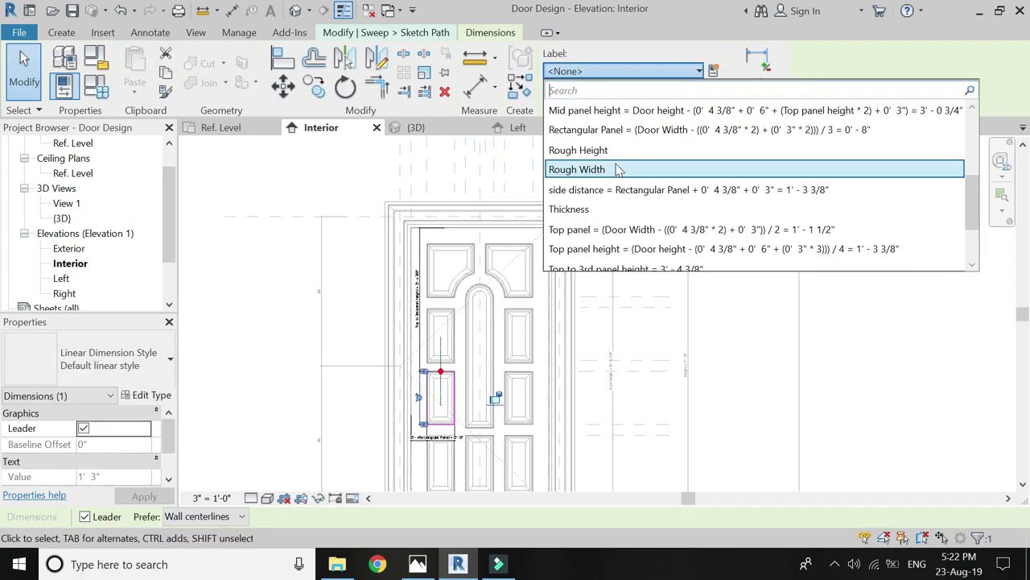
left_click(616, 251)
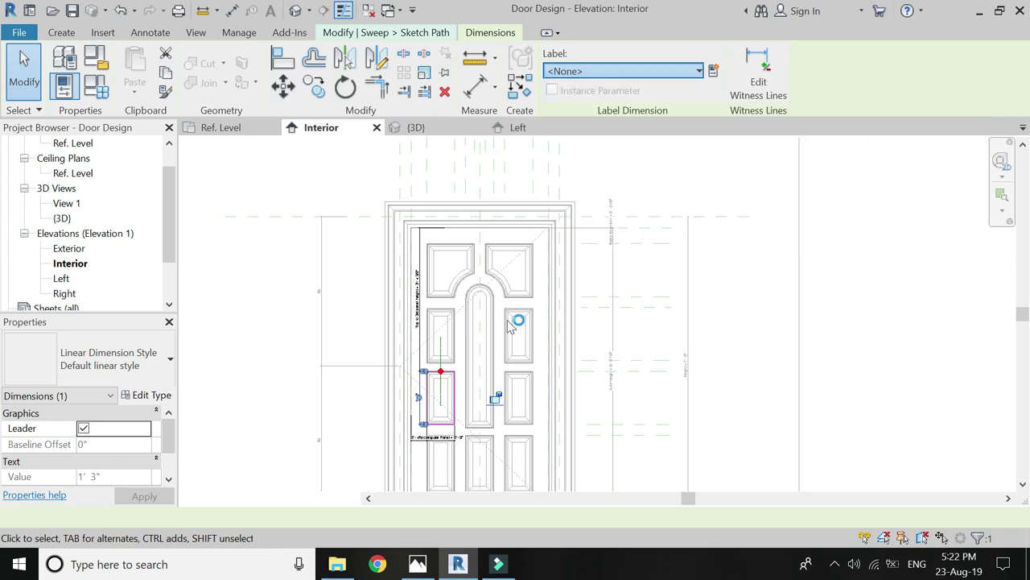
left_click(95, 84)
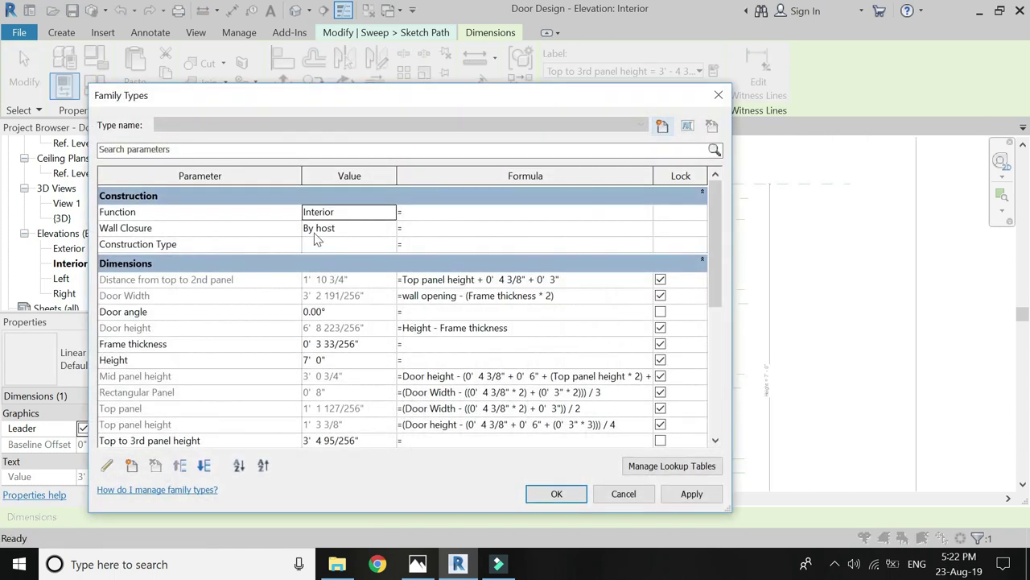
Step: Set Top to 3rd panel height's formula to (Top panel height*2)+4.375"+(3"*2), giving 3' 5 1/8"
scroll(362, 331, "down", 2)
left_click(420, 371)
left_click(165, 355)
left_click(179, 354)
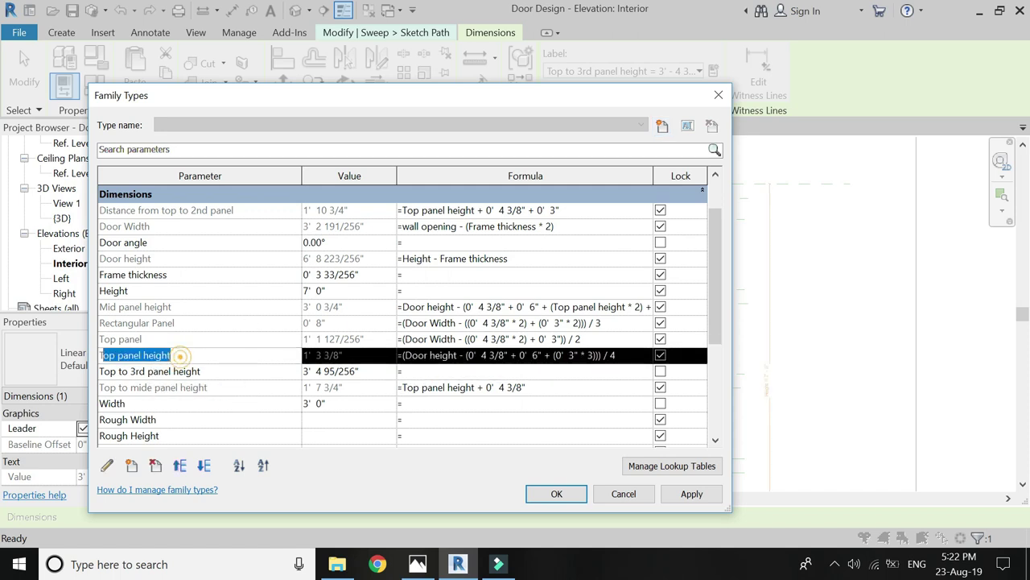
left_click(410, 370)
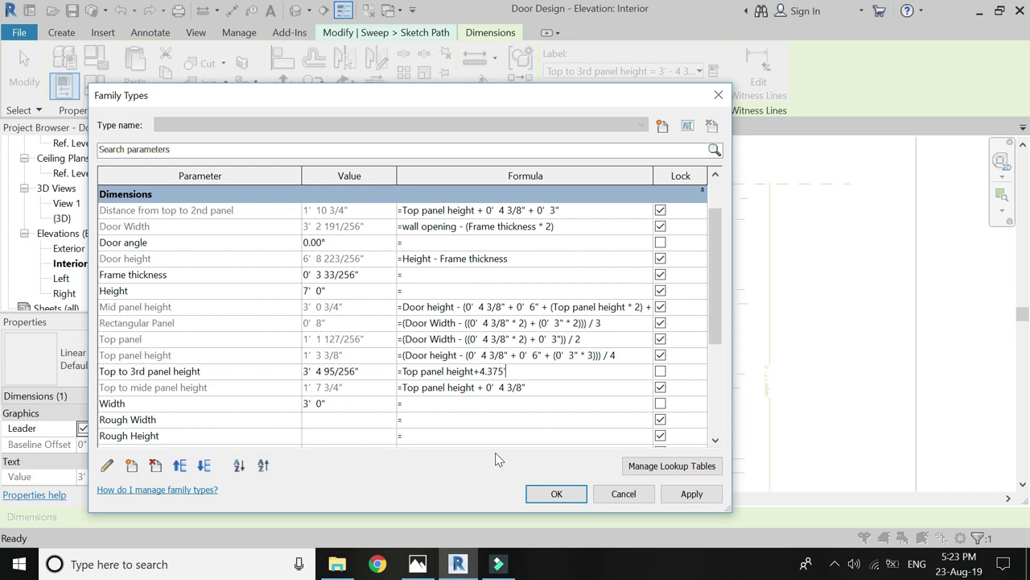
type("+")
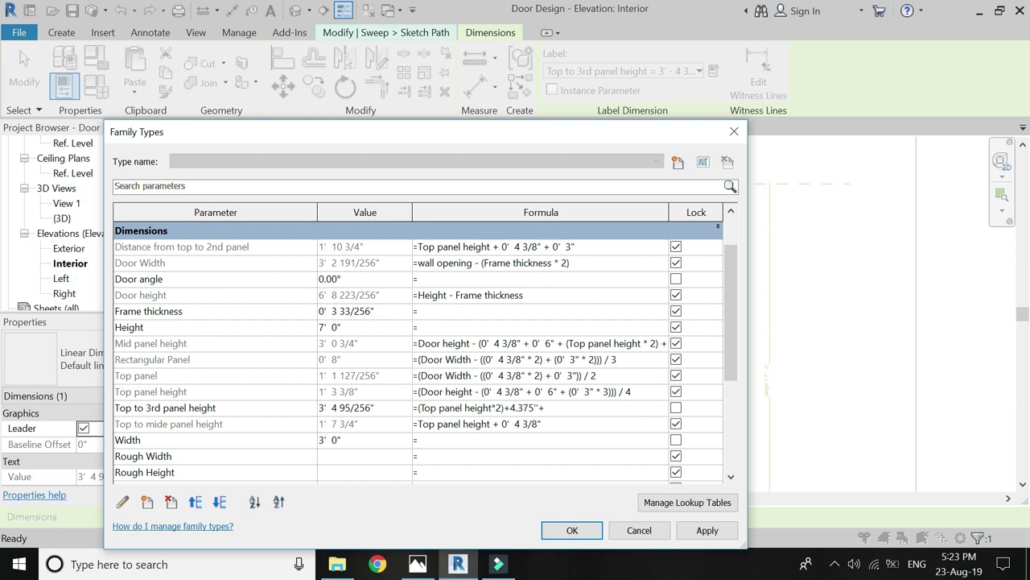
type("3\"*2)")
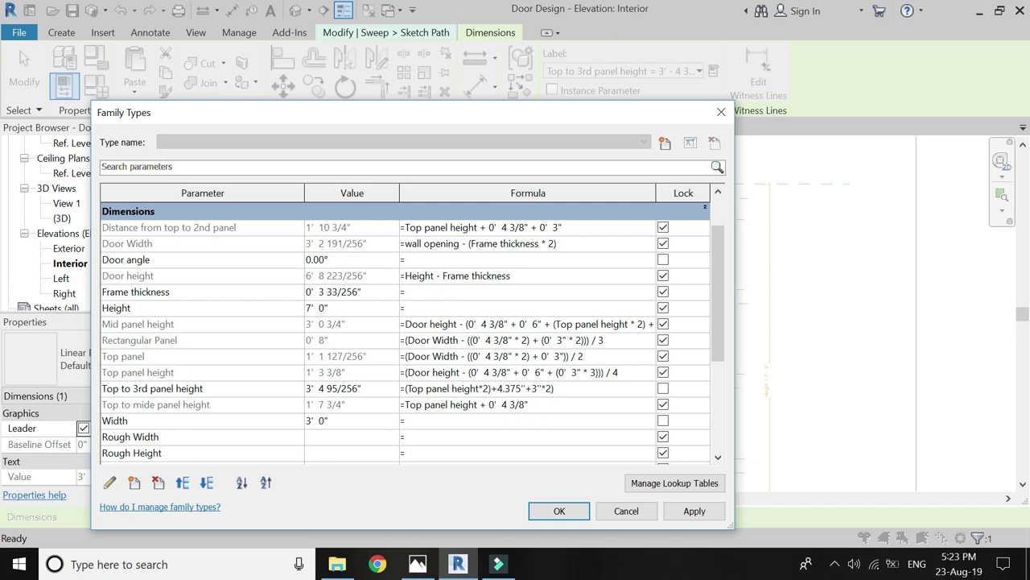
key("Tab")
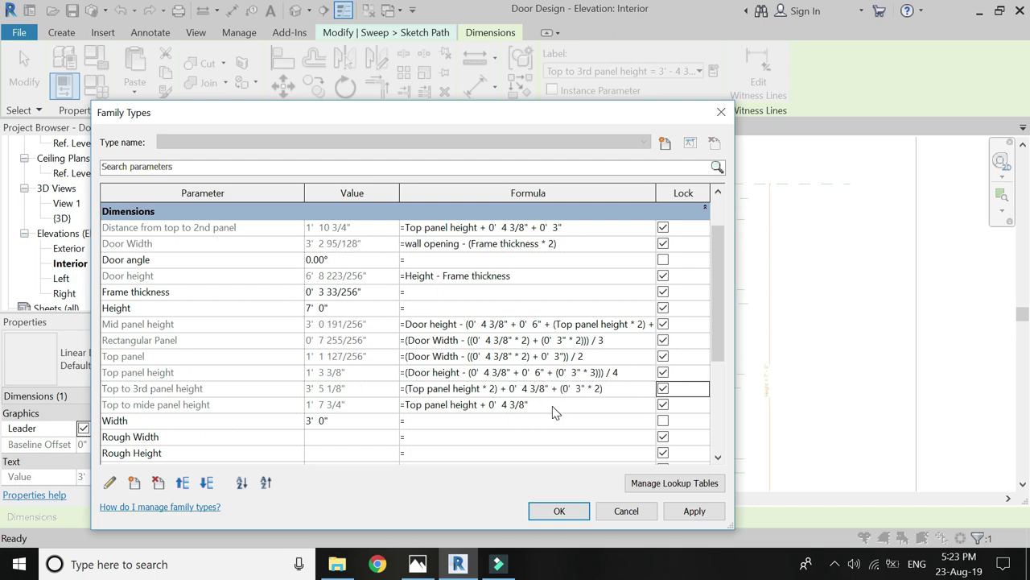
left_click(559, 511)
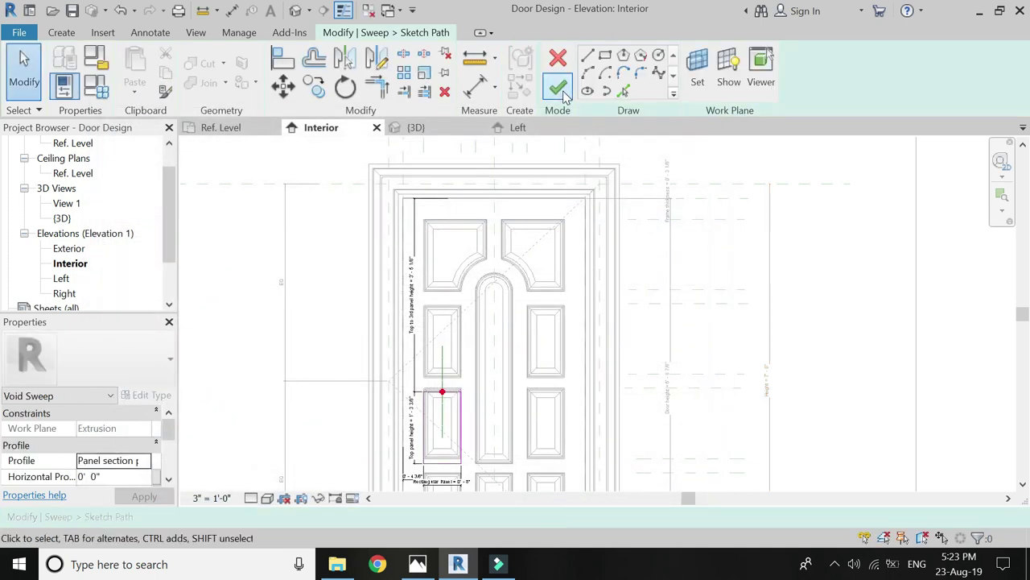
Step: Finish the current path sketch and void sweep before moving to the next panel
left_click(559, 89)
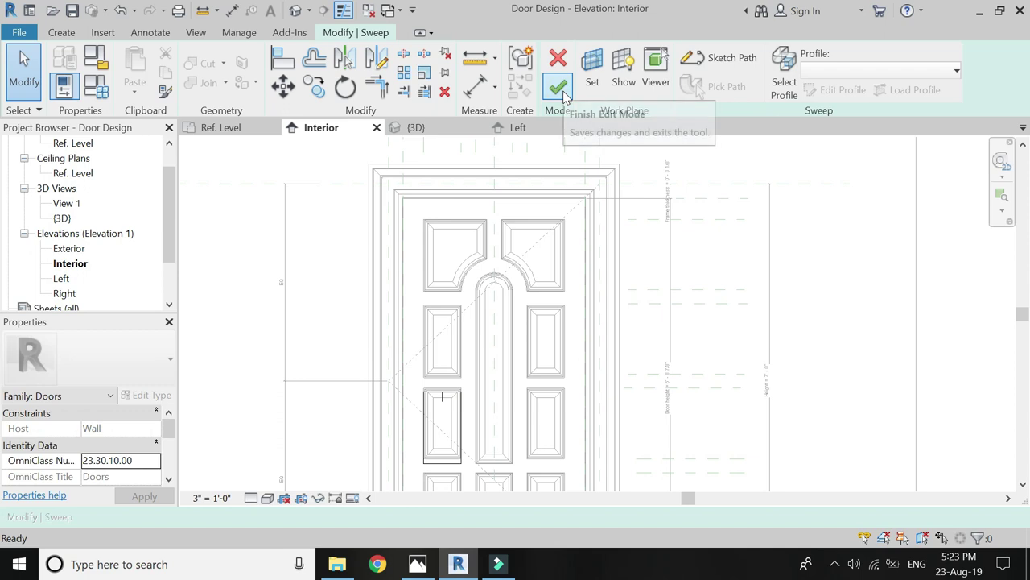
left_click(559, 89)
scroll(515, 322, "down", 2)
scroll(521, 346, "up", 4)
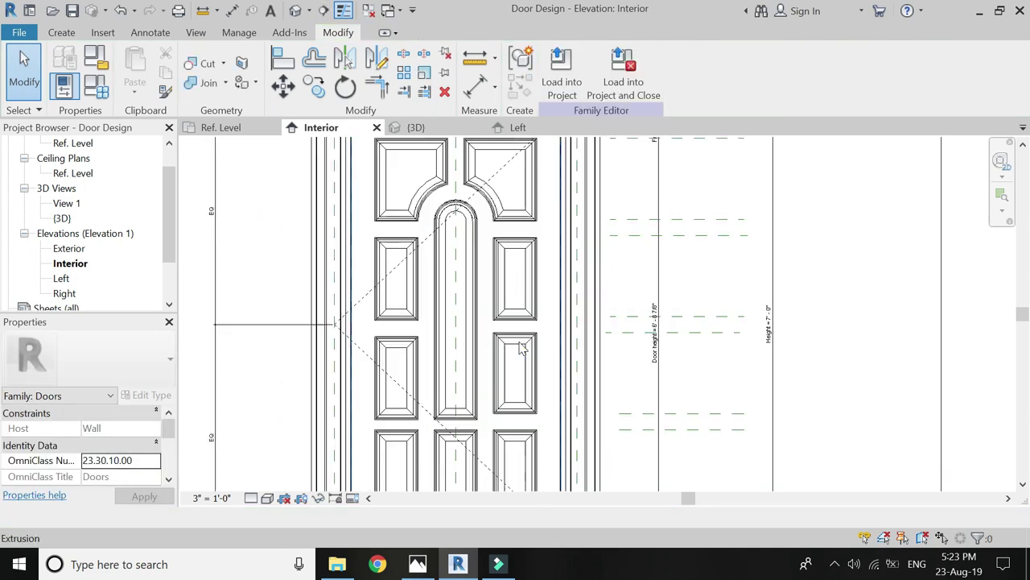
Step: In the right-side panel's sweep path, add aligned dimensions for panel height and door-top-to-panel-top distance
double_click(521, 342)
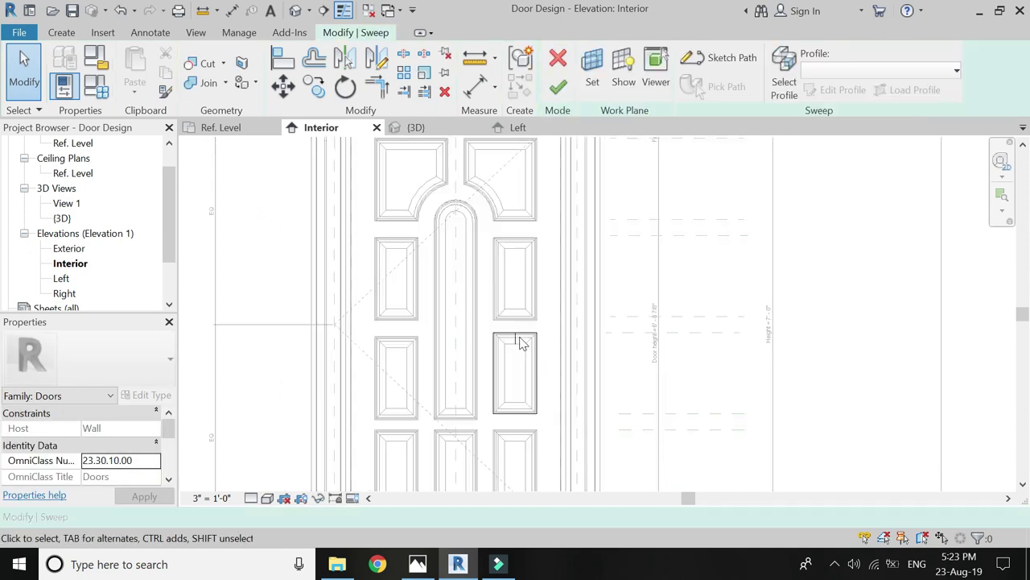
left_click(535, 342)
double_click(535, 342)
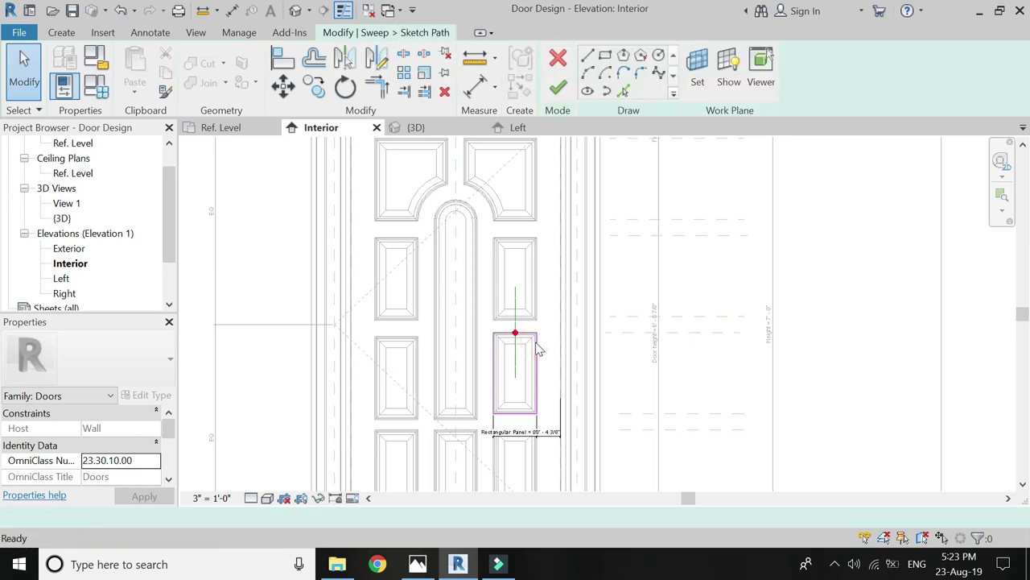
left_click(477, 90)
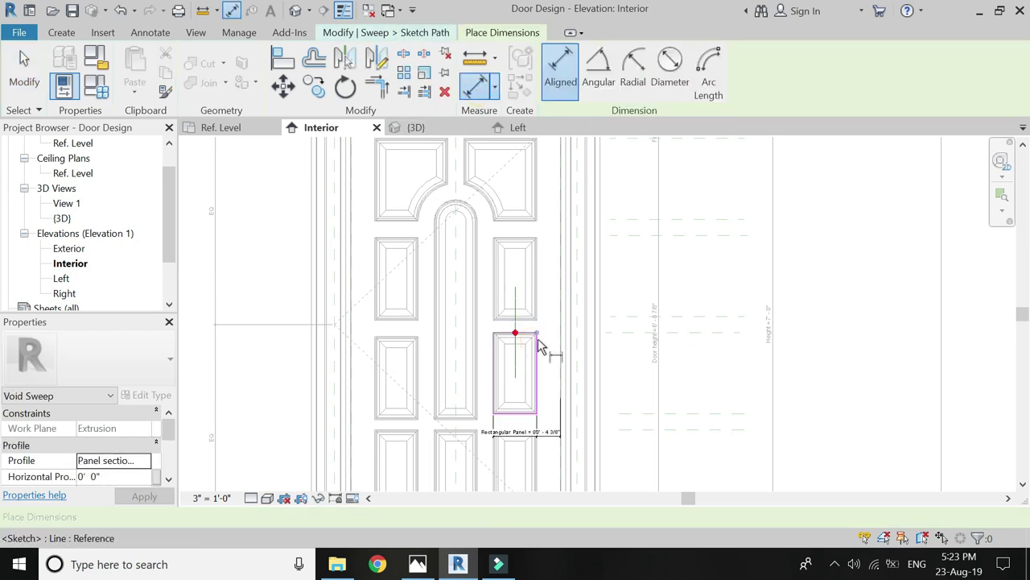
left_click(519, 412)
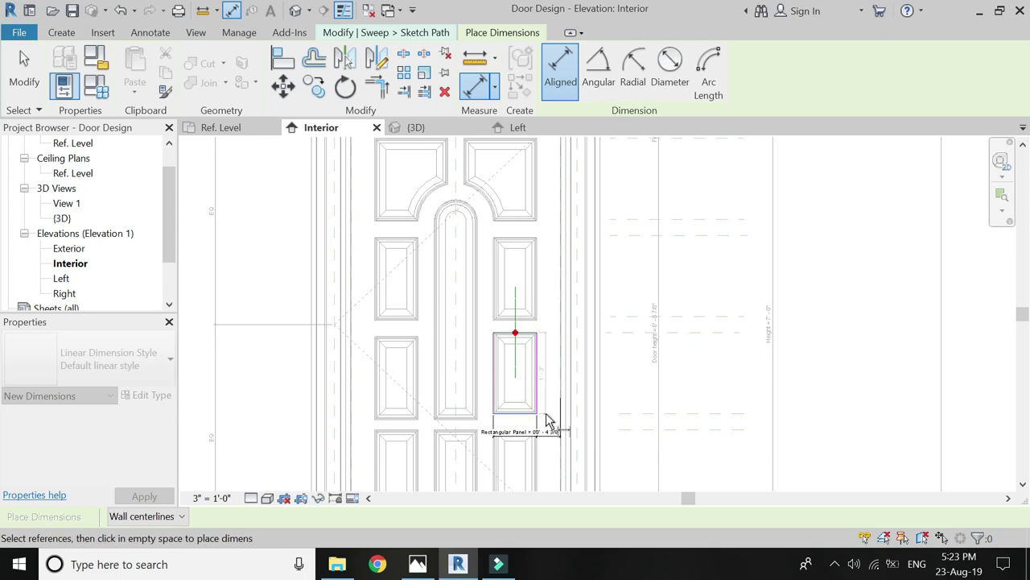
left_click(546, 410)
scroll(519, 410, "down", 1)
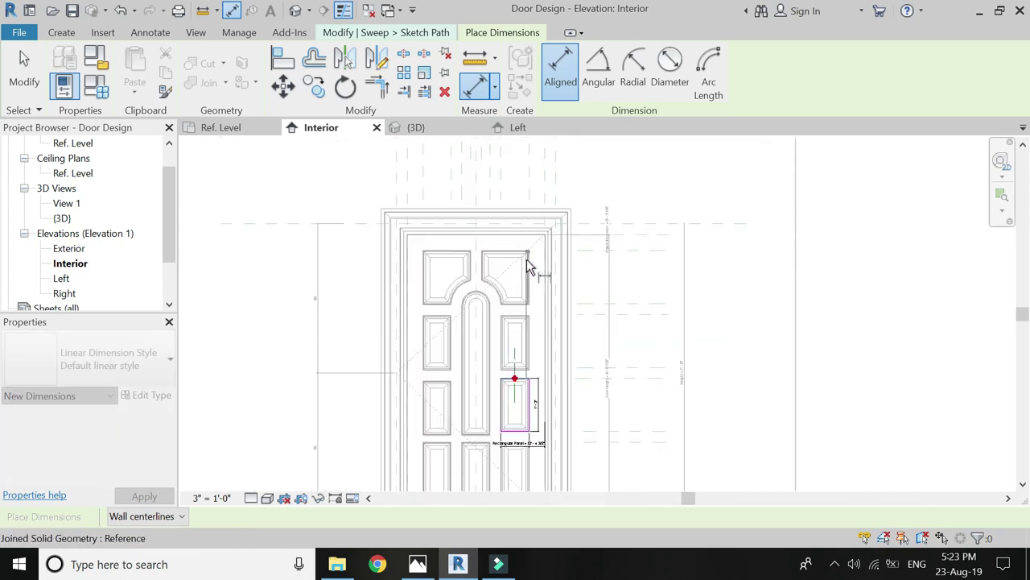
left_click(510, 225)
left_click(539, 259)
scroll(536, 306, "down", 1)
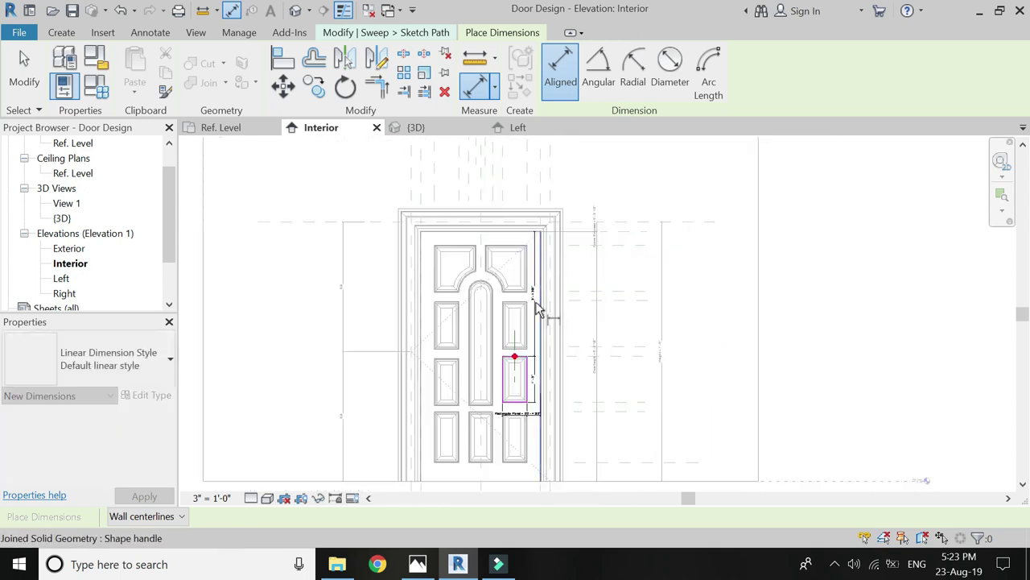
scroll(536, 306, "up", 2)
key("Escape")
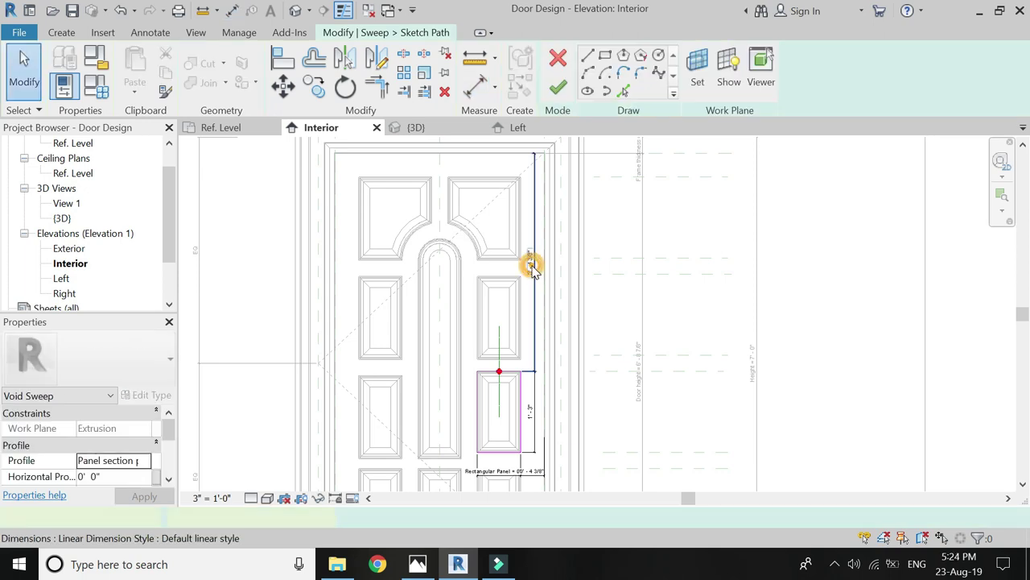
Step: Label the door-top-to-panel dimension Top to 3rd panel height
left_click(531, 264)
left_click(697, 71)
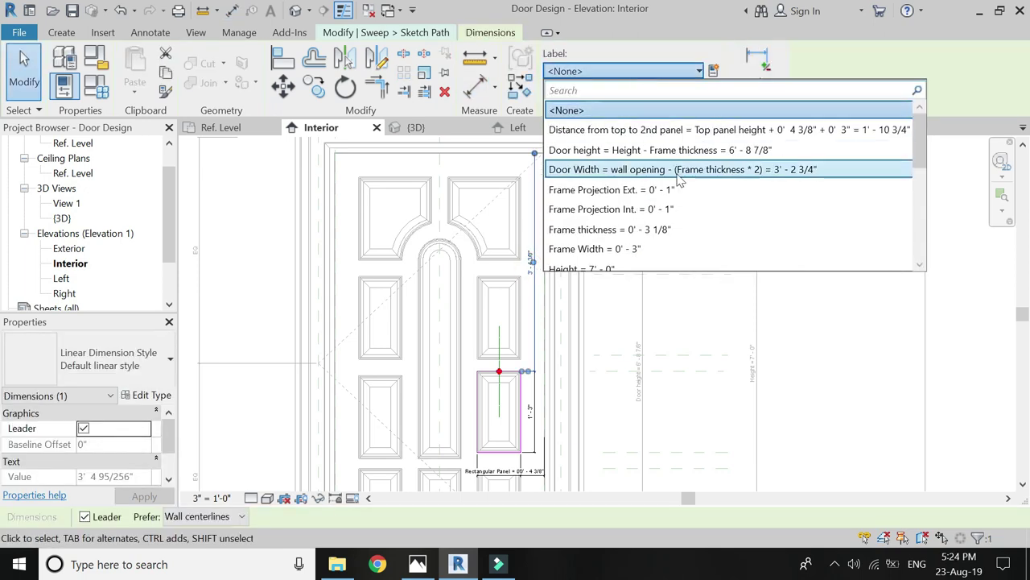
scroll(678, 179, "down", 1)
scroll(679, 179, "down", 2)
scroll(679, 179, "down", 3)
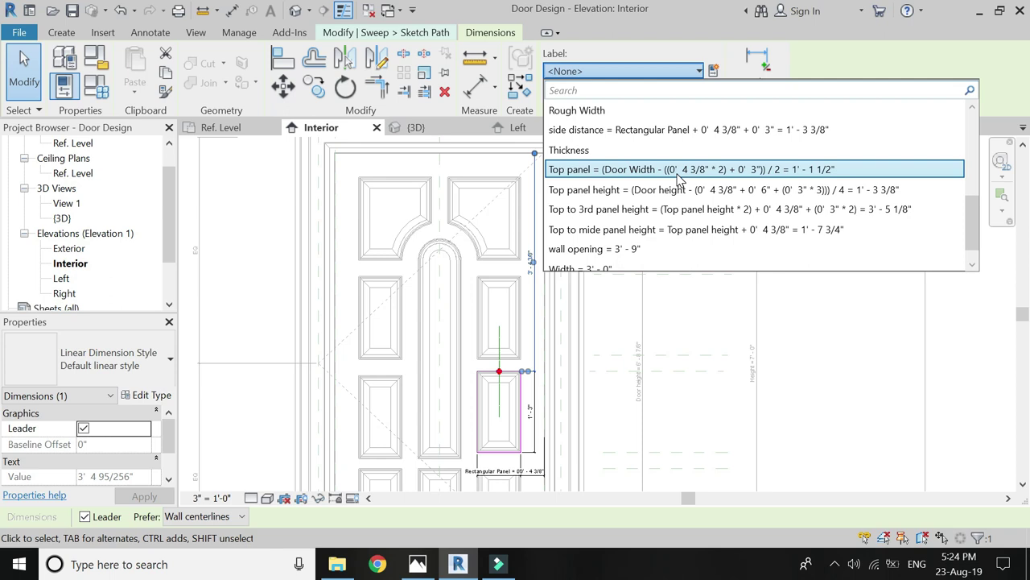
left_click(669, 208)
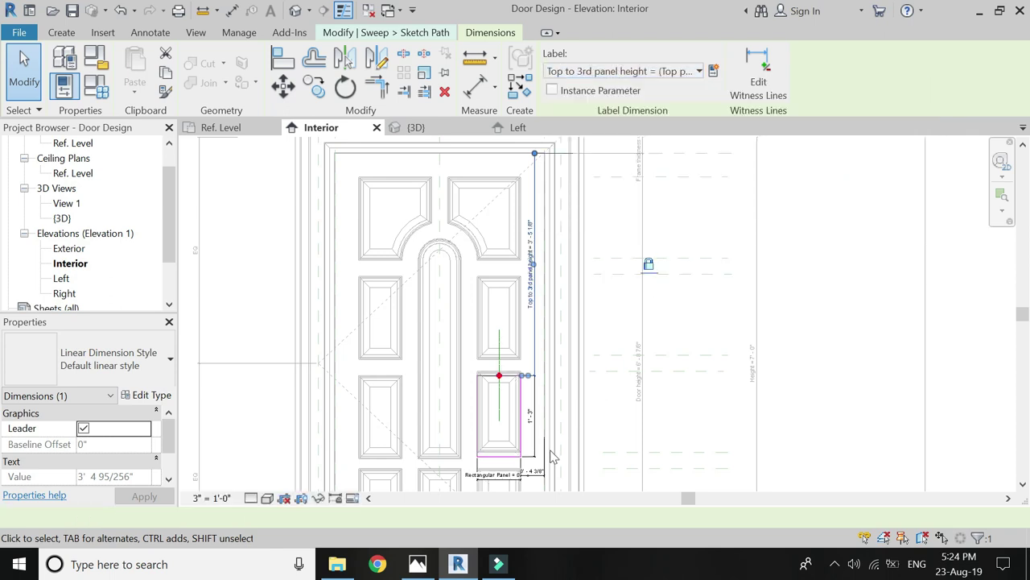
Step: Label the panel's 1' 3" height dimension Top panel height
left_click(536, 420)
left_click(535, 420)
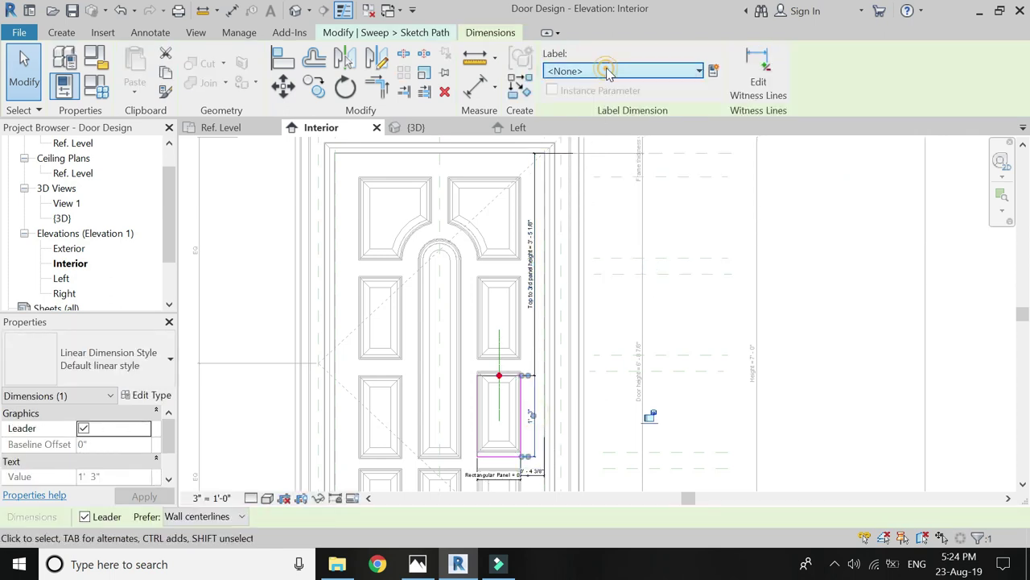
left_click(624, 71)
scroll(678, 217, "down", 3)
scroll(679, 218, "down", 1)
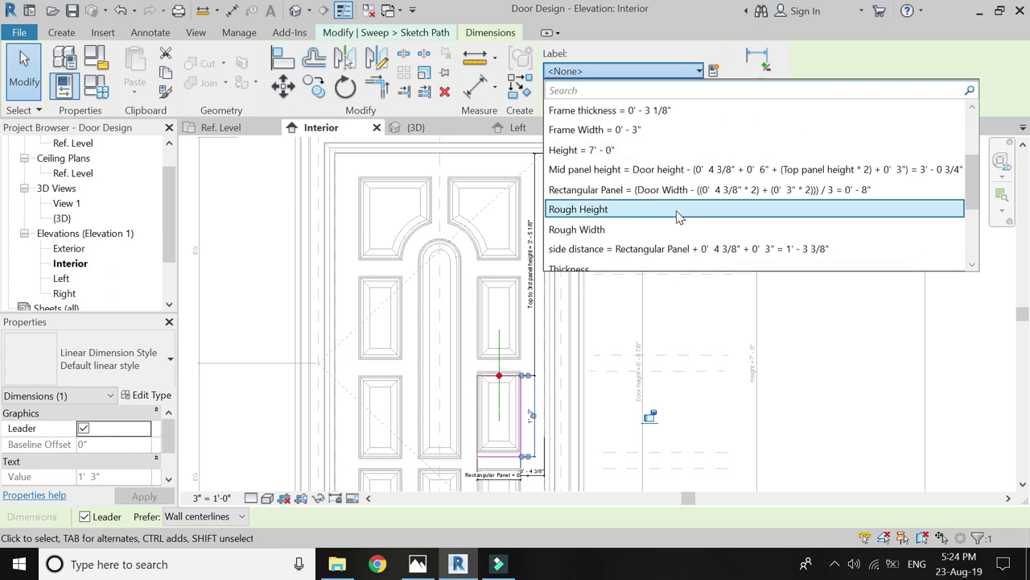
scroll(678, 217, "down", 1)
scroll(679, 217, "down", 1)
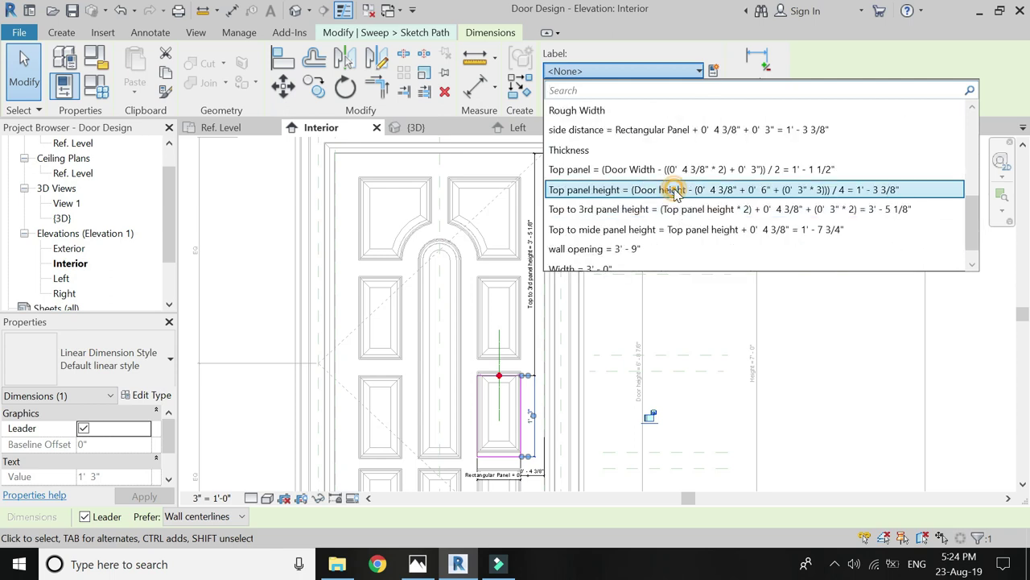
left_click(674, 190)
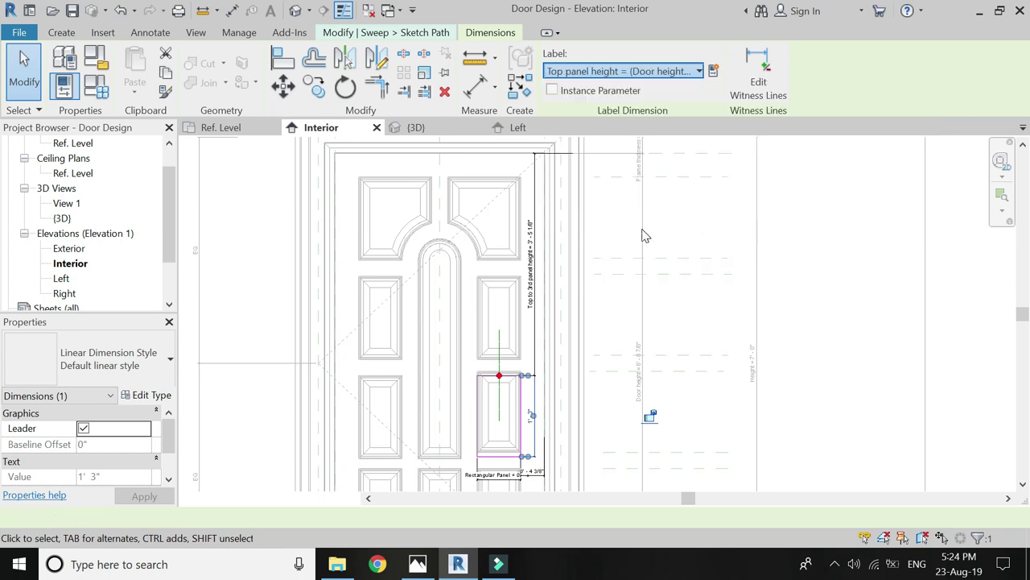
Step: Finish the right-side panel's sweep path and void sweep
left_click(407, 36)
left_click(558, 89)
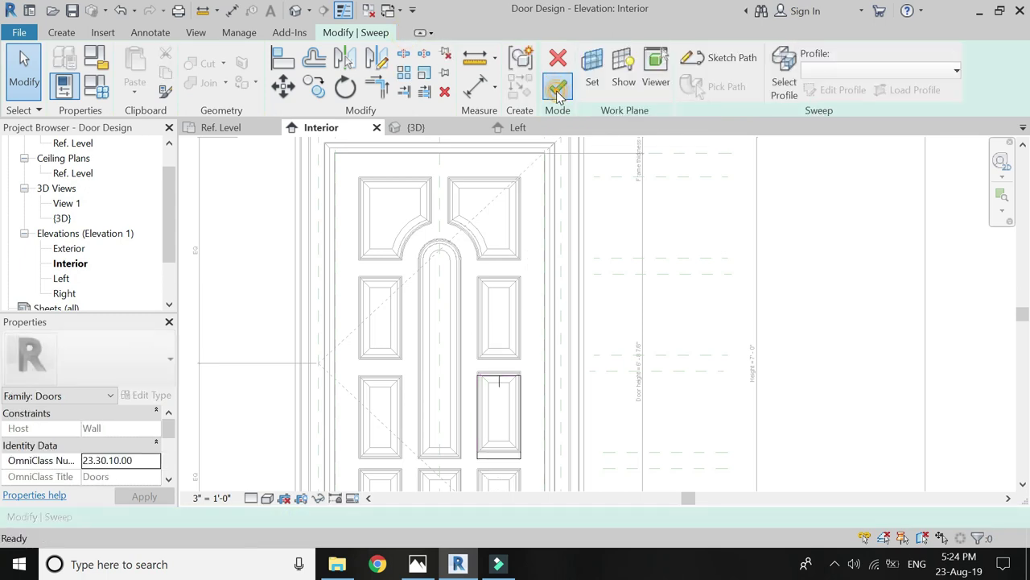
left_click(558, 88)
key("Escape")
scroll(515, 266, "down", 3)
Step: In the lower-left panel's sweep path, add aligned dimensions including the 0'-6" bottom offset
scroll(474, 366, "up", 4)
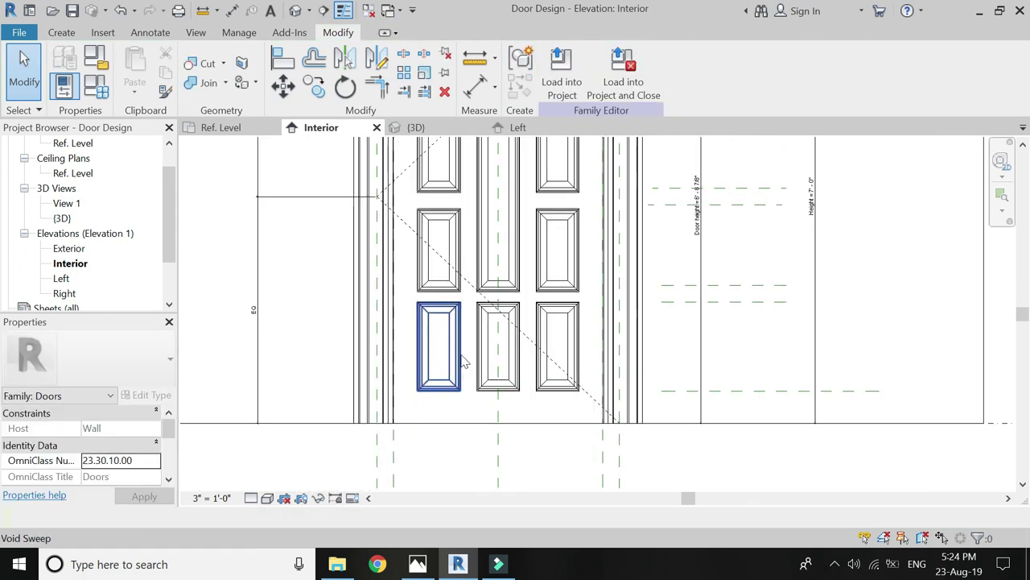
scroll(462, 362, "up", 1)
double_click(441, 294)
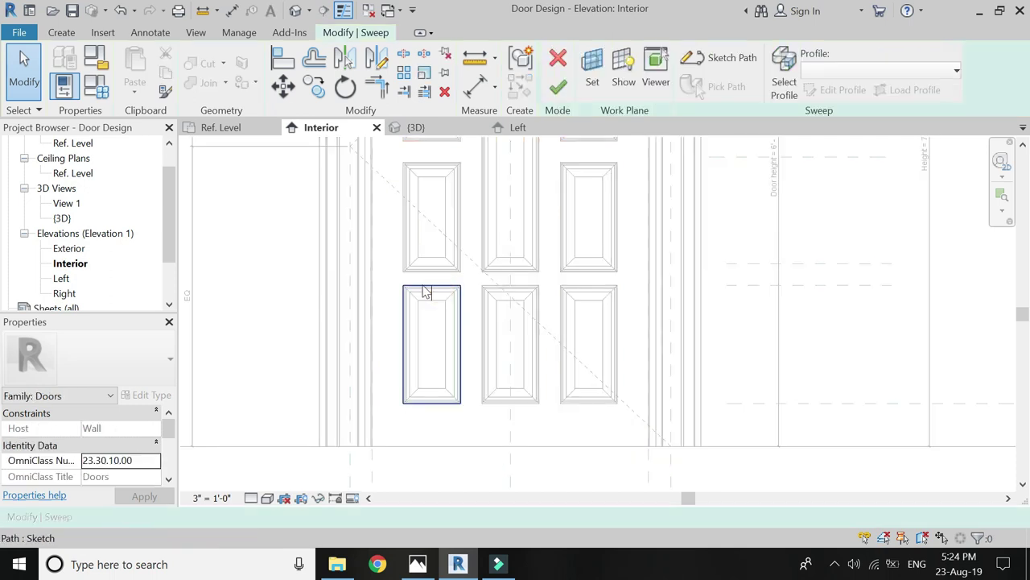
double_click(425, 290)
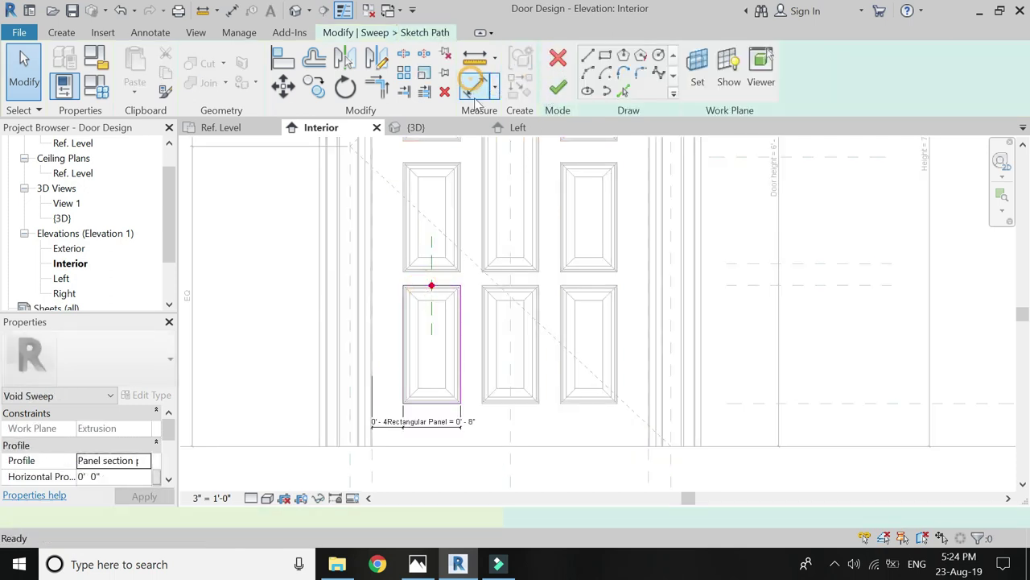
left_click(475, 85)
left_click(428, 410)
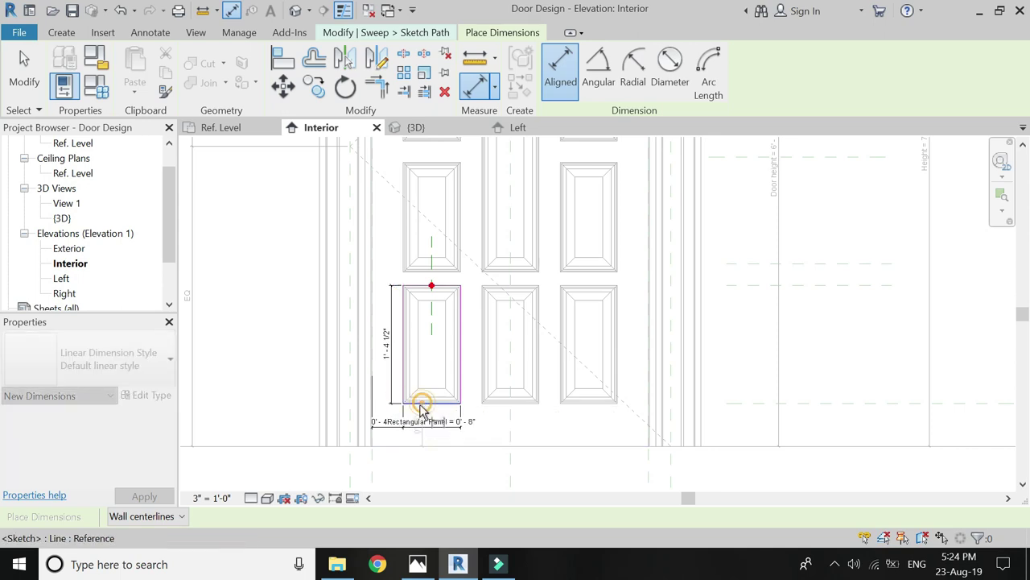
scroll(419, 407, "up", 2)
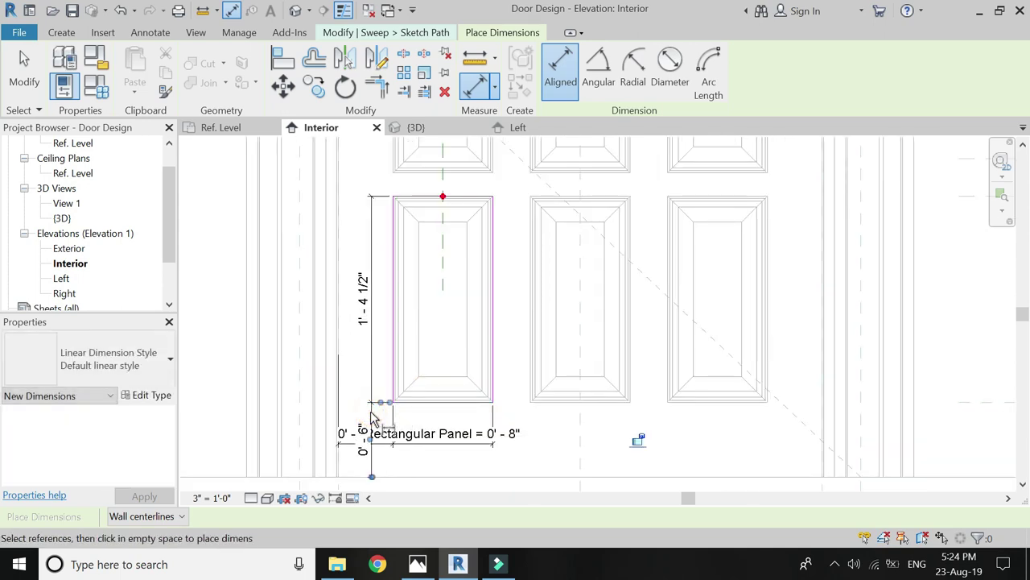
scroll(417, 391, "down", 3)
key("Escape")
key("Escape")
Step: Label the 1'-4 1/2" panel height dimension Top panel height
scroll(417, 390, "up", 2)
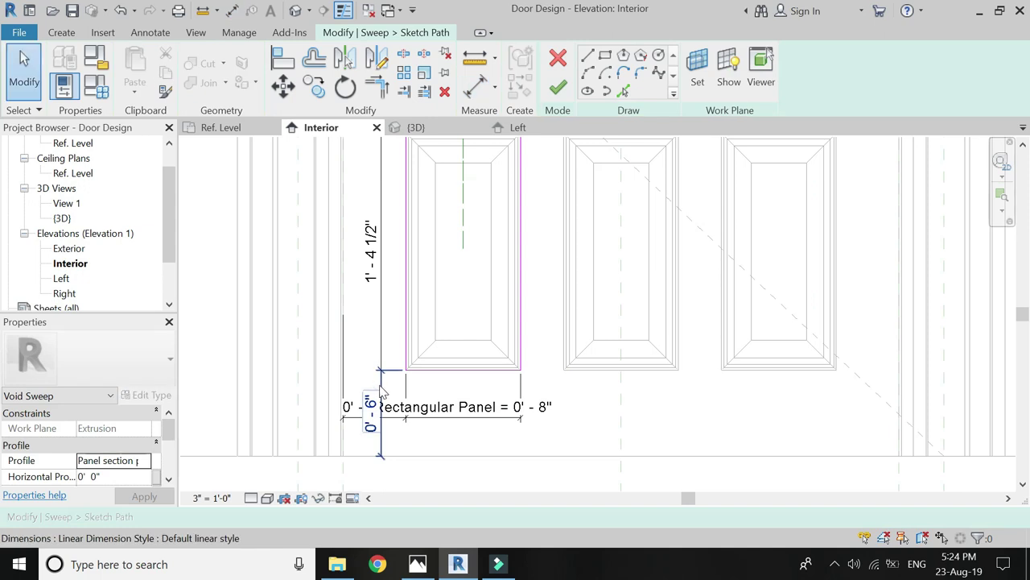
left_click(372, 415)
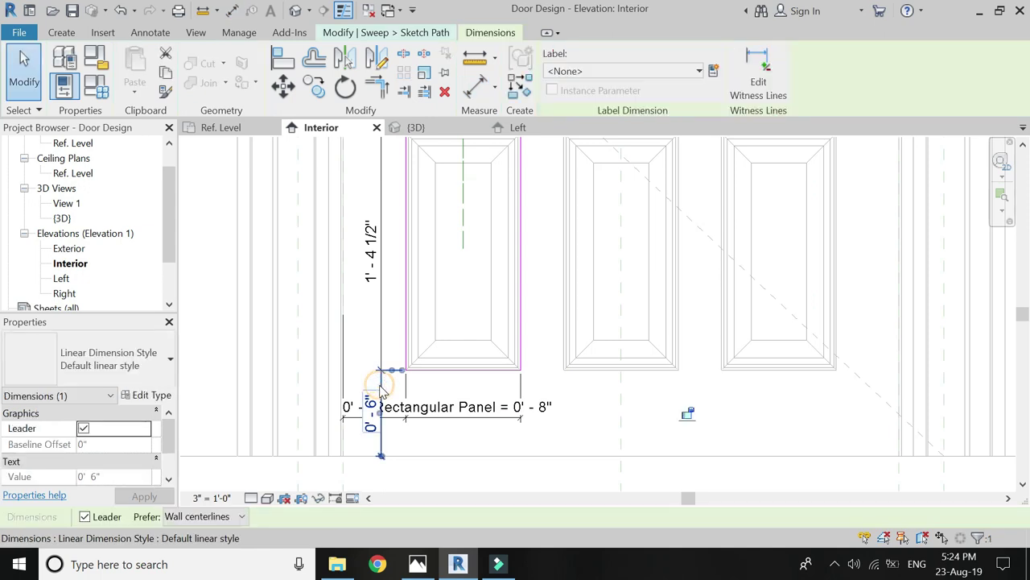
left_click(409, 327)
left_click(377, 207)
left_click(649, 72)
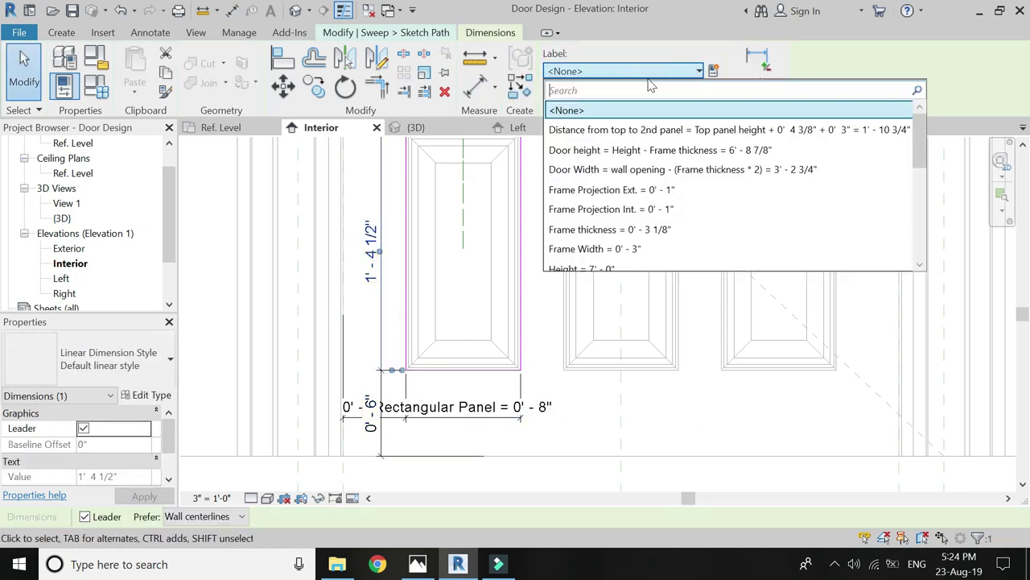
scroll(651, 145, "down", 1)
scroll(652, 149, "down", 2)
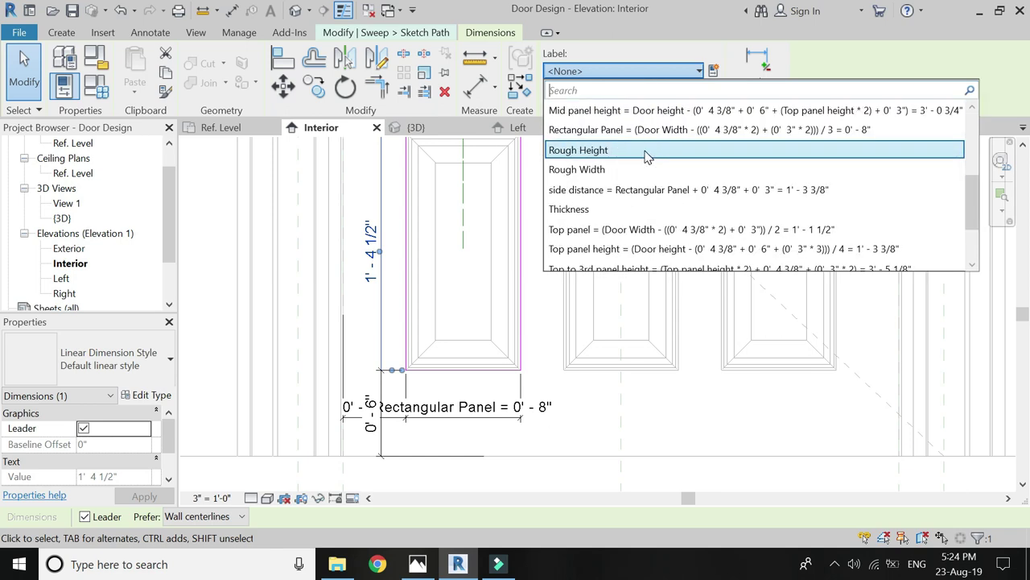
left_click(656, 249)
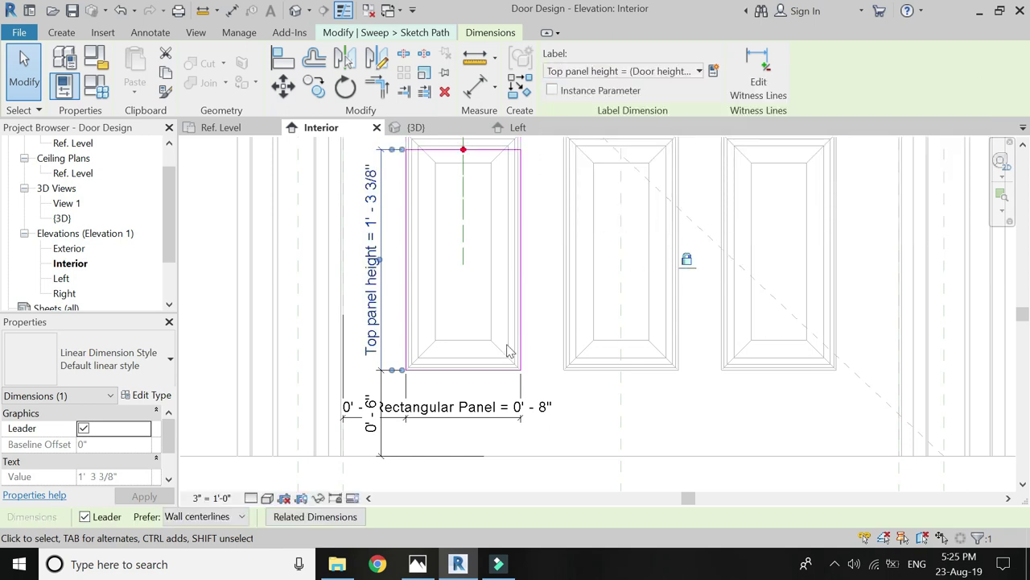
Step: Finish the path sketch and the lower-left panel's void sweep
key("Escape")
scroll(437, 387, "down", 2)
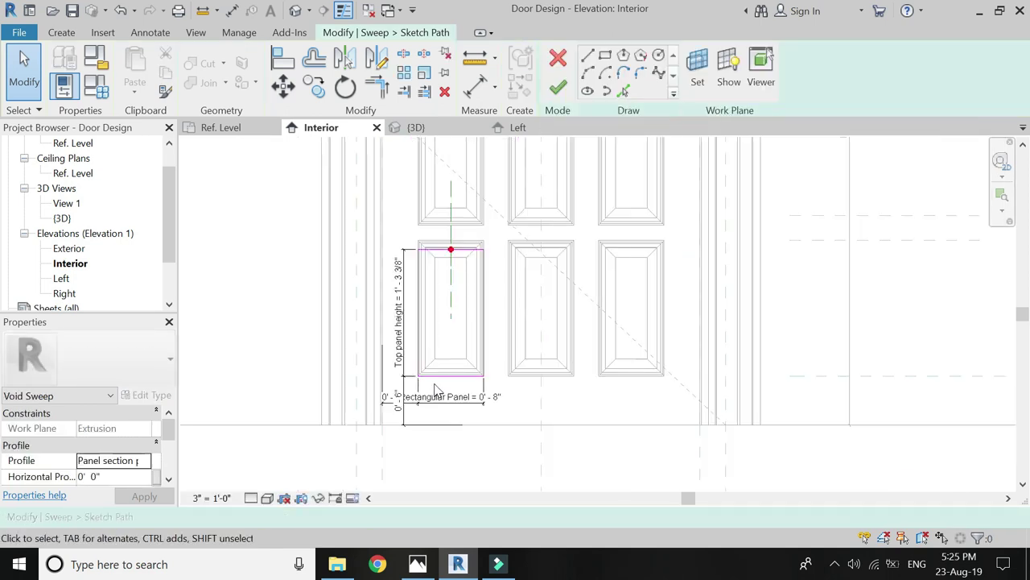
left_click(557, 88)
left_click(555, 90)
Step: In the lower-middle panel's sweep path, add the panel height and 0'-6" bottom offset dimensions
key("Escape")
scroll(539, 266, "up", 1)
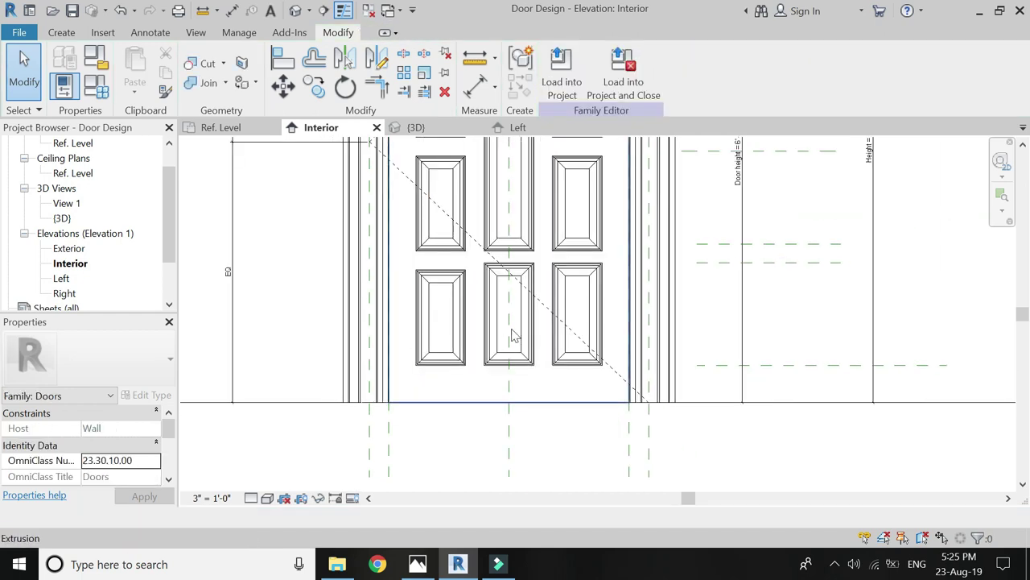
double_click(537, 247)
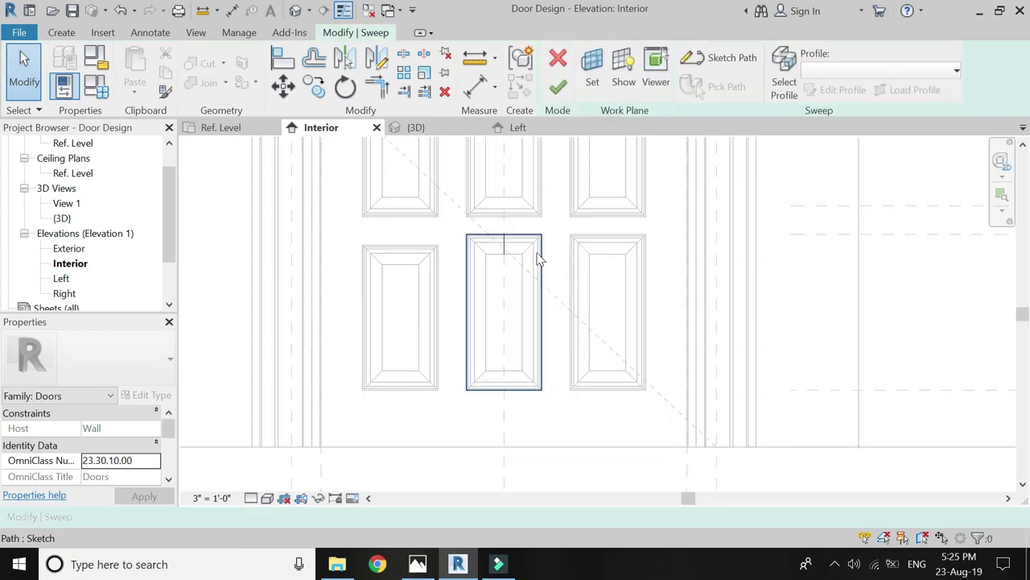
double_click(525, 238)
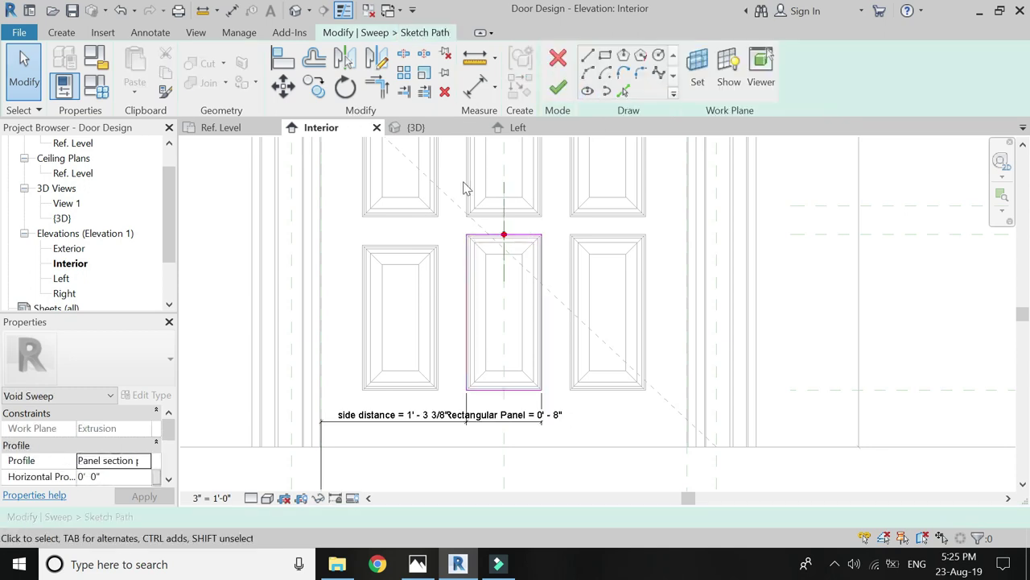
left_click(472, 95)
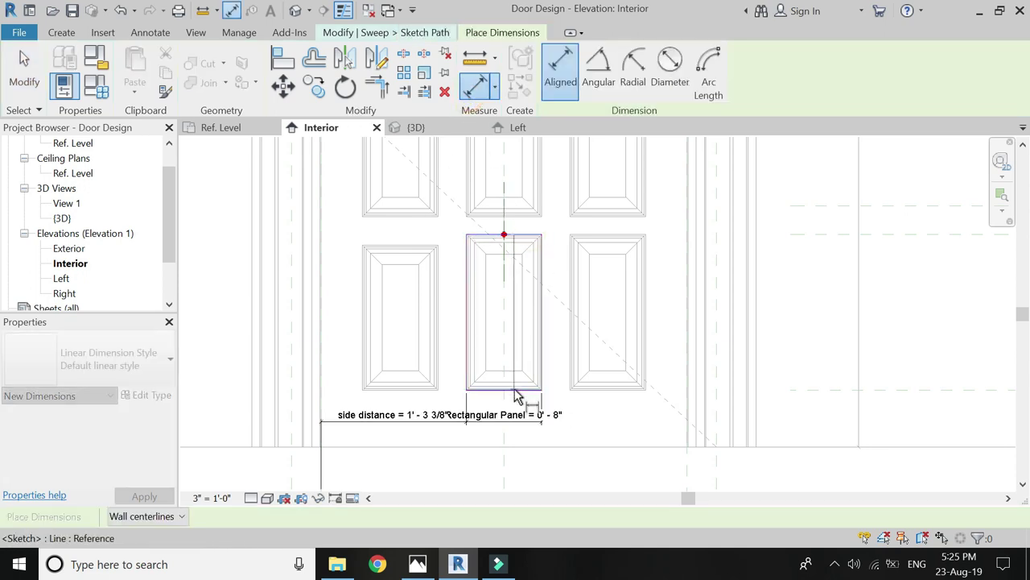
left_click(455, 362)
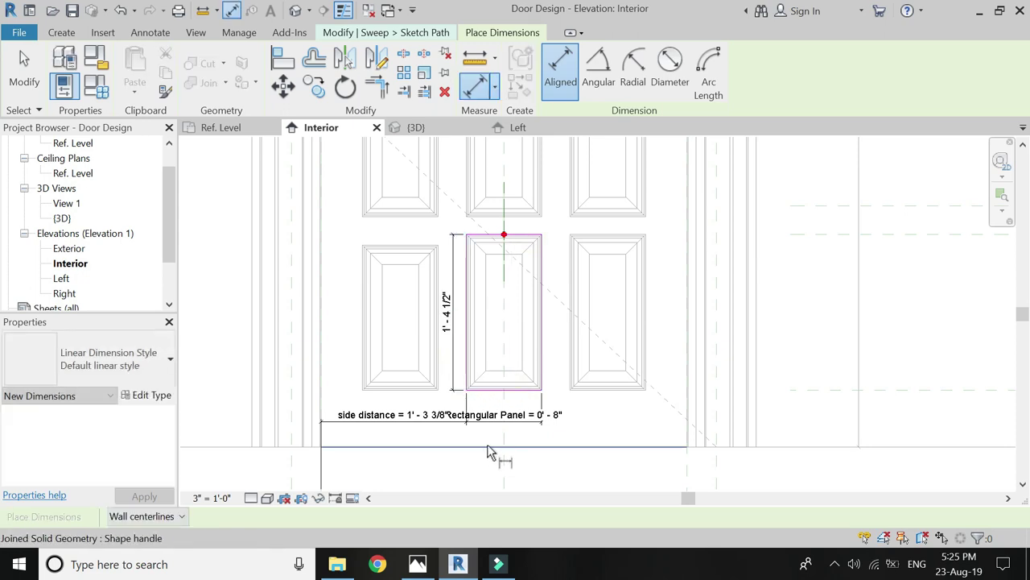
left_click(489, 392)
left_click(455, 445)
left_click(448, 415)
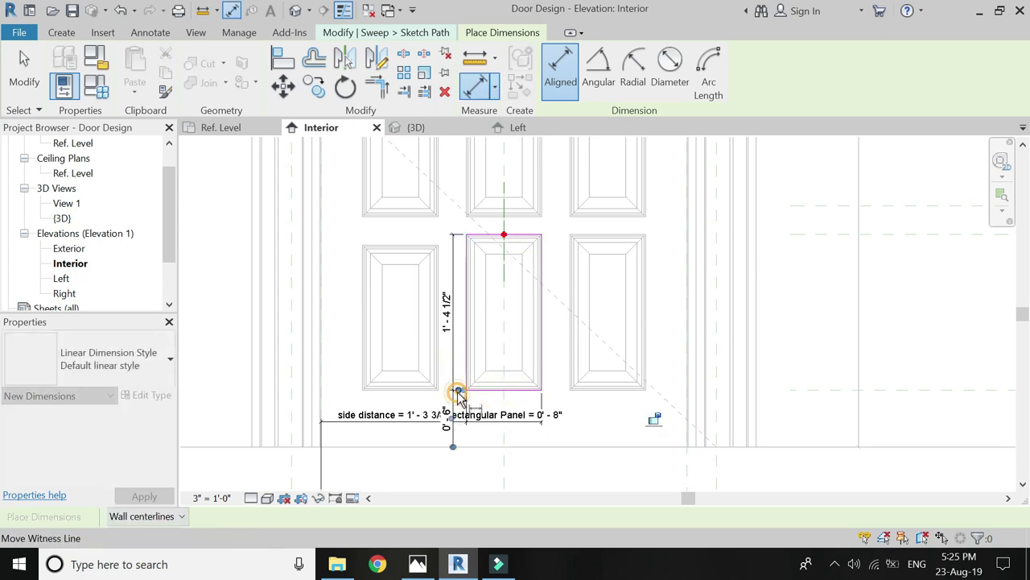
key("Escape")
key("Escape")
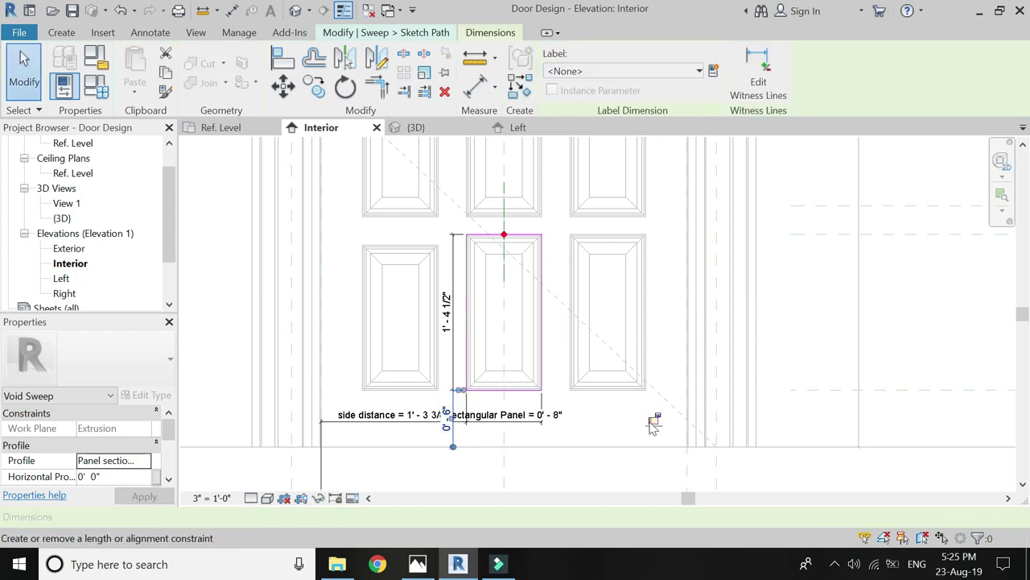
Step: Label the 1'-4 1/2" height dimension Top panel height
left_click(652, 421)
left_click(447, 323)
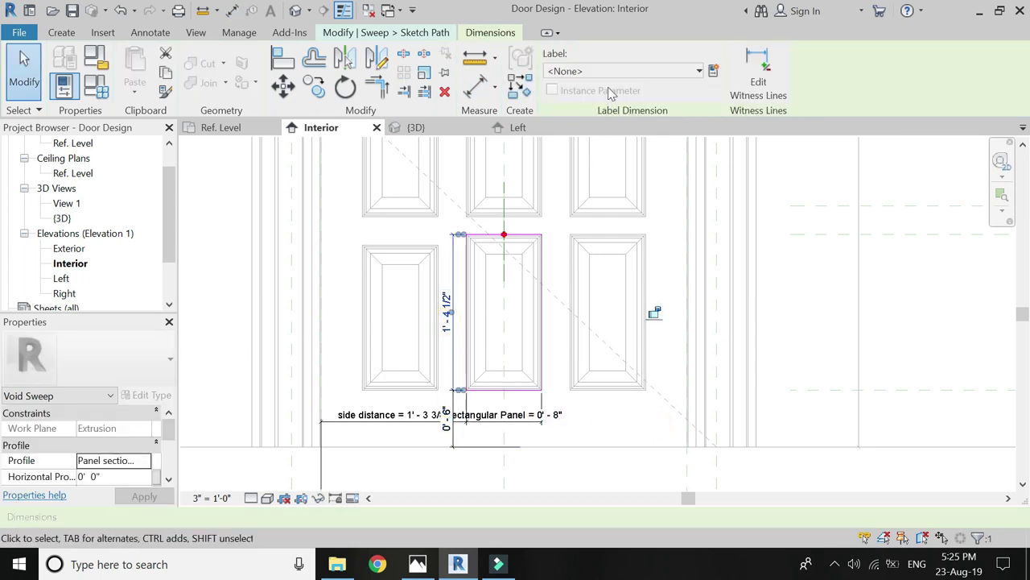
left_click(624, 71)
scroll(640, 177, "down", 2)
scroll(640, 178, "down", 2)
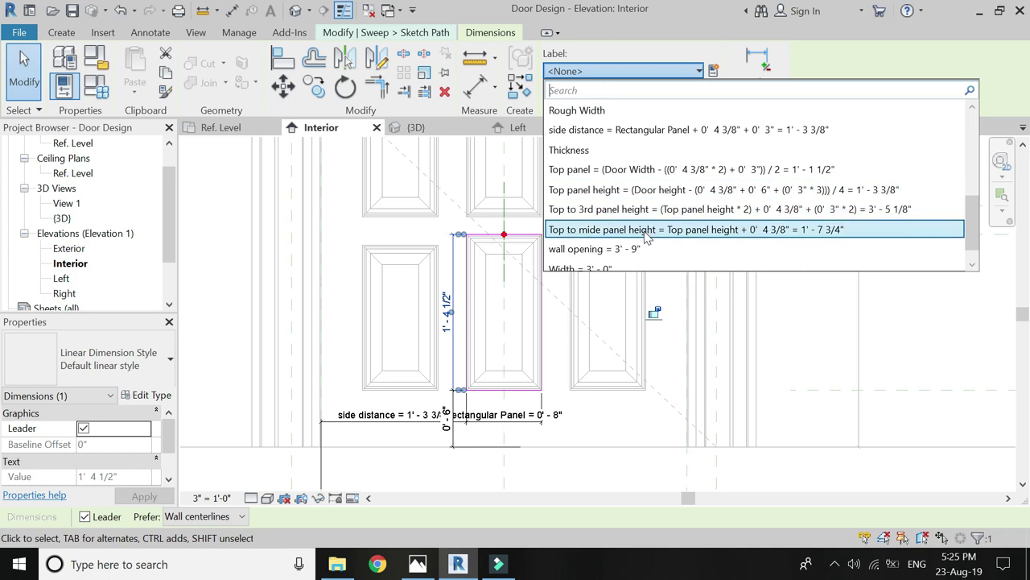
left_click(641, 190)
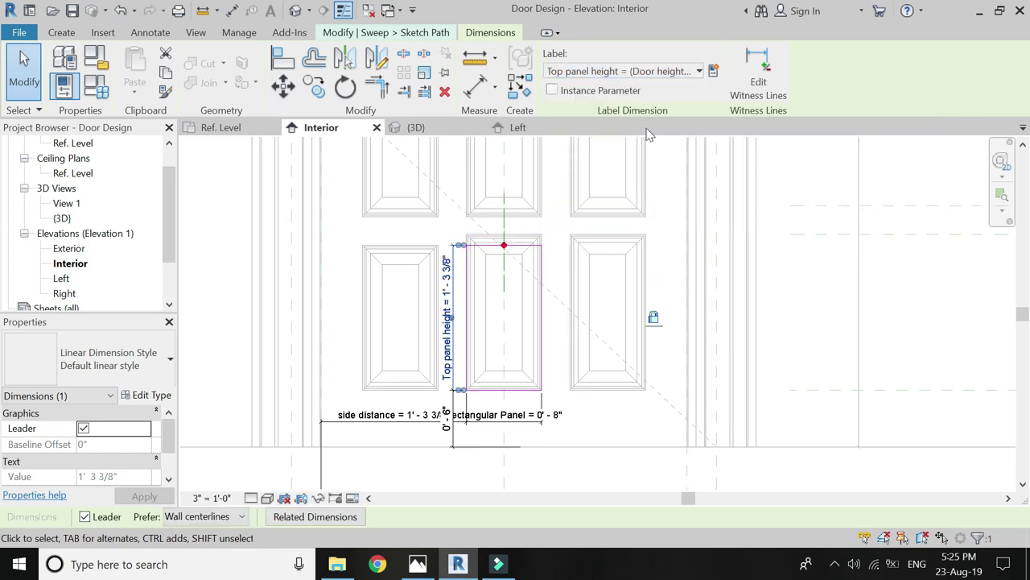
Step: Finish the path sketch and the lower-middle panel's void sweep
left_click(399, 36)
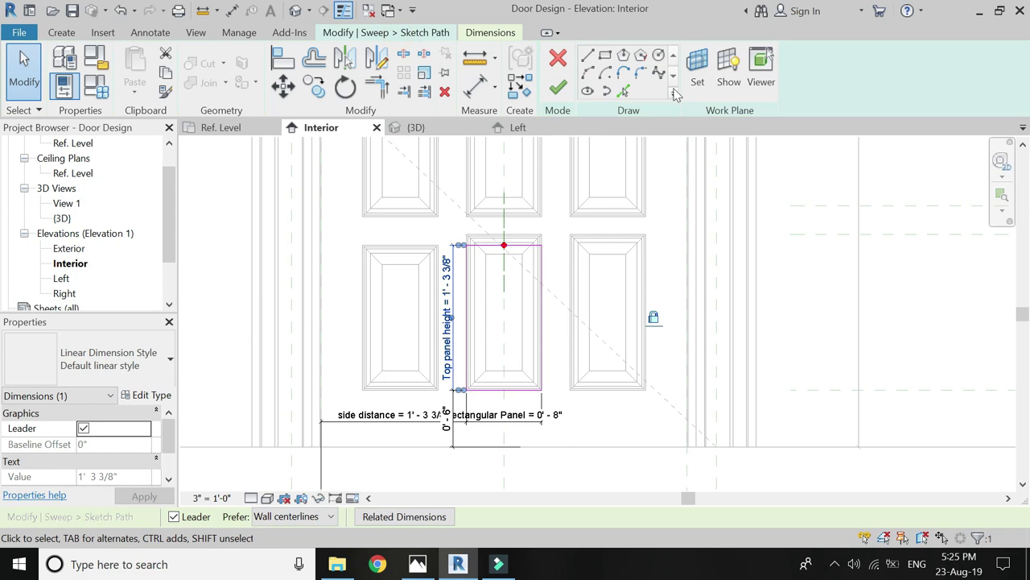
left_click(561, 89)
left_click(561, 89)
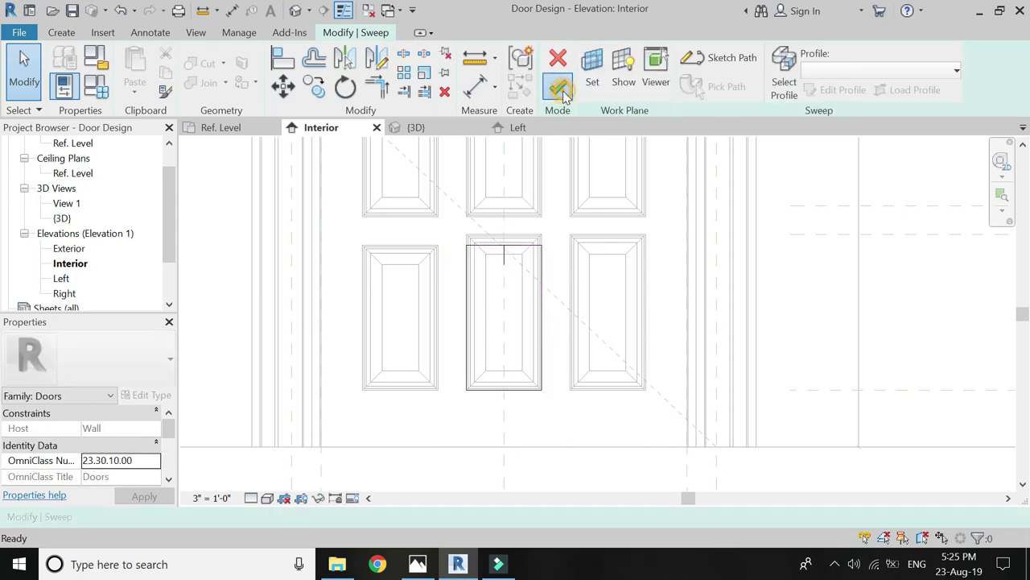
Step: In the lower-right panel's sweep path, add a 1'-4 1/2" height and 0'-6" bottom offset dimension
double_click(620, 244)
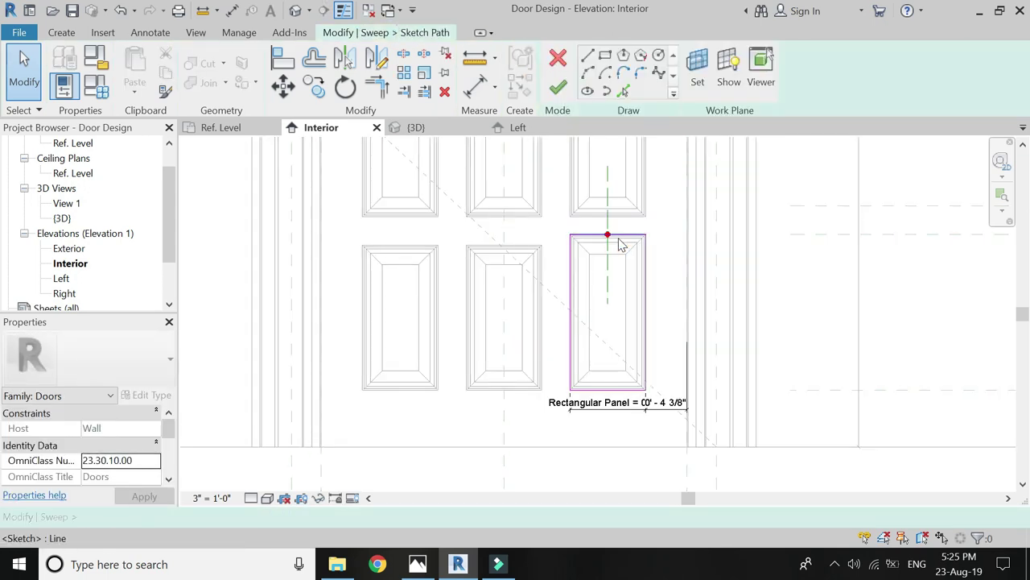
left_click(475, 88)
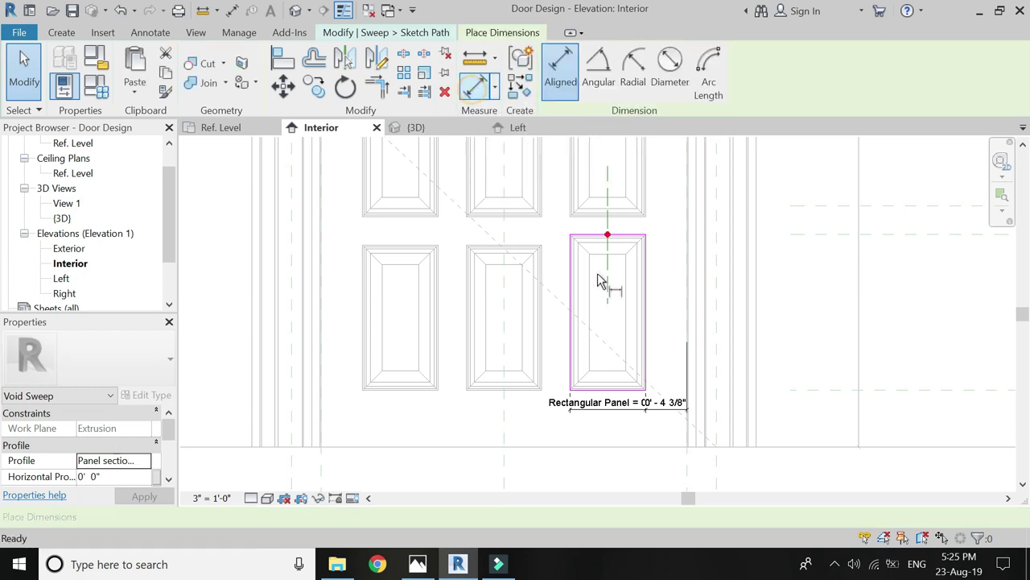
left_click(619, 389)
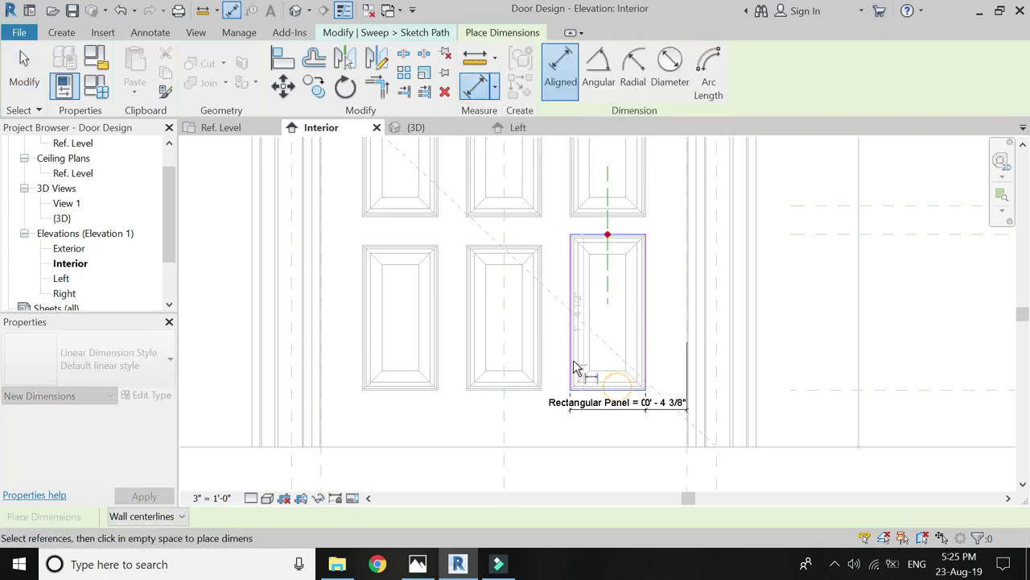
left_click(560, 363)
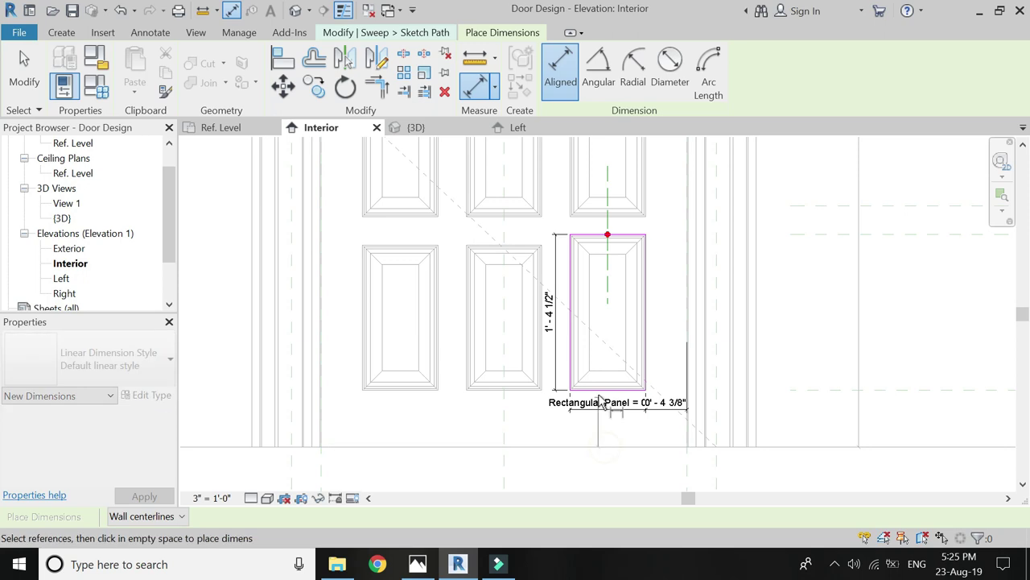
left_click(560, 403)
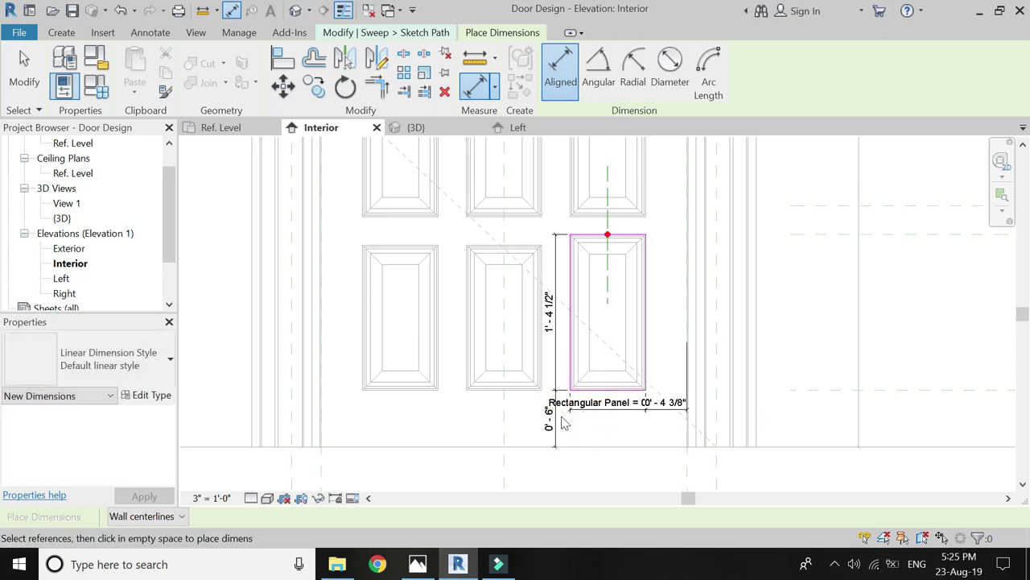
key("Escape")
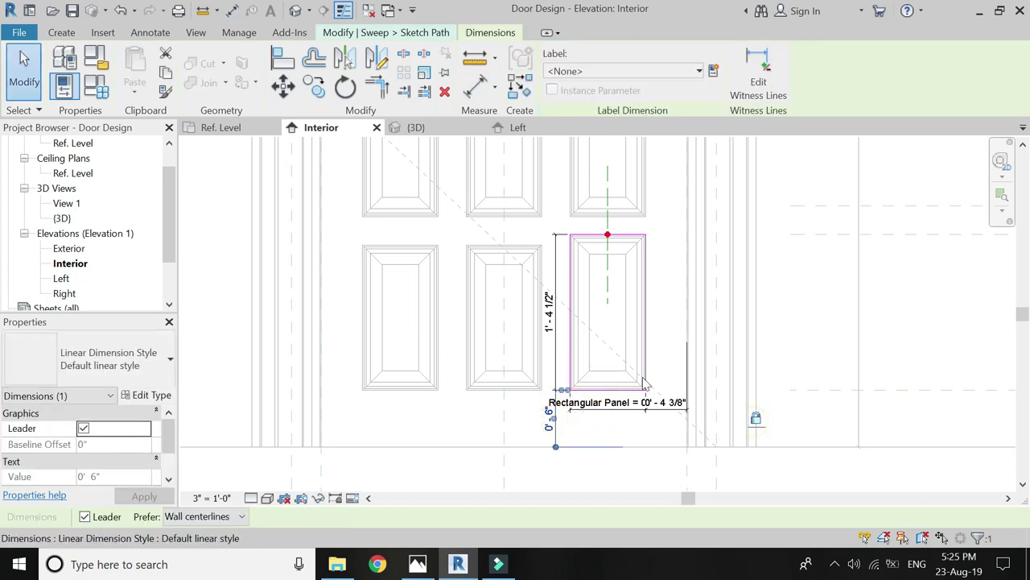
Step: Label the 1'-4 1/2" height dimension Top panel height so it reads 1' 3 3/8"
left_click(549, 314)
left_click(624, 71)
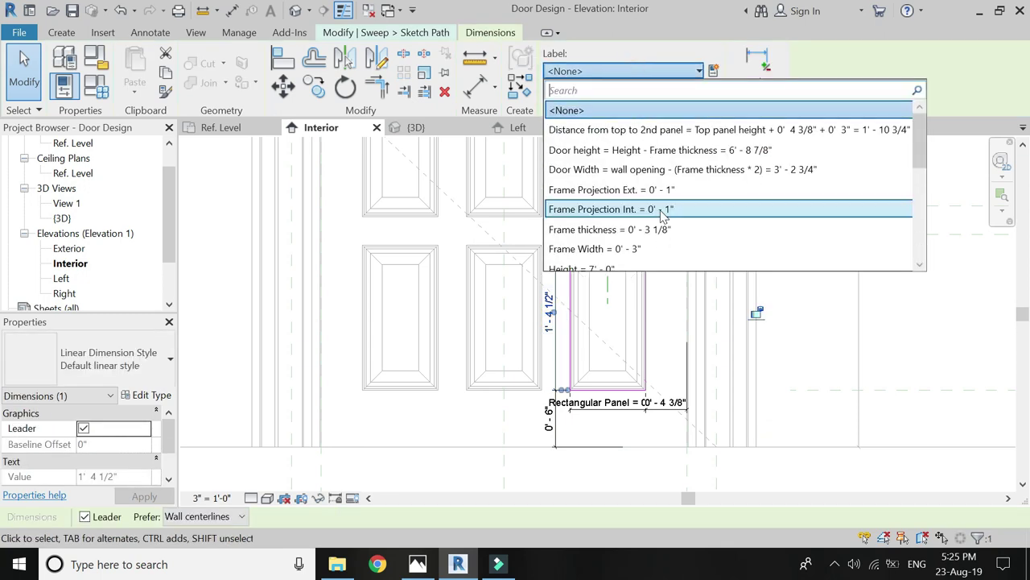
scroll(662, 214, "down", 1)
scroll(662, 214, "down", 1)
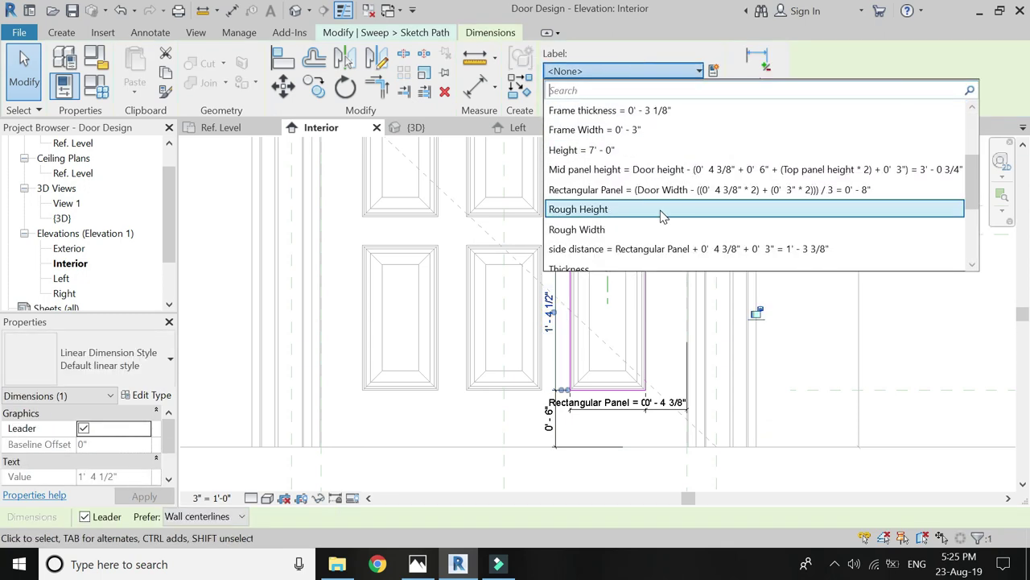
scroll(662, 214, "down", 1)
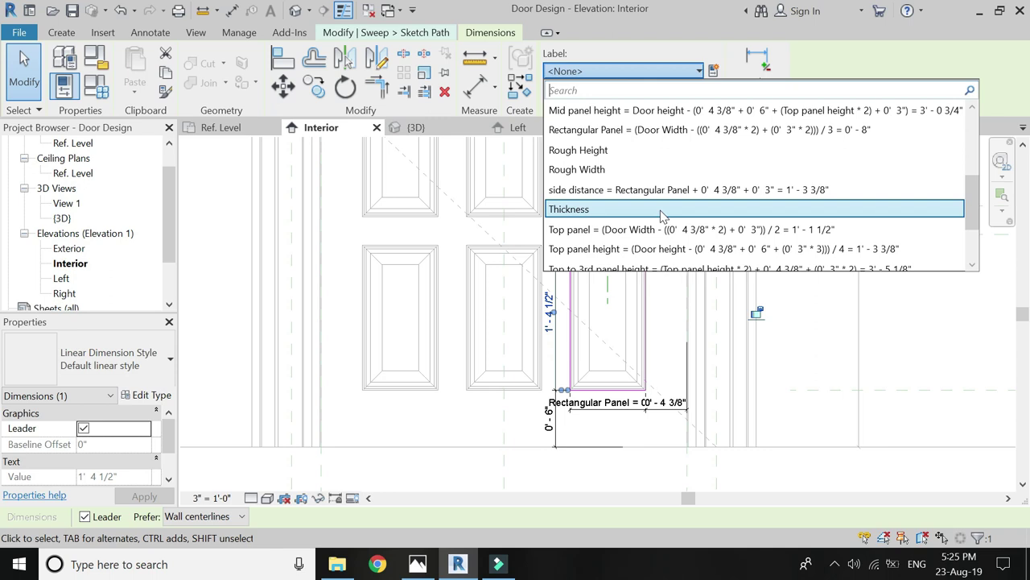
left_click(668, 248)
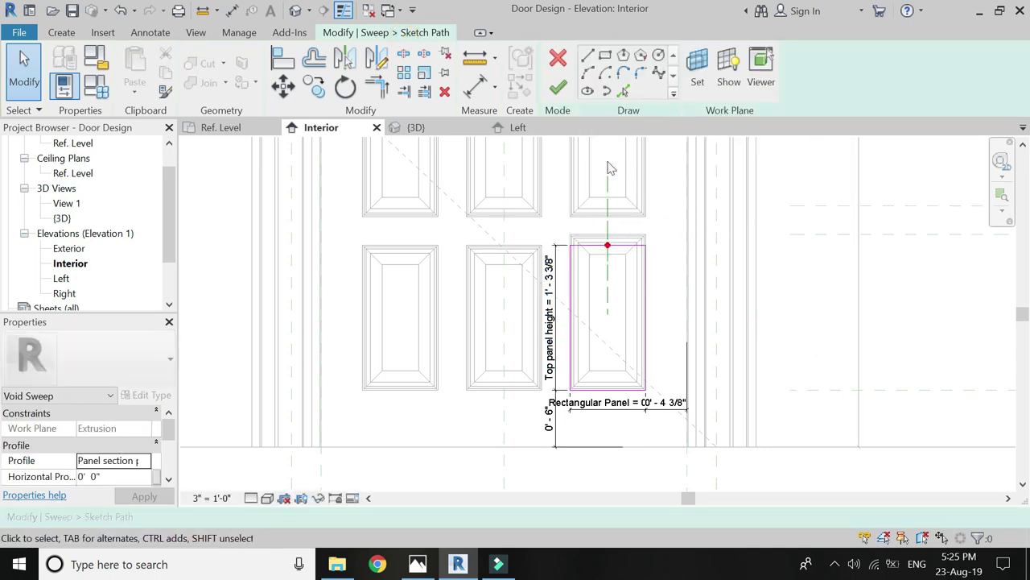
Step: Finish the lower-right panel's sweep path and void sweep
left_click(549, 90)
left_click(556, 85)
scroll(527, 423, "down", 2)
Step: Change the door's overall Height dimension to 8' 0"
left_click(722, 308)
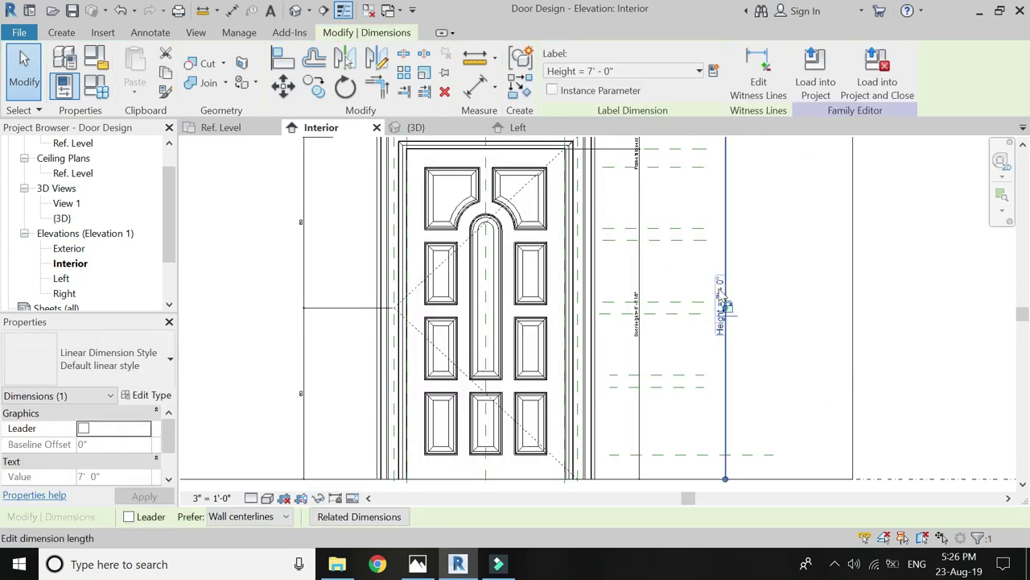
left_click(721, 285)
type("8")
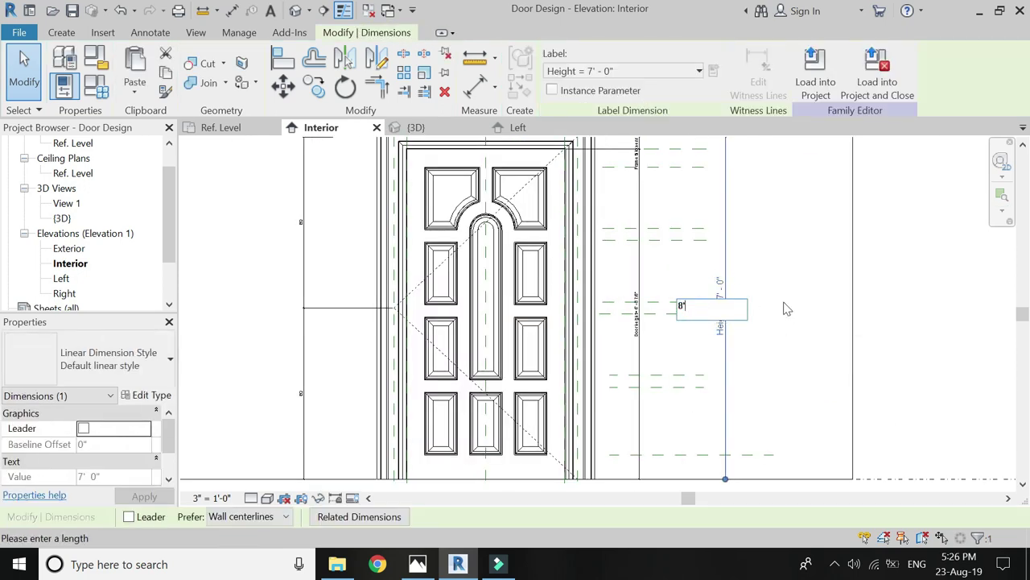
key("Return")
scroll(773, 313, "down", 2)
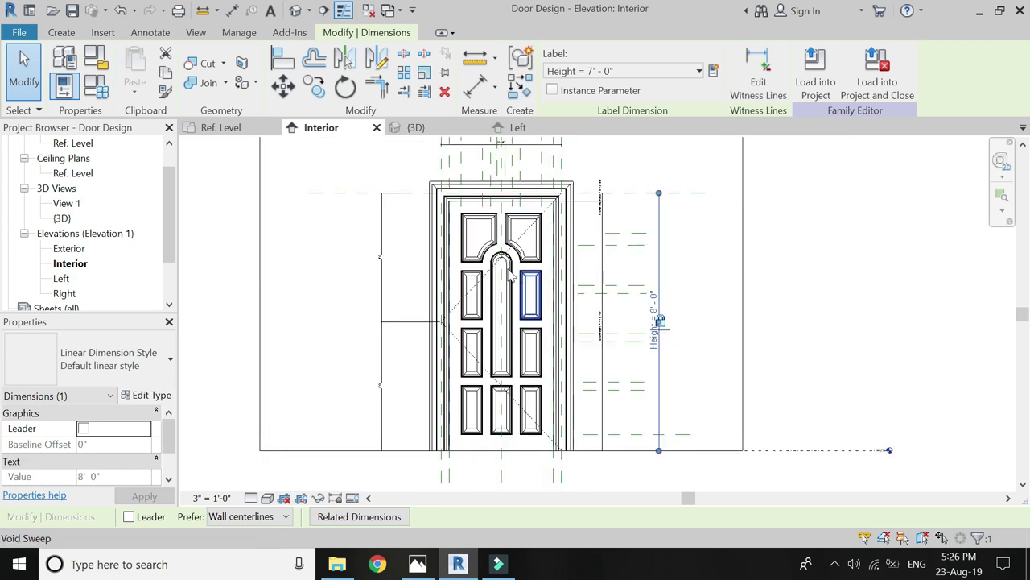
left_click(634, 364)
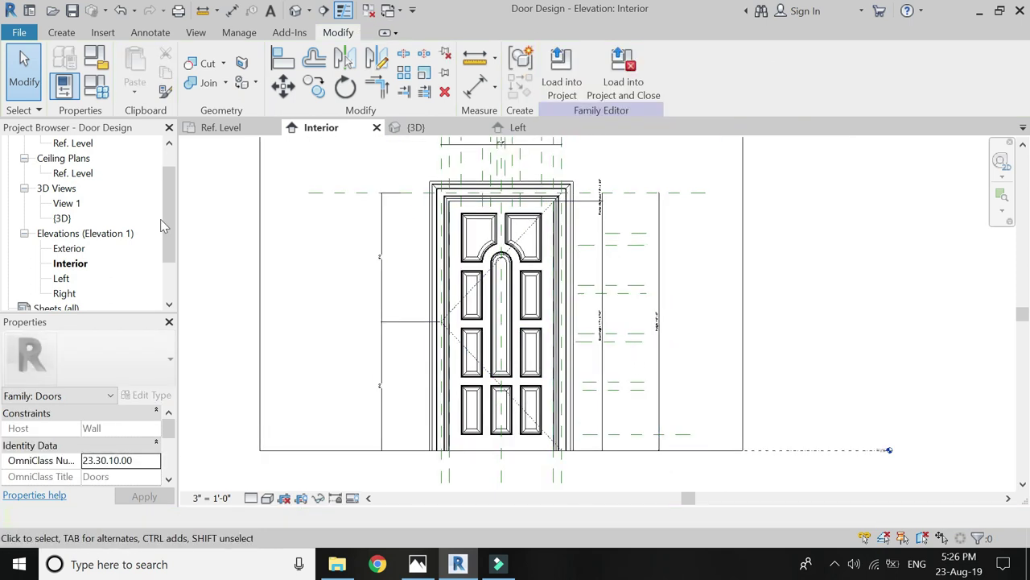
Step: In Family Types, set wall opening to 5' 0" and apply
left_click(95, 85)
left_click_drag(738, 322, 490, 316)
scroll(296, 387, "down", 1)
scroll(295, 405, "down", 1)
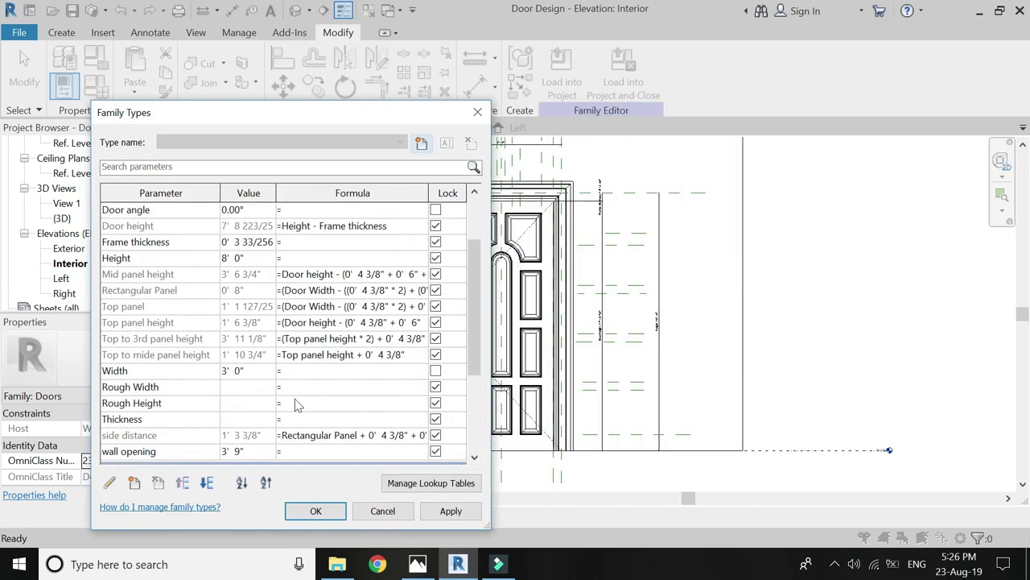
left_click(254, 452)
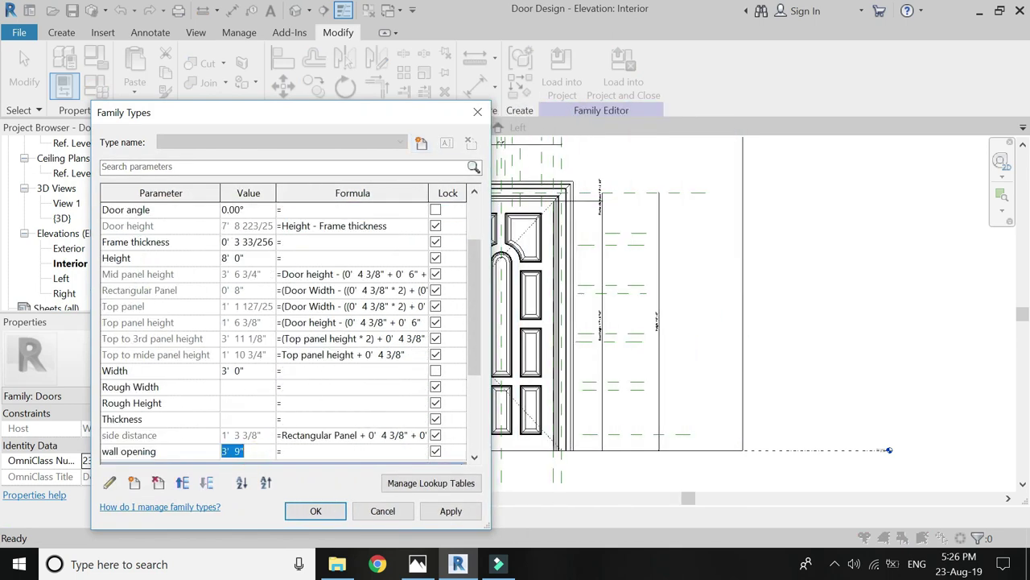
type("5")
key("Tab")
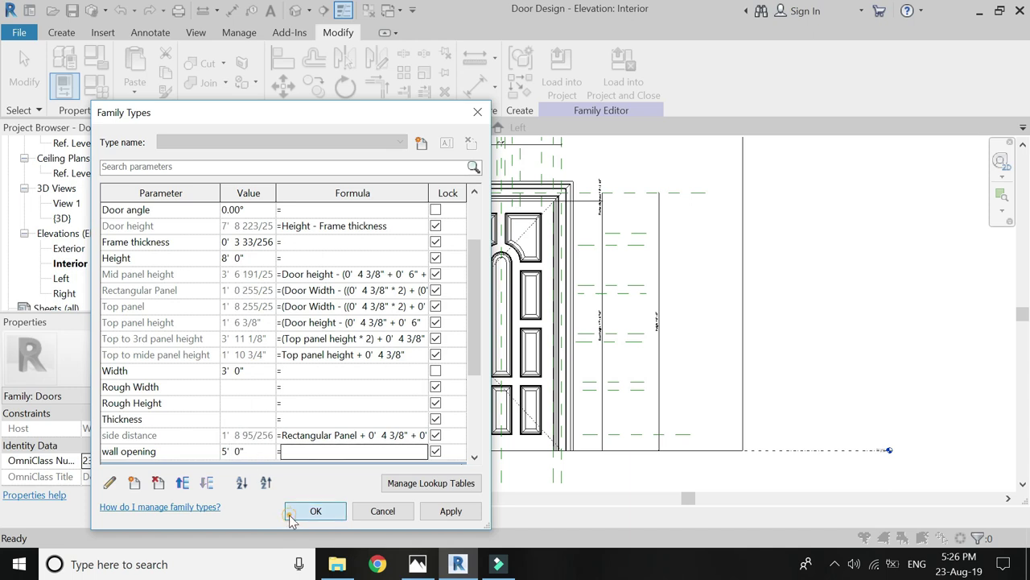
left_click(289, 515)
Step: In the arched void sweep's path, dimension door top to arch top (1'-6 3/4")
scroll(492, 241, "up", 4)
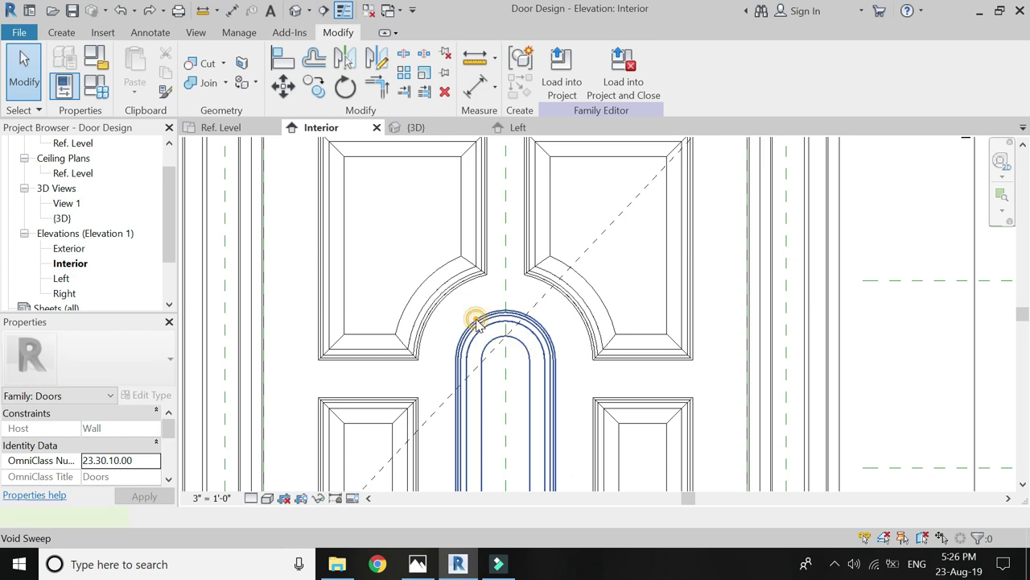
left_click(477, 324)
double_click(481, 323)
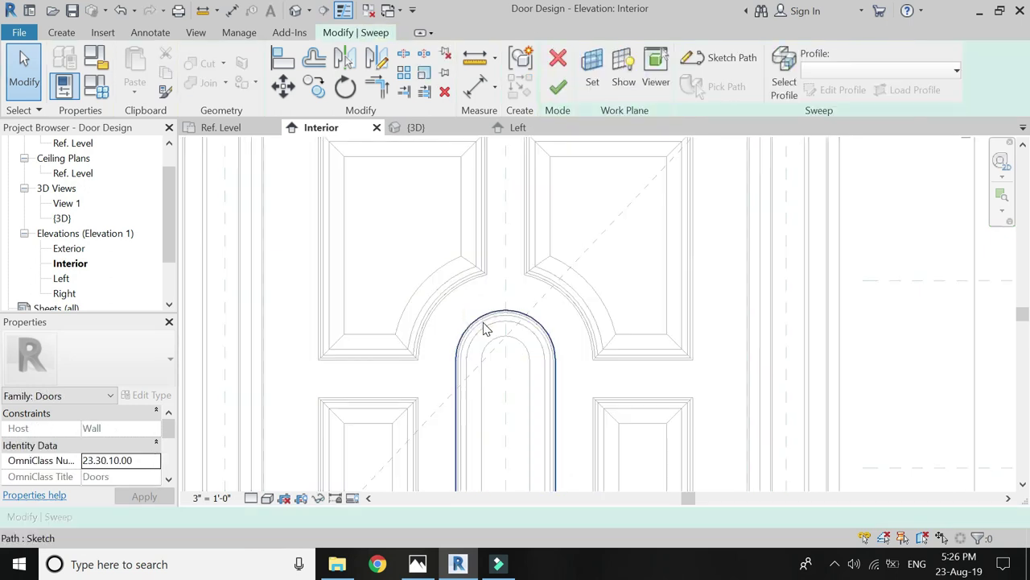
double_click(485, 326)
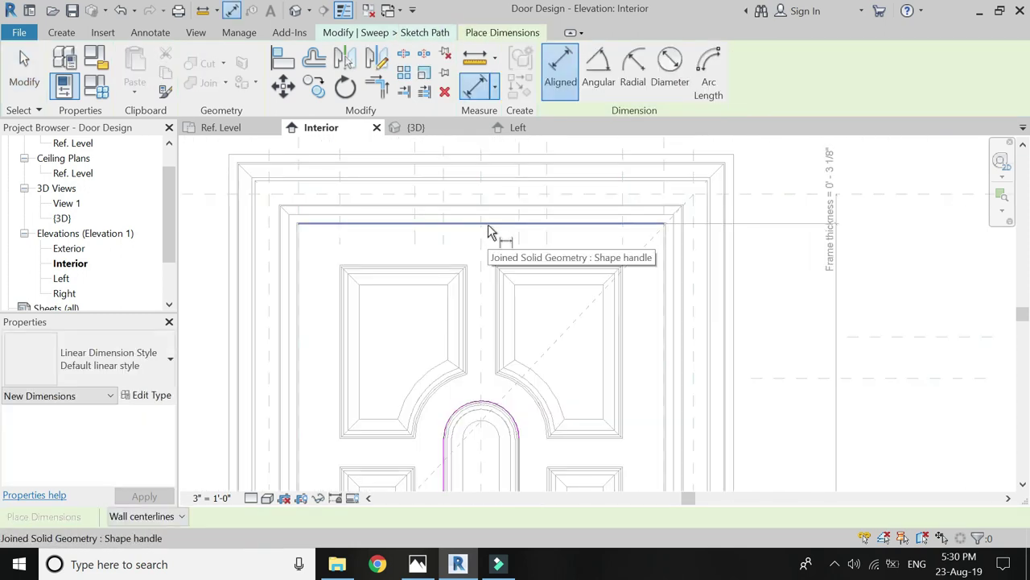
left_click(489, 228)
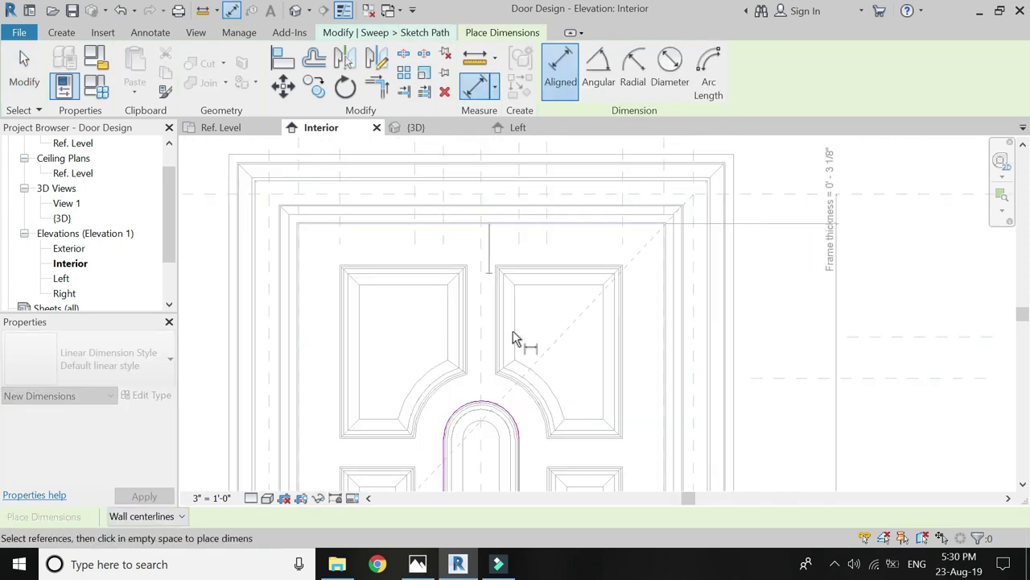
left_click(483, 400)
left_click(481, 364)
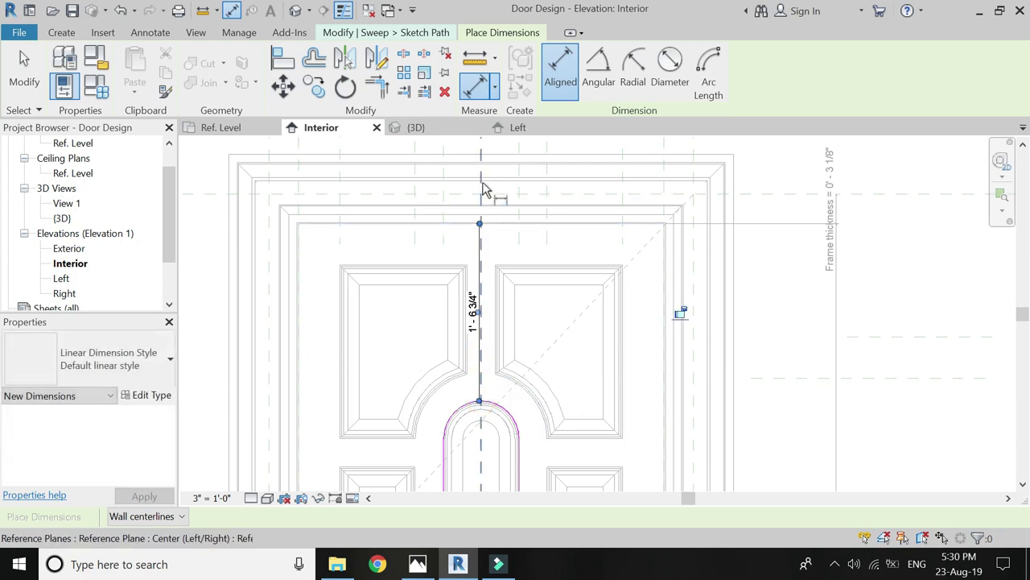
scroll(483, 161, "down", 3)
scroll(483, 306, "up", 3)
scroll(481, 316, "up", 2)
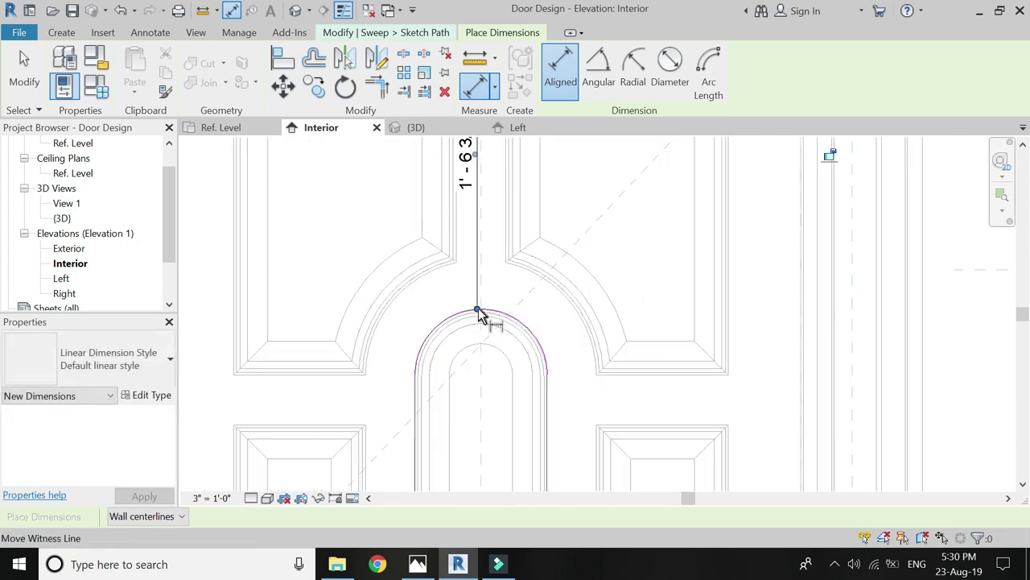
Step: Add a 3' 10 3/4" dimension from the arched path to the panel bottom
left_click(484, 302)
scroll(484, 302, "down", 3)
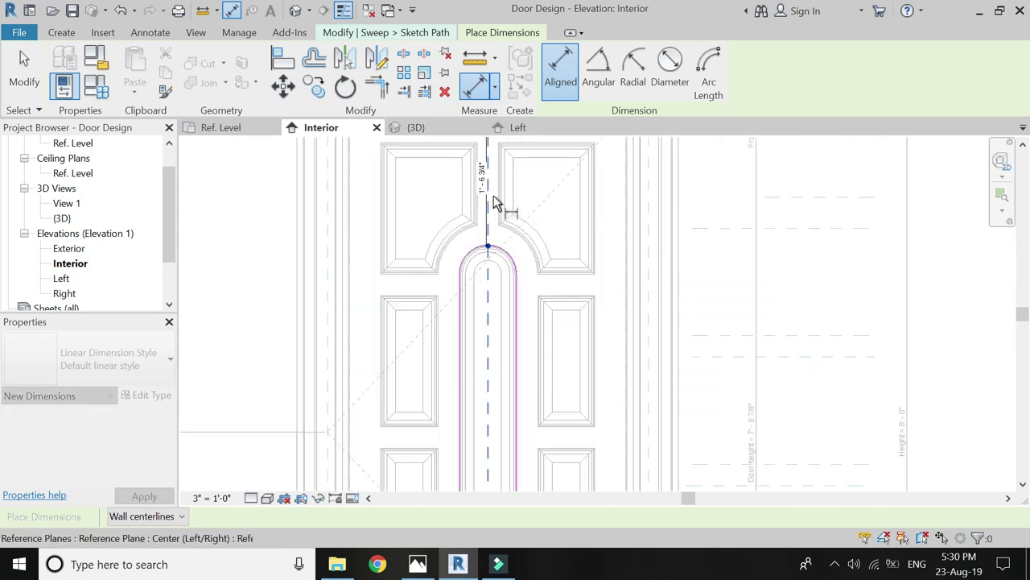
scroll(489, 386, "down", 1)
scroll(494, 390, "up", 3)
left_click(493, 388)
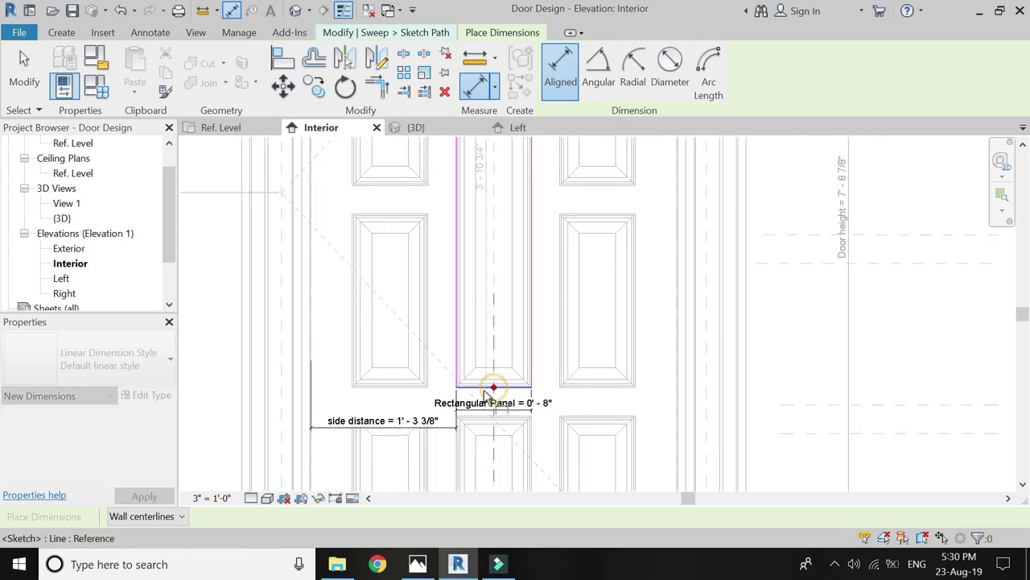
scroll(441, 393, "down", 2)
left_click(441, 394)
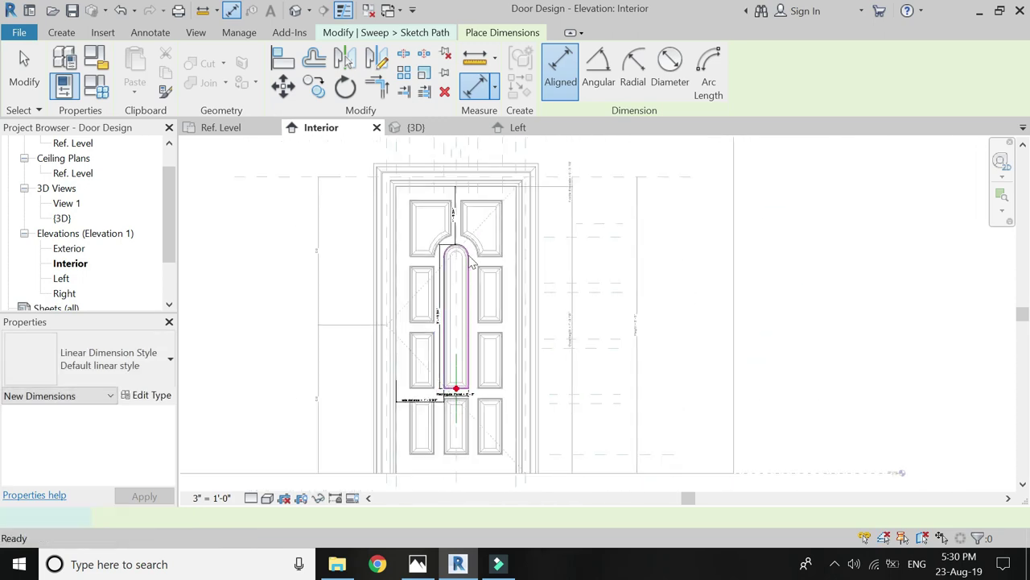
key("Escape")
key("Escape")
scroll(467, 222, "up", 2)
scroll(455, 208, "up", 1)
scroll(455, 207, "down", 2)
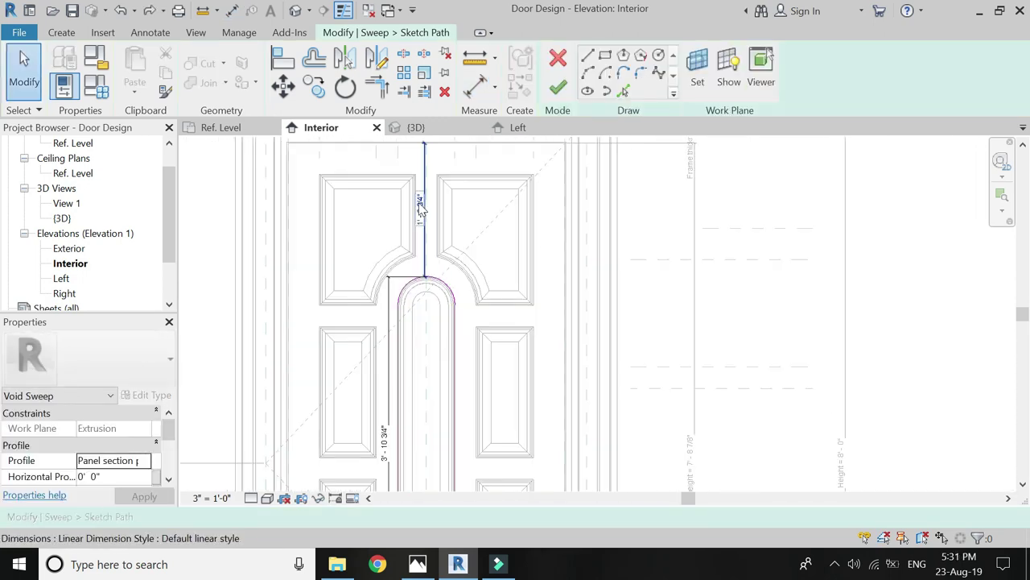
Step: Label the 1'-6 3/4" dimension Top panel height, making it read 1' 6 3/8"
left_click(420, 206)
left_click(619, 71)
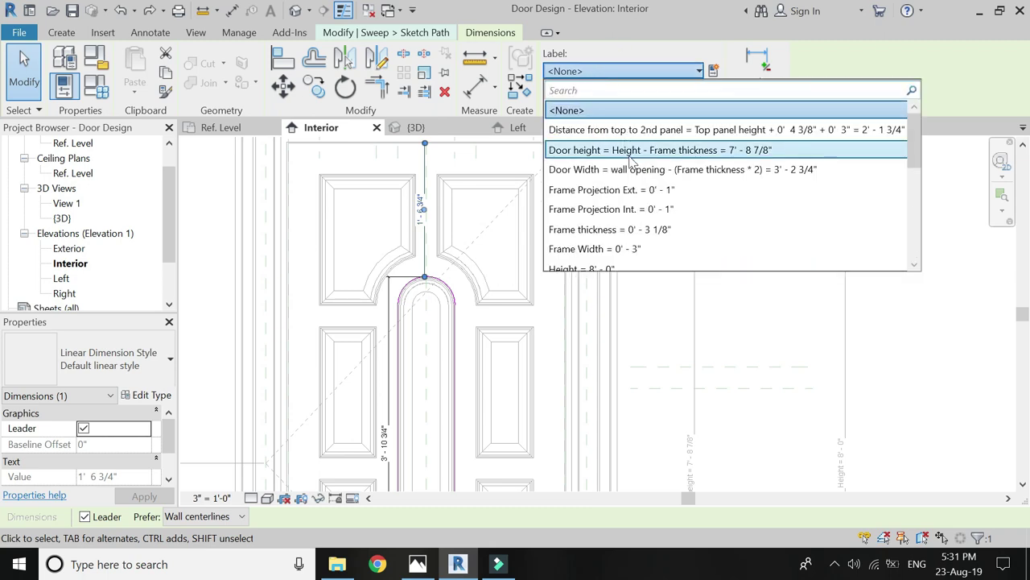
scroll(632, 157, "down", 1)
scroll(632, 159, "down", 1)
scroll(632, 159, "down", 1)
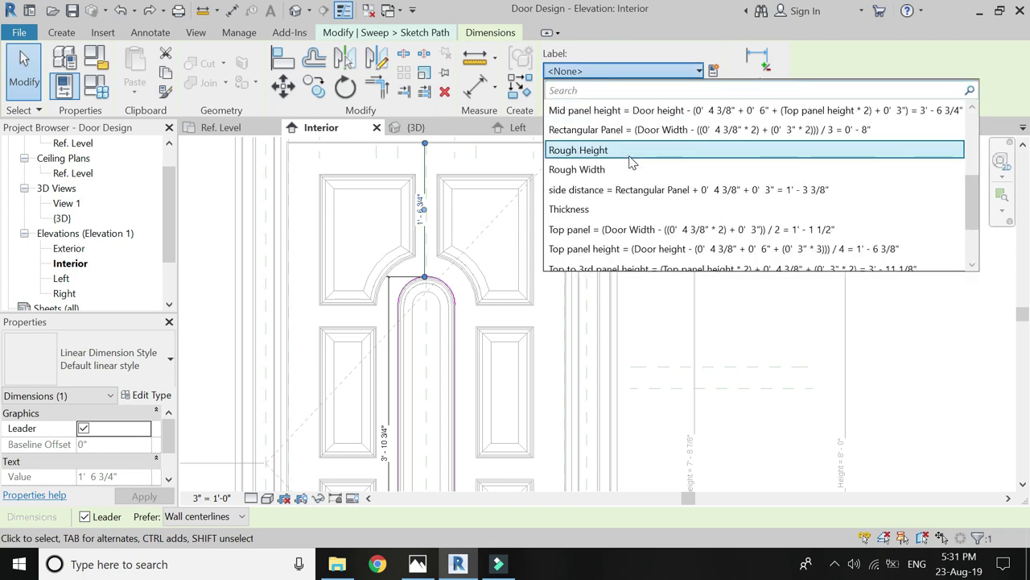
scroll(632, 159, "down", 1)
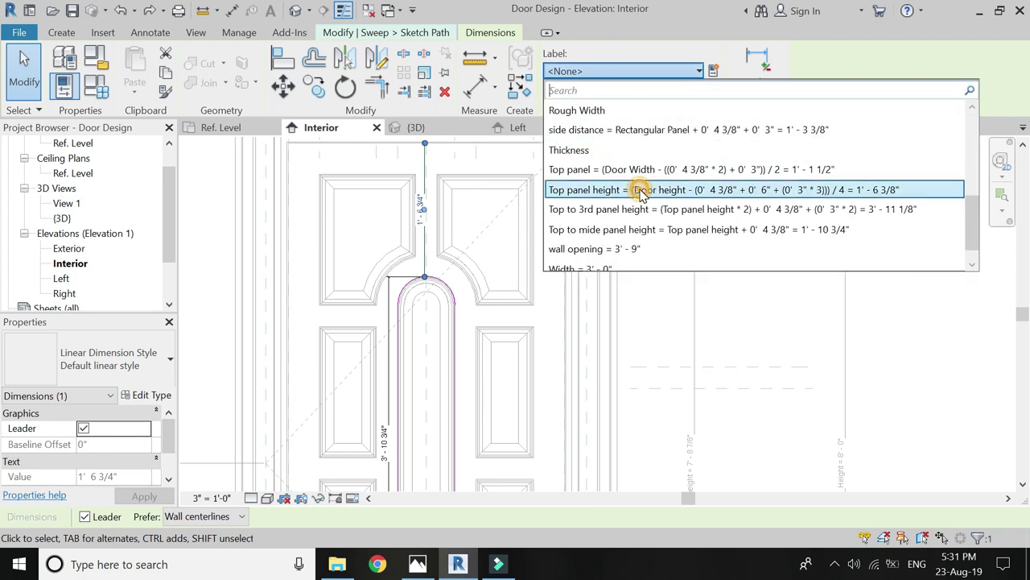
left_click(636, 189)
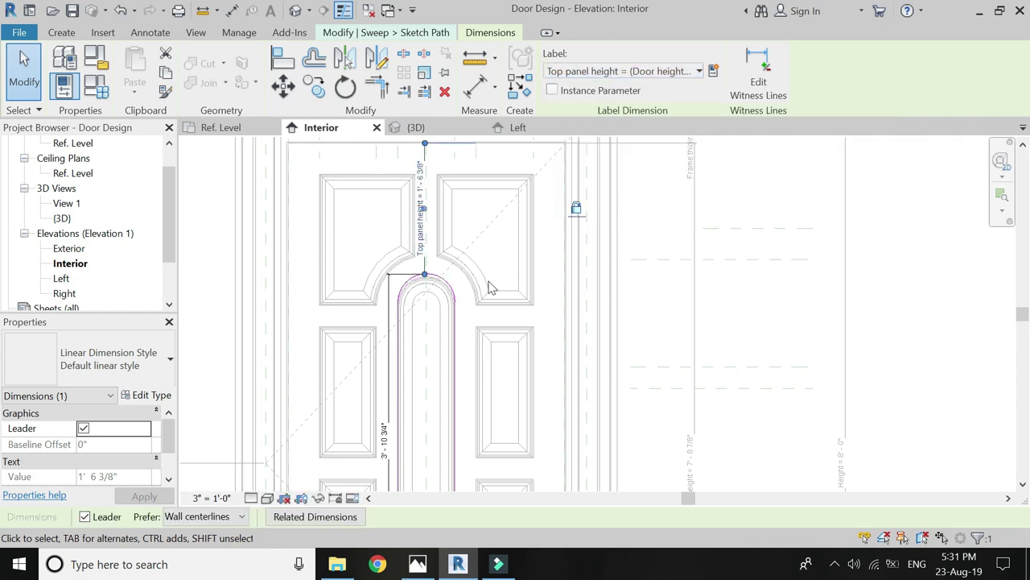
key("Escape")
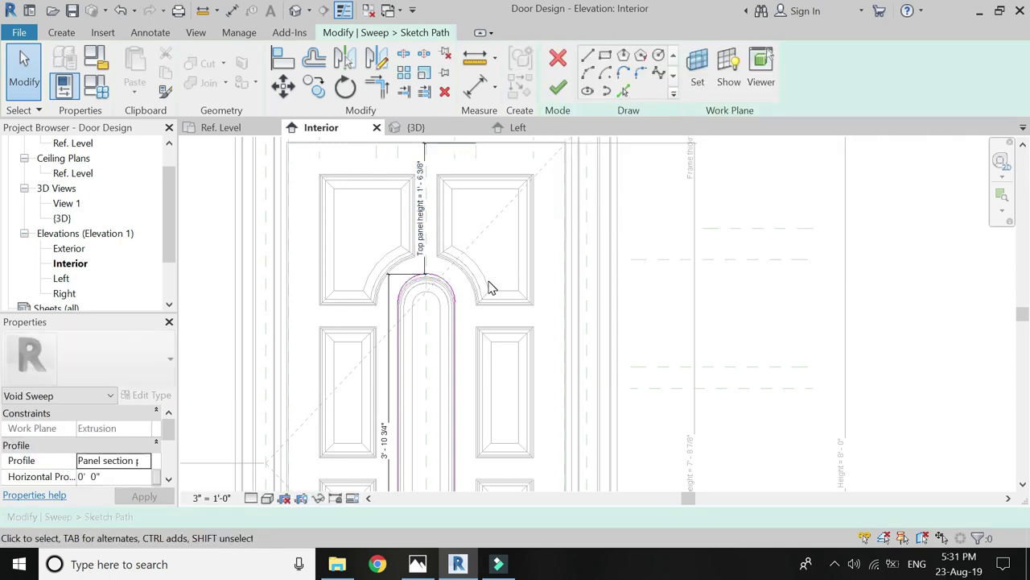
scroll(442, 256, "down", 1)
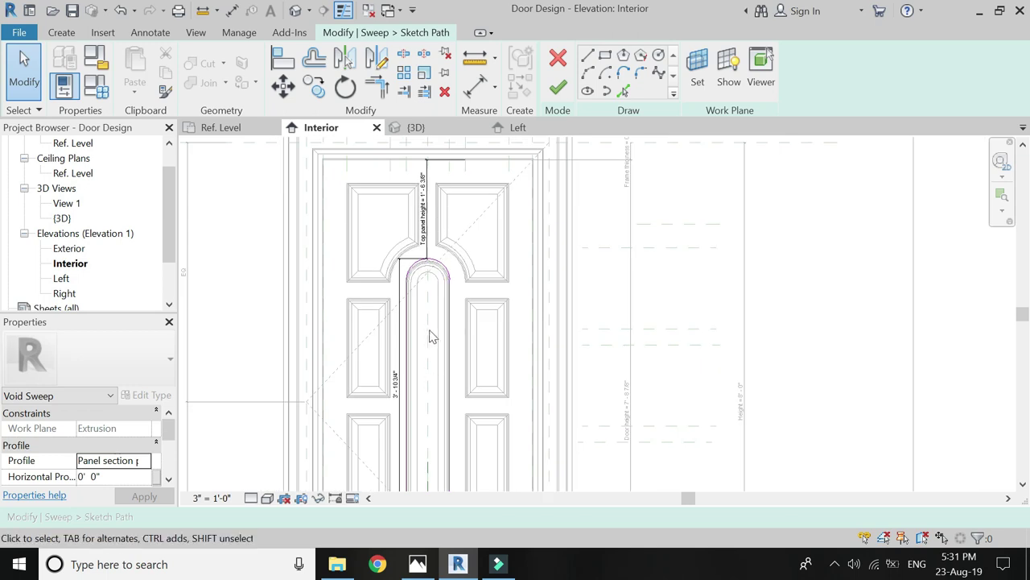
scroll(421, 417, "up", 1)
scroll(418, 410, "down", 1)
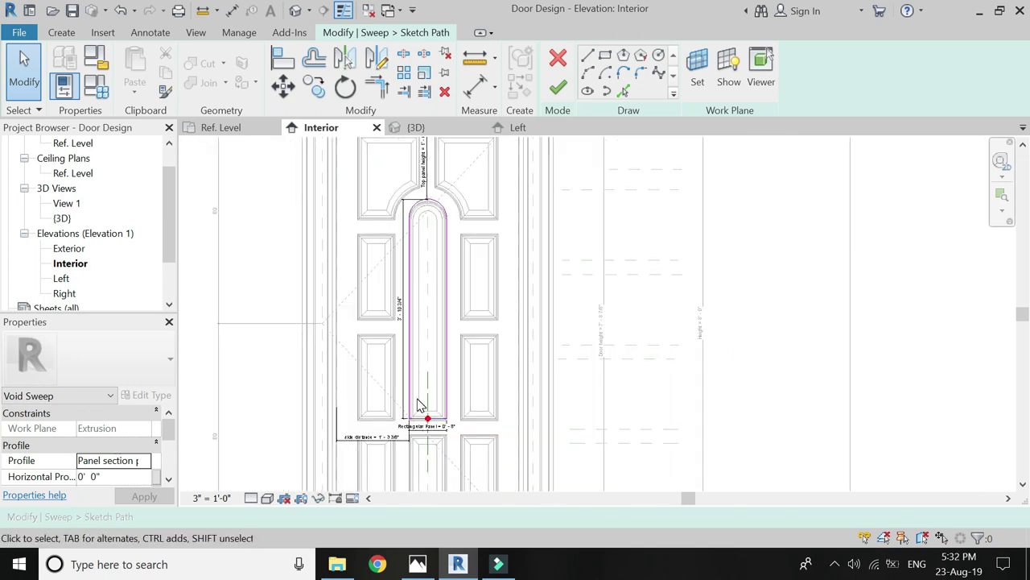
Step: Label the 3' 10 3/4" arch height dimension with a new parameter, mid panel height
left_click(400, 306)
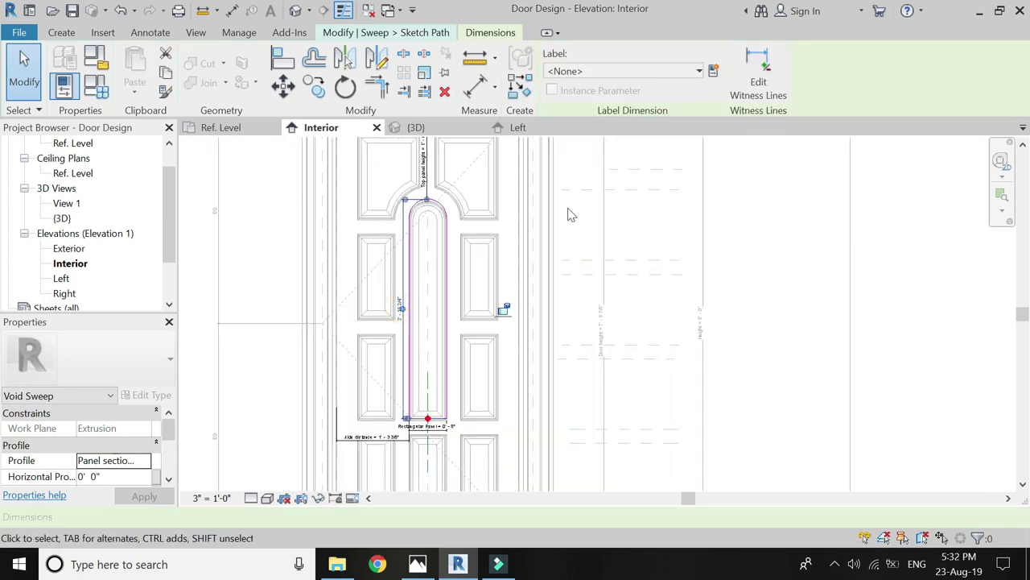
left_click(713, 71)
type("mid panel height")
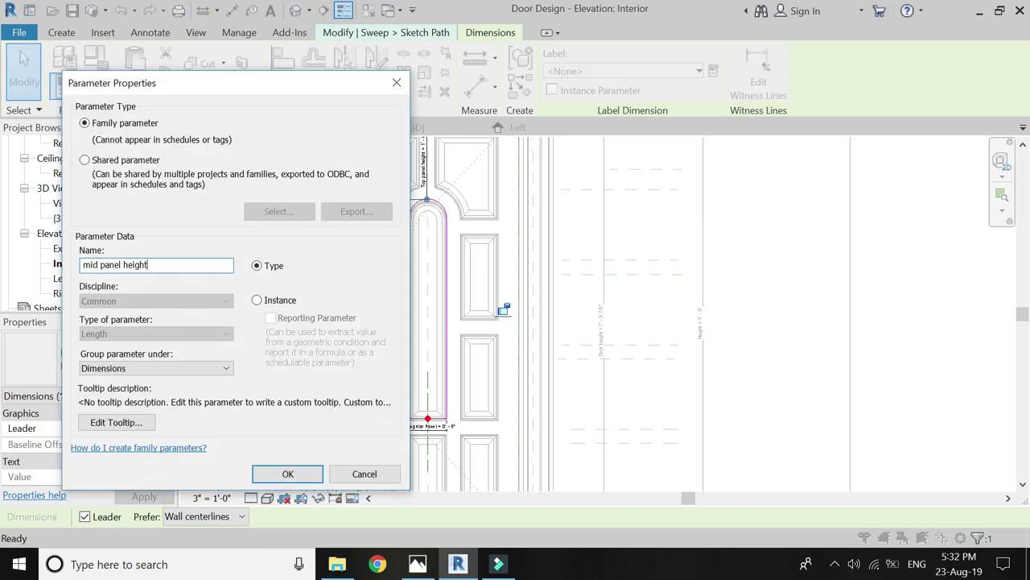
key("Return")
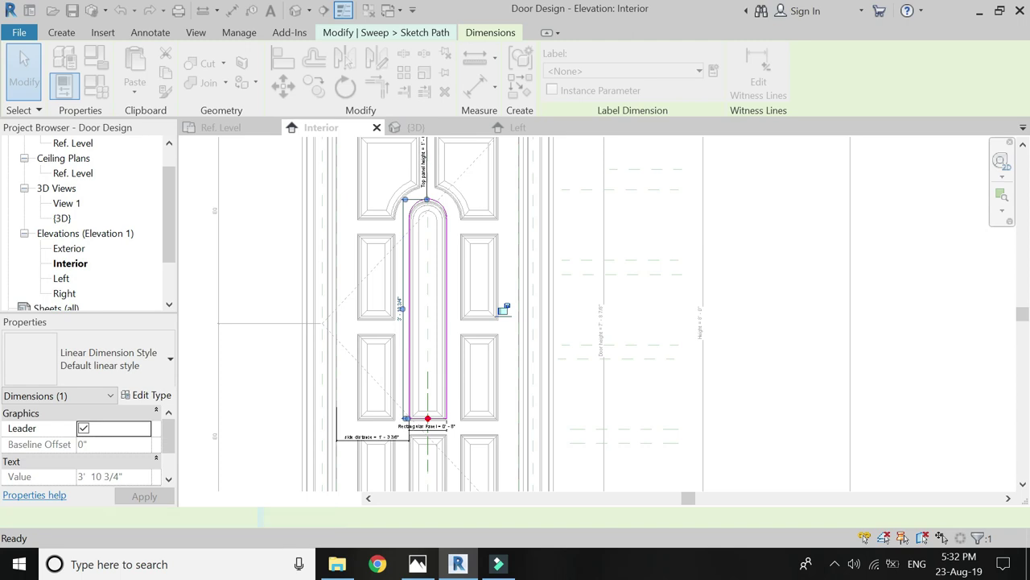
Step: In Family Types, set mid panel height to the formula Door height - ((Top panel height*2)+...)
left_click(97, 87)
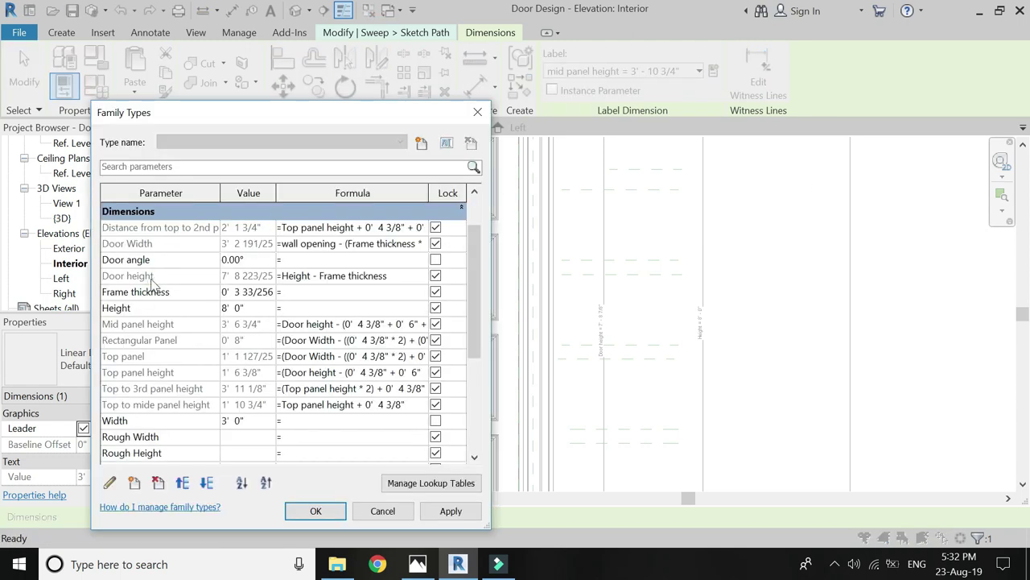
double_click(154, 276)
key("ctrl+c")
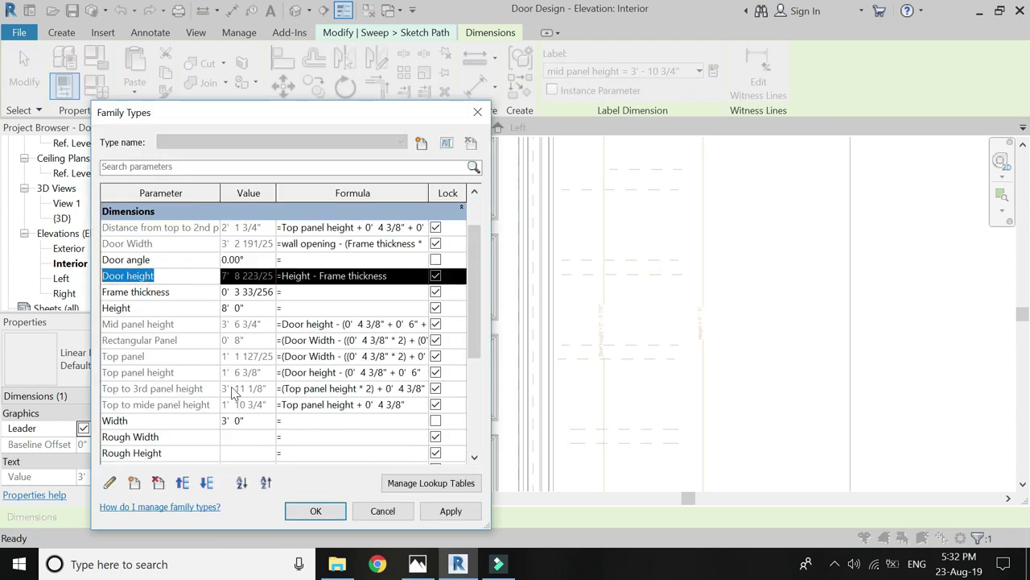
scroll(234, 390, "down", 1)
scroll(280, 420, "down", 1)
left_click(294, 394)
key("ctrl+v")
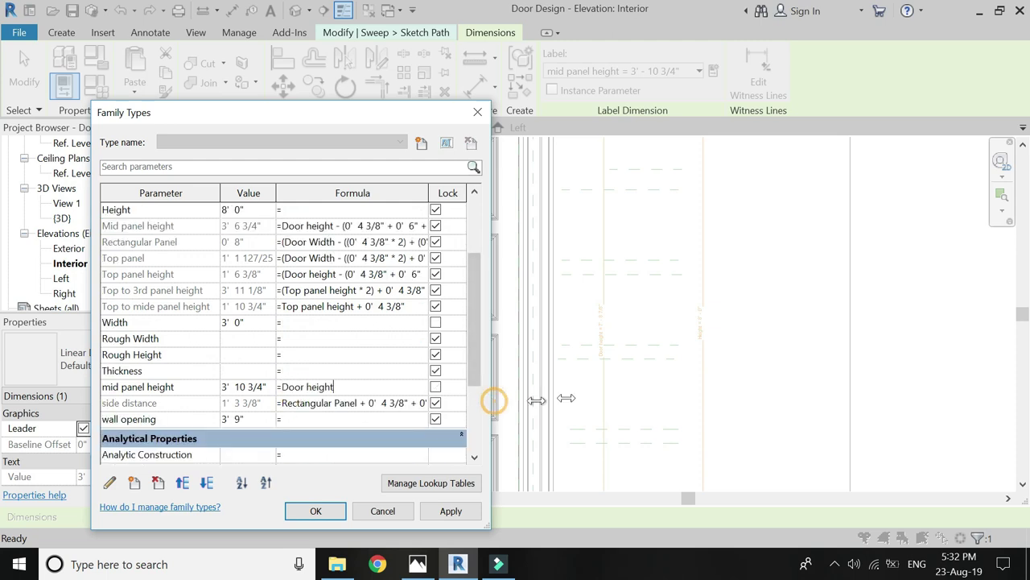
left_click_drag(537, 400, 680, 391)
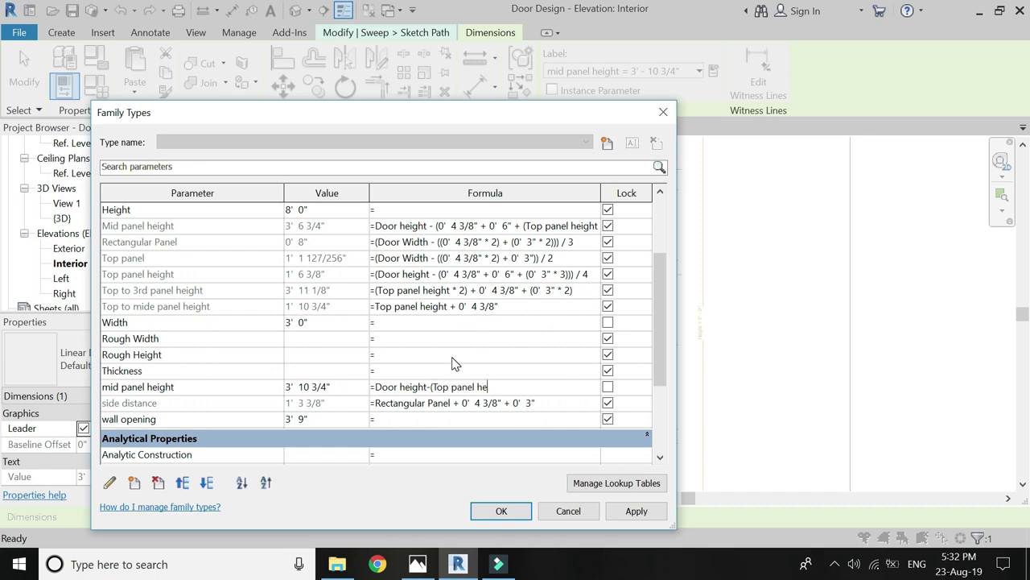
type("-(Top panel height*2")
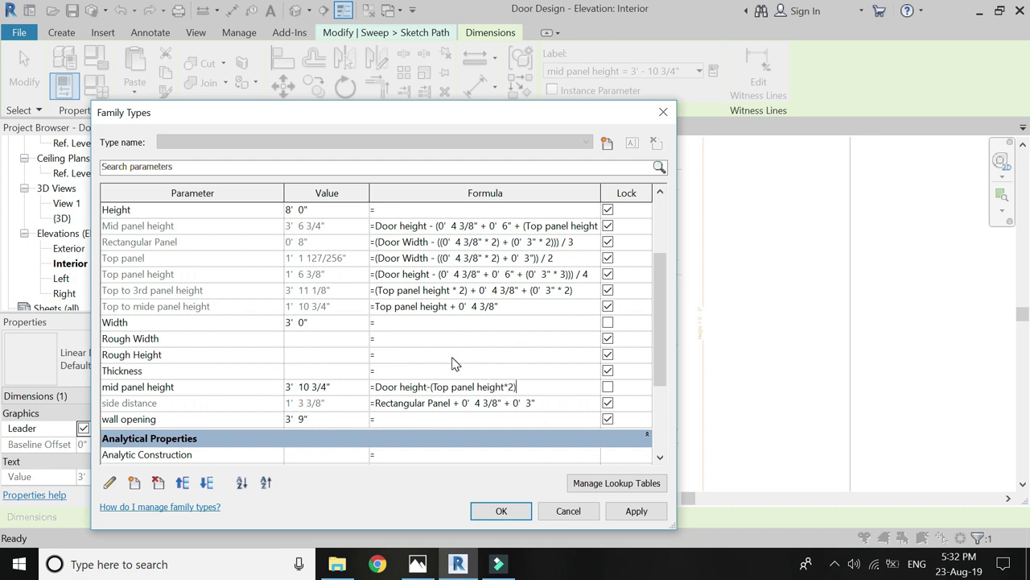
type("+6\"+3")
key("Tab")
left_click(496, 510)
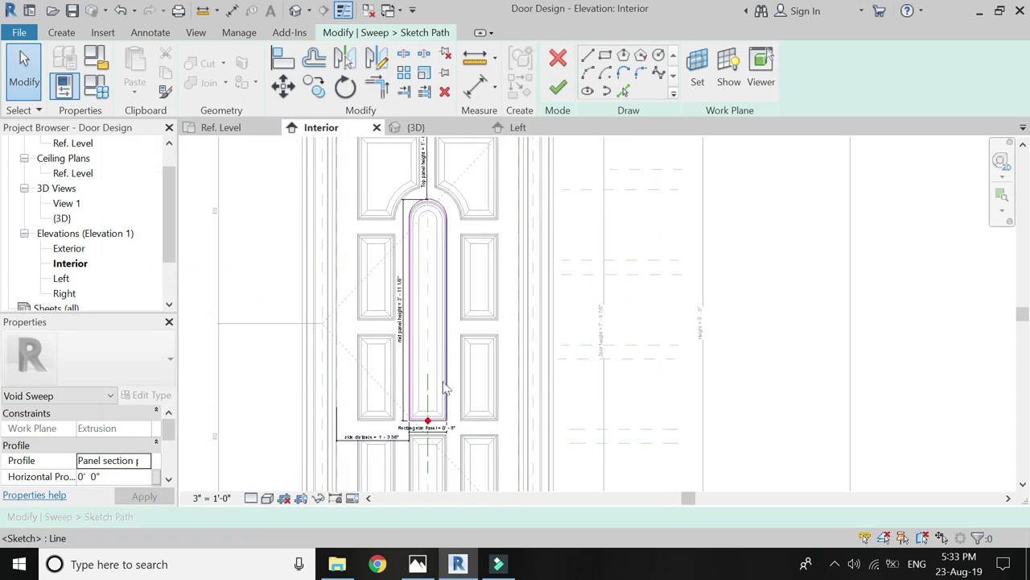
Step: Finish the arched void sweep and select the top-left panel's void sweep
left_click(559, 88)
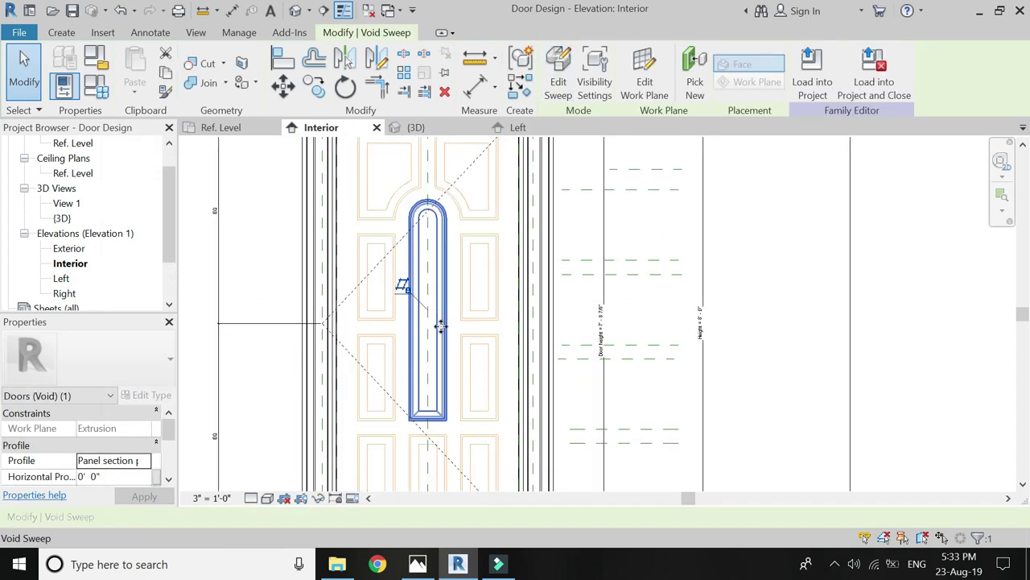
key("Escape")
scroll(453, 451, "down", 2)
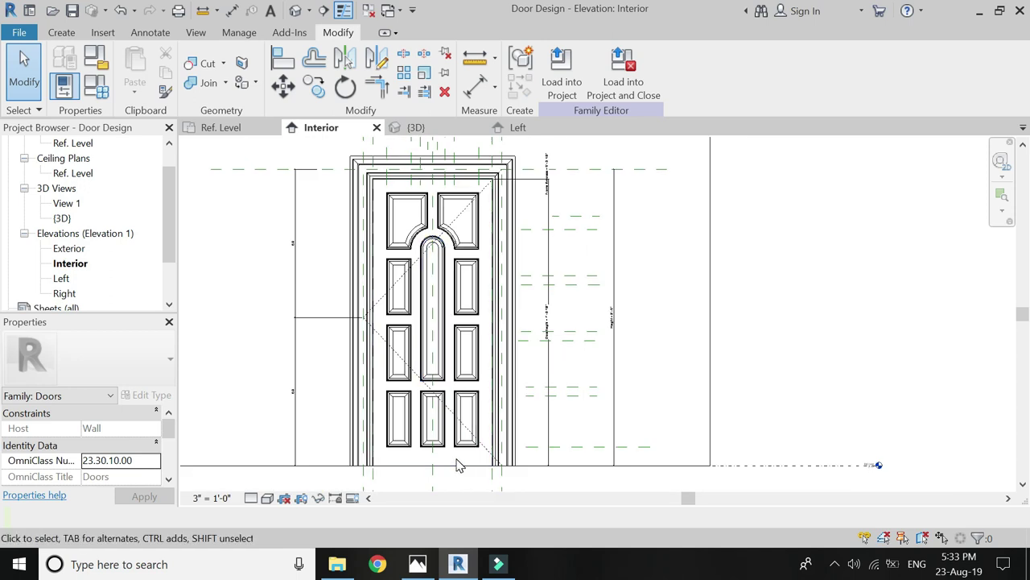
left_click(417, 203)
scroll(417, 203, "up", 4)
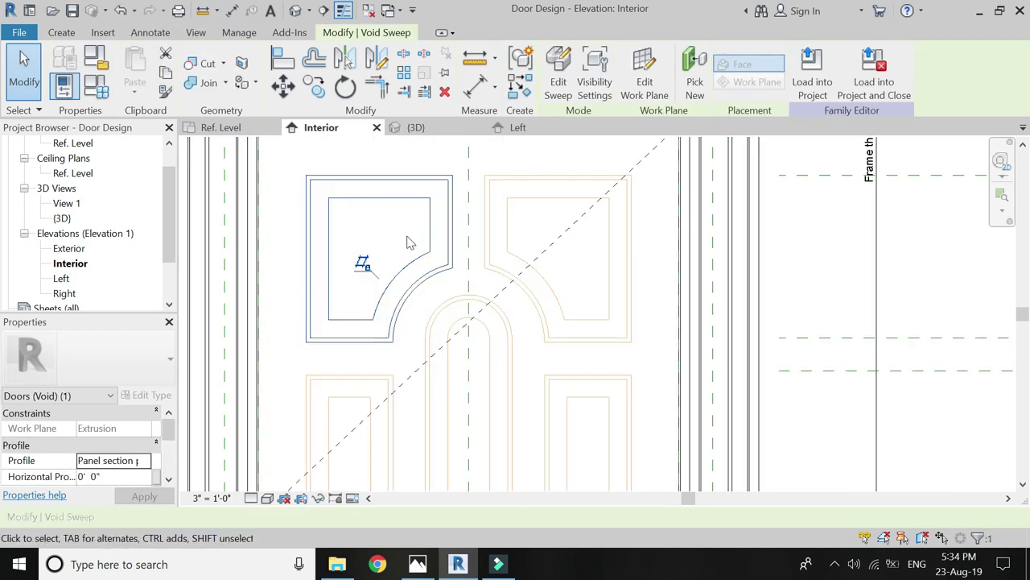
Step: Flex the family by setting wall opening to 5' 0", so mid panel height recalculates to 3' 5 31/256"
left_click(105, 82)
scroll(298, 338, "down", 3)
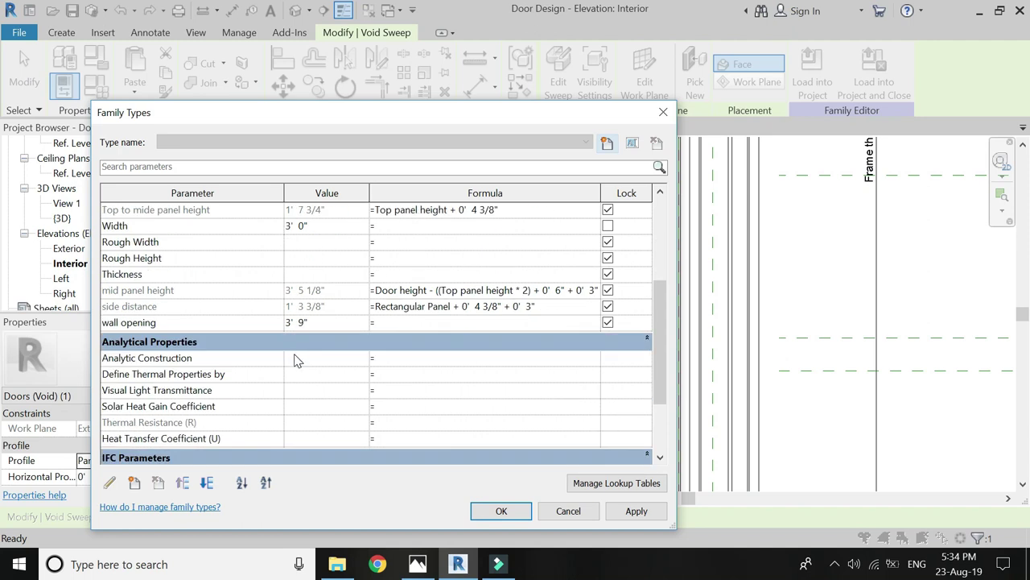
left_click(314, 324)
type("5")
key("Tab")
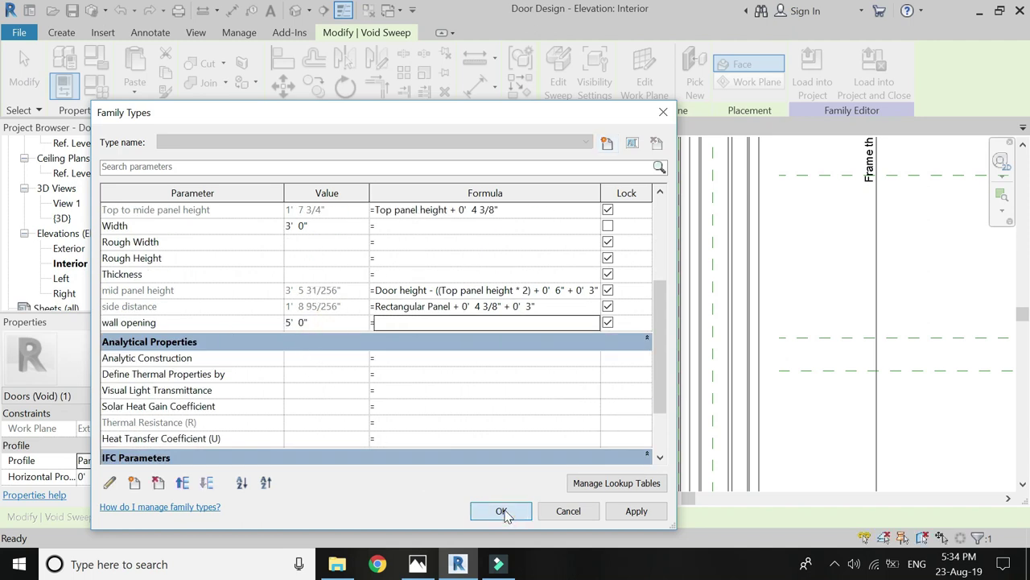
left_click(502, 512)
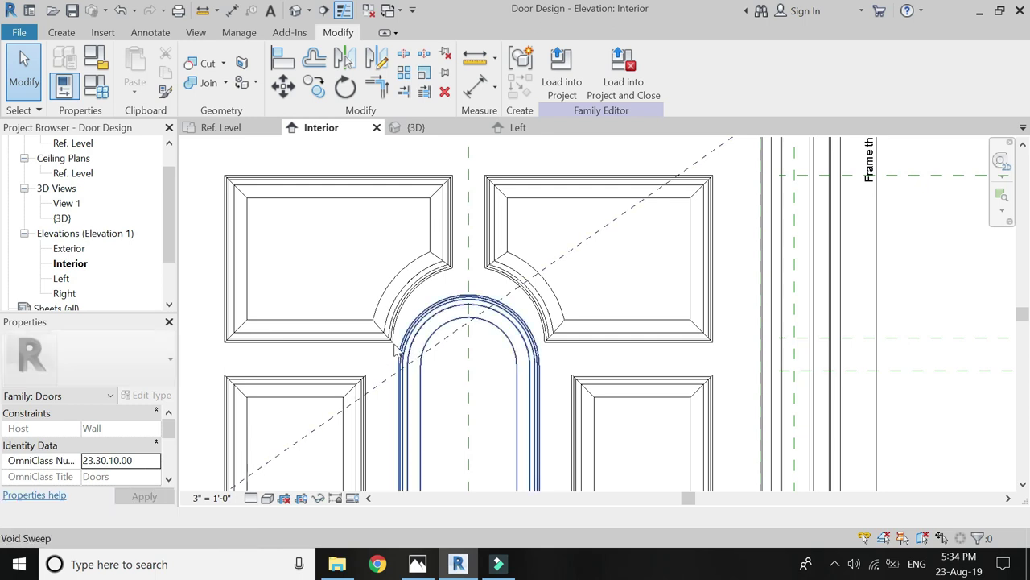
middle_click_drag(313, 337, 379, 330)
Step: Edit the top-left panel sweep's path and dimension its bottom edge at 1' - 3 1/2"
double_click(379, 330)
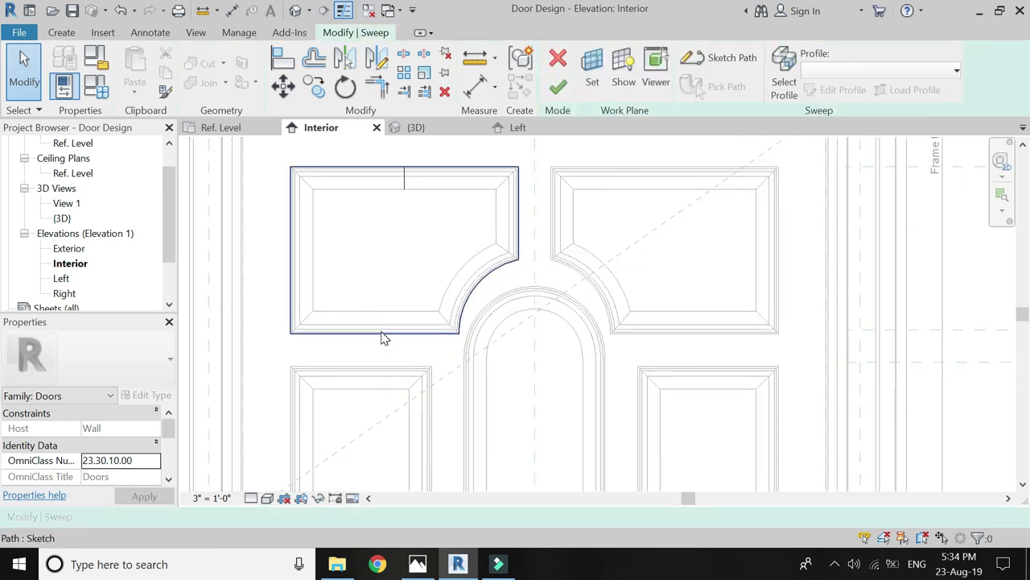
double_click(379, 330)
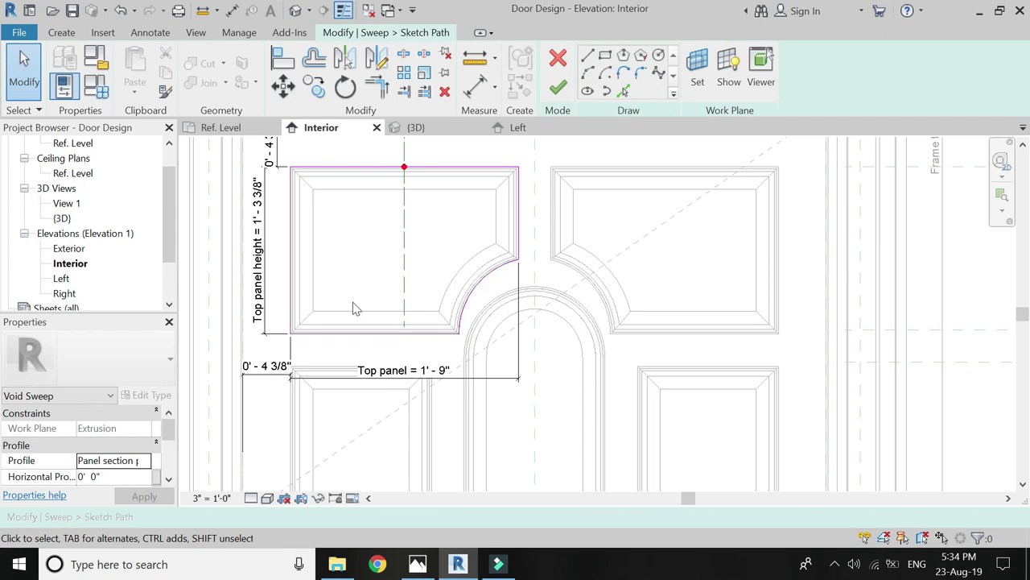
key("d")
key("i")
scroll(286, 327, "up", 1)
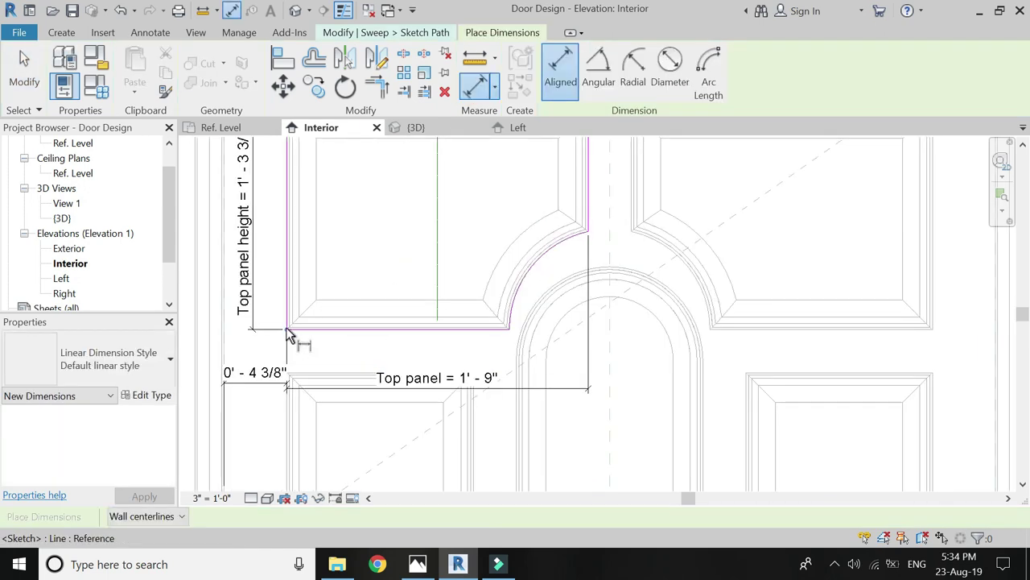
left_click(288, 330)
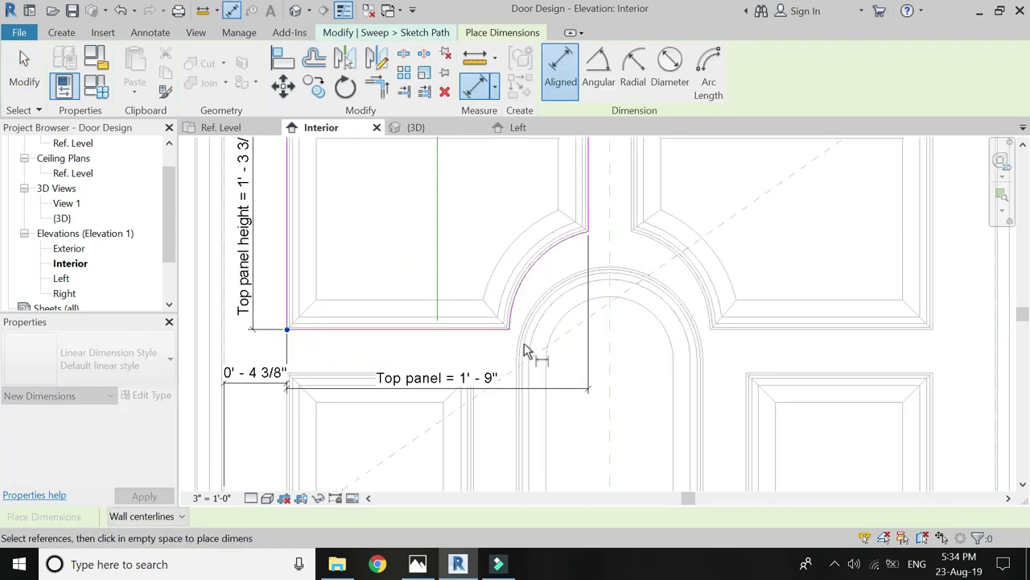
left_click(481, 382)
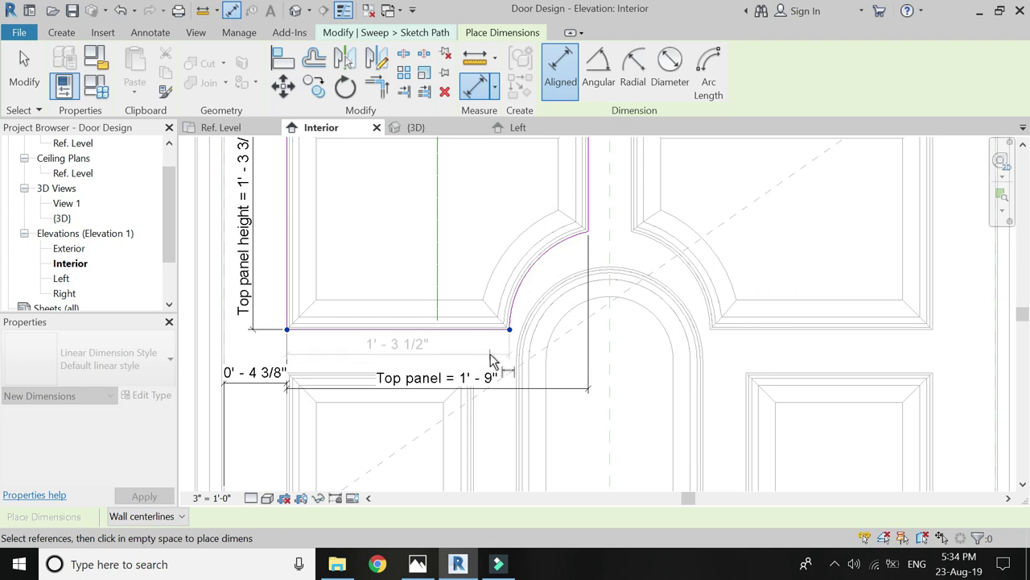
left_click(491, 355)
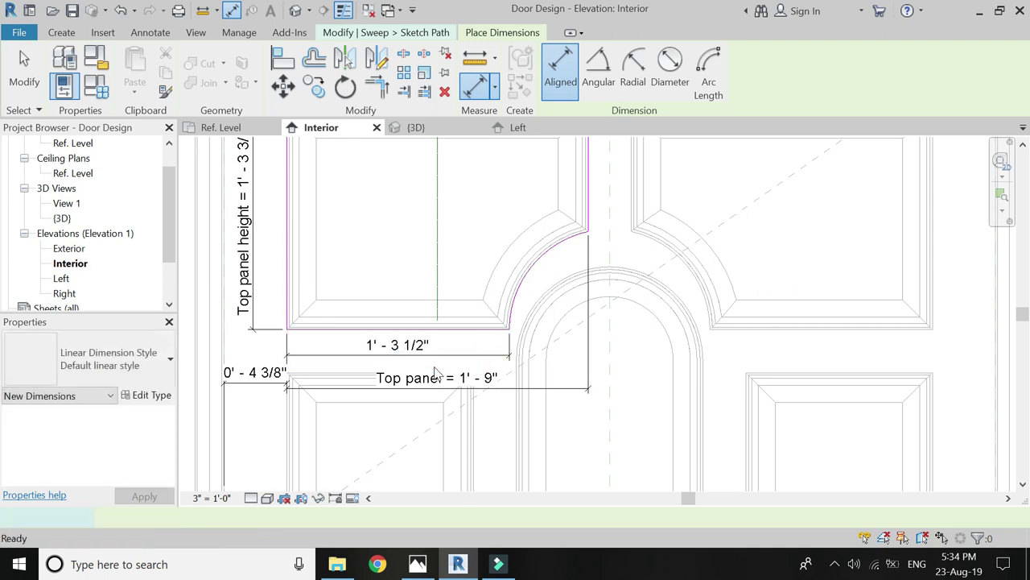
key("Escape")
key("Escape")
Step: Label that bottom-edge dimension Rectangular Panel and finish the path sketch
left_click(414, 341)
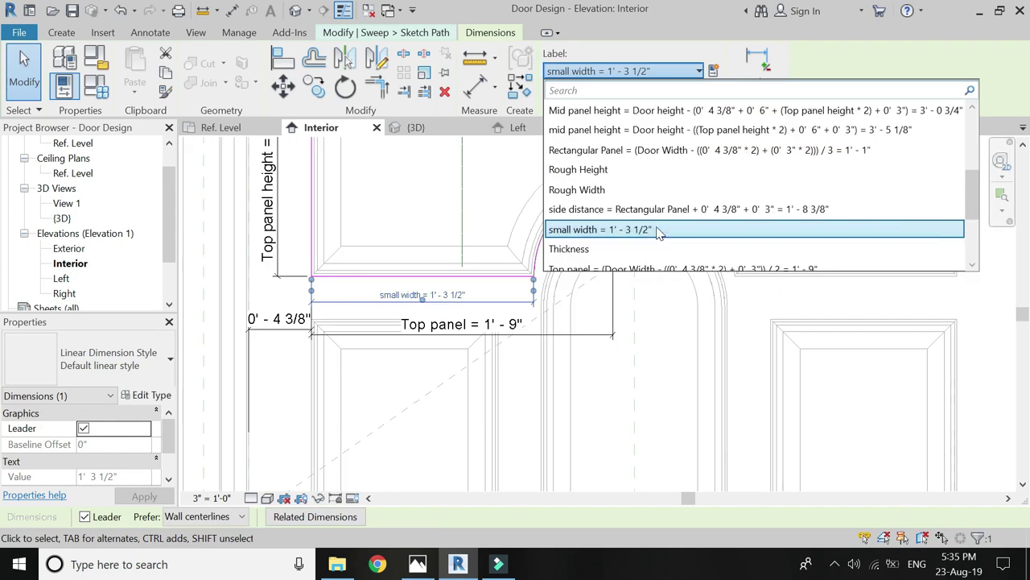
scroll(658, 232, "up", 1)
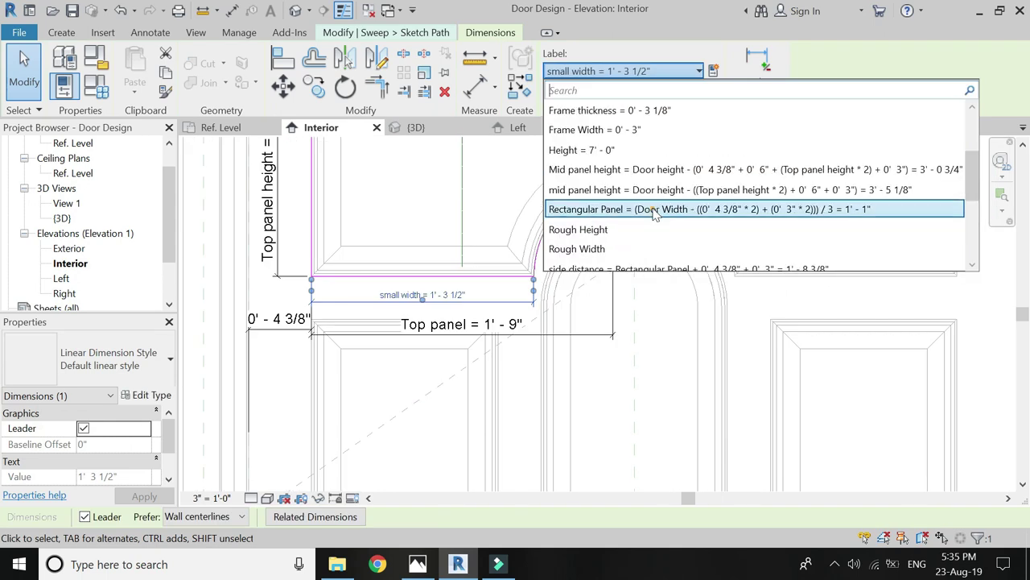
left_click(654, 209)
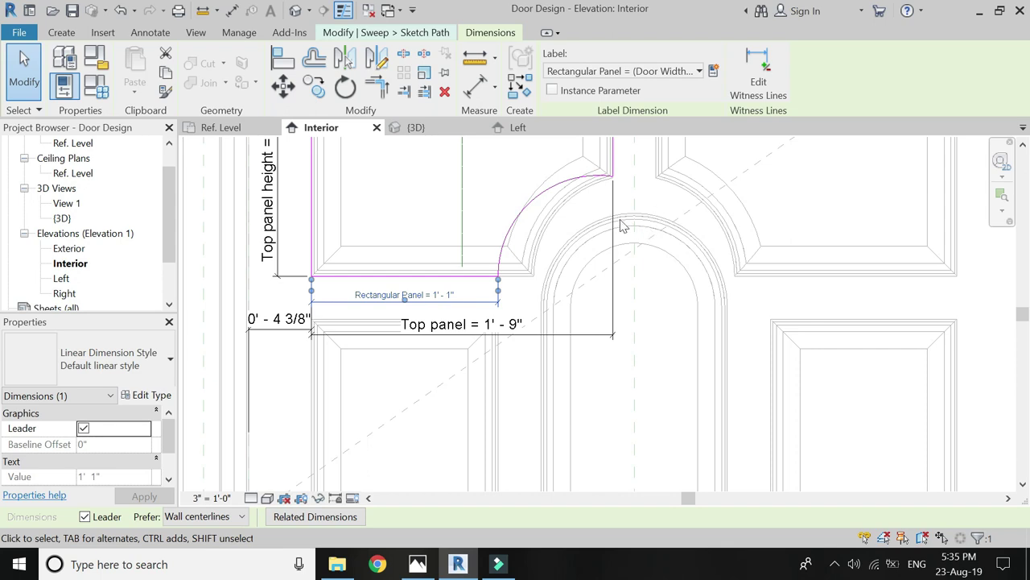
scroll(531, 374, "down", 1)
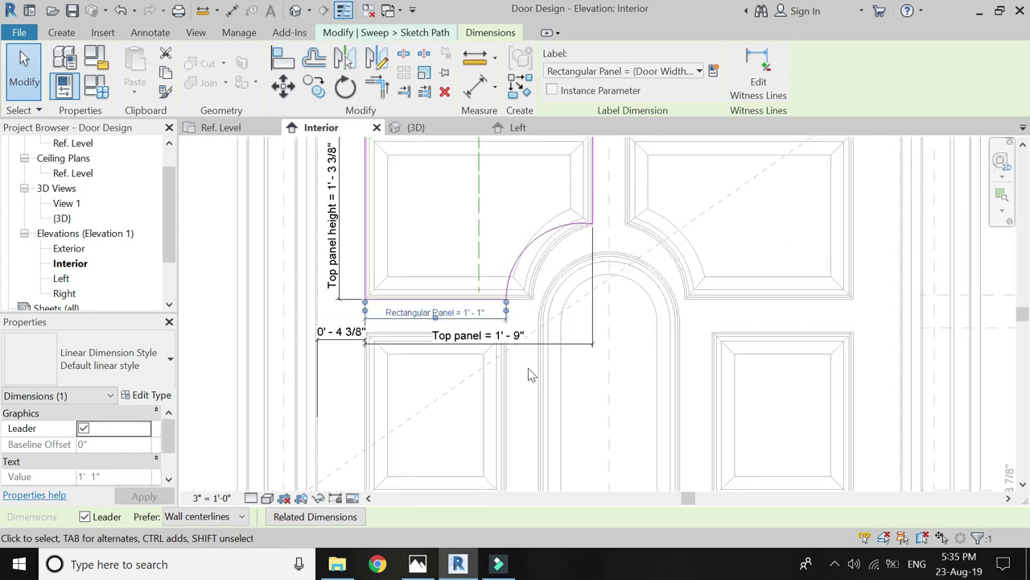
left_click(62, 33)
left_click(387, 32)
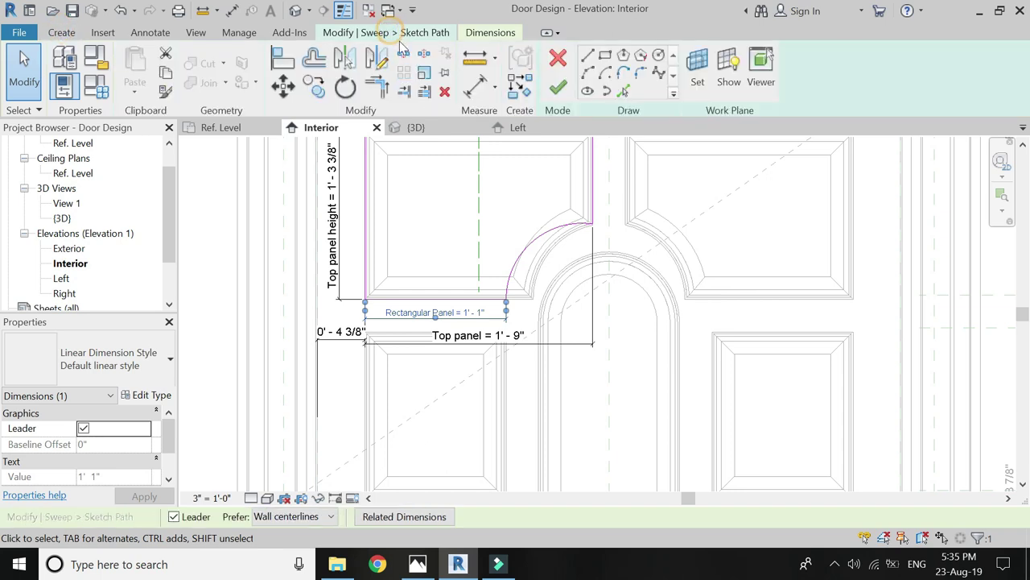
left_click(559, 91)
Step: Finish the top-left sweep and open the top-right panel sweep's path sketch
left_click(559, 91)
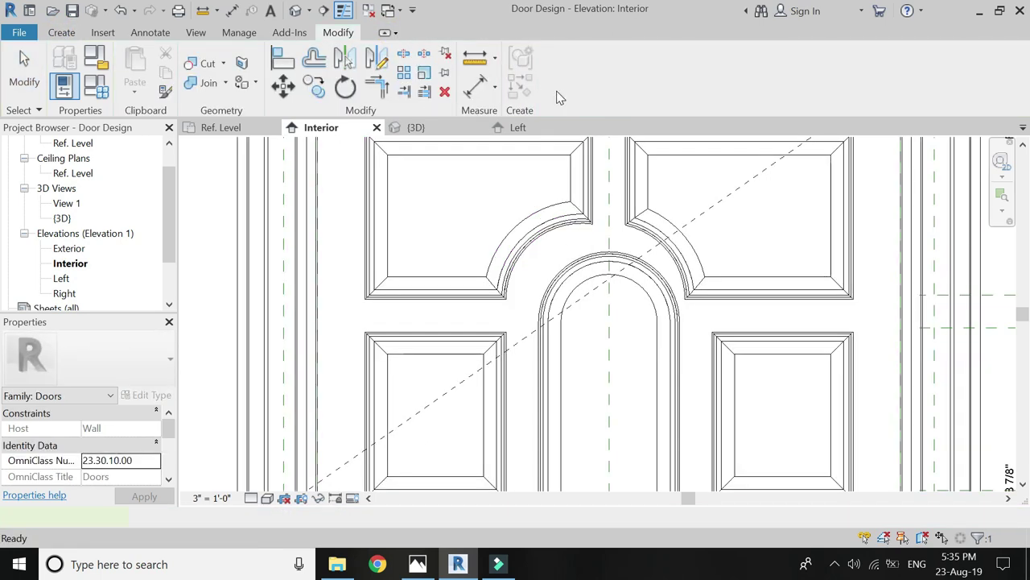
left_click(385, 318)
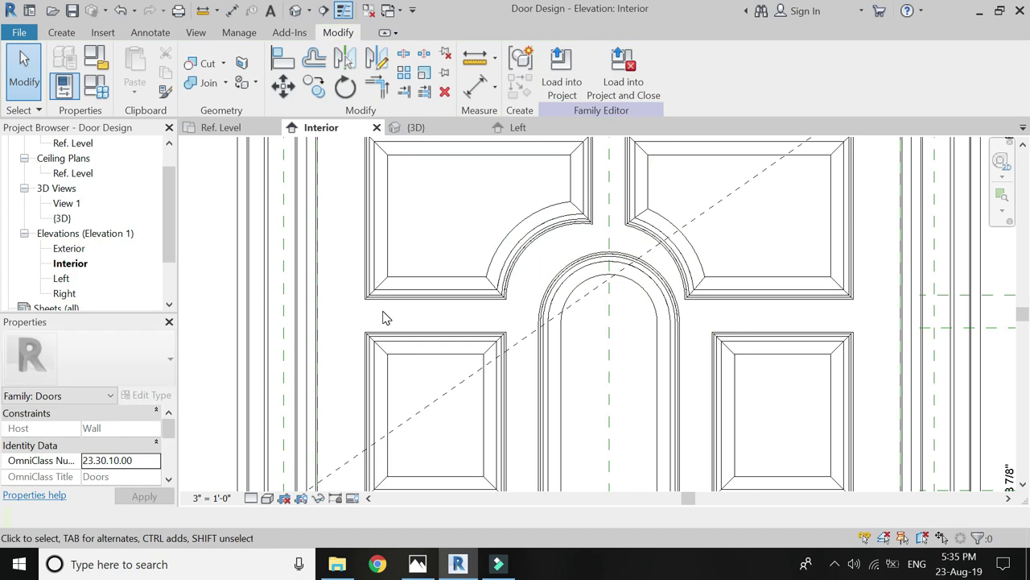
scroll(342, 337, "down", 1)
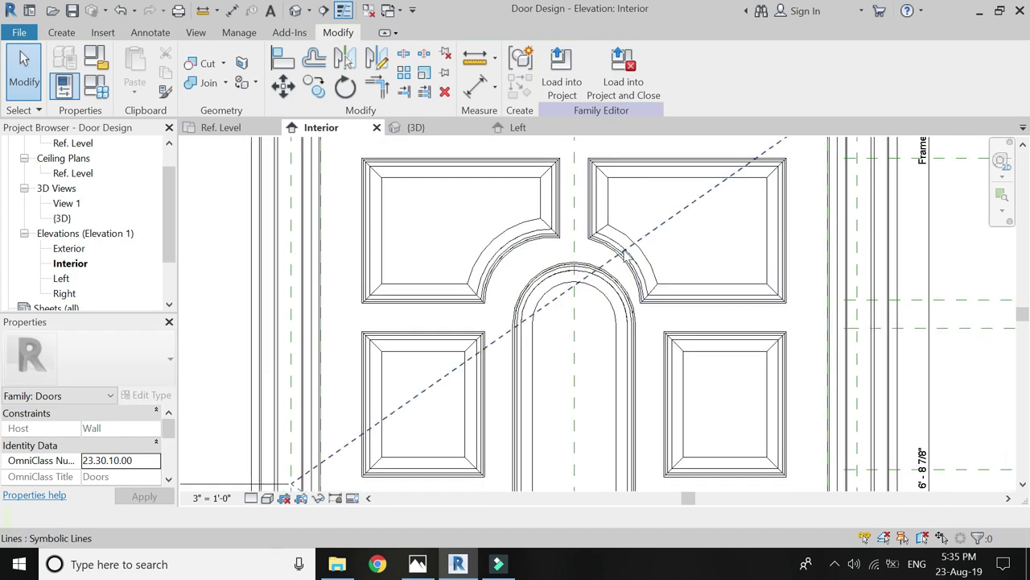
double_click(639, 274)
left_click(665, 304)
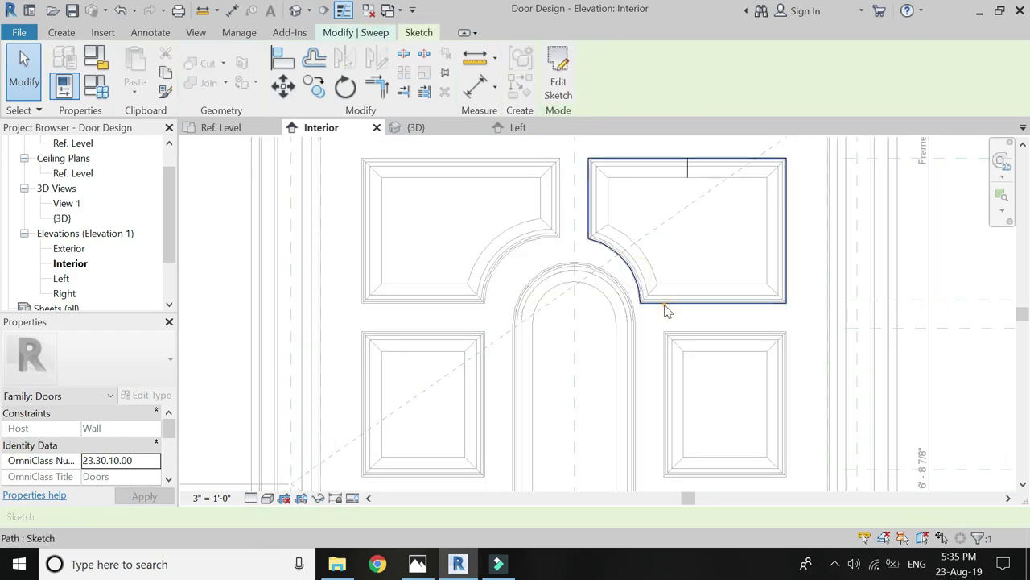
double_click(667, 299)
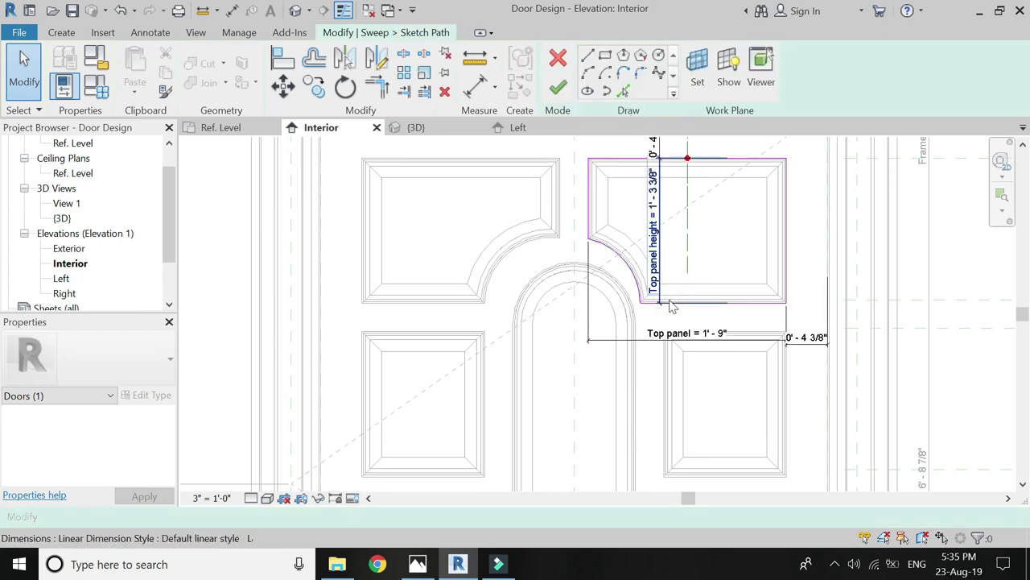
Step: Dimension the top-right path's bottom edge from arc end to corner, reading 1'-3 1/2"
left_click(480, 95)
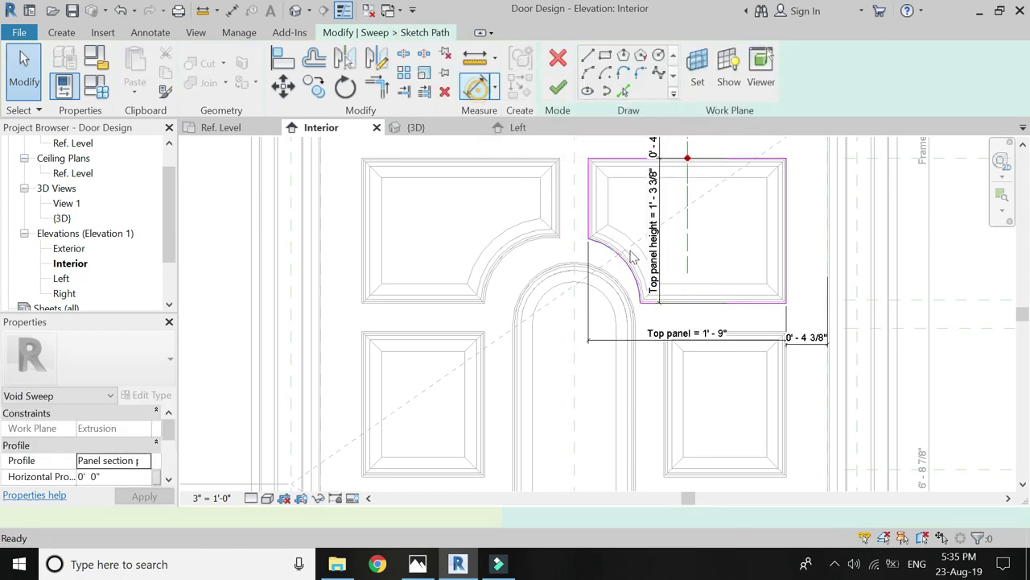
left_click(640, 303)
left_click(785, 304)
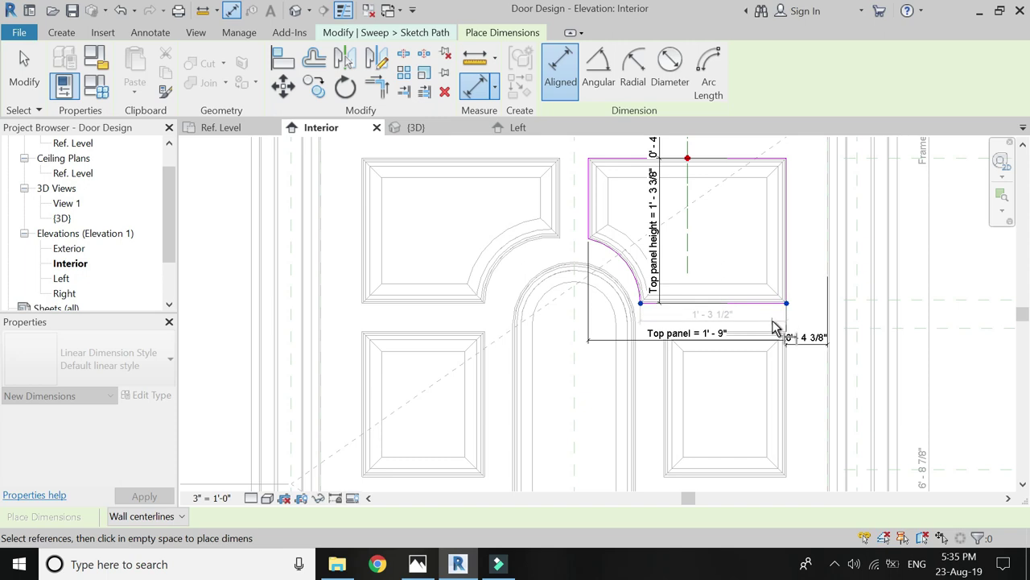
left_click(769, 320)
key("Escape")
key("Escape")
left_click(765, 329)
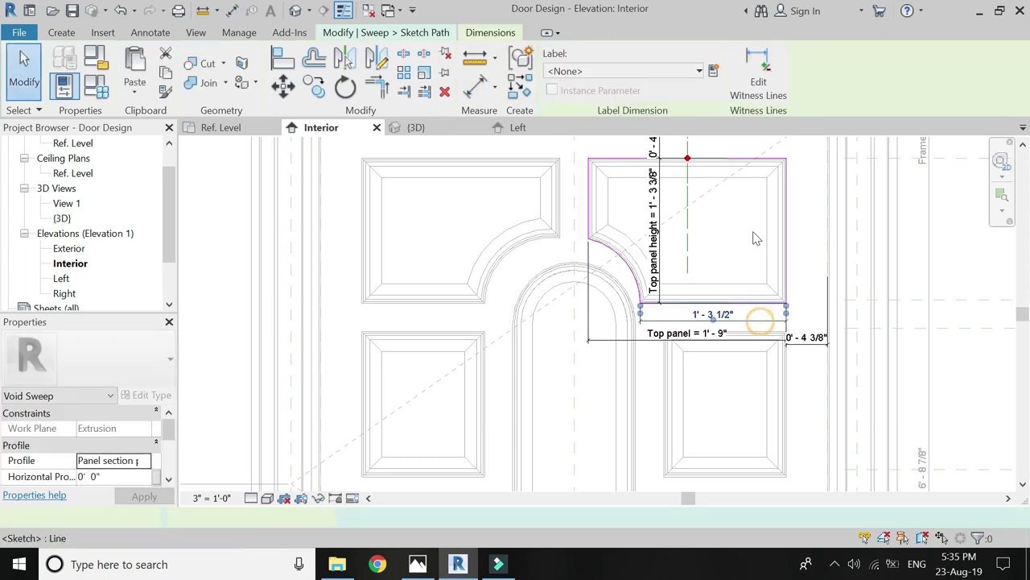
Step: Label the bottom-edge dimension Rectangular Panel and finish the path sketch
left_click(667, 71)
scroll(687, 171, "down", 1)
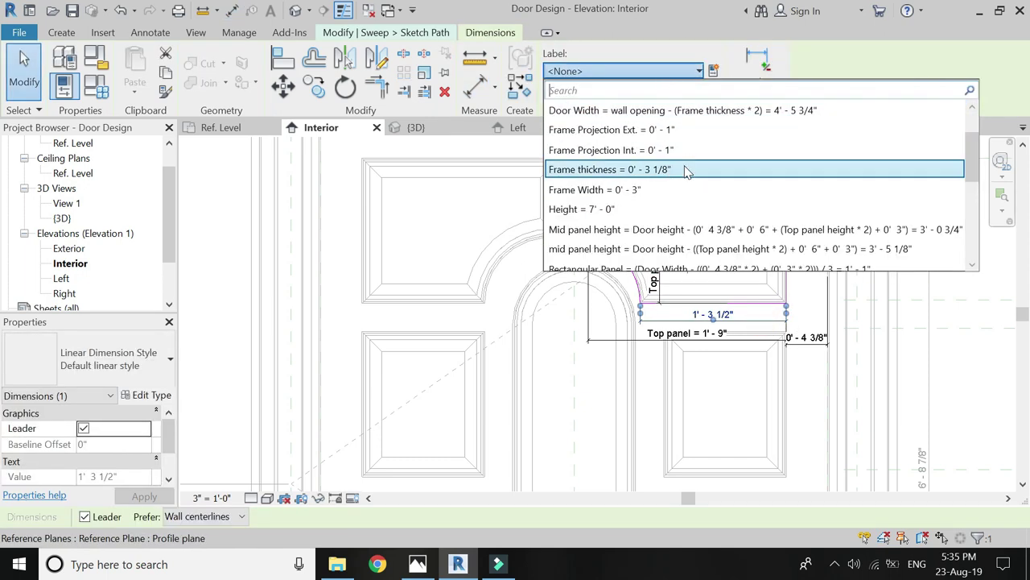
scroll(686, 171, "down", 1)
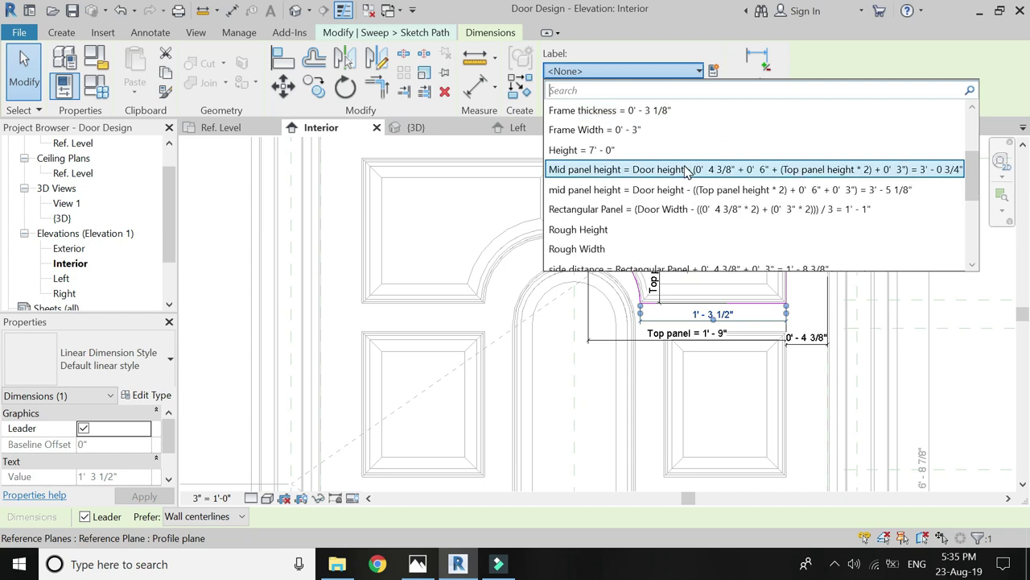
left_click(676, 210)
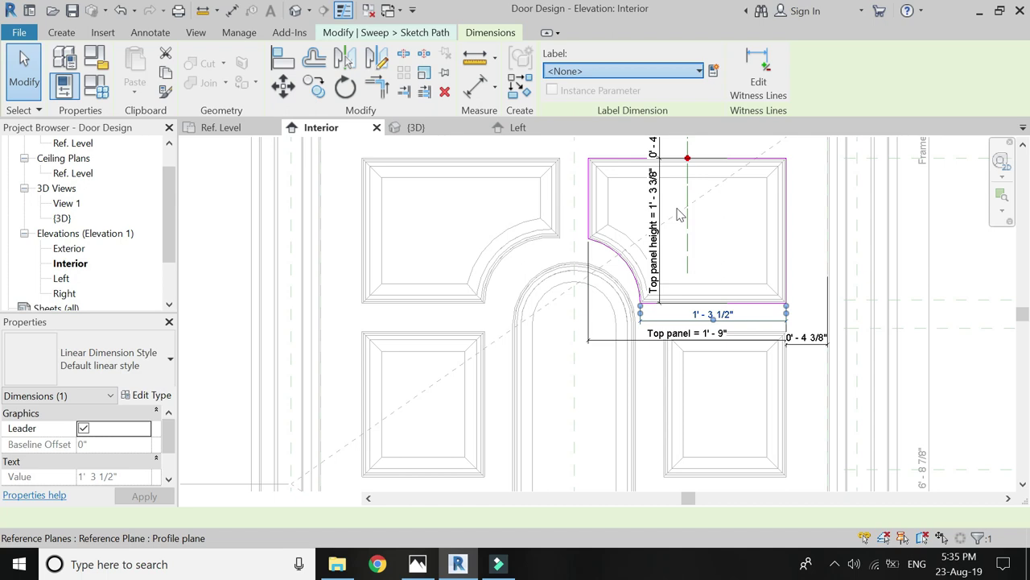
left_click(604, 256)
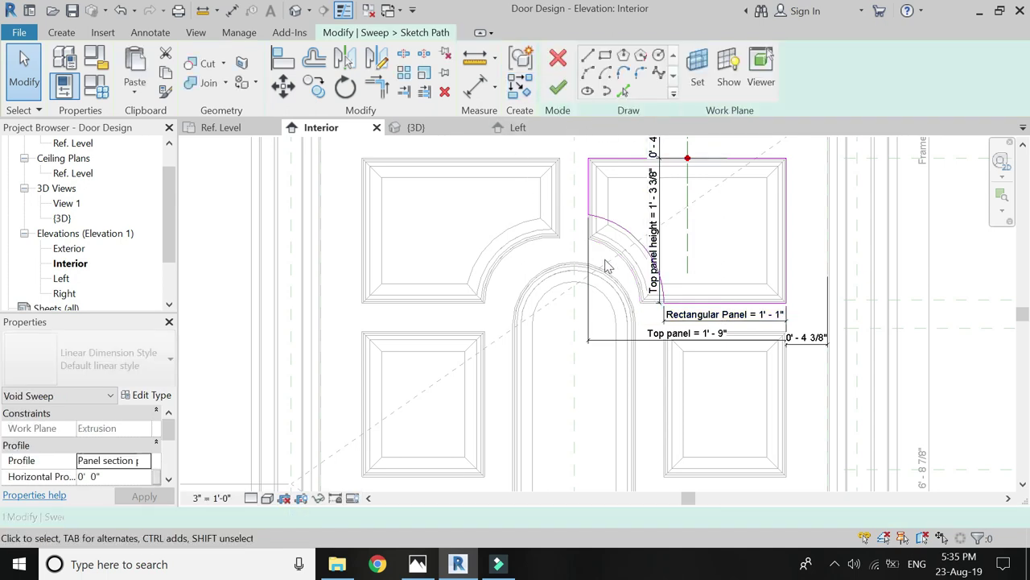
left_click(555, 89)
Step: Finish the void sweep and open the upper-left panel sweep's path sketch
left_click(555, 88)
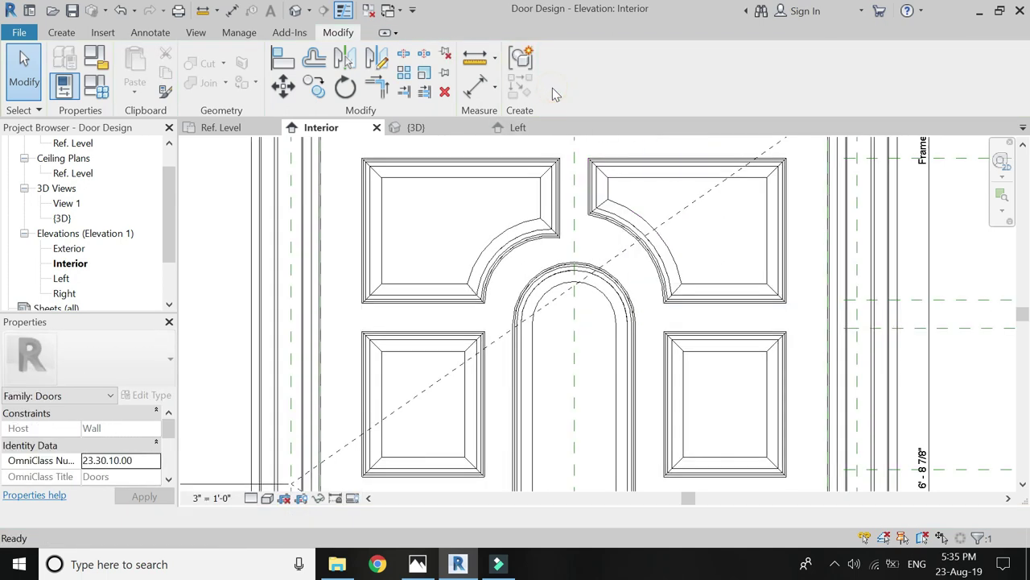
scroll(544, 258, "up", 2)
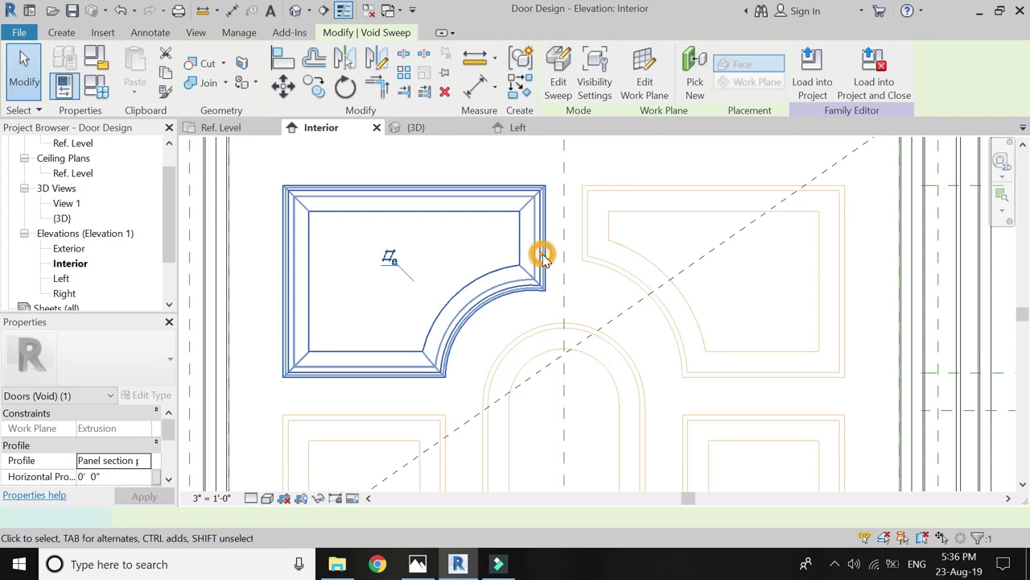
double_click(546, 256)
double_click(547, 246)
Step: Add aligned dimensions for the short right edge (0'-8 7/16") and top offset (0'-4 3/8")
key("d")
key("i")
left_click(545, 186)
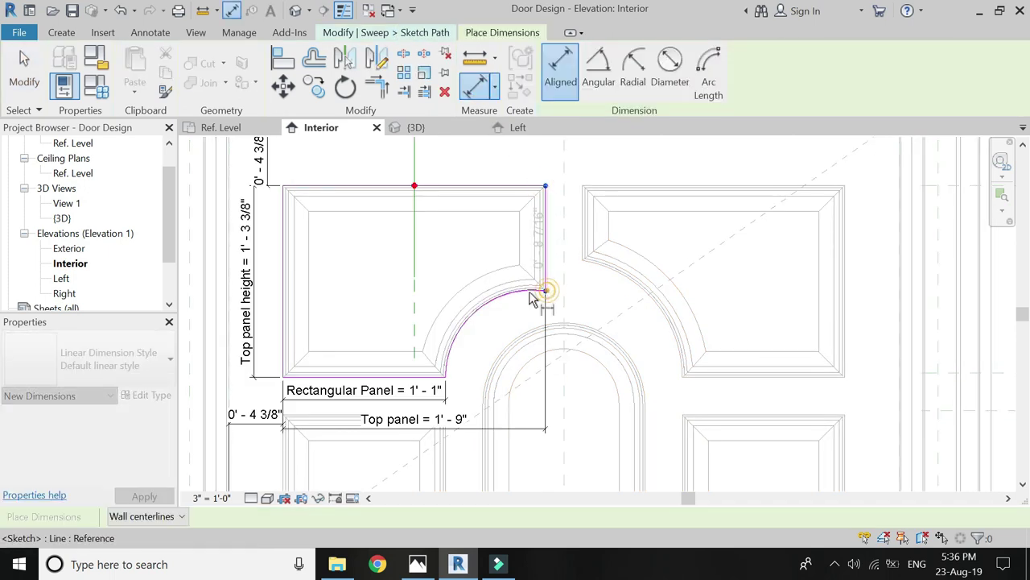
left_click(545, 291)
left_click(501, 256)
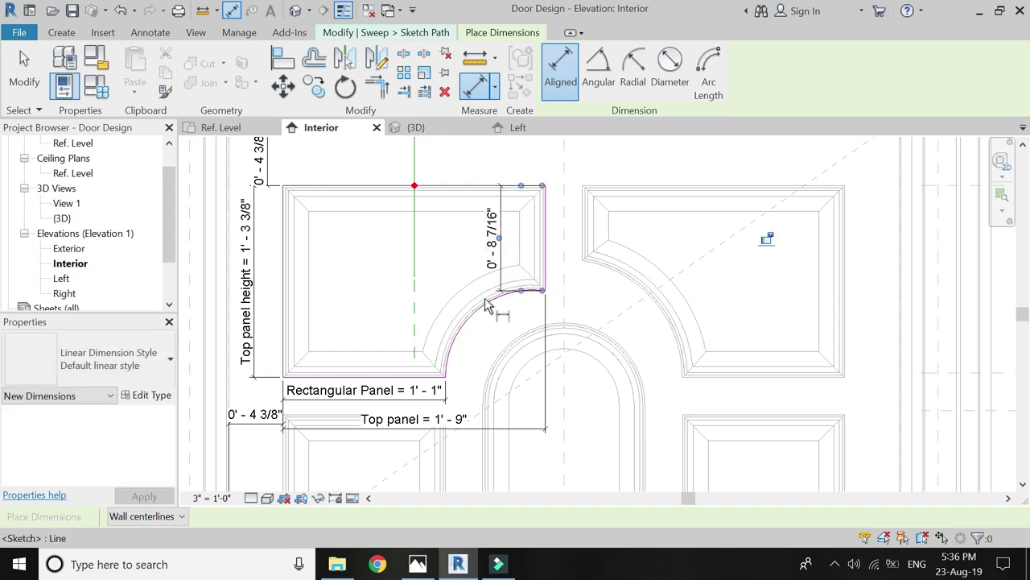
scroll(500, 232, "down", 2)
scroll(498, 234, "up", 1)
scroll(495, 217, "up", 2)
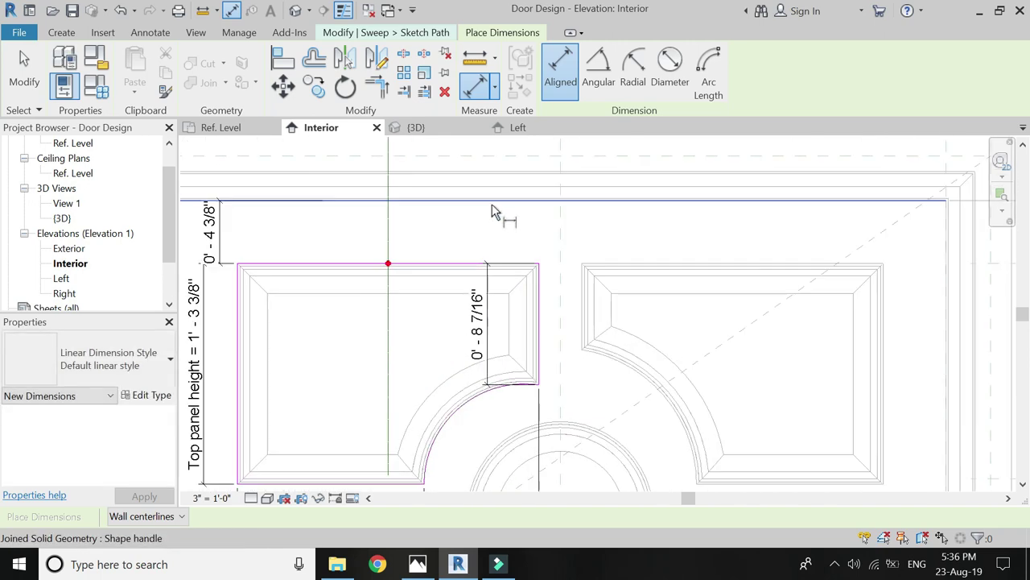
left_click(539, 265)
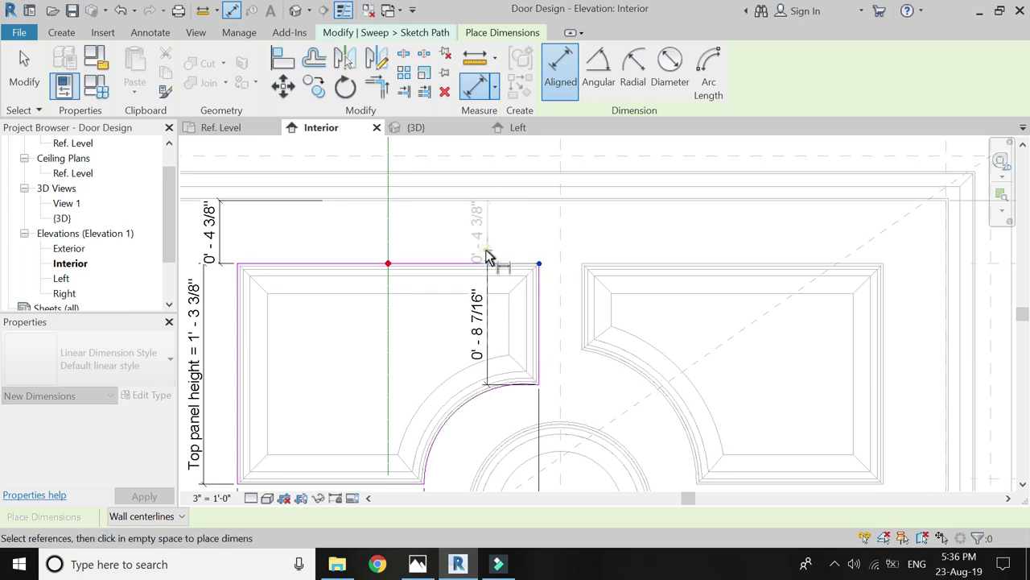
left_click(484, 256)
key("Escape")
Step: Label the right-edge dimension with a new parameter named small lenght
left_click(478, 225)
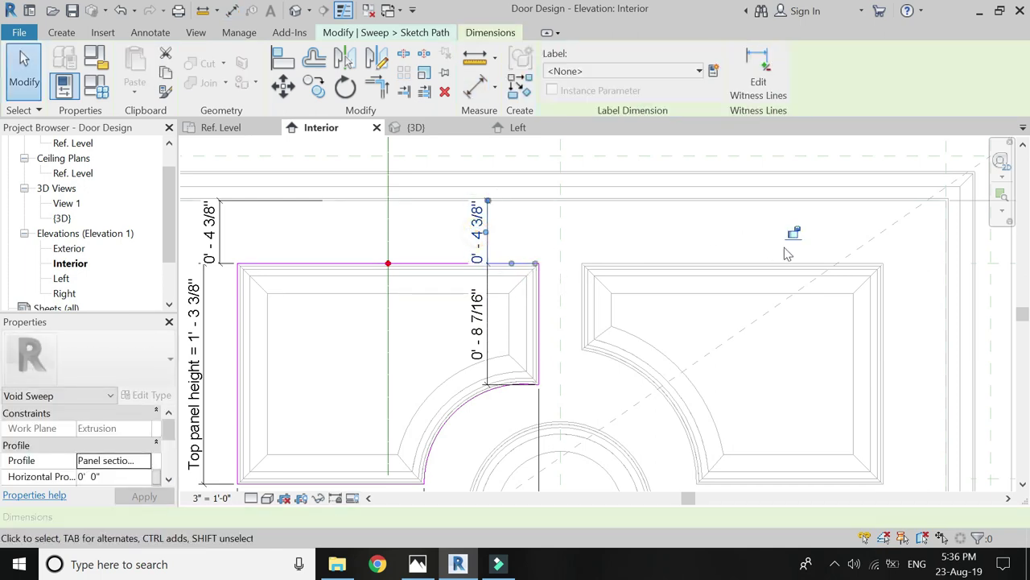
scroll(483, 222, "down", 2)
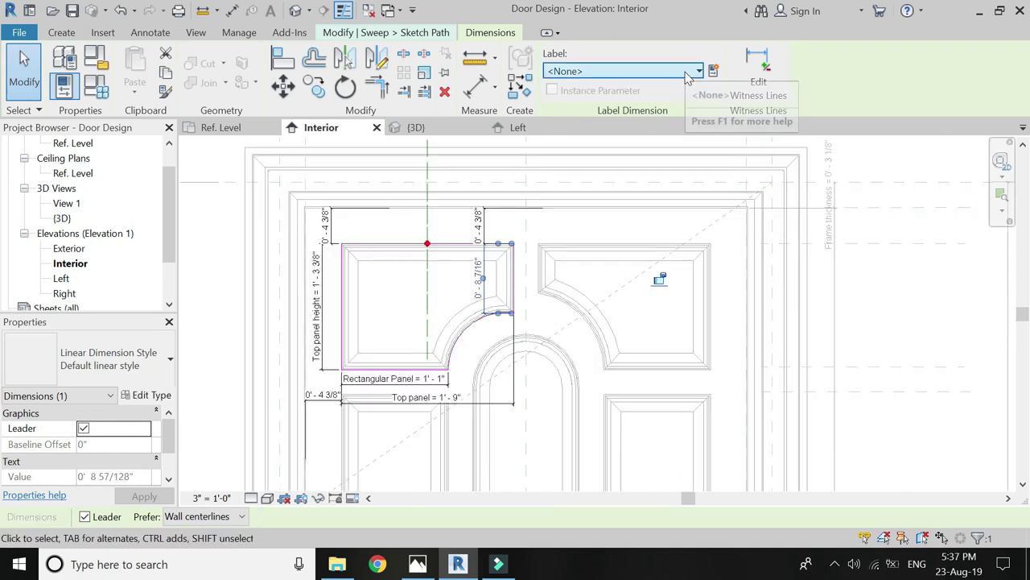
left_click(684, 71)
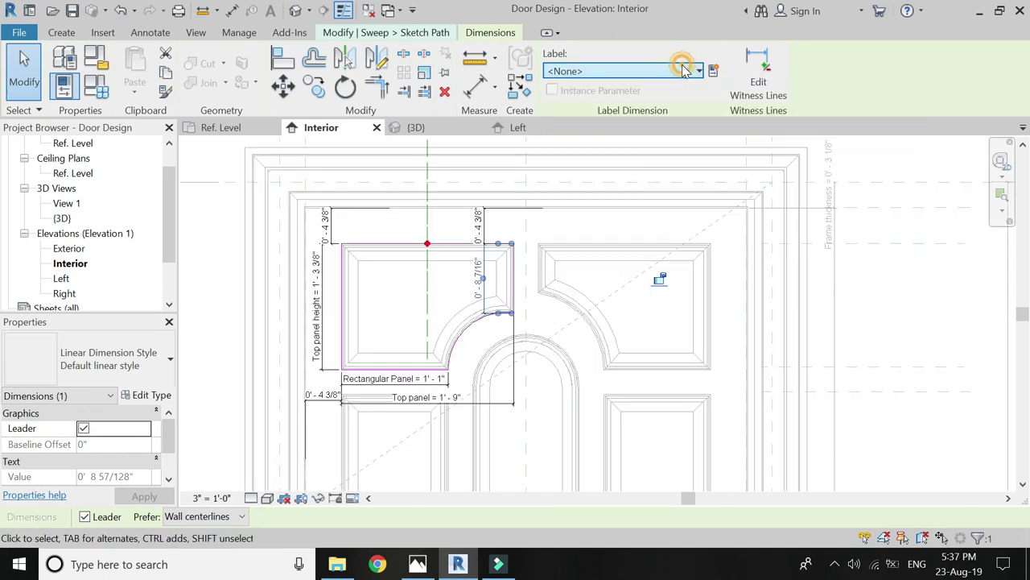
left_click(714, 71)
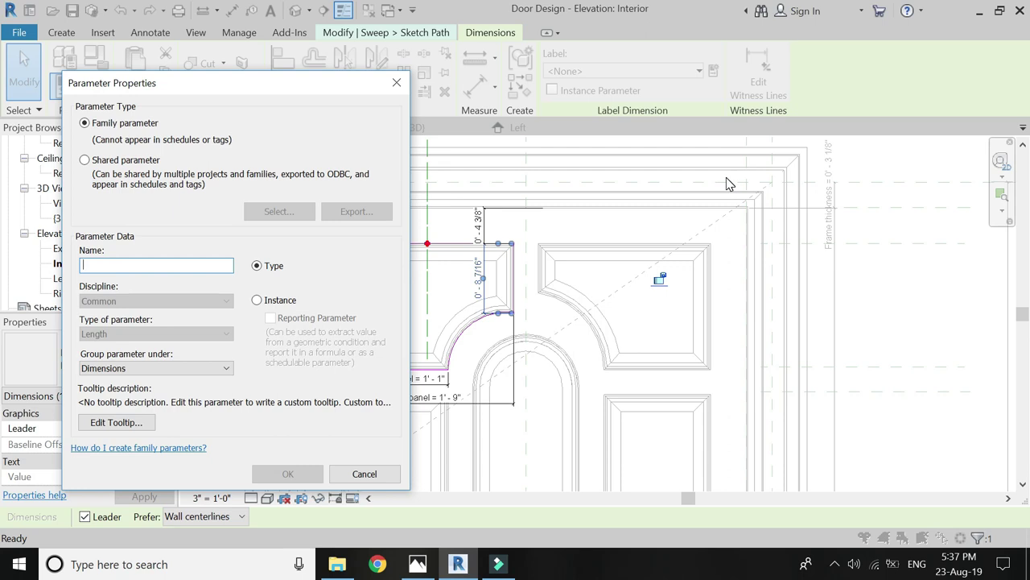
type("small lenght")
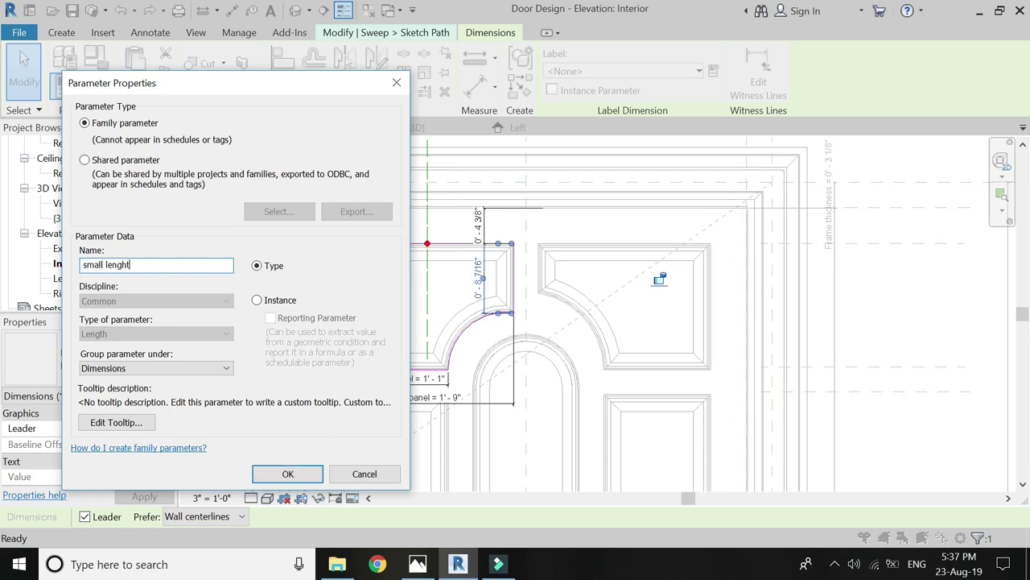
key("Return")
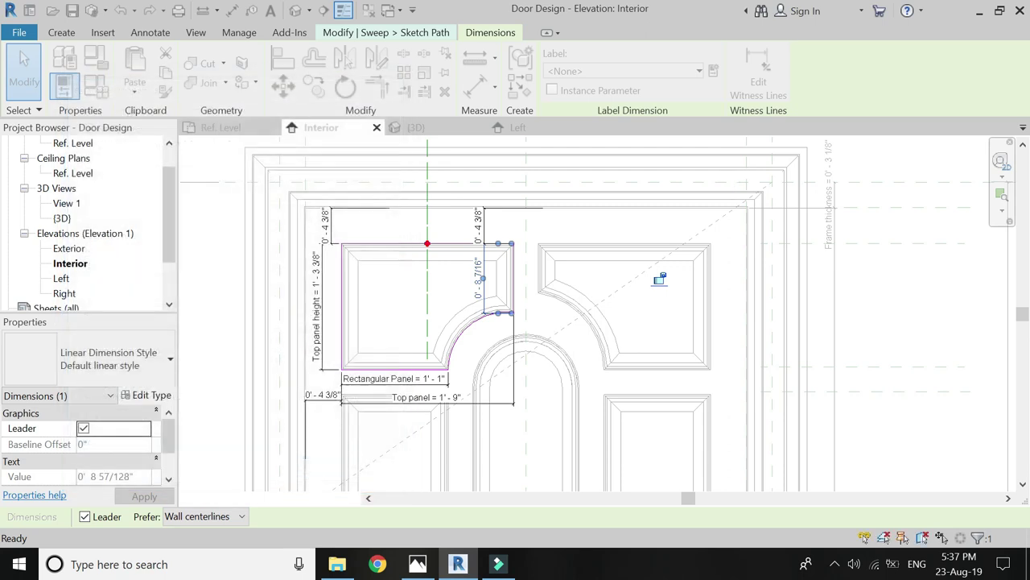
Step: In Family Types, start the small lenght formula with Door height
left_click(96, 86)
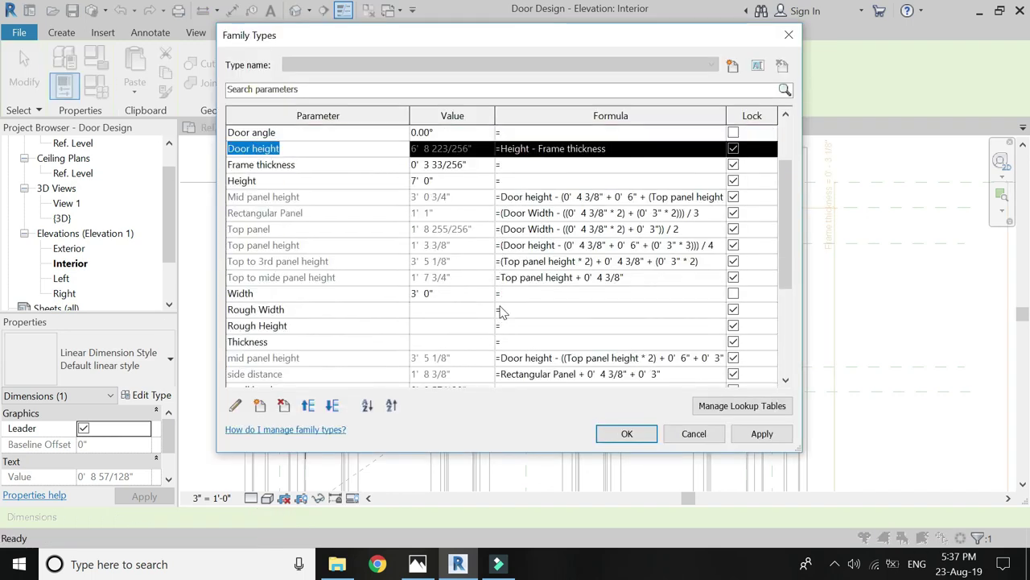
scroll(499, 318, "down", 1)
scroll(499, 322, "down", 1)
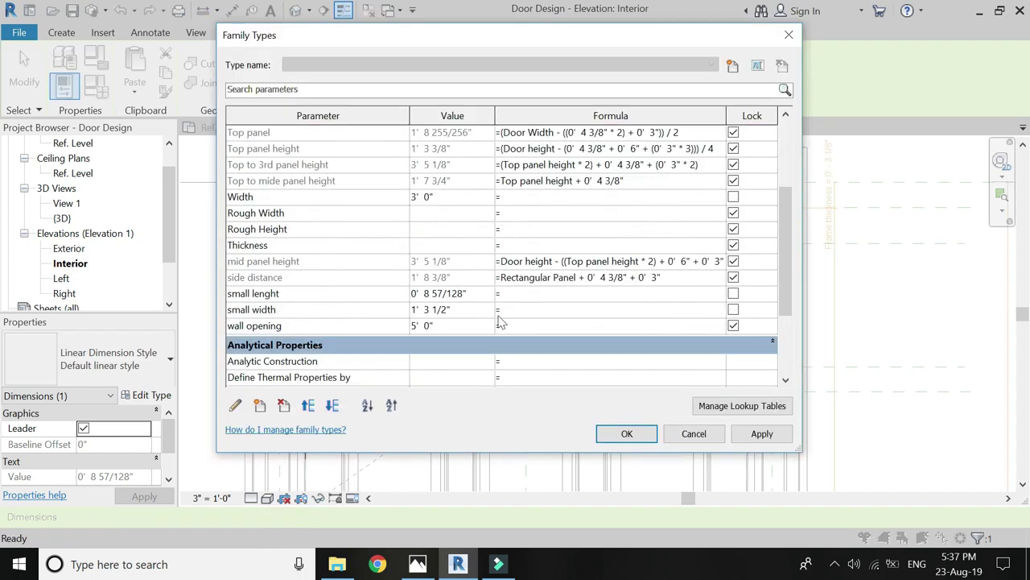
left_click(513, 293)
type("Door height-(4.375''+6''+(3''*2)+mid panel height")
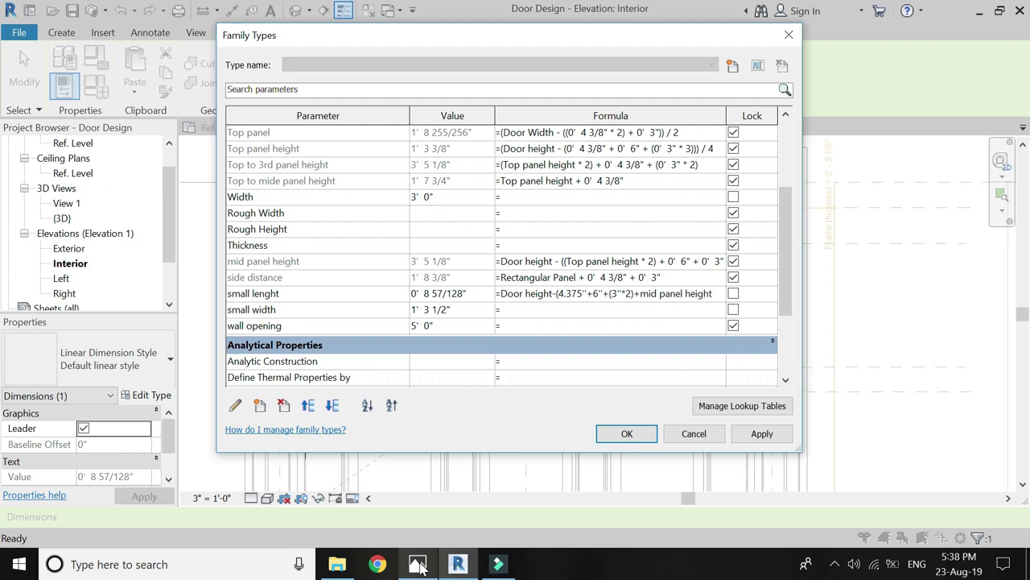
key("Return")
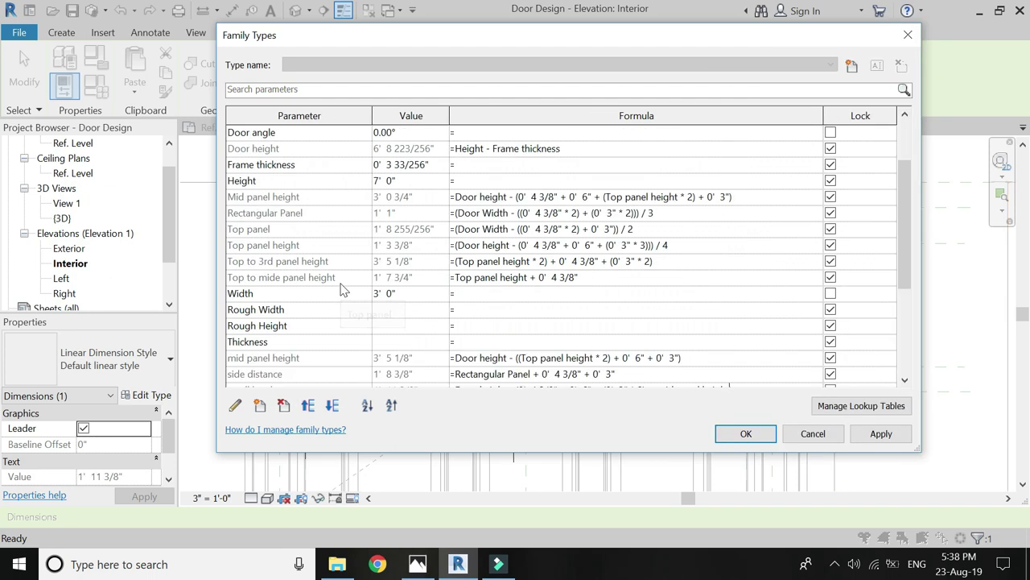
Step: Add Top panel height to the small lenght formula, giving 0' 8", and apply
left_click(310, 213)
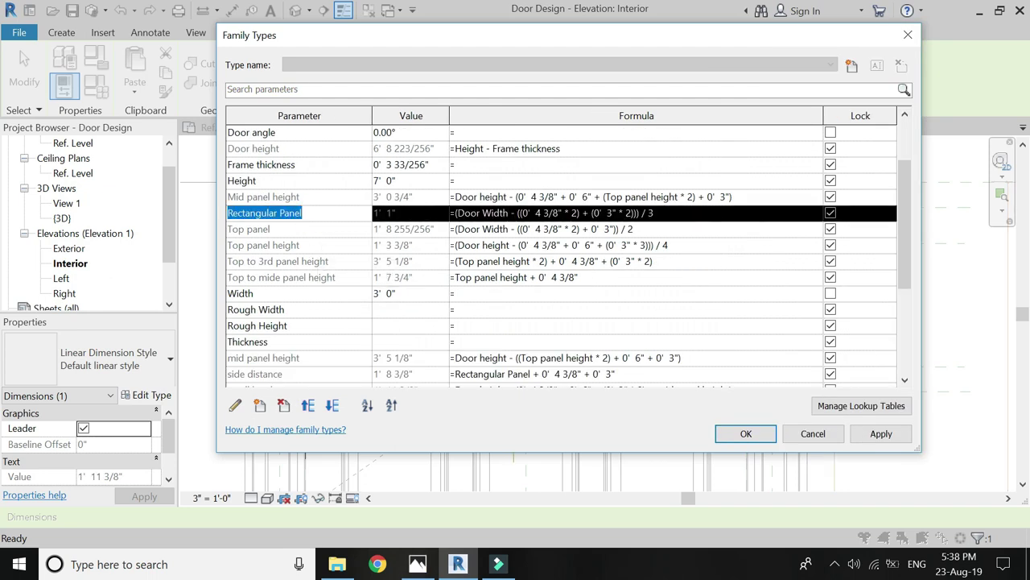
scroll(598, 338, "down", 2)
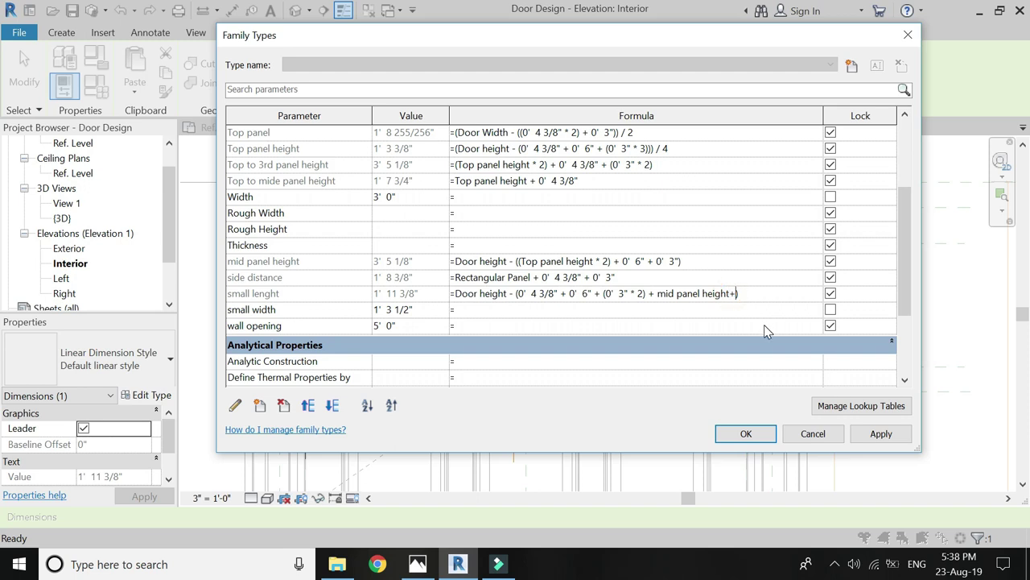
type("+Rectangular Panel")
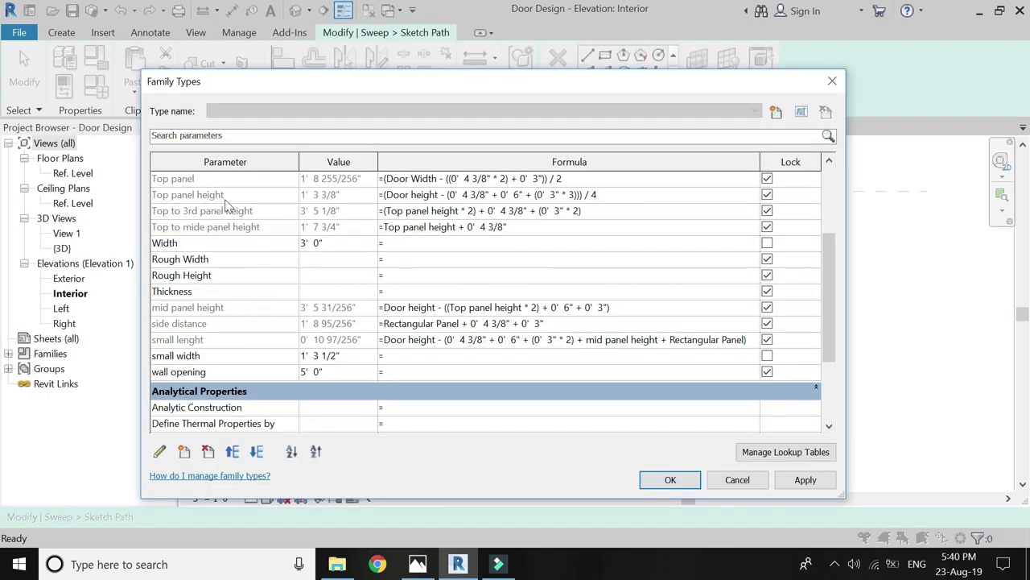
left_click(229, 194)
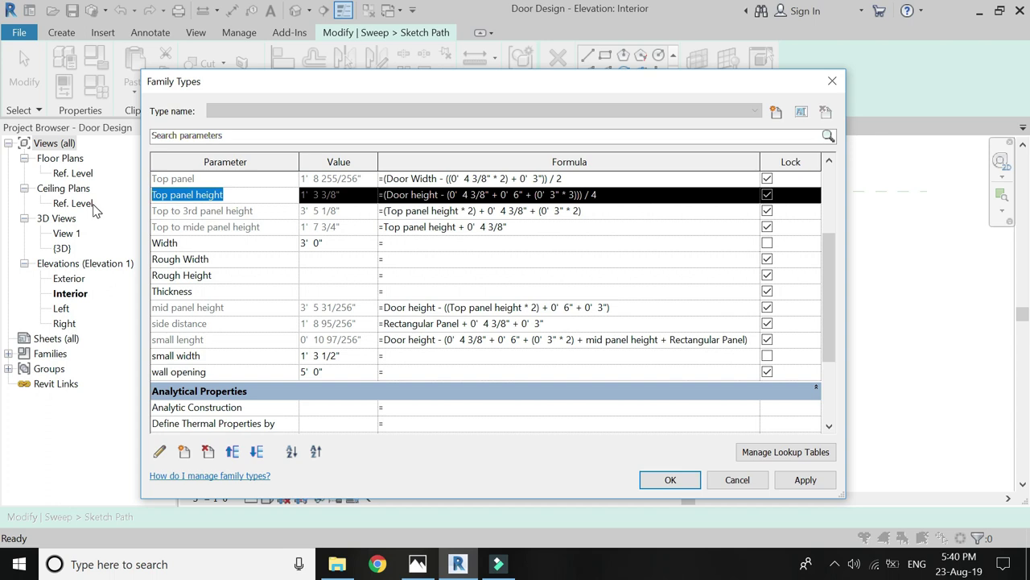
left_click_drag(670, 338, 717, 339)
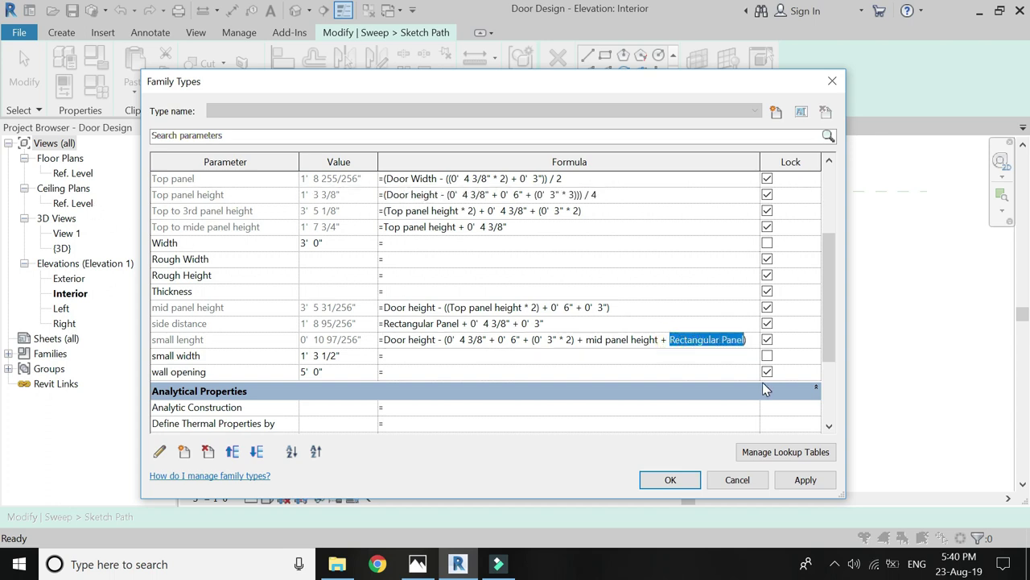
type("Top panel height")
left_click(686, 480)
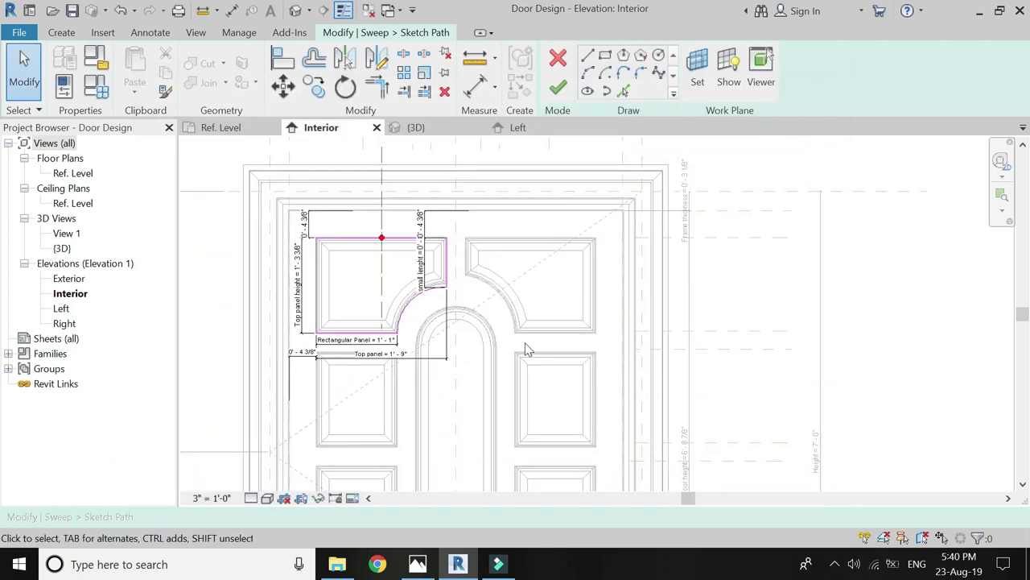
Step: Finish the current sweep and open the upper-right panel sweep's path sketch
left_click(559, 90)
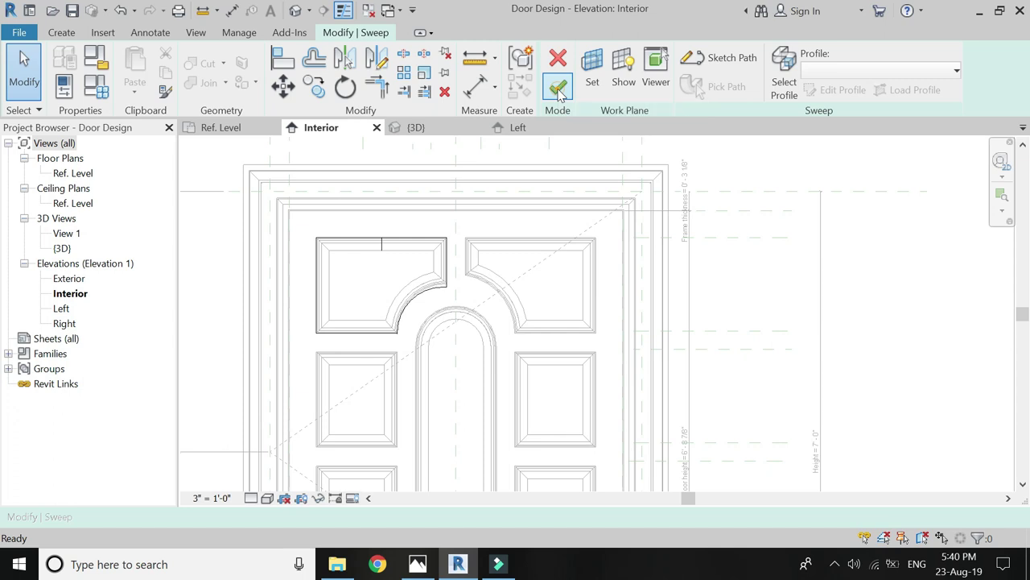
left_click(559, 90)
scroll(451, 322, "up", 2)
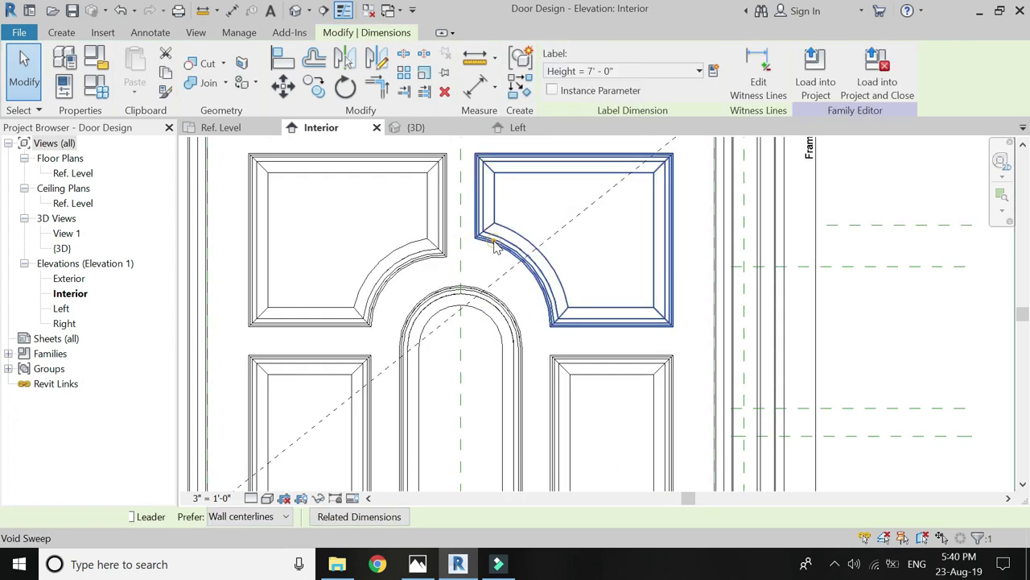
double_click(495, 245)
left_click(529, 272)
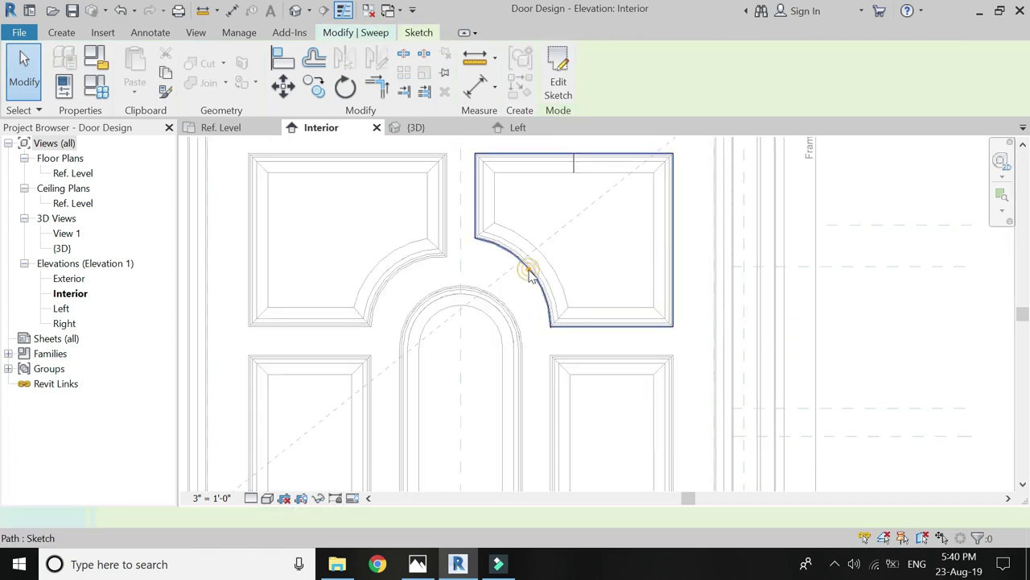
left_click(558, 80)
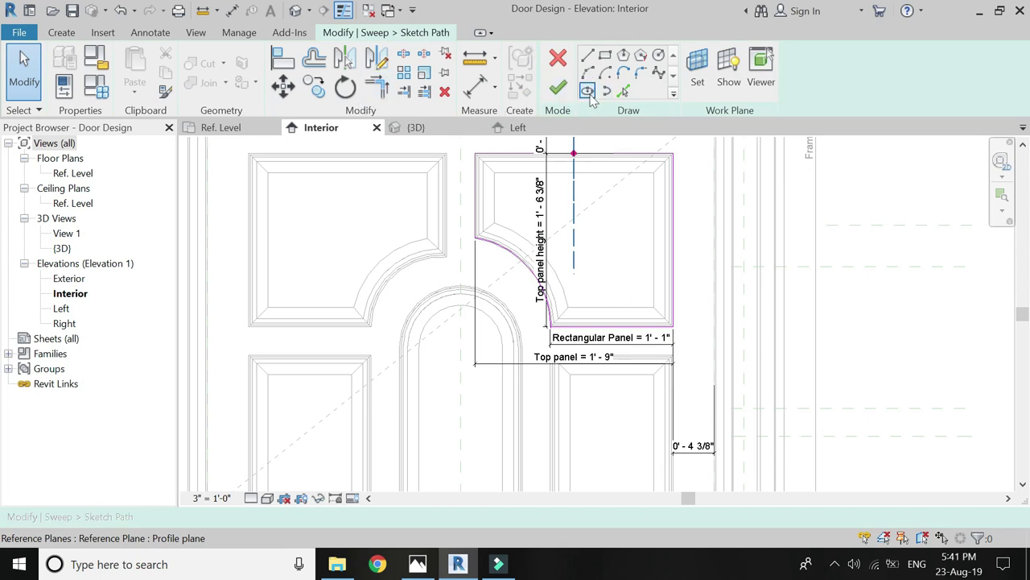
Step: Dimension the path's straight left edge up to the arc, reading 0' - 9"
left_click(475, 85)
left_click(483, 238)
left_click(477, 153)
left_click(506, 197)
key("Escape")
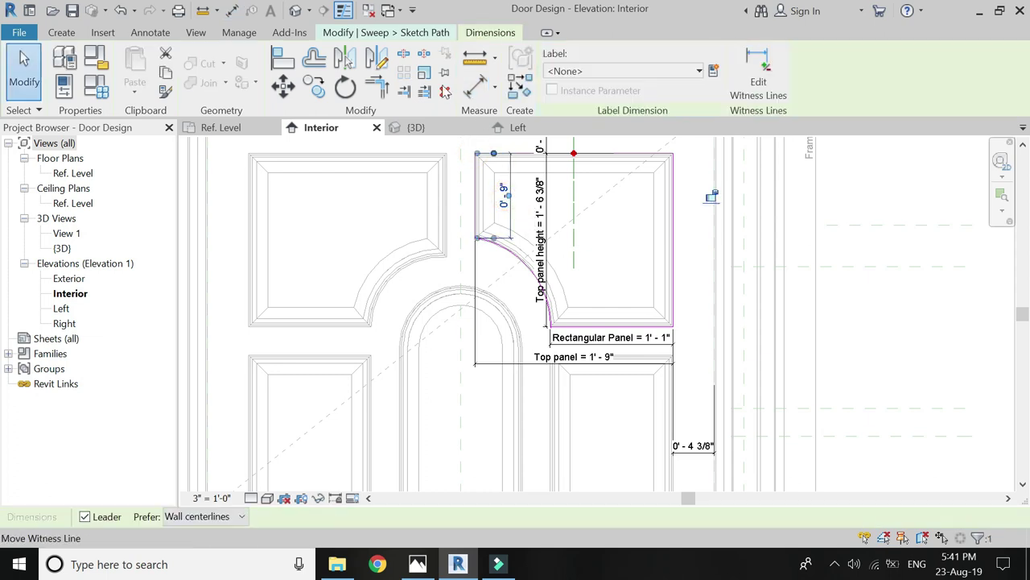
left_click(475, 85)
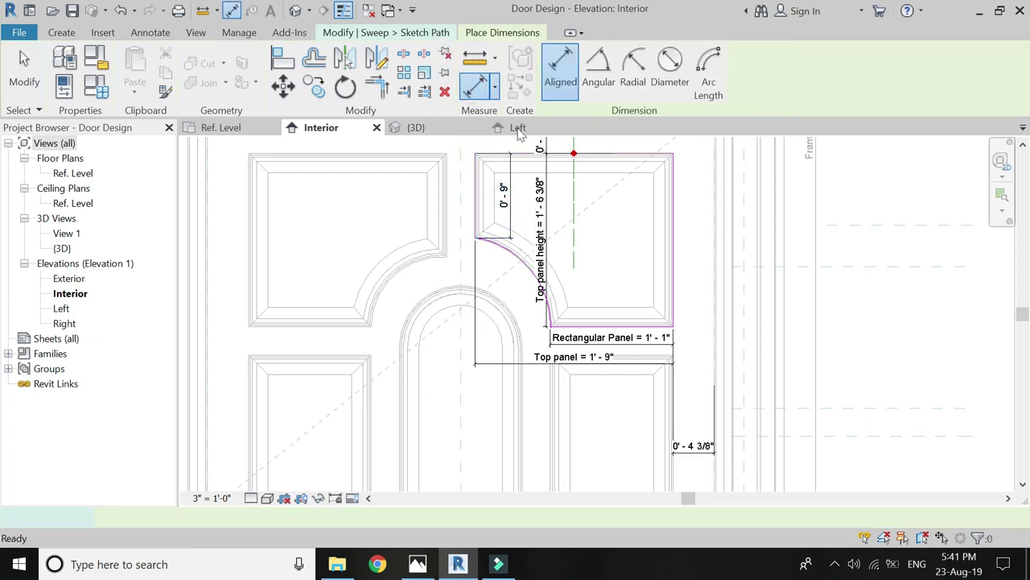
key("Escape")
Step: Label the left-edge dimension small lenght, updating it to 0' - 11"
left_click(508, 187)
left_click(620, 71)
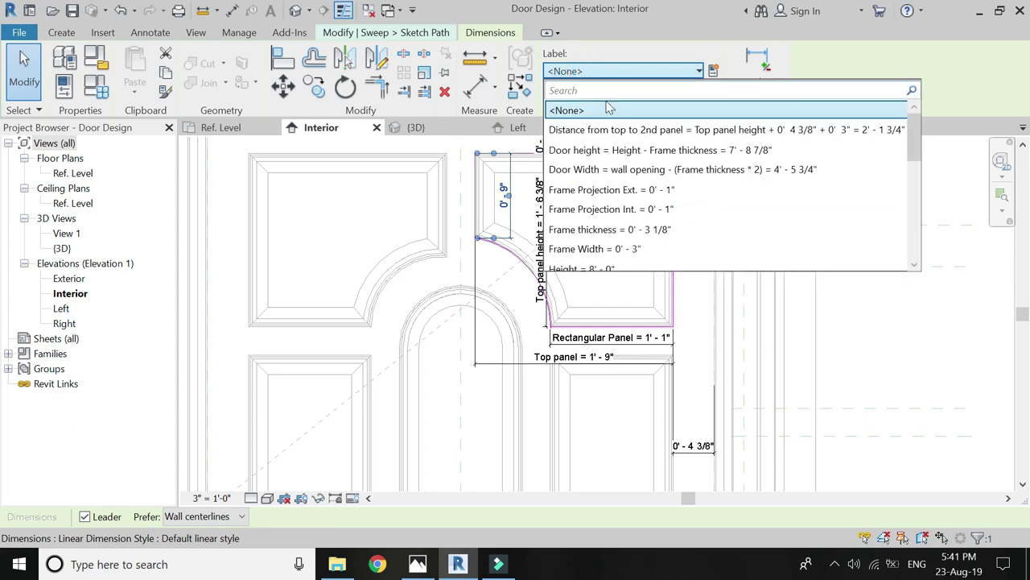
scroll(653, 184, "down", 1)
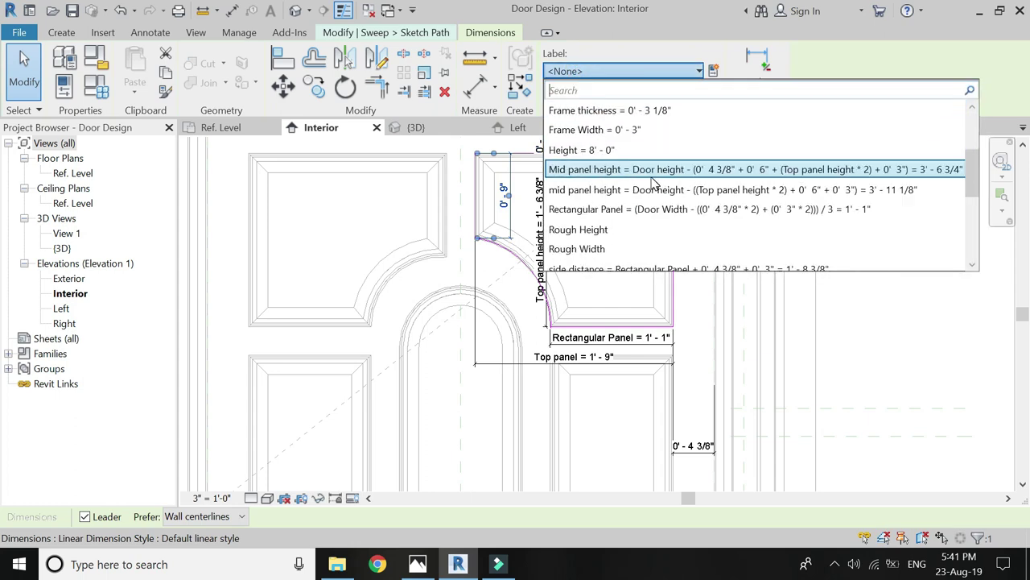
scroll(654, 183, "down", 1)
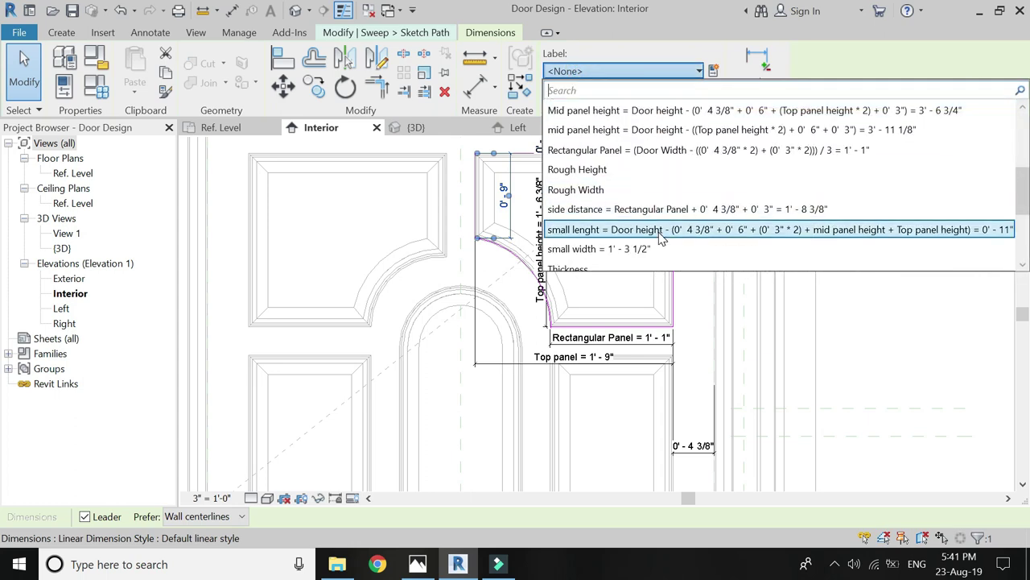
left_click(659, 232)
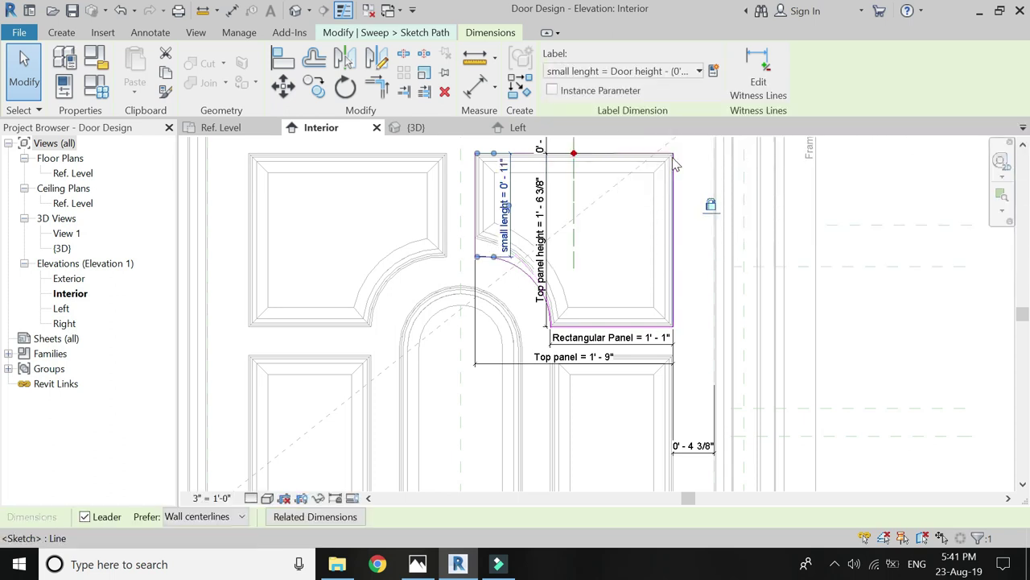
key("Escape")
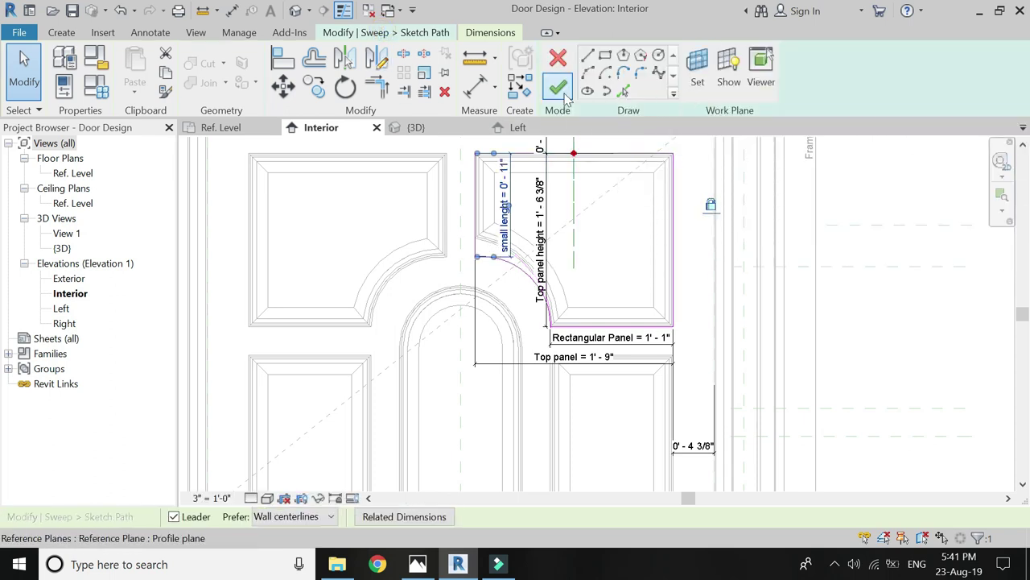
Step: Finish the panel sweep and flex wall opening to 4' 0"
left_click(557, 87)
left_click(558, 86)
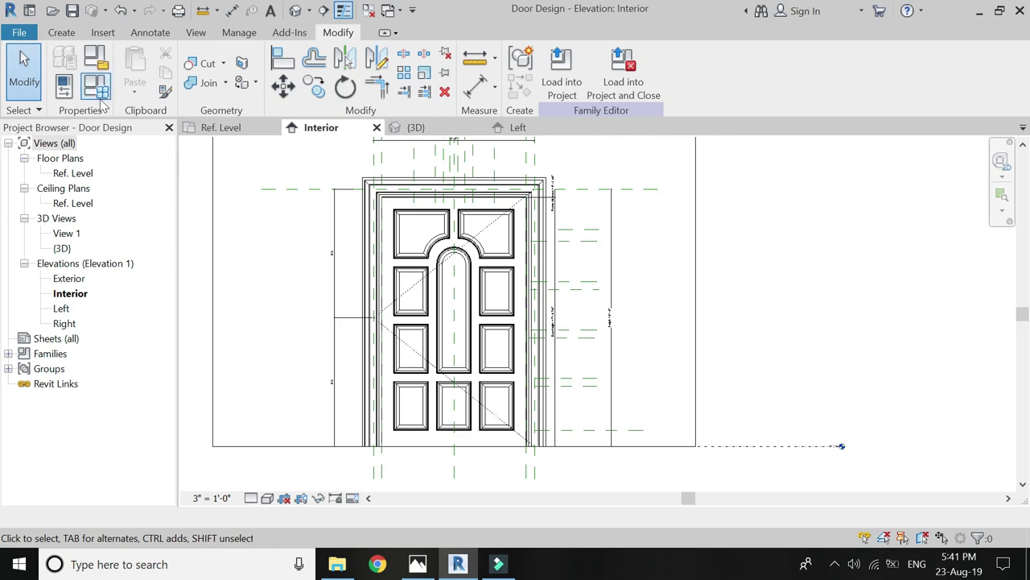
left_click(95, 87)
left_click(694, 251)
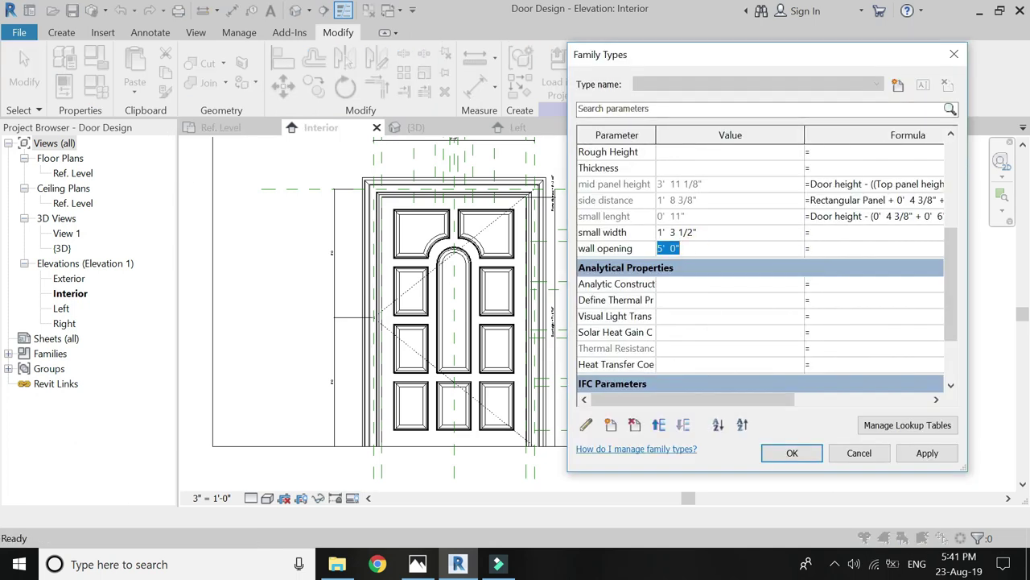
key("Tab")
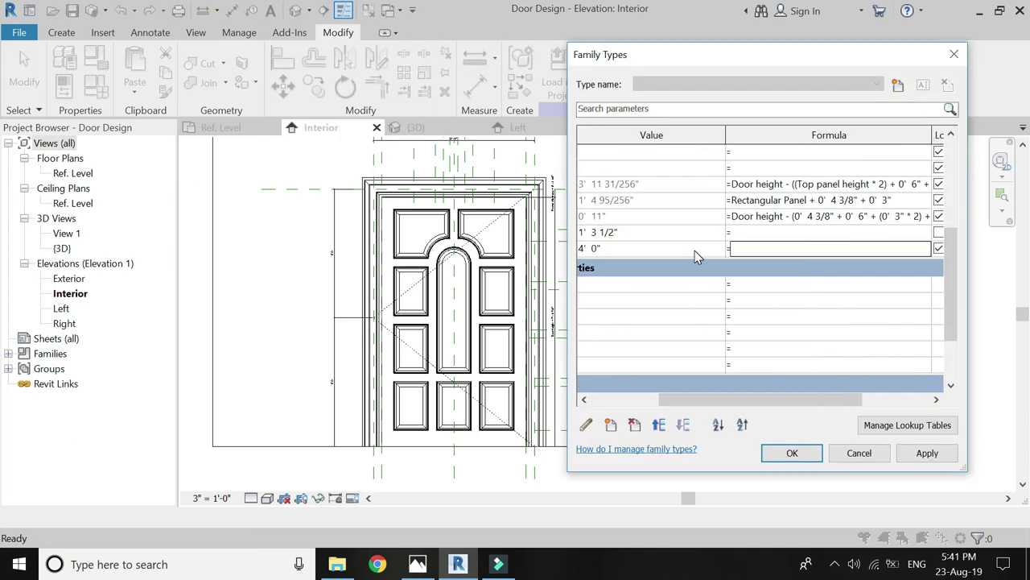
left_click(926, 454)
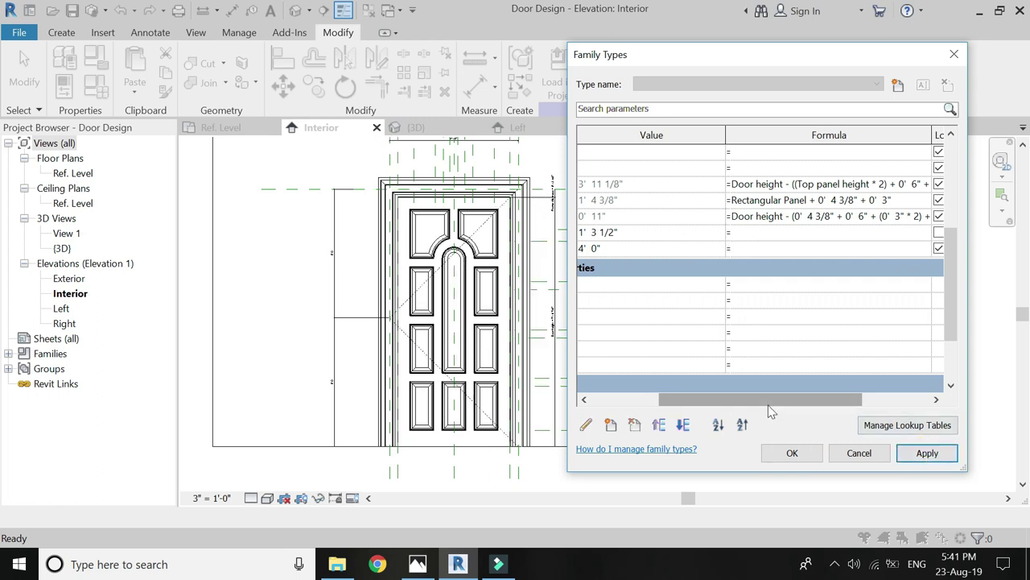
Step: Flex wall opening to 3' 0", then leave it at 3' 9" and close Family Types
left_click_drag(764, 399, 684, 399)
left_click(690, 251)
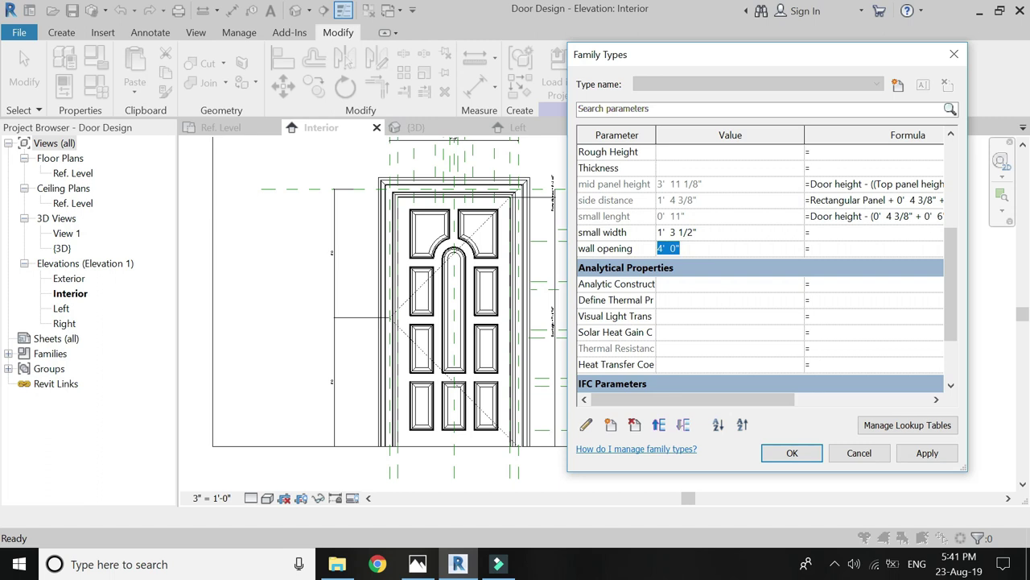
type("3")
key("Tab")
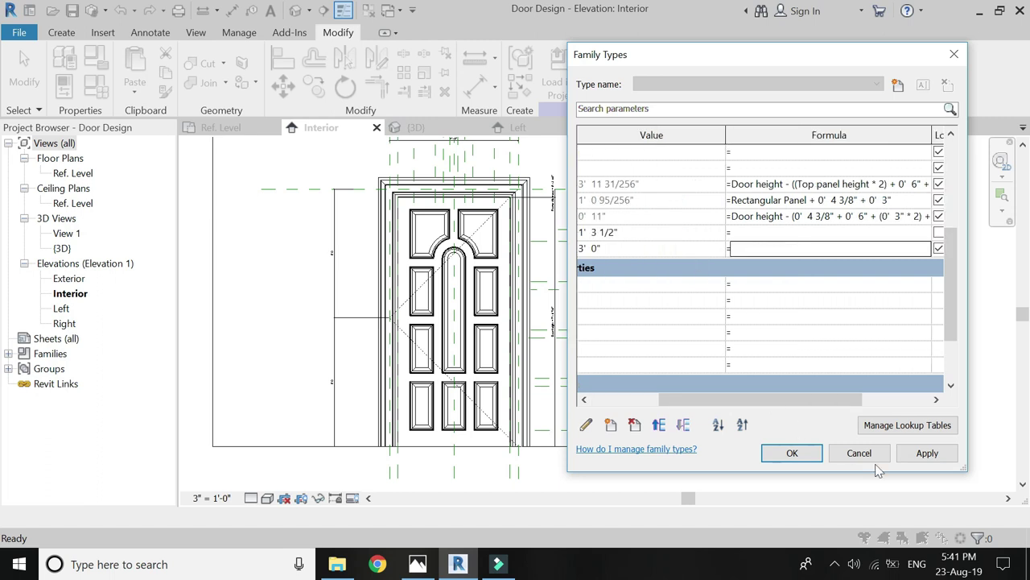
left_click(926, 453)
left_click(706, 296)
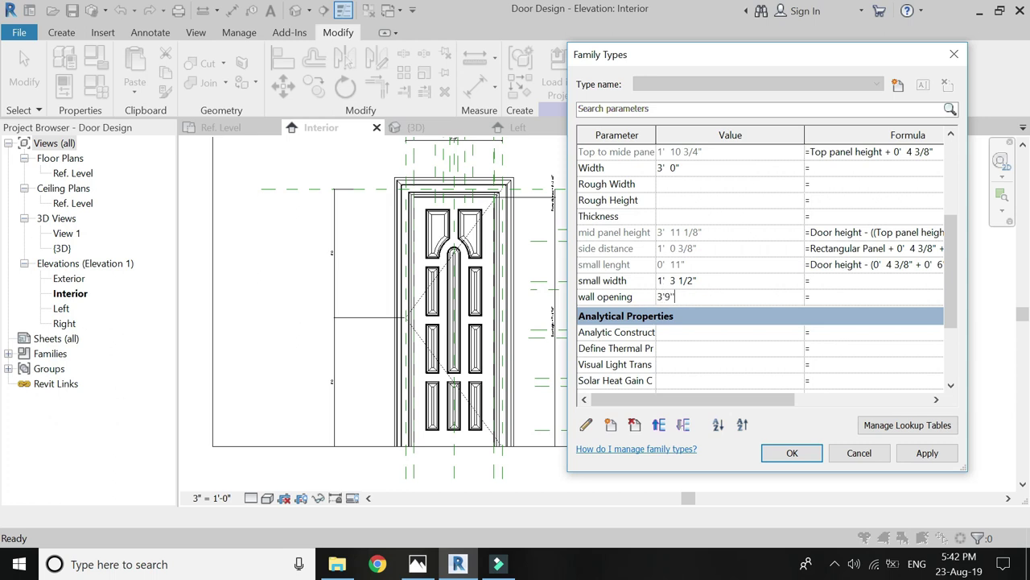
key("Tab")
left_click(781, 454)
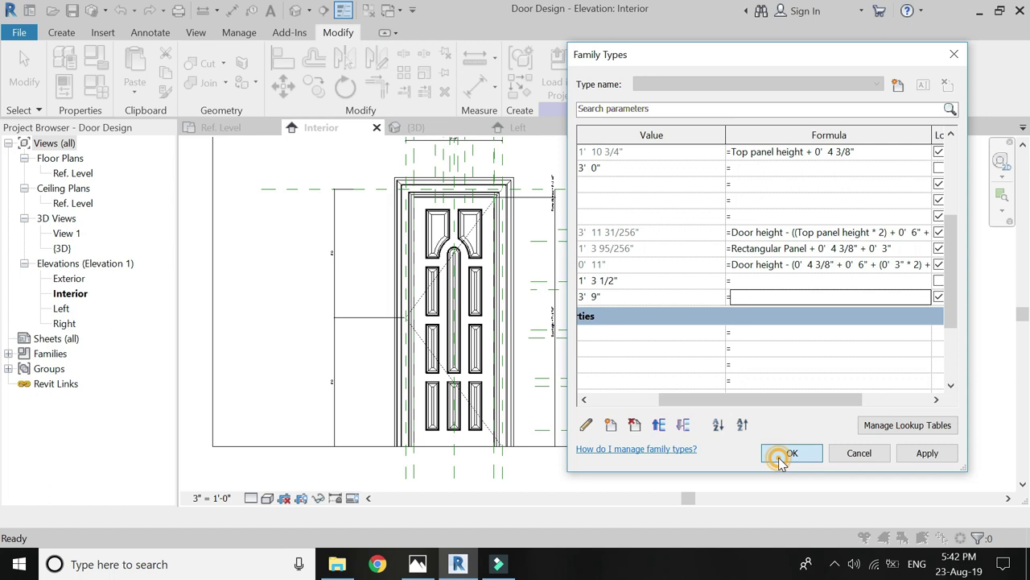
scroll(596, 322, "up", 3)
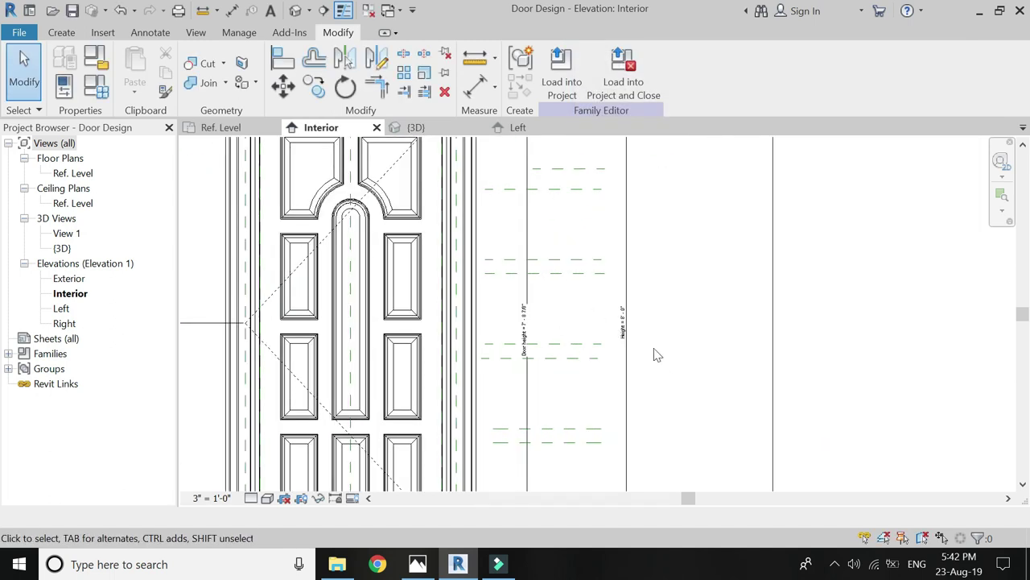
Step: Change the door's Height dimension to 7' - 0"
scroll(640, 322, "up", 2)
left_click(613, 316)
left_click(614, 312)
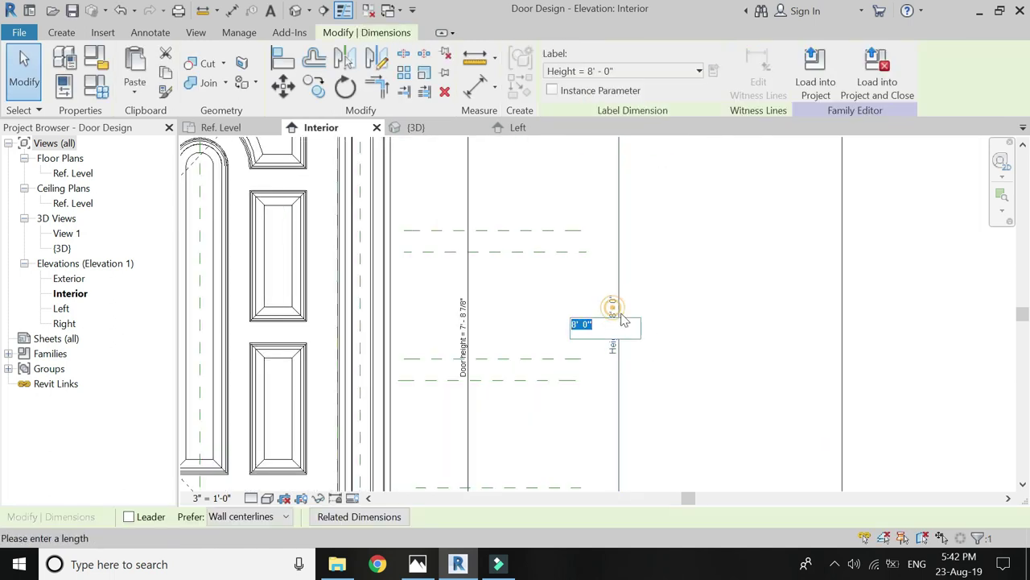
type("7")
key("Return")
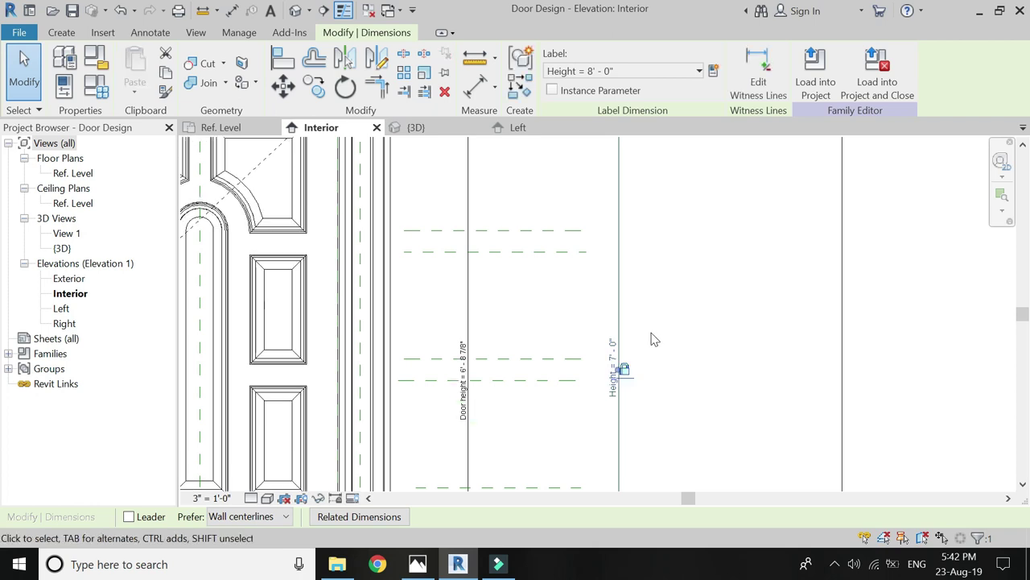
scroll(652, 349, "down", 4)
key("Escape")
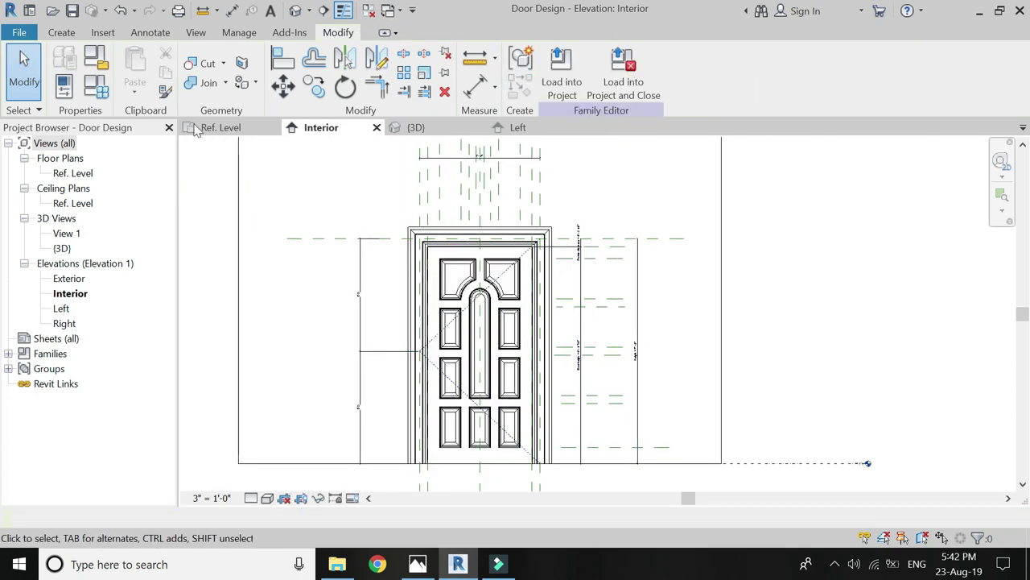
Step: Save the door family
left_click(71, 10)
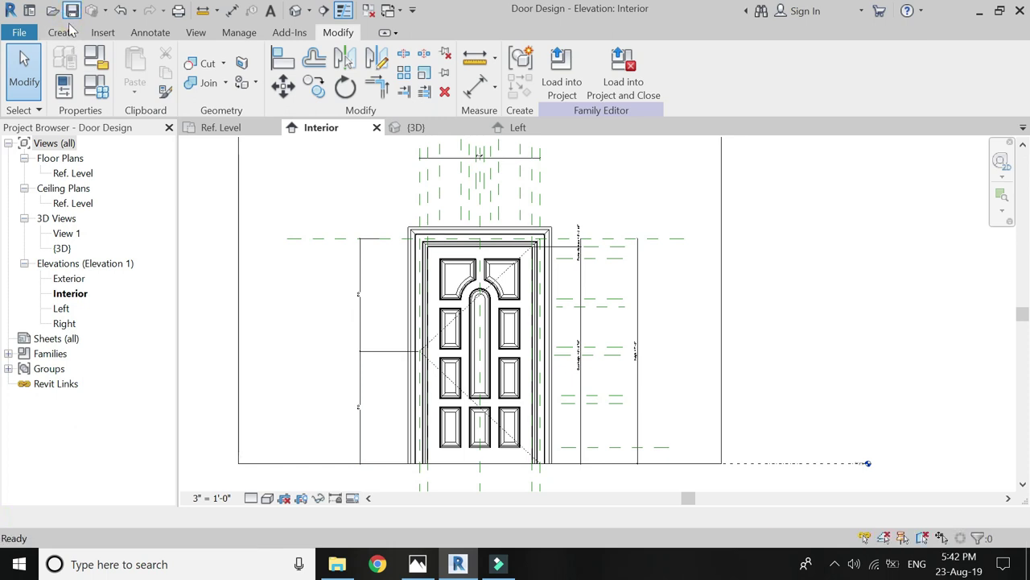
left_click(361, 400)
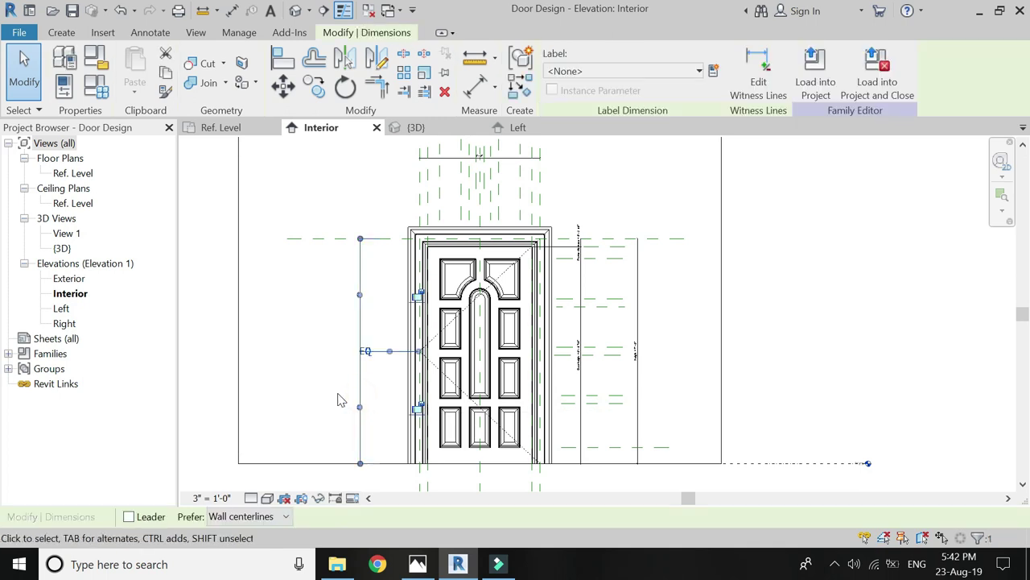
left_click(338, 403)
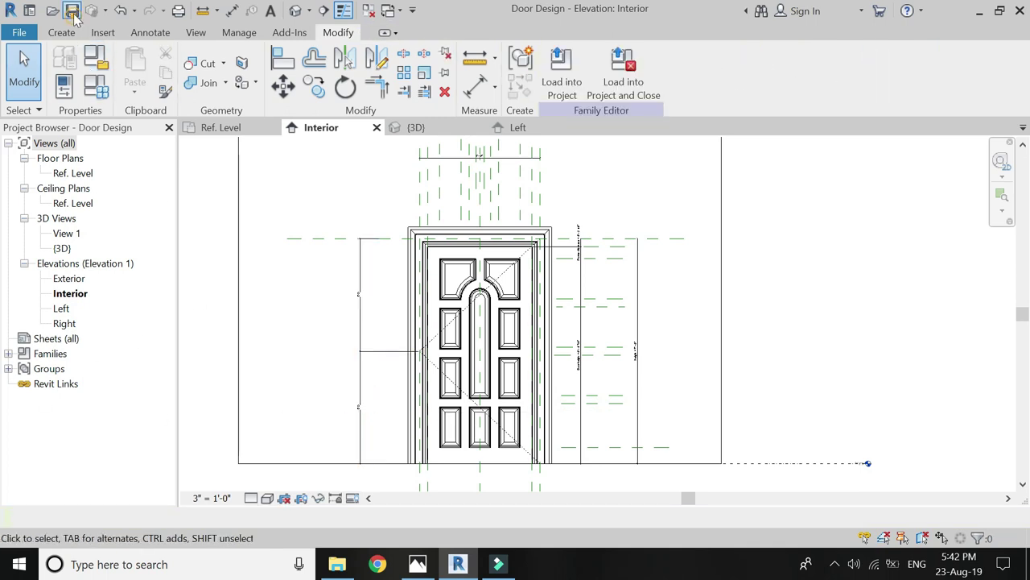
left_click(71, 11)
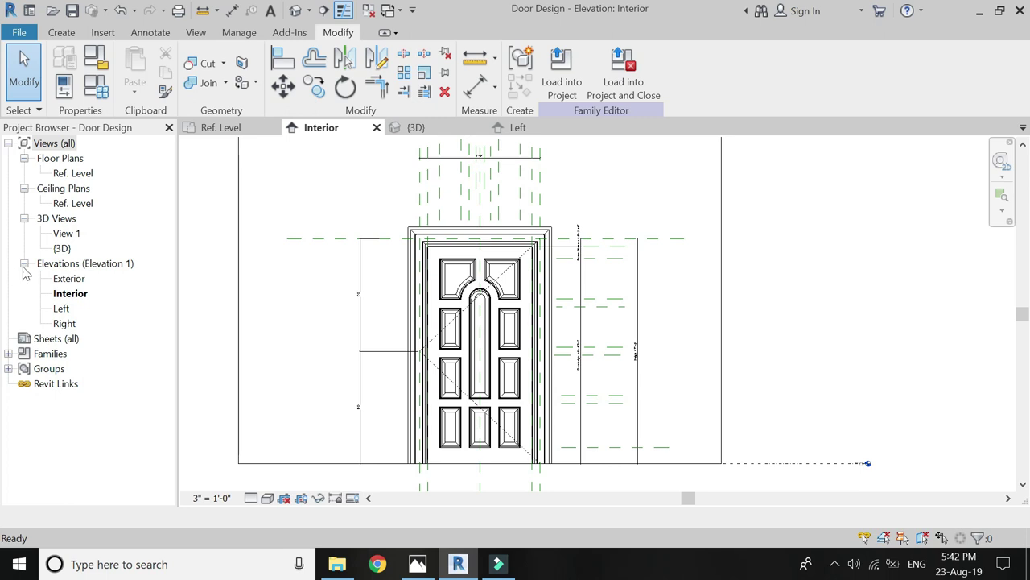
Step: Start a void sweep path sketched on the picked door face as work plane, viewed in Interior elevation
double_click(70, 278)
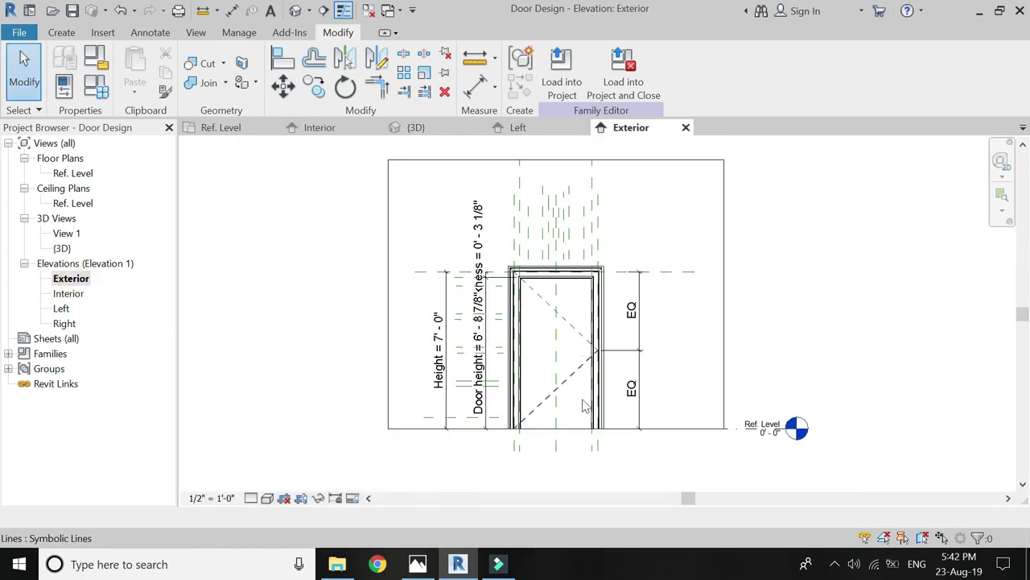
scroll(600, 405, "up", 2)
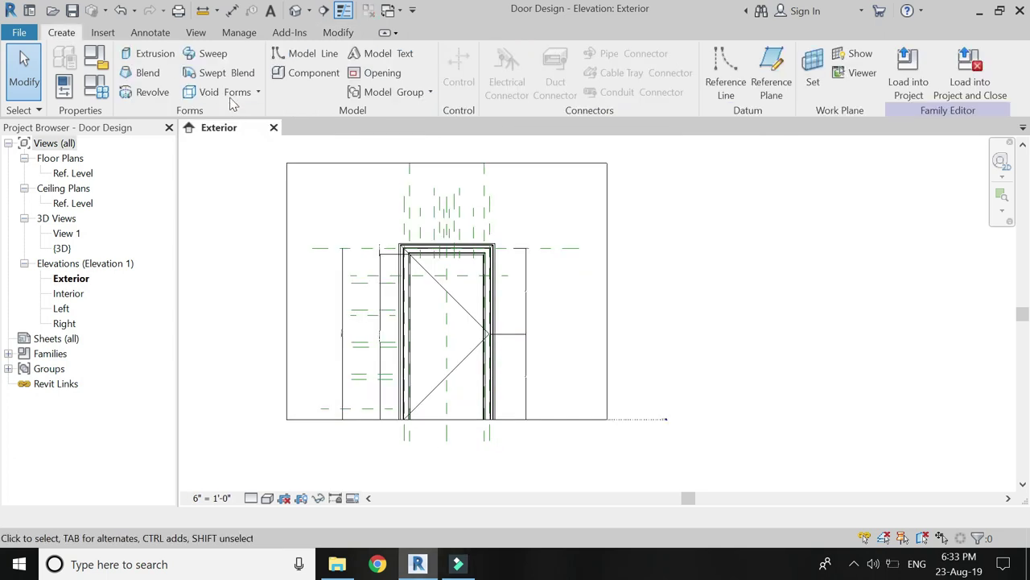
left_click(224, 91)
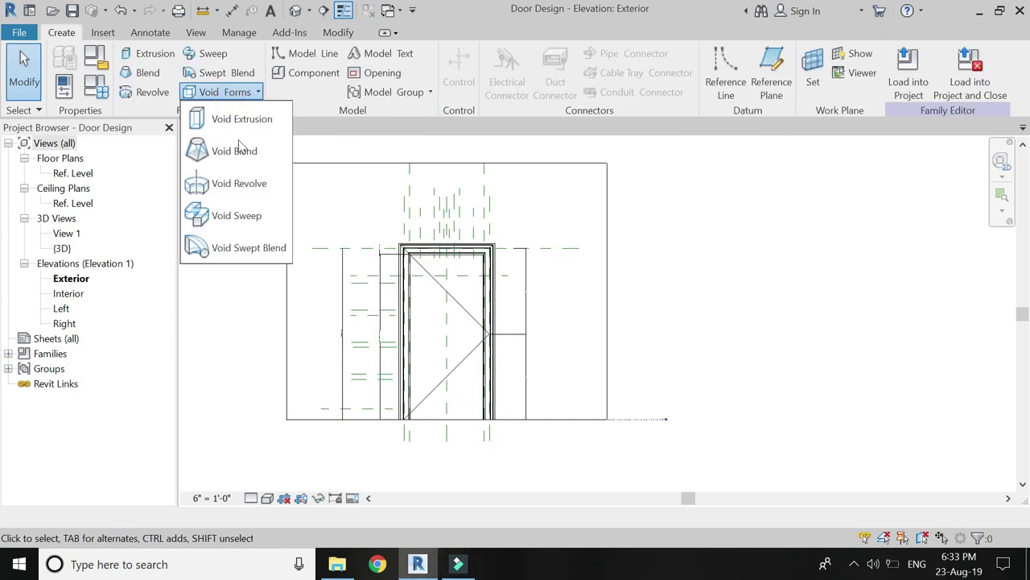
left_click(246, 219)
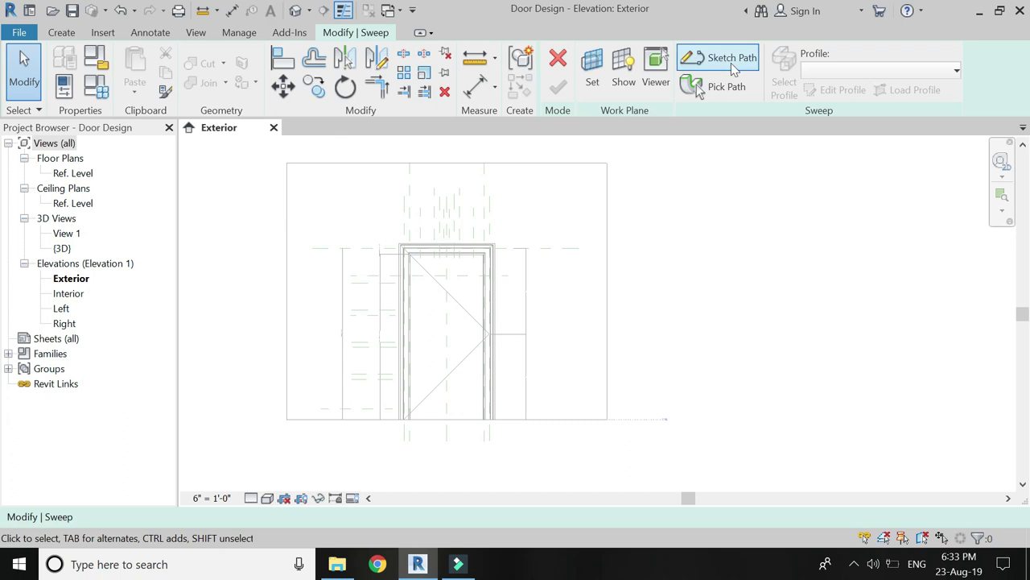
left_click(733, 60)
left_click(692, 80)
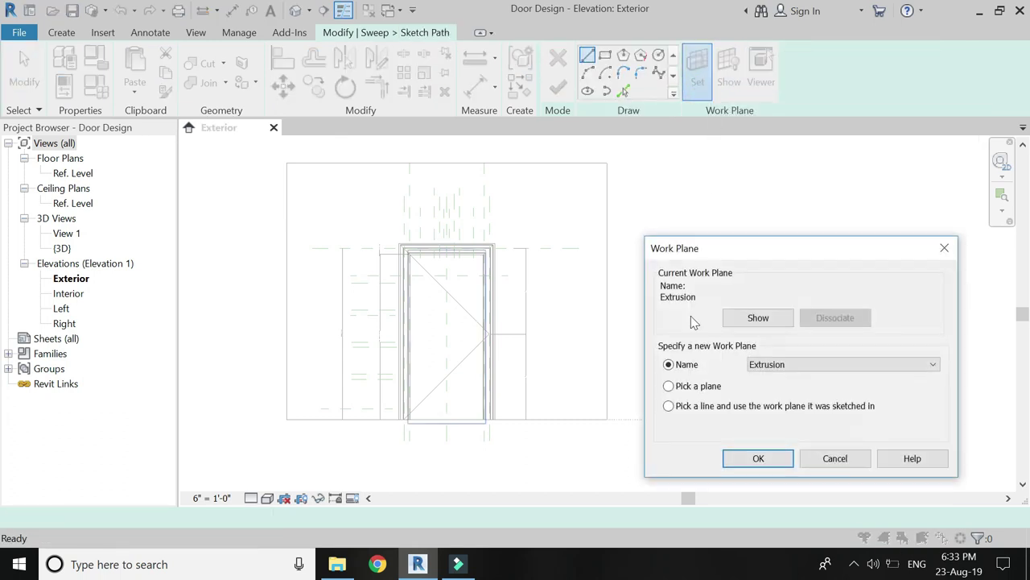
left_click(688, 388)
left_click(757, 458)
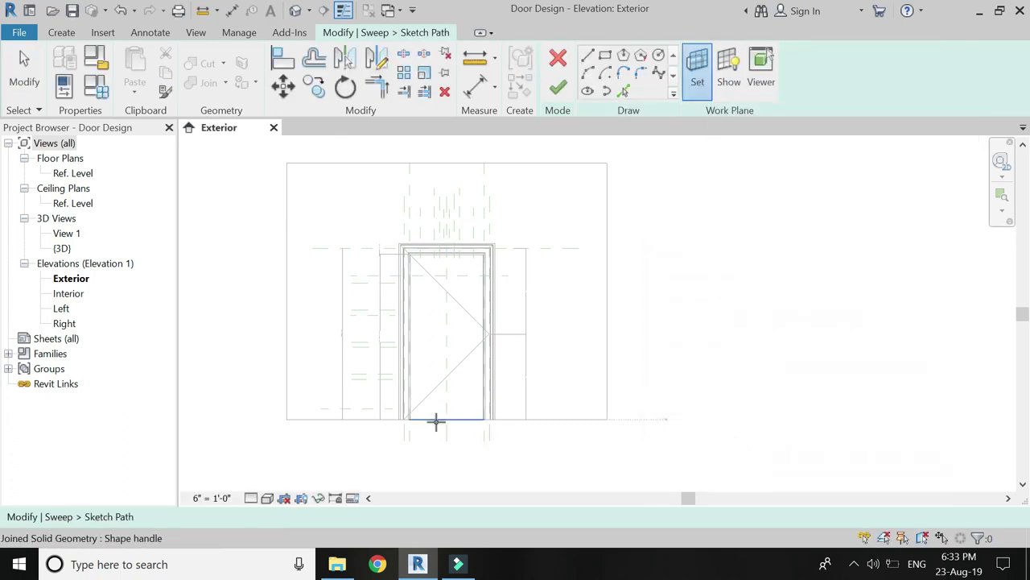
left_click(435, 420)
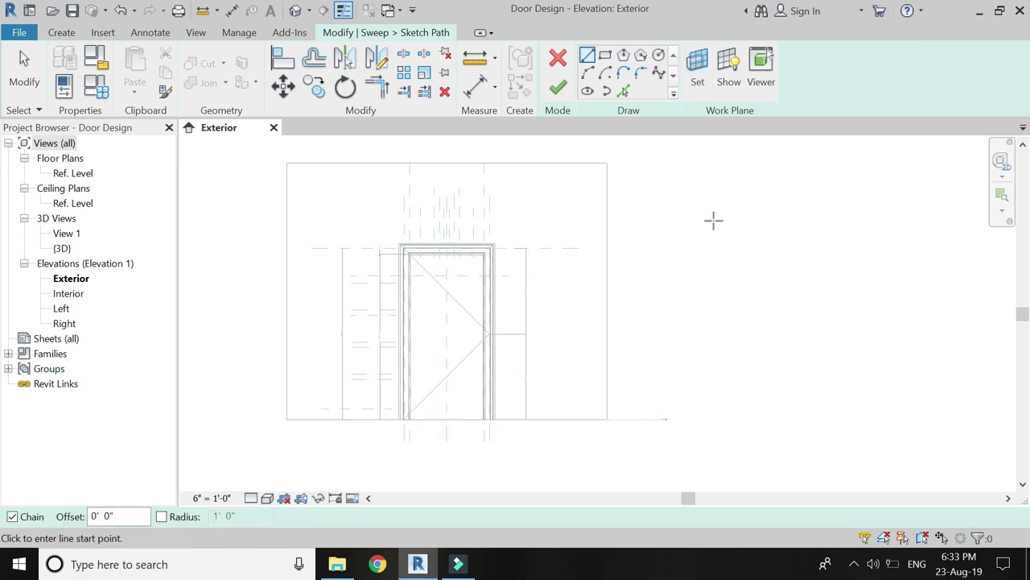
double_click(70, 293)
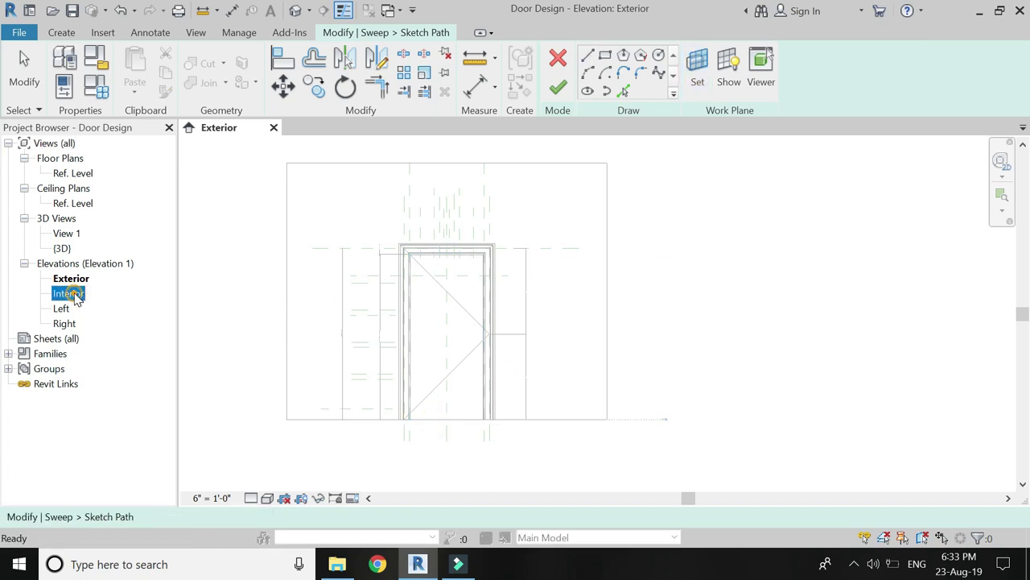
Step: Draw a rectangle around the top-left panel plus an arc along its lower-right curved corner
left_click(606, 55)
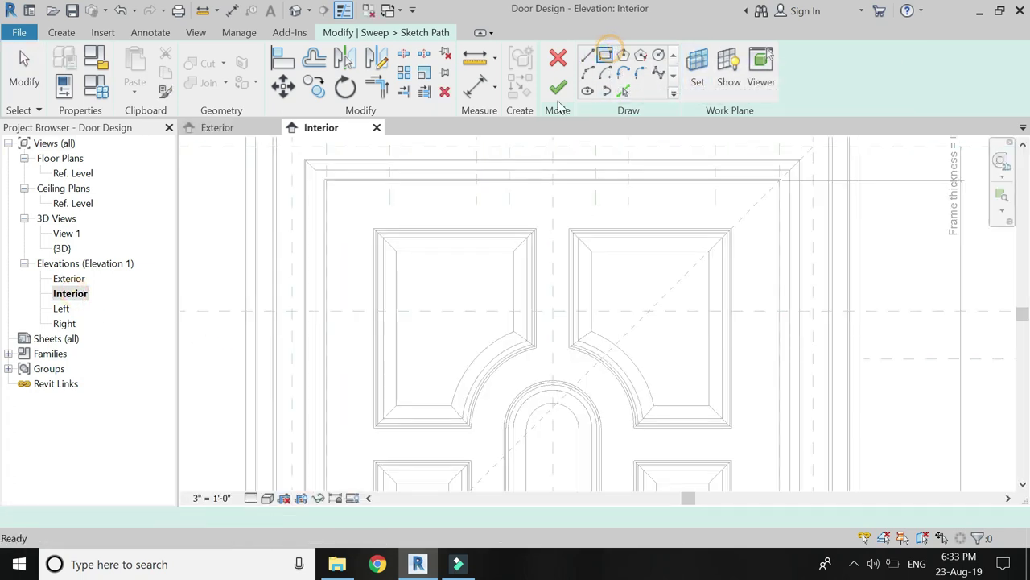
left_click(374, 427)
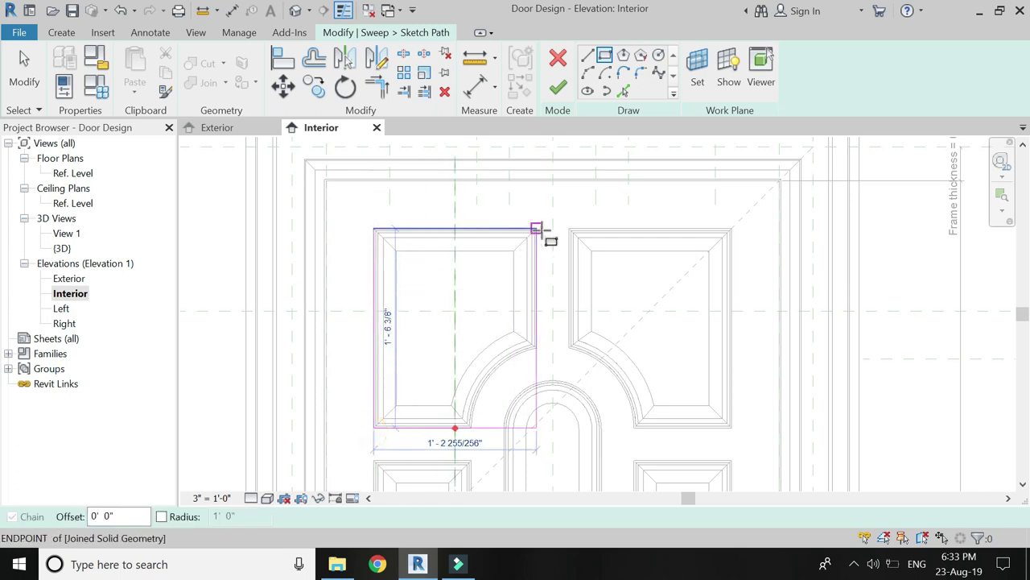
left_click(536, 228)
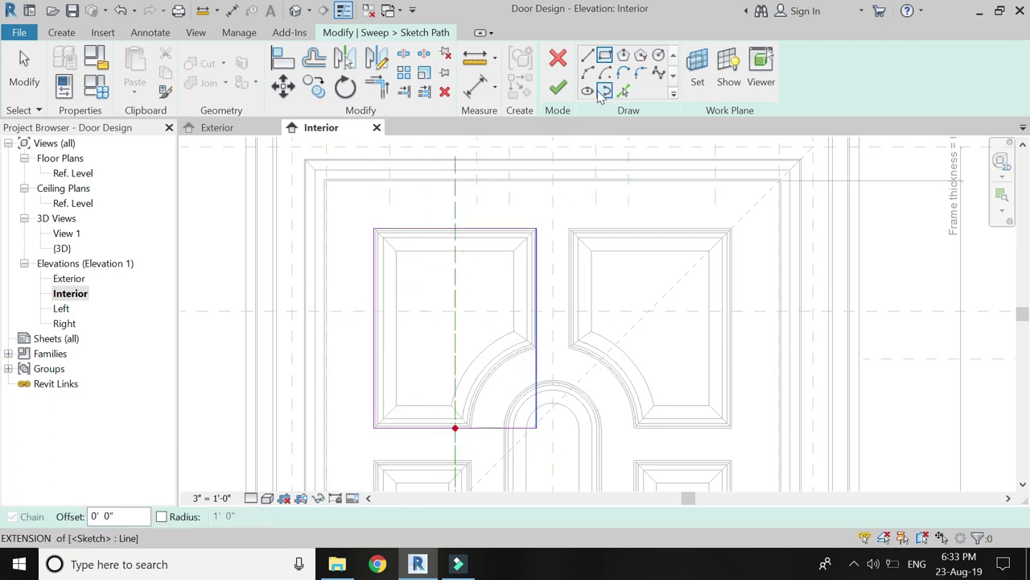
left_click(587, 72)
left_click(471, 428)
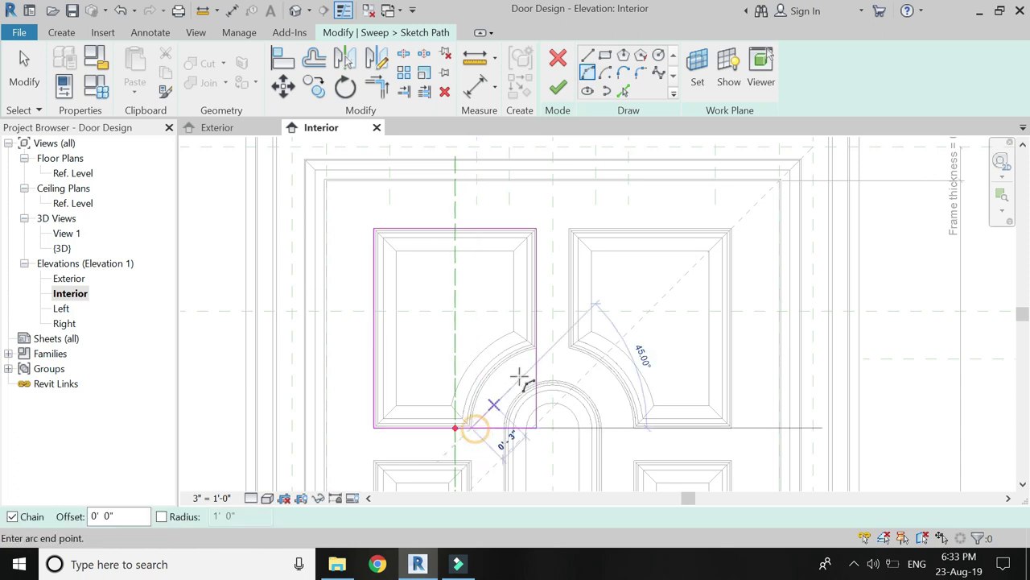
scroll(536, 352, "up", 2)
scroll(536, 349, "up", 2)
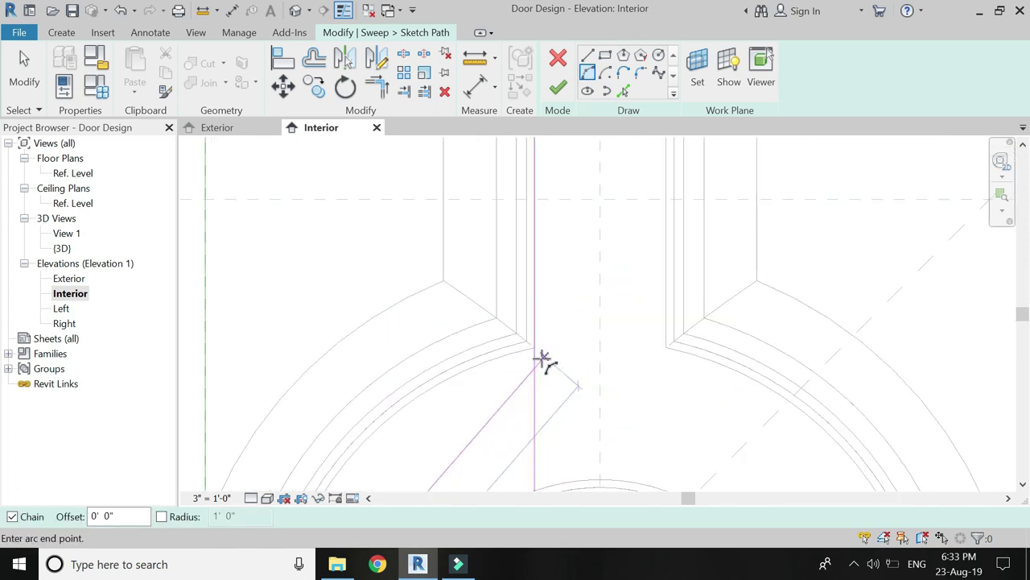
left_click(536, 350)
scroll(471, 382, "down", 2)
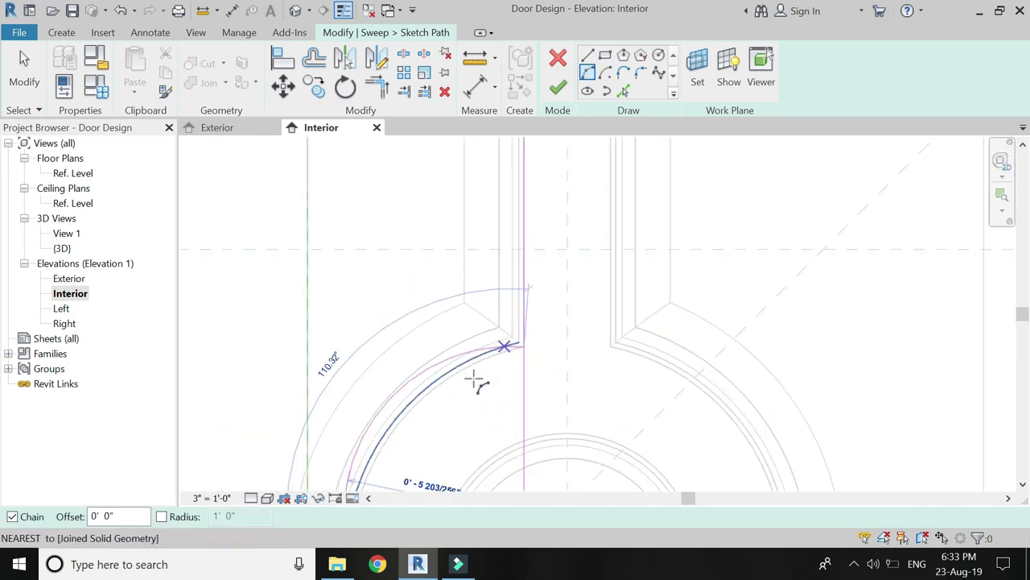
left_click(427, 394)
scroll(483, 322, "down", 3)
Step: Trim the right and bottom lines back to the arc with TR and finish the path
key("t")
key("r")
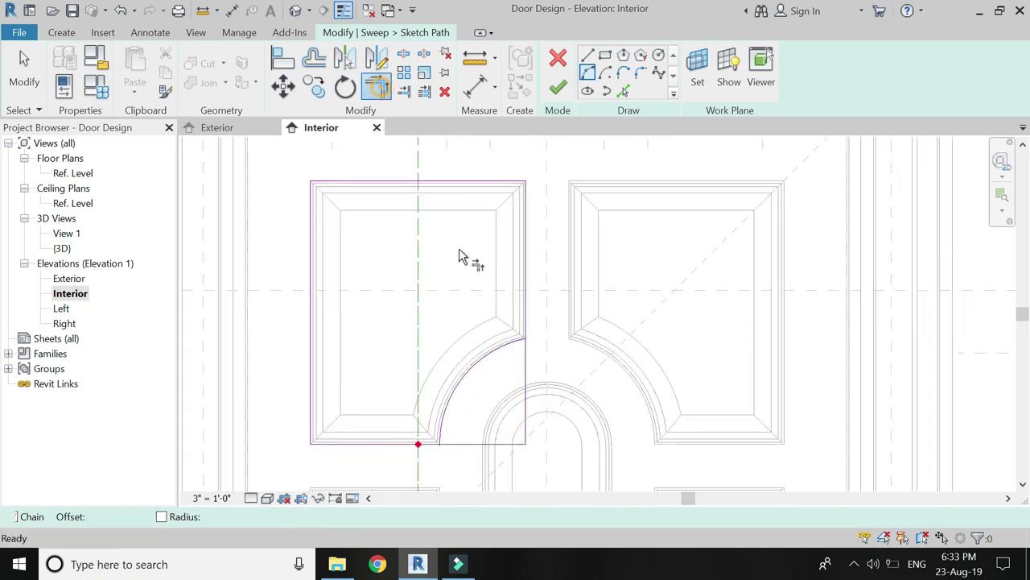
left_click(520, 307)
left_click(515, 344)
left_click(445, 430)
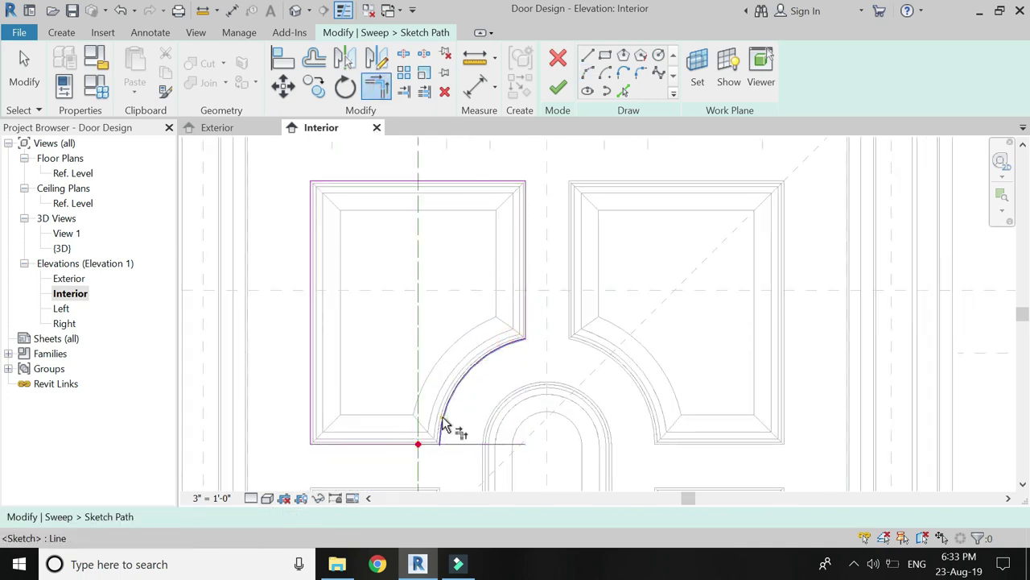
left_click(392, 456)
scroll(403, 459, "down", 3)
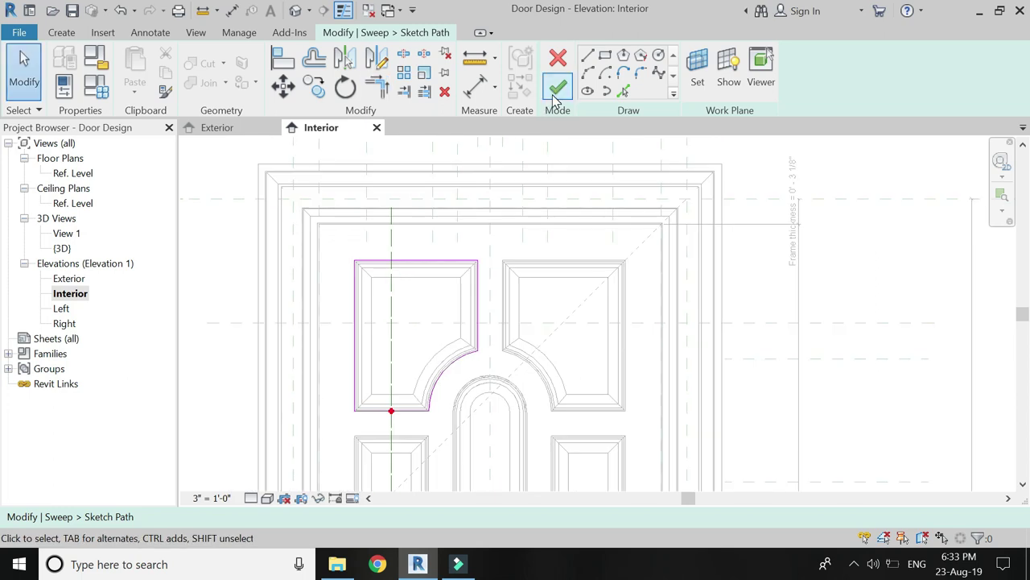
left_click(557, 87)
Step: Use Panel section profile for the void sweep and finish it
left_click(908, 71)
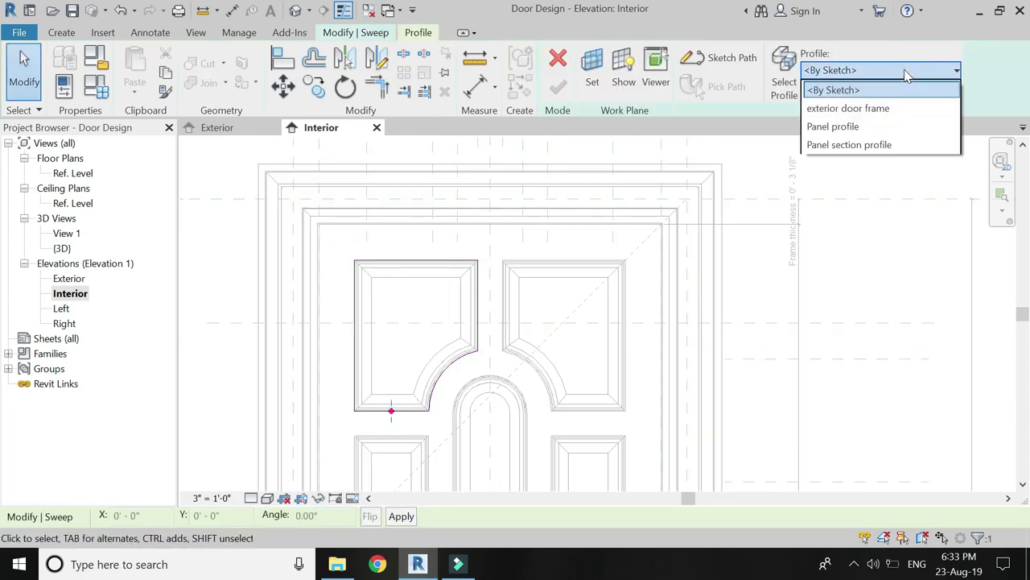
left_click(884, 146)
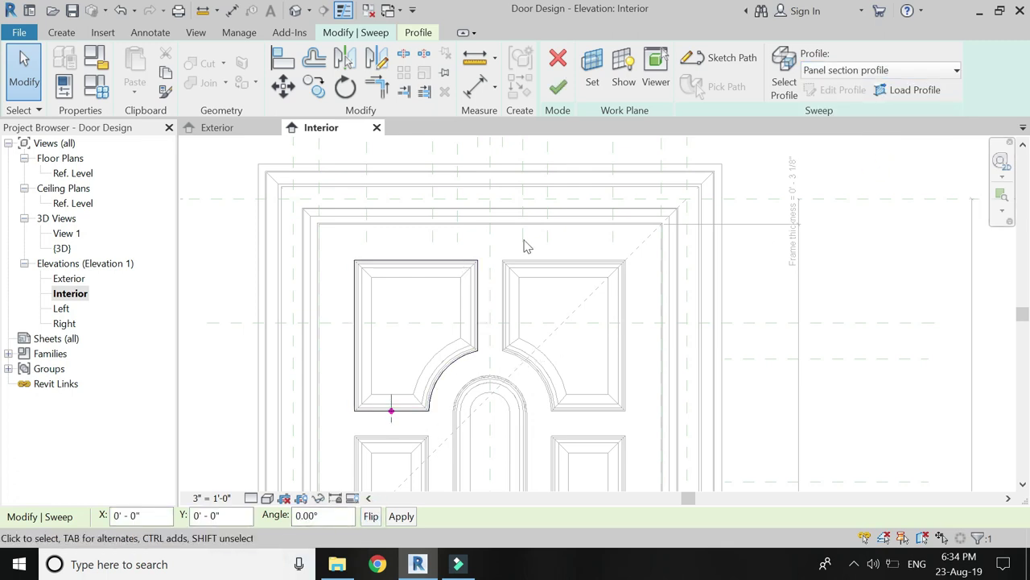
left_click(560, 89)
left_click(395, 306)
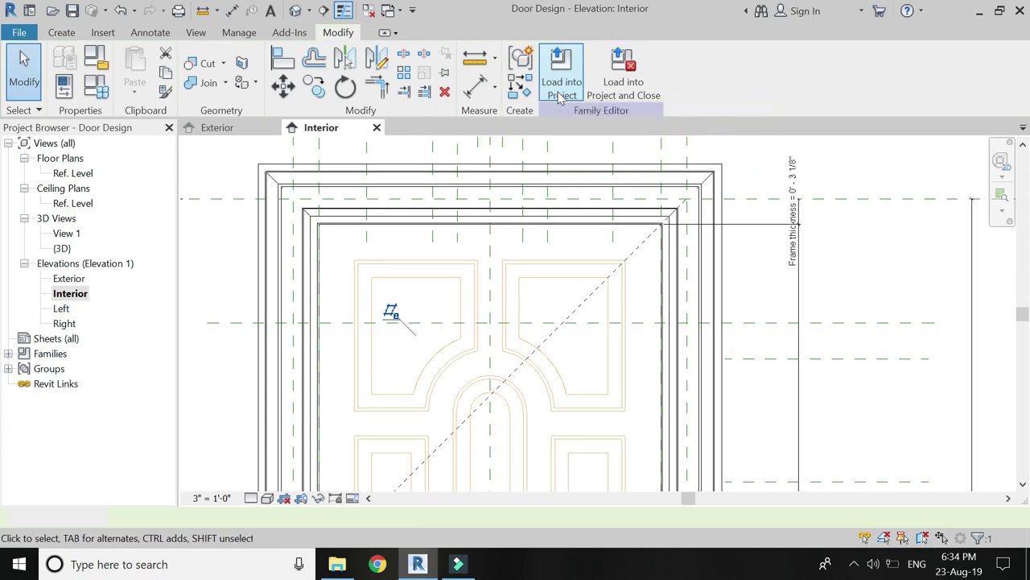
Step: Select the new void sweep and reopen its path sketch in the Interior elevation
left_click(218, 127)
scroll(443, 266, "up", 3)
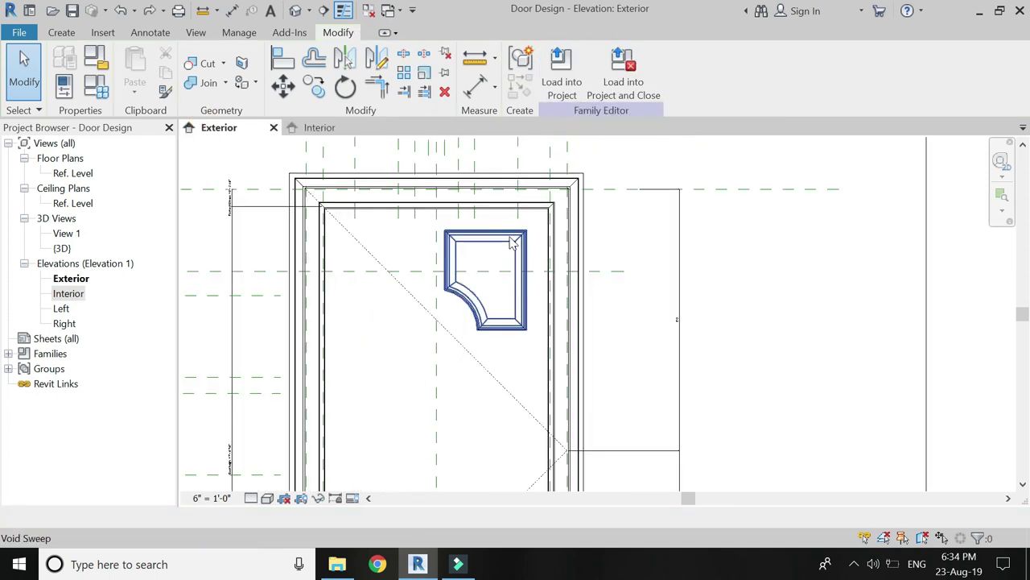
left_click(511, 240)
double_click(511, 237)
double_click(511, 237)
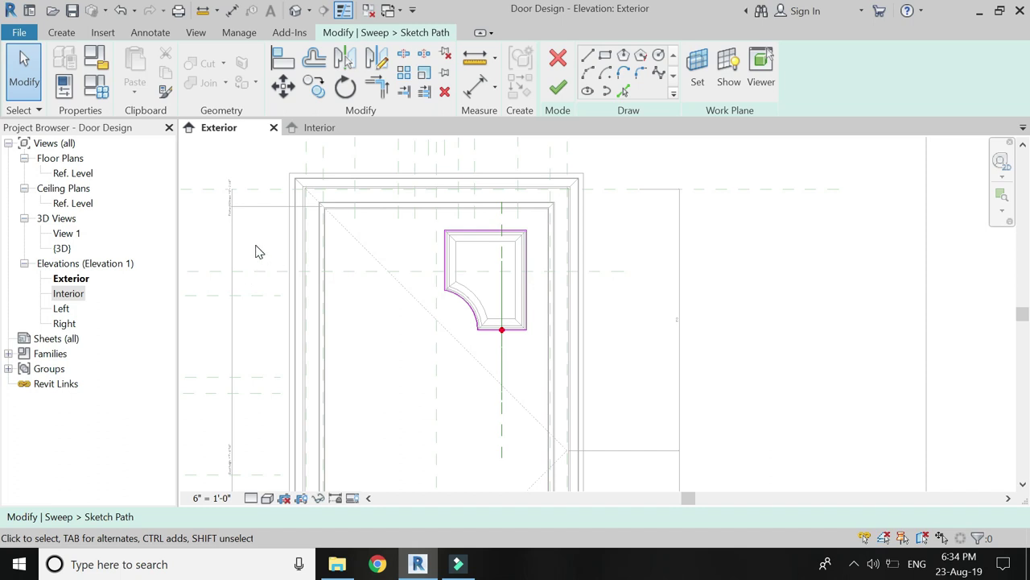
left_click(326, 129)
scroll(370, 394, "up", 2)
scroll(368, 400, "up", 1)
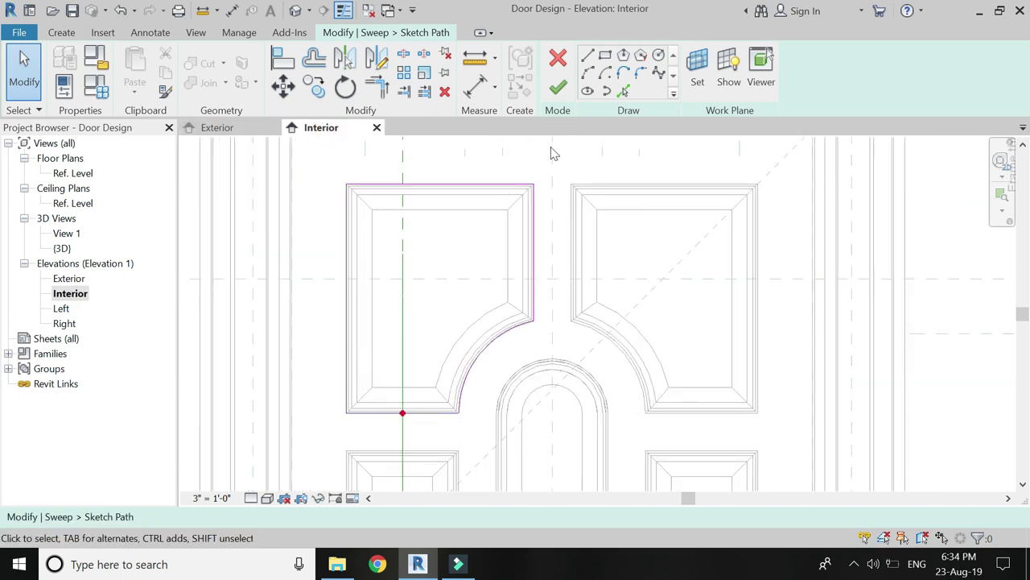
Step: Add aligned 0'-4 3/8" offset dimensions between the path and the panel edges
left_click(475, 86)
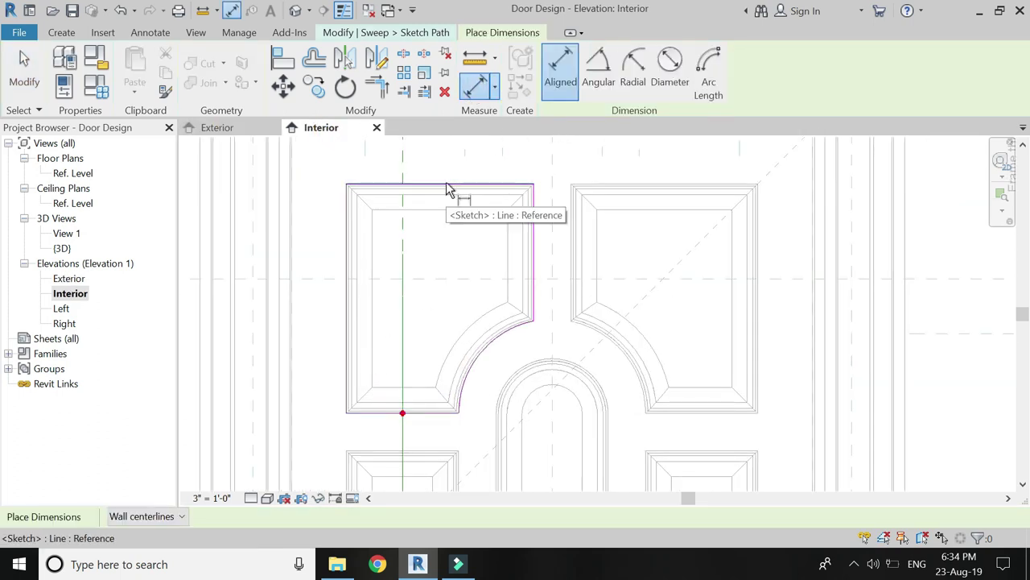
scroll(402, 370, "down", 2)
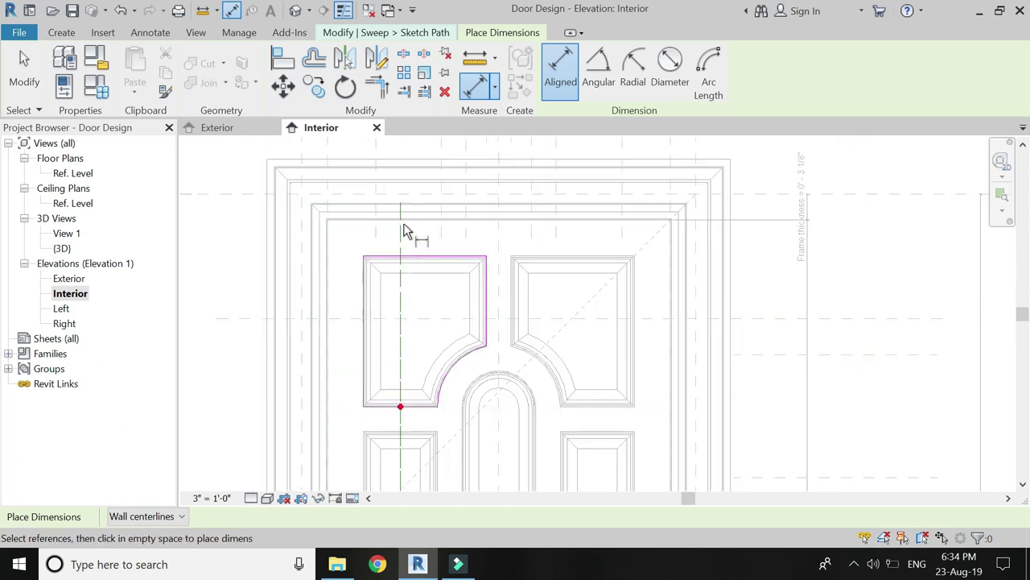
scroll(410, 228, "up", 3)
left_click(413, 222)
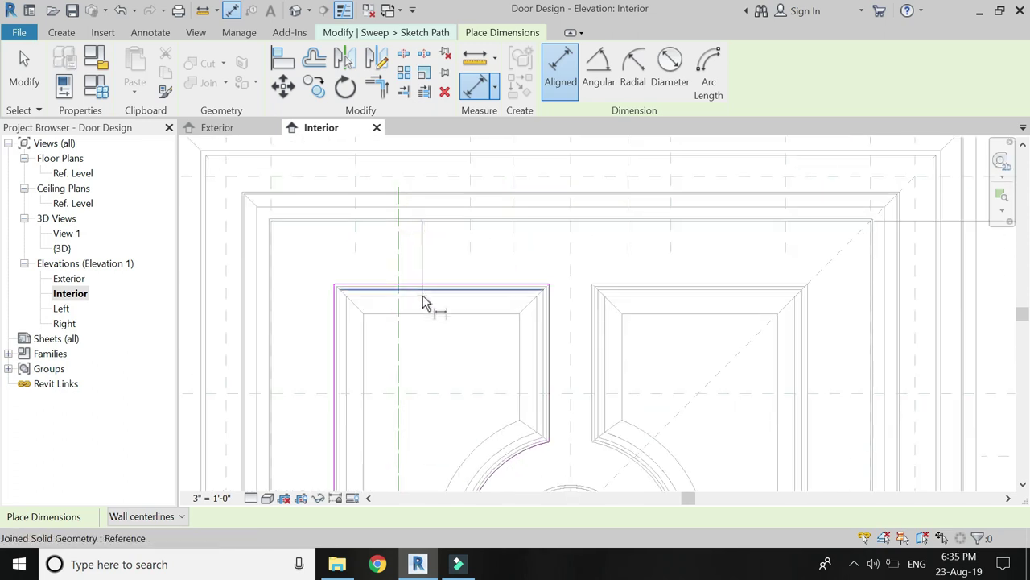
left_click(424, 283)
left_click(429, 268)
scroll(414, 168, "down", 3)
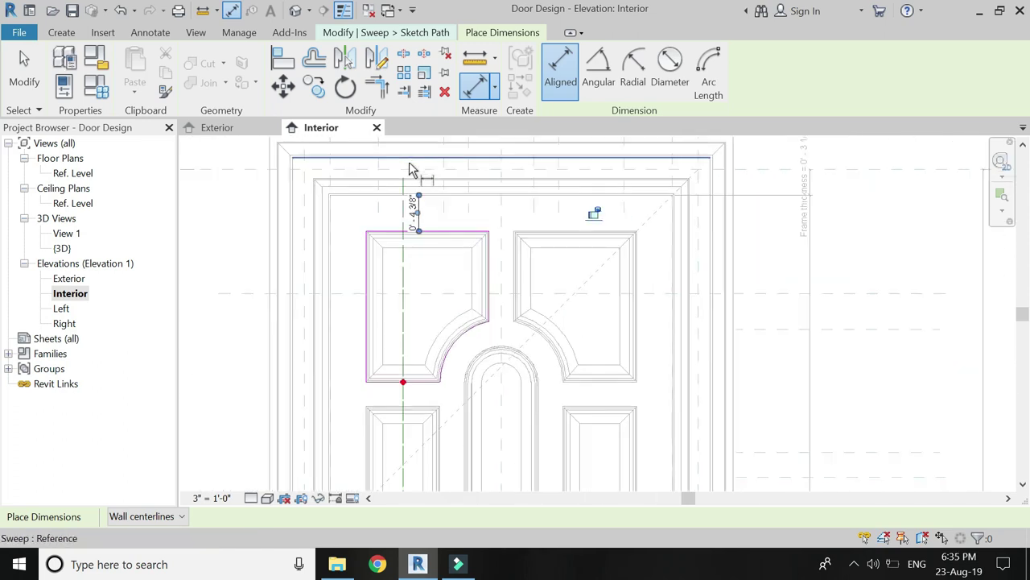
scroll(403, 333, "up", 3)
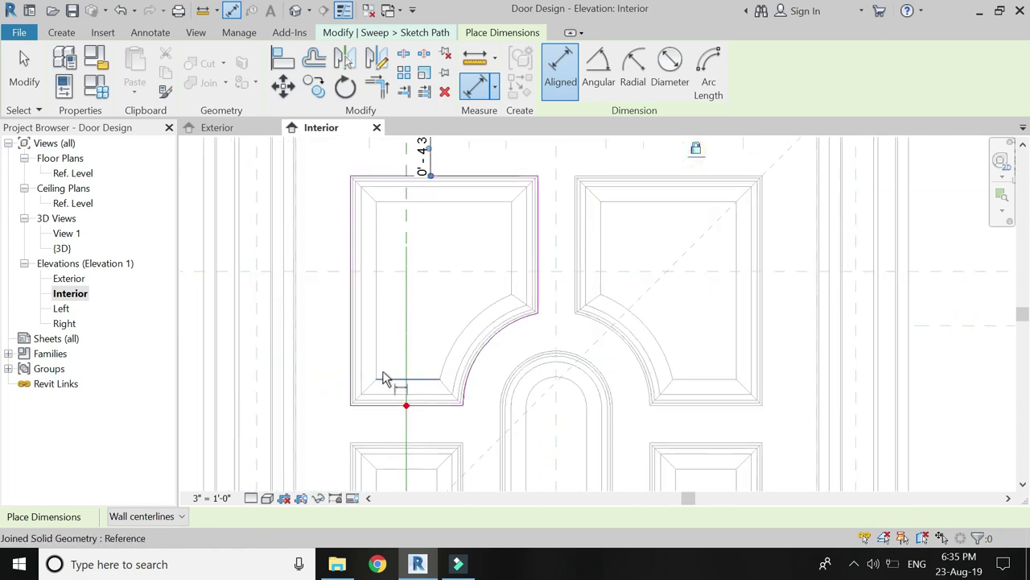
left_click(295, 368)
left_click(354, 389)
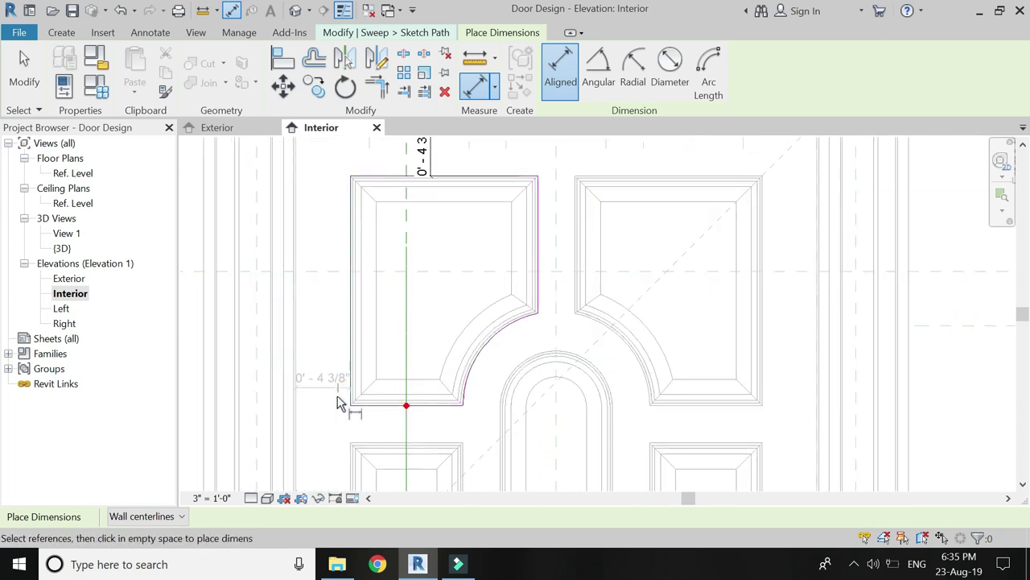
left_click(335, 412)
Step: Dimension the path's 0'-9" bottom edge and the 1'-3" panel width
scroll(352, 296, "down", 1)
scroll(351, 296, "down", 2)
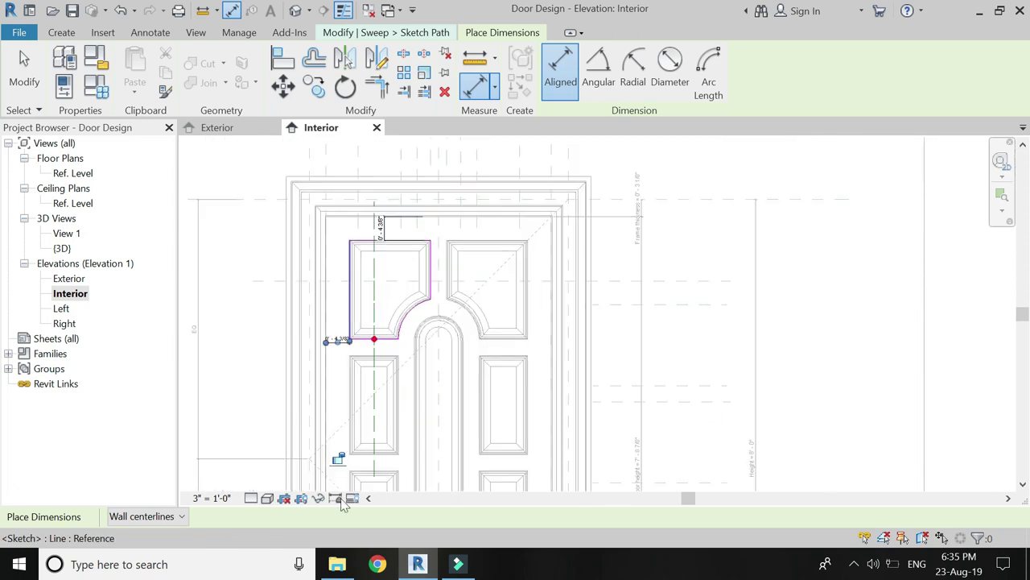
scroll(360, 369, "up", 1)
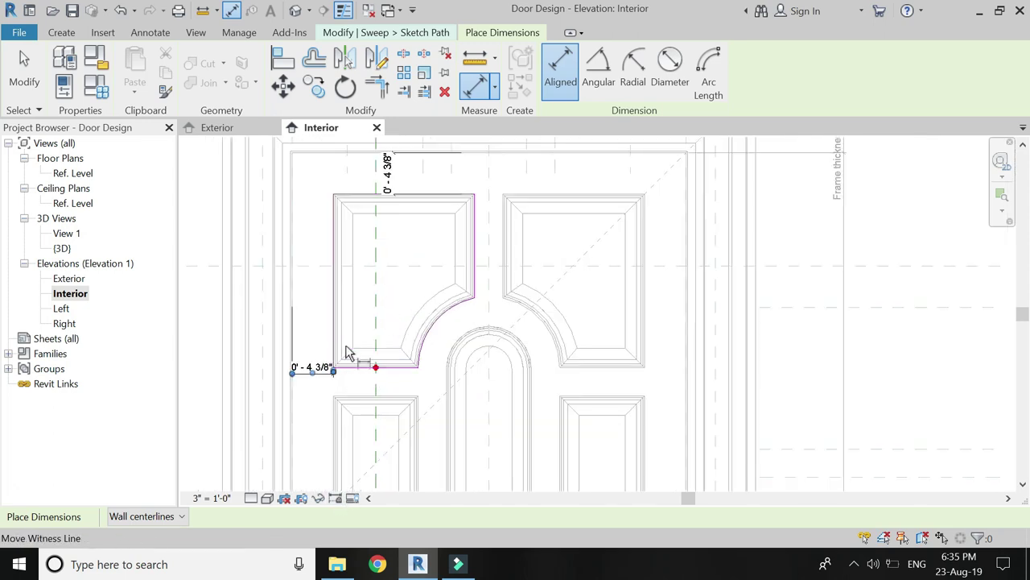
scroll(350, 355, "up", 2)
left_click(322, 390)
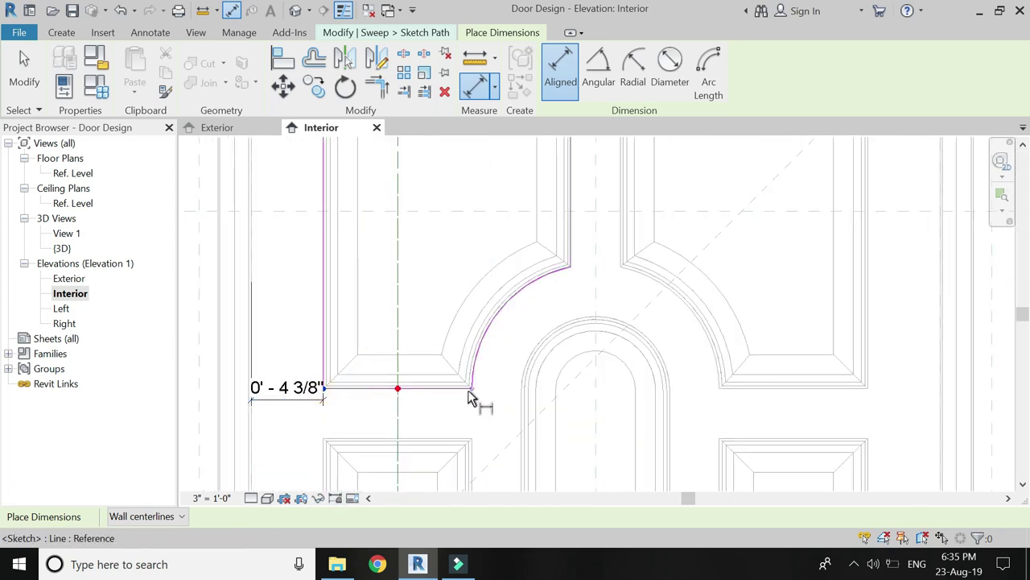
left_click(471, 396)
left_click(472, 418)
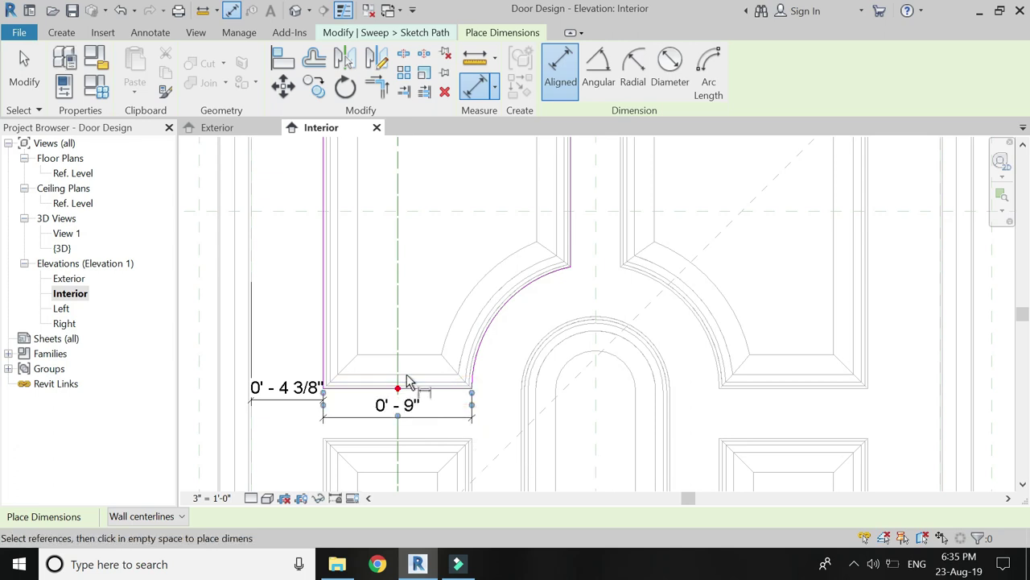
scroll(395, 383, "down", 3)
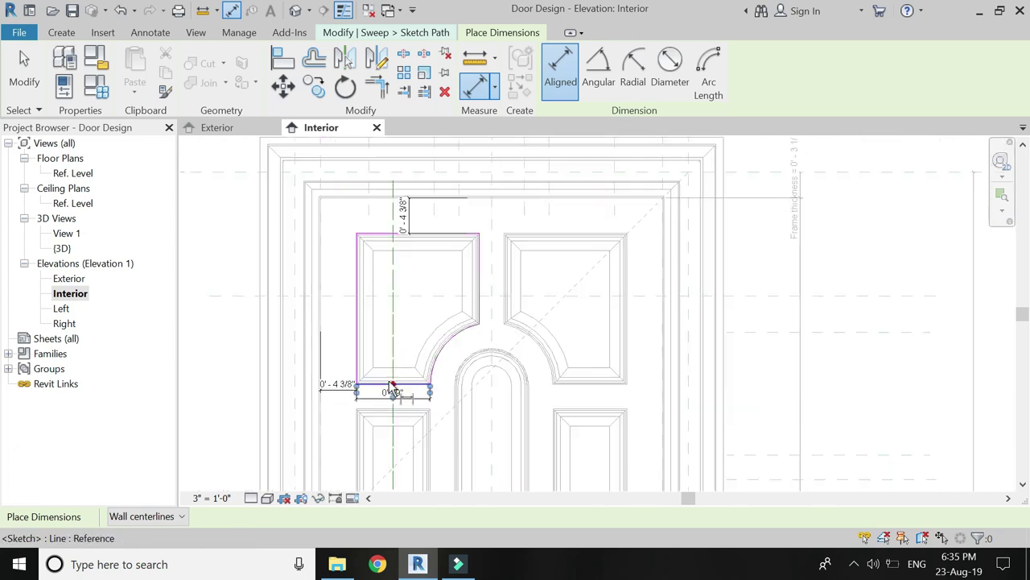
left_click(478, 306)
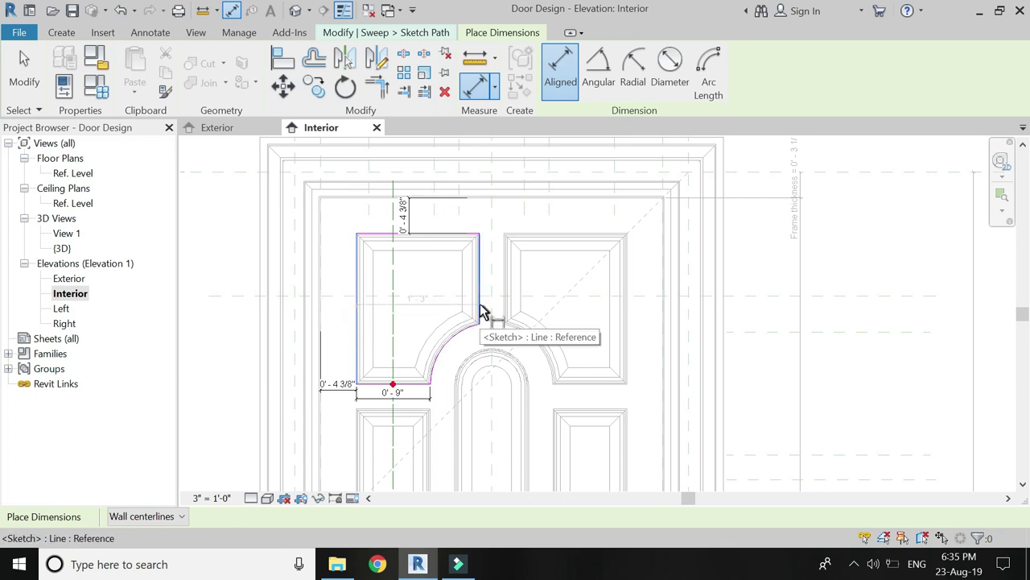
left_click(483, 422)
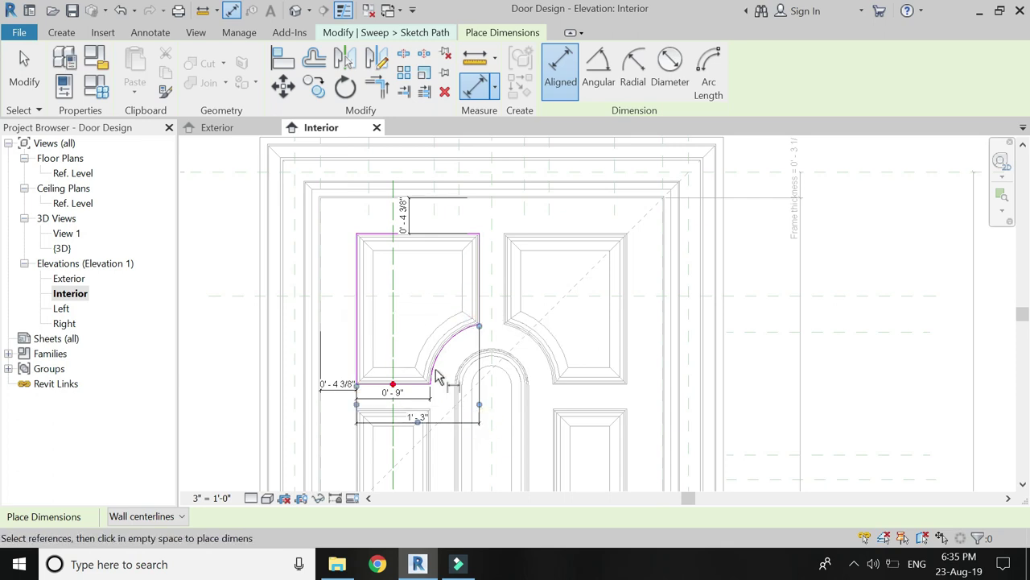
Step: Add the 1'-6 3/8" height dimension and the 0'-11" right-edge dimension
left_click(373, 236)
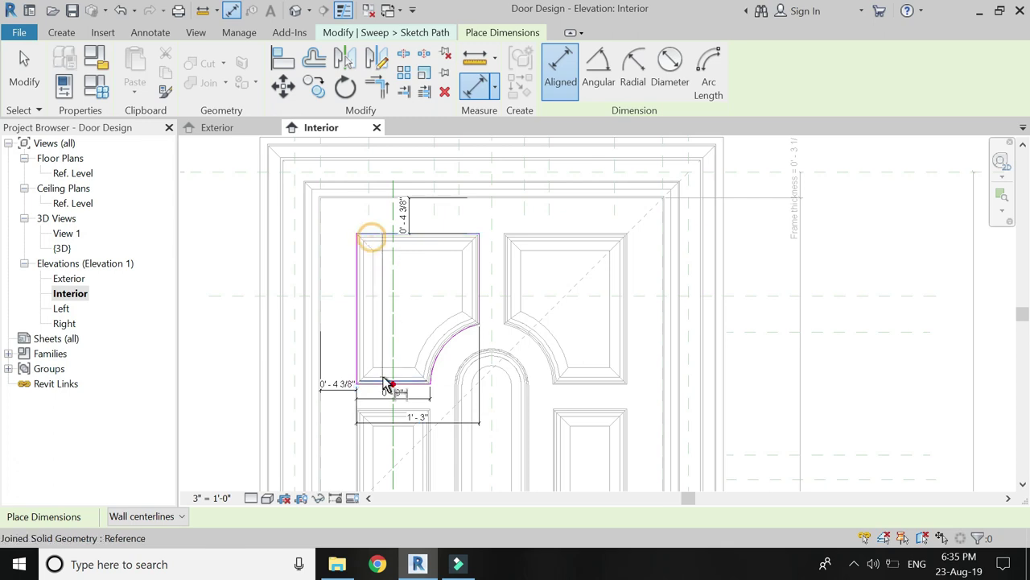
left_click(391, 384)
left_click(339, 354)
scroll(485, 282, "up", 1)
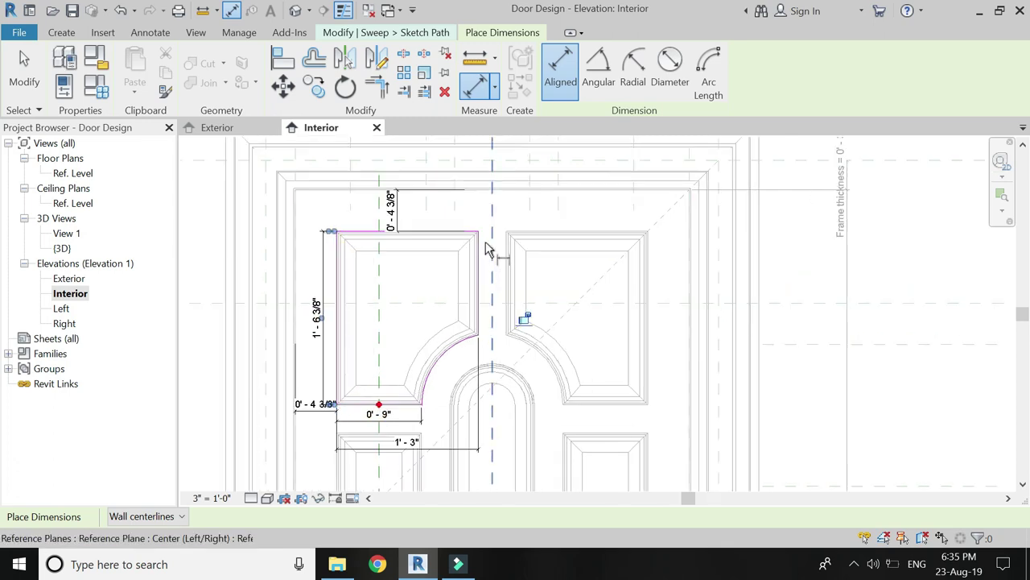
scroll(488, 246, "up", 2)
left_click(474, 387)
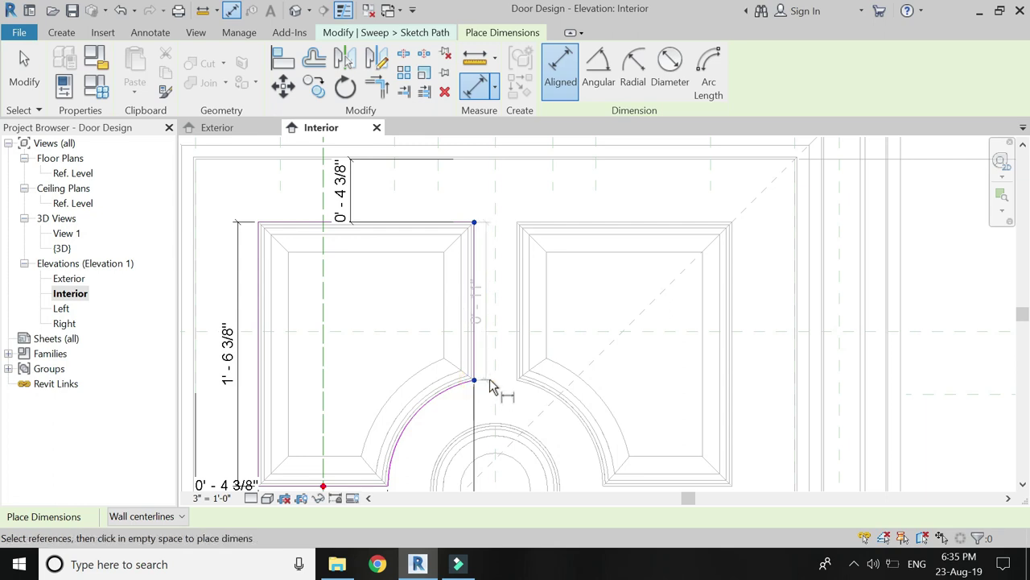
left_click(506, 380)
scroll(540, 291, "down", 2)
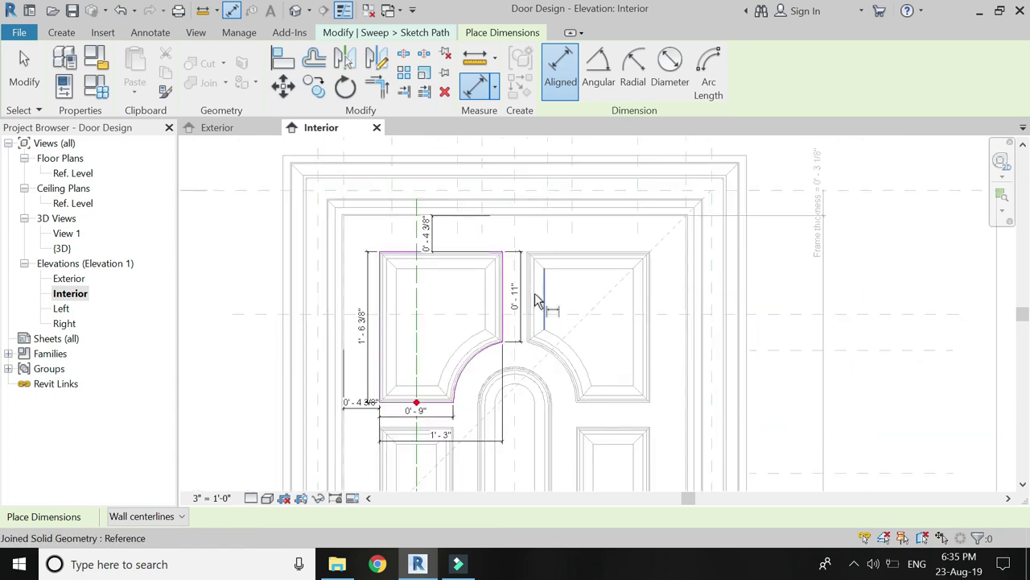
scroll(537, 301, "up", 2)
key("Escape")
left_click(514, 296)
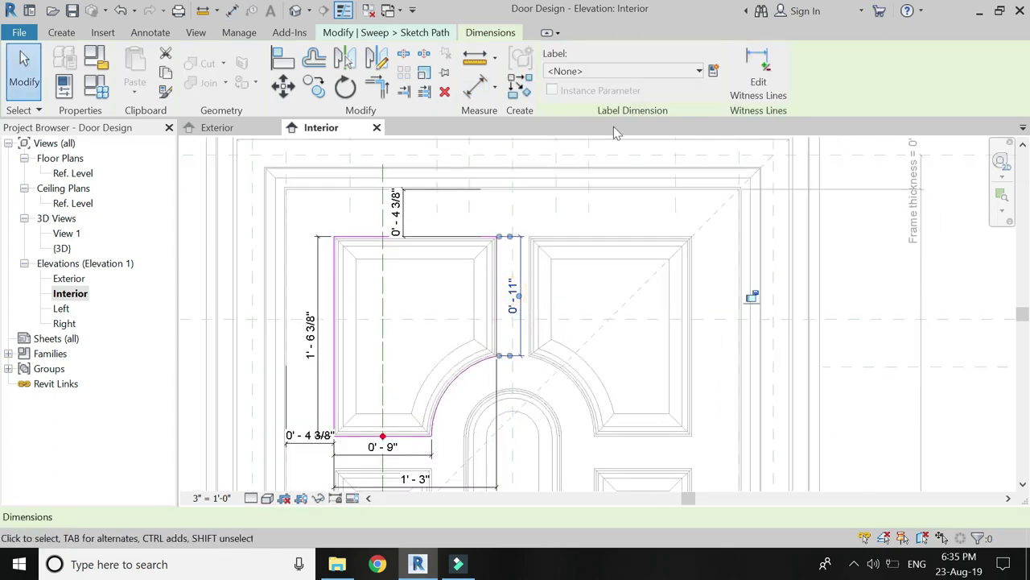
Step: Label the 11" dimension small lenght and the 9" dimension Rectangular Panel
left_click(632, 73)
scroll(681, 209, "down", 1)
scroll(681, 210, "down", 1)
scroll(680, 210, "down", 1)
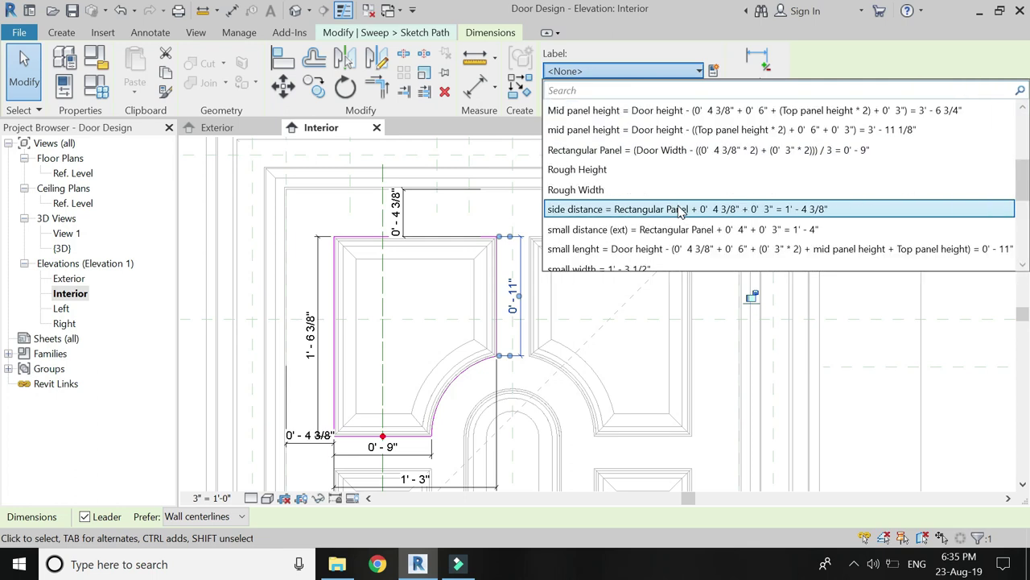
left_click(684, 250)
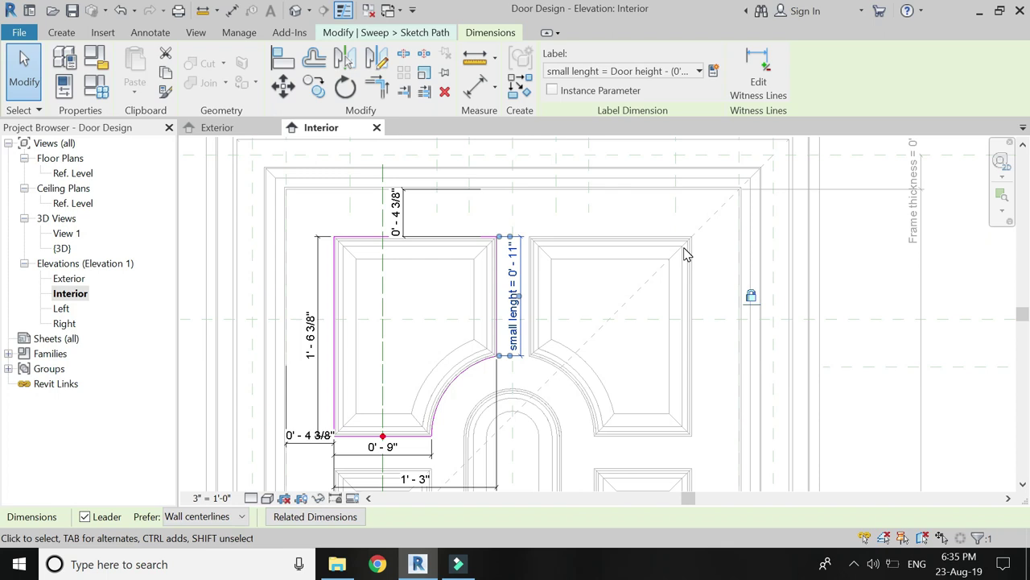
key("Escape")
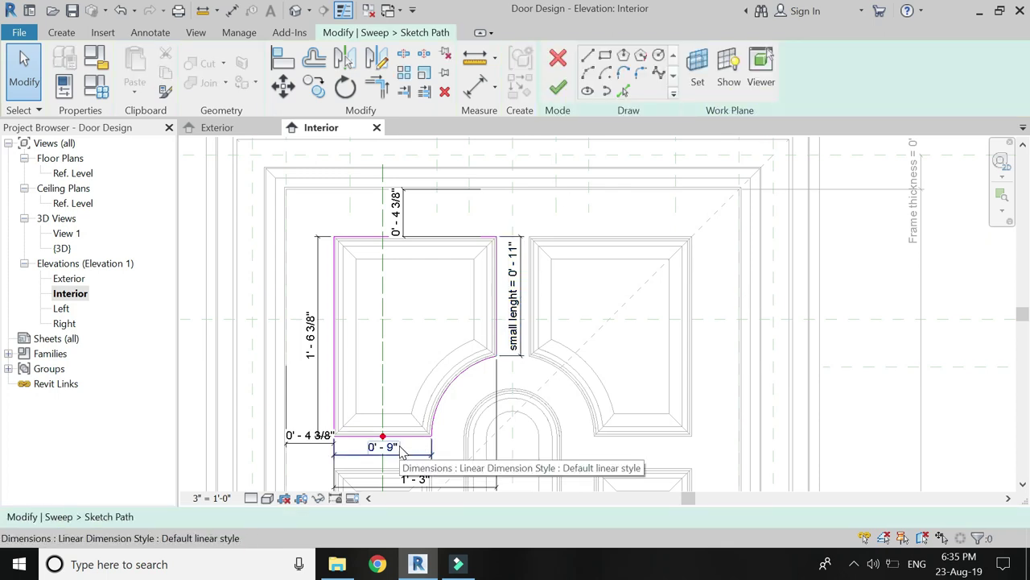
left_click(403, 452)
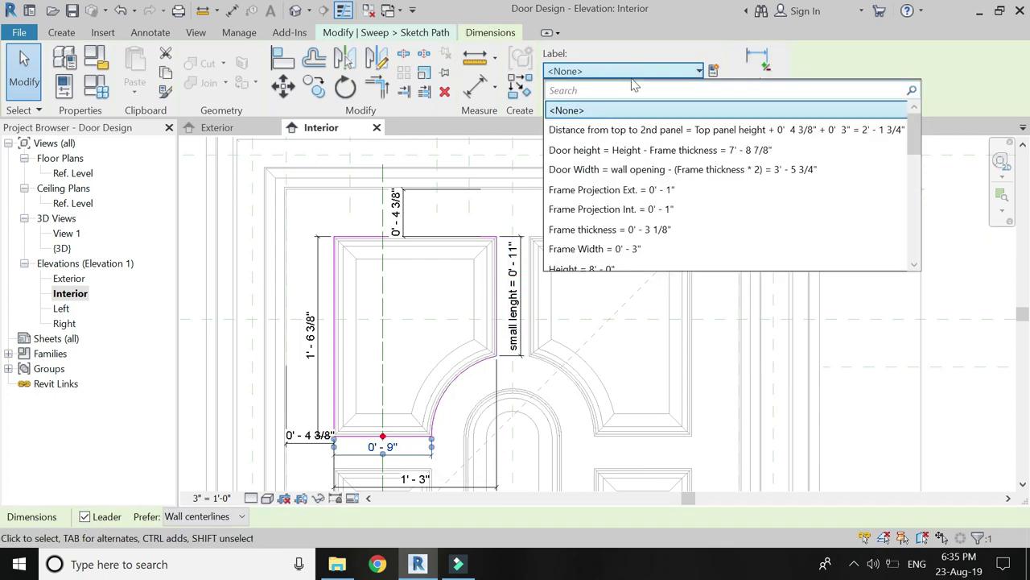
scroll(644, 173, "down", 1)
scroll(644, 174, "down", 1)
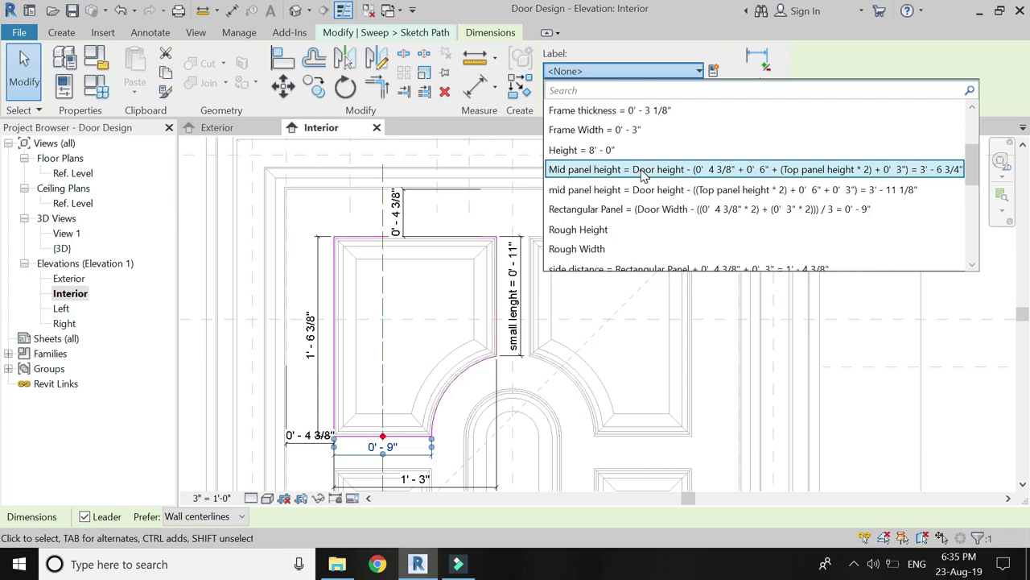
scroll(644, 175, "down", 1)
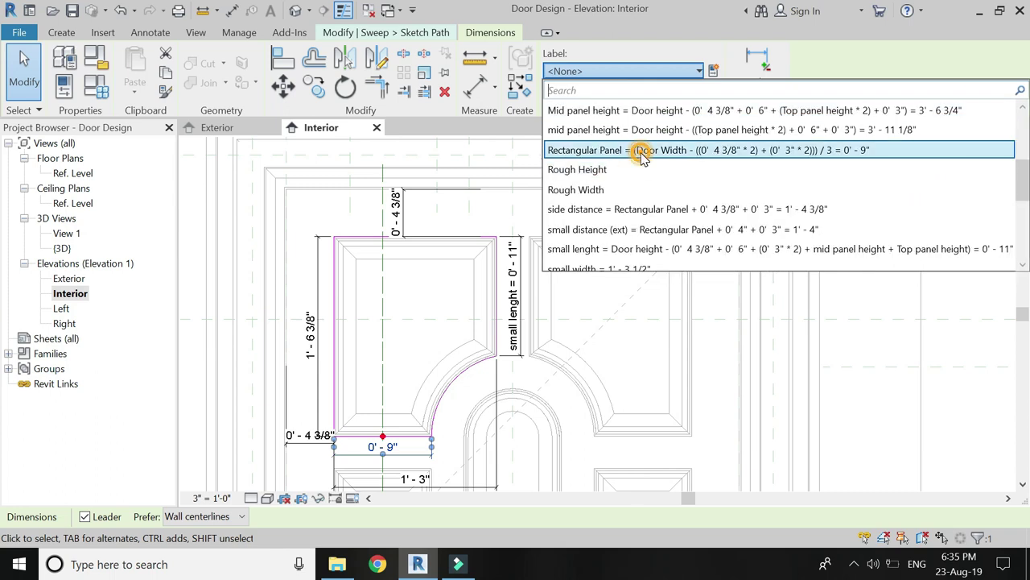
left_click(644, 157)
key("Escape")
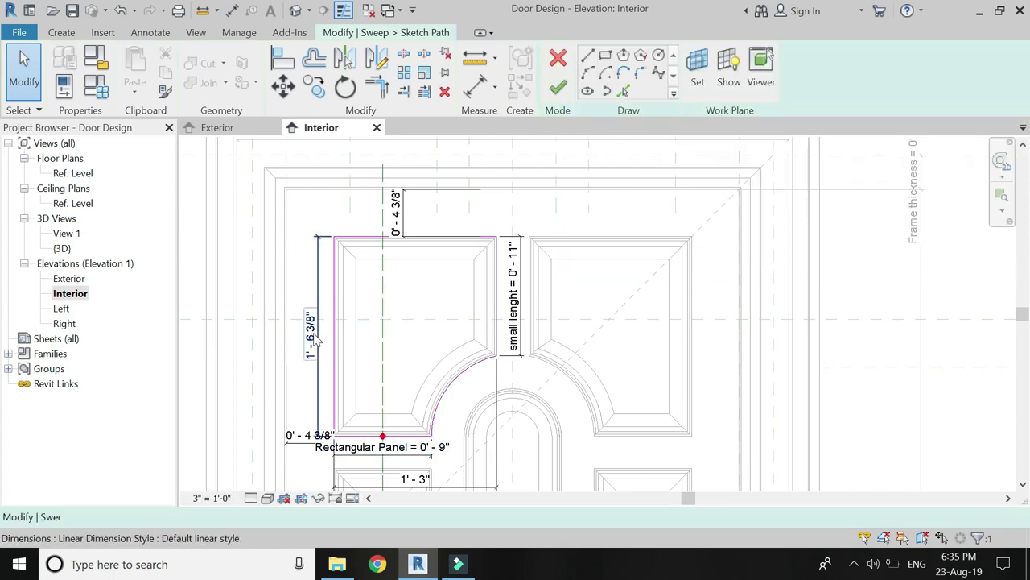
Step: Label the vertical 1'-6 3/8" dimension with the Top panel height parameter
left_click(310, 330)
left_click(624, 71)
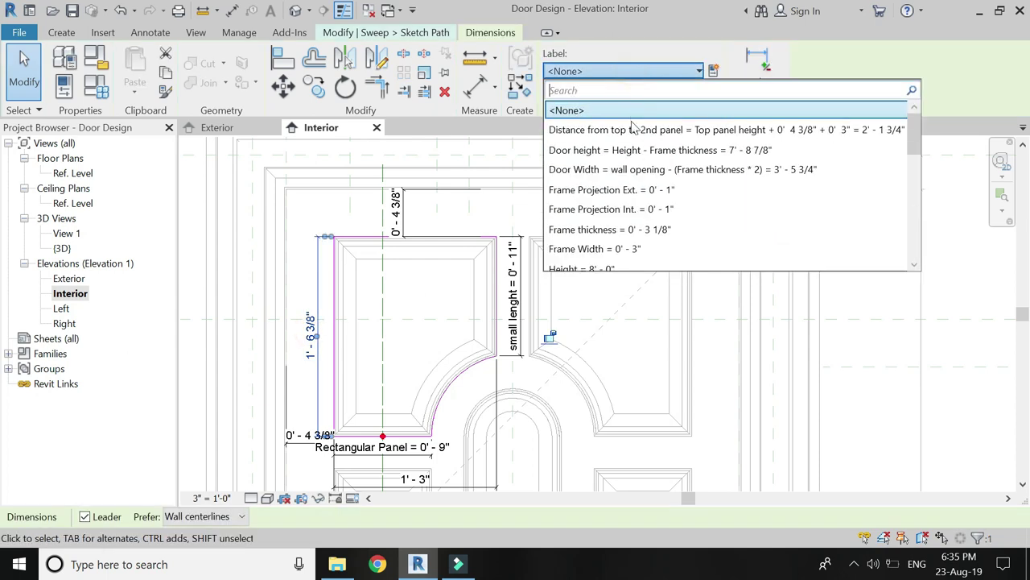
scroll(635, 152, "down", 1)
scroll(633, 161, "down", 2)
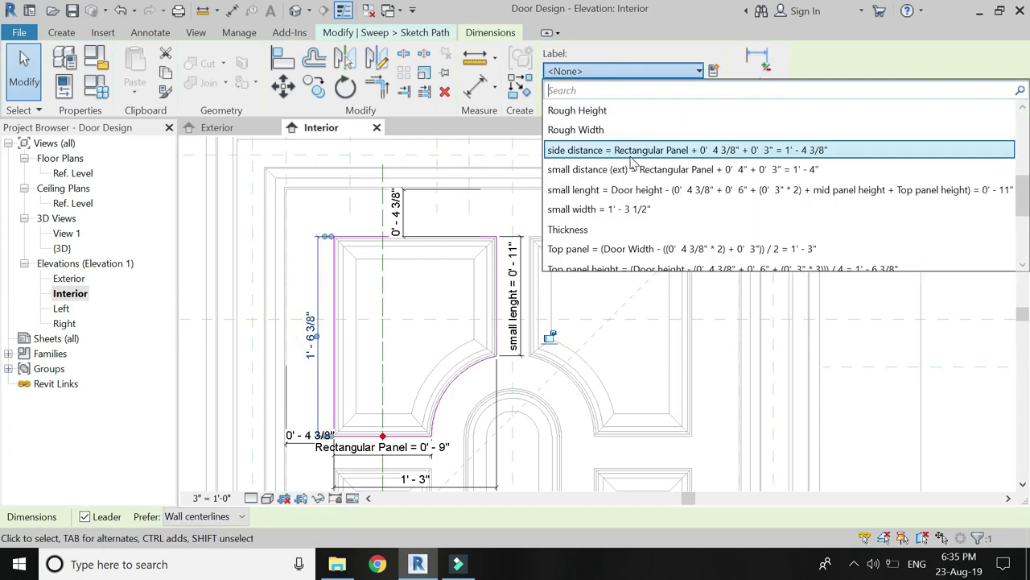
scroll(633, 161, "down", 1)
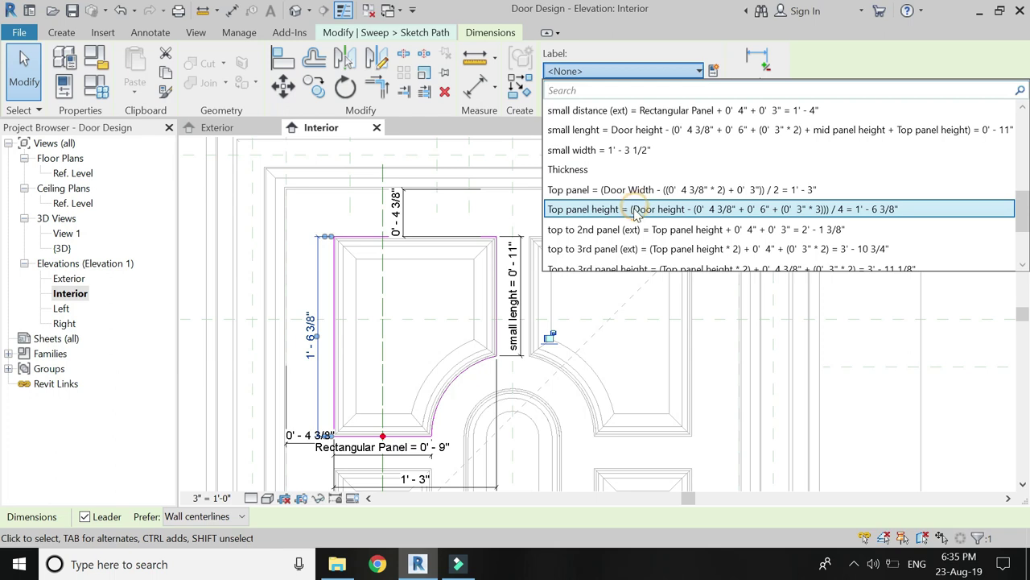
left_click(636, 209)
key("Escape")
scroll(414, 165, "down", 2)
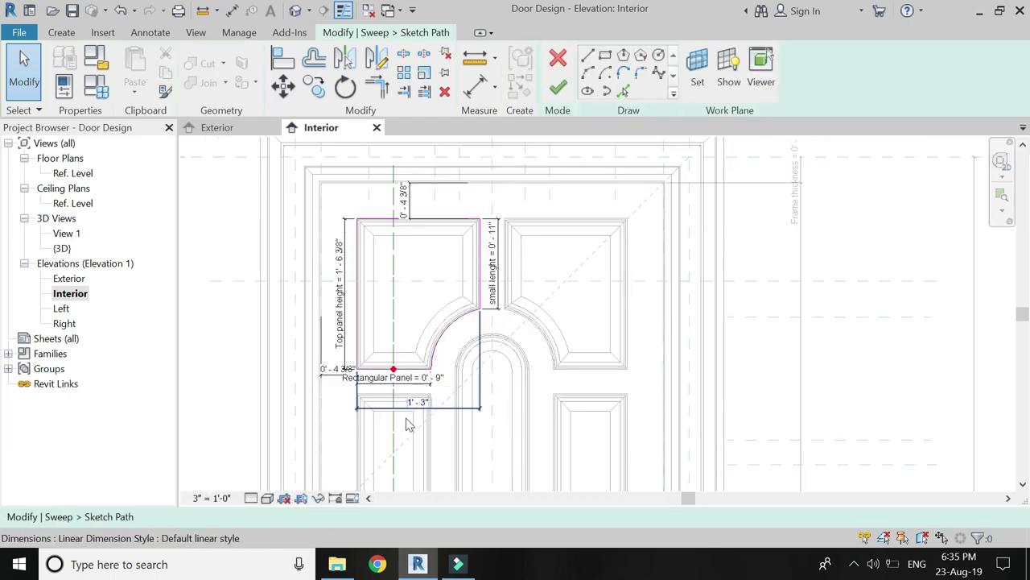
scroll(408, 425, "up", 2)
Step: Label the 1'-3" width dimension Top panel and finish editing the sketch path
left_click(475, 403)
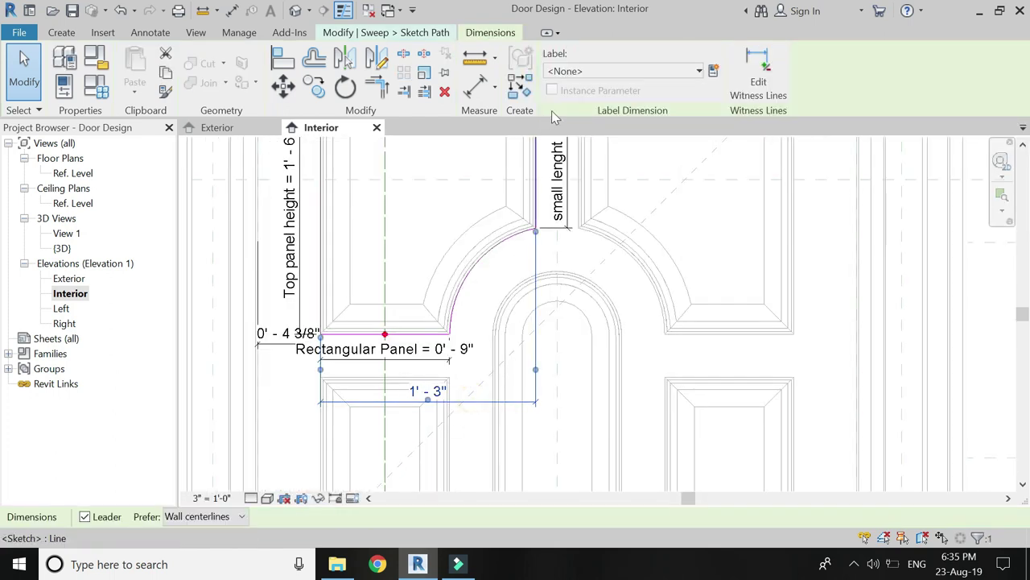
left_click(604, 71)
scroll(637, 240, "down", 1)
scroll(638, 239, "down", 1)
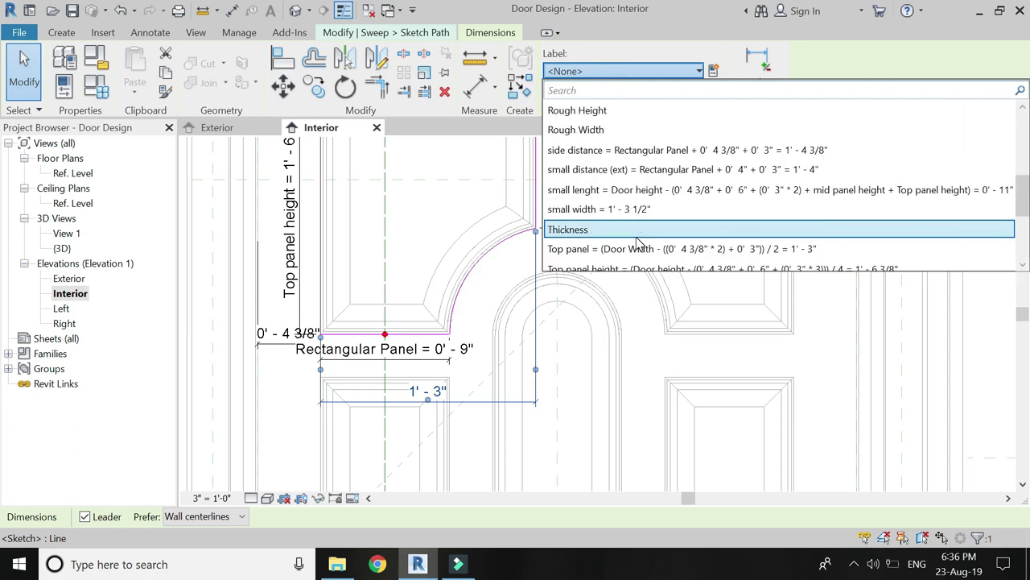
left_click(636, 248)
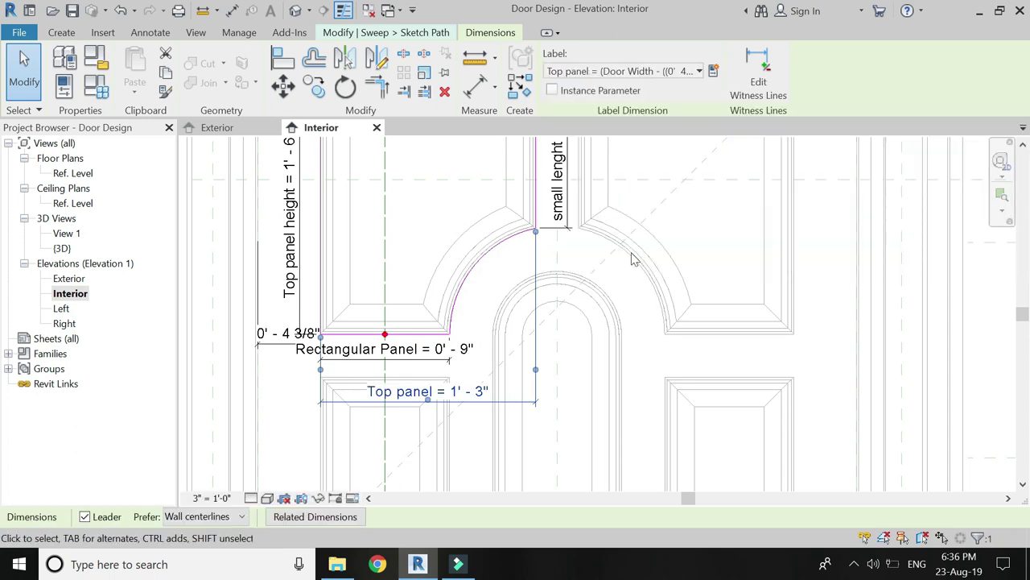
left_click(505, 321)
scroll(506, 321, "down", 2)
scroll(450, 274, "down", 2)
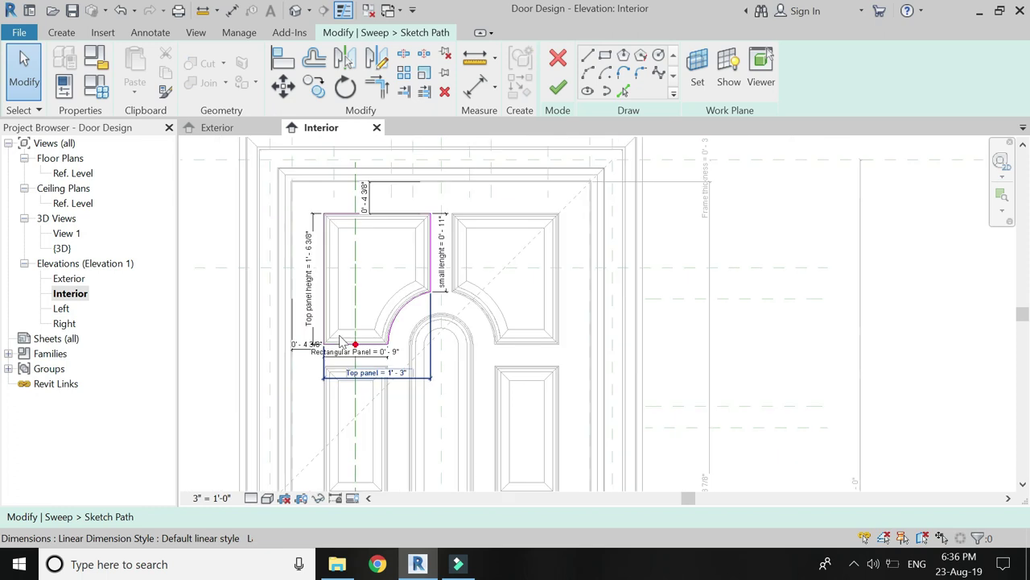
scroll(414, 229, "up", 1)
left_click(554, 91)
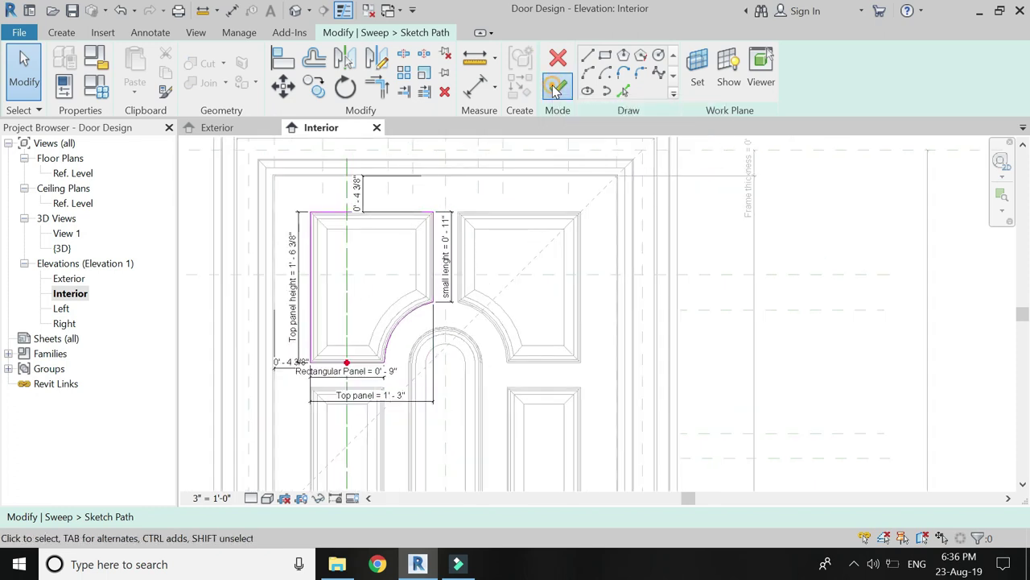
Step: Finish the first void sweep and start a second void sweep from the Exterior elevation
left_click(555, 91)
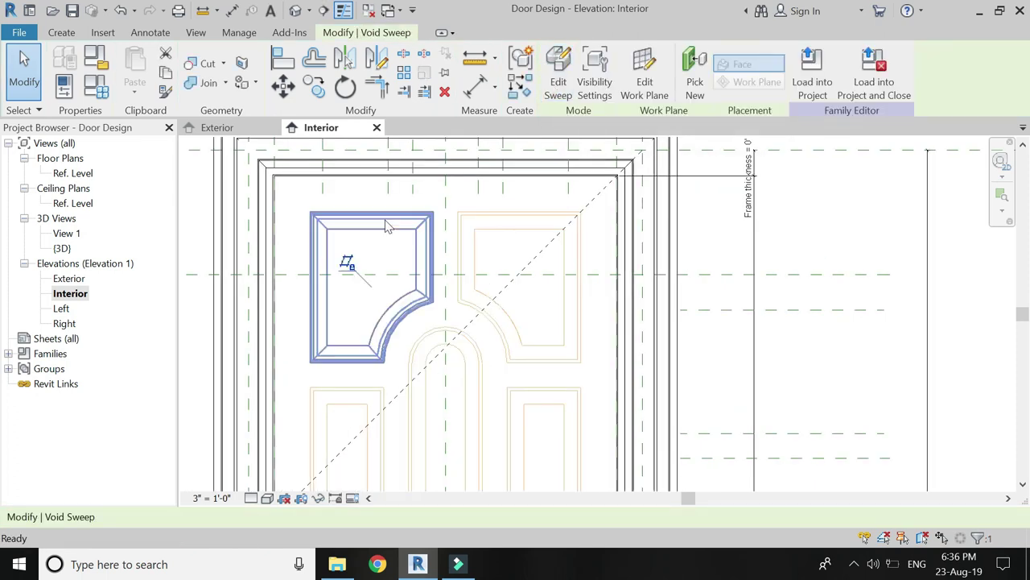
left_click(235, 128)
left_click(225, 92)
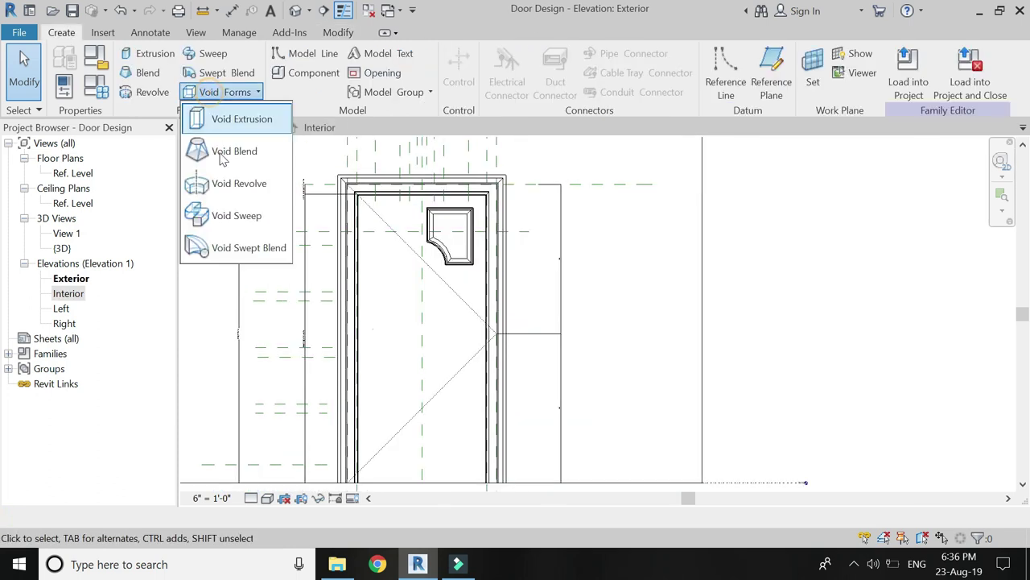
left_click(232, 216)
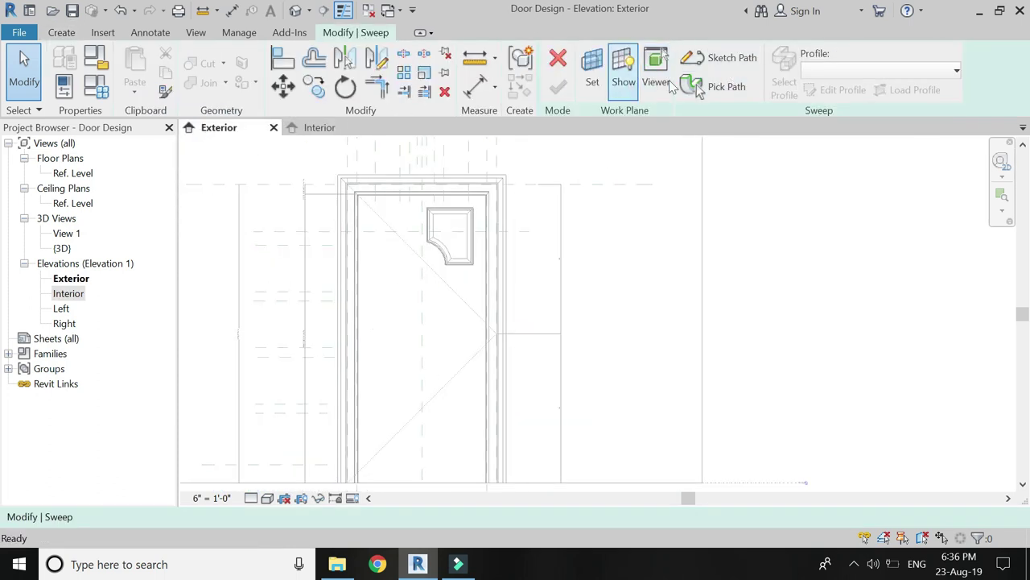
Step: Begin the second sweep's path on a newly picked work plane, viewed in Interior elevation
left_click(724, 58)
left_click(697, 73)
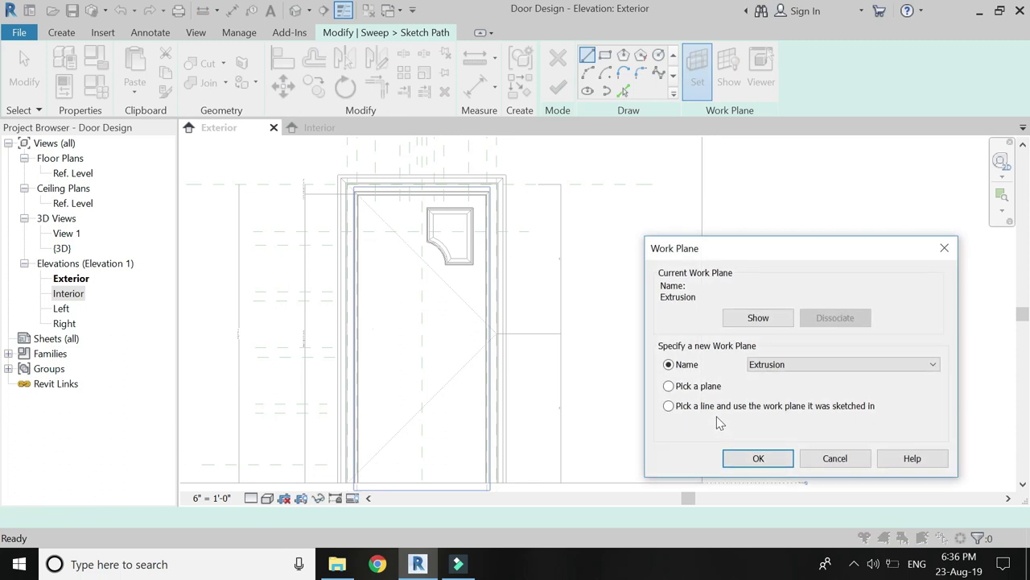
left_click(747, 463)
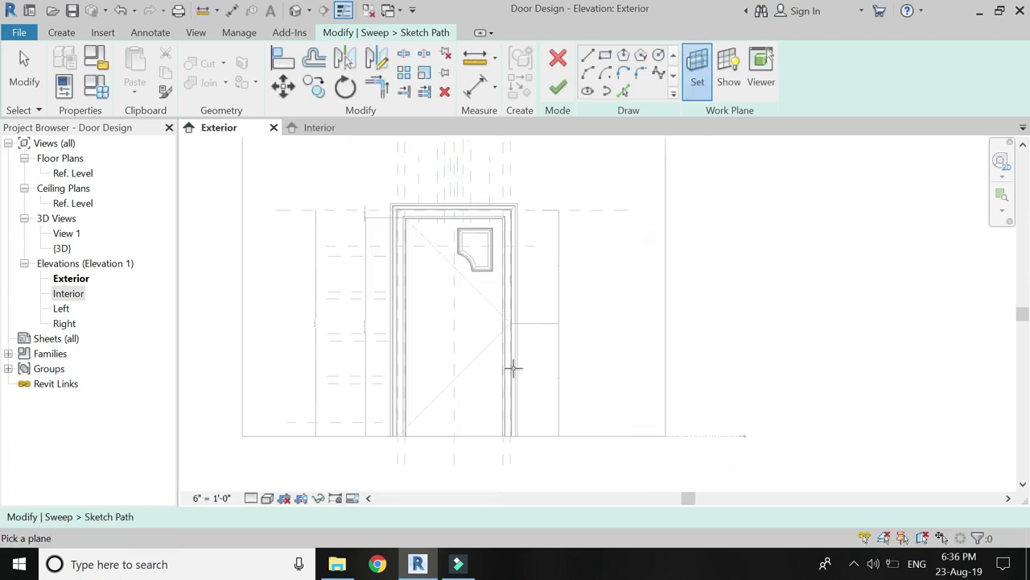
left_click(471, 437)
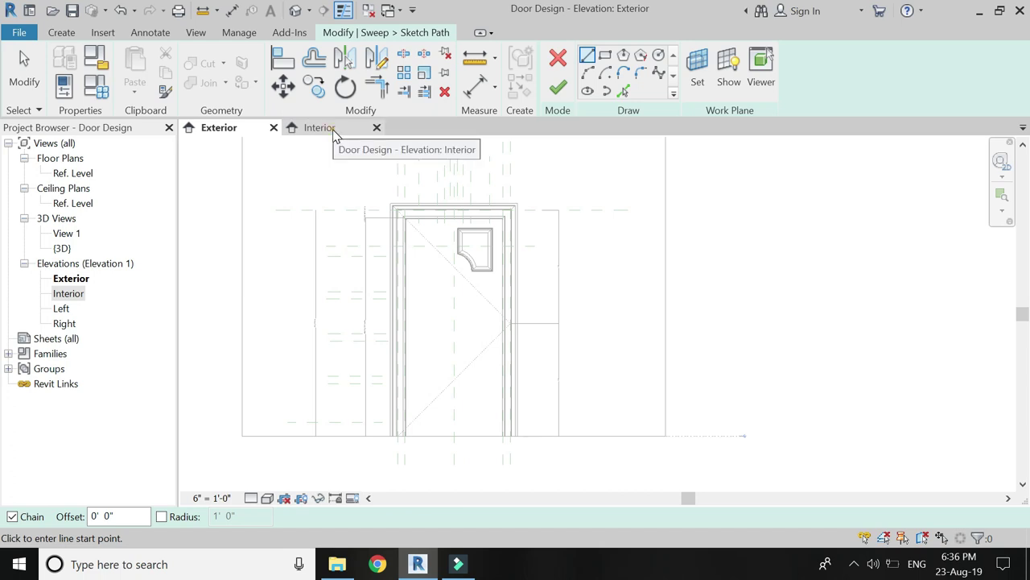
left_click(334, 133)
Step: Draw a rectangle around the top-right panel and an arc across its lower-left corner
left_click(605, 57)
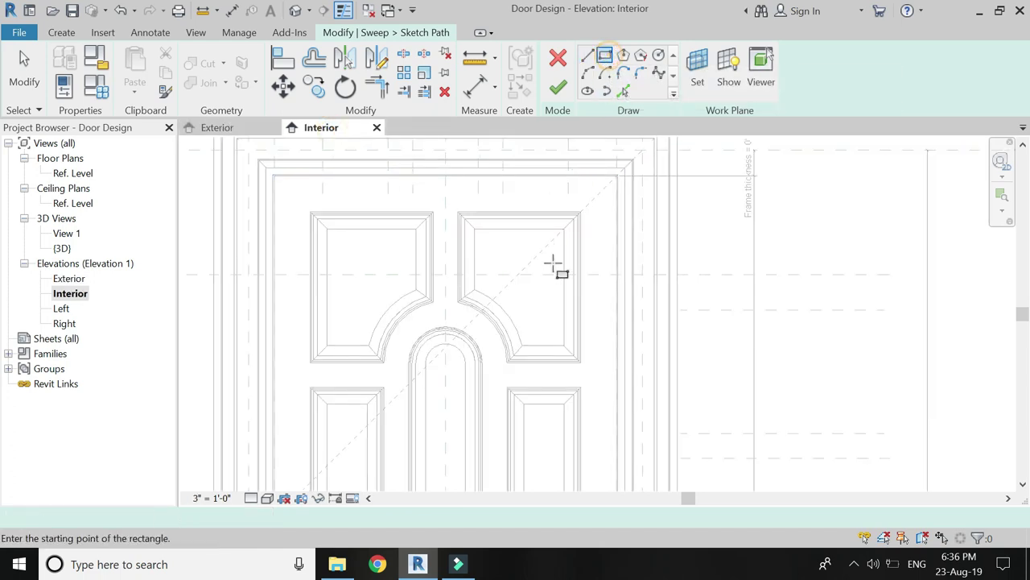
scroll(556, 265, "up", 2)
left_click(585, 405)
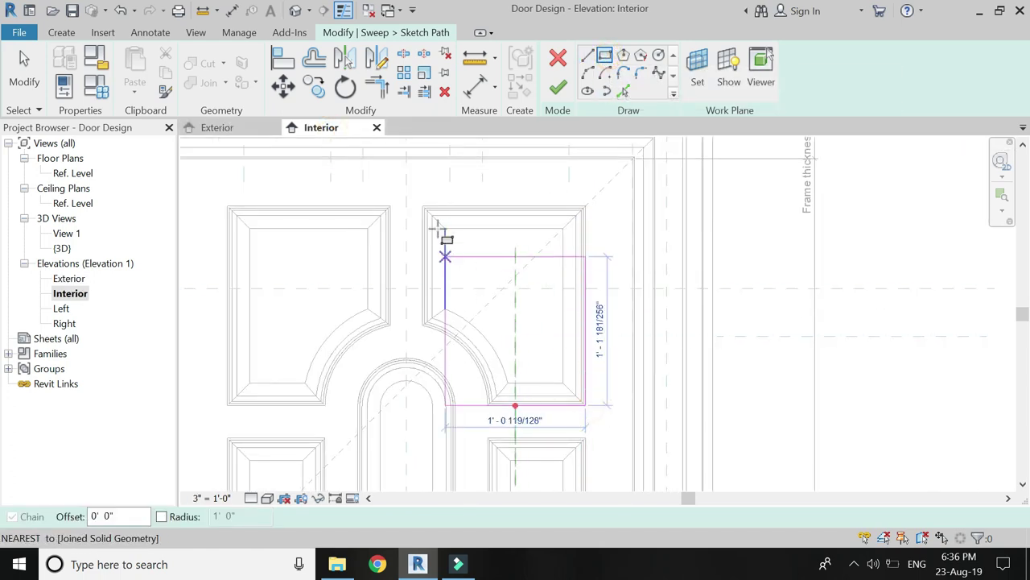
left_click(423, 205)
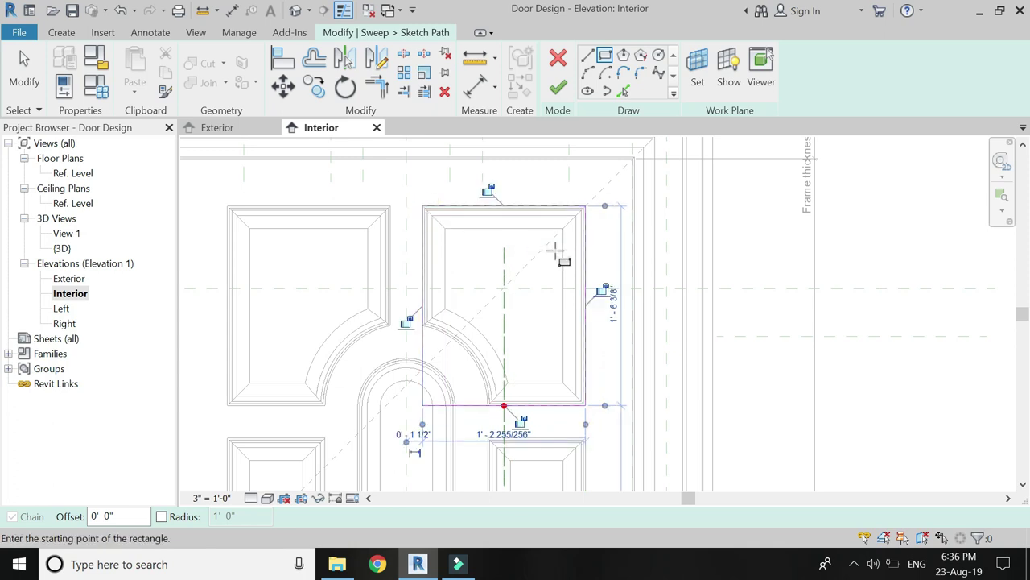
left_click(588, 72)
scroll(428, 330, "up", 1)
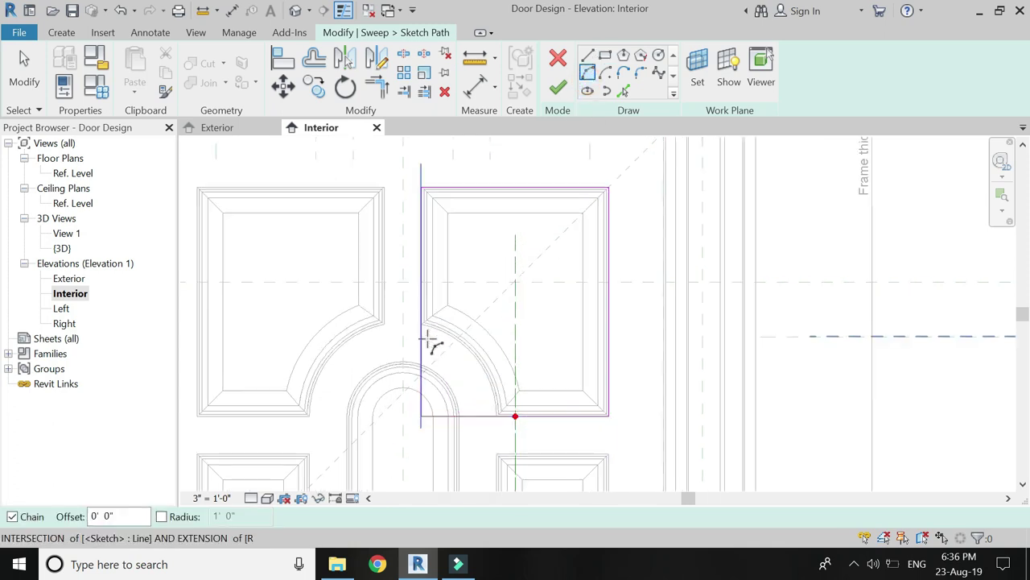
left_click(420, 322)
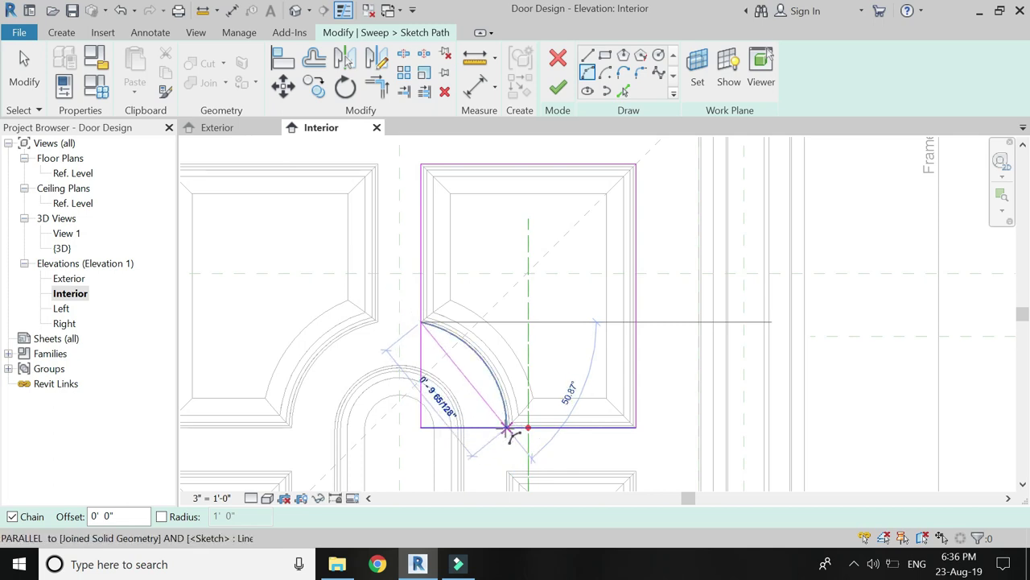
left_click(506, 426)
left_click(479, 358)
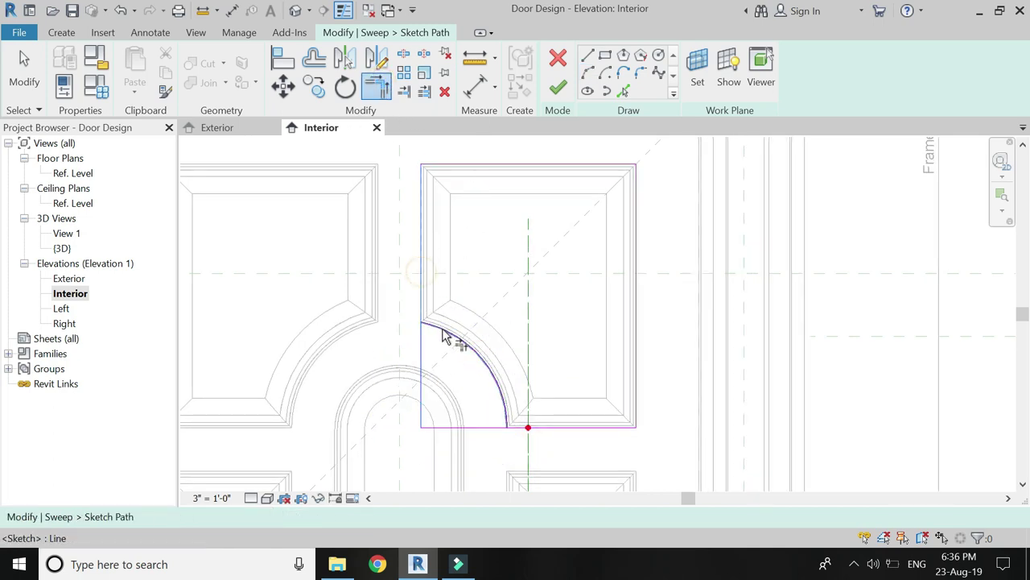
Step: Trim the leftover line beside the arc and begin an aligned height dimension
left_click(534, 420)
scroll(515, 417, "down", 1)
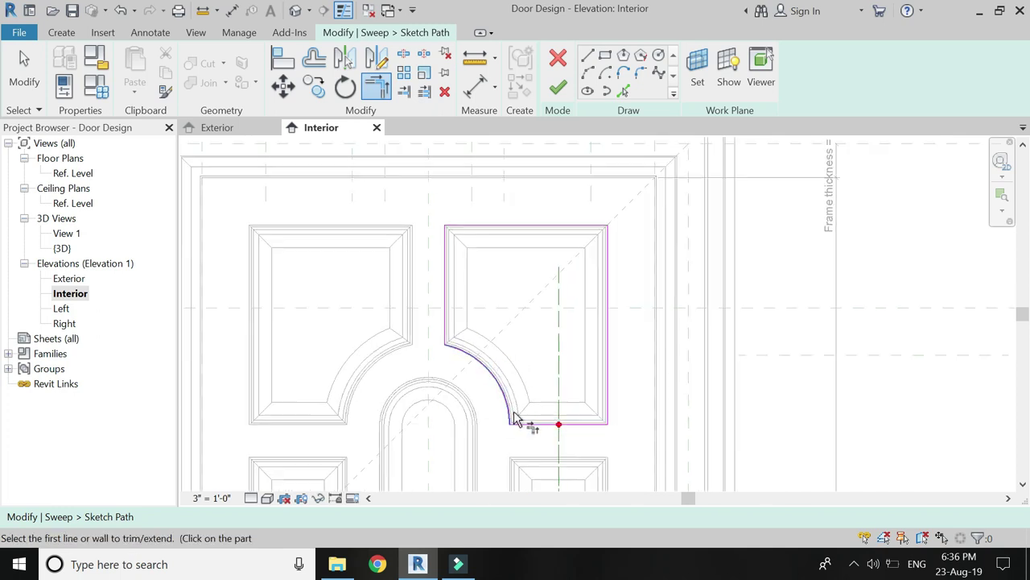
left_click(477, 93)
left_click(566, 234)
left_click(587, 423)
Step: Place the 1'-6 3/8" height, 1'-3" width and two 0'-4 3/8" offset dimensions on the path
left_click(630, 424)
left_click(448, 312)
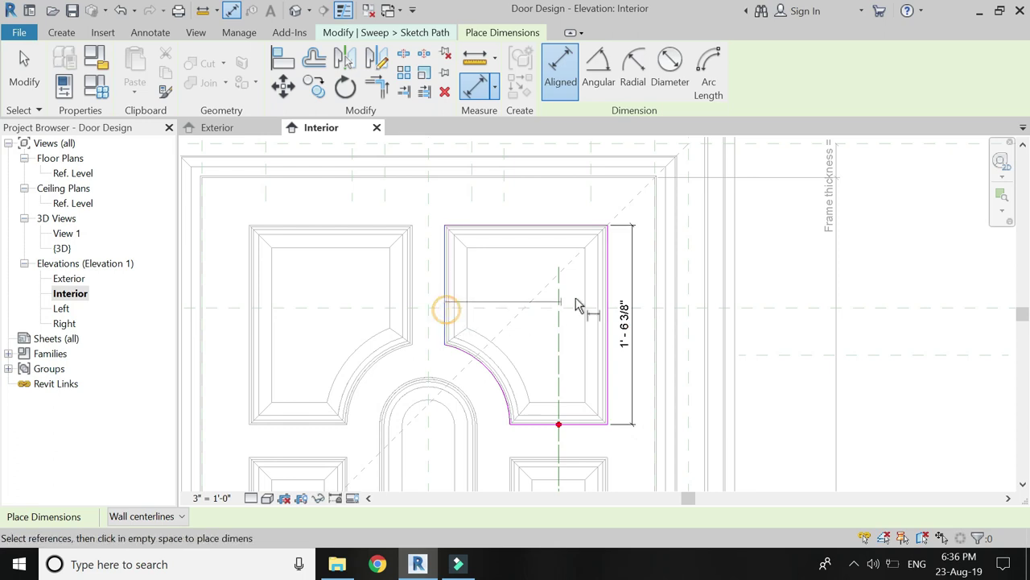
left_click(615, 233)
left_click(617, 204)
left_click(577, 182)
left_click(576, 224)
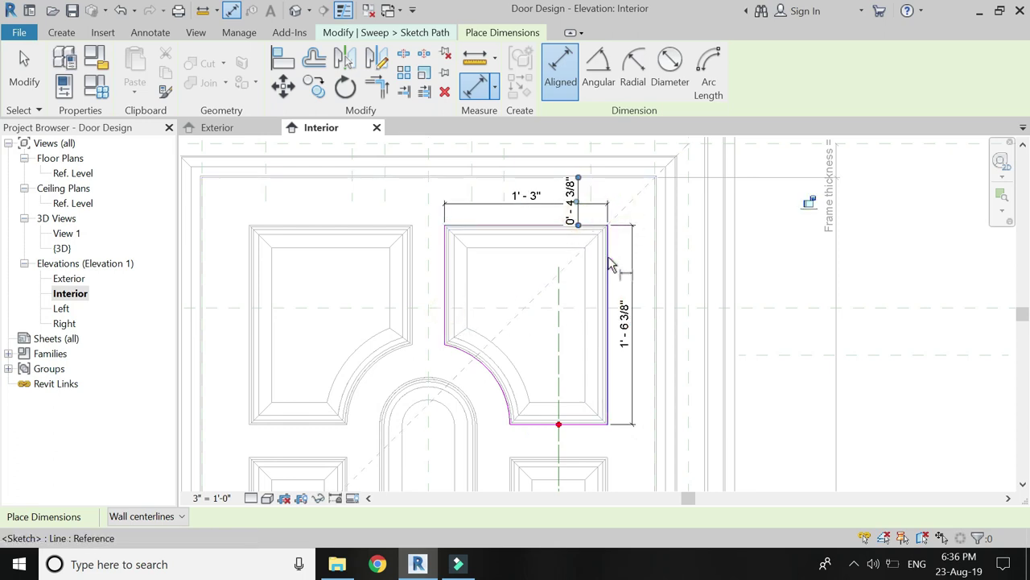
left_click(648, 267)
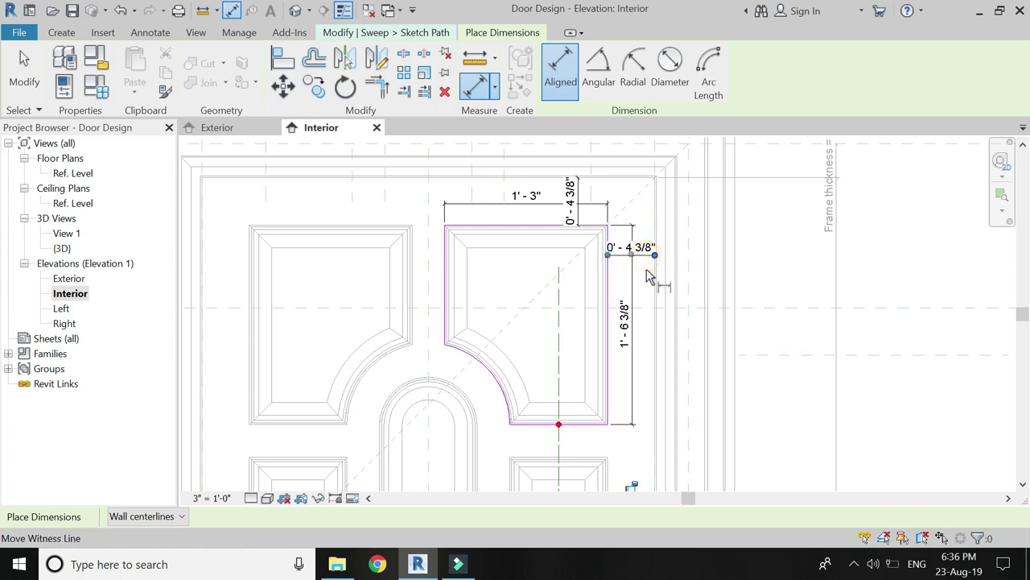
scroll(596, 387, "down", 1)
scroll(527, 429, "up", 2)
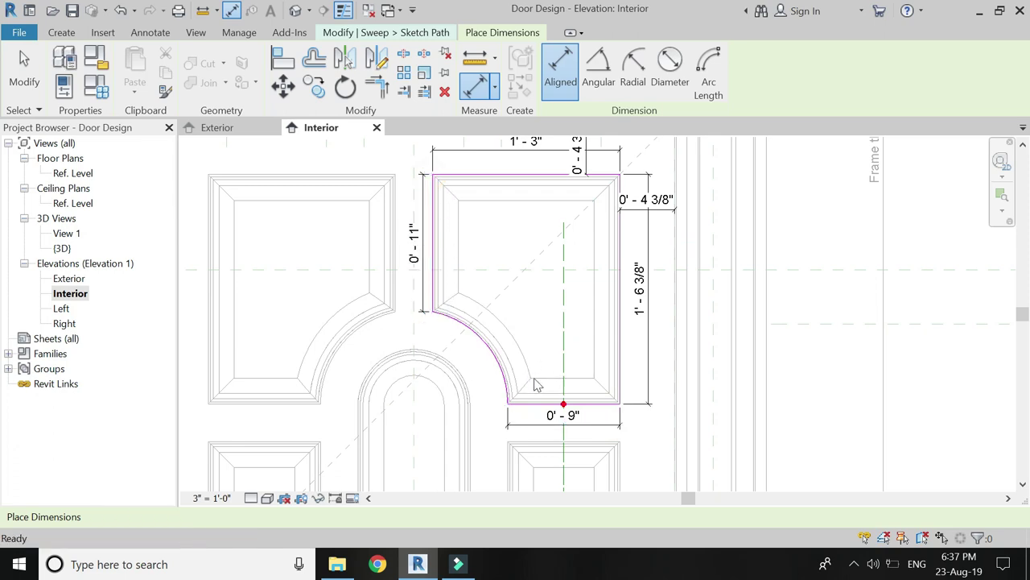
Step: Exit the dimension tool and select the two 0'-4 3/8" offset dimensions
key("Escape")
scroll(594, 295, "down", 1)
left_click(617, 244)
left_click(609, 257)
left_click(570, 202)
Step: Label the 0'-11" dimension small lenght and the 0'-9" dimension Rectangular Panel
key("Escape")
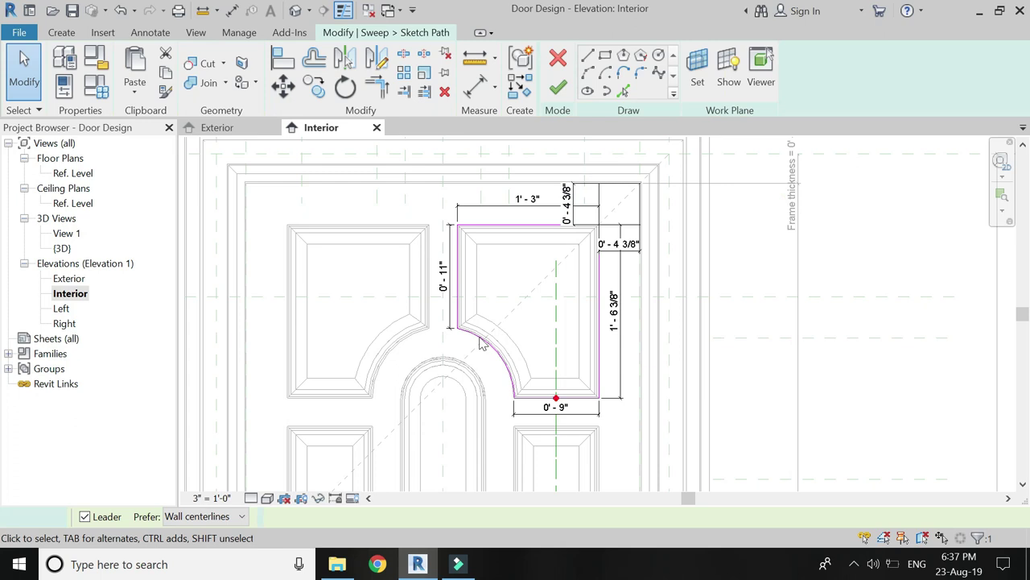
left_click(441, 283)
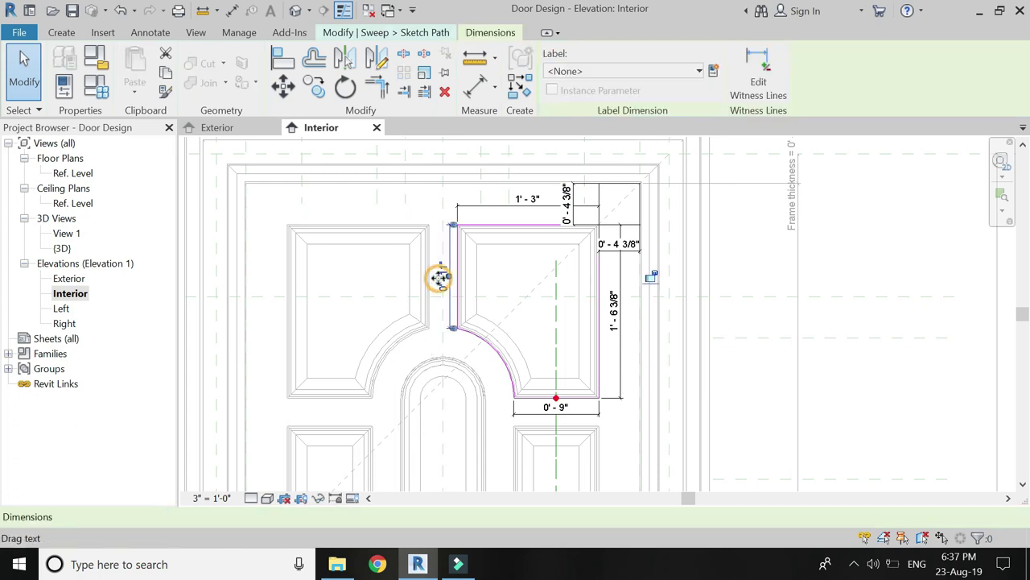
left_click(683, 73)
scroll(658, 243, "down", 2)
scroll(658, 243, "down", 1)
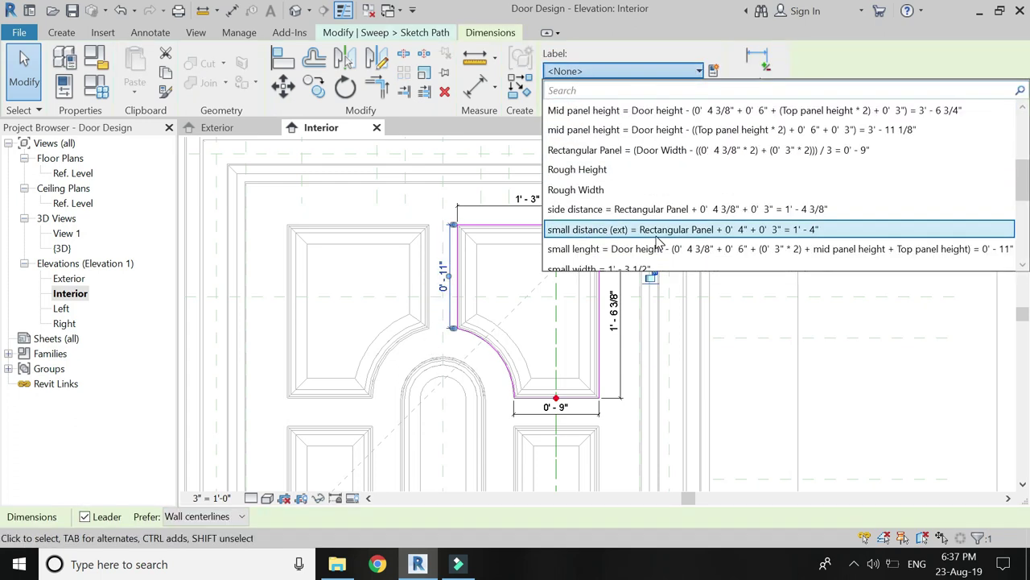
left_click(659, 249)
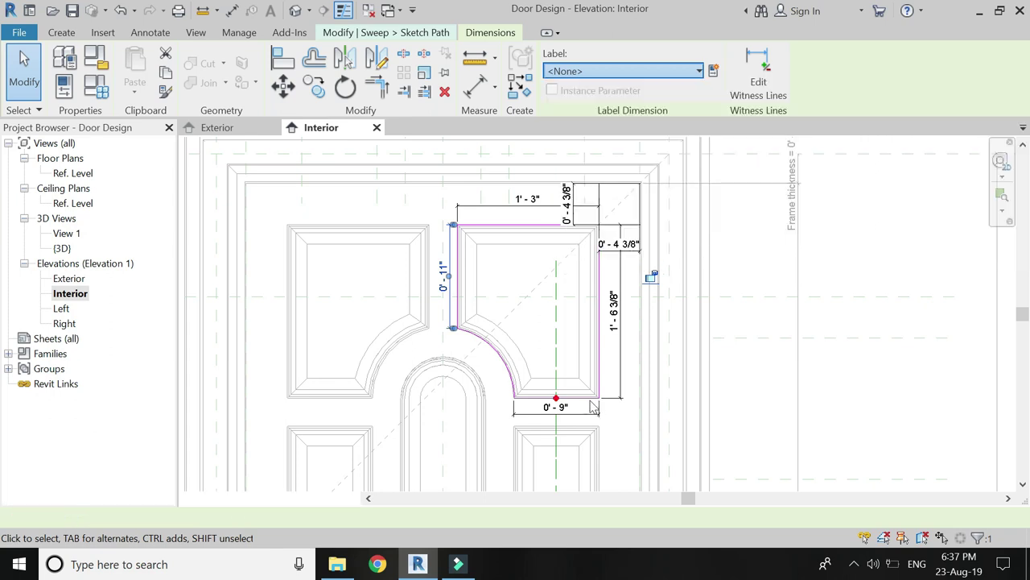
left_click(555, 406)
left_click(666, 70)
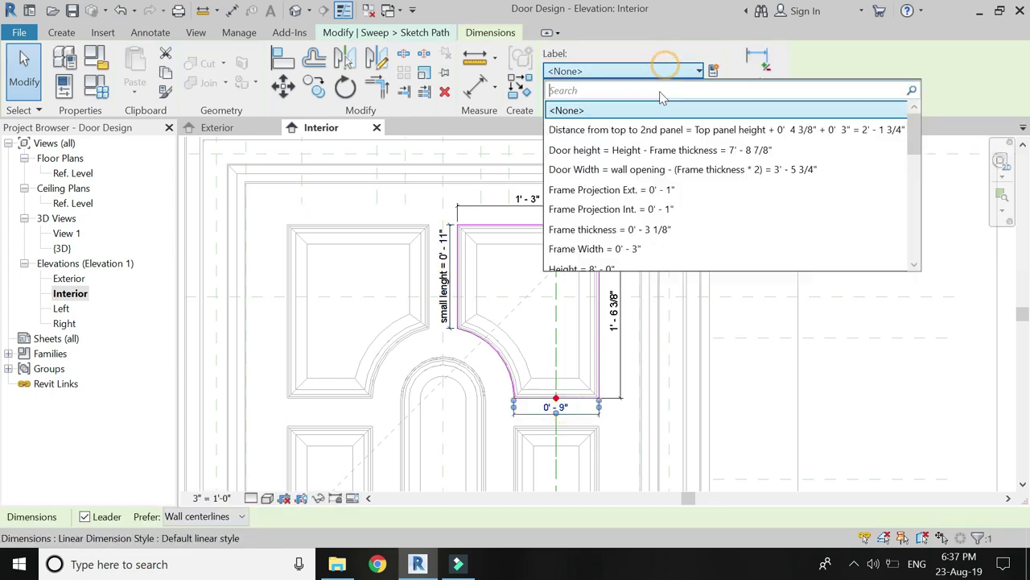
scroll(667, 156, "down", 3)
left_click(656, 218)
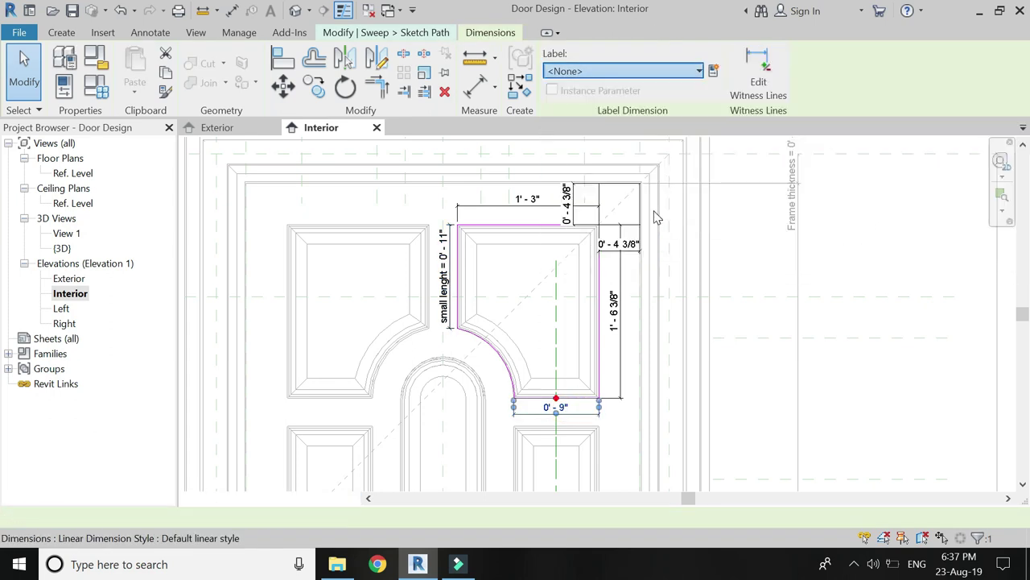
left_click(644, 290)
Step: Label the 1'-6 3/8" height Top panel height and the 1'-3" width Top panel
left_click(620, 310)
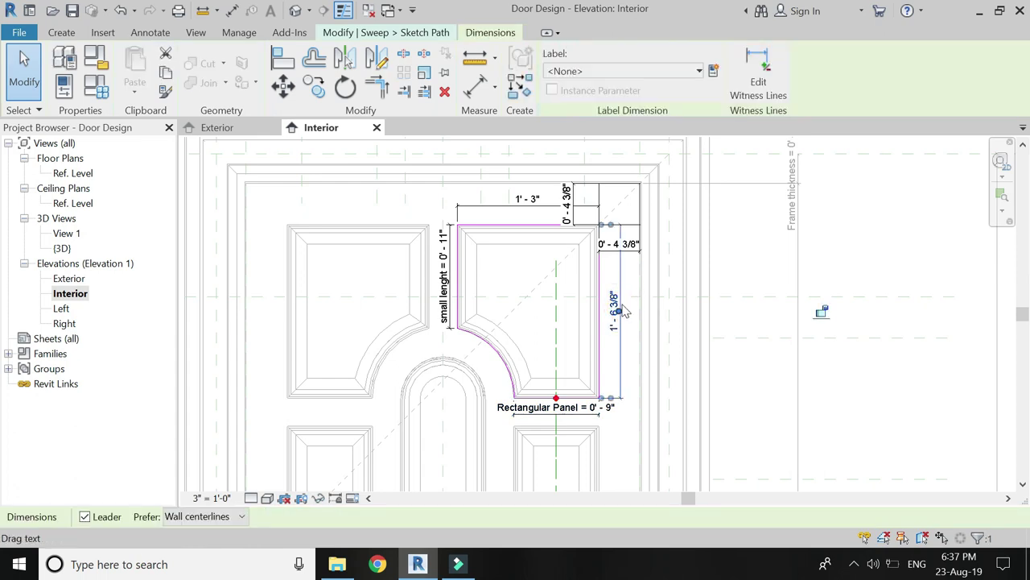
left_click(660, 71)
scroll(644, 153, "down", 2)
scroll(644, 151, "down", 4)
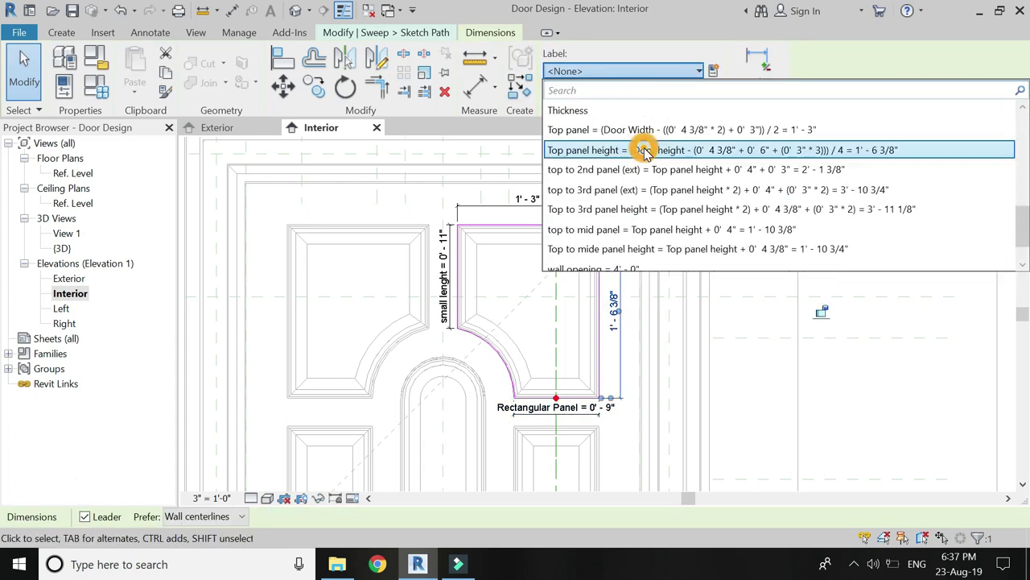
left_click(644, 151)
left_click(579, 173)
left_click(519, 197)
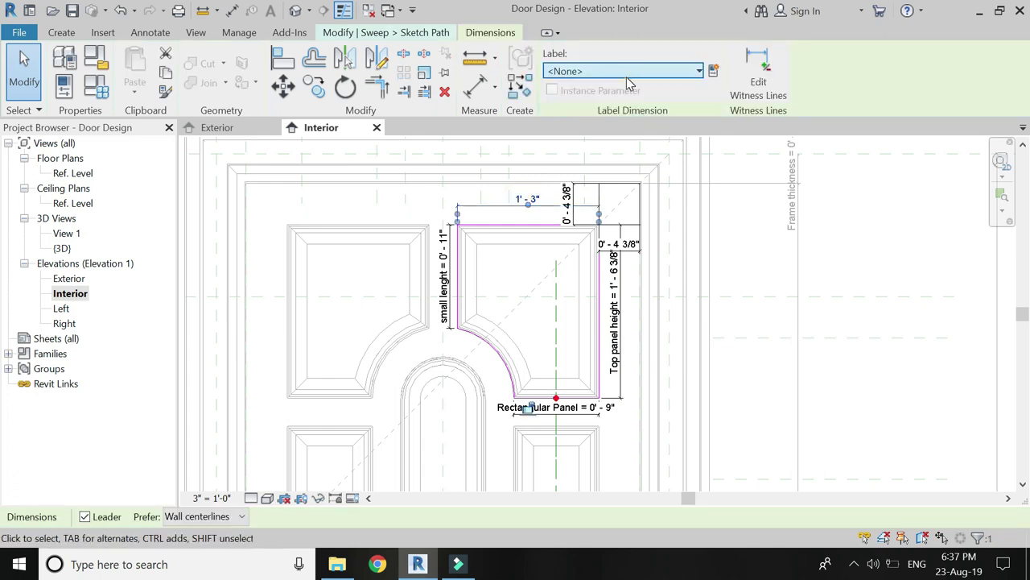
left_click(628, 72)
scroll(641, 245, "down", 5)
left_click(641, 245)
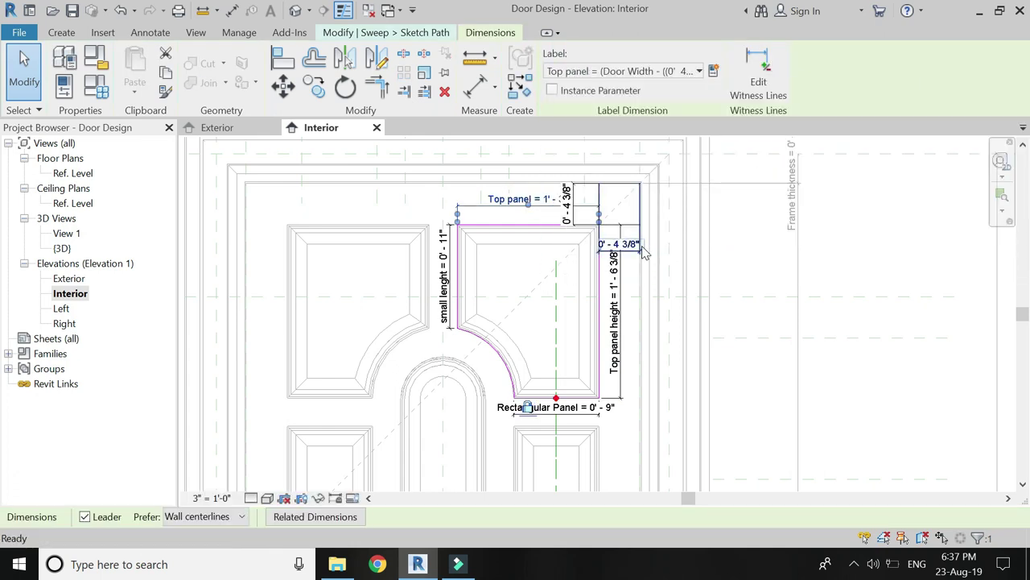
key("Escape")
scroll(550, 185, "down", 1)
scroll(550, 184, "down", 1)
Step: Finish the path, assign the Panel section profile, and complete the void sweep
left_click(558, 88)
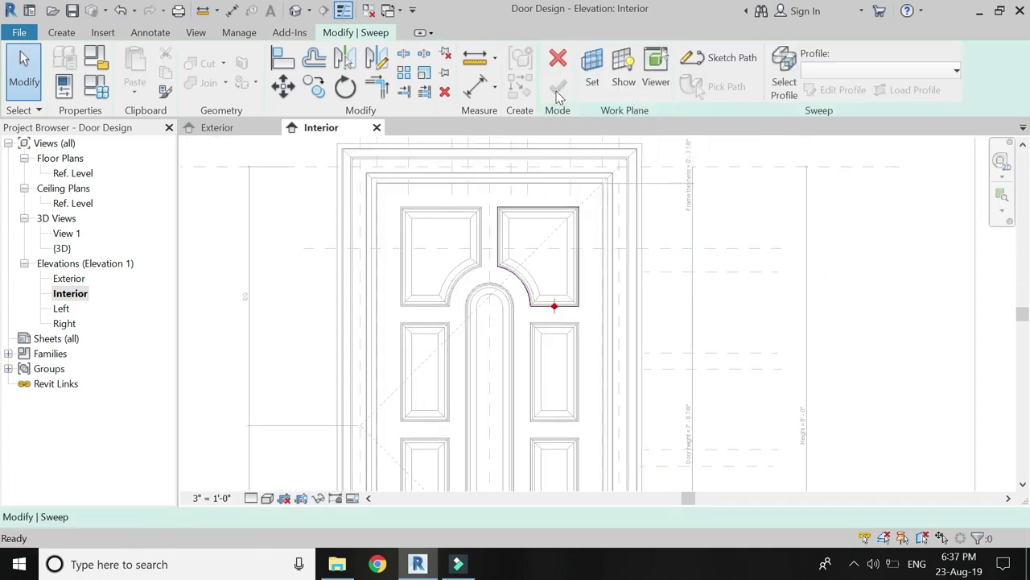
left_click(354, 39)
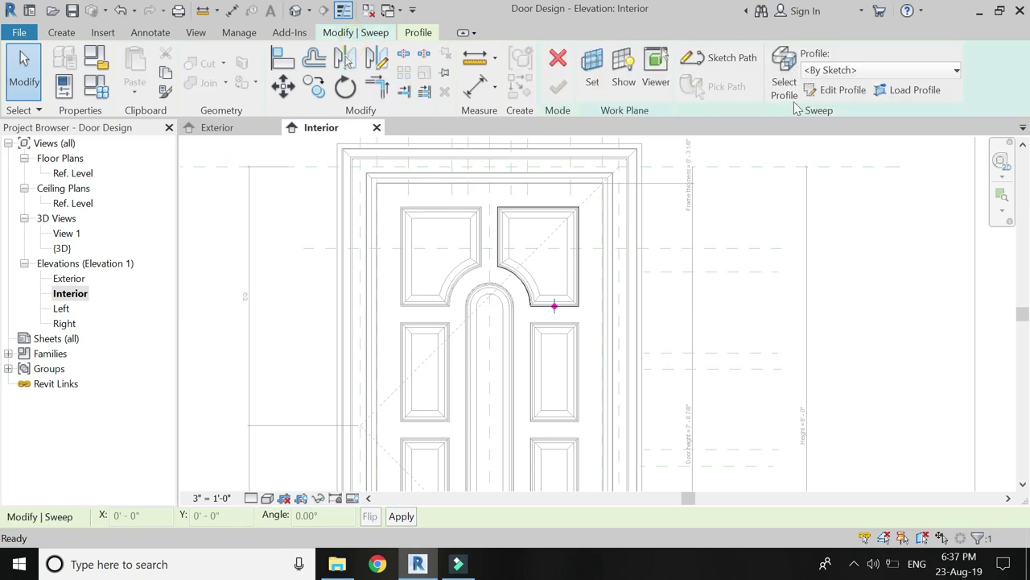
left_click(882, 70)
left_click(846, 145)
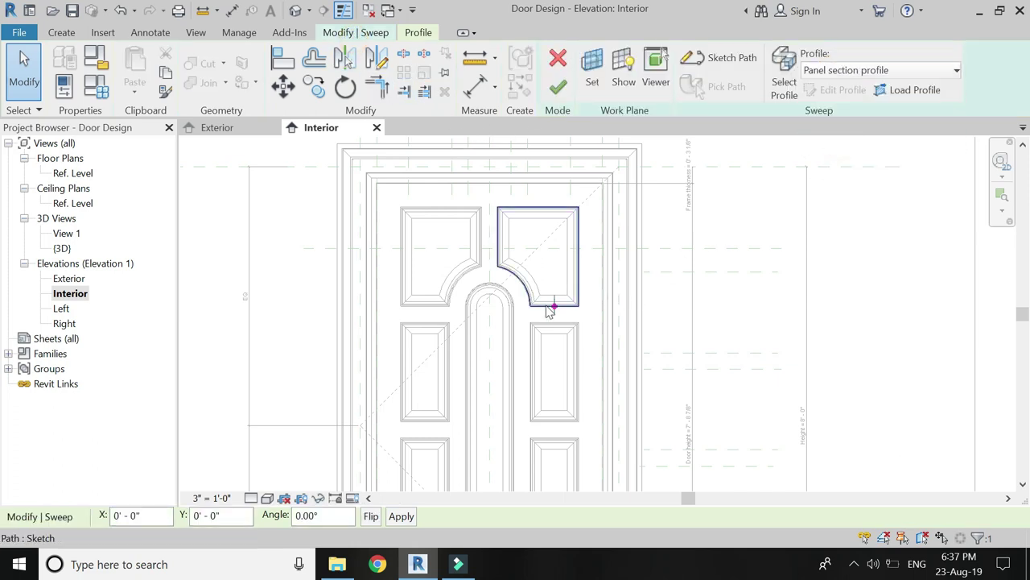
scroll(547, 312, "up", 4)
left_click(558, 85)
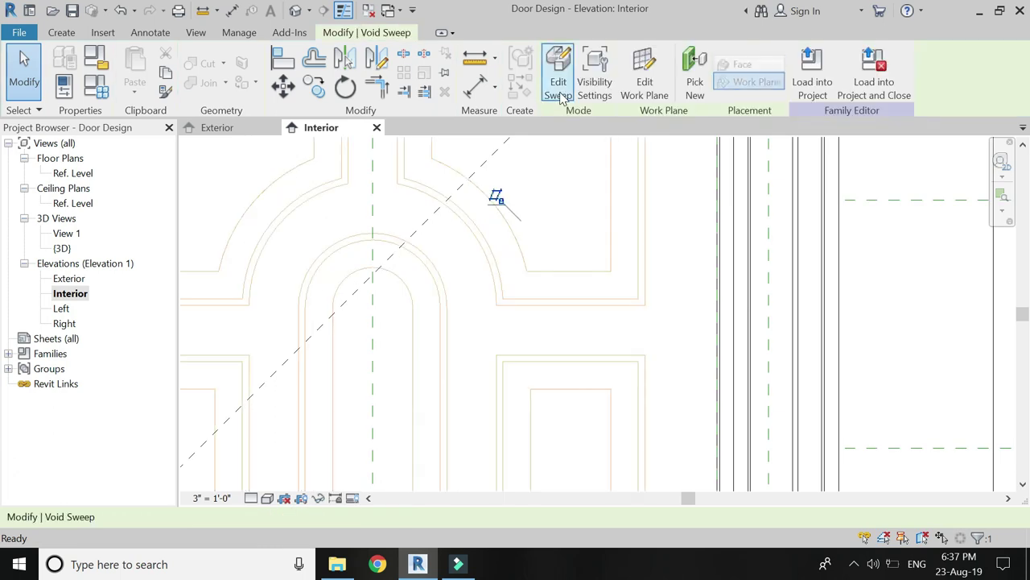
left_click(534, 198)
Step: In the Exterior elevation, start a new void sweep path on the door's bottom-edge work plane
left_click(219, 127)
left_click(231, 97)
left_click(245, 209)
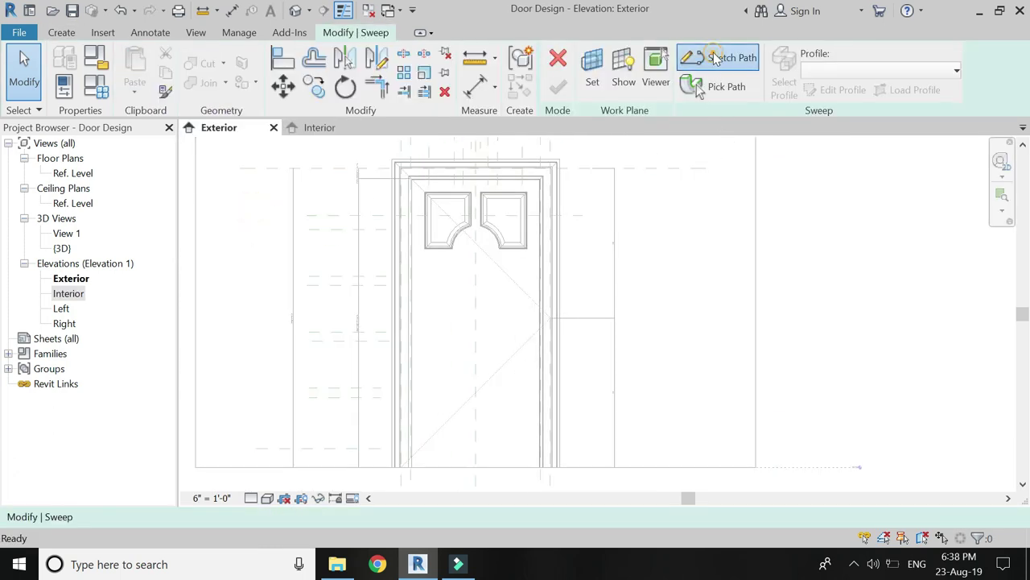
left_click(715, 59)
left_click(638, 409)
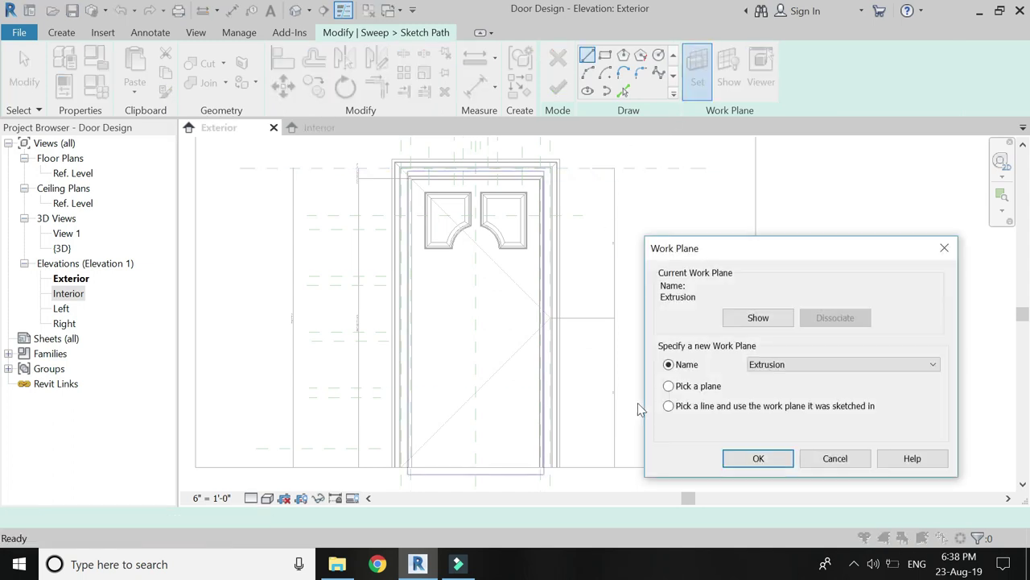
left_click(746, 459)
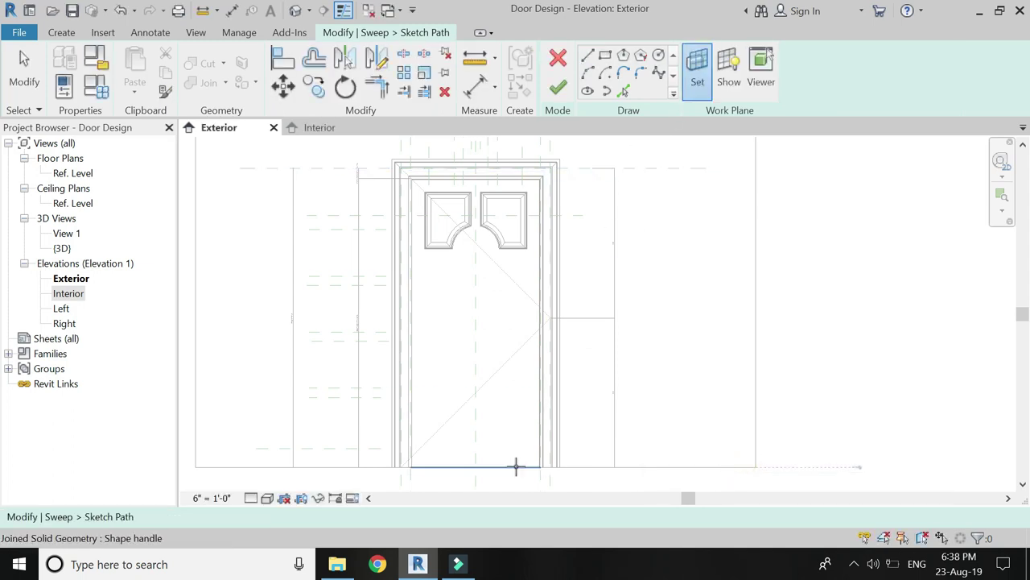
left_click(516, 465)
Step: In the Interior elevation, sketch a rectangle path around the left panel
left_click(347, 123)
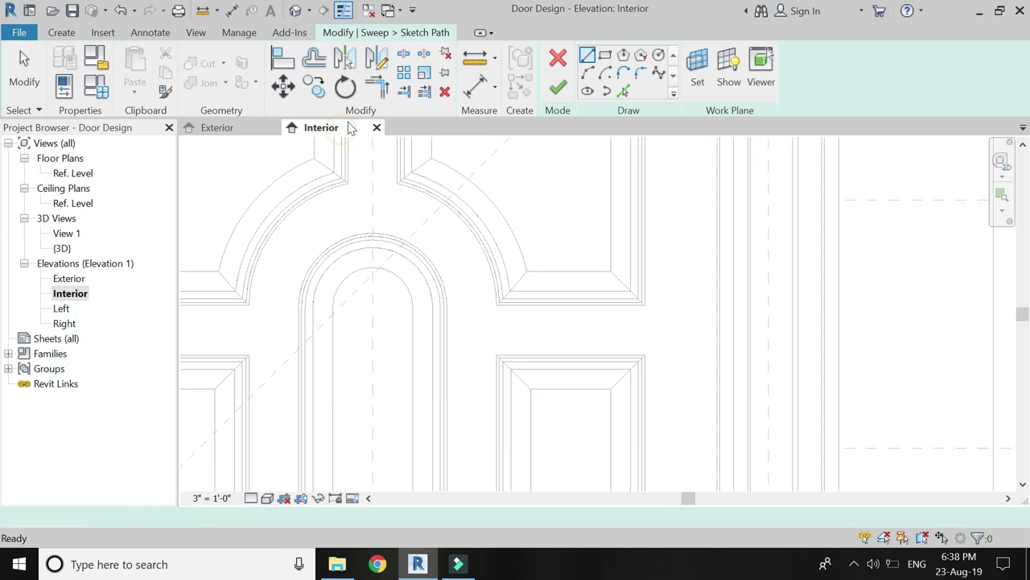
left_click(604, 55)
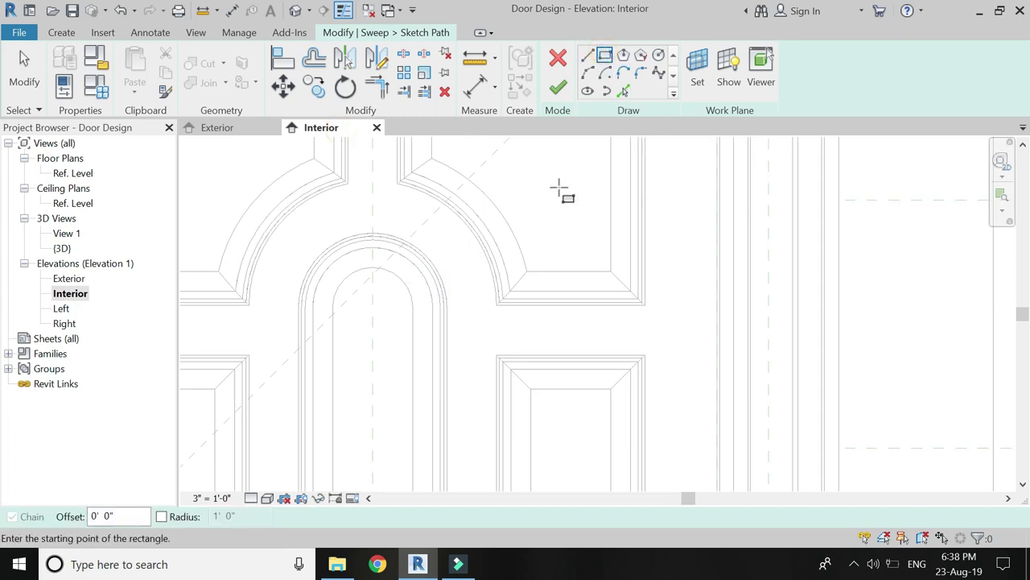
scroll(523, 233, "down", 3)
scroll(402, 272, "up", 3)
left_click(364, 229)
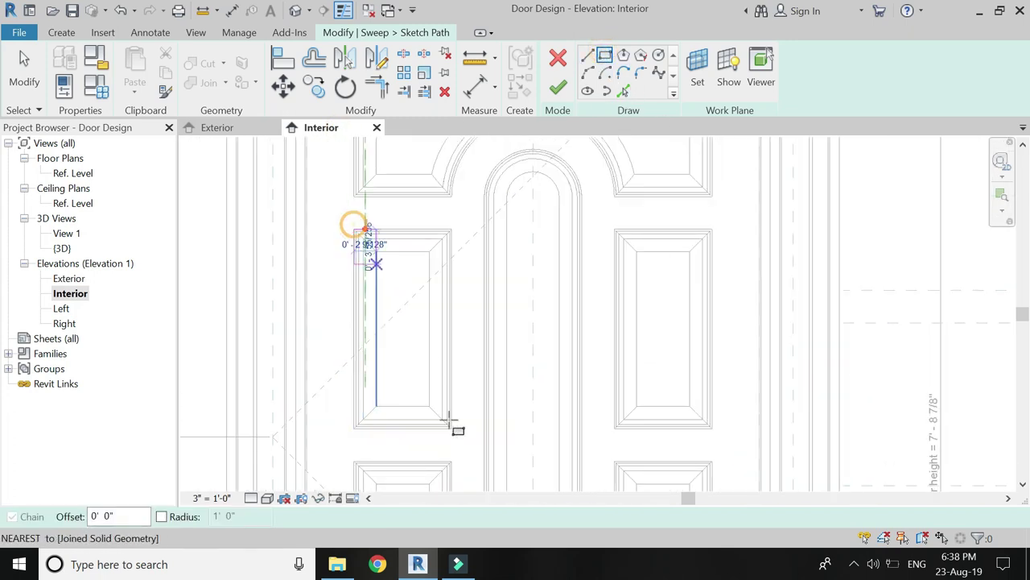
left_click(451, 429)
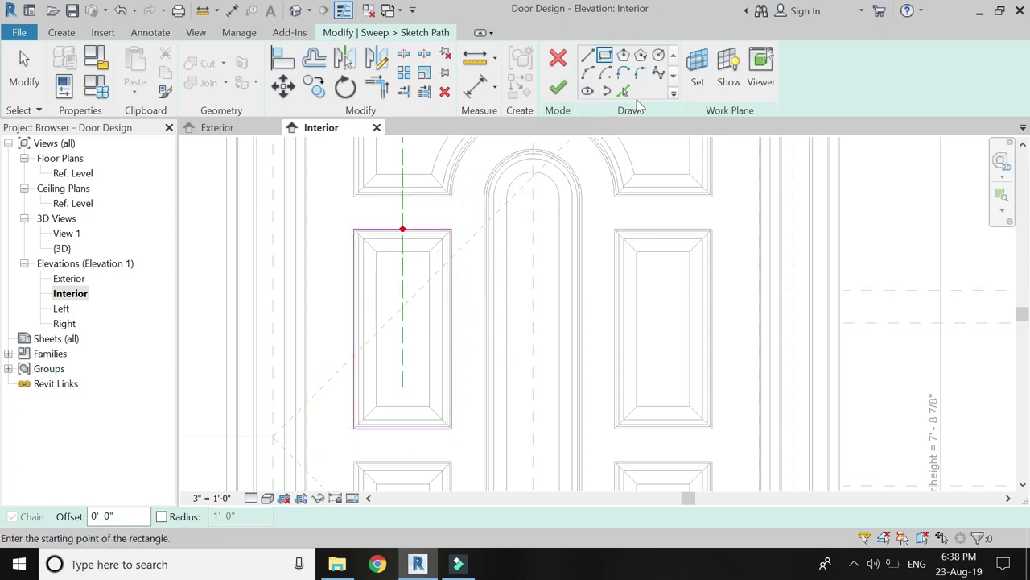
left_click(474, 88)
Step: Dimension the top offset from the door top, plus 0'-4 3/8" and 0'-9" widths below the rectangle
scroll(426, 333, "down", 3)
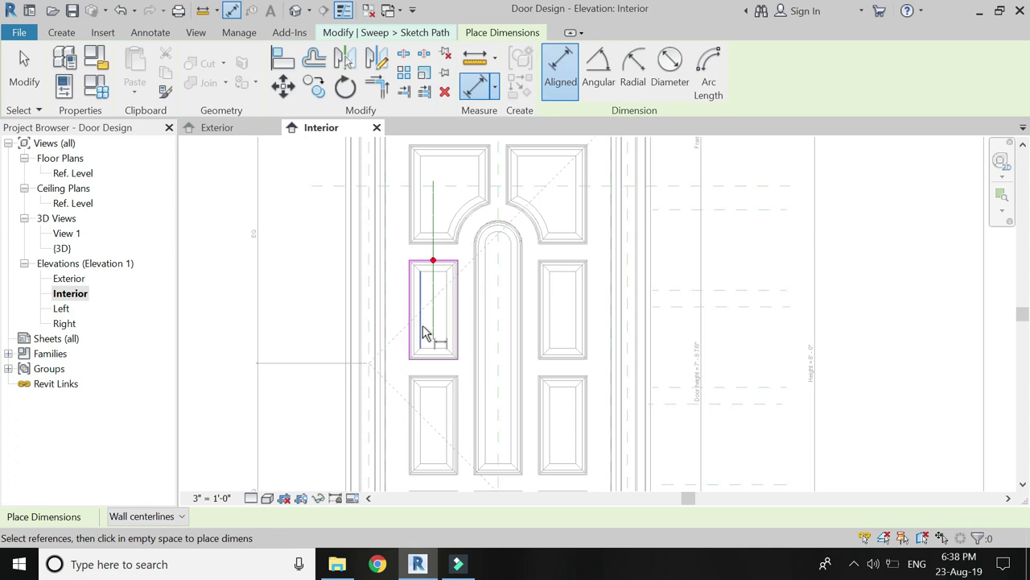
scroll(394, 326, "up", 2)
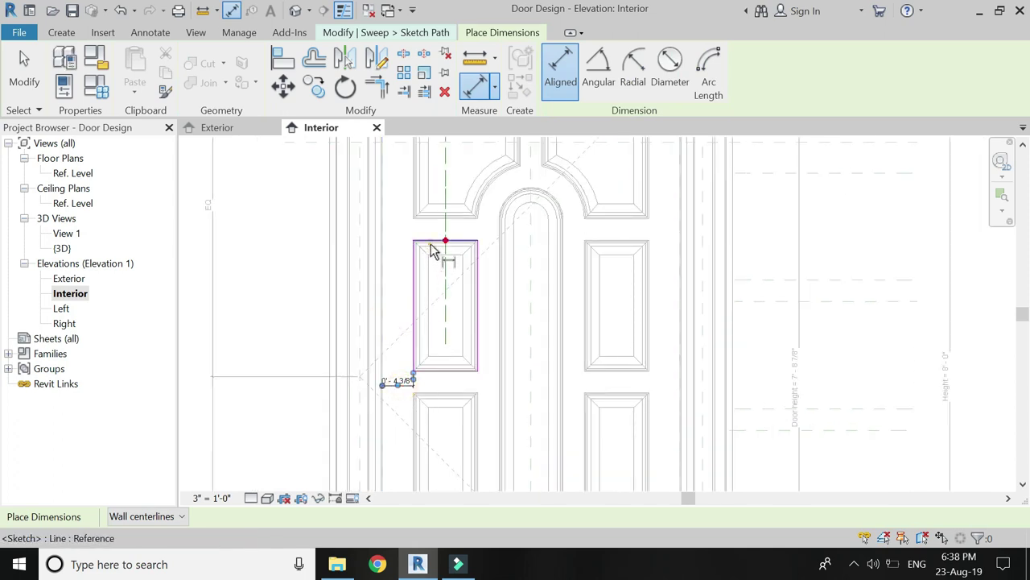
scroll(434, 254, "down", 2)
scroll(455, 213, "up", 1)
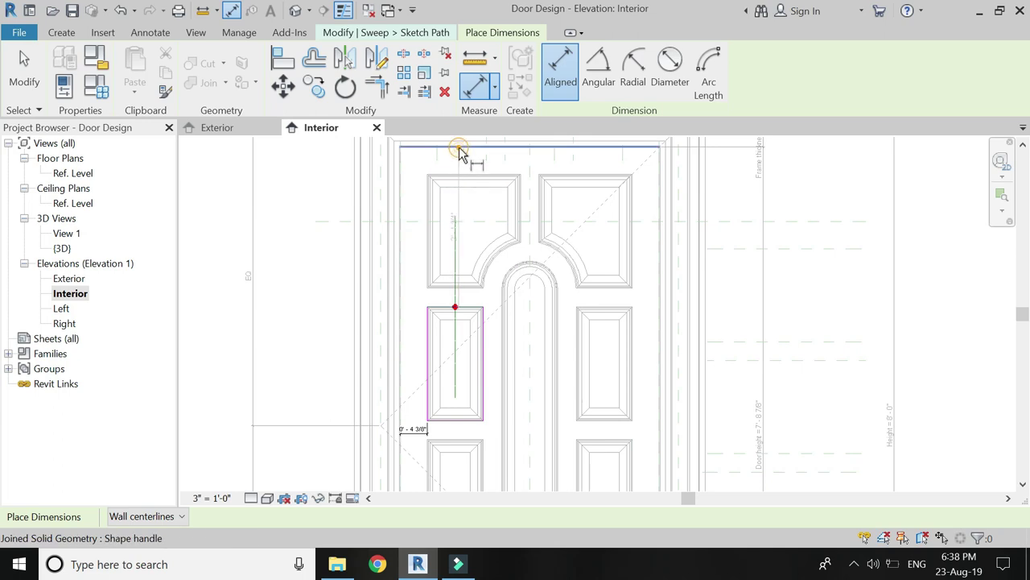
left_click(452, 171)
scroll(460, 399, "up", 1)
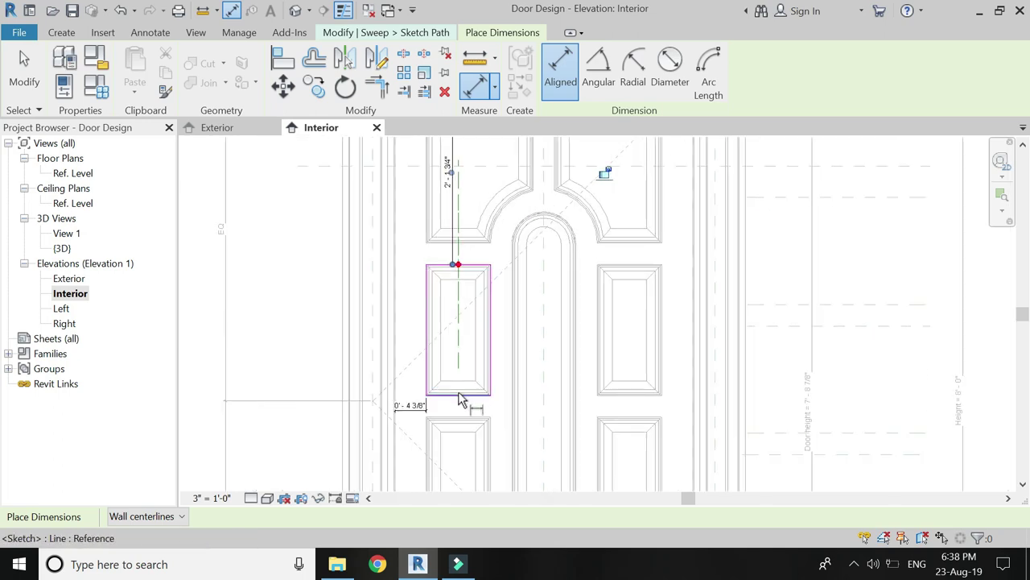
scroll(461, 398, "up", 1)
left_click(417, 359)
left_click(499, 363)
left_click(510, 421)
Step: Add the 1'-6 3/8" height dimension between the rectangle's top and bottom edges
left_click(438, 232)
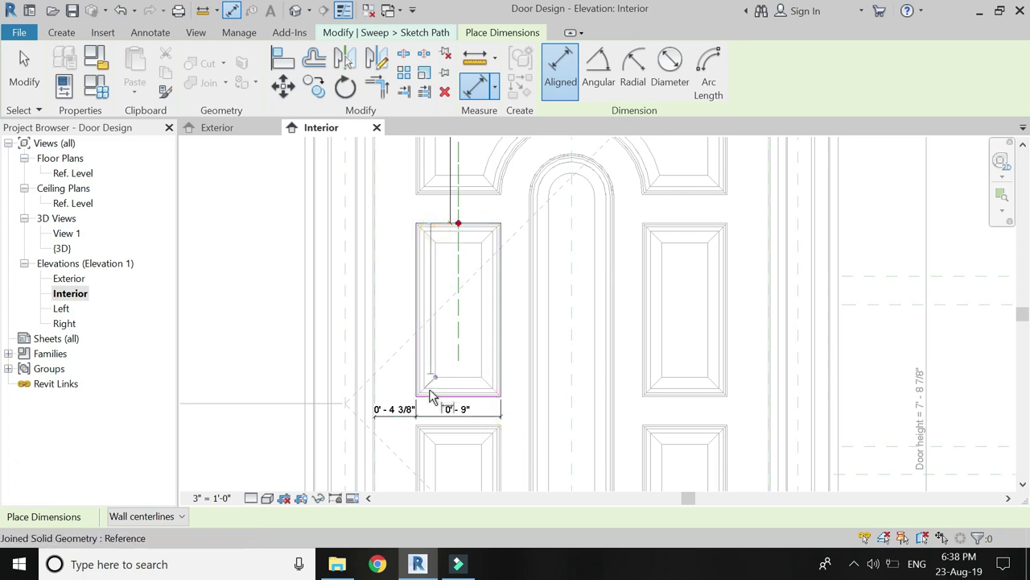
left_click(429, 393)
left_click(396, 367)
key("Escape")
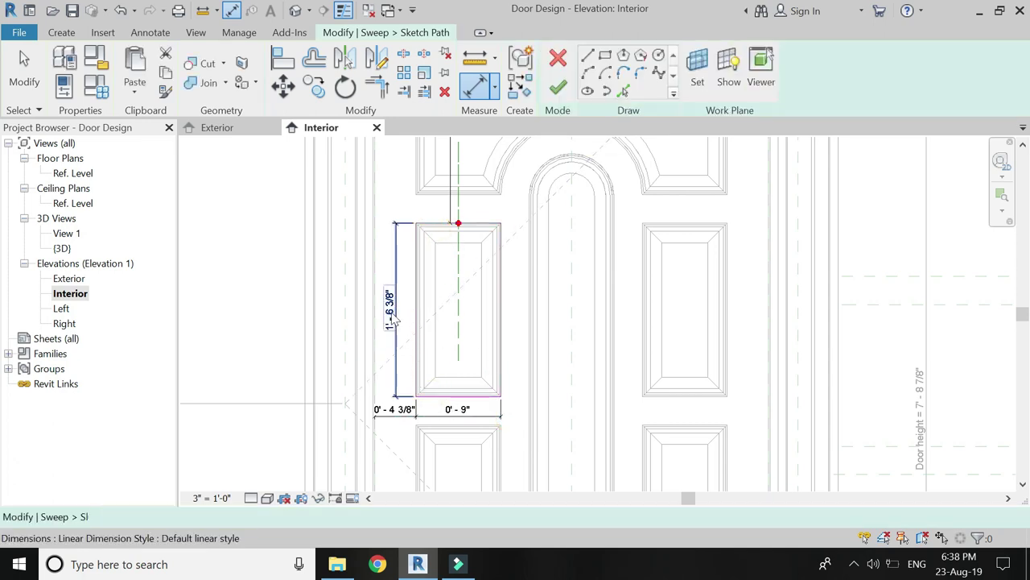
Step: Label the 1'-6 3/8" height dimension Top panel height
left_click(390, 306)
left_click(624, 71)
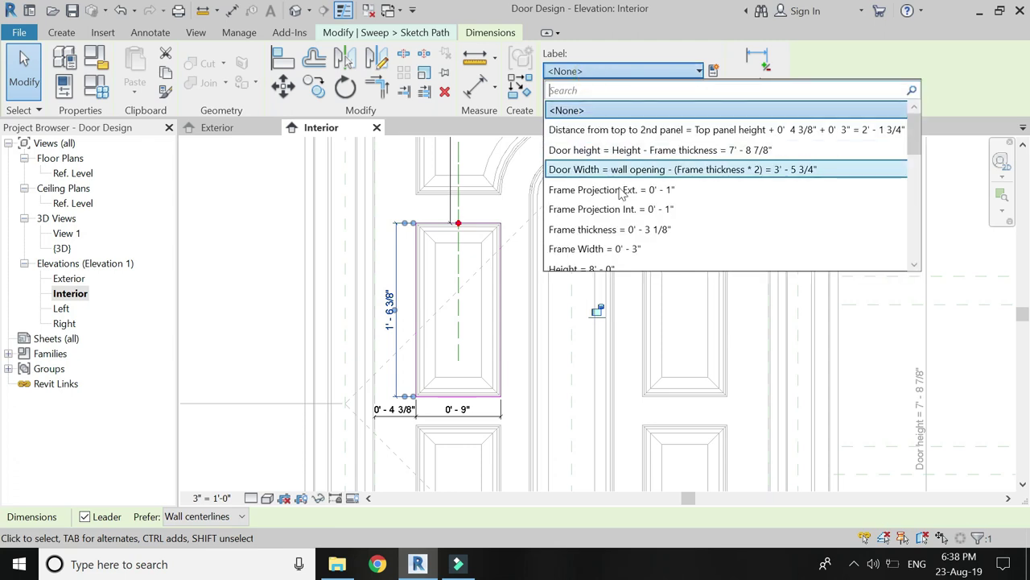
scroll(632, 201, "down", 5)
scroll(635, 228, "down", 3)
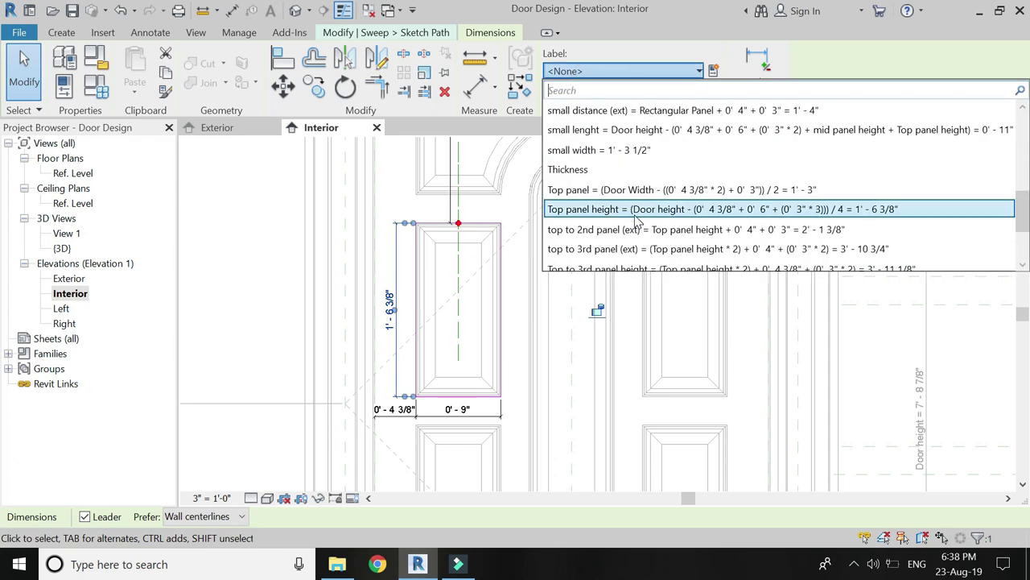
left_click(636, 216)
left_click(490, 436)
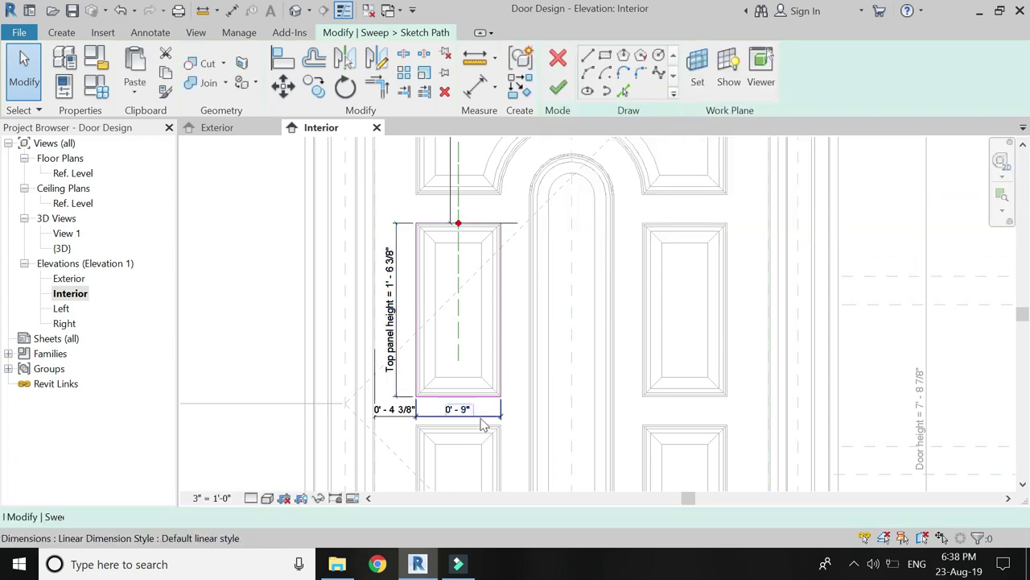
Step: Label the 0'-9" width dimension Rectangular Panel
left_click(458, 409)
left_click(644, 70)
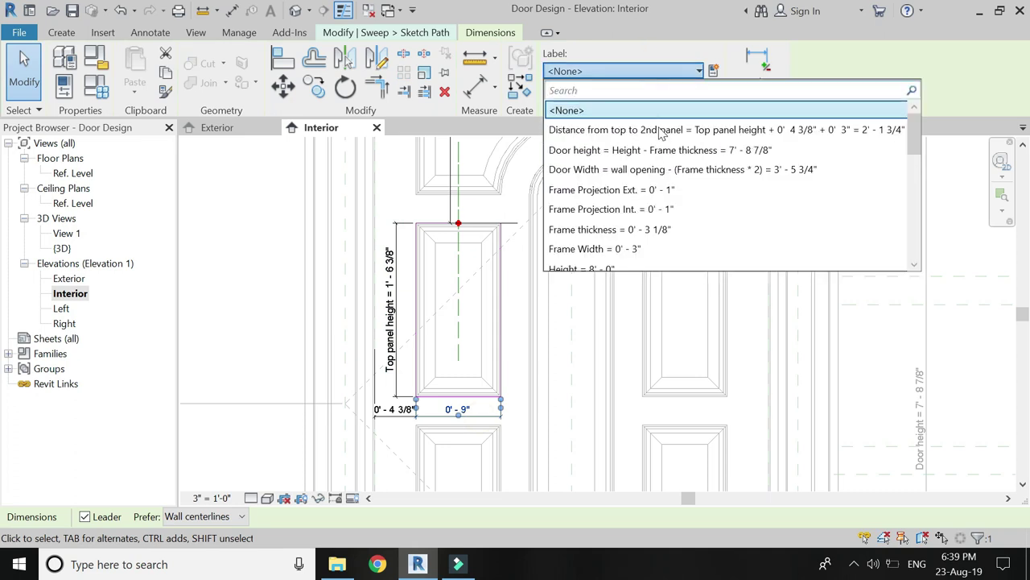
scroll(656, 161, "down", 1)
scroll(656, 189, "down", 1)
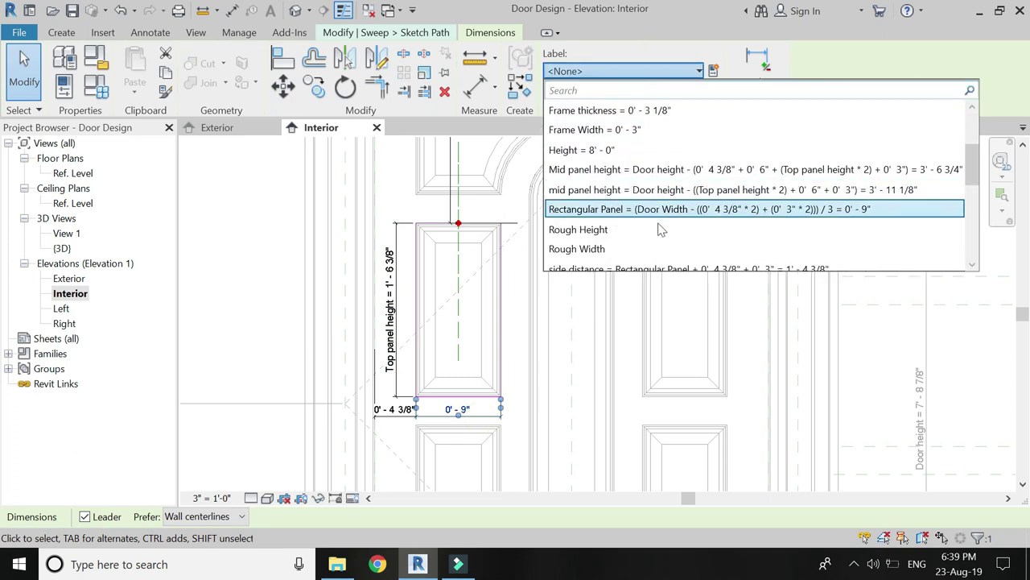
left_click(656, 216)
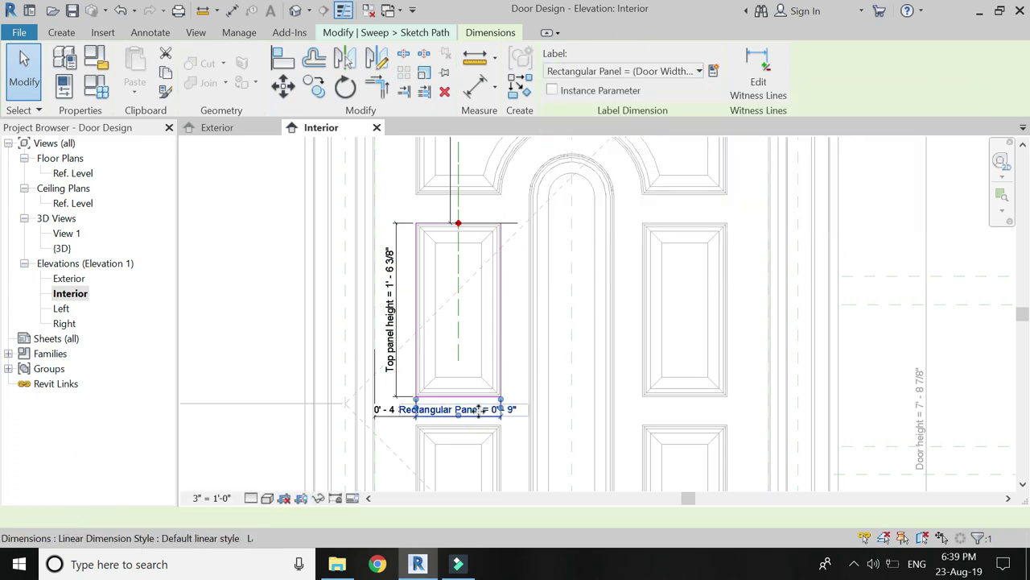
left_click(396, 416)
key("Escape")
Step: Label the dimension above the panel Distance from top to 2nd panel
left_click(394, 412)
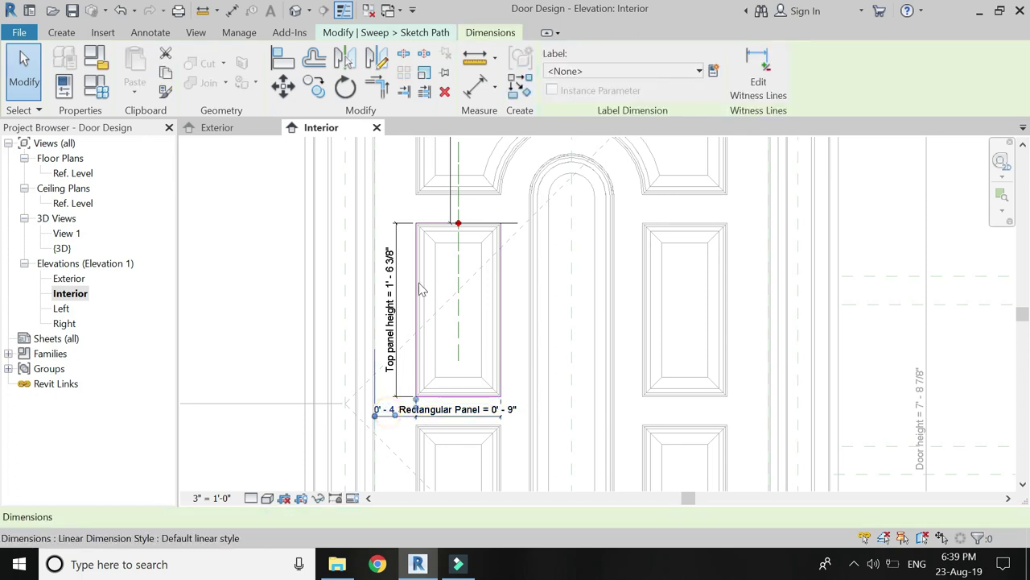
scroll(427, 288, "down", 3)
key("Escape")
scroll(418, 403, "down", 1)
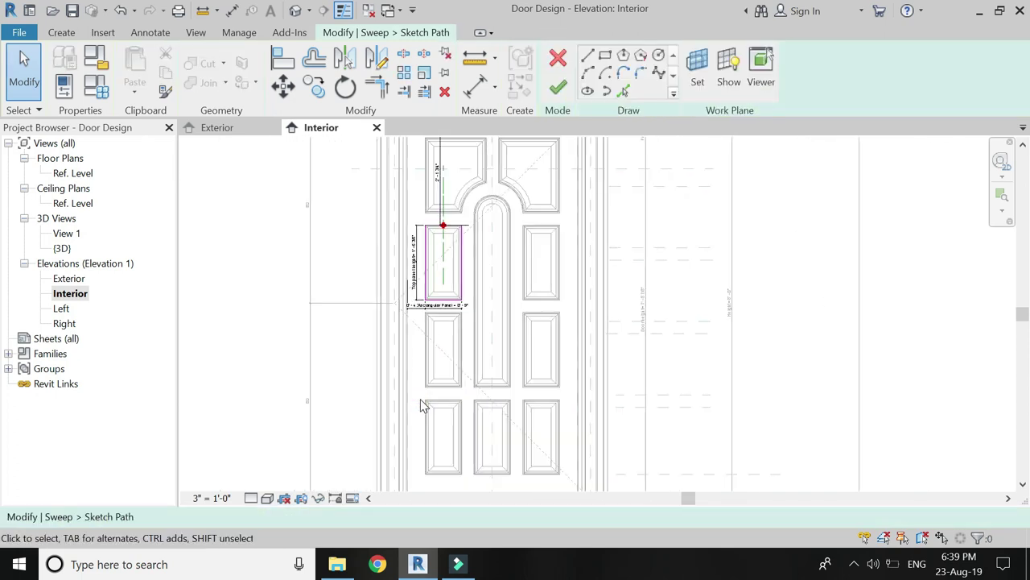
left_click(442, 166)
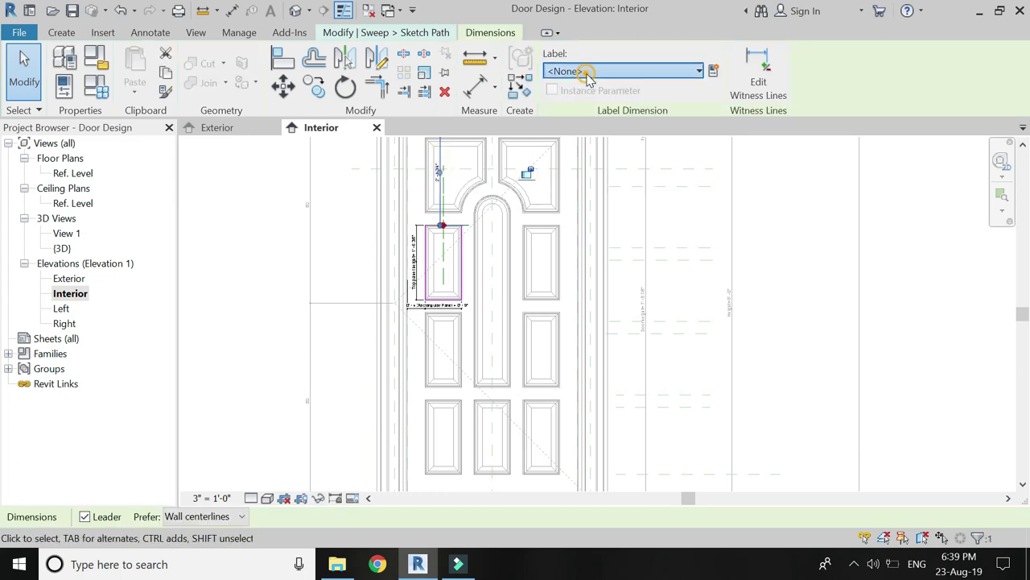
left_click(636, 71)
left_click(644, 132)
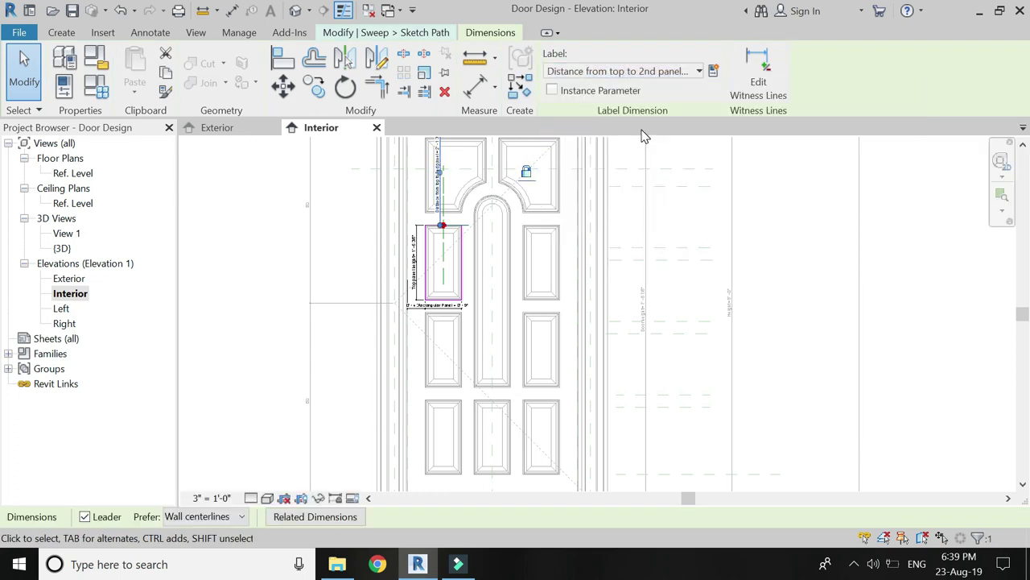
key("Escape")
scroll(478, 333, "down", 1)
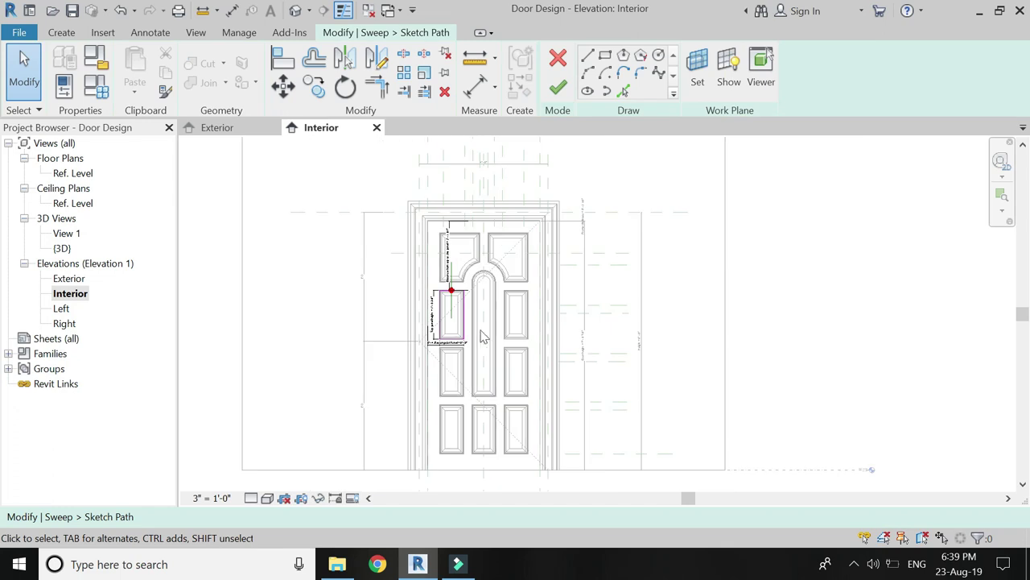
scroll(515, 201, "up", 1)
Step: Finish the rectangular path, apply the Panel section profile, and complete the void sweep
left_click(563, 90)
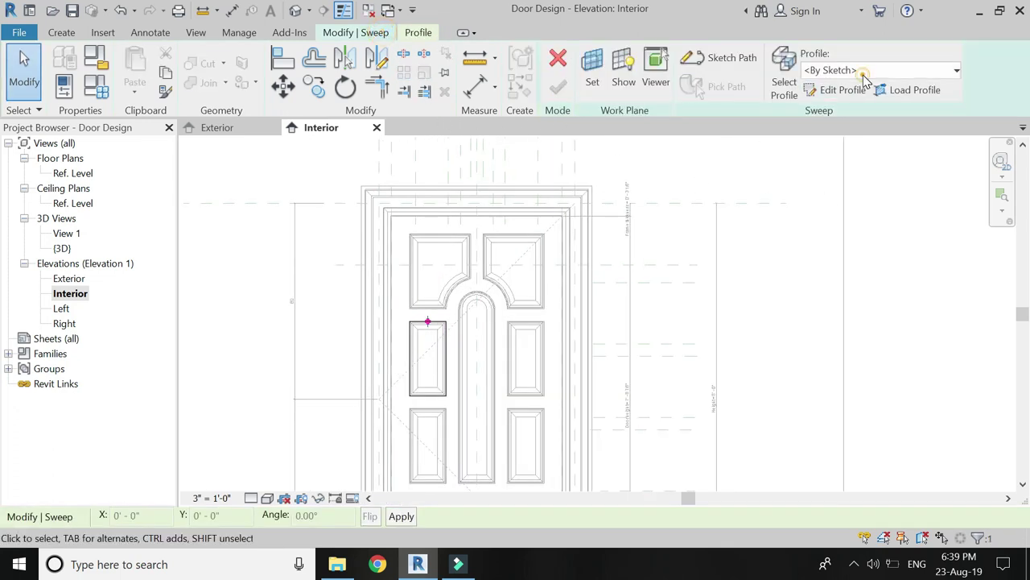
left_click(863, 74)
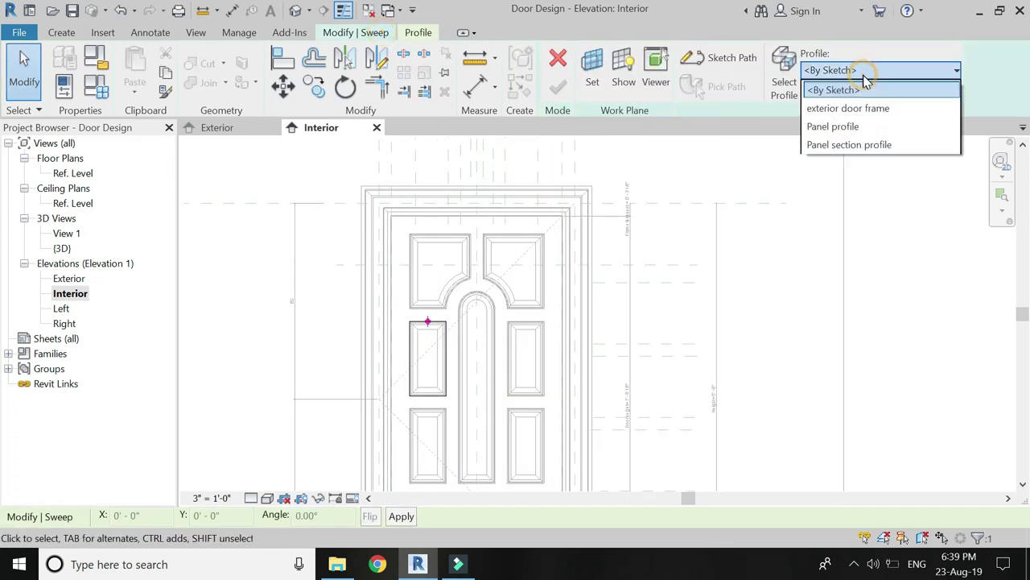
left_click(872, 146)
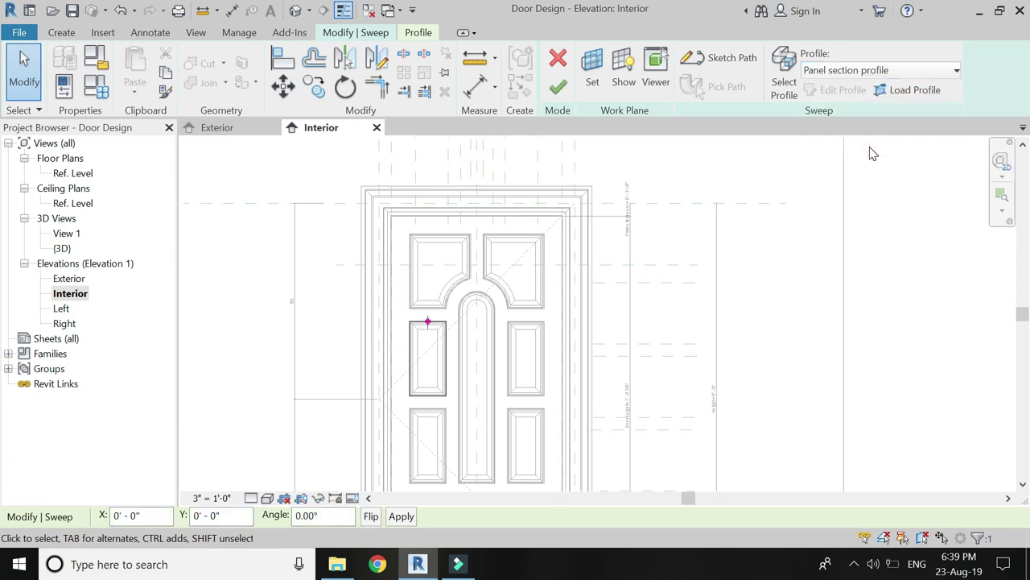
scroll(450, 346, "up", 2)
scroll(426, 340, "up", 1)
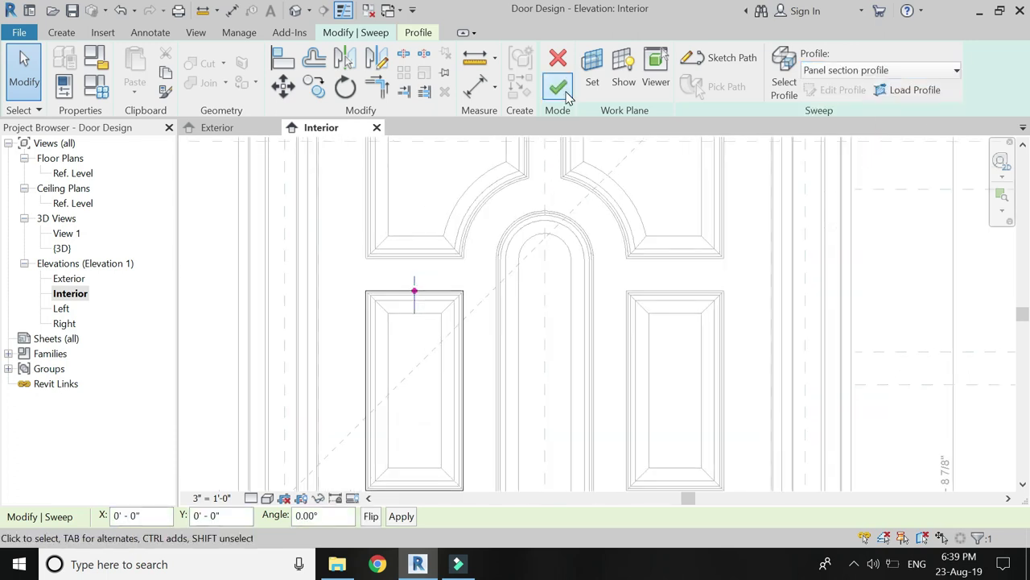
left_click(558, 87)
key("Escape")
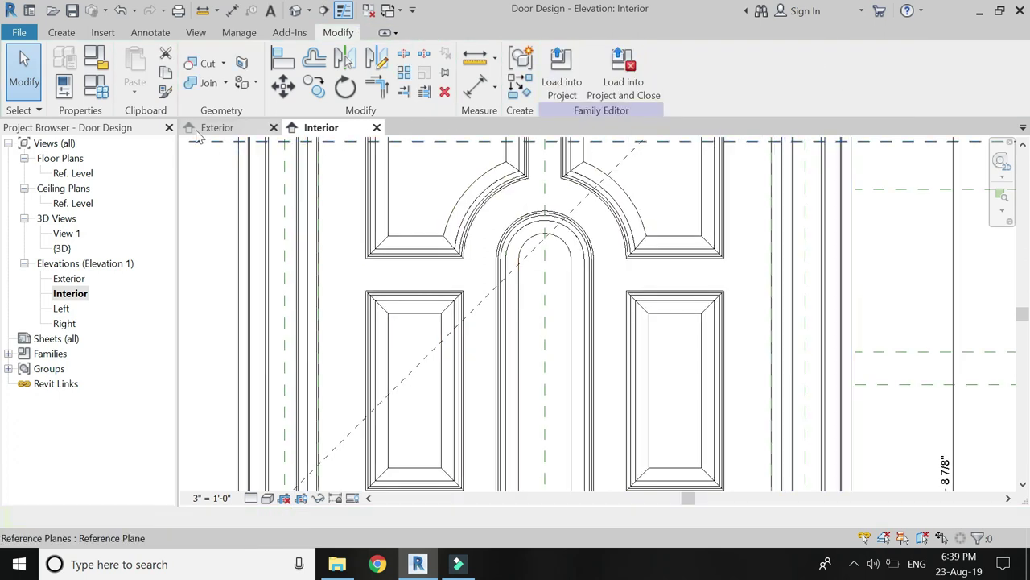
Step: In the Exterior elevation, start a new void sweep path on the picked door face plane
left_click(193, 128)
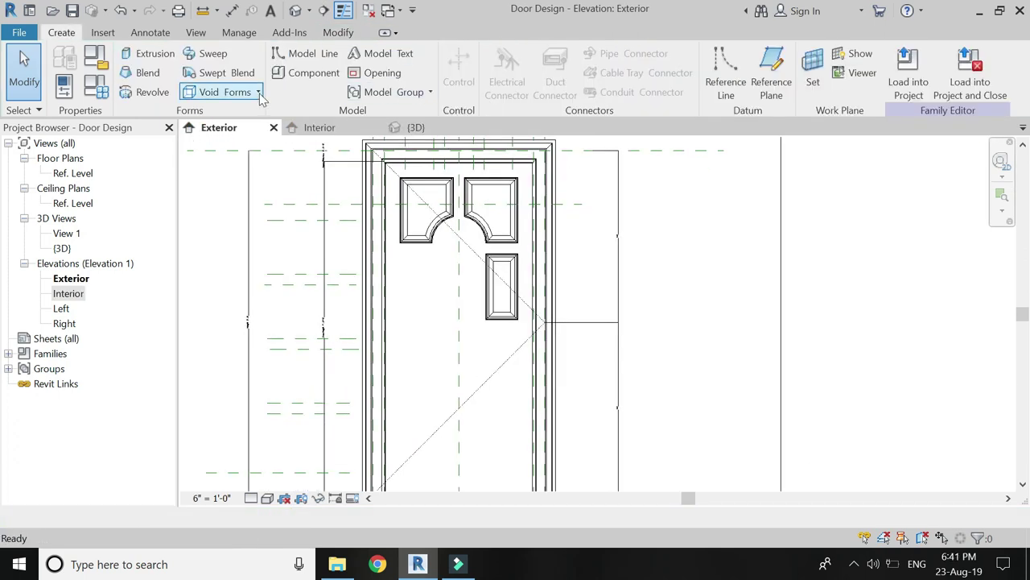
left_click(259, 92)
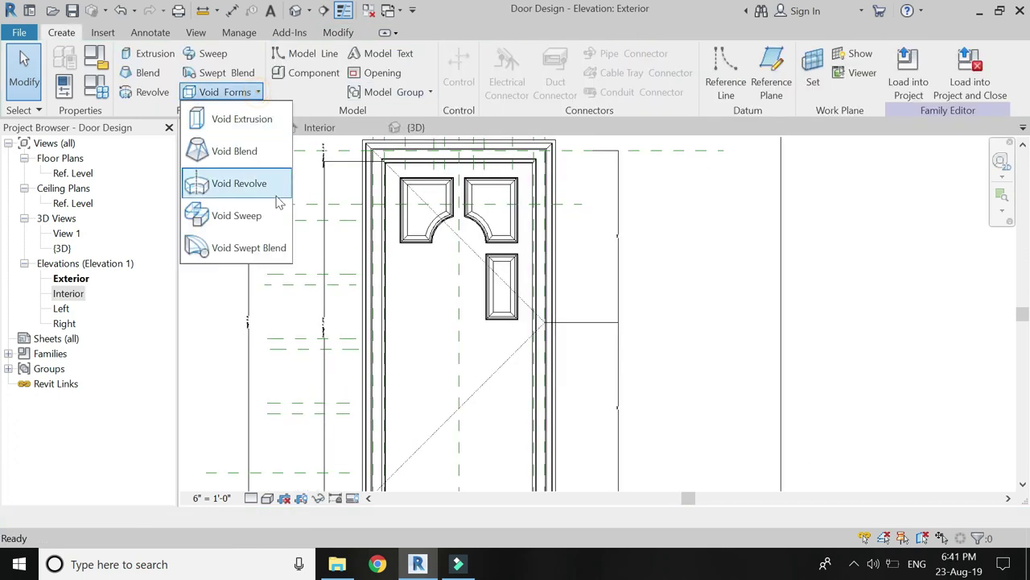
left_click(271, 222)
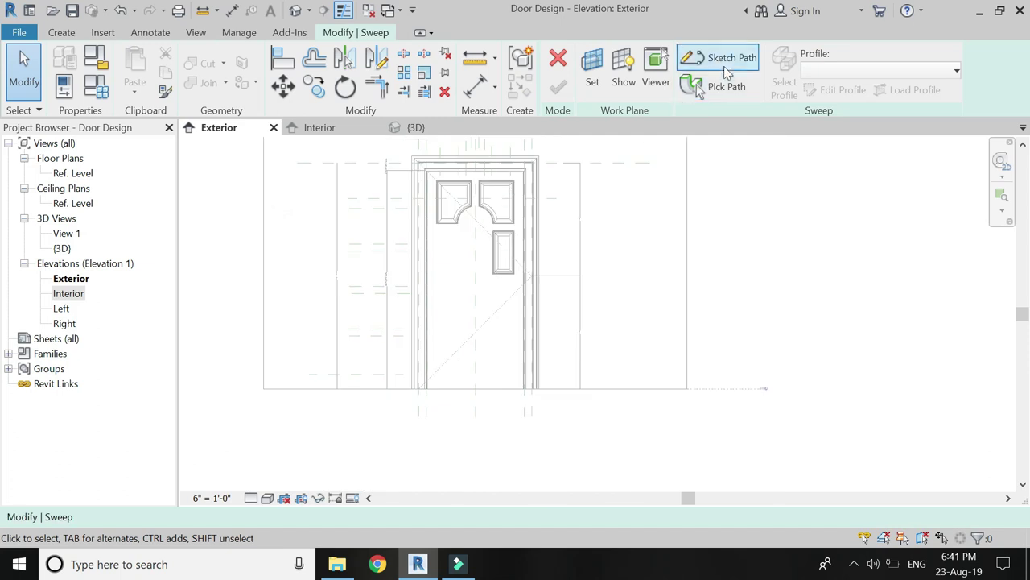
left_click(723, 60)
left_click(709, 71)
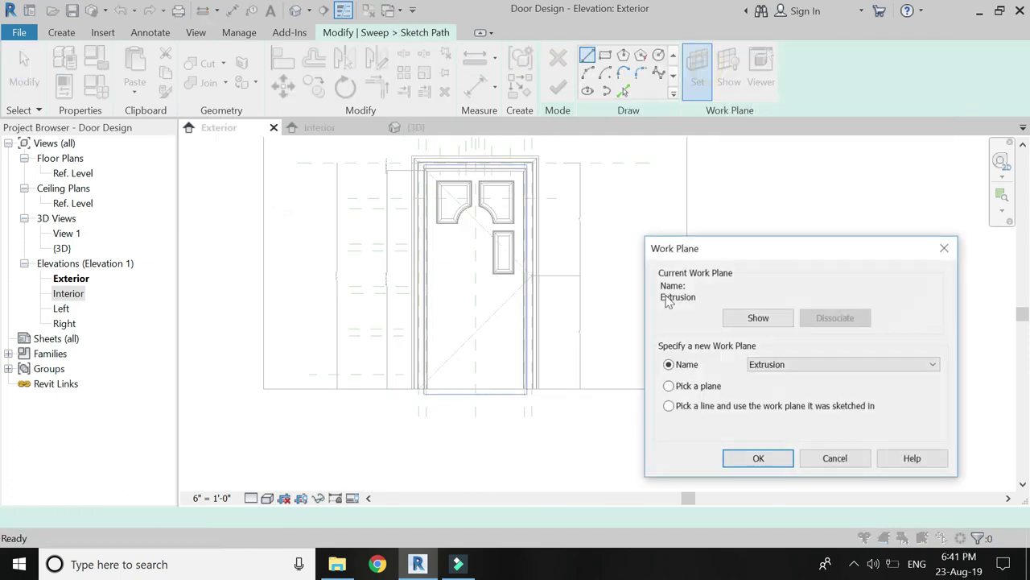
left_click(729, 462)
left_click(505, 390)
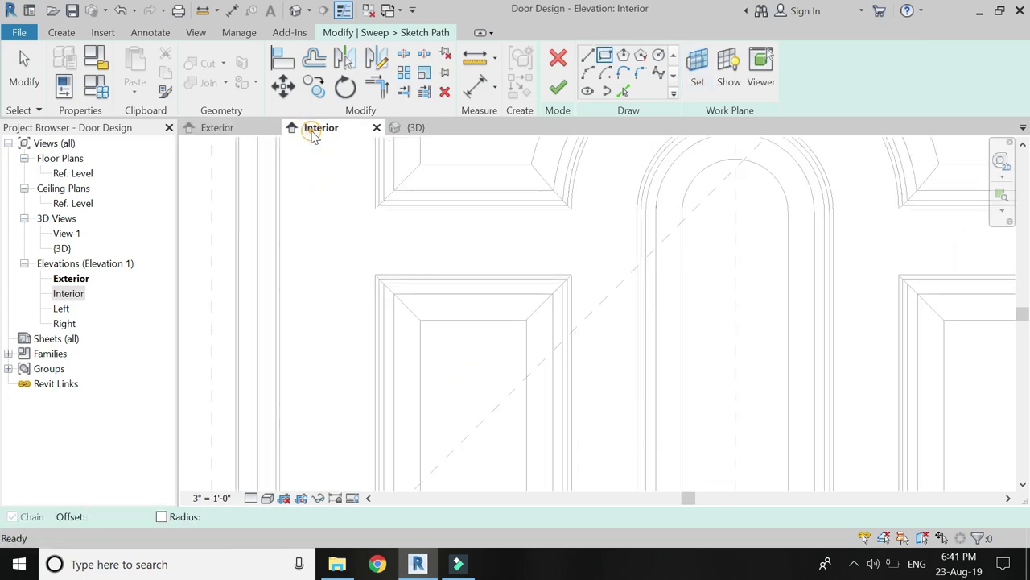
Step: Sketch a rectangular sweep path around the right middle-row panel, corner to corner
scroll(355, 279, "down", 3)
scroll(635, 303, "up", 1)
scroll(623, 262, "up", 1)
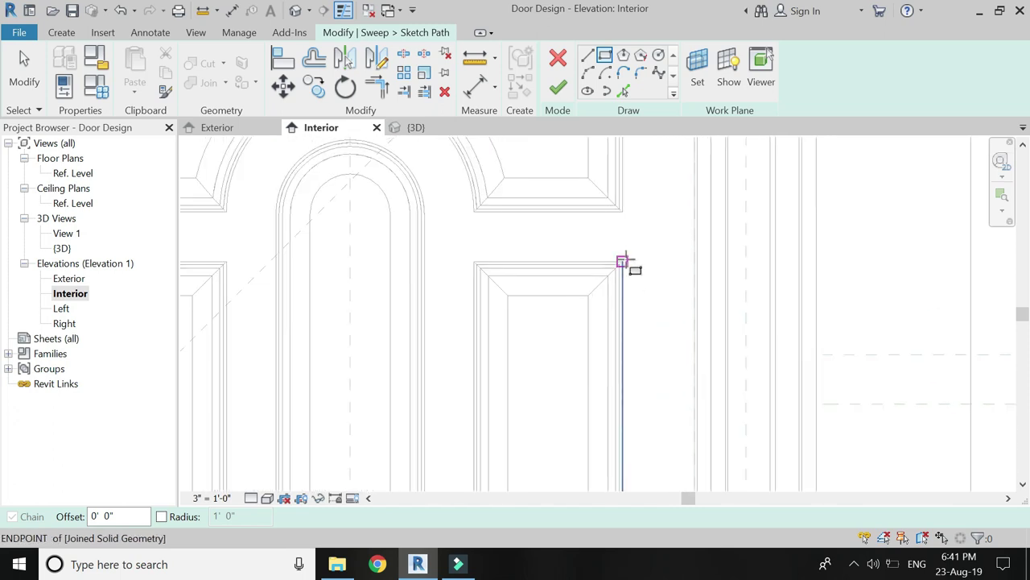
left_click(624, 262)
scroll(437, 223, "down", 1)
scroll(467, 351, "up", 1)
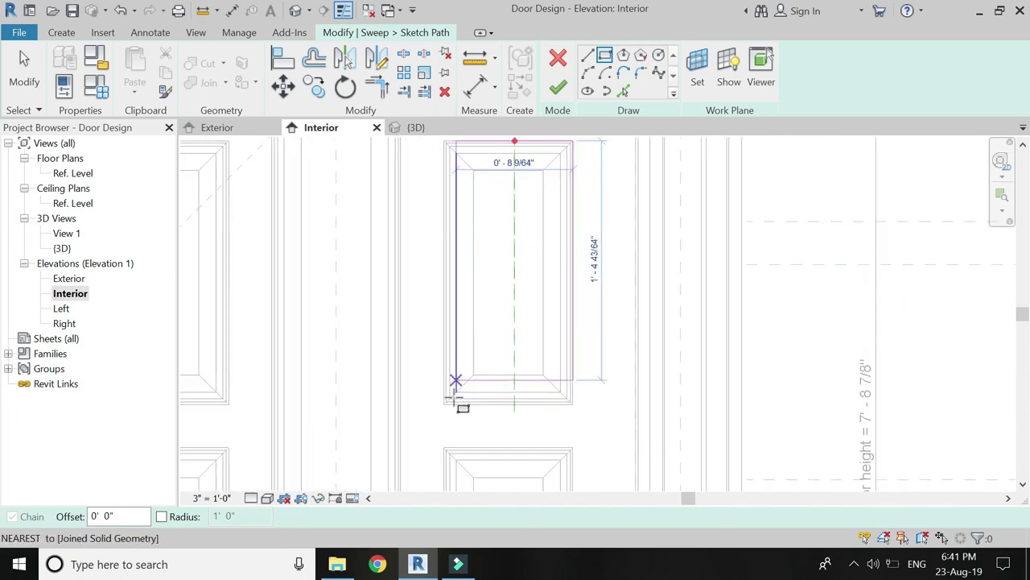
scroll(443, 405, "up", 2)
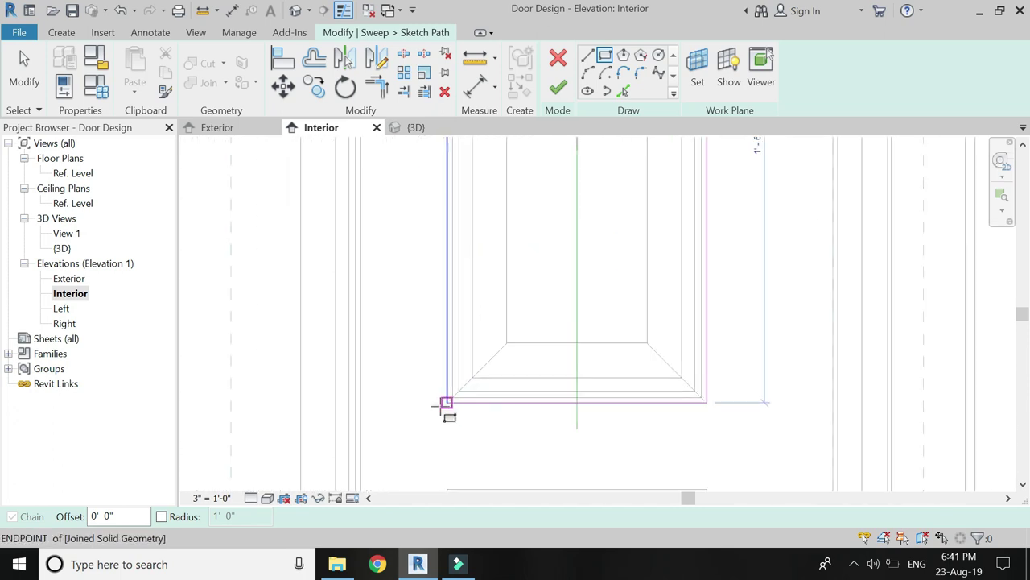
left_click(447, 401)
scroll(425, 410, "down", 2)
scroll(439, 378, "up", 2)
scroll(433, 422, "down", 1)
Step: Add an aligned 1'-6 3/8" height dimension along the panel's right side
left_click(475, 86)
scroll(507, 409, "down", 1)
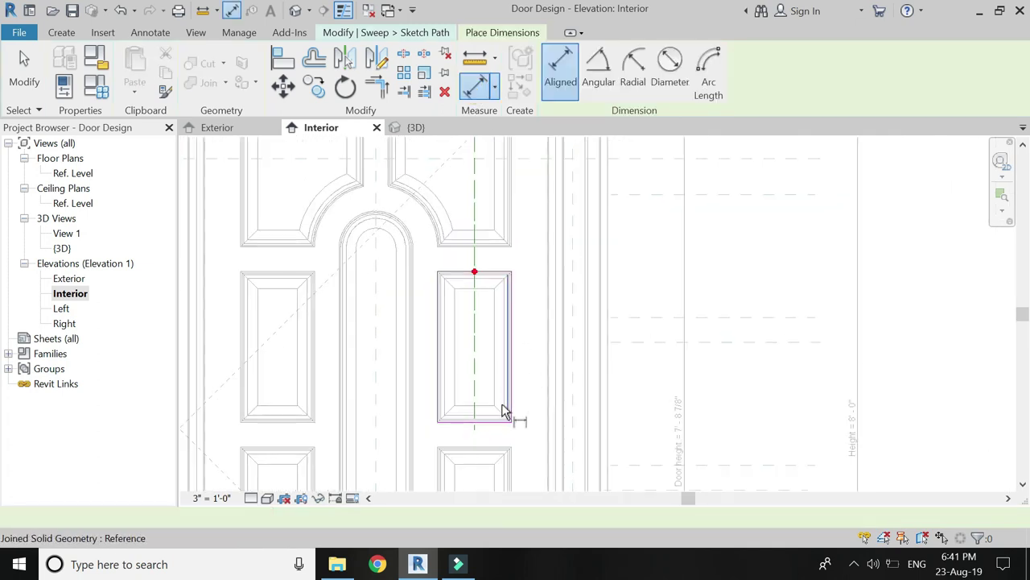
scroll(523, 395, "up", 2)
left_click(523, 393)
scroll(556, 322, "down", 2)
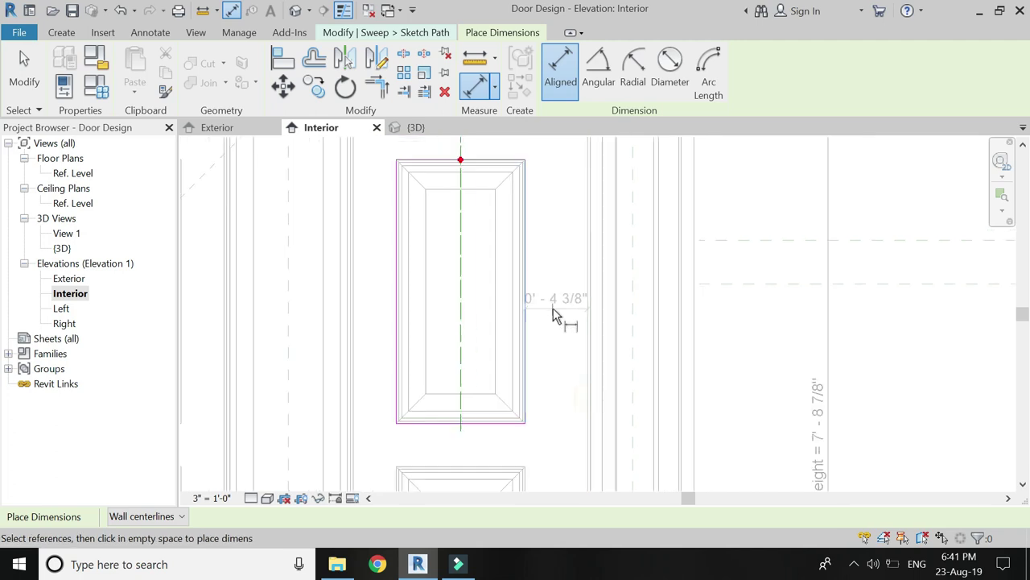
scroll(551, 403, "up", 1)
scroll(548, 267, "down", 2)
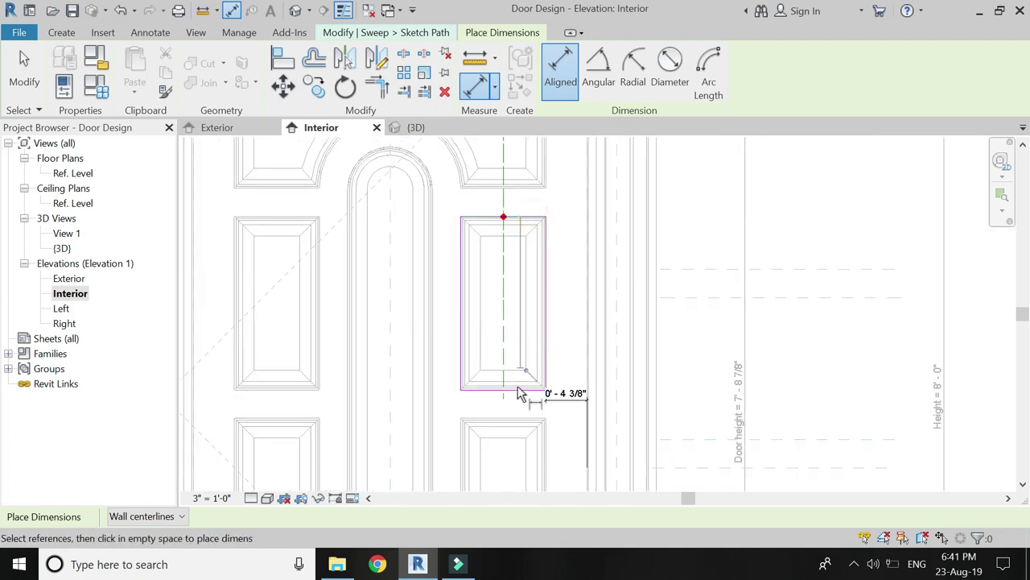
left_click(565, 354)
key("Escape")
key("Escape")
Step: Use DI to place the 0'-9" width dimension below the panel
key("d")
key("i")
scroll(509, 413, "down", 3)
scroll(502, 211, "up", 1)
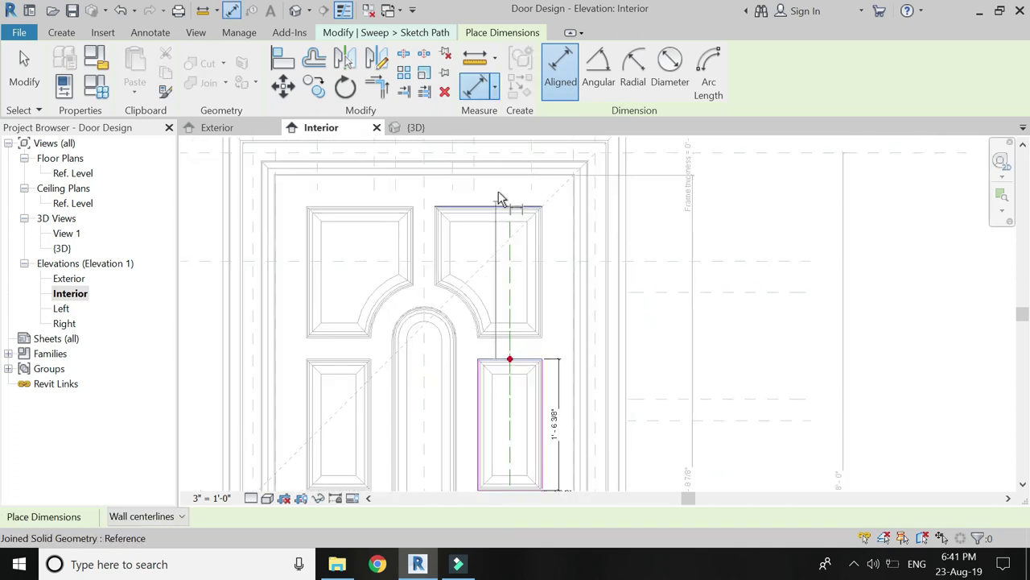
scroll(511, 356, "up", 2)
scroll(529, 386, "up", 2)
scroll(493, 375, "up", 1)
left_click(488, 366)
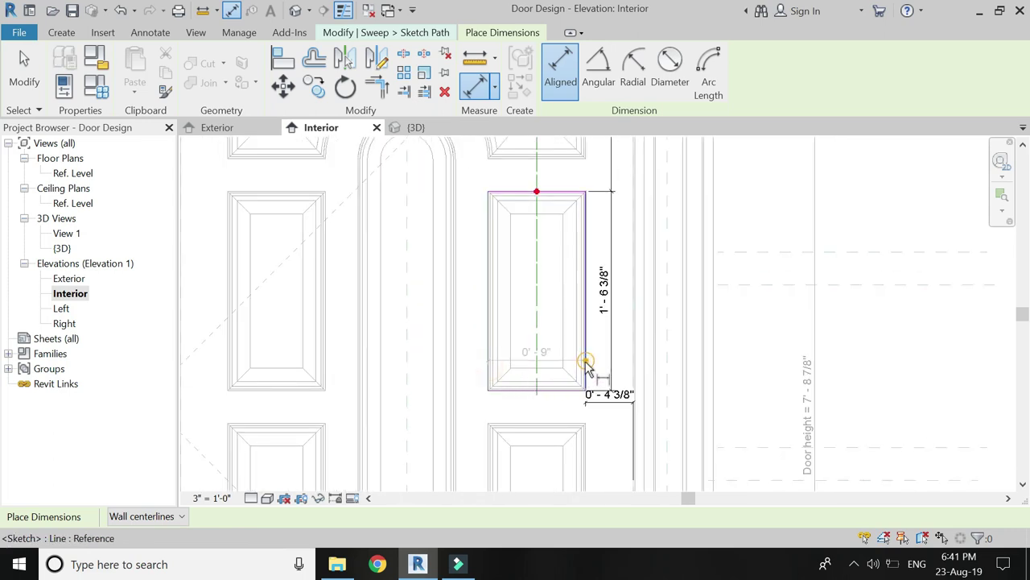
left_click(584, 364)
left_click(563, 408)
key("Escape")
Step: Label the 0'-9" width dimension Rectangular Panel
left_click(531, 395)
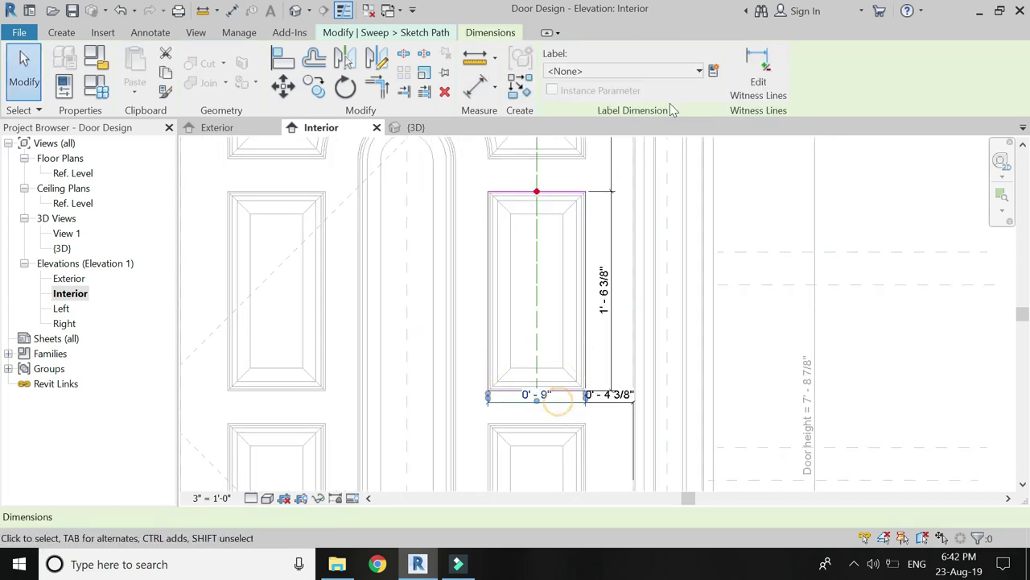
left_click(668, 74)
scroll(664, 161, "down", 1)
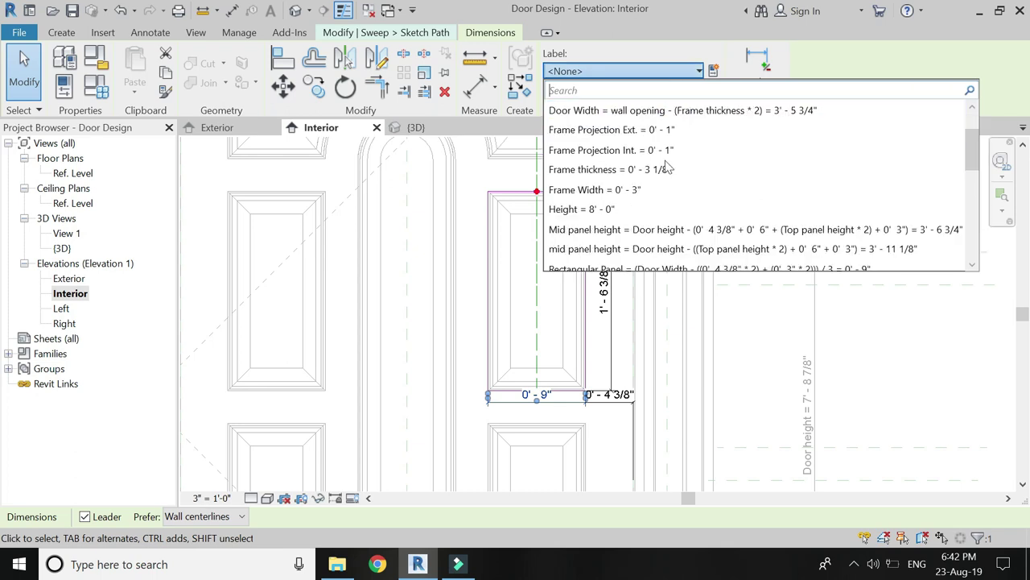
scroll(662, 189, "down", 1)
left_click(662, 210)
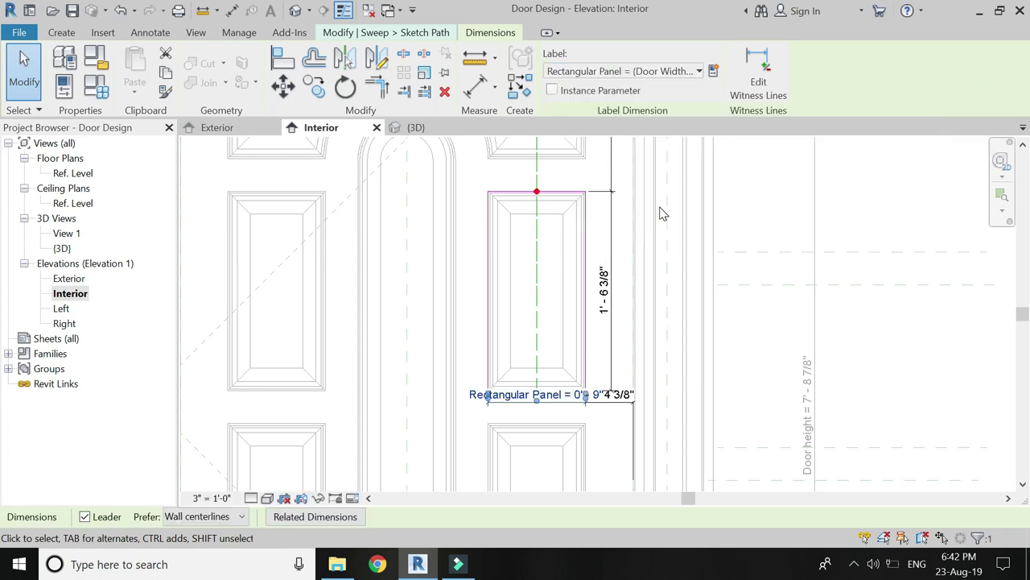
key("Escape")
Step: Label the height Top panel height and the top offset Distance from top to 2nd panel
left_click(605, 278)
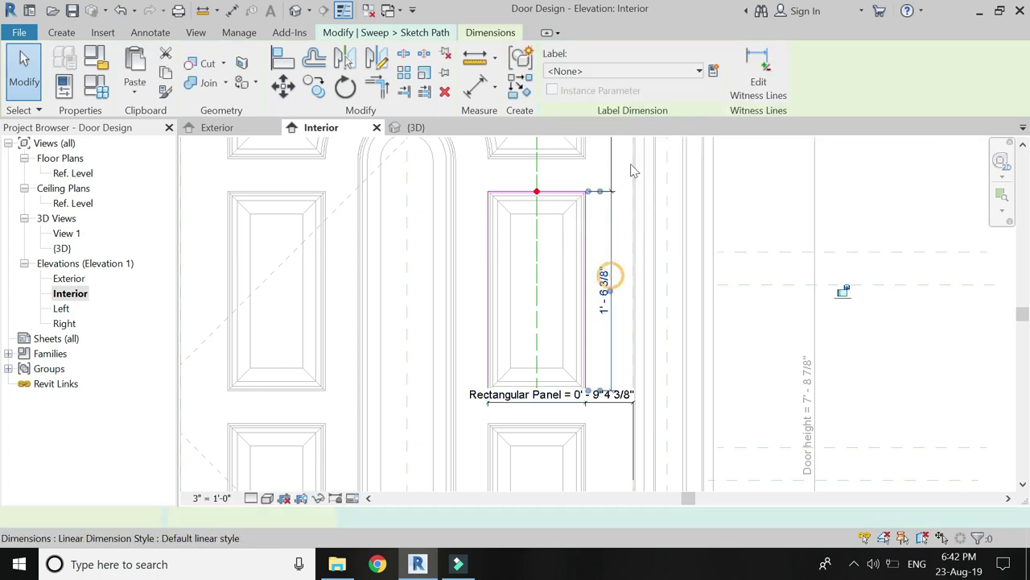
left_click(650, 69)
scroll(636, 218, "down", 5)
scroll(633, 223, "down", 2)
scroll(633, 223, "down", 1)
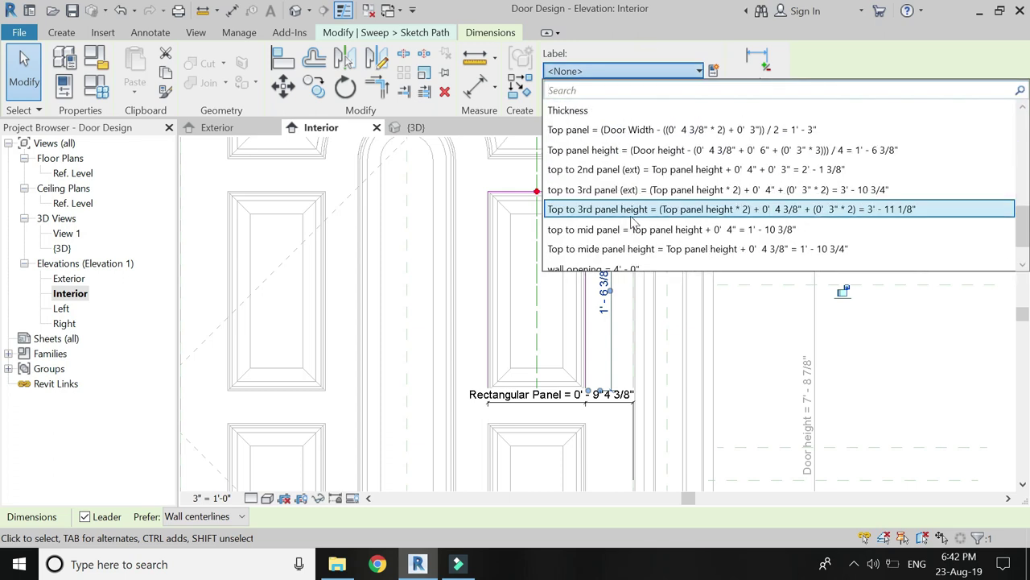
key("Return")
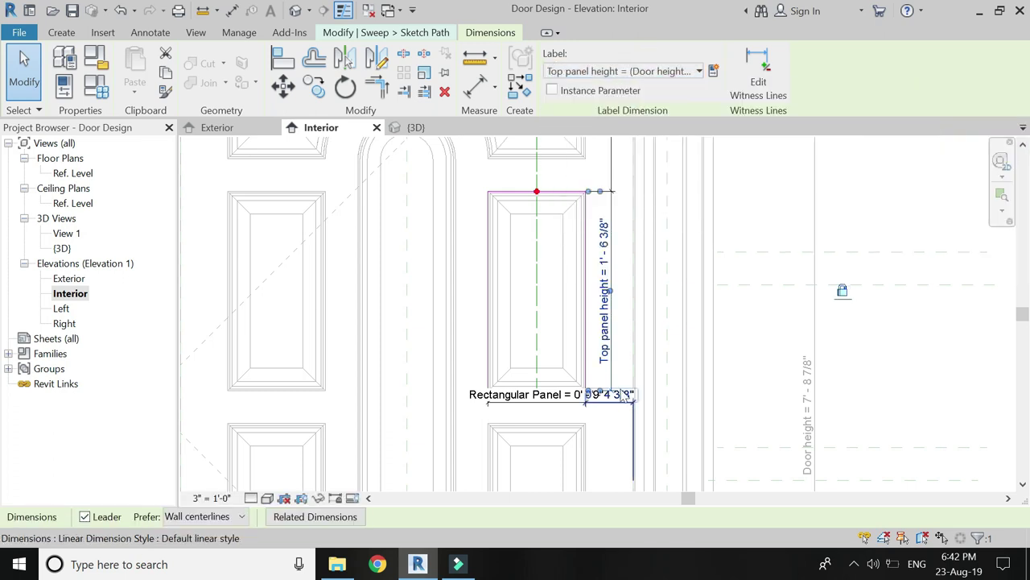
key("Escape")
left_click(616, 180)
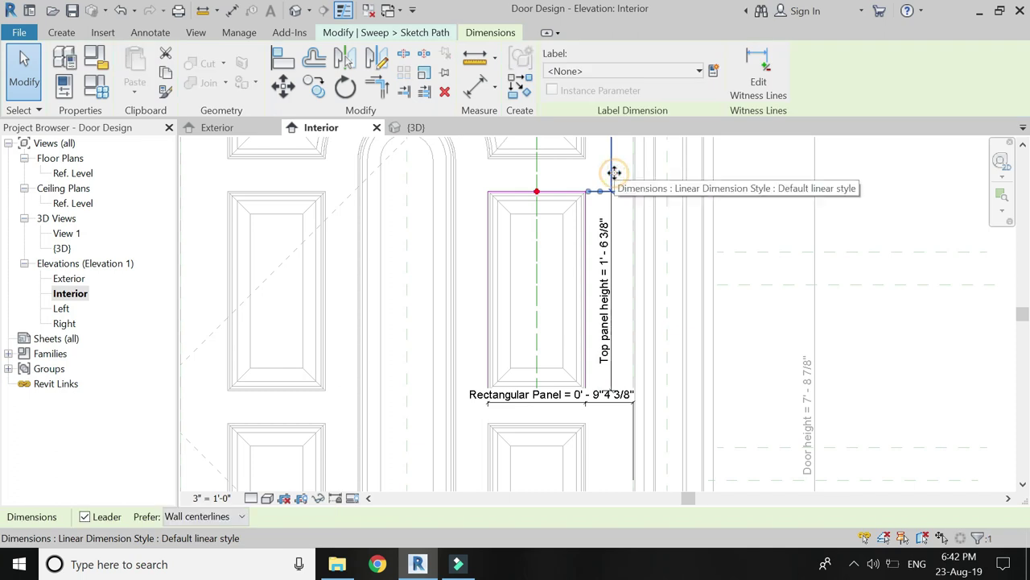
left_click(616, 71)
left_click(620, 131)
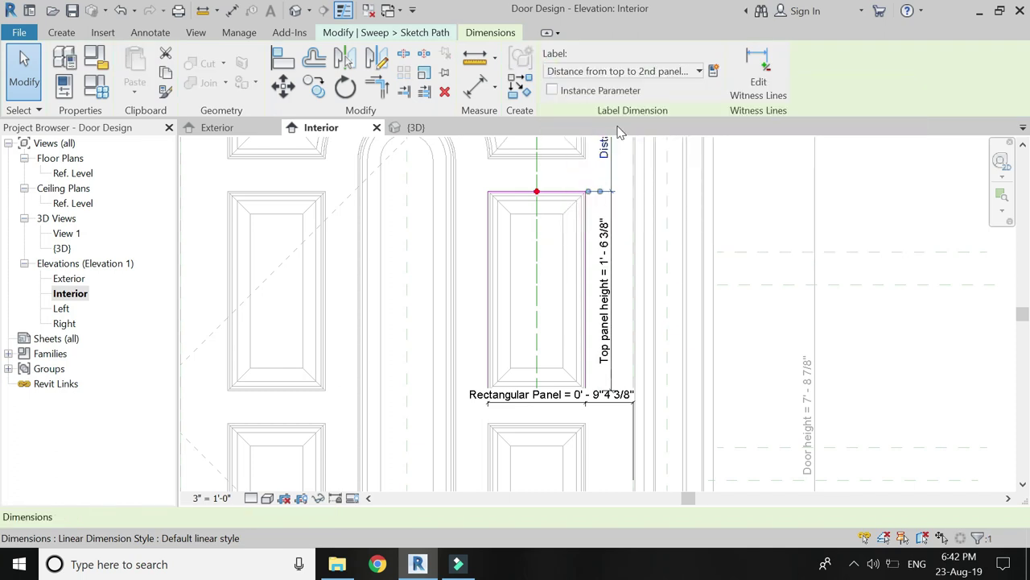
Step: Finish the path, apply the Panel section profile, complete the void sweep, and view the Exterior elevation
left_click(424, 32)
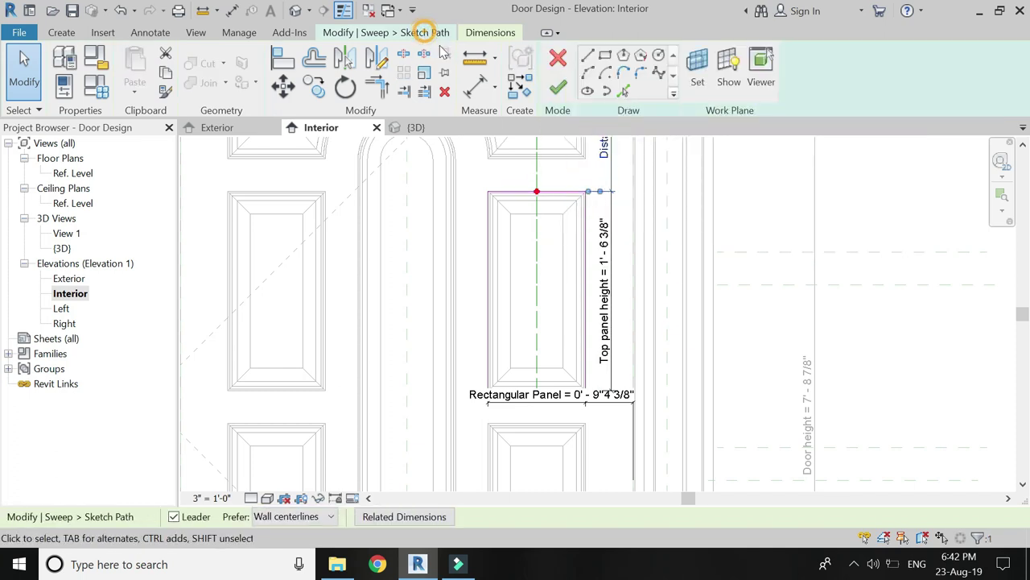
left_click(566, 94)
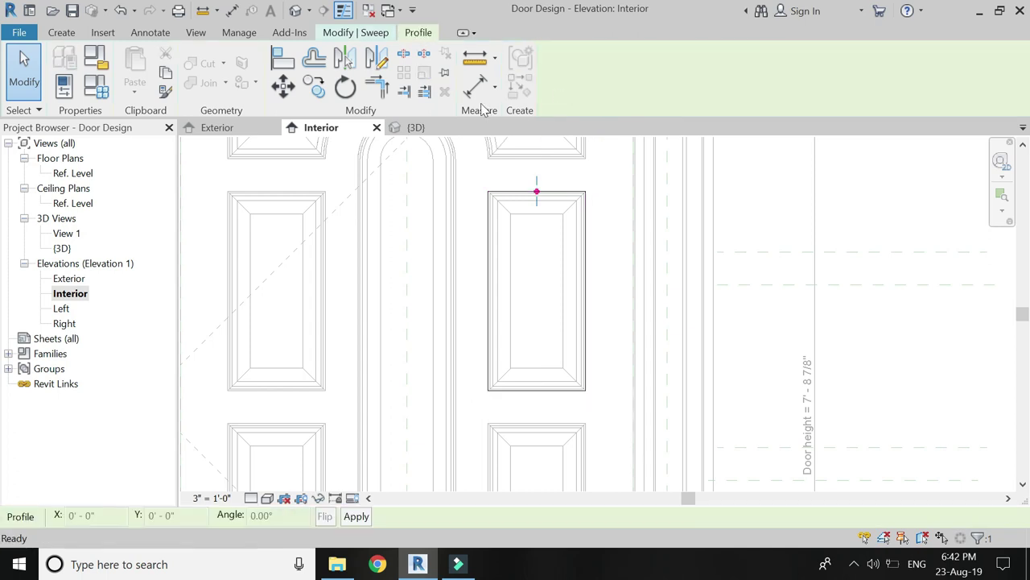
left_click(903, 69)
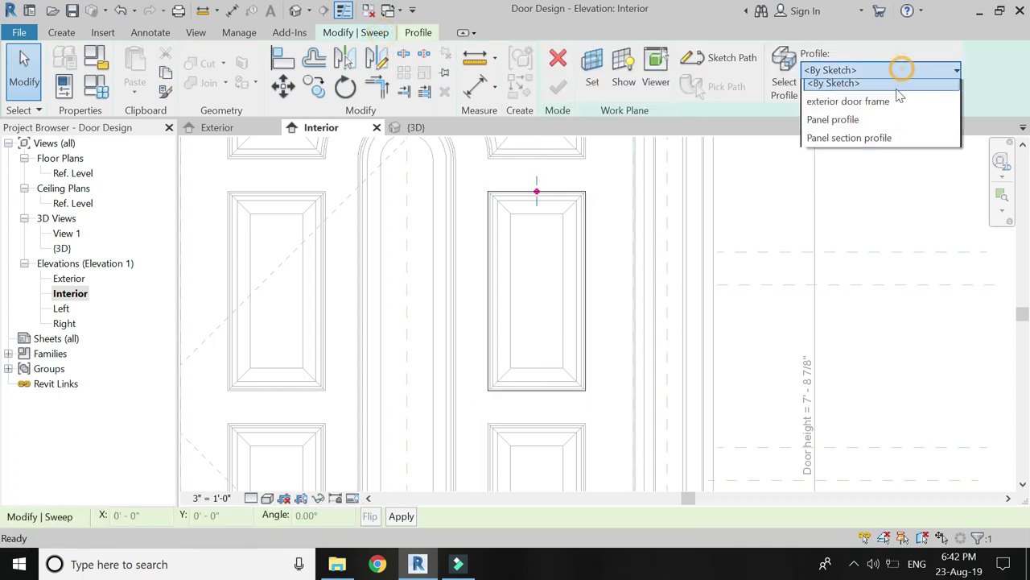
left_click(862, 145)
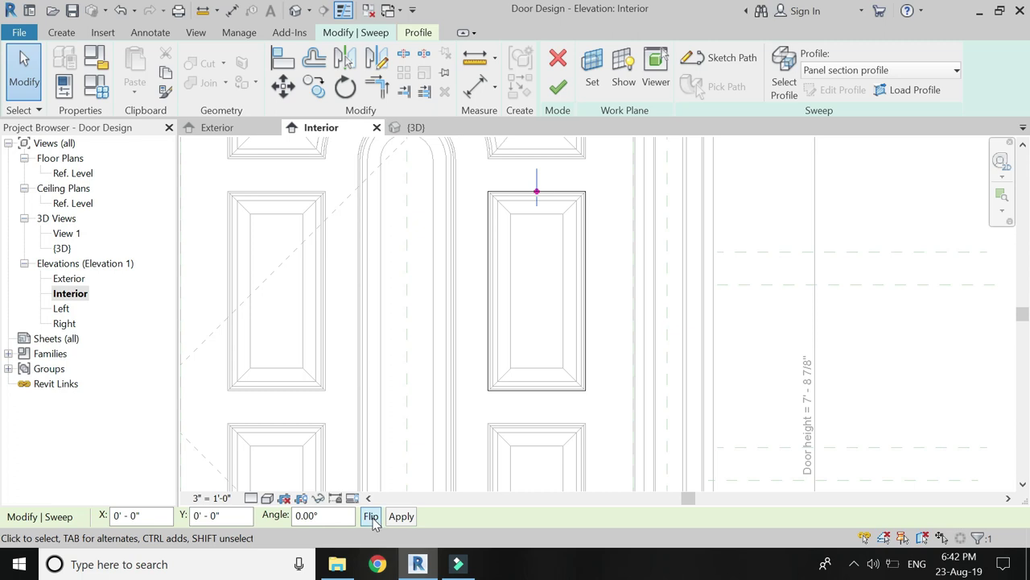
left_click(557, 91)
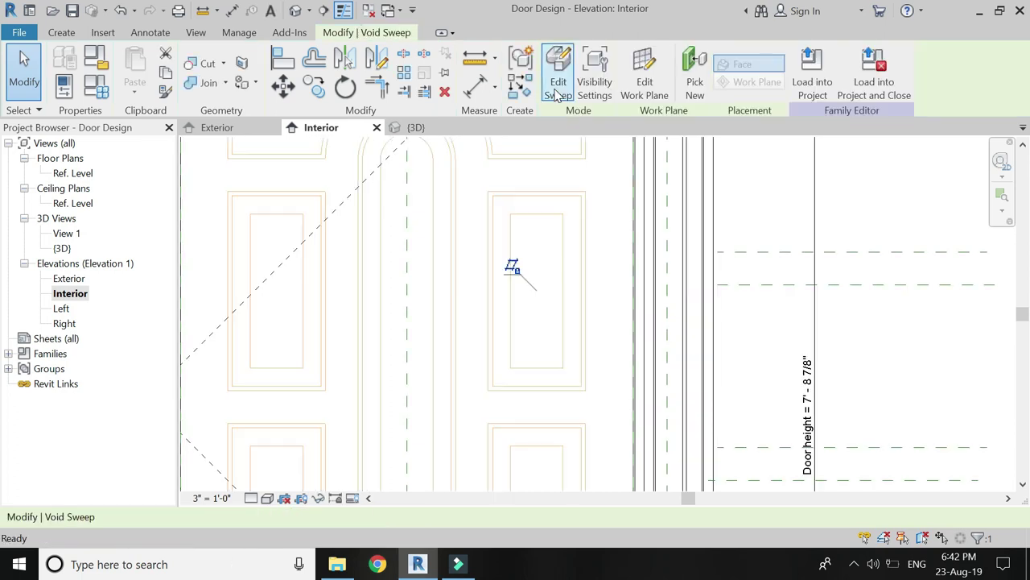
left_click(254, 123)
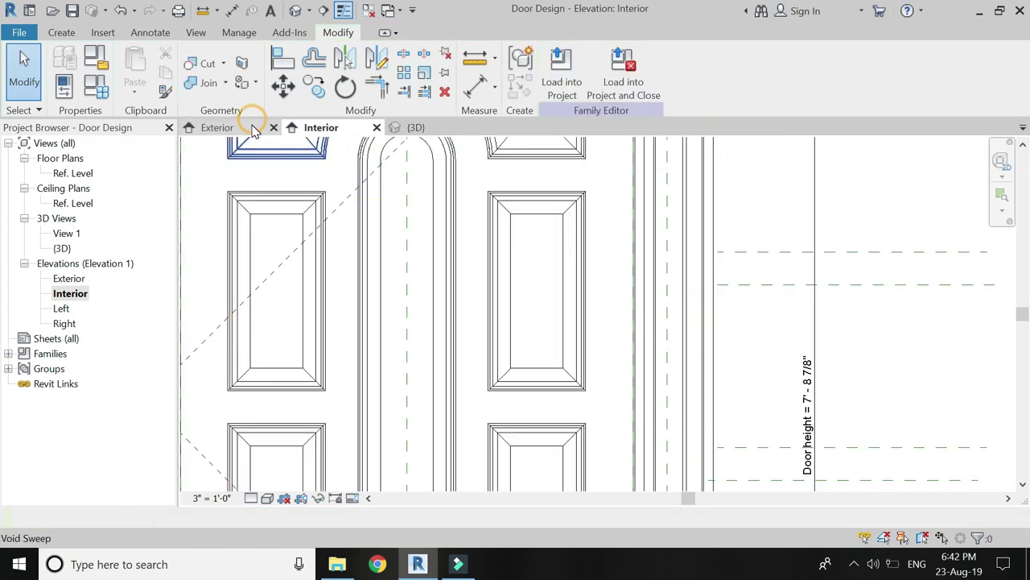
left_click(254, 129)
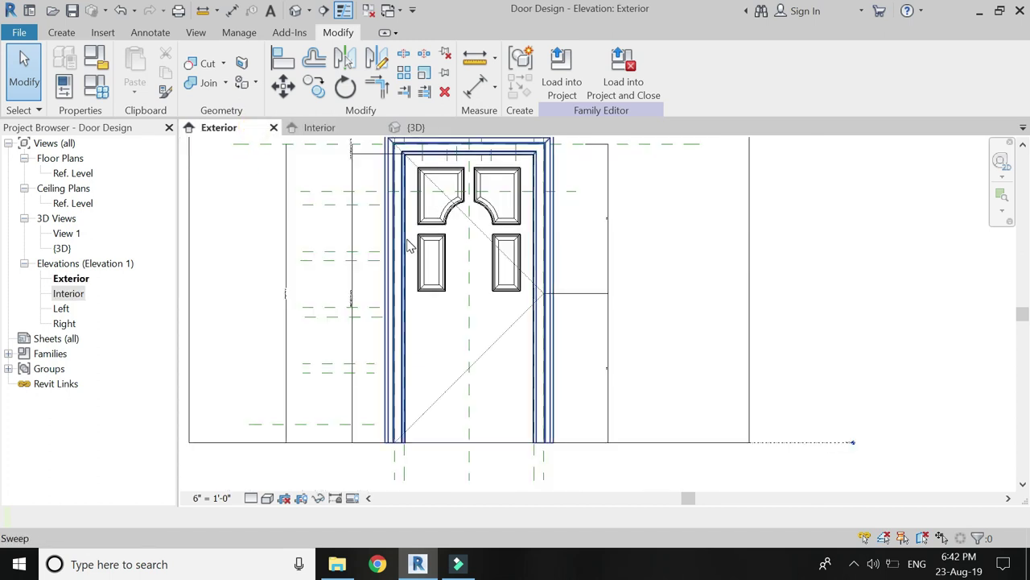
Step: Start a new void sweep path, setting the door face as its work plane
left_click(57, 32)
left_click(226, 94)
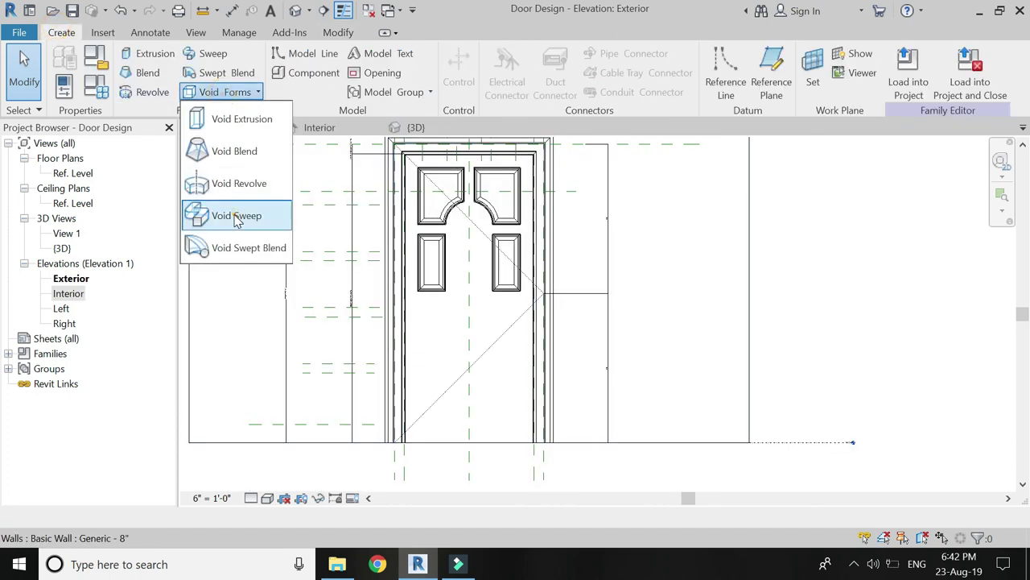
left_click(230, 222)
left_click(713, 60)
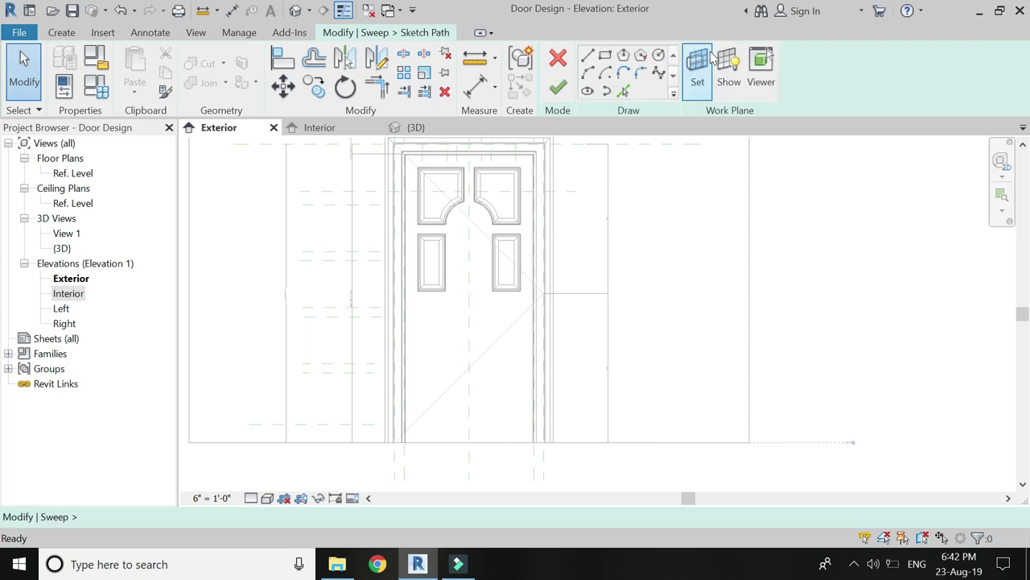
left_click(705, 77)
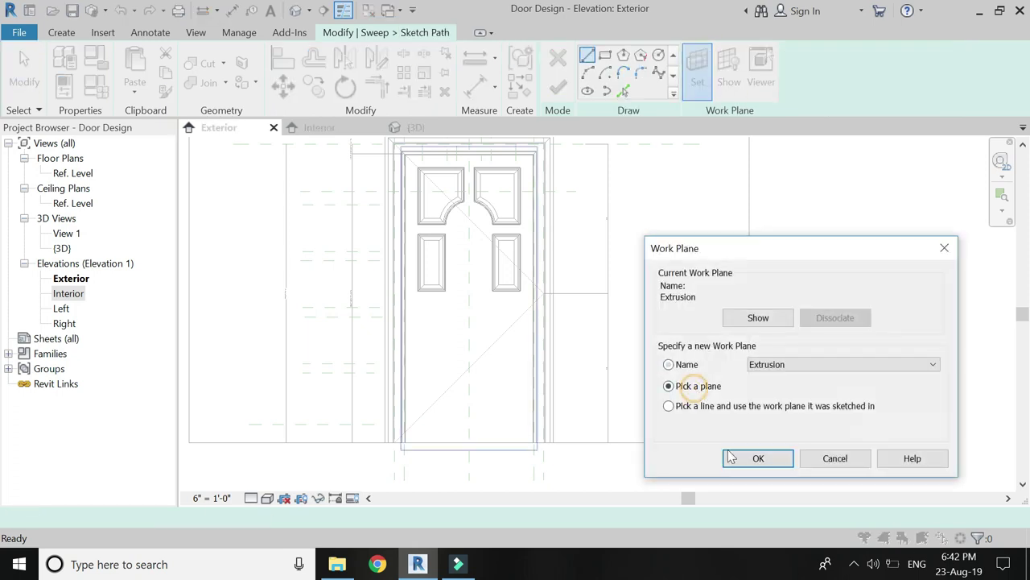
left_click(730, 457)
left_click(499, 439)
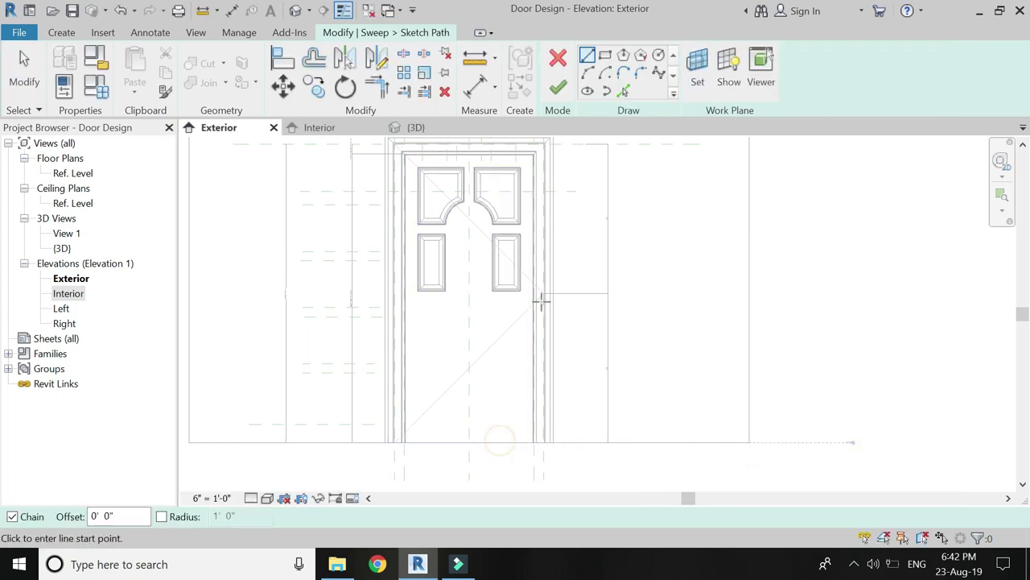
Step: In the Interior elevation, draw a rectangle path around the small left-side panel
left_click(330, 129)
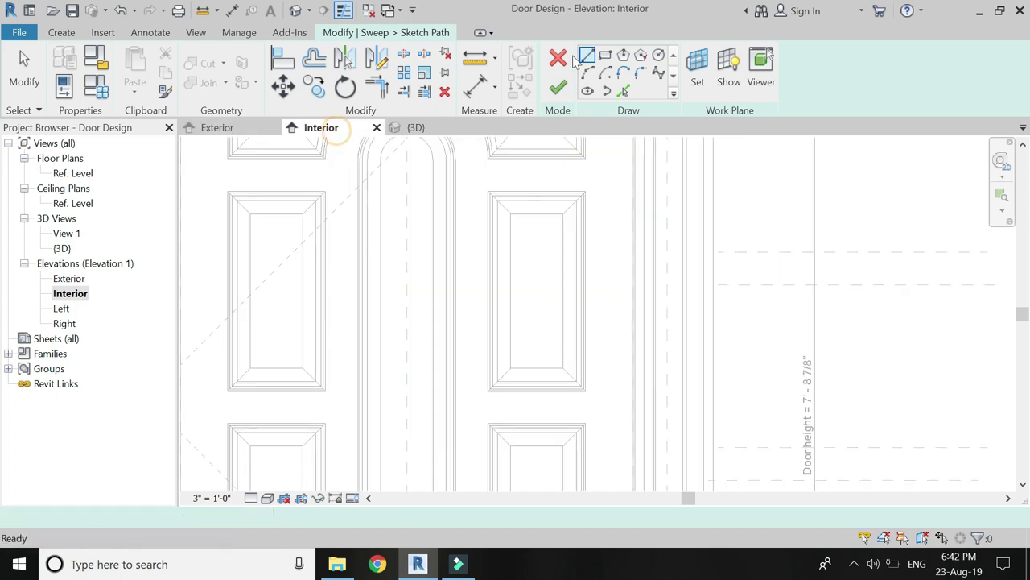
left_click(605, 55)
scroll(434, 173, "down", 2)
scroll(342, 346, "up", 3)
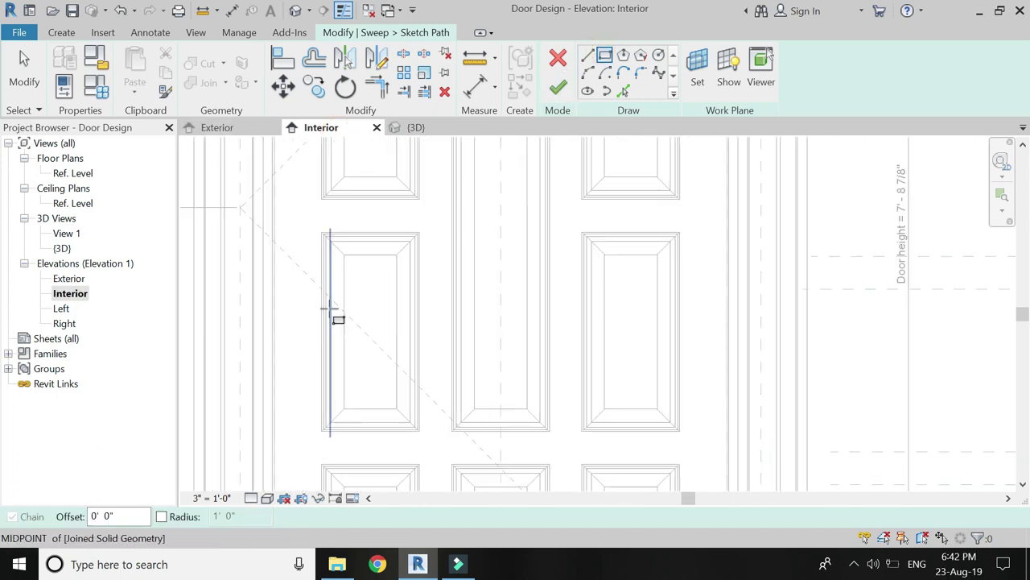
left_click(315, 216)
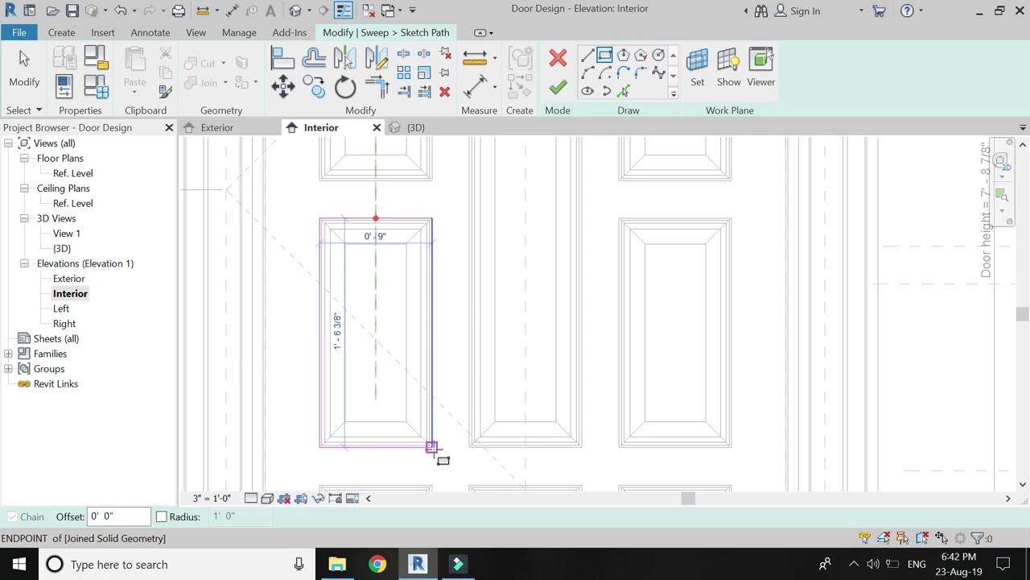
left_click(431, 447)
left_click(432, 447)
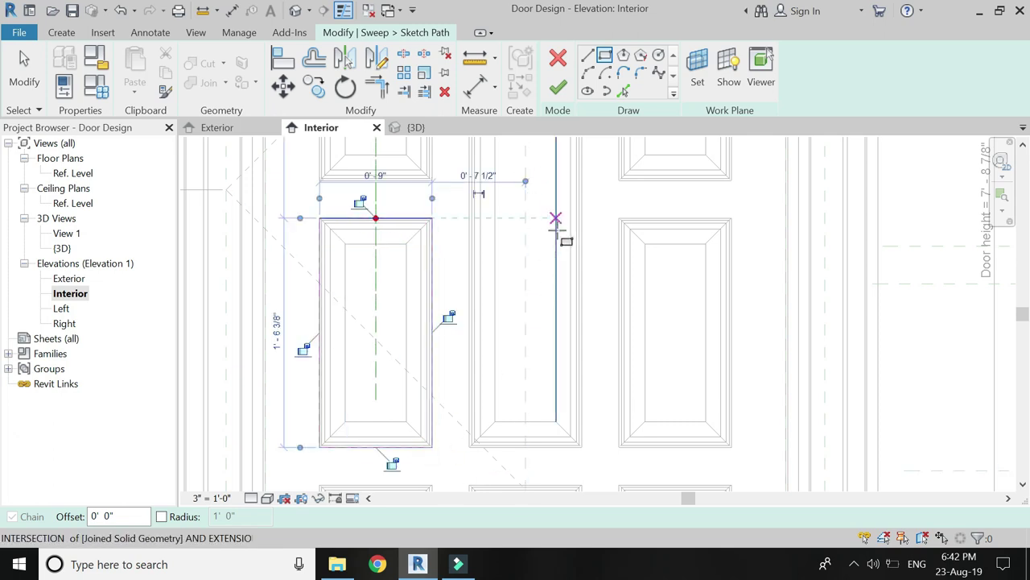
Step: Place an aligned dimension from the door edge, set below the panel
left_click(473, 87)
middle_click_drag(299, 445, 336, 378)
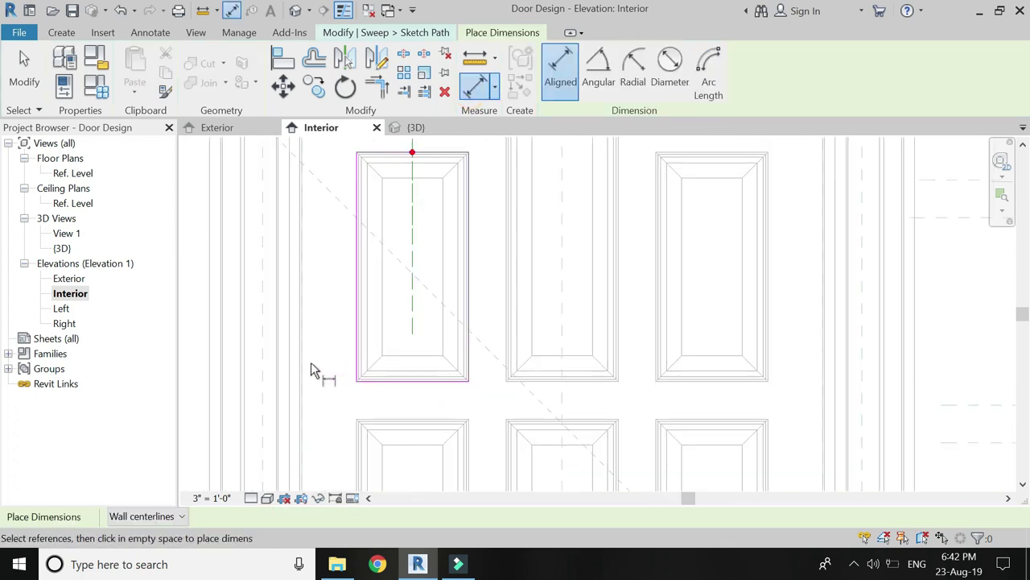
left_click(352, 372)
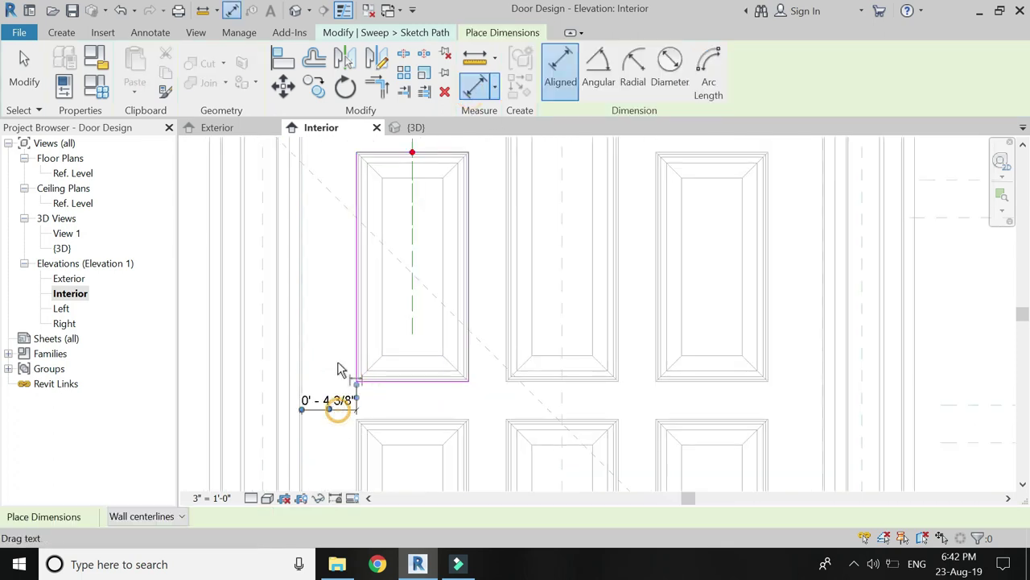
scroll(342, 362, "down", 3)
scroll(375, 314, "up", 3)
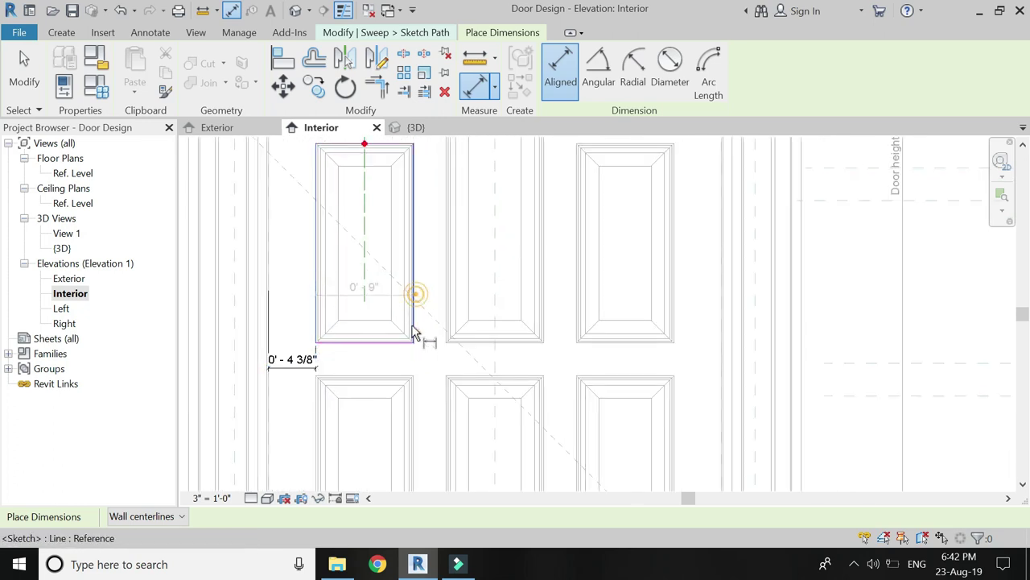
left_click(411, 367)
Step: Dimension the panel's 1'-6 3/8" height and its distance to the door top
scroll(411, 367, "down", 2)
scroll(391, 322, "up", 1)
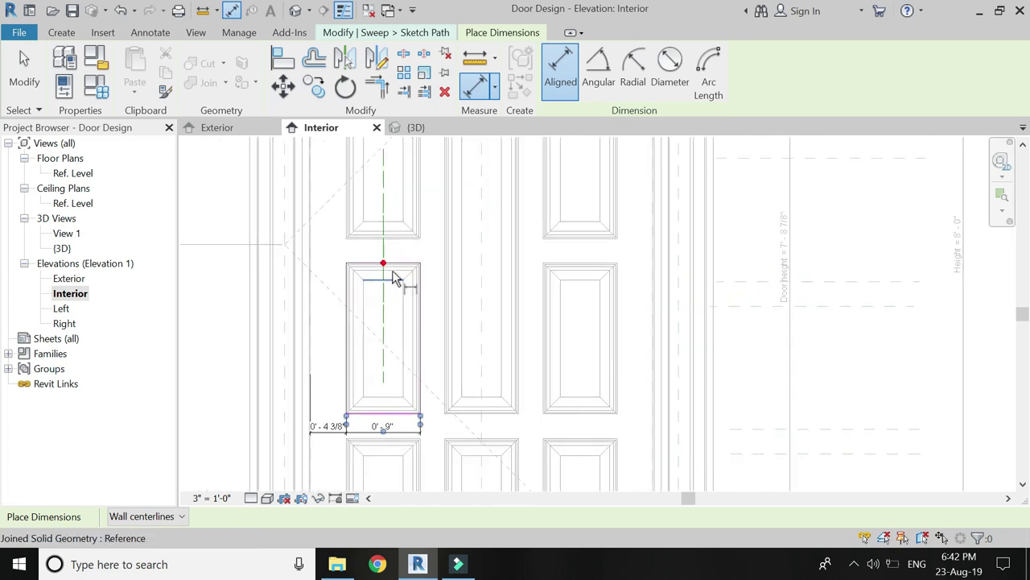
left_click(387, 411)
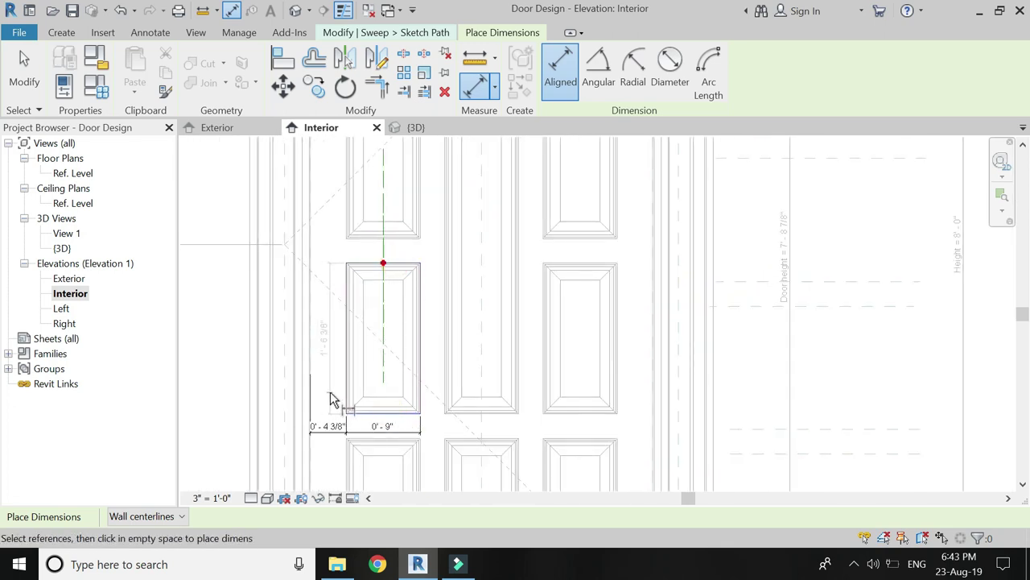
left_click(329, 398)
scroll(415, 412, "down", 2)
scroll(431, 338, "down", 1)
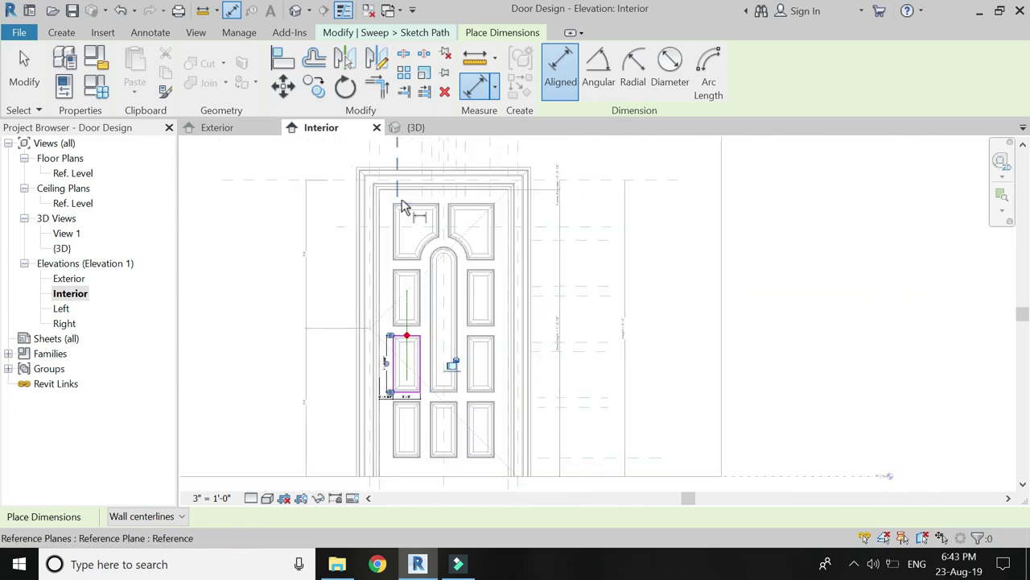
scroll(410, 193, "up", 2)
left_click(411, 187)
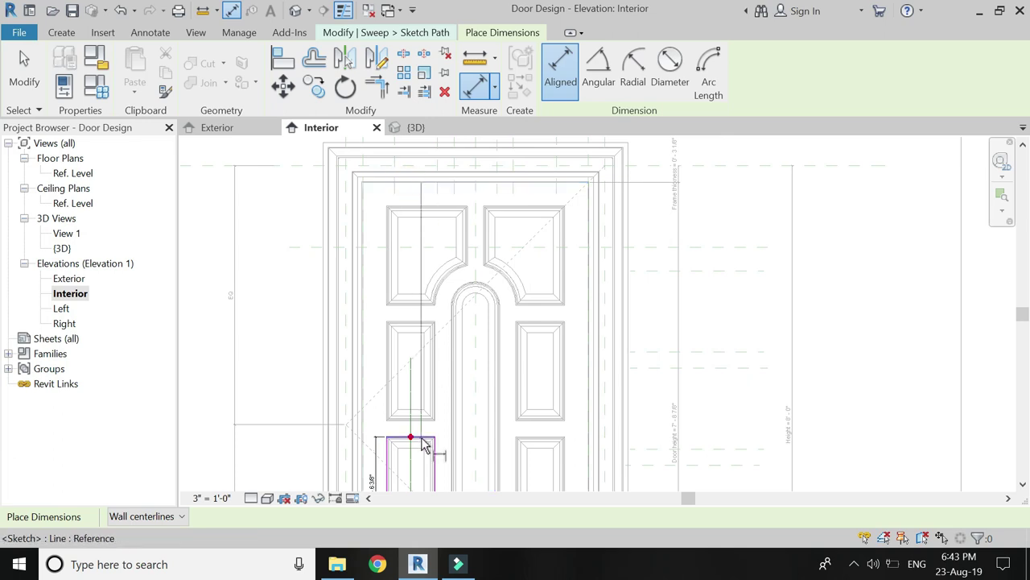
left_click(390, 437)
scroll(403, 195, "down", 2)
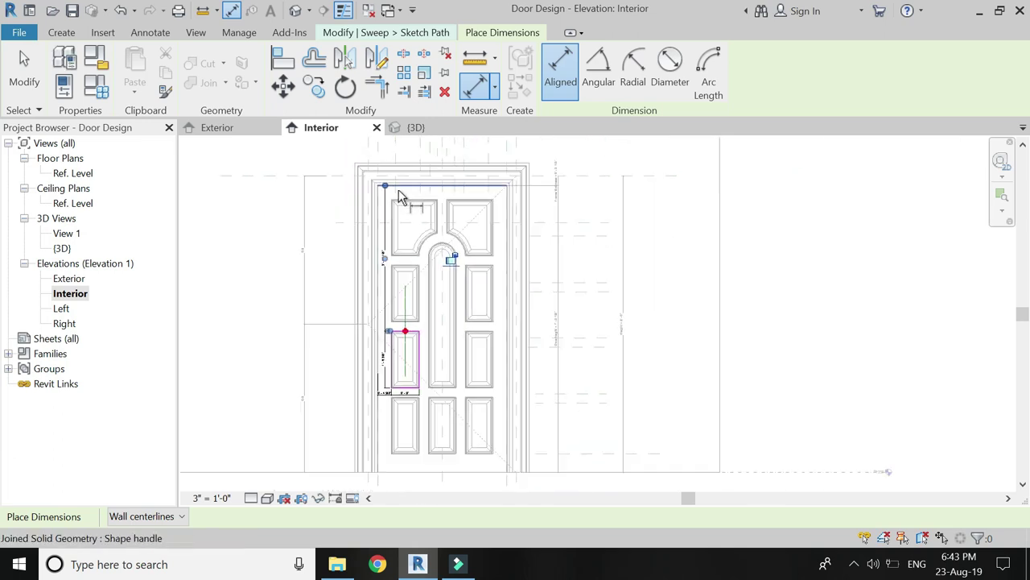
scroll(407, 287, "up", 2)
Step: Label the panel's bottom width dimension Rectangular Panel
key("Escape")
key("Escape")
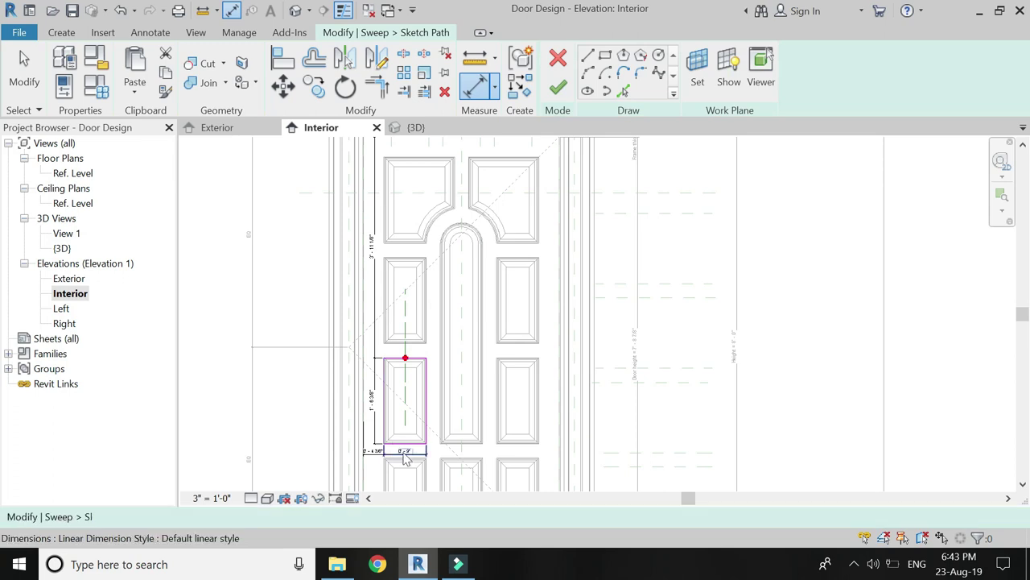
left_click(403, 449)
left_click(624, 71)
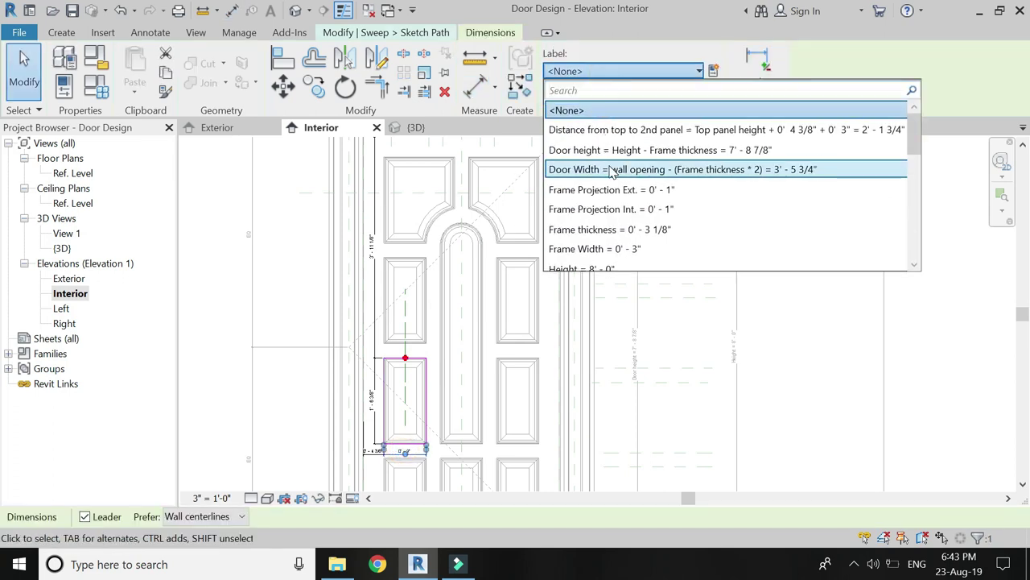
scroll(612, 169, "down", 1)
scroll(612, 169, "down", 1)
scroll(610, 168, "down", 1)
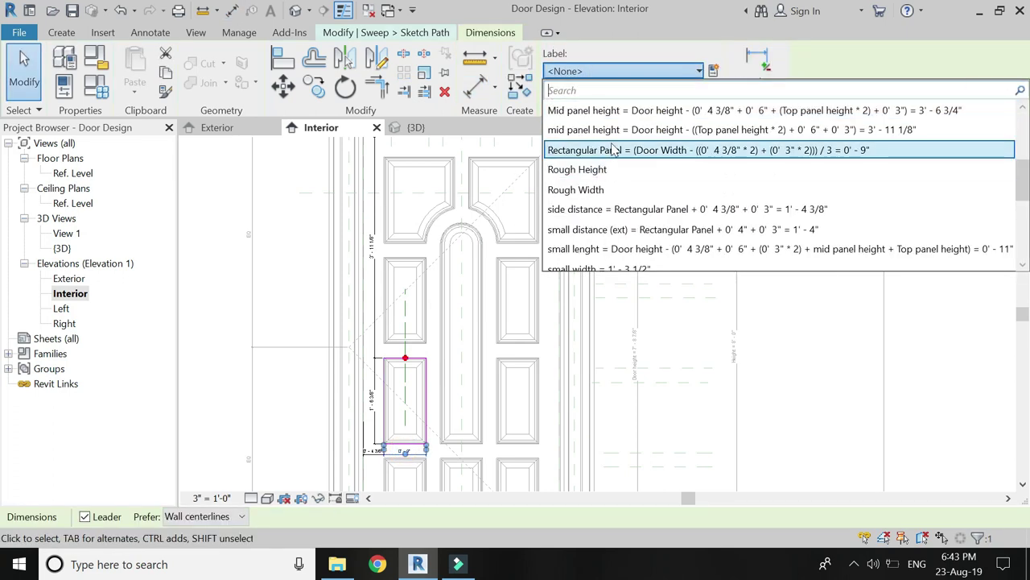
left_click(612, 150)
scroll(398, 370, "up", 1)
key("Escape")
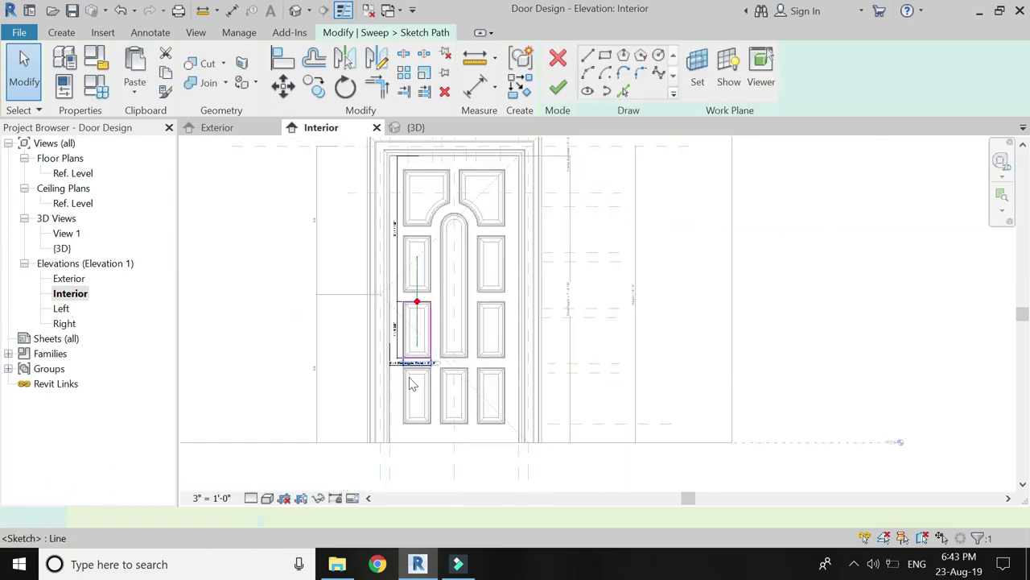
scroll(394, 368, "up", 1)
left_click(380, 340)
scroll(388, 299, "down", 1)
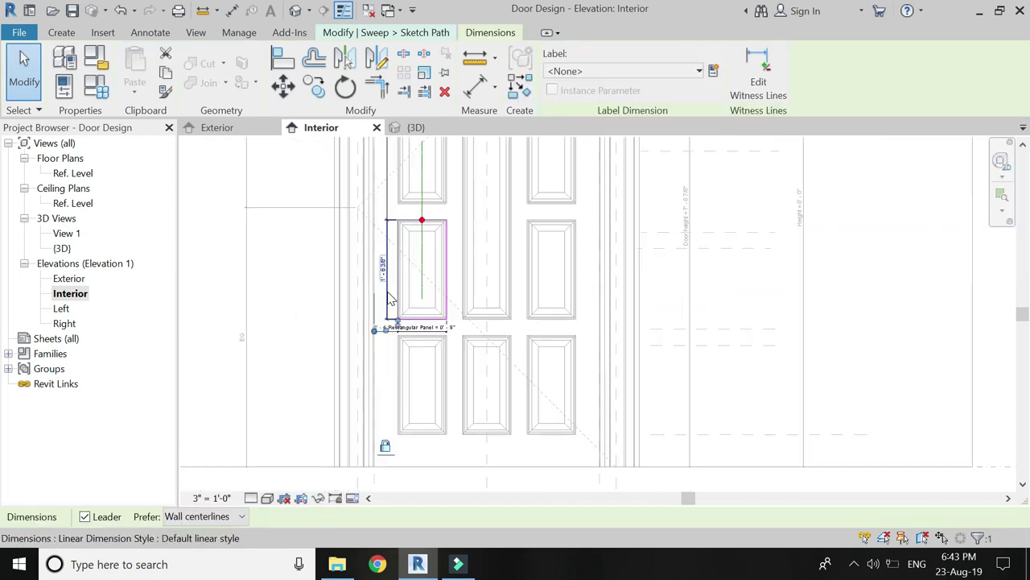
key("Escape")
scroll(413, 181, "up", 2)
Step: Label the vertical 1'-6 3/8" height dimension Top panel height
left_click(362, 285)
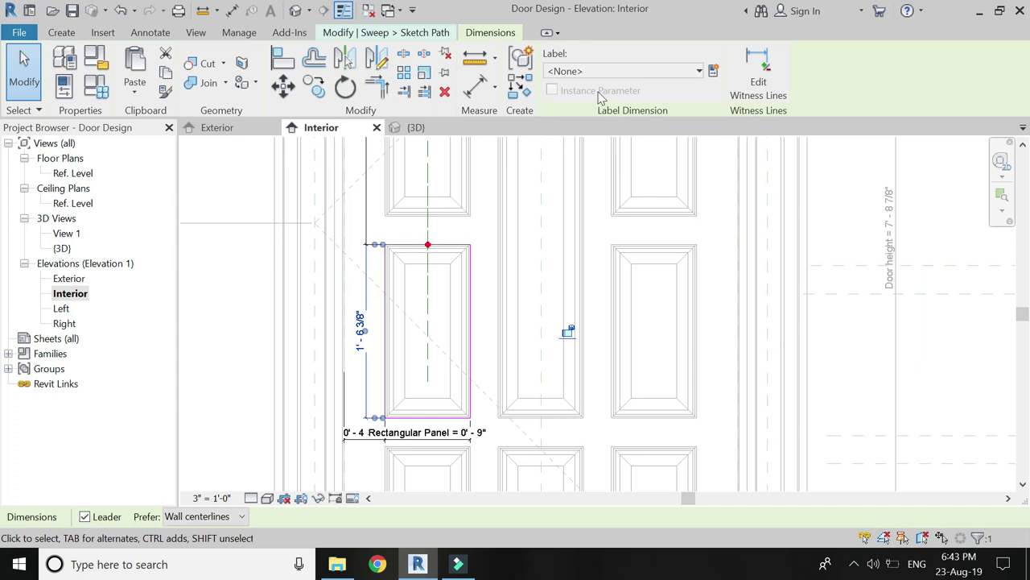
left_click(615, 72)
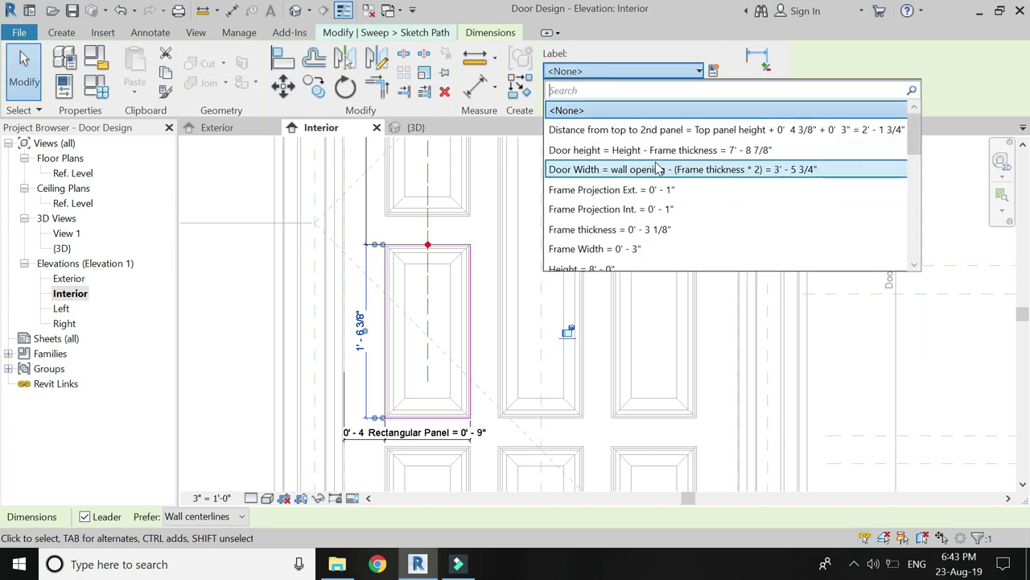
scroll(659, 167, "down", 3)
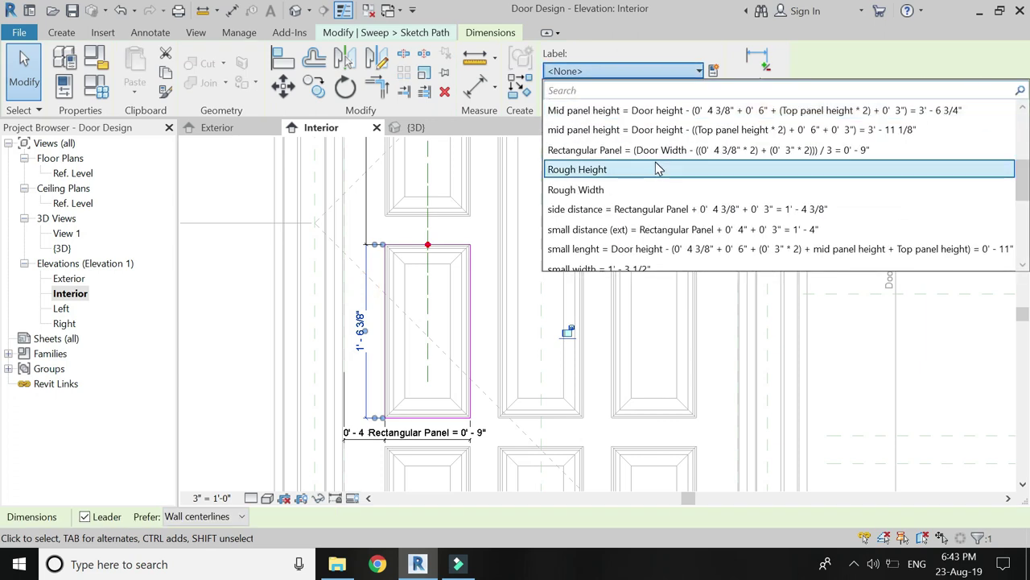
scroll(659, 167, "down", 1)
scroll(658, 169, "down", 1)
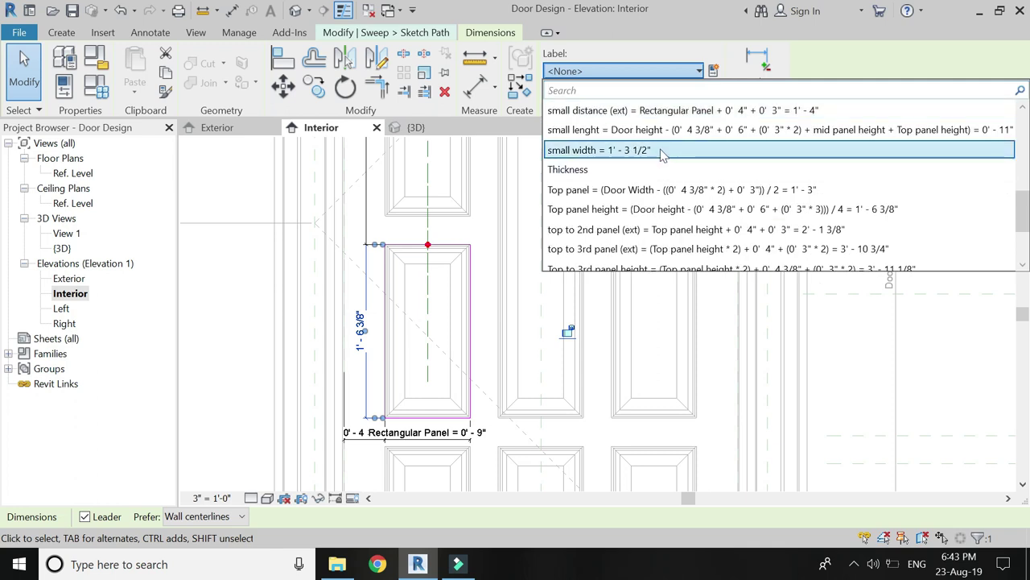
left_click(672, 209)
key("Escape")
Step: Label the dimension up to the door top Top to 3rd panel height (3'-11 1/8")
scroll(449, 367, "down", 2)
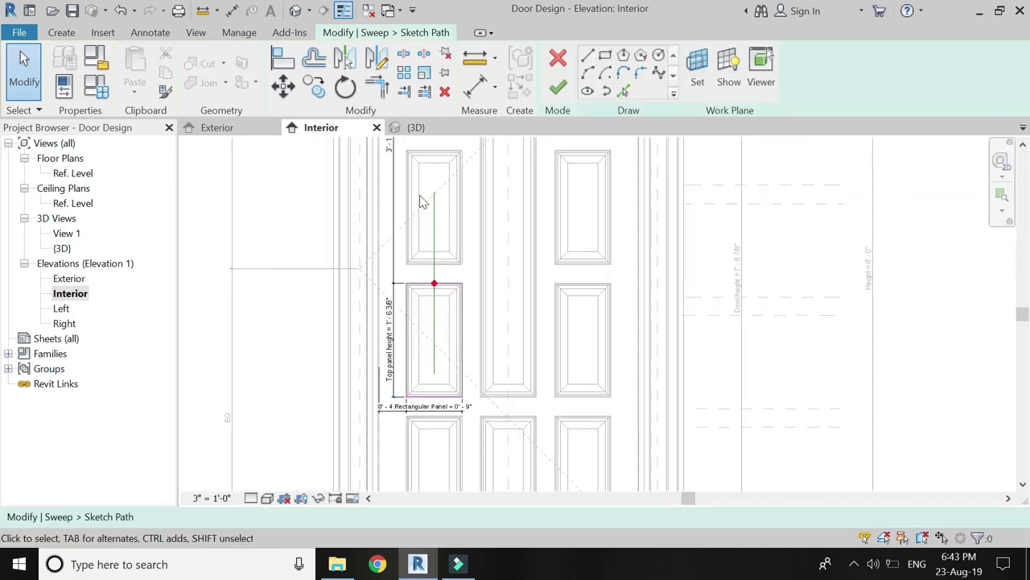
scroll(423, 201, "up", 1)
left_click(393, 202)
left_click(620, 72)
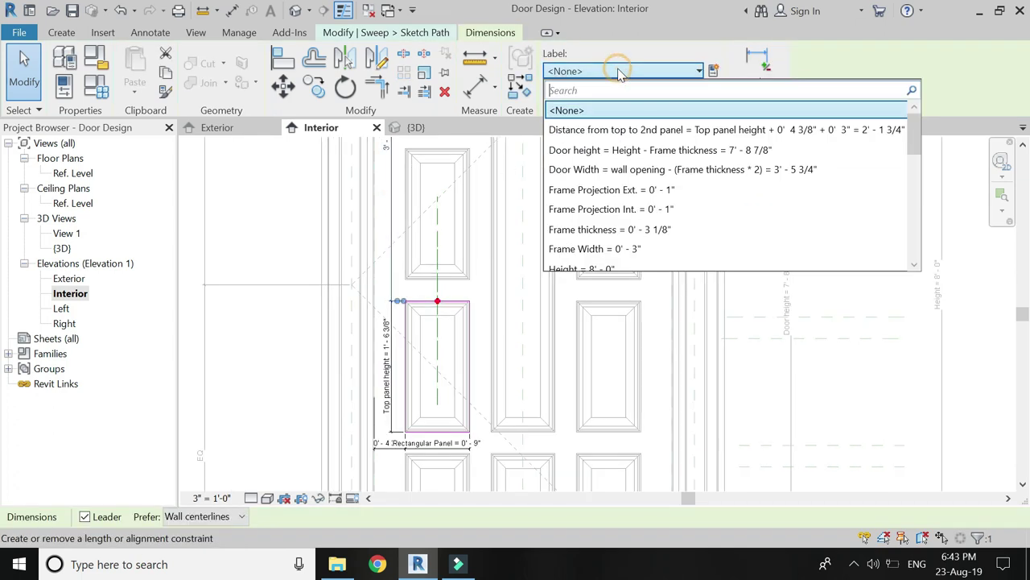
scroll(676, 222, "down", 5)
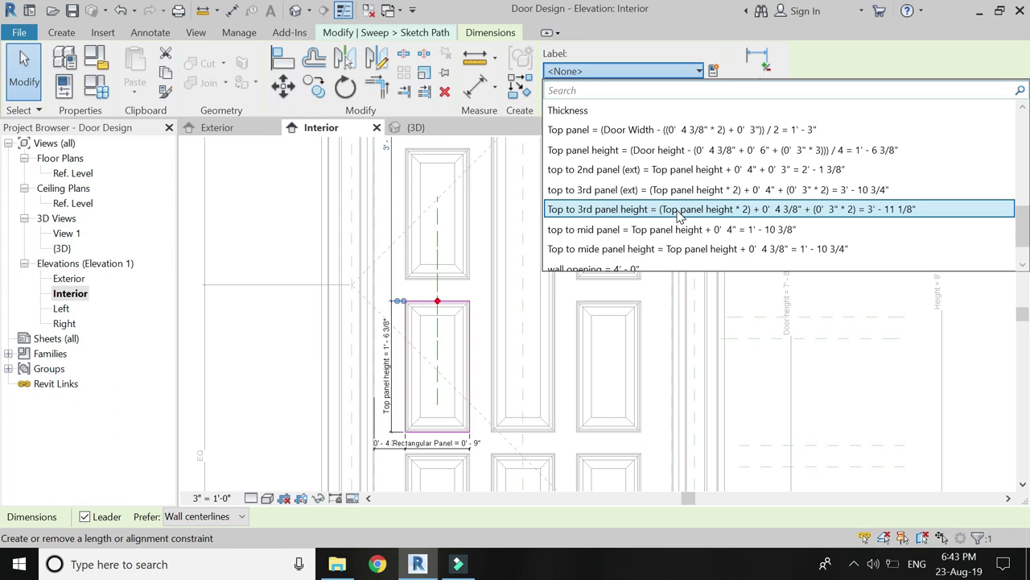
left_click(679, 209)
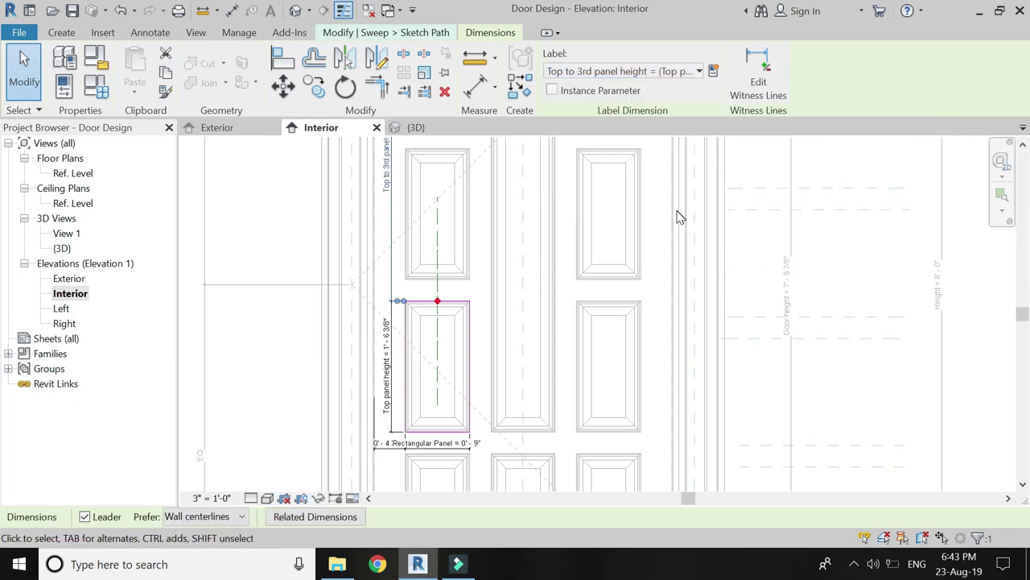
key("Escape")
scroll(494, 266, "down", 2)
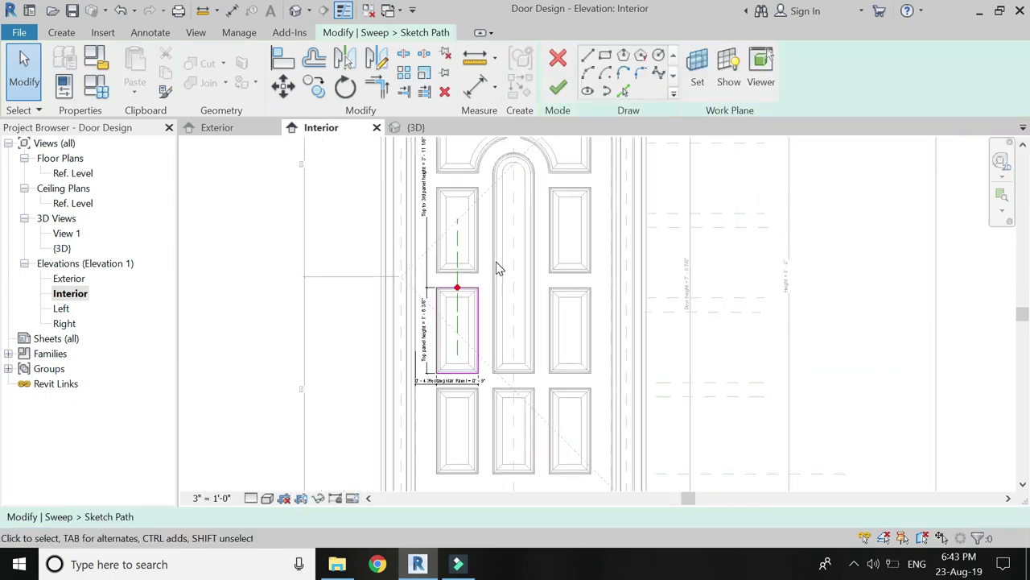
scroll(488, 266, "down", 1)
scroll(482, 184, "up", 1)
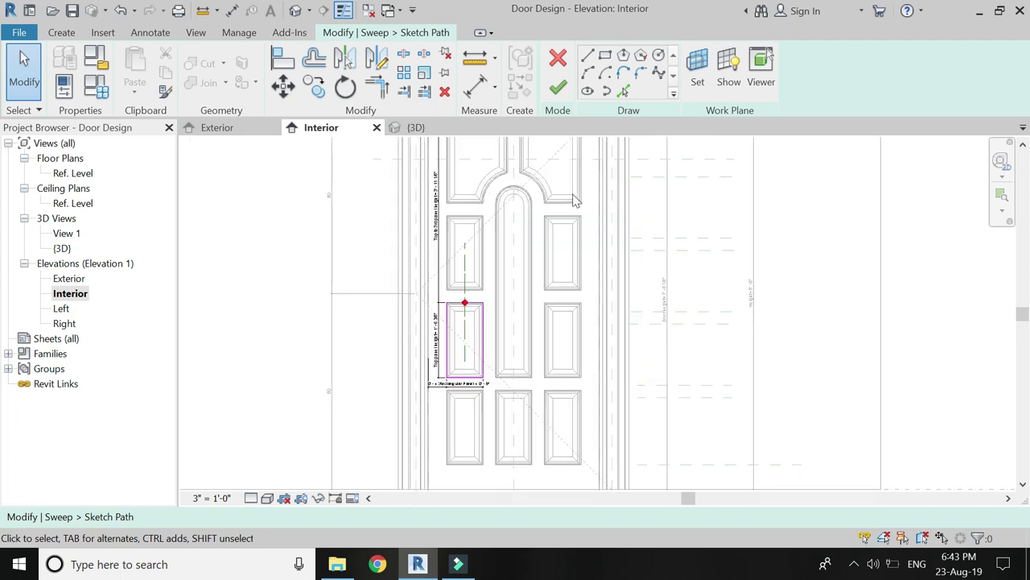
Step: Finish the path and complete the void sweep with the Panel section profile
left_click(561, 90)
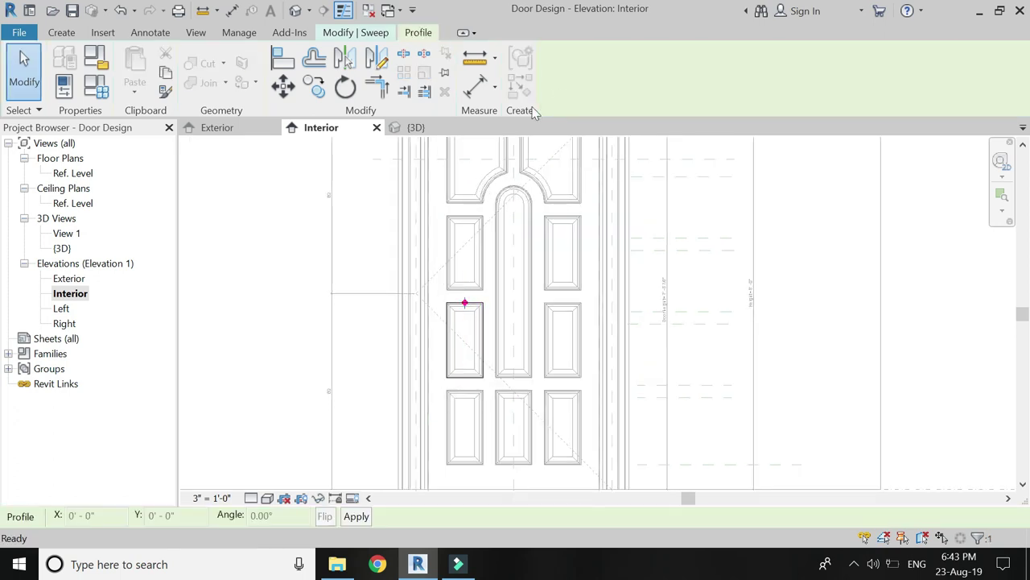
left_click(858, 70)
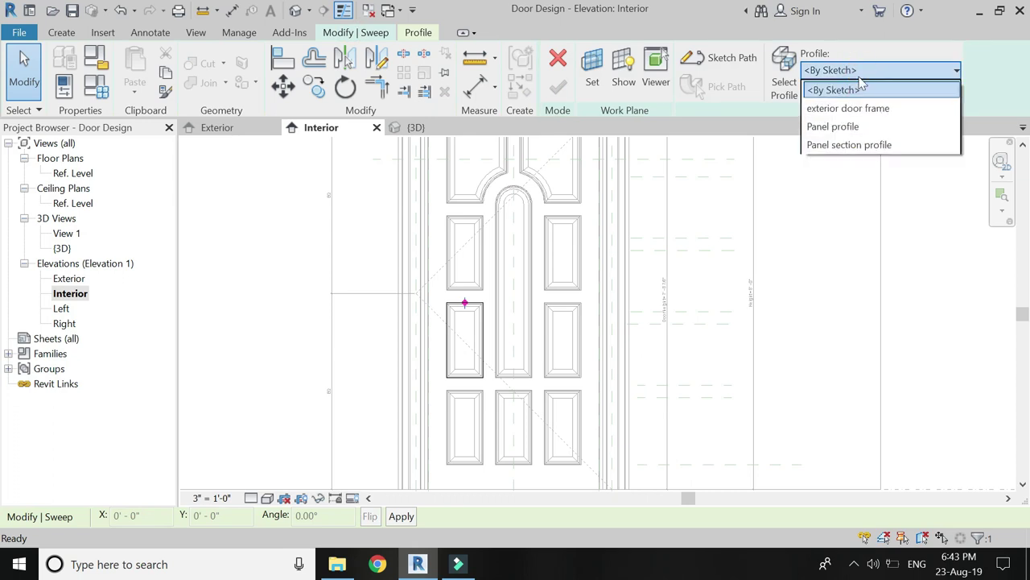
left_click(850, 146)
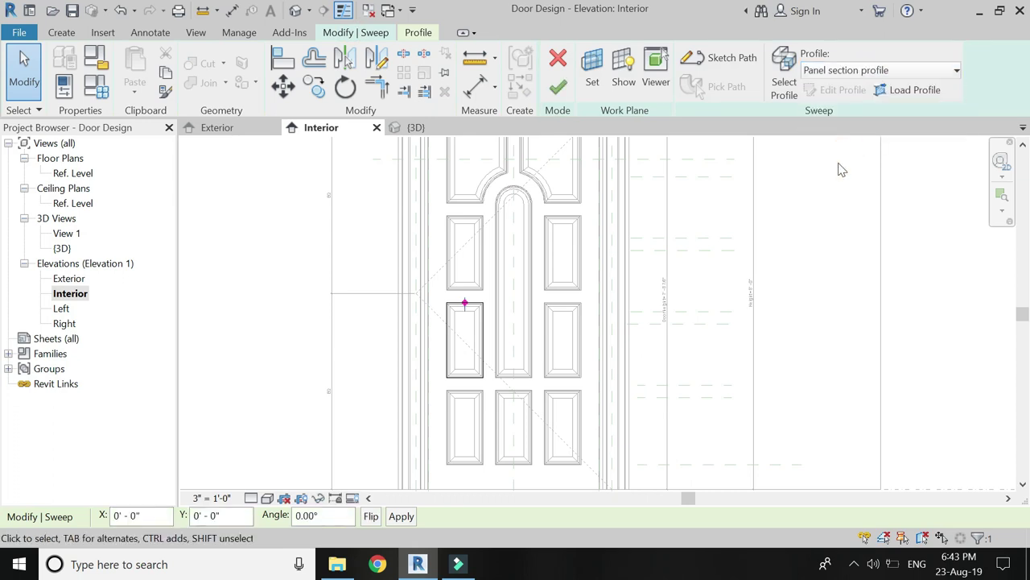
left_click(564, 88)
left_click(246, 131)
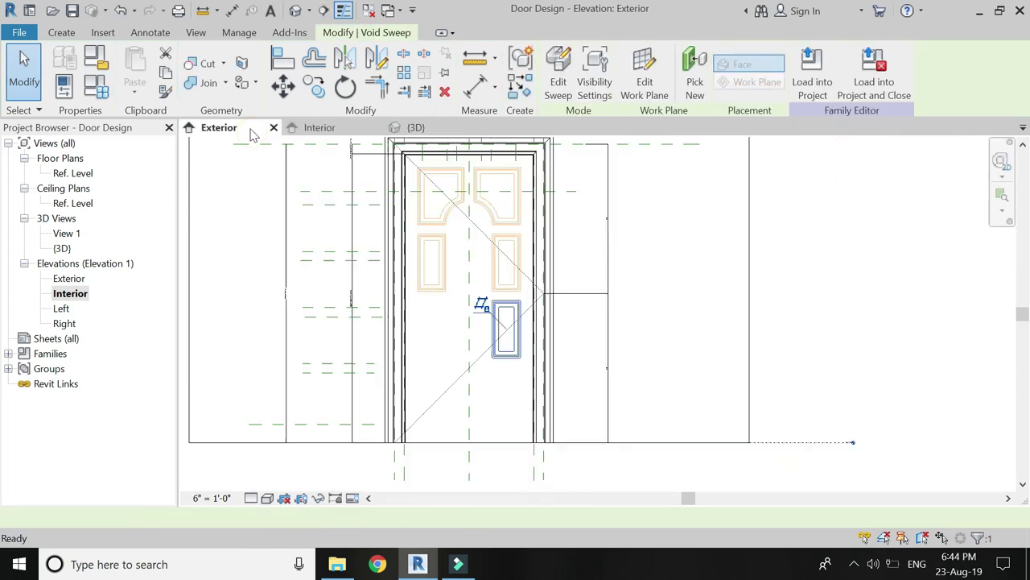
key("Escape")
Step: Start another void sweep path, picking the door face as its work plane
left_click(239, 91)
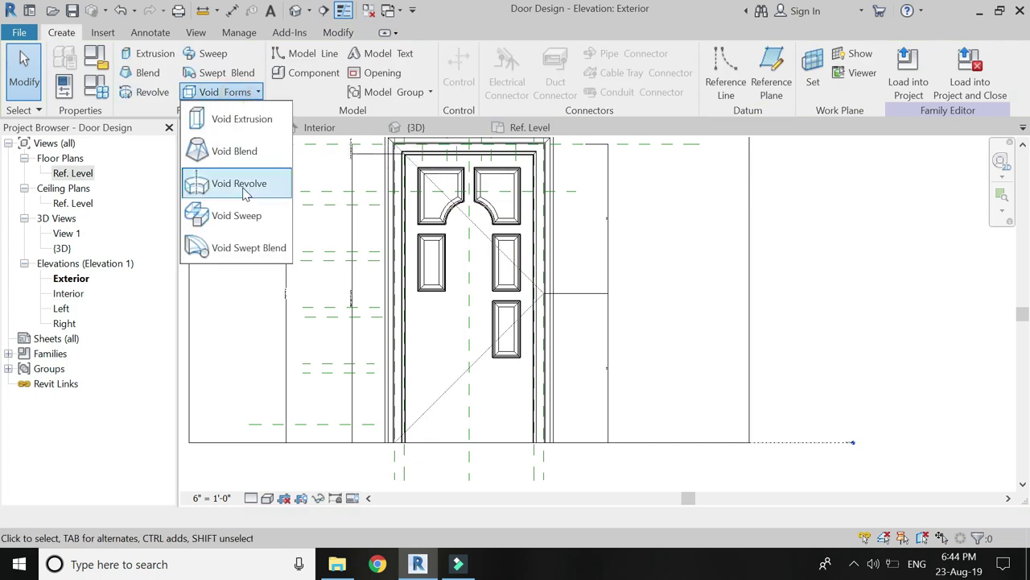
left_click(221, 272)
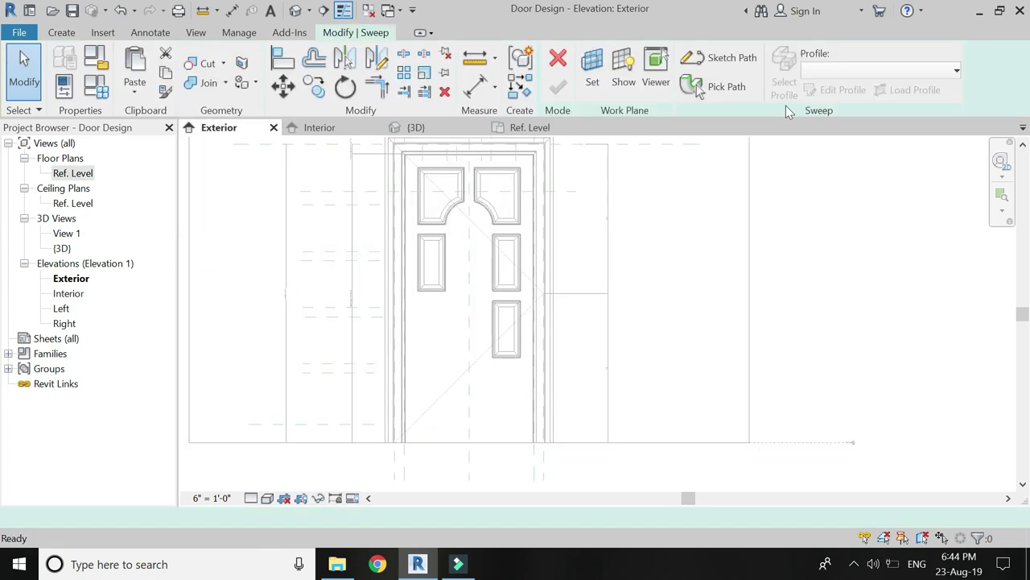
left_click(712, 72)
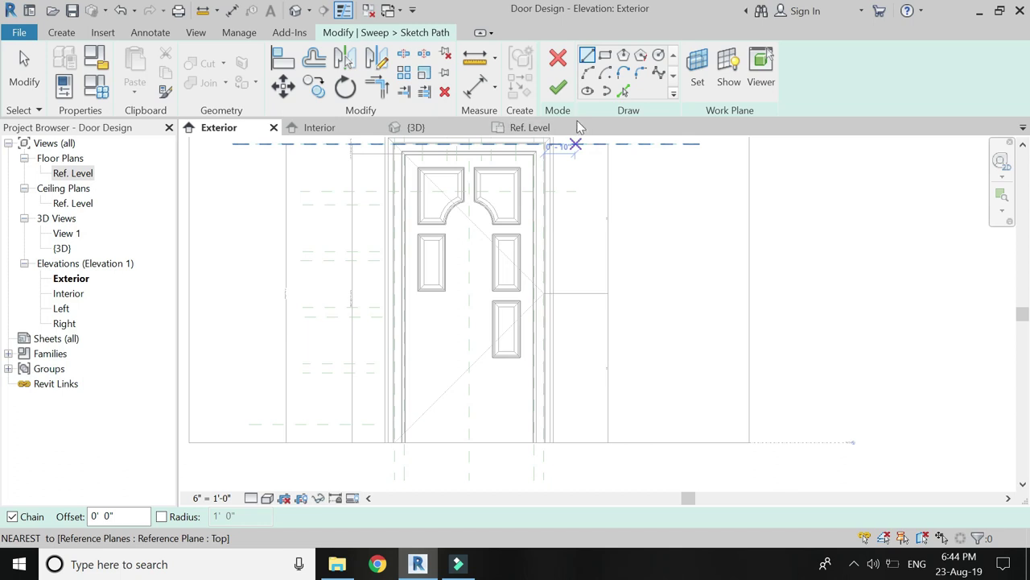
left_click(697, 76)
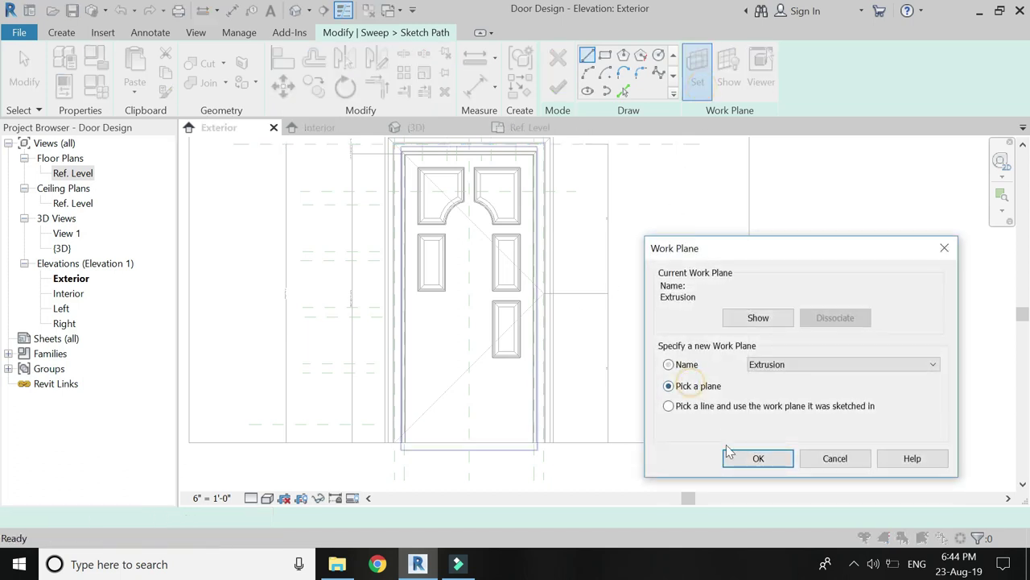
left_click(729, 452)
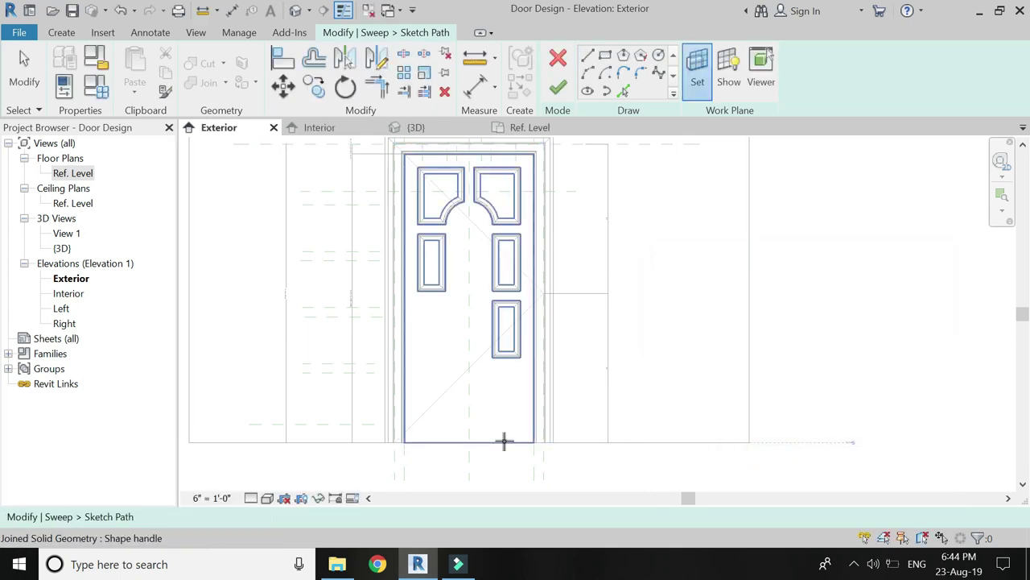
left_click(504, 441)
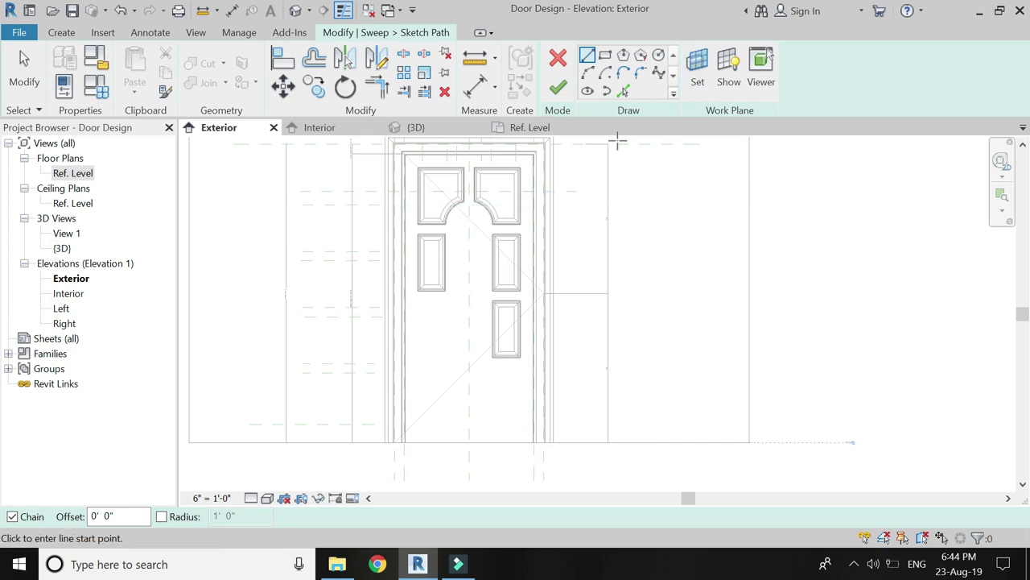
Step: In the Interior elevation, draw a rectangle path around the right-hand panel
left_click(605, 55)
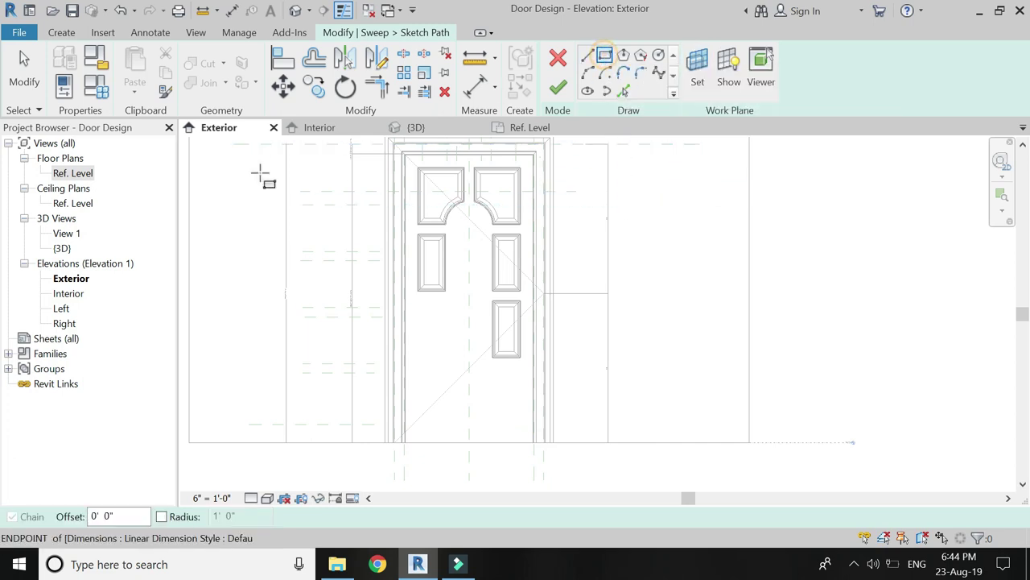
left_click(314, 128)
scroll(578, 316, "up", 3)
scroll(593, 292, "up", 2)
left_click(559, 283)
scroll(564, 243, "down", 2)
scroll(563, 241, "down", 1)
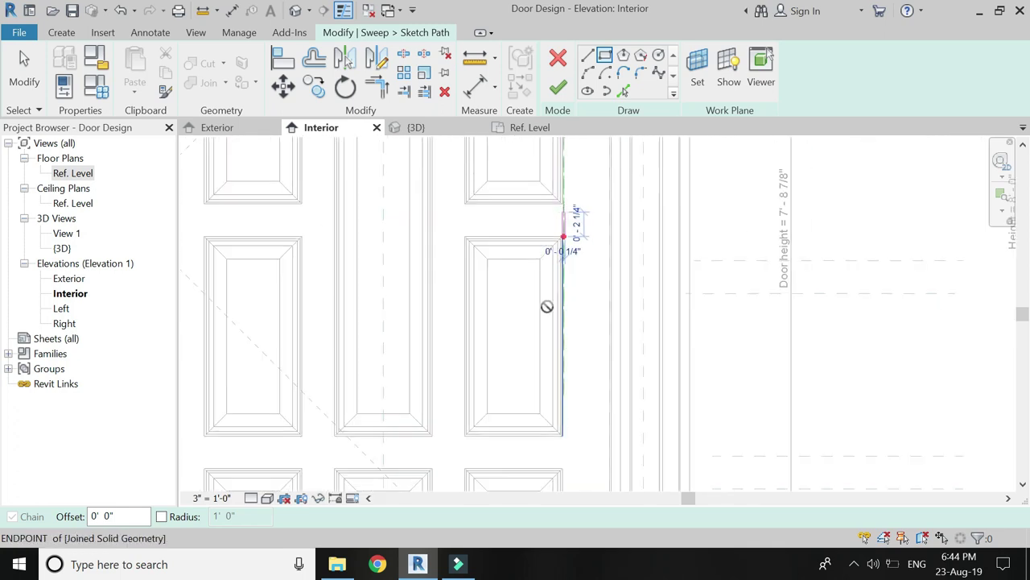
scroll(470, 455, "up", 3)
left_click(457, 412)
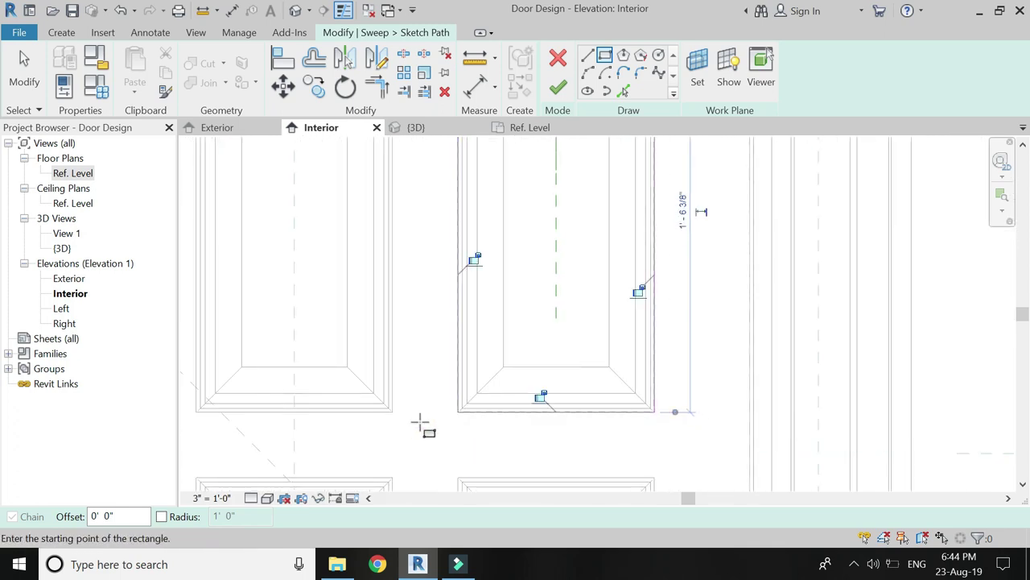
scroll(421, 421, "down", 3)
scroll(410, 437, "down", 1)
Step: Add a 0' - 4 3/8" aligned dimension from the panel's lower-right corner to the adjacent vertical line
left_click(473, 95)
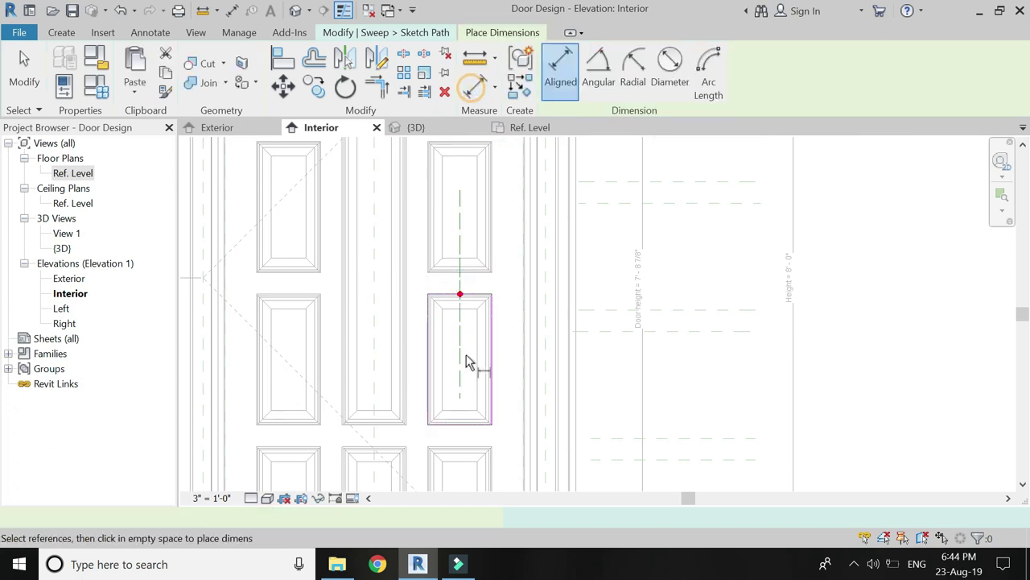
scroll(466, 354, "up", 3)
left_click(486, 398)
left_click(550, 406)
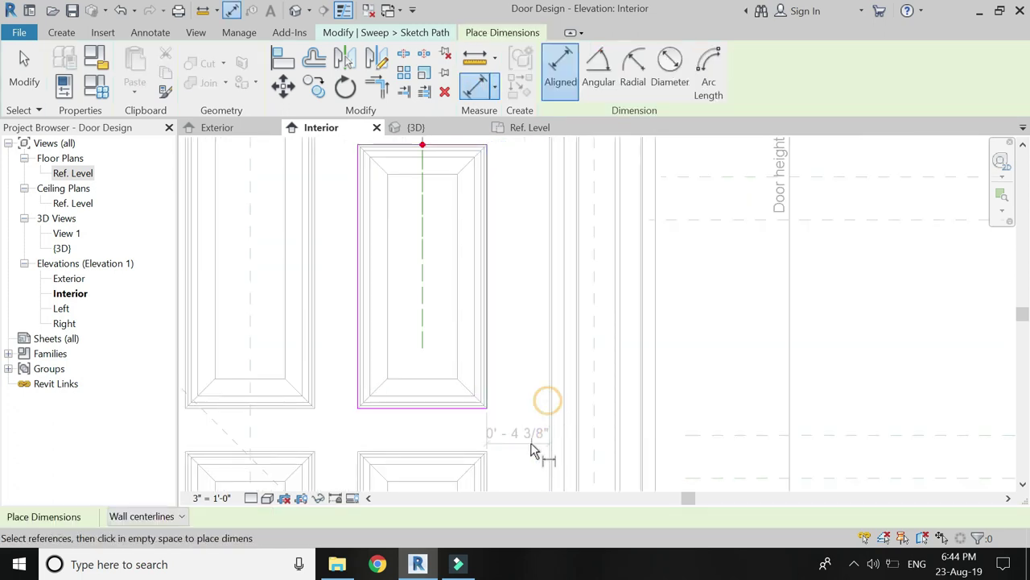
scroll(530, 225, "down", 3)
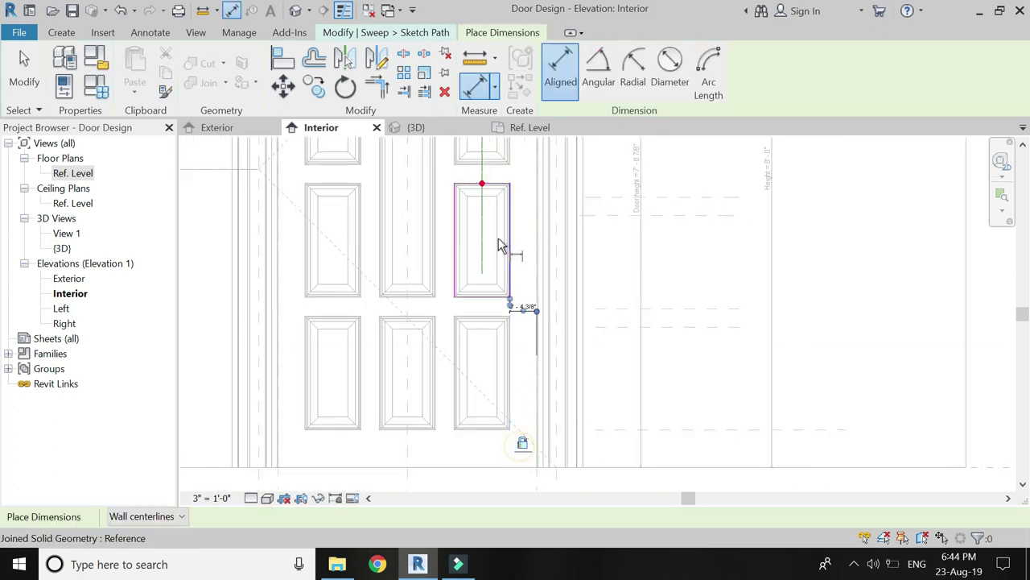
scroll(501, 247, "up", 3)
left_click(507, 425)
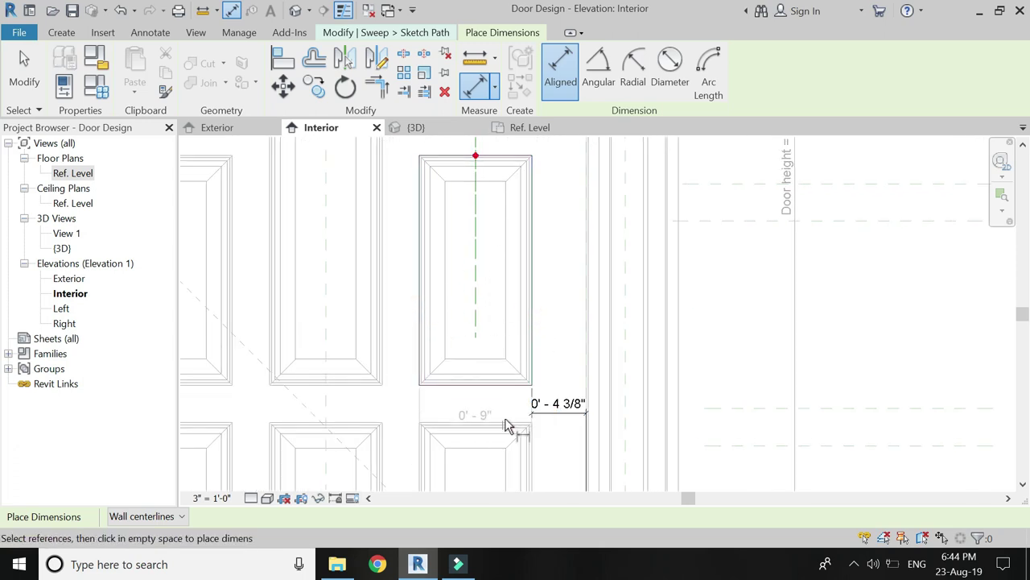
scroll(503, 418, "down", 1)
Step: Dimension the 1' - 6 3/8" panel height and the distance from the door frame top to the panel
middle_click_drag(523, 223, 513, 304)
left_click(493, 274)
left_click(490, 467)
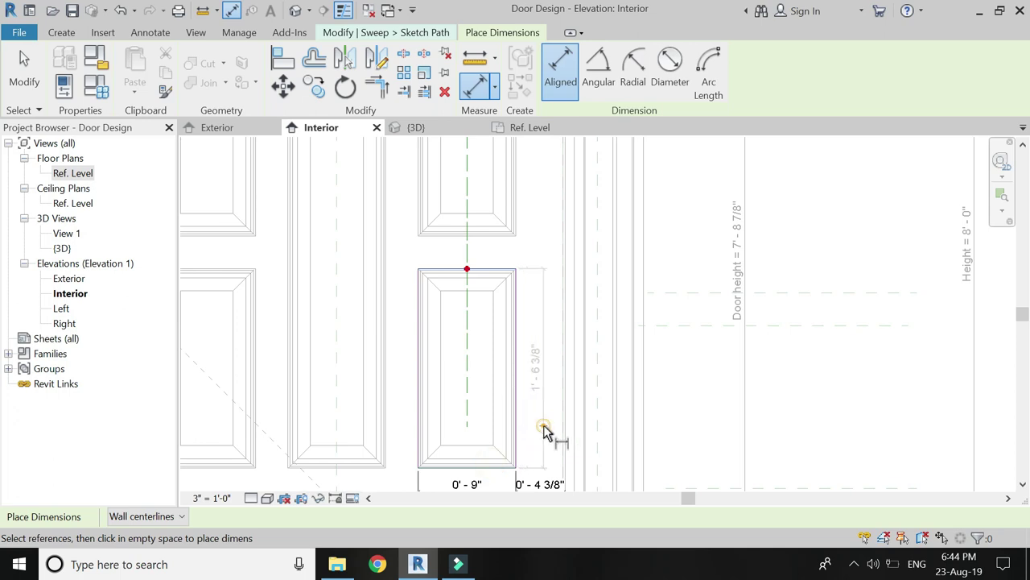
left_click(545, 431)
scroll(498, 303, "down", 3)
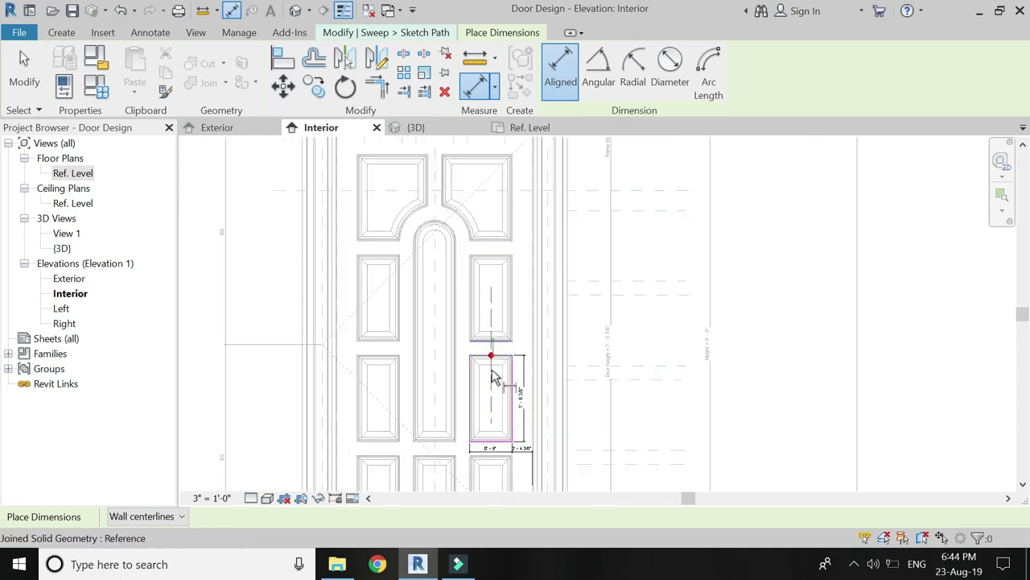
scroll(488, 226, "up", 2)
scroll(493, 218, "up", 1)
left_click(529, 359)
key("Escape")
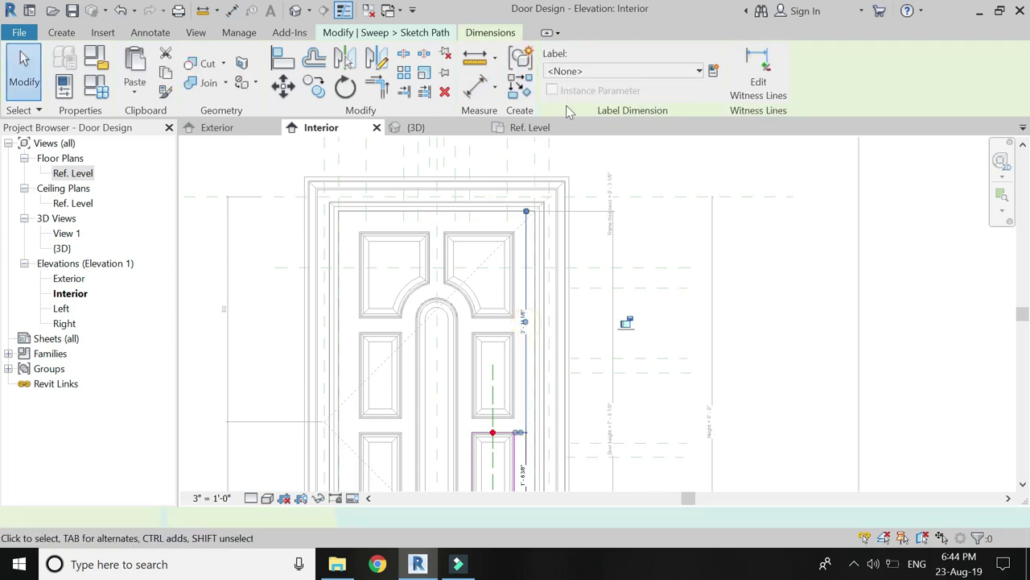
Step: Label the frame-top-to-panel dimension with the Top to 3rd panel height parameter
left_click(583, 72)
scroll(612, 193, "down", 5)
scroll(616, 197, "down", 3)
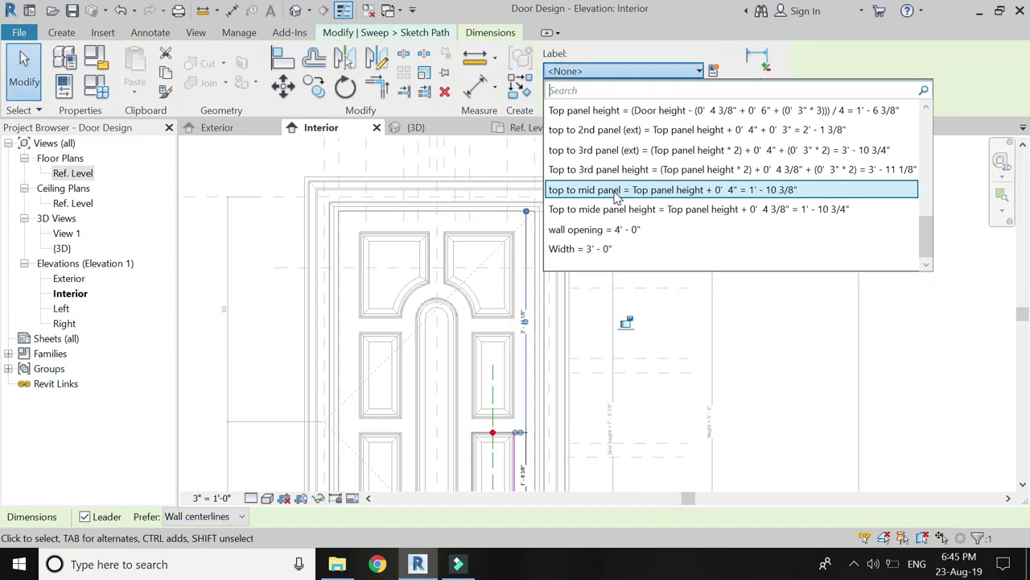
key("Return")
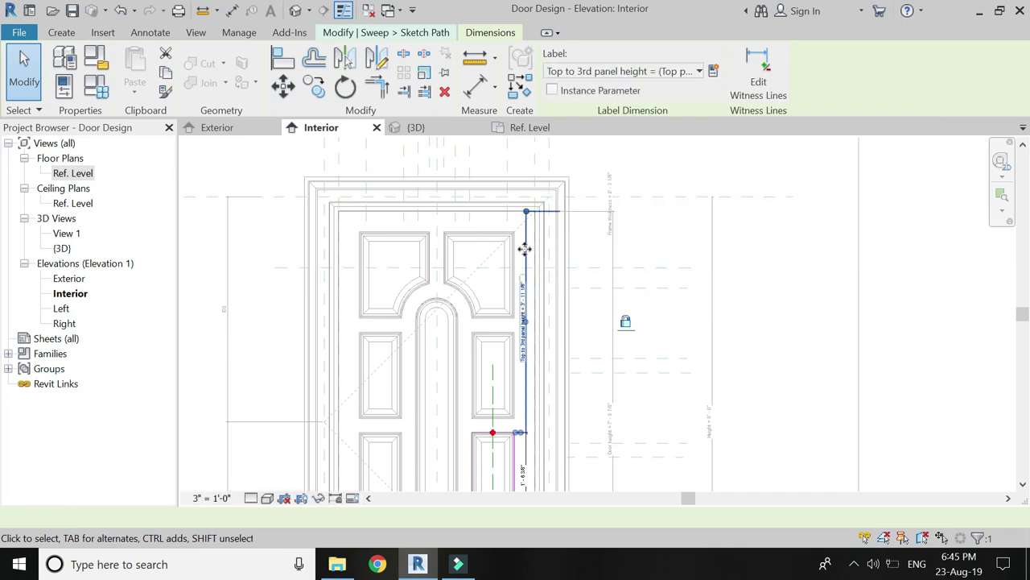
scroll(501, 269, "down", 2)
key("Escape")
Step: Label the panel height dimension with the Top panel height parameter
scroll(515, 363, "up", 4)
left_click(515, 364)
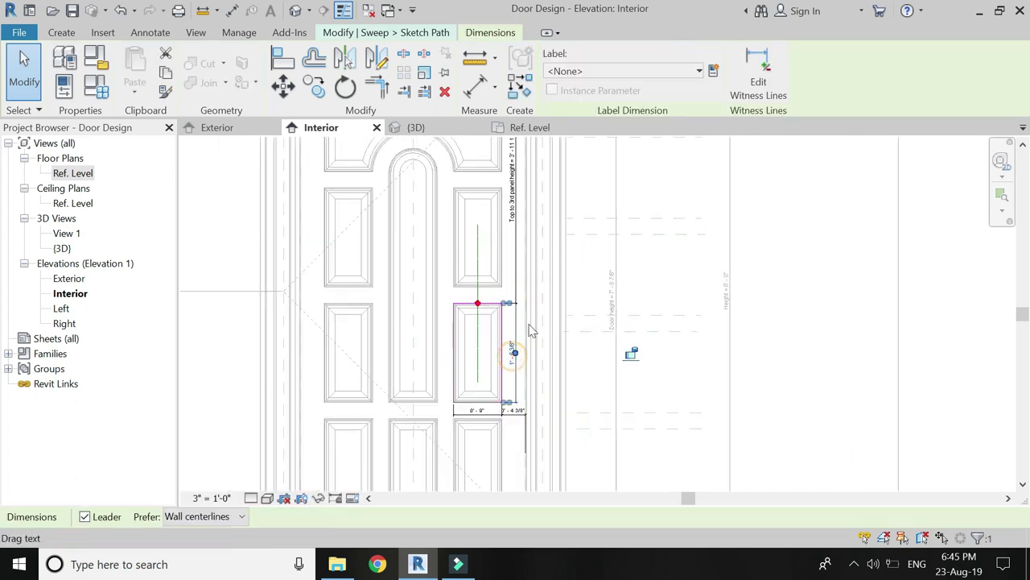
left_click(611, 71)
scroll(626, 247, "down", 5)
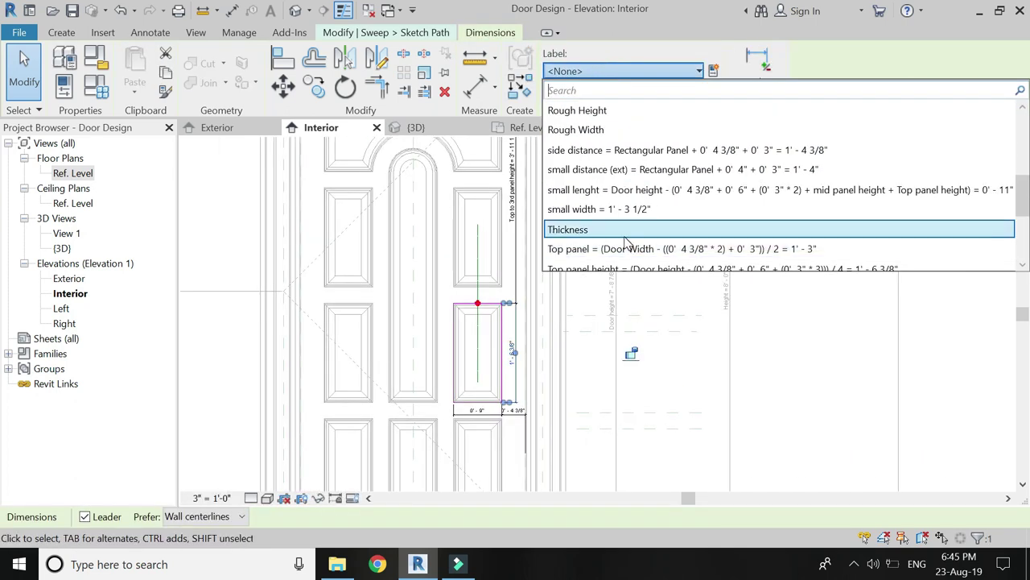
scroll(625, 234, "down", 2)
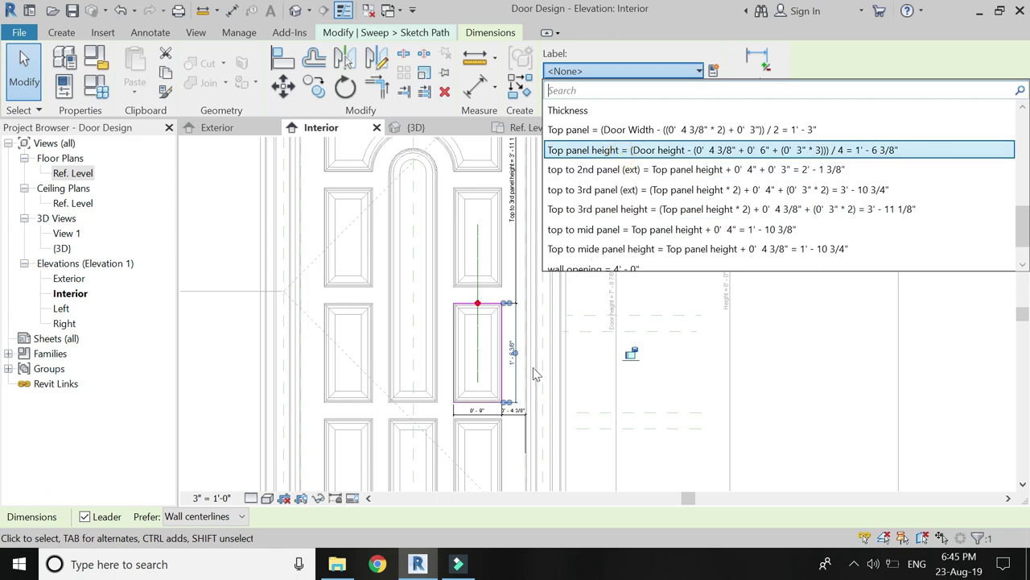
key("Return")
scroll(485, 387, "up", 1)
key("Escape")
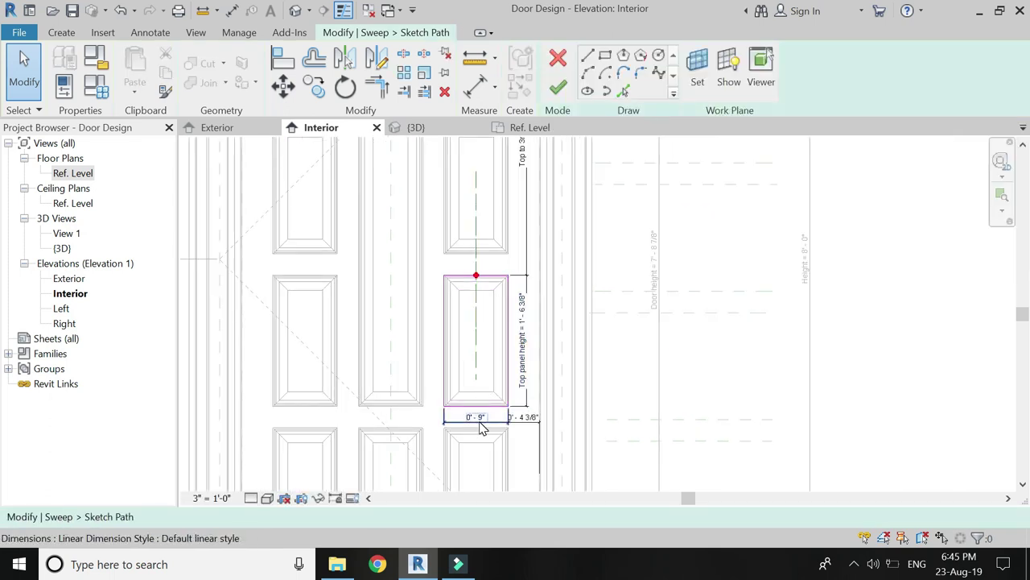
Step: Label the panel width dimension Rectangular Panel and finish the sweep path sketch
left_click(482, 427)
left_click(691, 71)
scroll(644, 175, "down", 5)
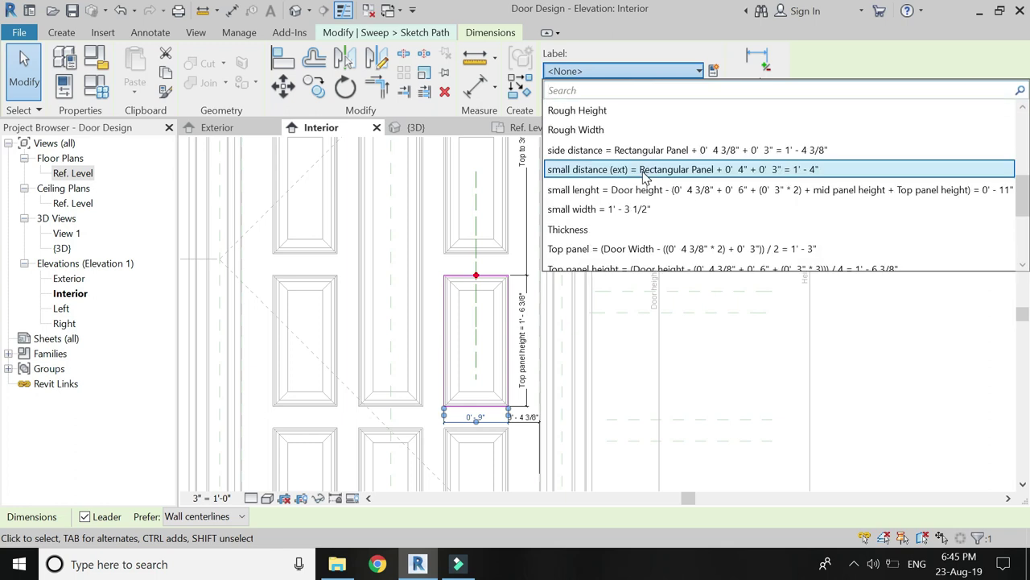
scroll(644, 176, "up", 1)
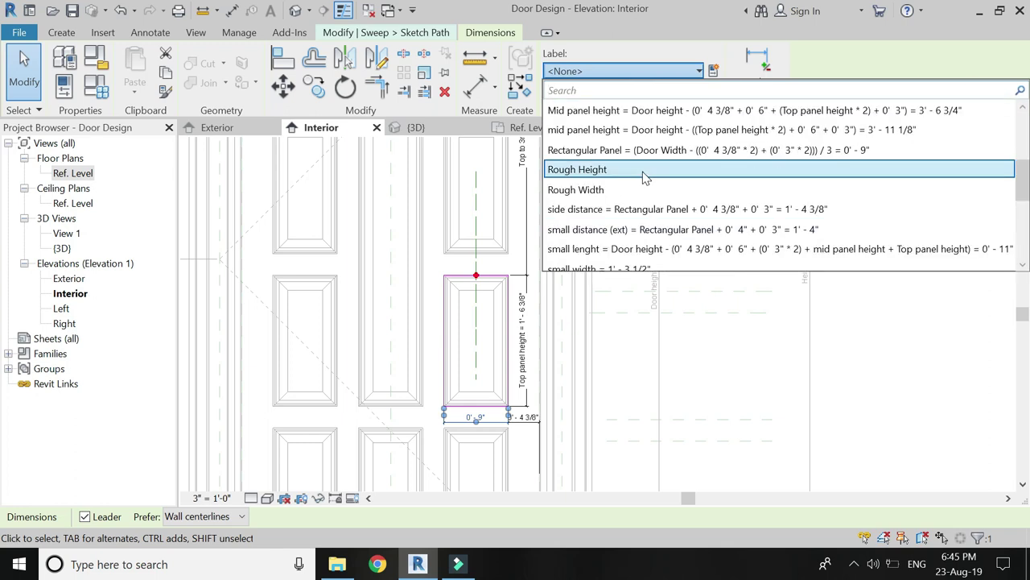
left_click(639, 151)
key("Escape")
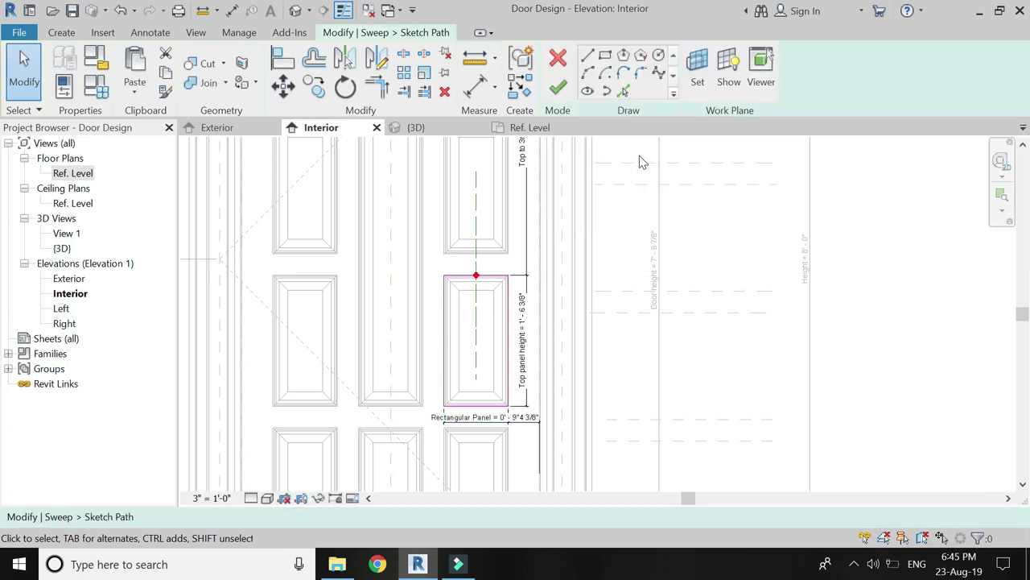
left_click(556, 87)
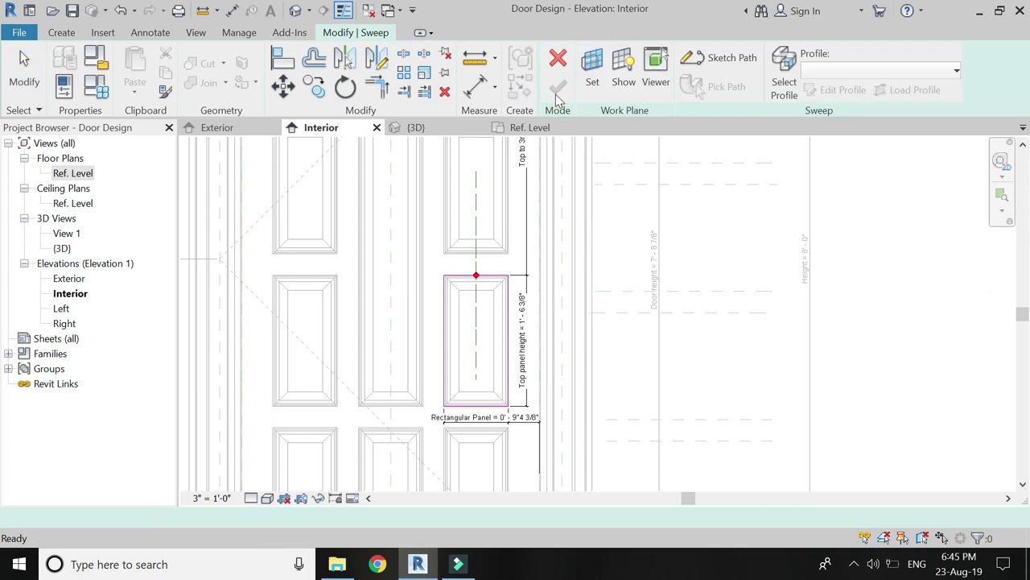
left_click(335, 37)
Step: Finish the sweep using the Panel section profile
left_click(837, 72)
left_click(841, 146)
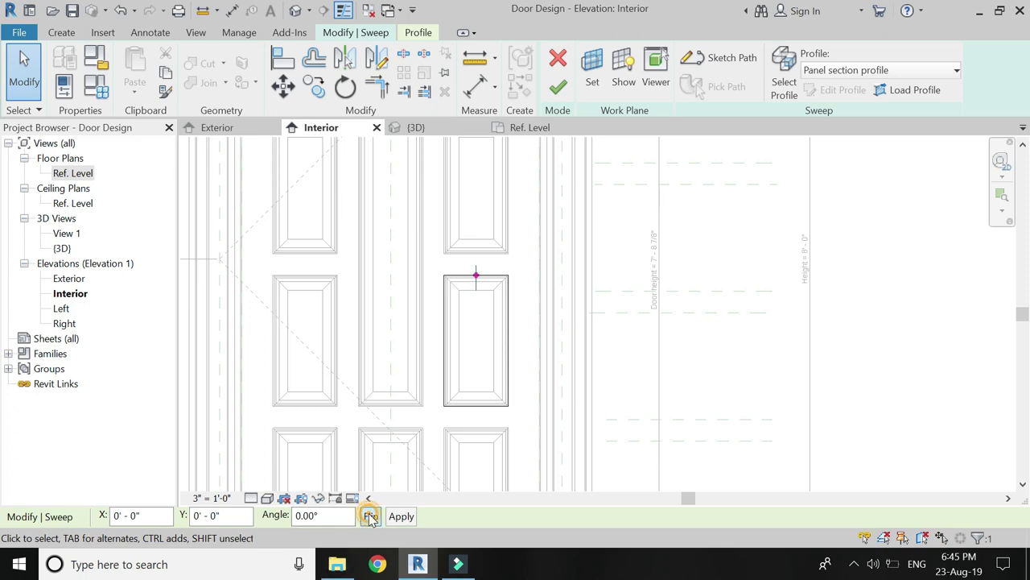
left_click(555, 90)
Step: Start a new void sweep path sketched on the door's bottom face as work plane
left_click(217, 127)
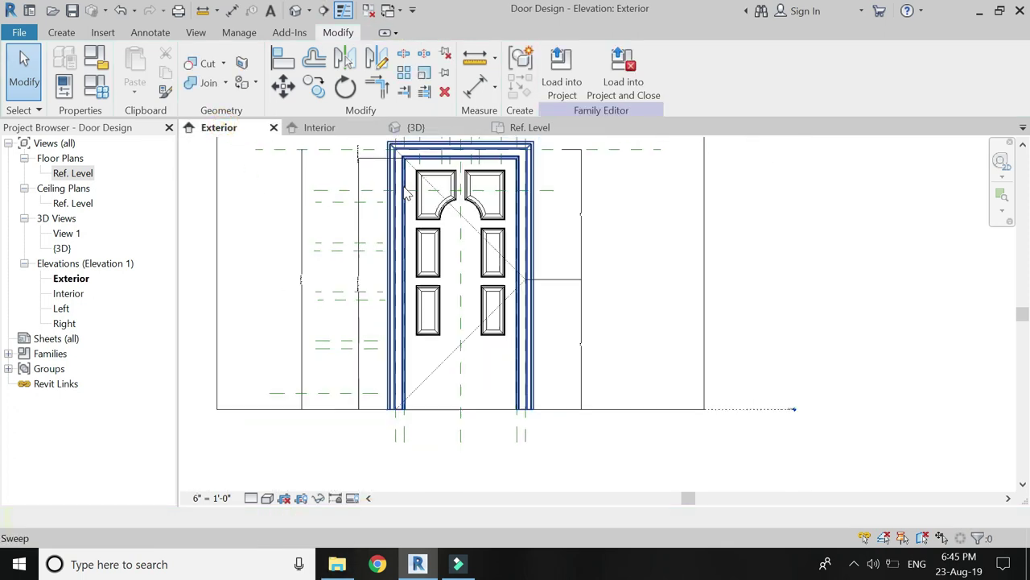
left_click(63, 32)
left_click(248, 98)
left_click(252, 202)
left_click(712, 60)
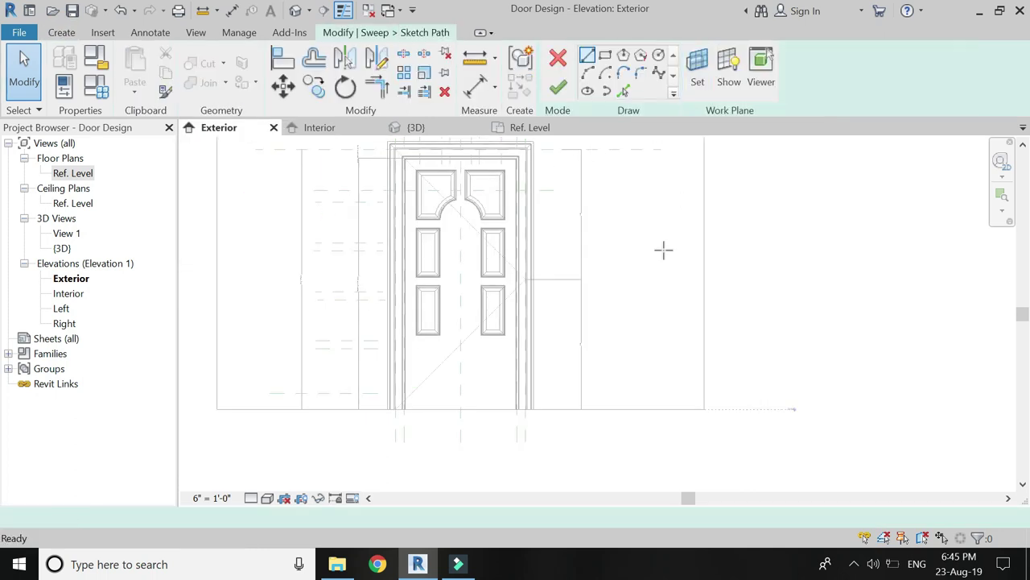
left_click(697, 84)
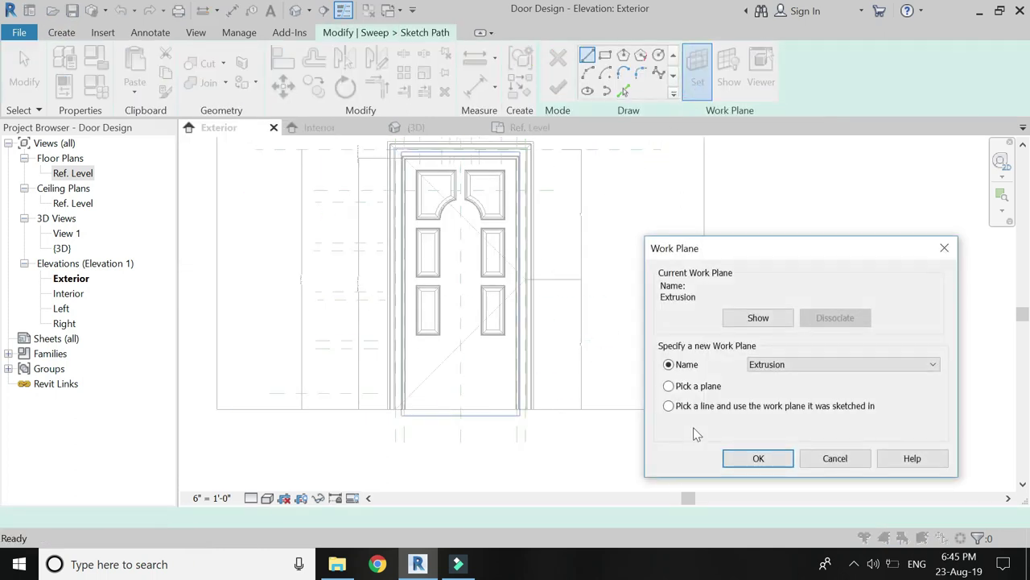
left_click(739, 460)
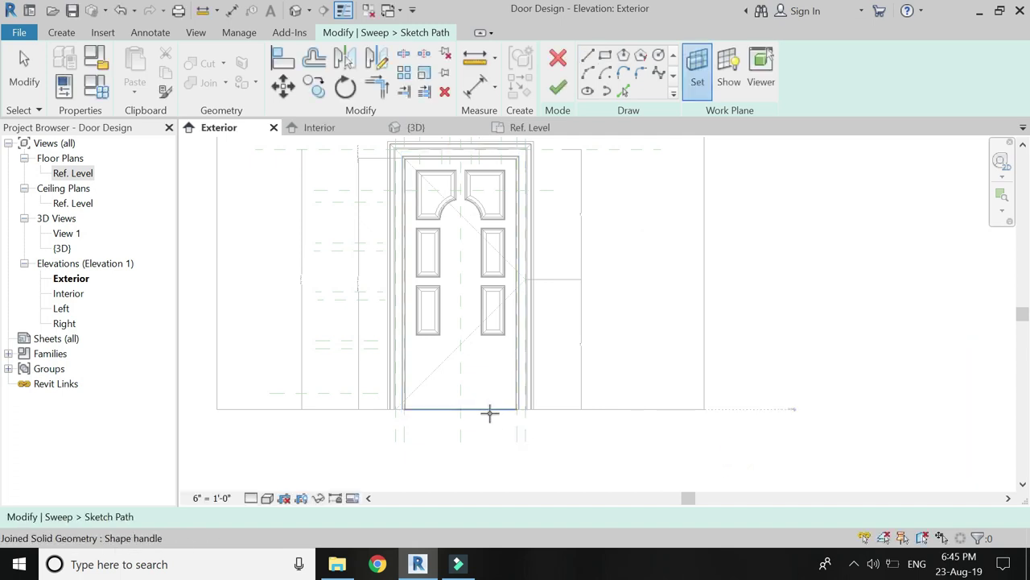
left_click(491, 413)
Step: Draw a rectangular path around the lower-left panel in the interior elevation
left_click(320, 128)
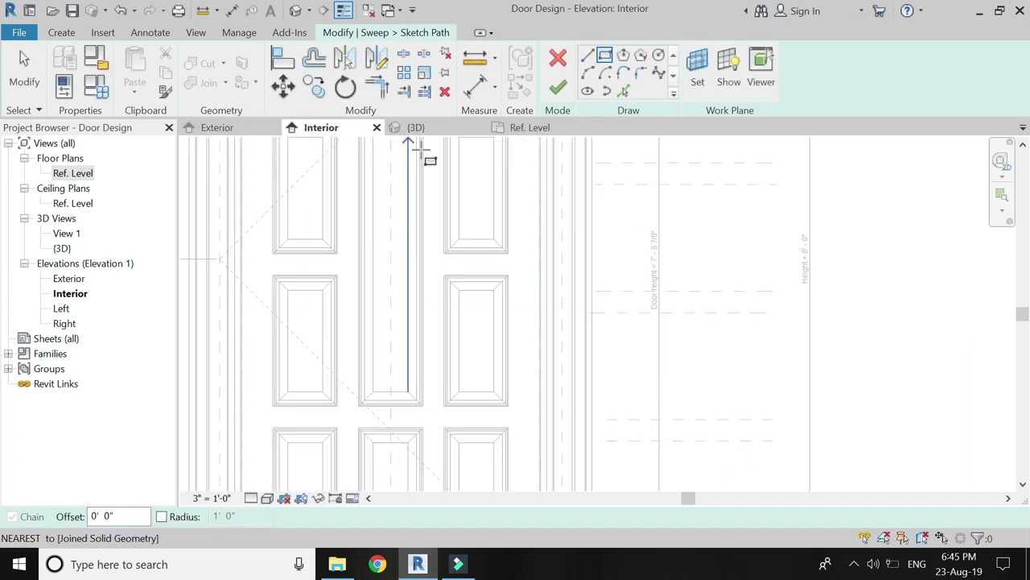
scroll(435, 173, "down", 2)
scroll(321, 334, "up", 4)
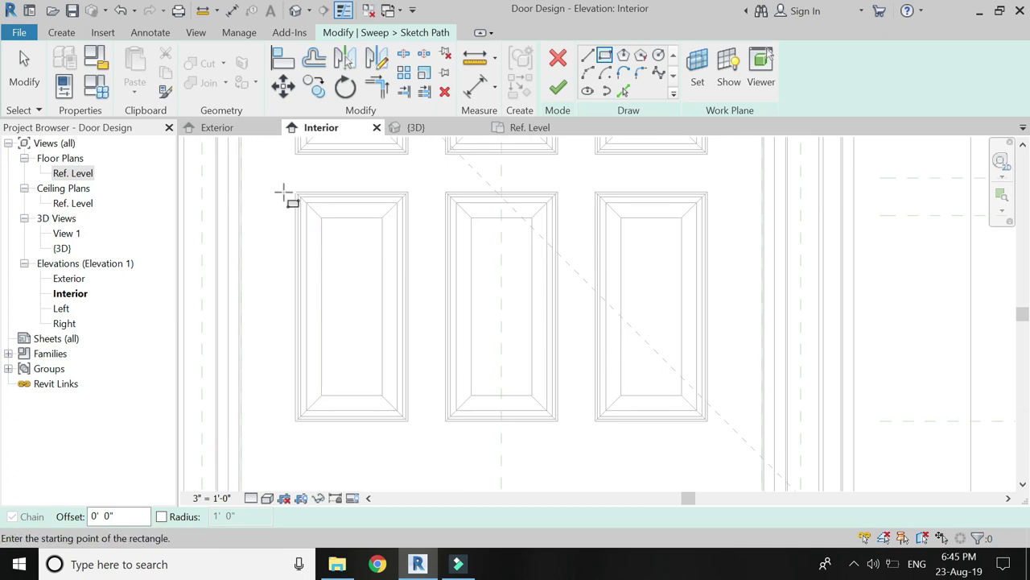
left_click(296, 193)
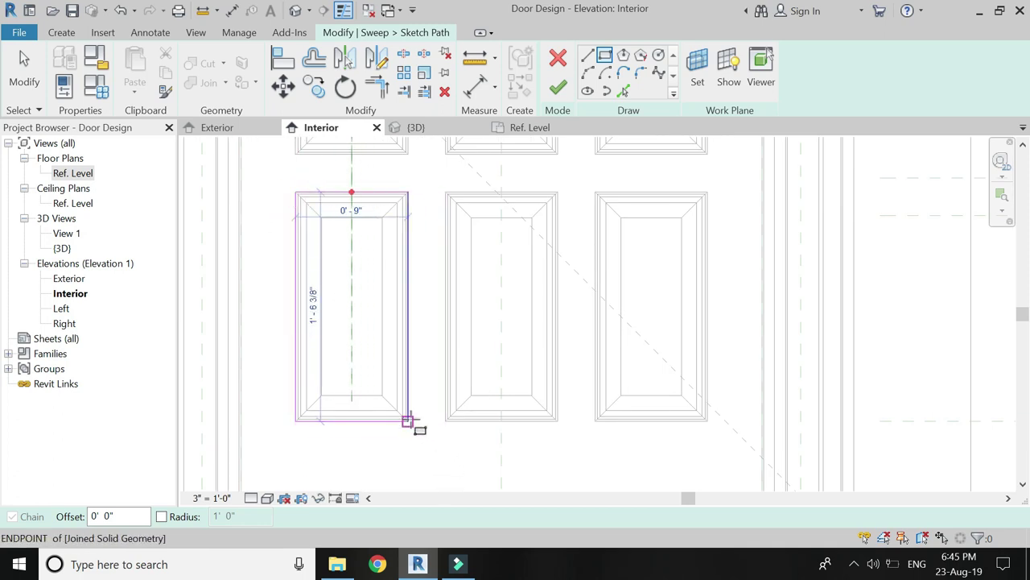
left_click(407, 419)
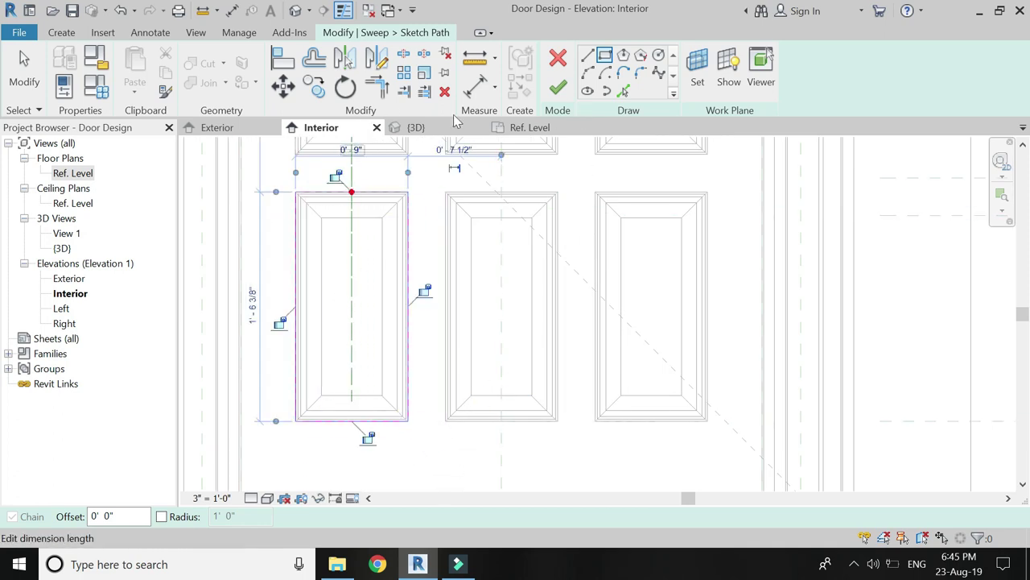
Step: Add a 0'-4 3/8" offset dimension to the rectangular path
left_click(473, 90)
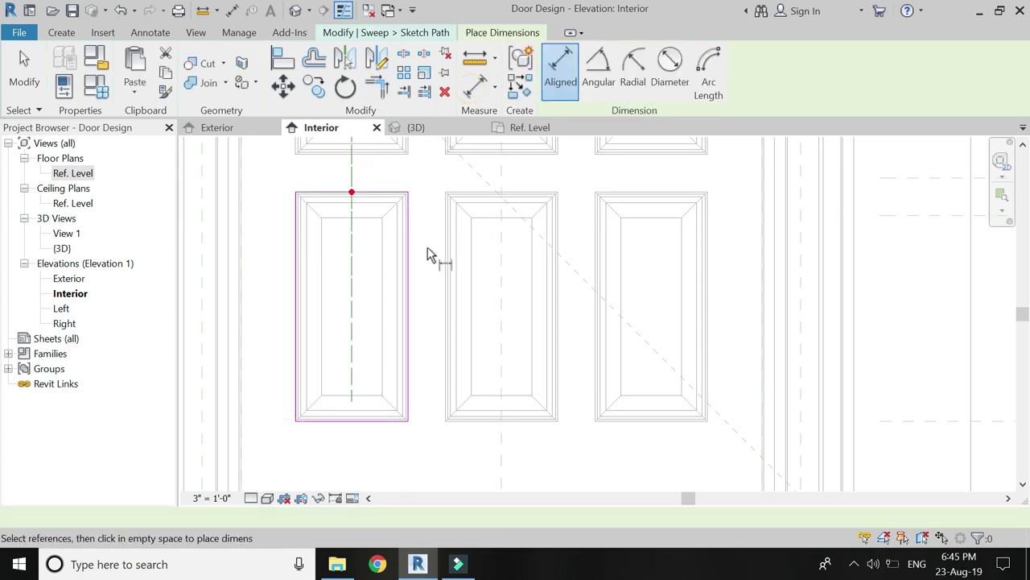
scroll(301, 368, "up", 2)
scroll(290, 357, "up", 1)
left_click(284, 349)
left_click(337, 361)
left_click(334, 426)
scroll(325, 270, "down", 2)
scroll(336, 453, "down", 1)
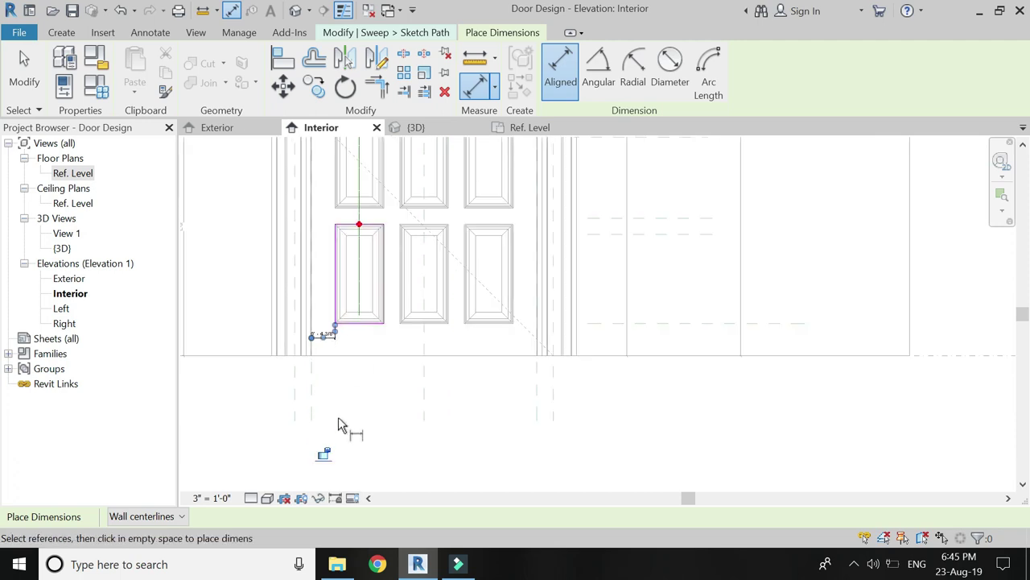
left_click(366, 366)
Step: Dimension the 0'-6" vertical offset, the 0'-9" width and the 1'-6 3/8" height of the path
left_click(375, 338)
left_click(490, 338)
scroll(338, 237, "up", 2)
scroll(338, 237, "up", 1)
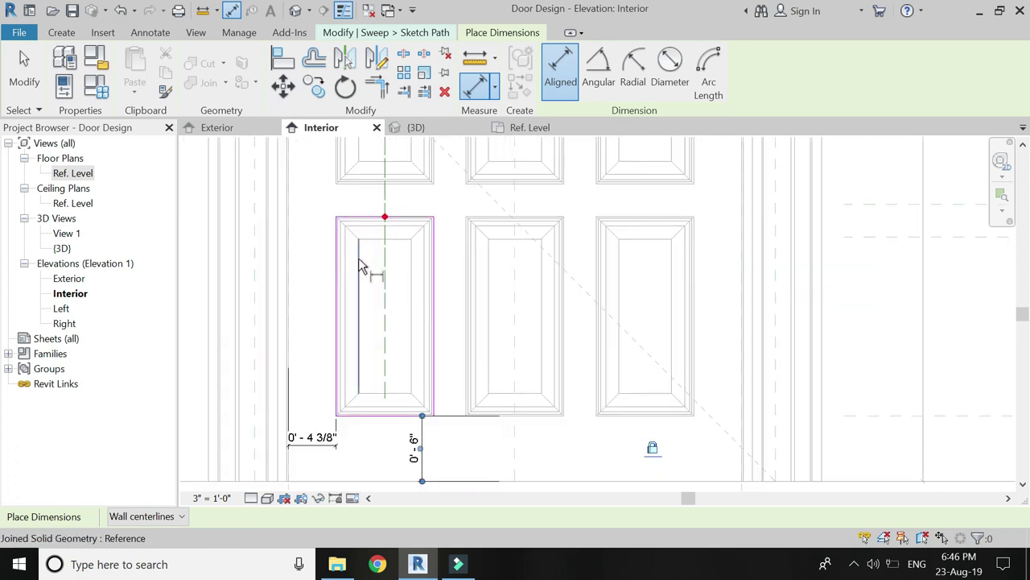
left_click(338, 314)
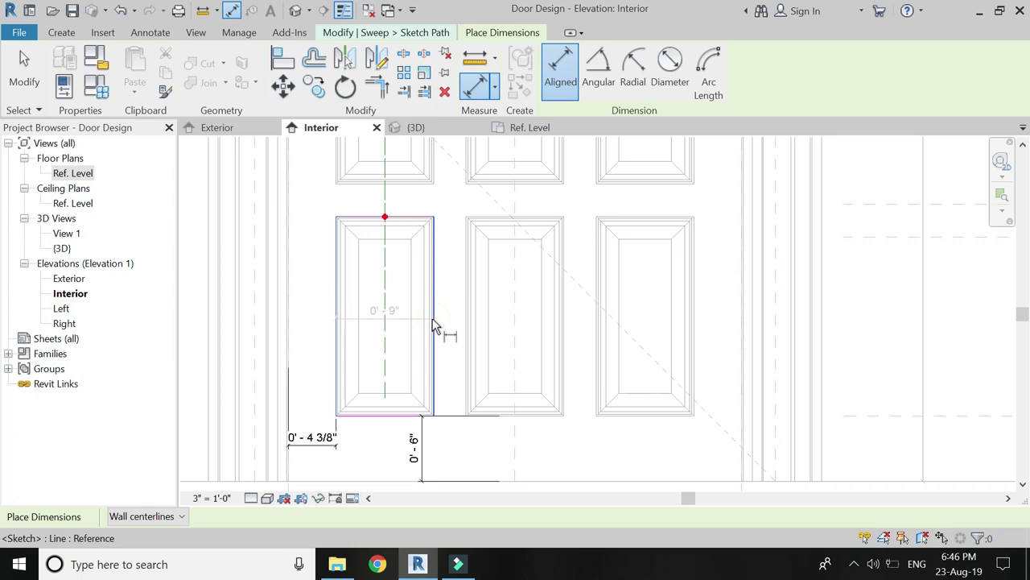
left_click(434, 320)
left_click(440, 213)
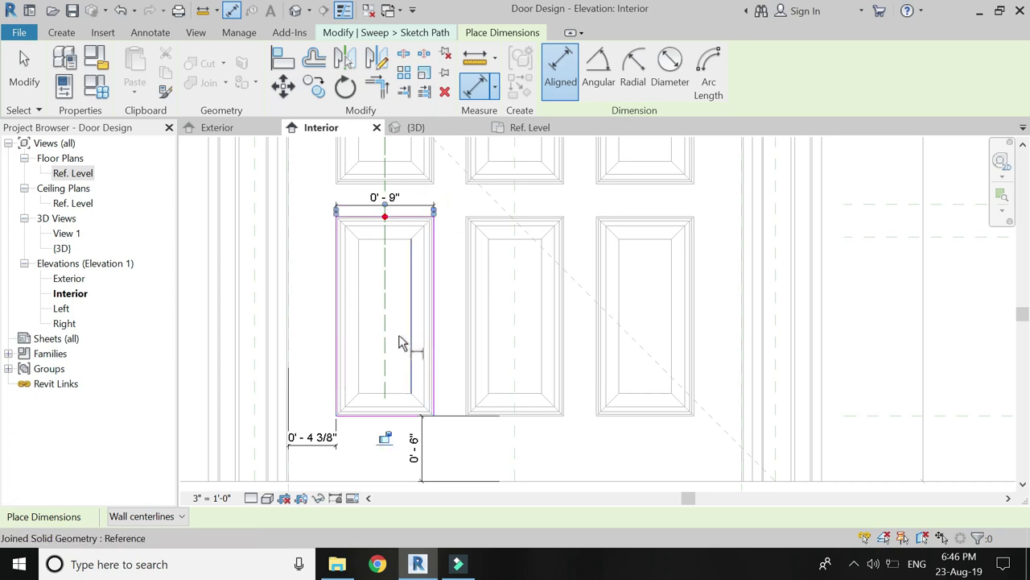
left_click(390, 216)
left_click(390, 415)
left_click(314, 378)
key("Escape")
key("Escape")
Step: Label the 1'-6 3/8" height dimension with the Top panel height parameter
left_click(310, 318)
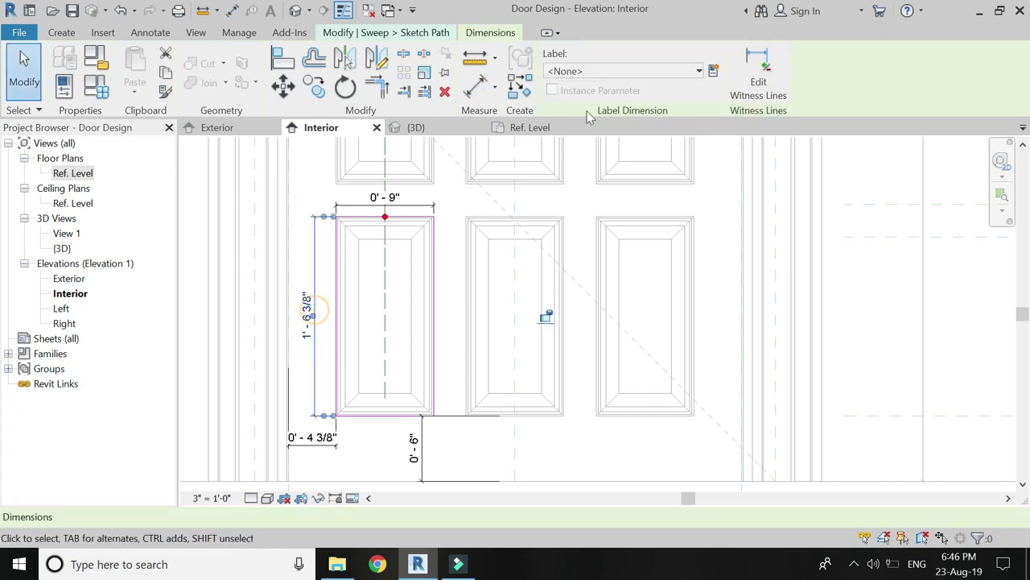
left_click(623, 71)
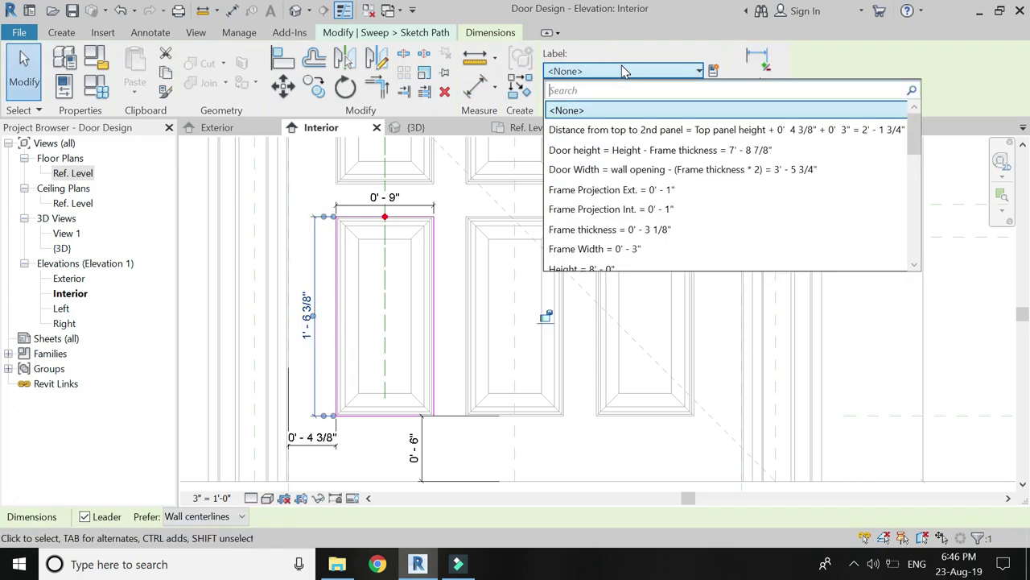
scroll(644, 131, "down", 2)
scroll(649, 198, "down", 1)
scroll(649, 201, "down", 1)
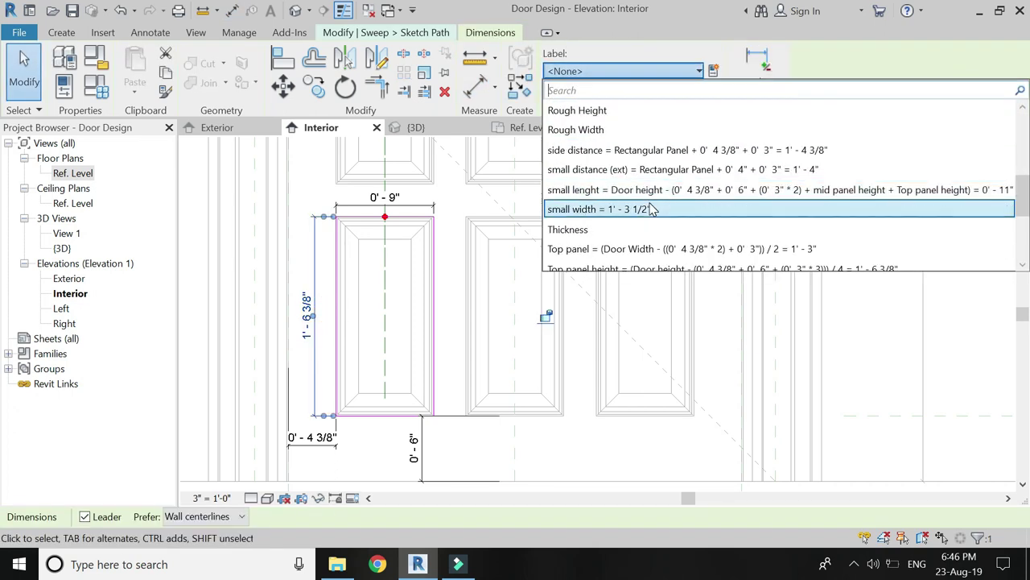
scroll(652, 209, "down", 1)
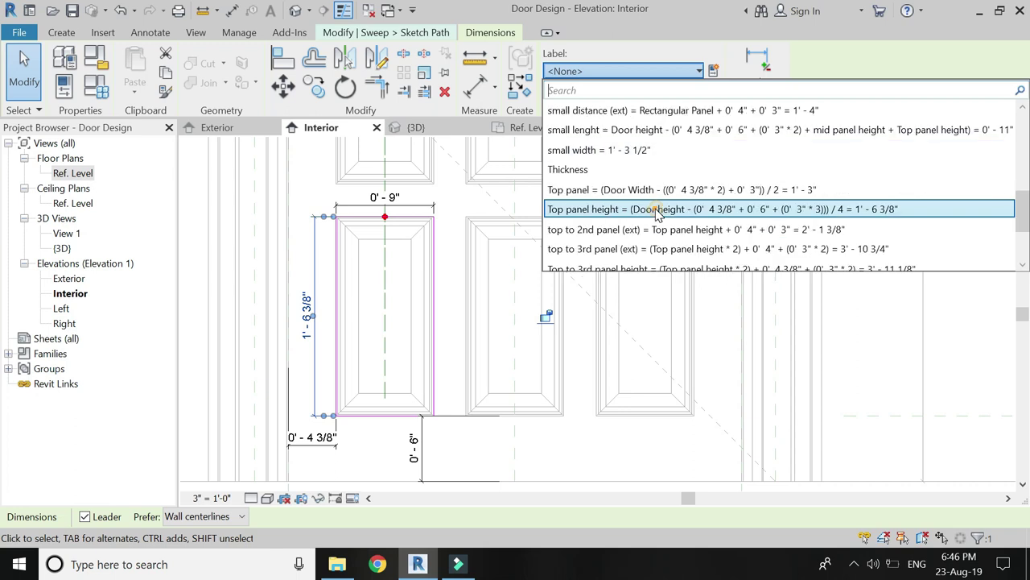
key("Return")
left_click(477, 256)
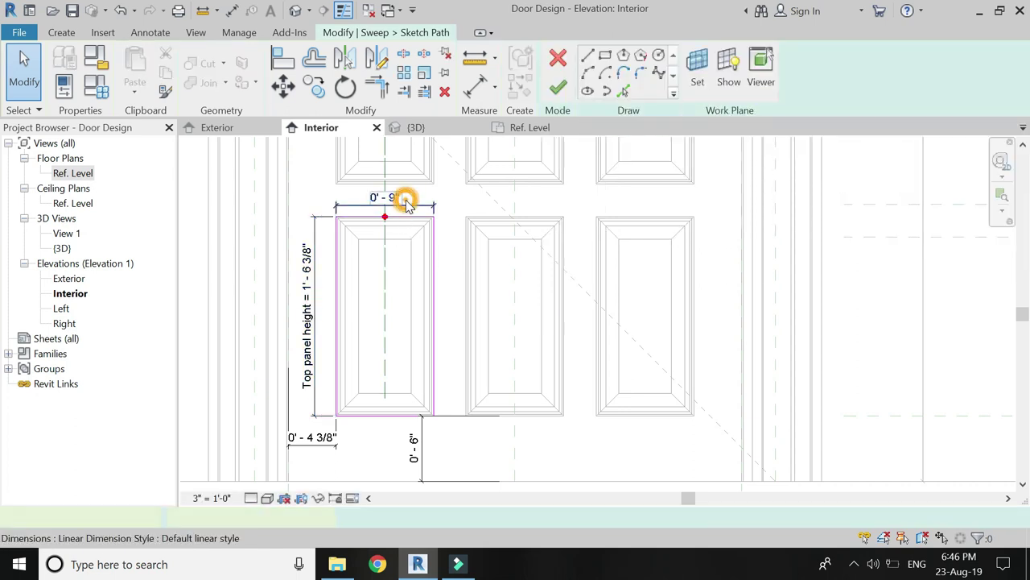
Step: Label the 0'-9" width dimension with the Rectangular Panel parameter
left_click(405, 200)
left_click(662, 71)
scroll(673, 153, "down", 3)
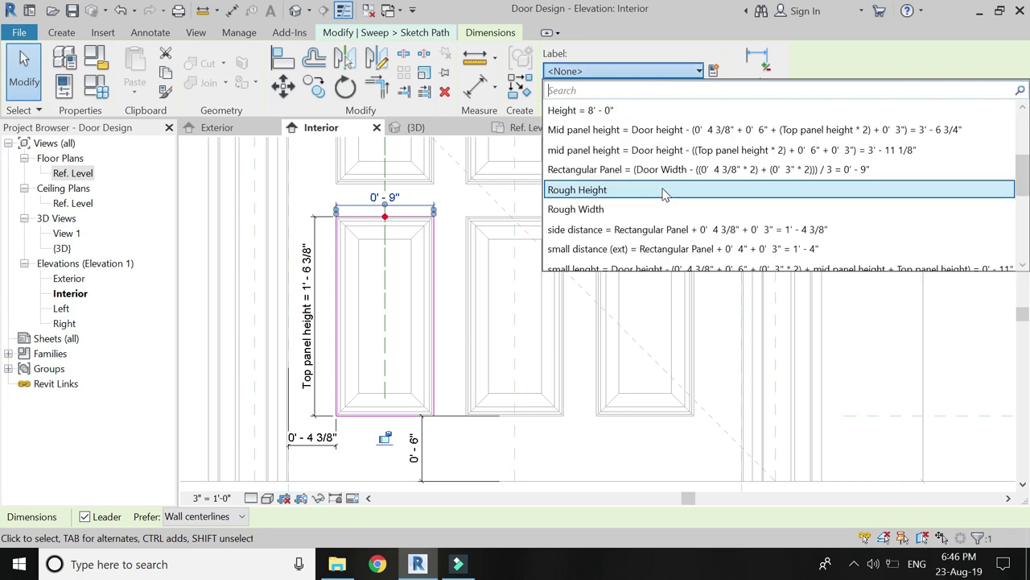
left_click(662, 170)
key("Return")
left_click(479, 218)
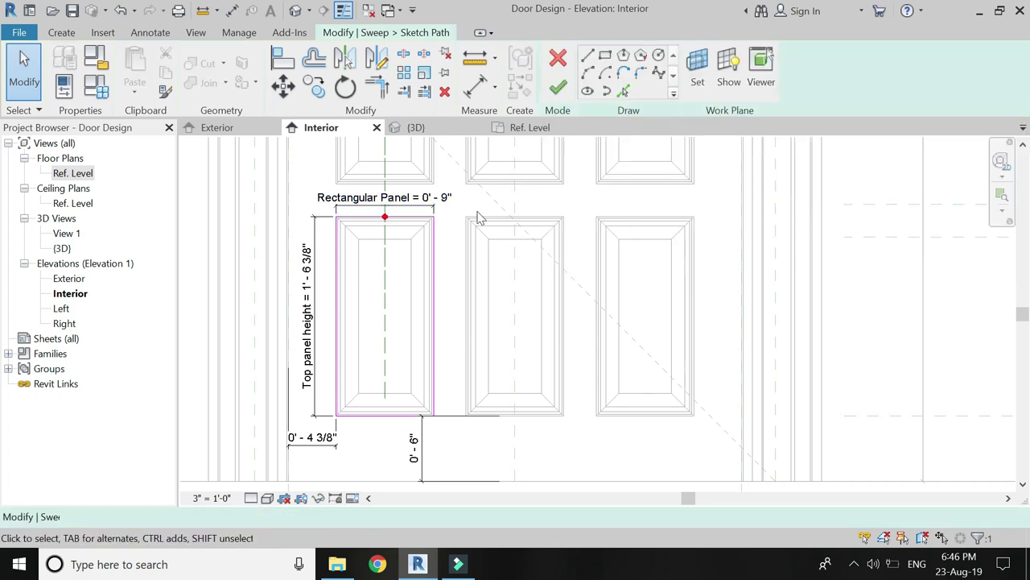
Step: Finish the left panel's sweep path and complete the sweep with Panel section profile as its cross-section
left_click(567, 91)
left_click(374, 32)
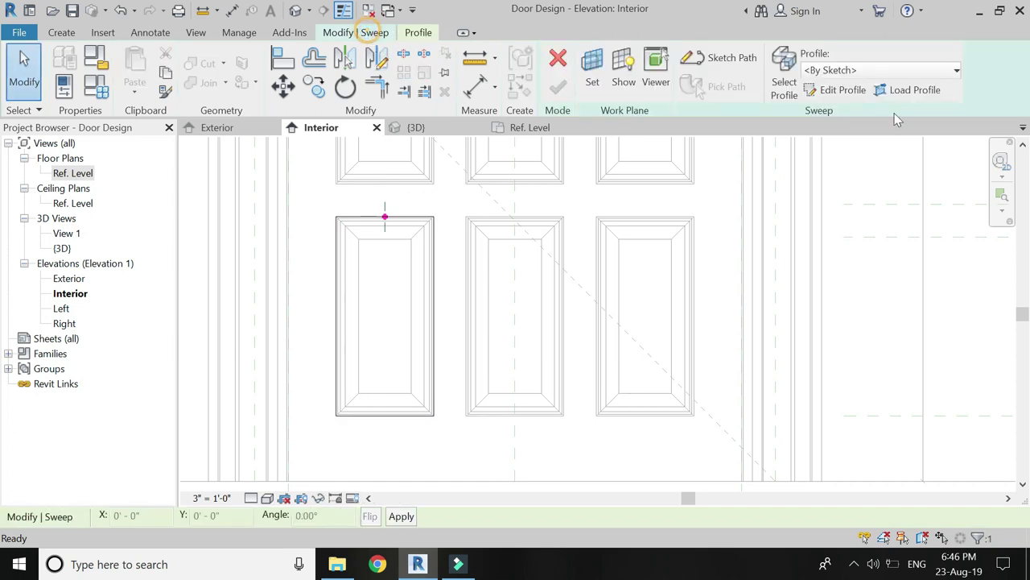
left_click(908, 72)
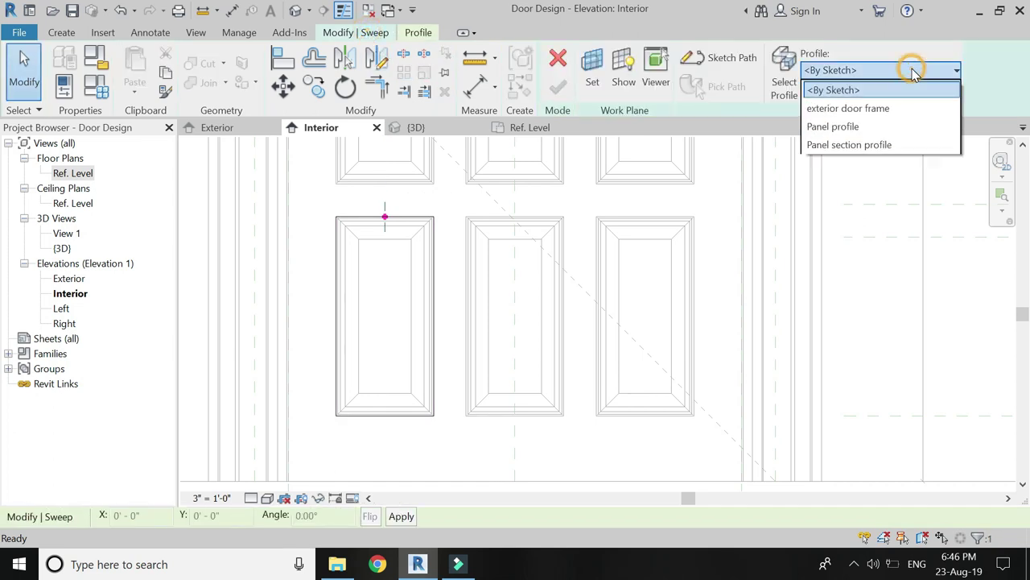
left_click(915, 149)
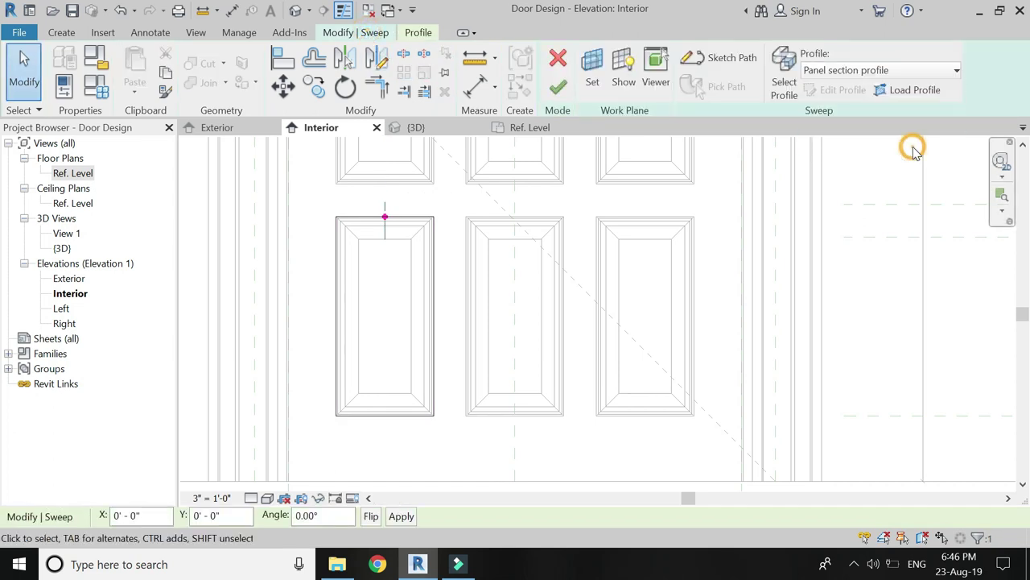
left_click(557, 89)
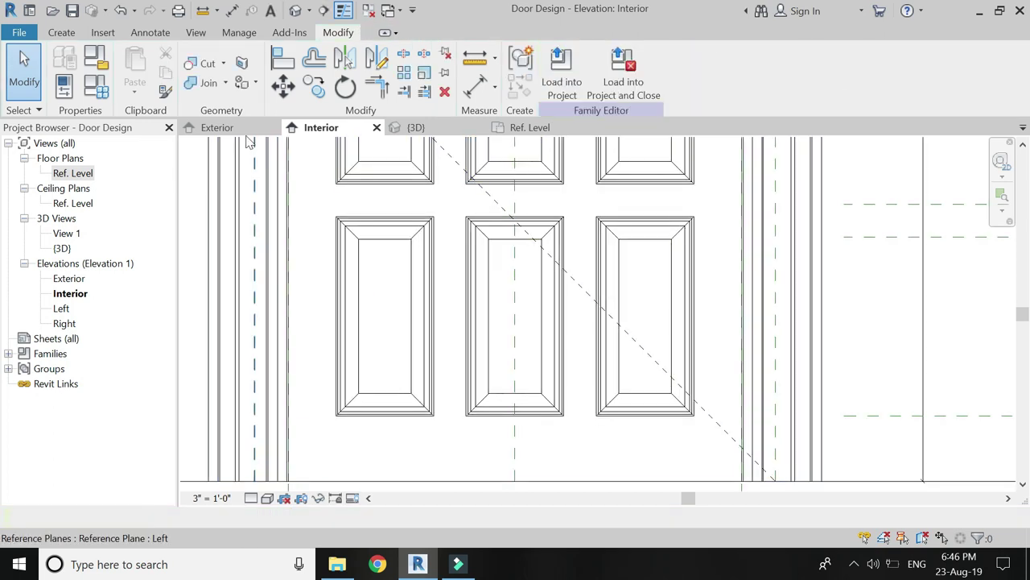
left_click(242, 130)
Step: Start a new sweep path sketch on a work plane picked at the door's bottom edge
left_click(61, 32)
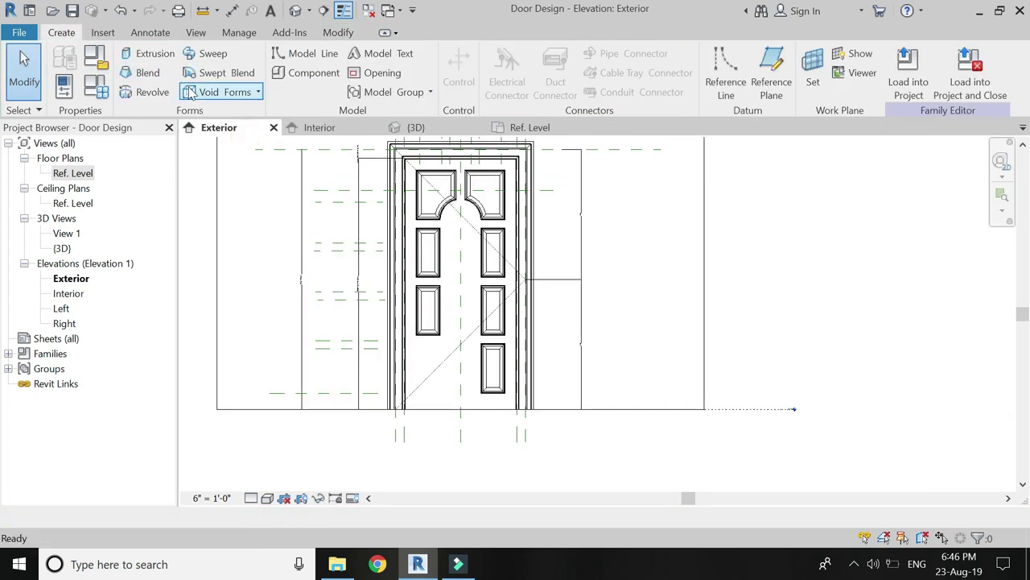
left_click(219, 92)
left_click(233, 218)
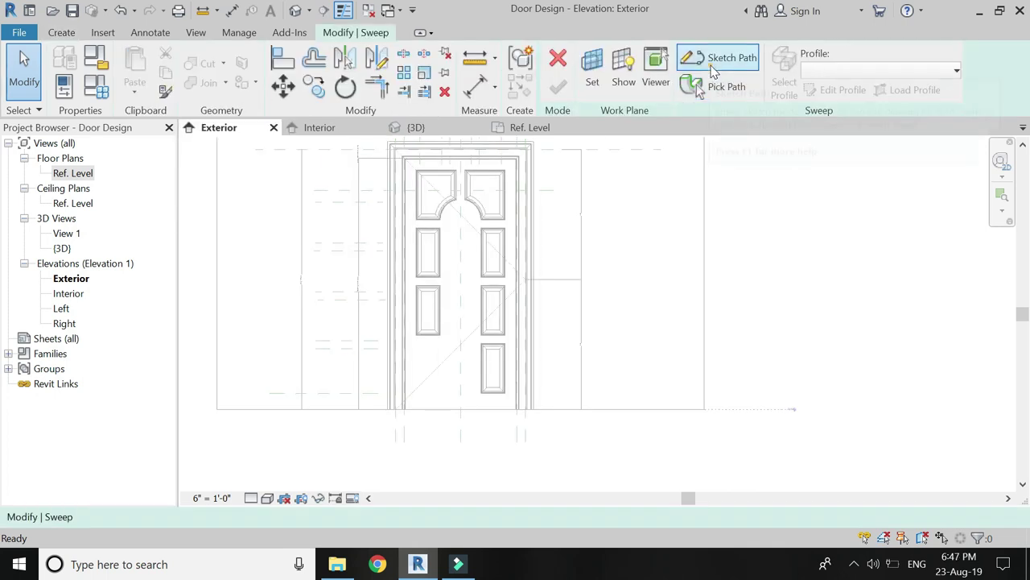
left_click(722, 61)
left_click(693, 72)
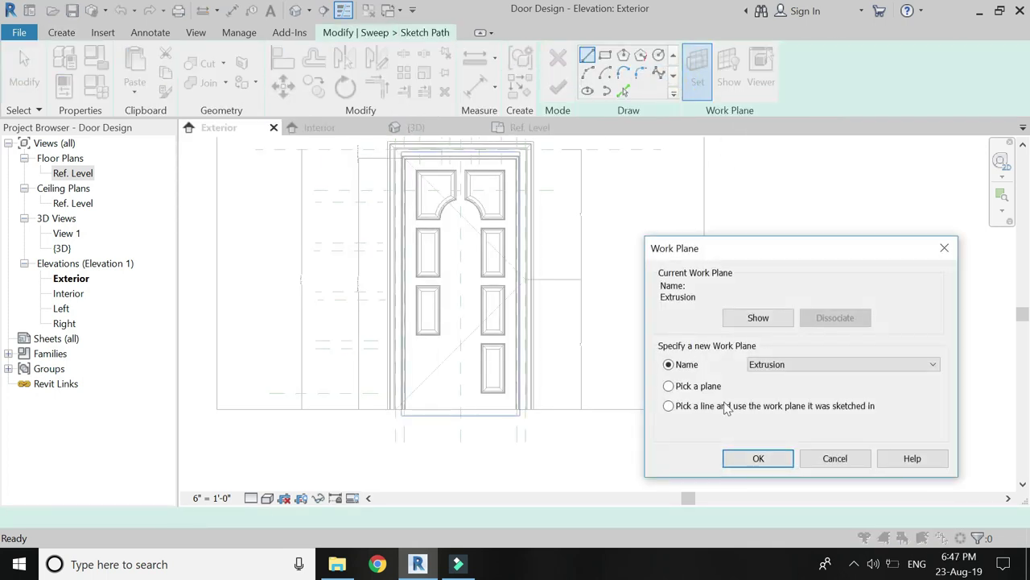
left_click(748, 458)
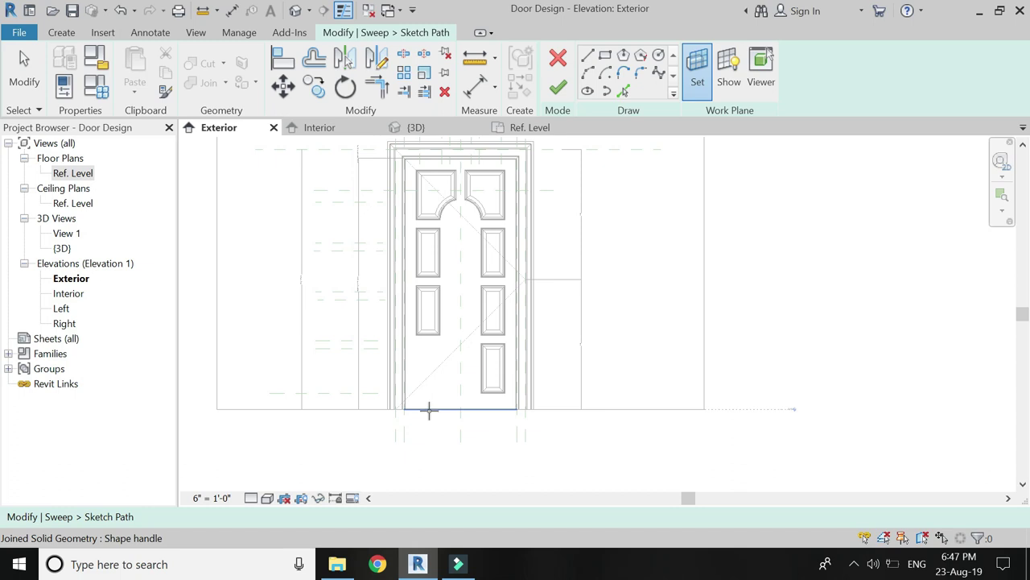
left_click(429, 410)
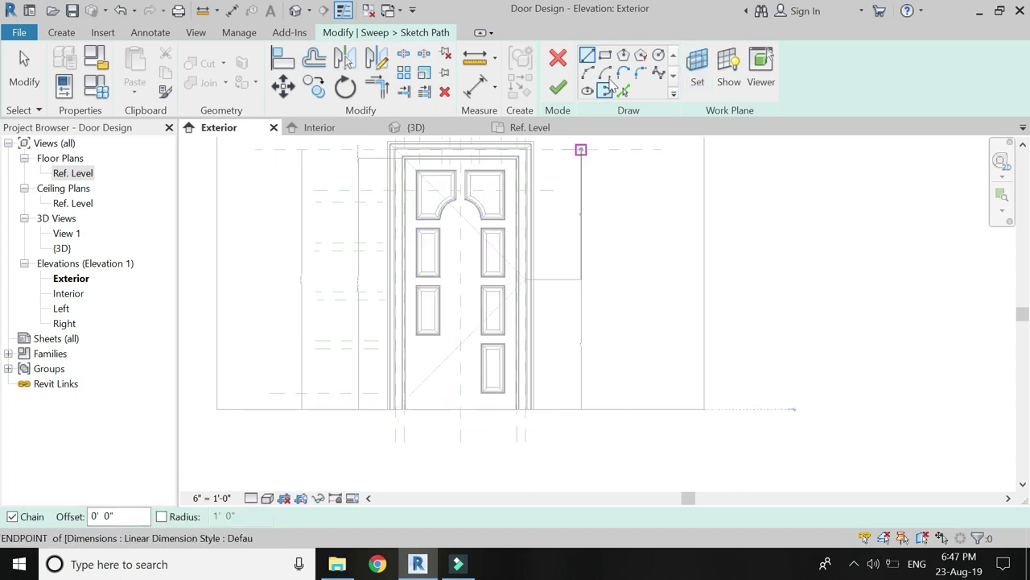
Step: Draw a rectangular path around the middle panel in the interior elevation
left_click(605, 56)
left_click(314, 127)
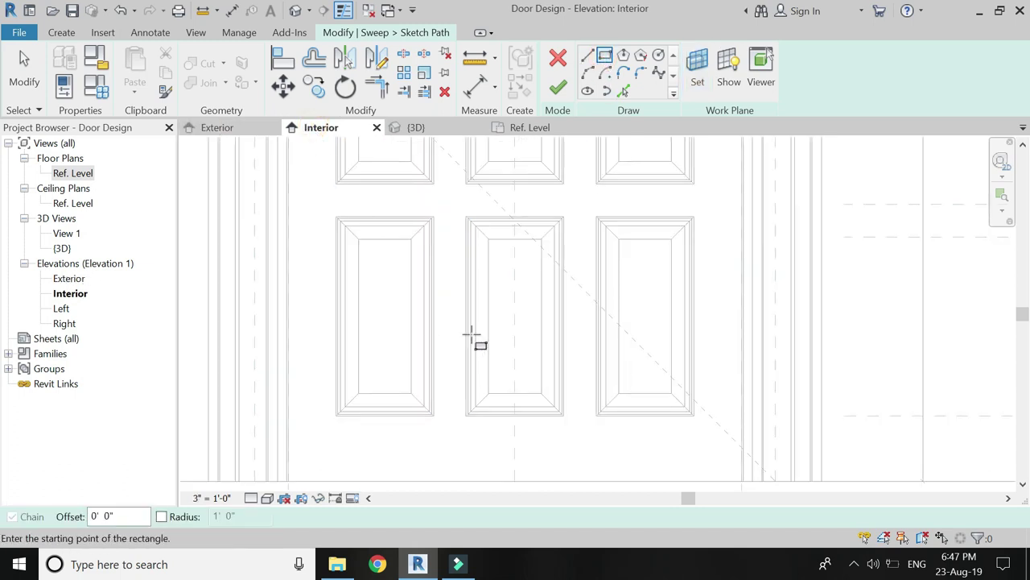
left_click(467, 216)
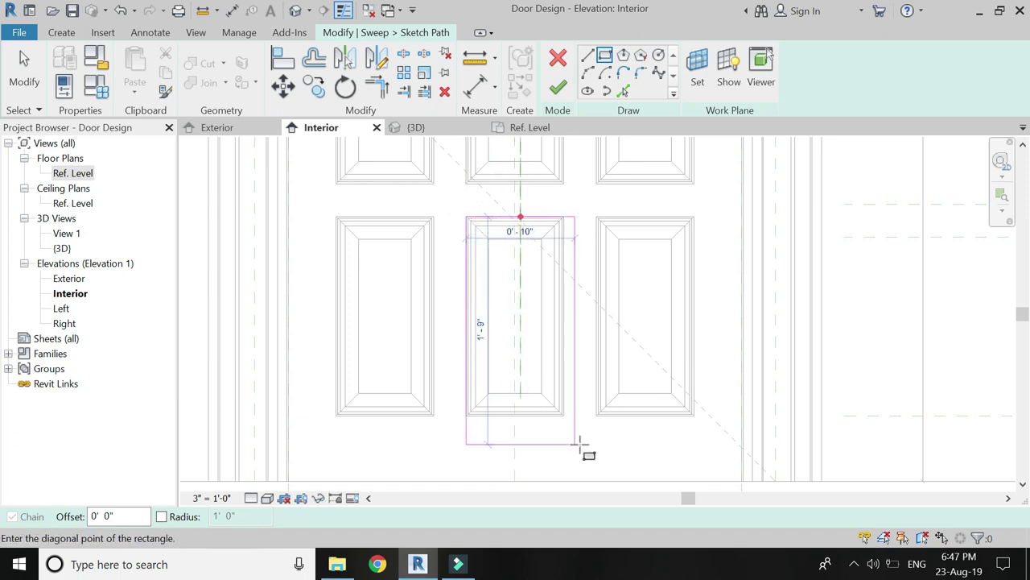
left_click(563, 416)
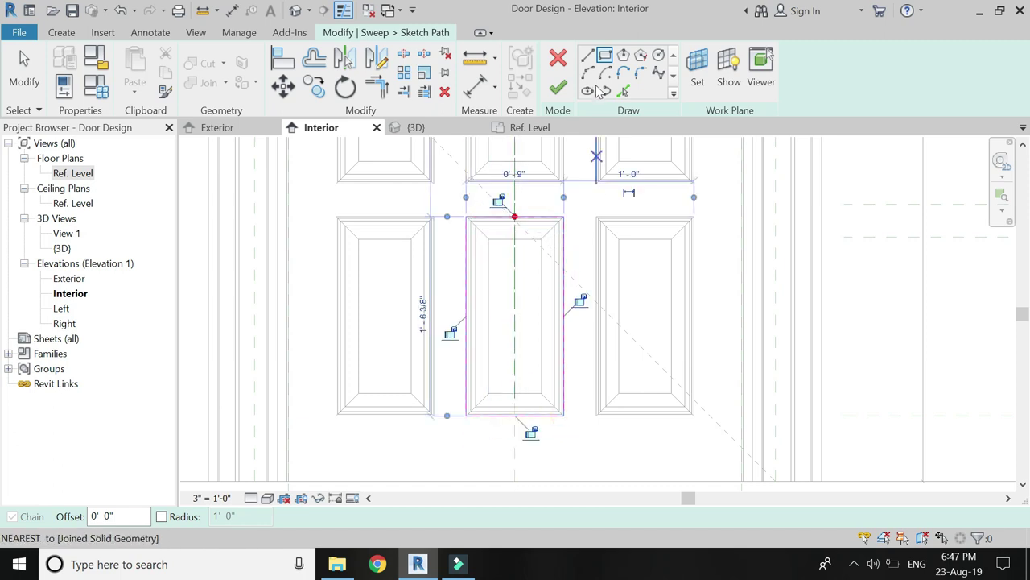
left_click(624, 91)
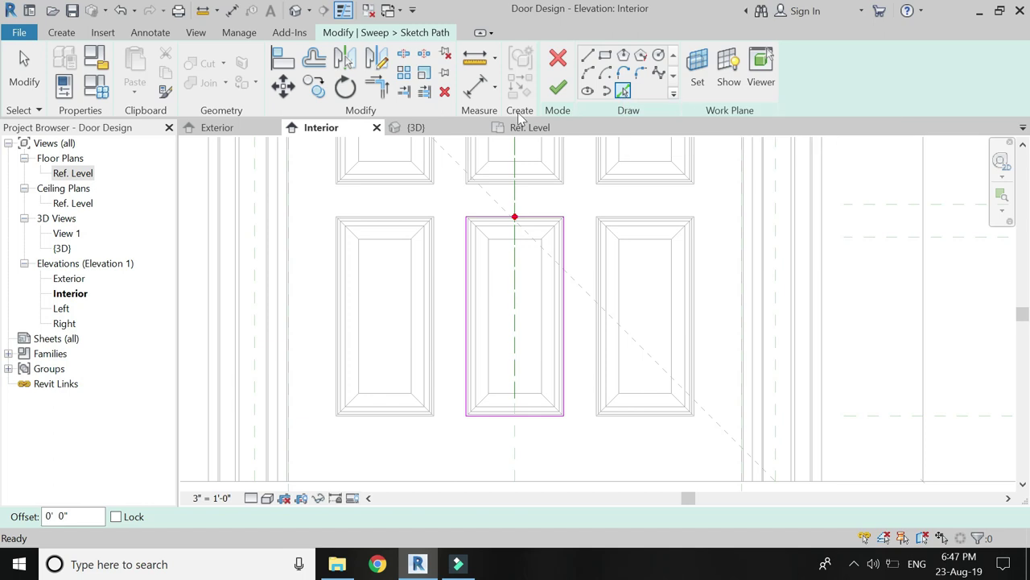
left_click(478, 90)
Step: Add aligned dimensions for the 0'-6" bottom gap, left-edge distance, panel height and 0'-9" width
left_click(533, 416)
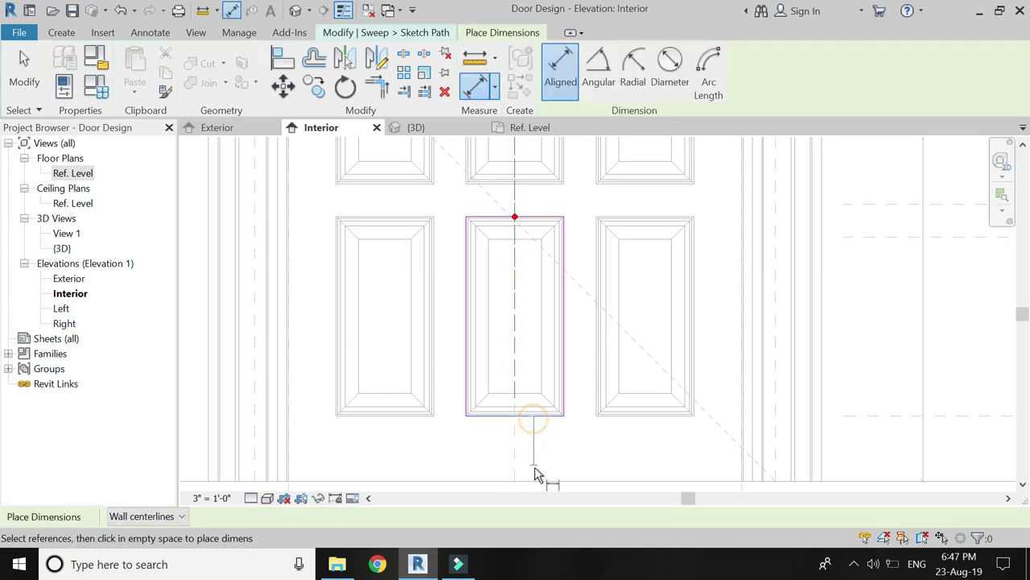
left_click(536, 481)
left_click(460, 450)
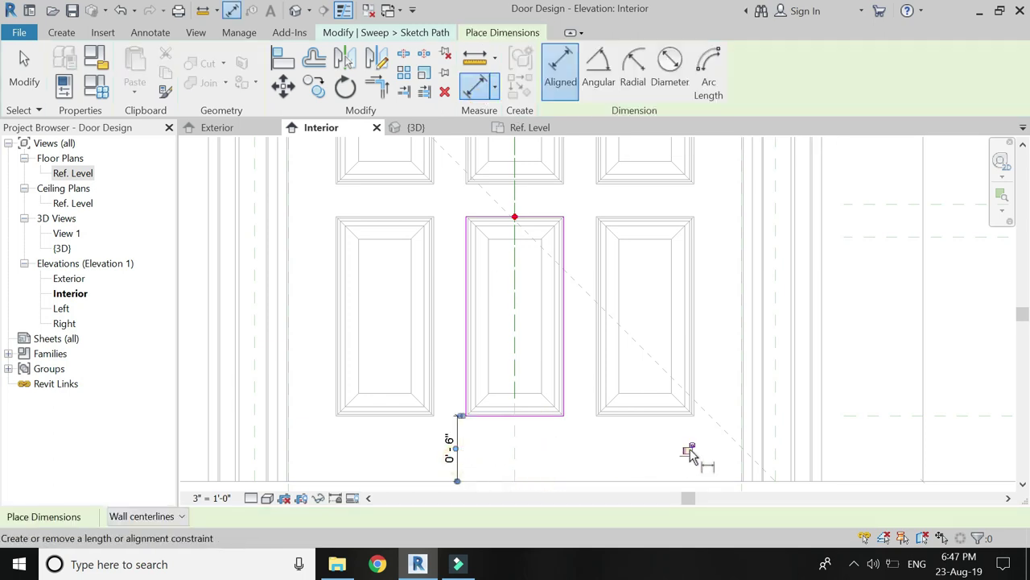
left_click(471, 294)
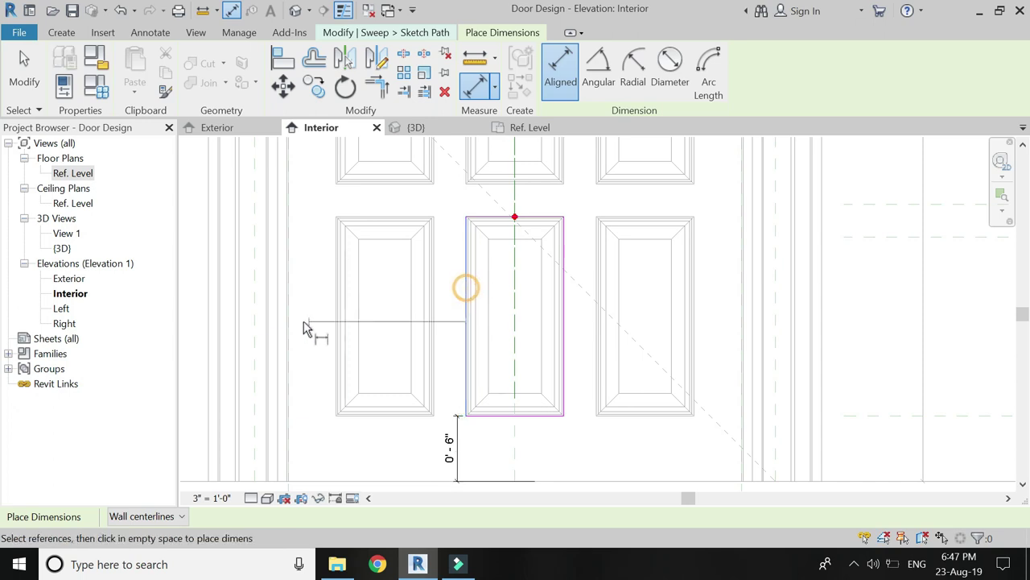
left_click(290, 324)
left_click(306, 346)
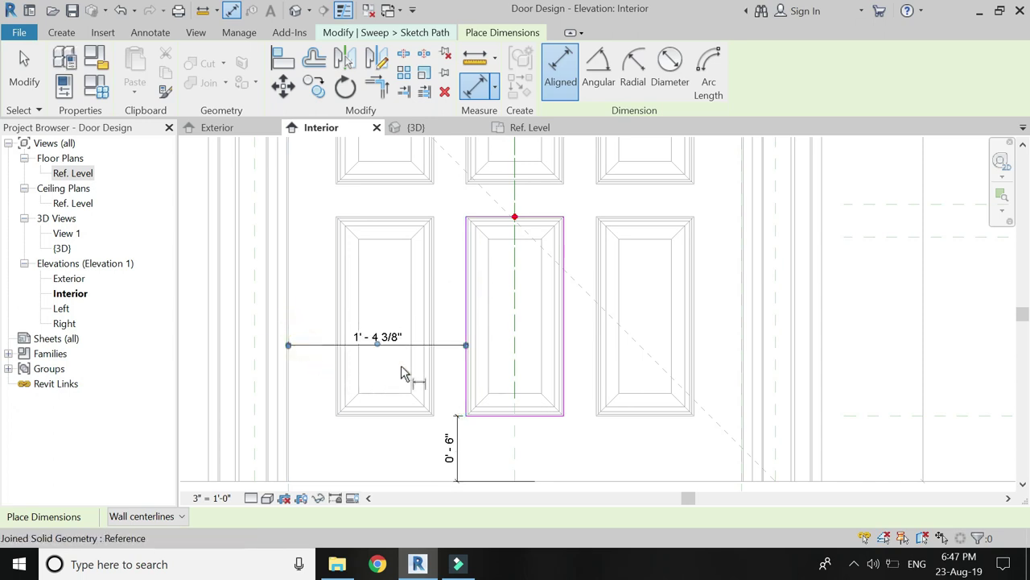
left_click(538, 224)
left_click(526, 414)
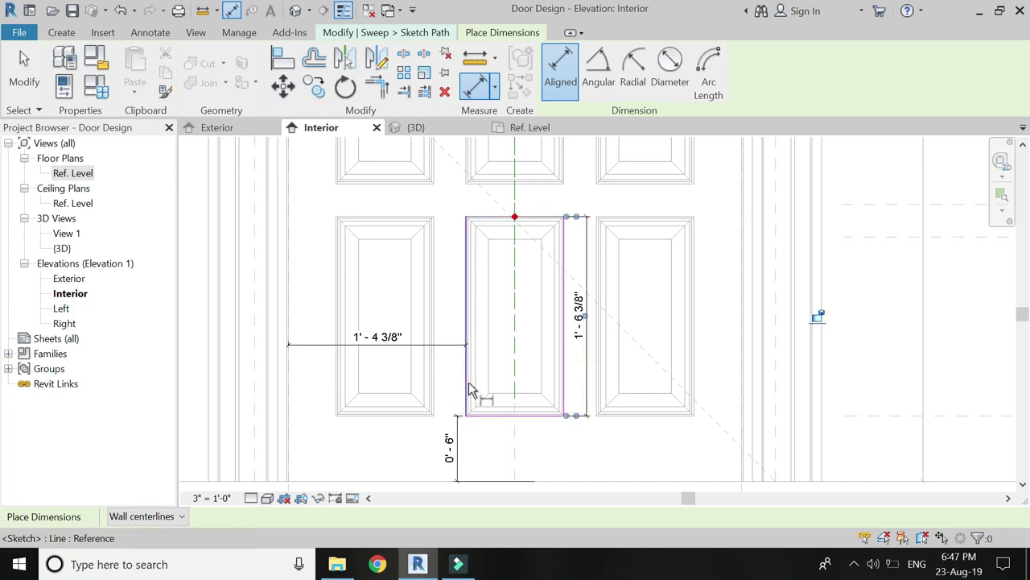
left_click(562, 386)
left_click(550, 440)
key("Escape")
Step: Label the 0'-9" width dimension with the Rectangular Panel parameter
left_click(533, 437)
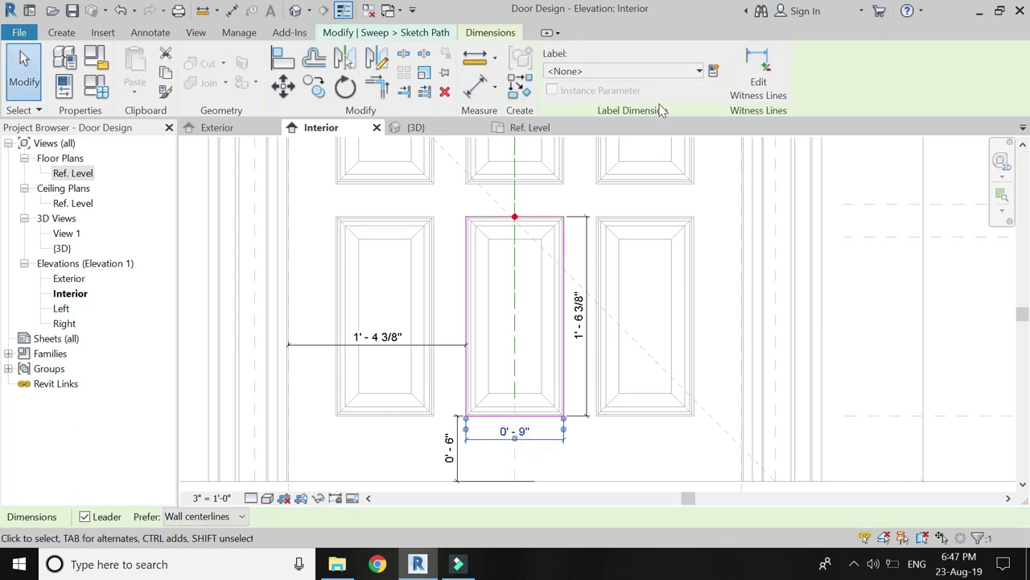
left_click(659, 71)
scroll(672, 137, "down", 1)
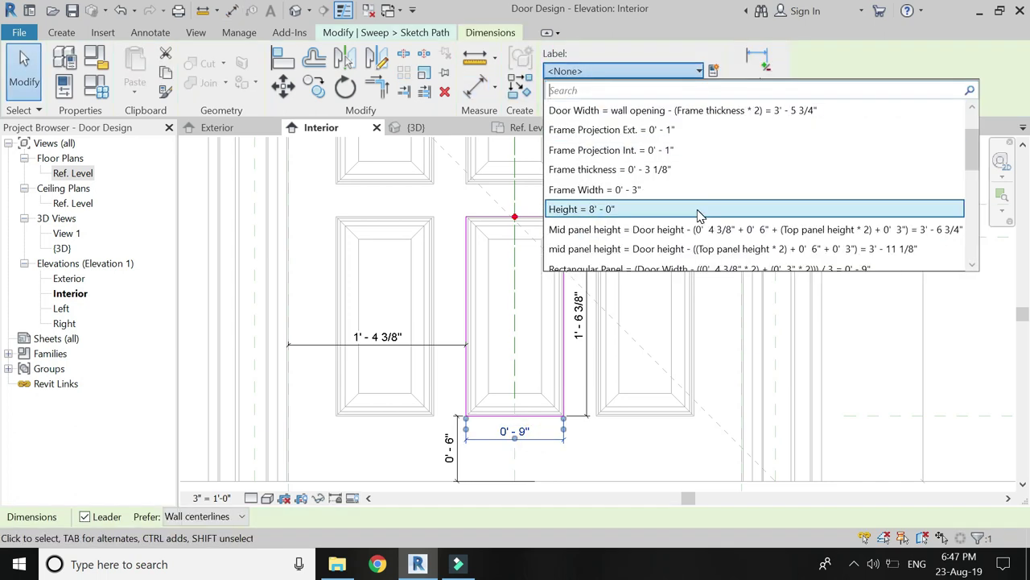
scroll(699, 215, "down", 1)
scroll(700, 216, "down", 1)
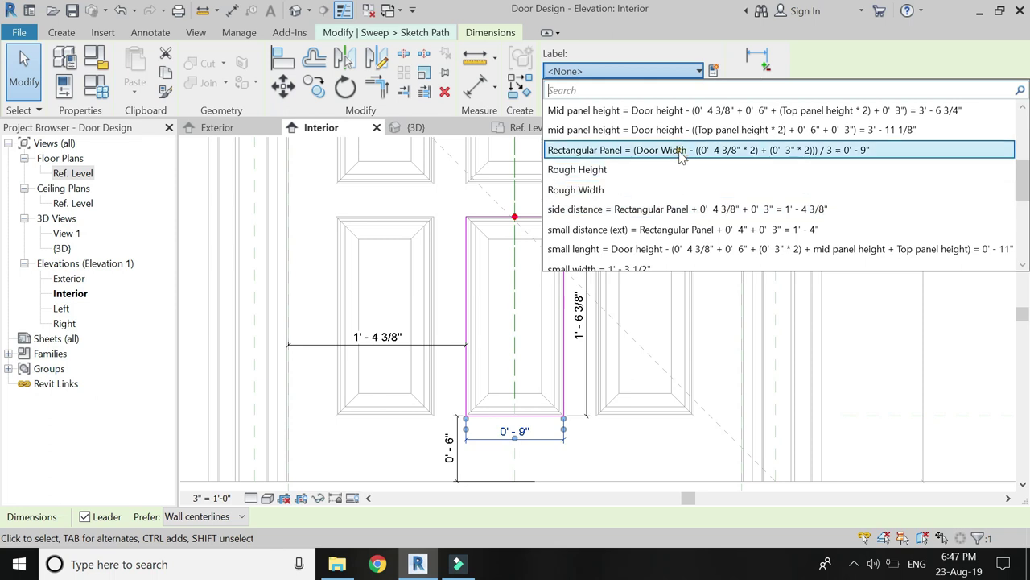
key("Return")
left_click(644, 299)
Step: Label the height Top panel height and the 1'-4 3/8" side dimension side distance, then finish the path
left_click(582, 306)
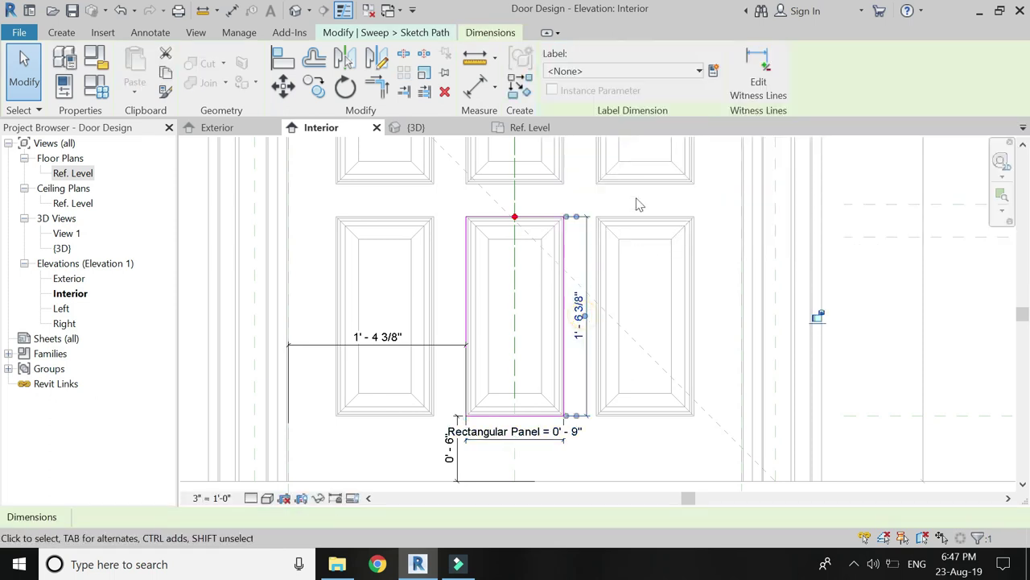
left_click(656, 74)
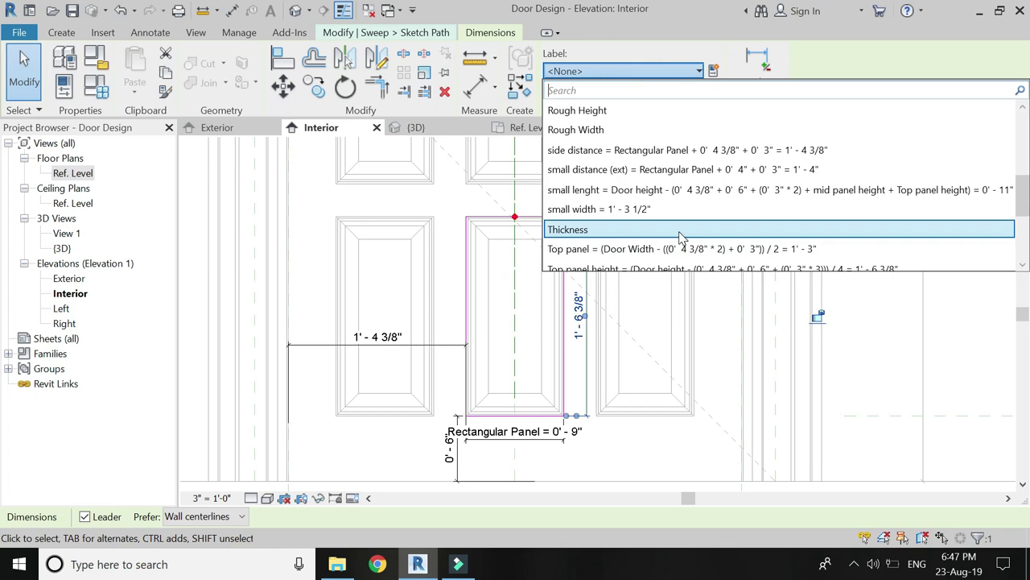
scroll(680, 235, "down", 1)
left_click(668, 209)
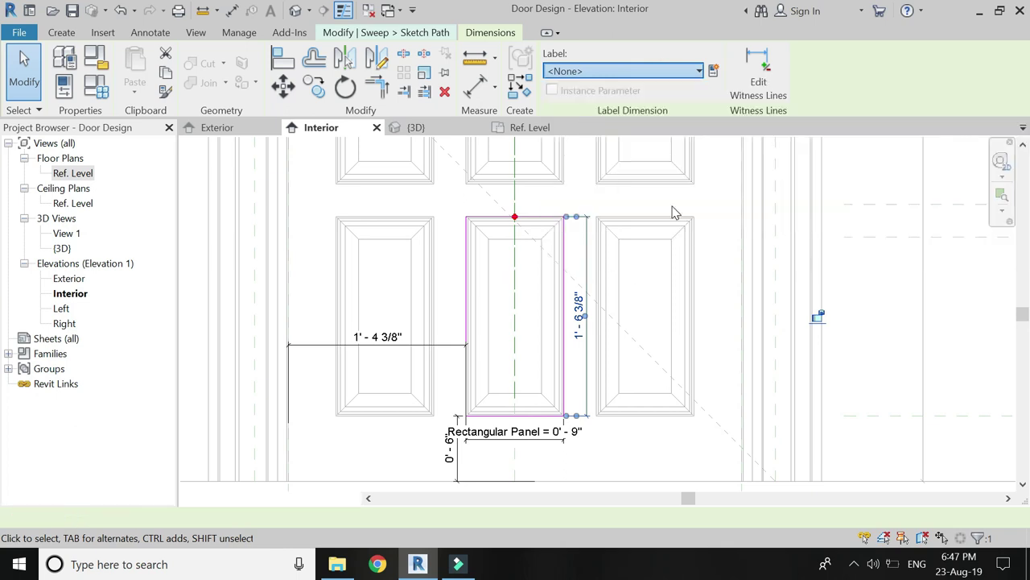
key("Escape")
left_click(412, 346)
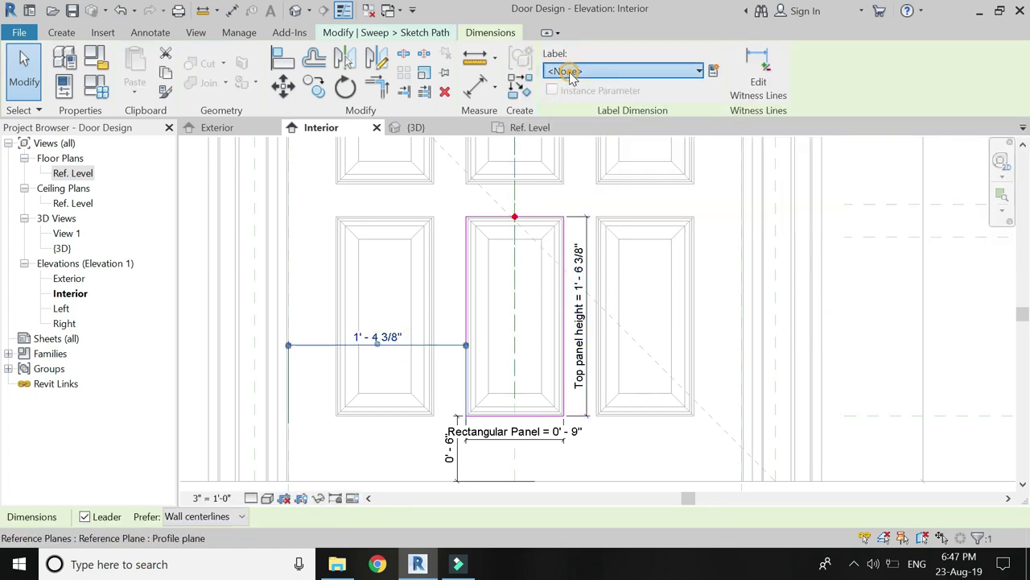
left_click(656, 71)
left_click(681, 209)
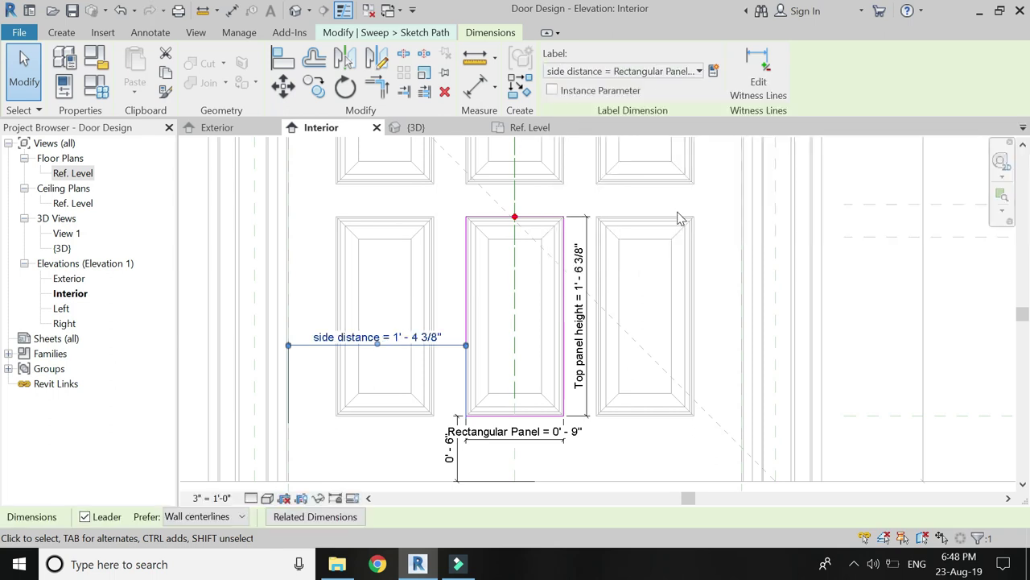
key("Escape")
left_click(557, 87)
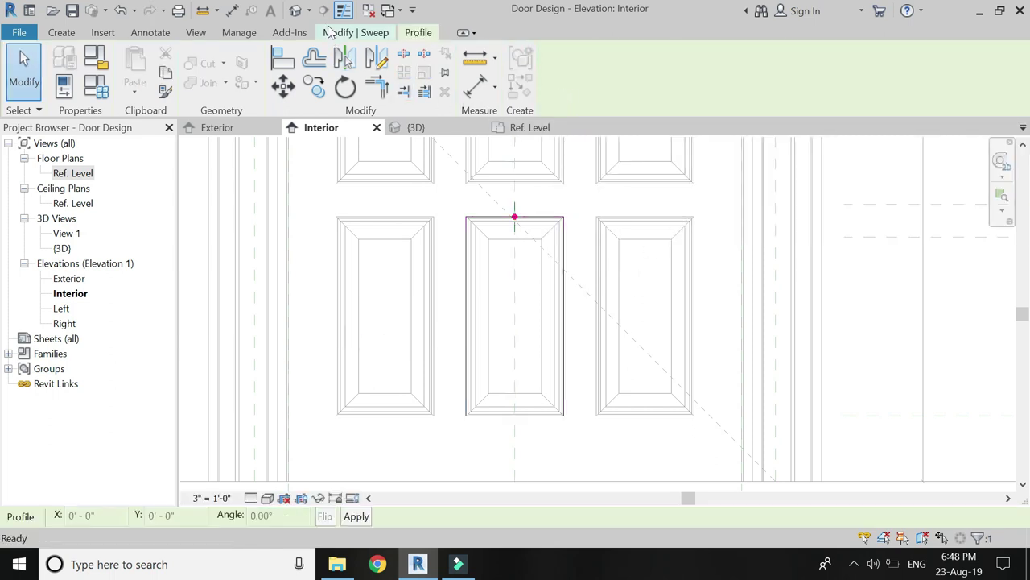
Step: Complete the middle panel's sweep using Panel section profile as its cross-section
left_click(331, 33)
left_click(853, 70)
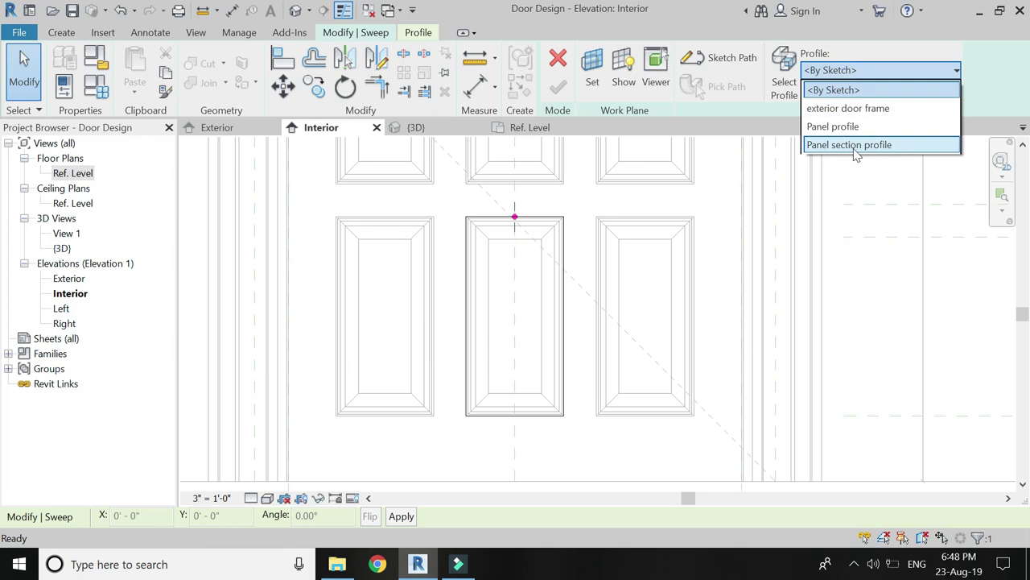
left_click(858, 142)
left_click(557, 87)
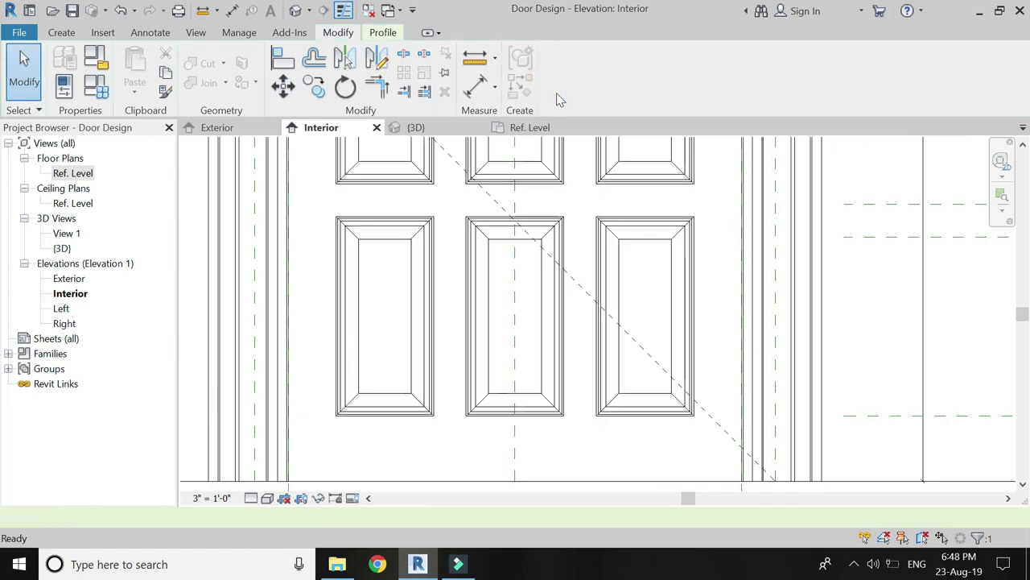
left_click(369, 202)
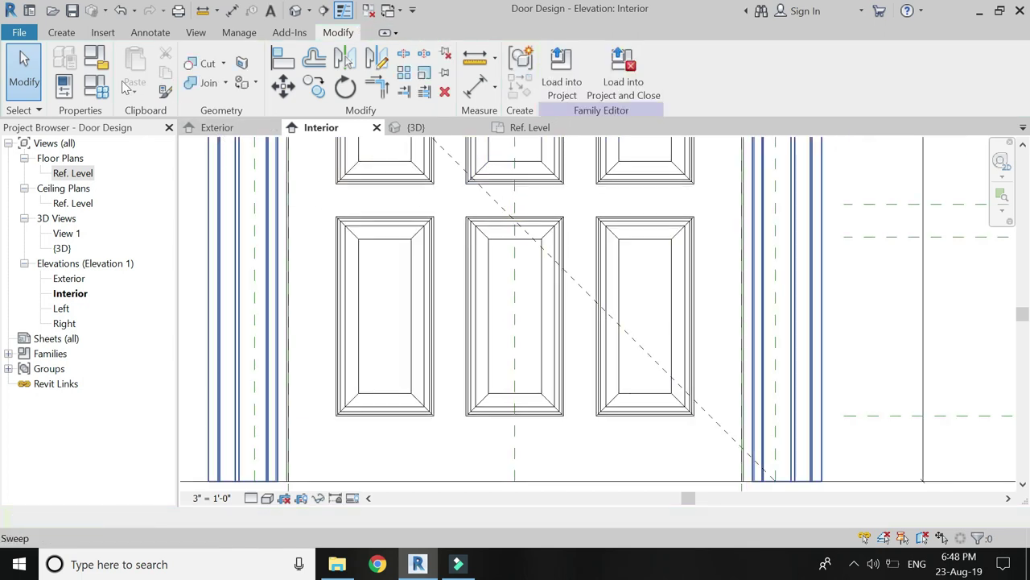
left_click(222, 128)
Step: Start another sweep path sketch on a work plane picked at the door's bottom edge
left_click(61, 33)
left_click(231, 92)
left_click(245, 219)
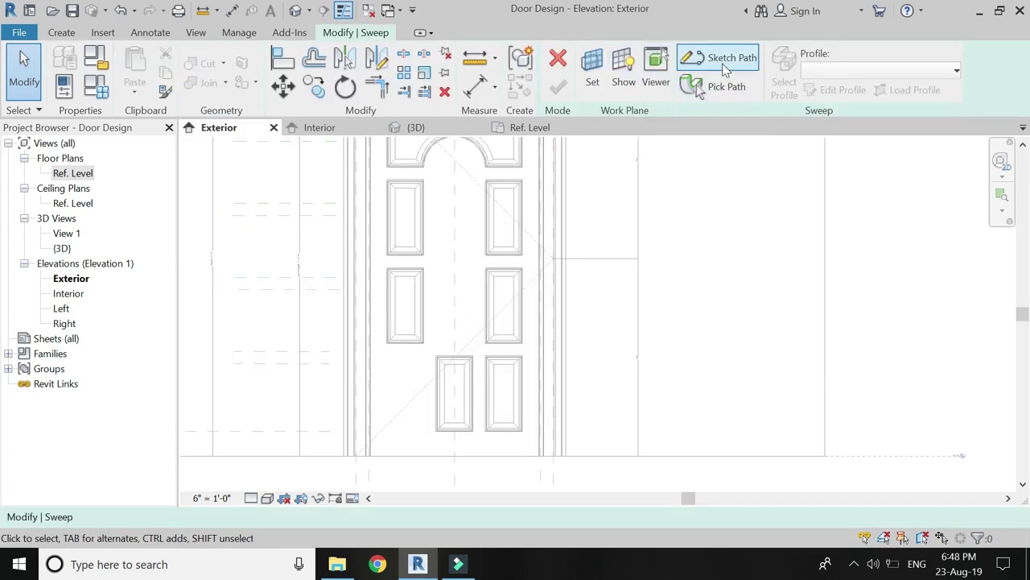
left_click(719, 59)
left_click(704, 90)
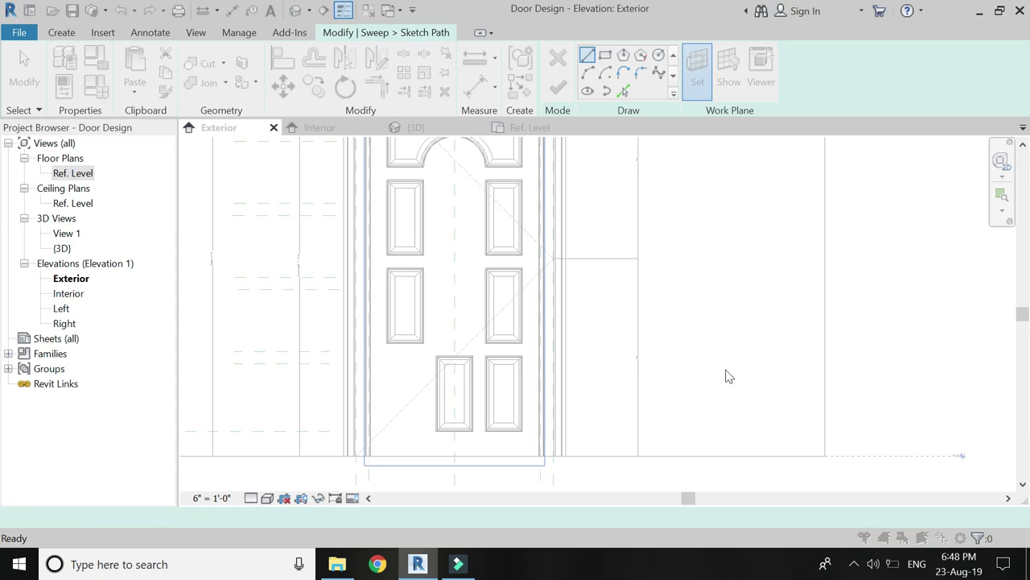
left_click(758, 458)
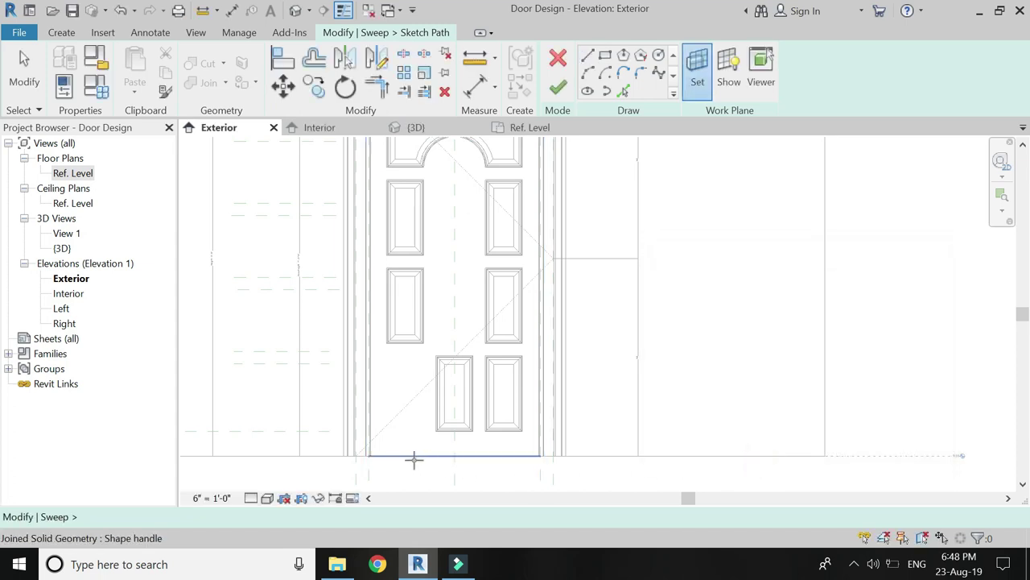
left_click(414, 457)
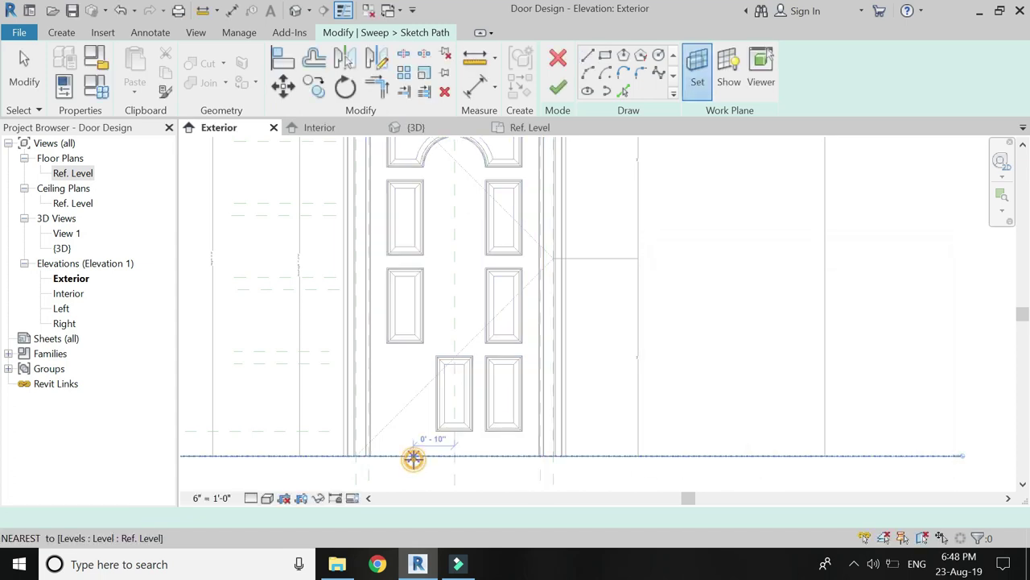
Step: Draw a rectangular path around the lower right panel in the Interior elevation
key("ctrl+Tab")
left_click(605, 55)
left_click(597, 217)
left_click(694, 416)
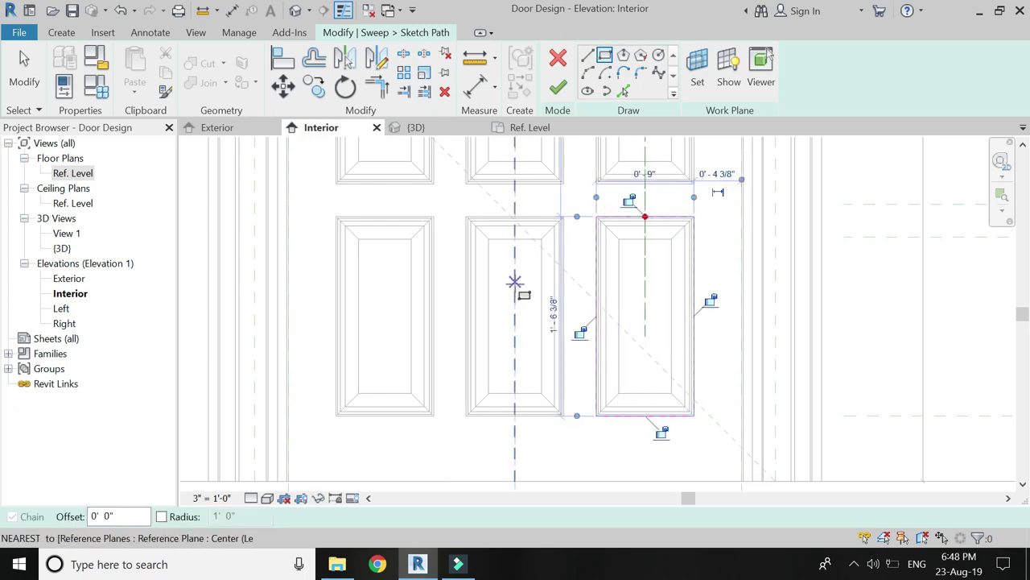
left_click(475, 87)
scroll(328, 202, "down", 1)
scroll(574, 341, "up", 1)
Step: Dimension the right panel's path: 0'-6" bottom, 0'-4 3/8" side, 1'-6 3/8" height, 0'-9" width
left_click(570, 439)
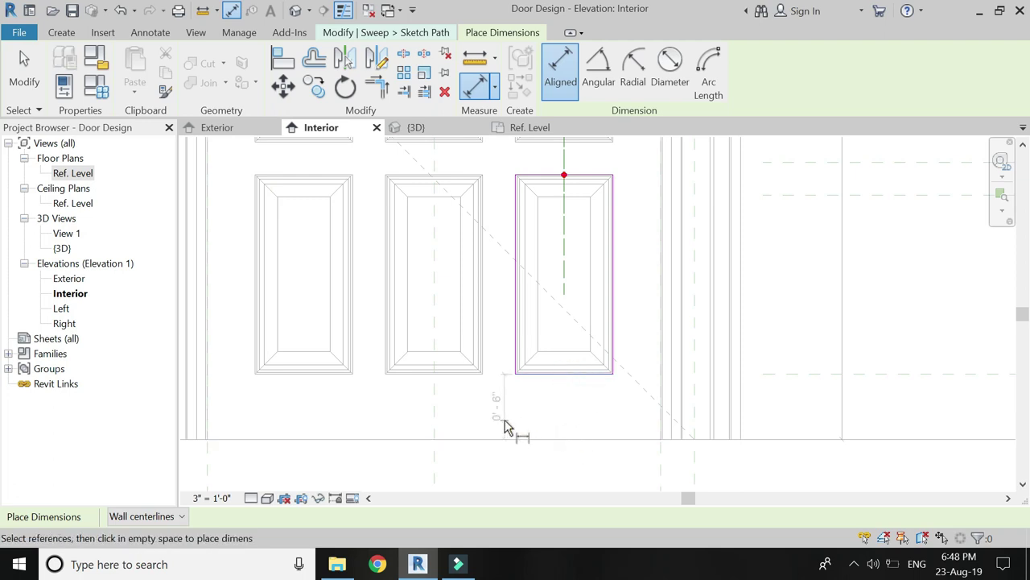
left_click(504, 423)
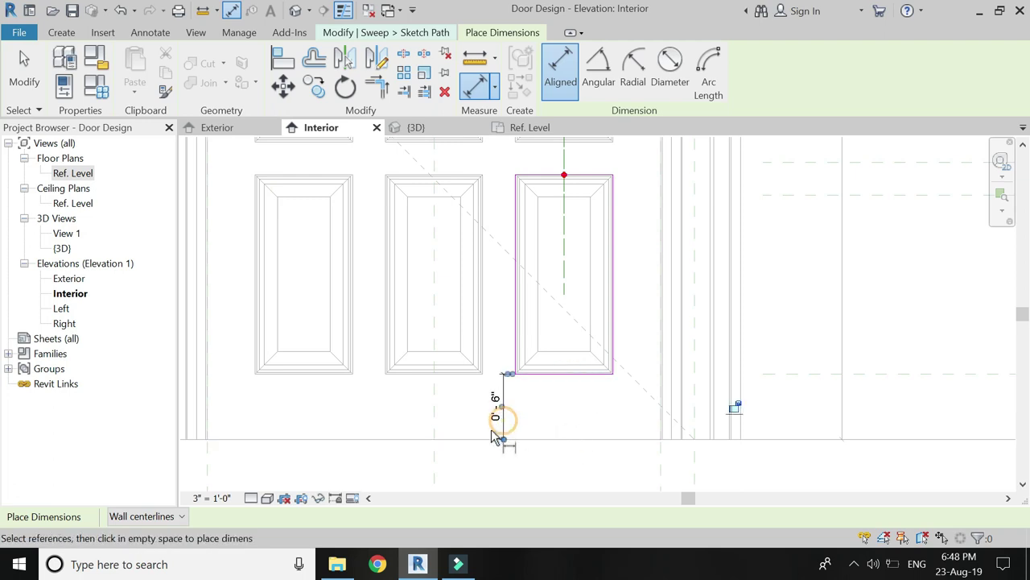
left_click(613, 292)
left_click(652, 332)
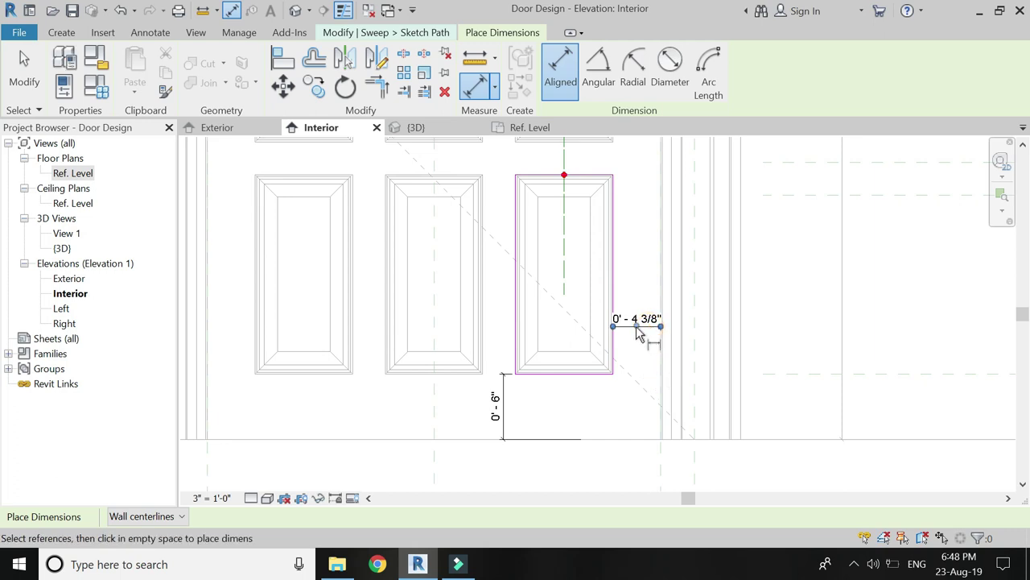
scroll(631, 322, "down", 2)
scroll(614, 295, "up", 3)
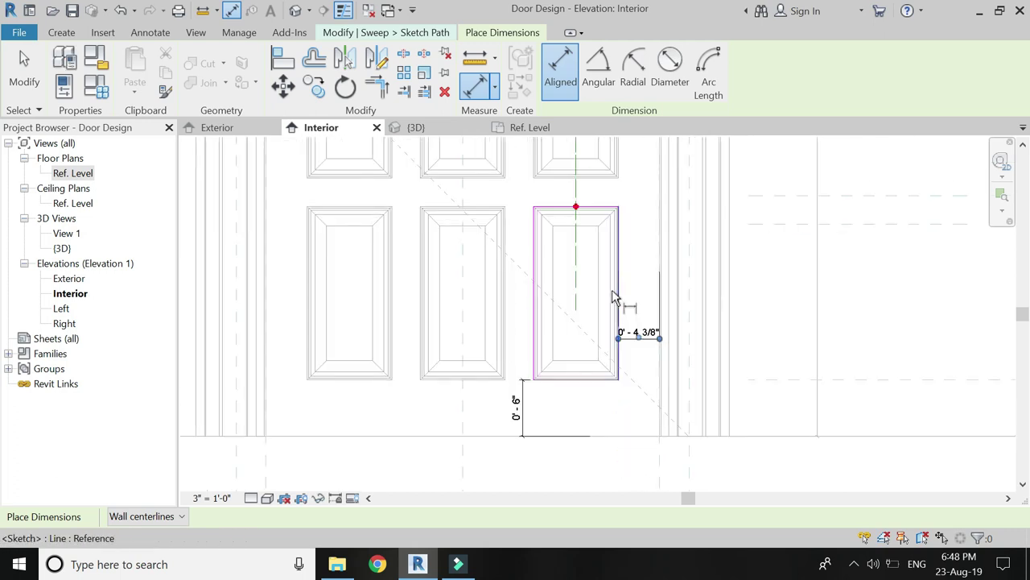
left_click(592, 391)
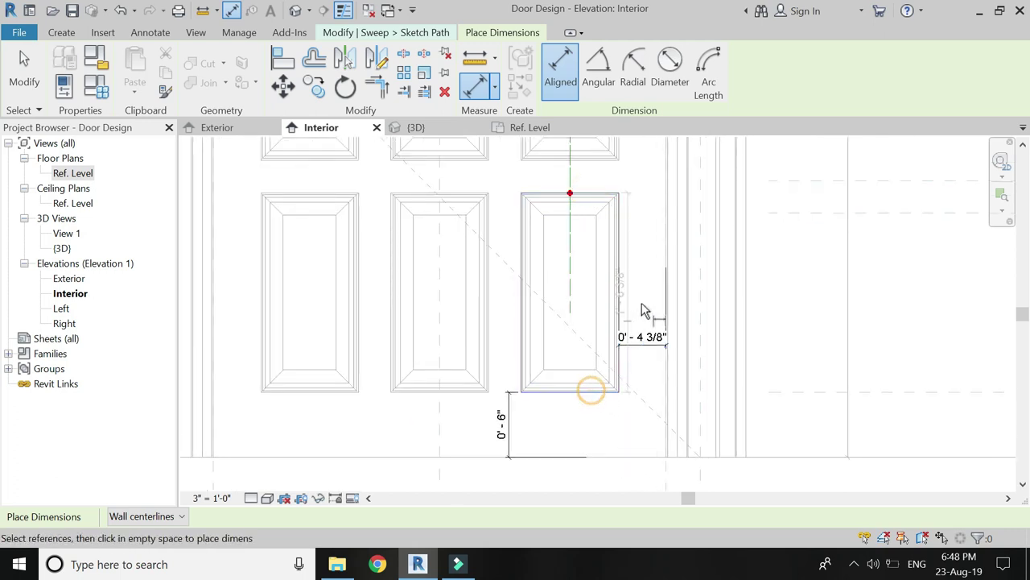
left_click(648, 285)
left_click(524, 314)
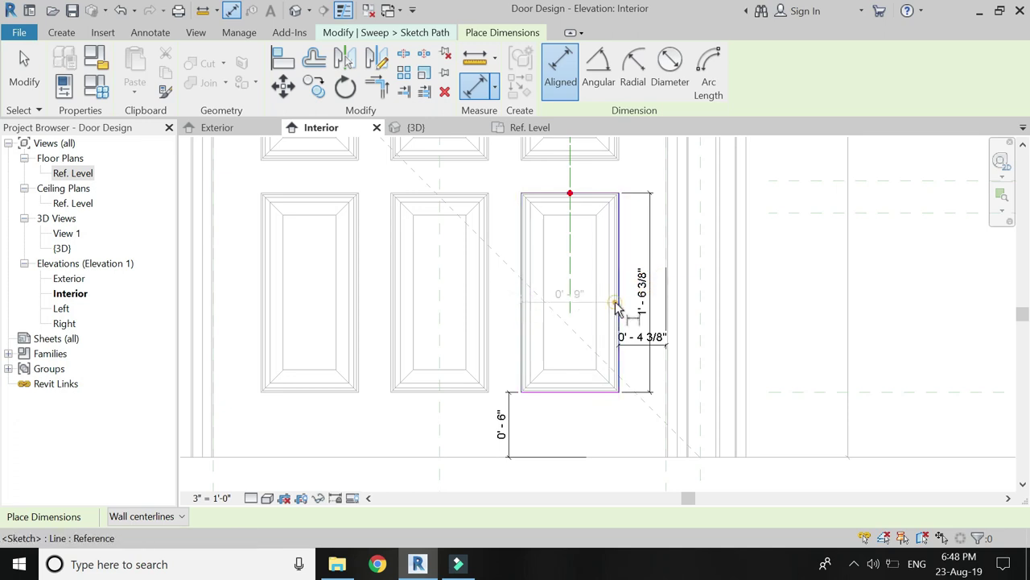
left_click(609, 414)
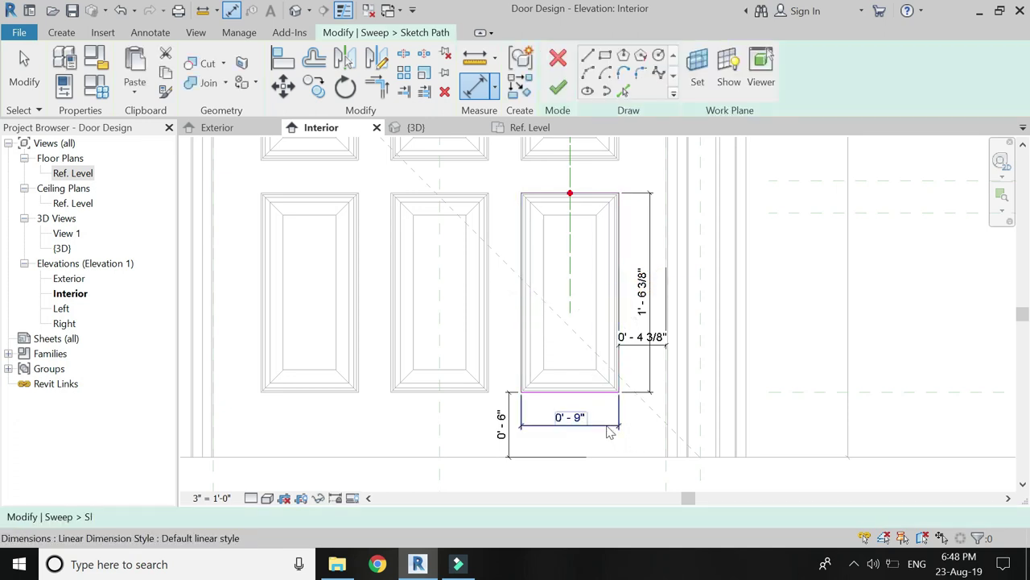
key("Escape")
Step: Label the width Rectangular Panel and the height Top panel height, then finish the path
left_click(631, 74)
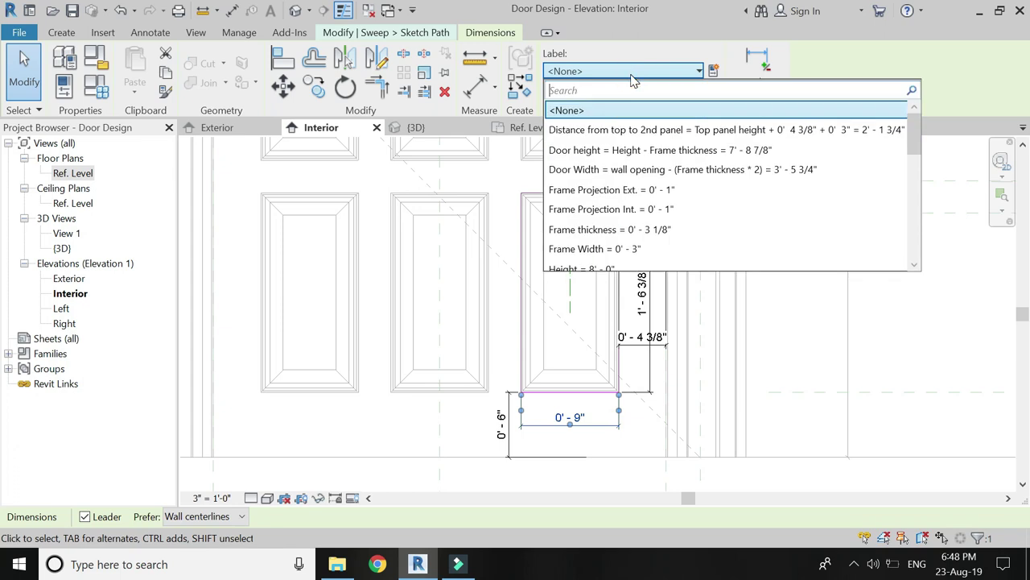
scroll(656, 181, "down", 1)
scroll(656, 191, "down", 1)
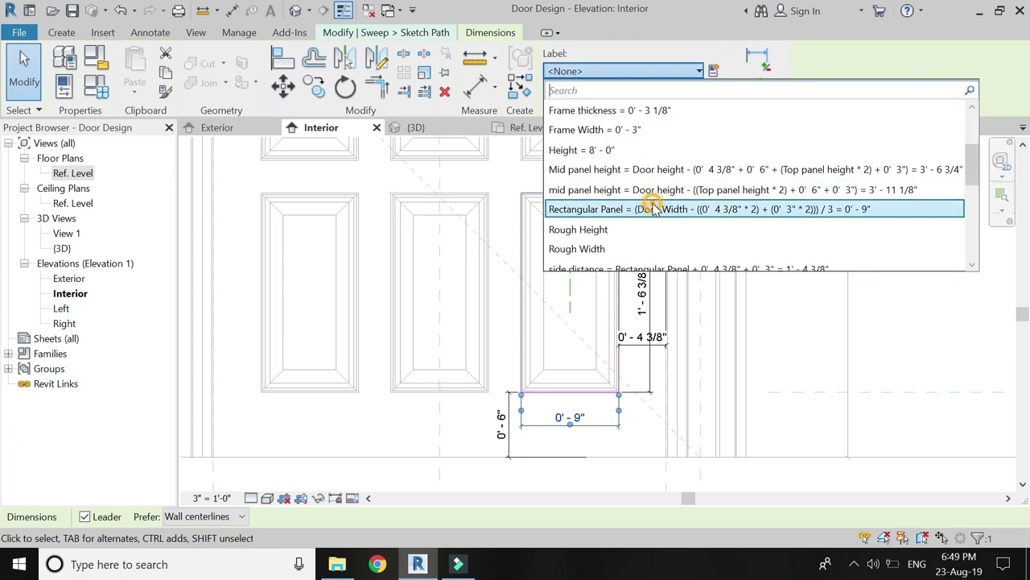
left_click(656, 209)
left_click(642, 294)
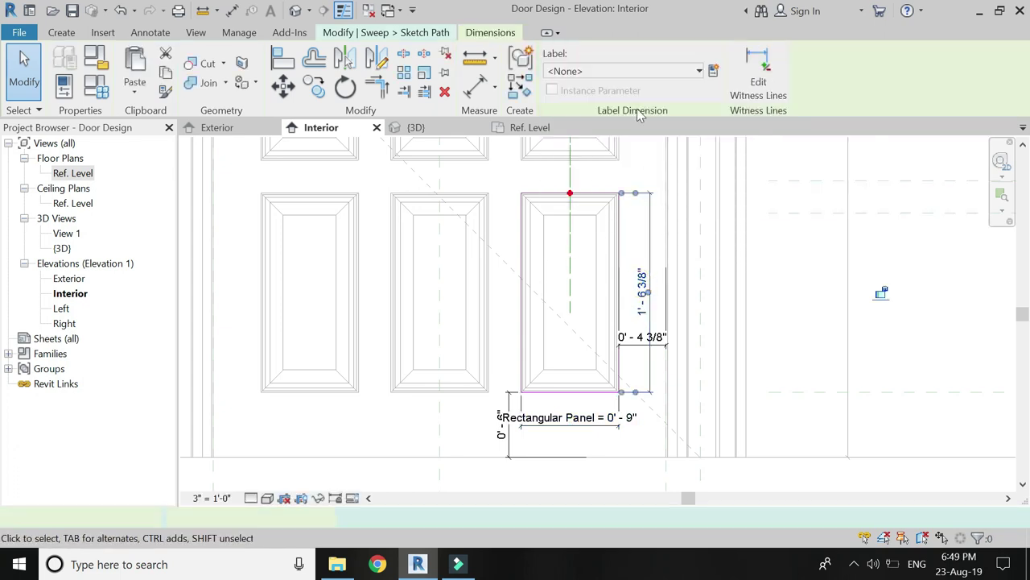
left_click(628, 71)
scroll(656, 244, "down", 1)
scroll(656, 244, "down", 1)
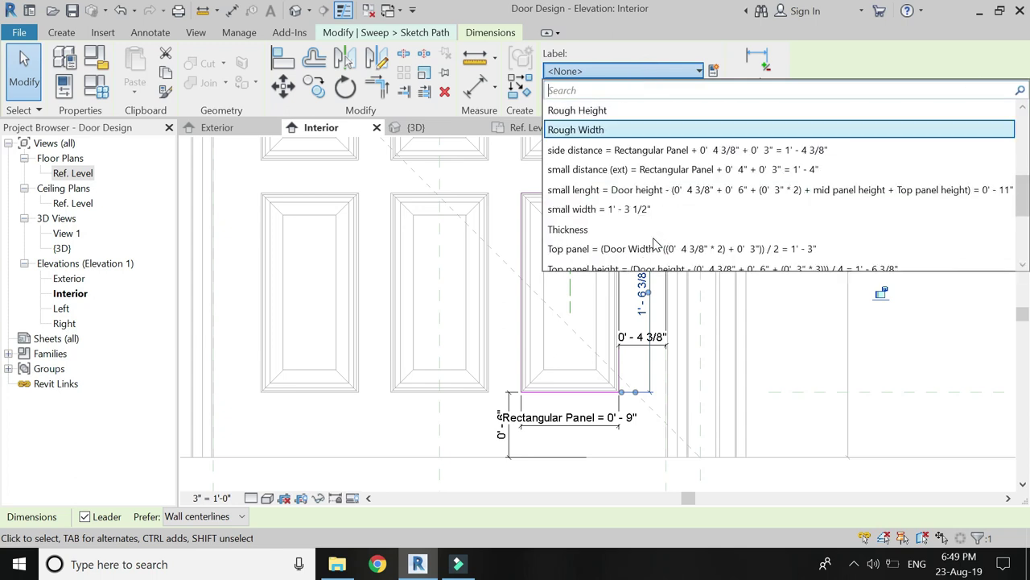
scroll(656, 244, "down", 1)
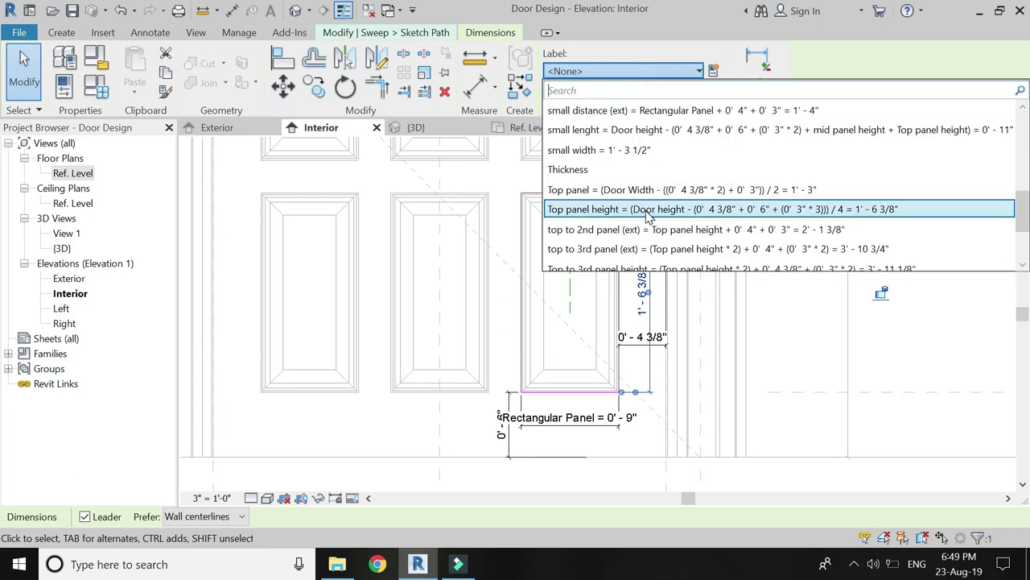
left_click(646, 216)
key("Escape")
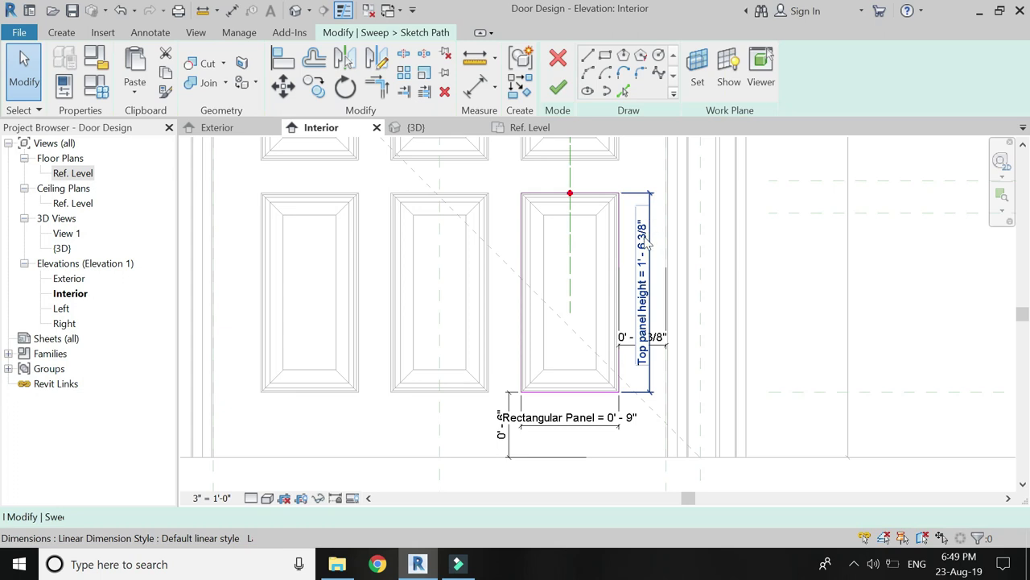
left_click(558, 88)
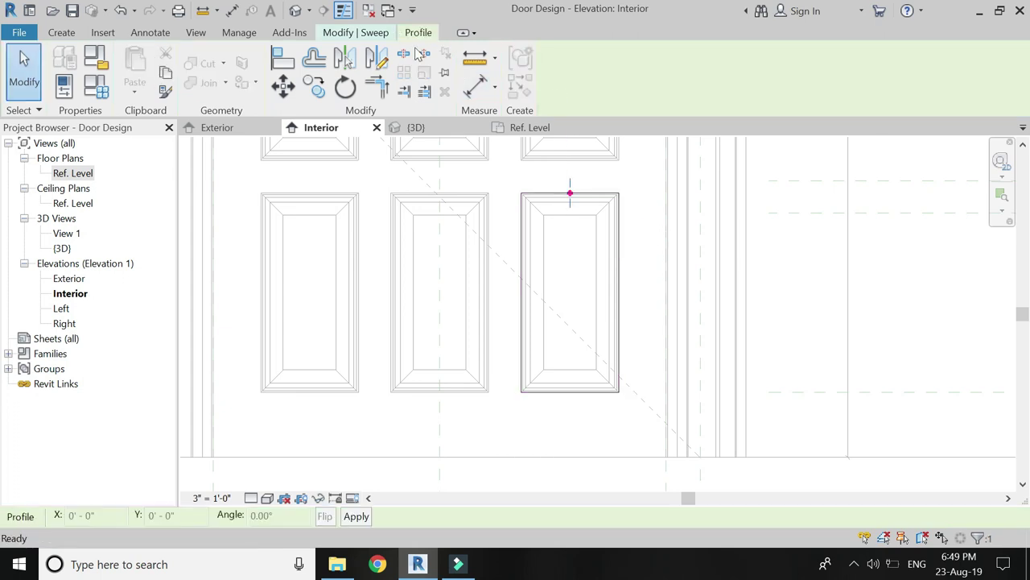
Step: Assign Panel section profile and finish the void sweep
left_click(379, 34)
left_click(873, 74)
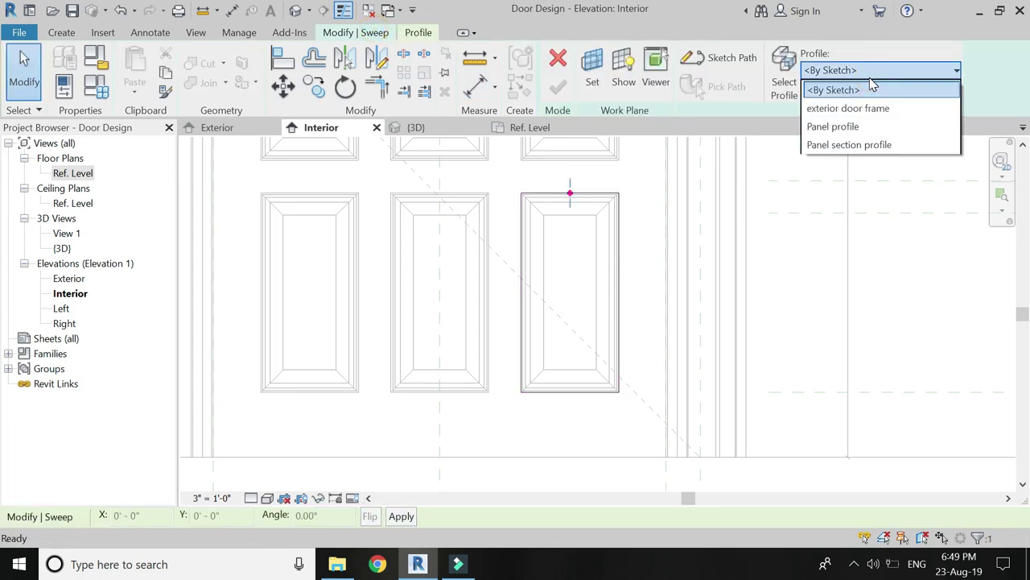
left_click(869, 144)
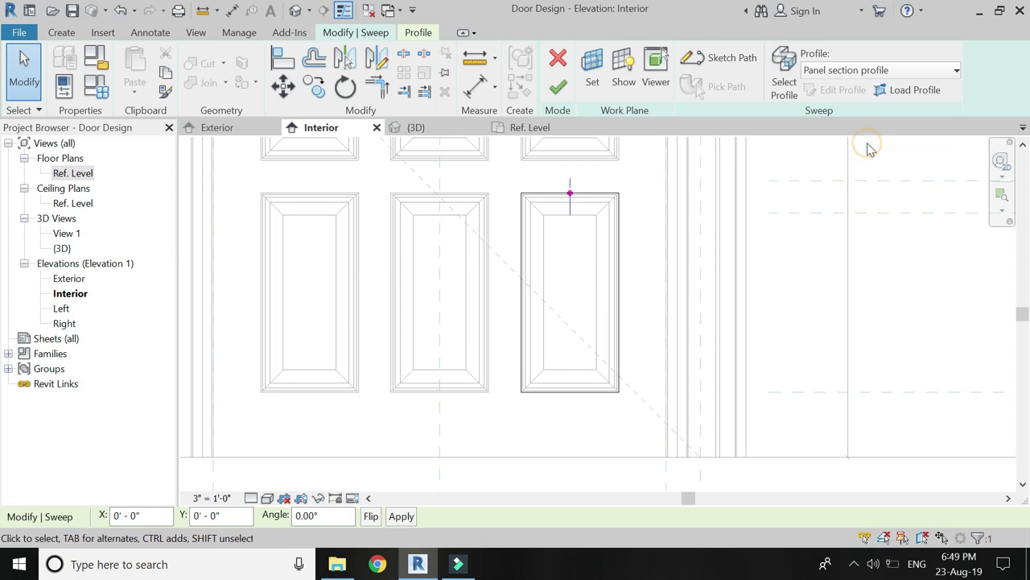
left_click(563, 89)
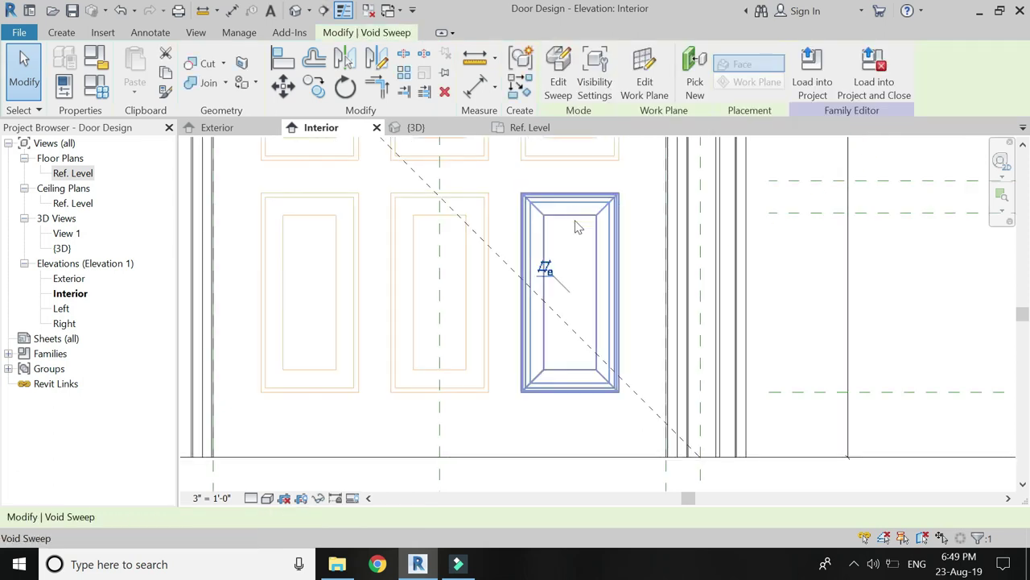
Step: Start a new void sweep path sketch with the Ref. Level line as its work plane
left_click(215, 131)
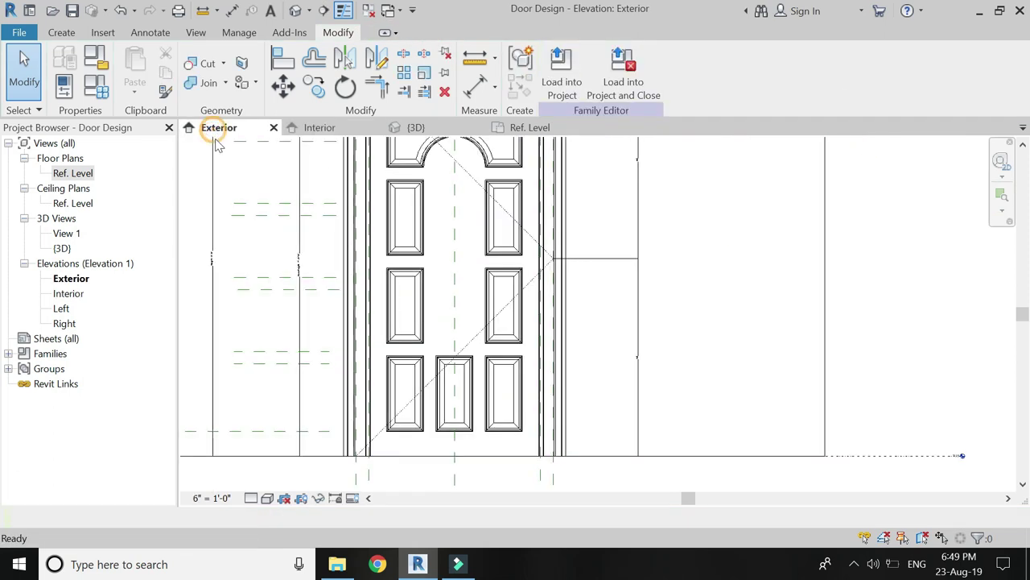
left_click(65, 34)
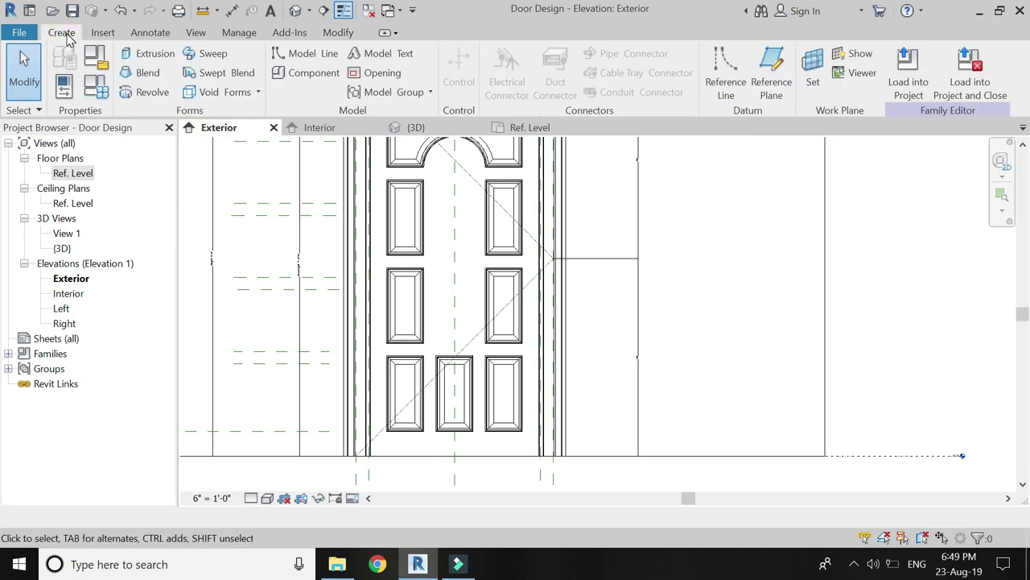
left_click(225, 91)
left_click(260, 214)
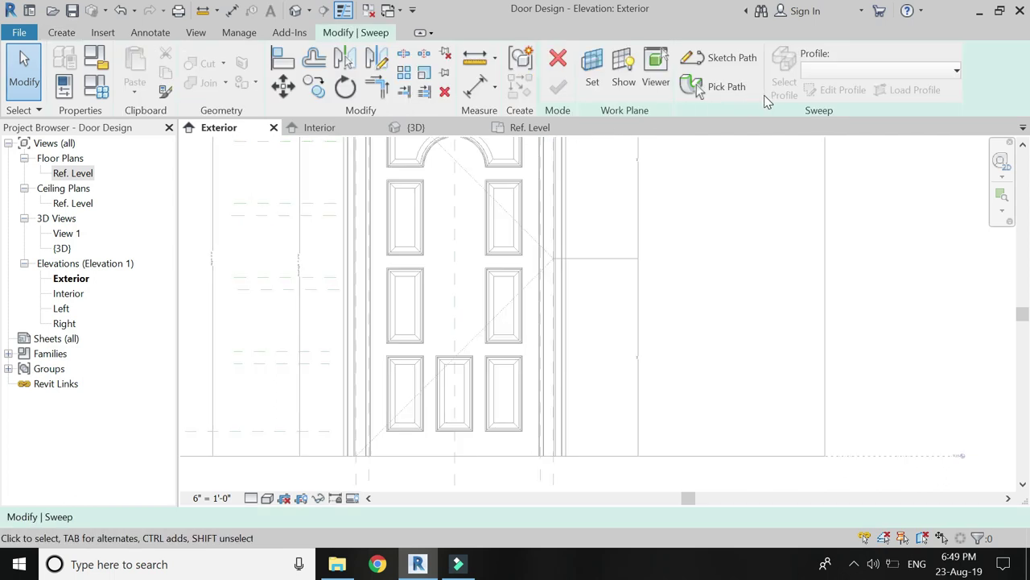
left_click(697, 60)
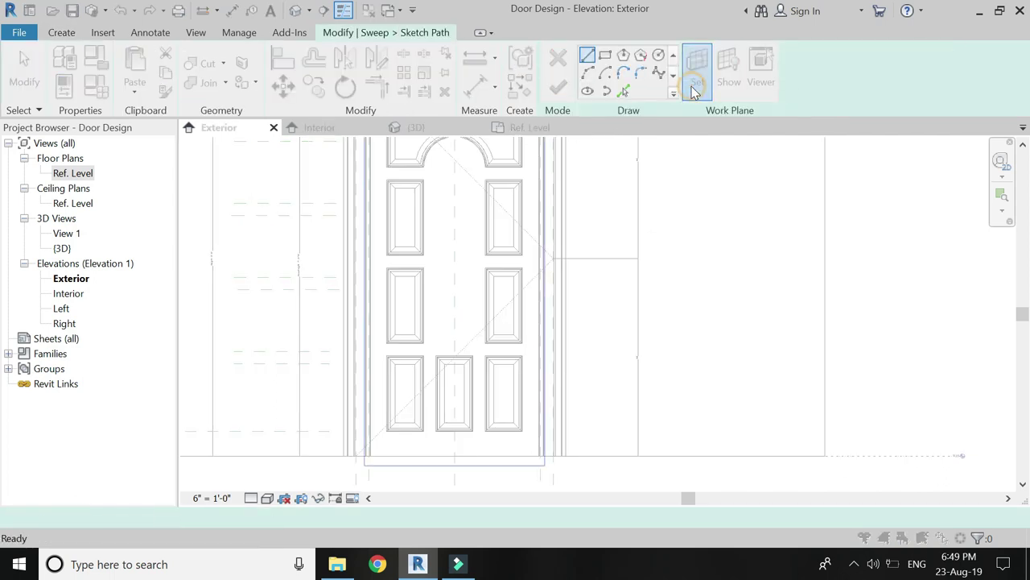
left_click(694, 89)
left_click(755, 458)
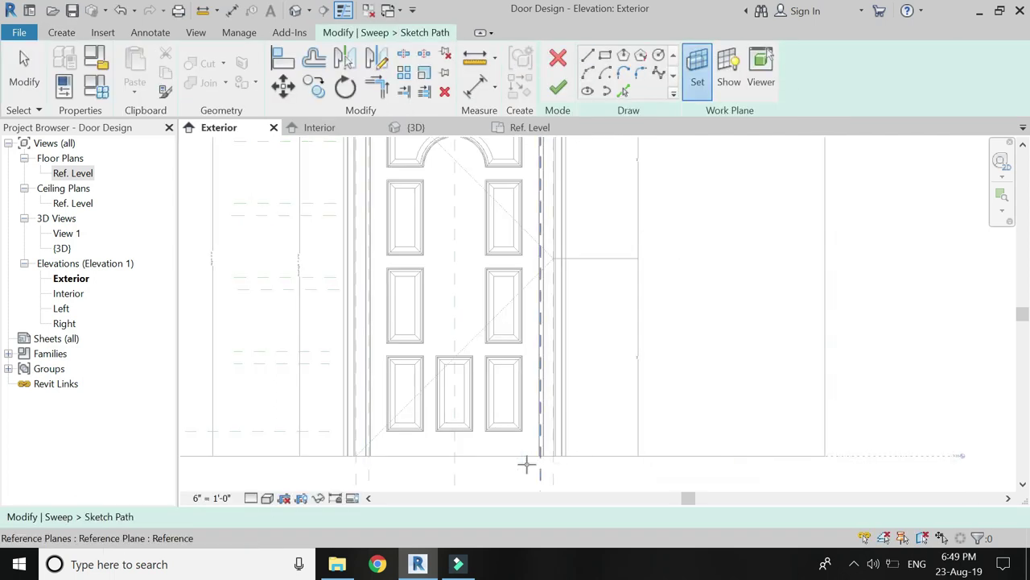
left_click(503, 455)
Step: Sketch straight path lines from the arch's left edge, across the panel bottom, up to the right arc's end
key("ctrl+Tab")
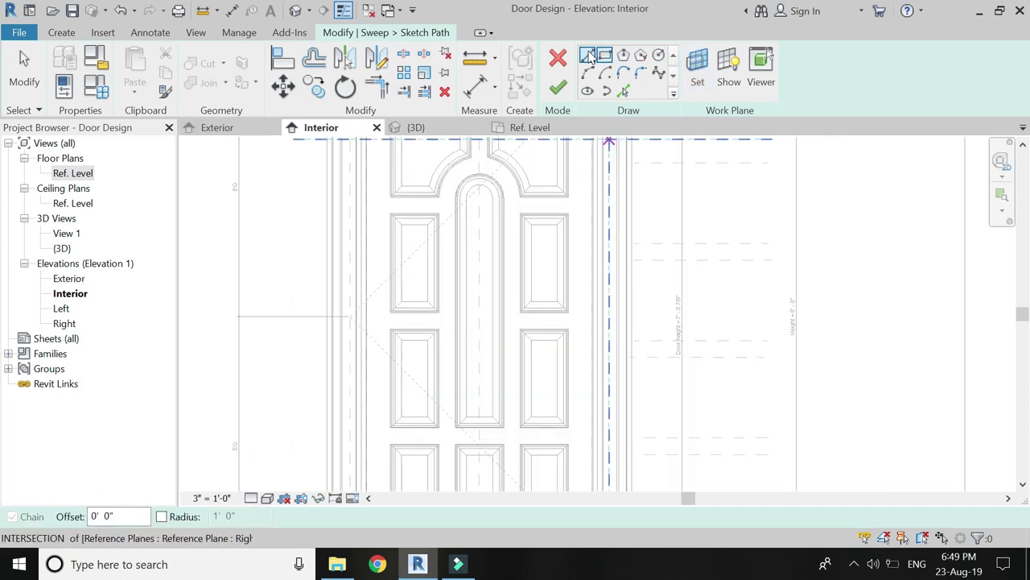
scroll(426, 211, "up", 3)
scroll(446, 202, "up", 2)
left_click(489, 200)
scroll(450, 153, "down", 2)
scroll(448, 152, "down", 1)
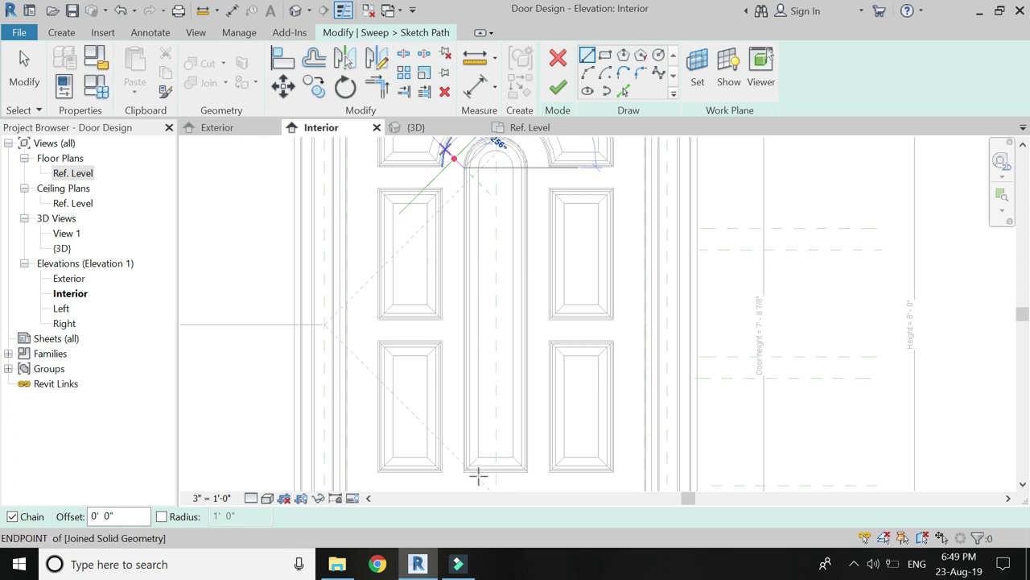
scroll(473, 480, "up", 1)
scroll(467, 481, "up", 2)
scroll(457, 471, "up", 1)
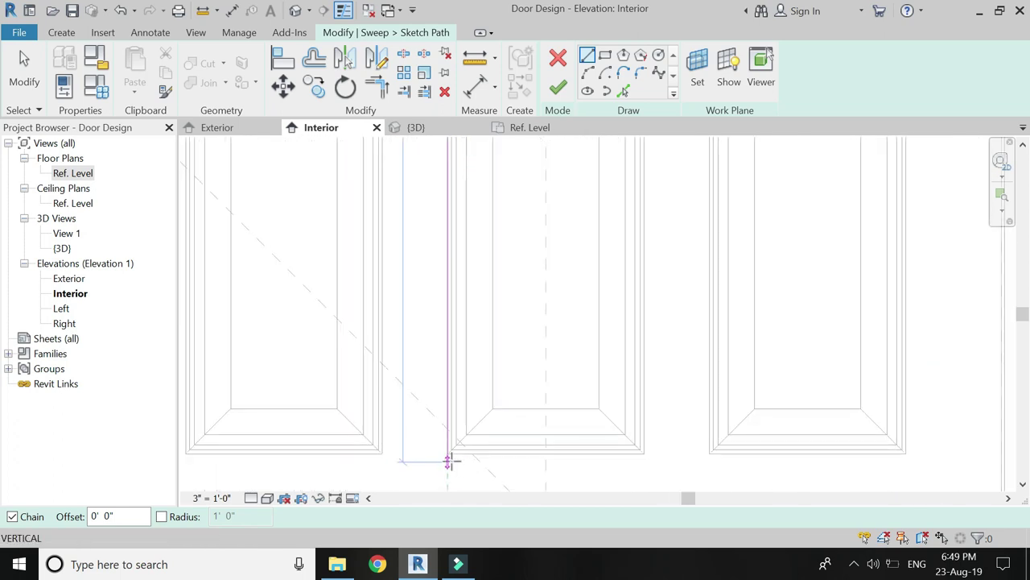
left_click(448, 454)
left_click(643, 454)
scroll(602, 467, "down", 2)
scroll(602, 467, "down", 1)
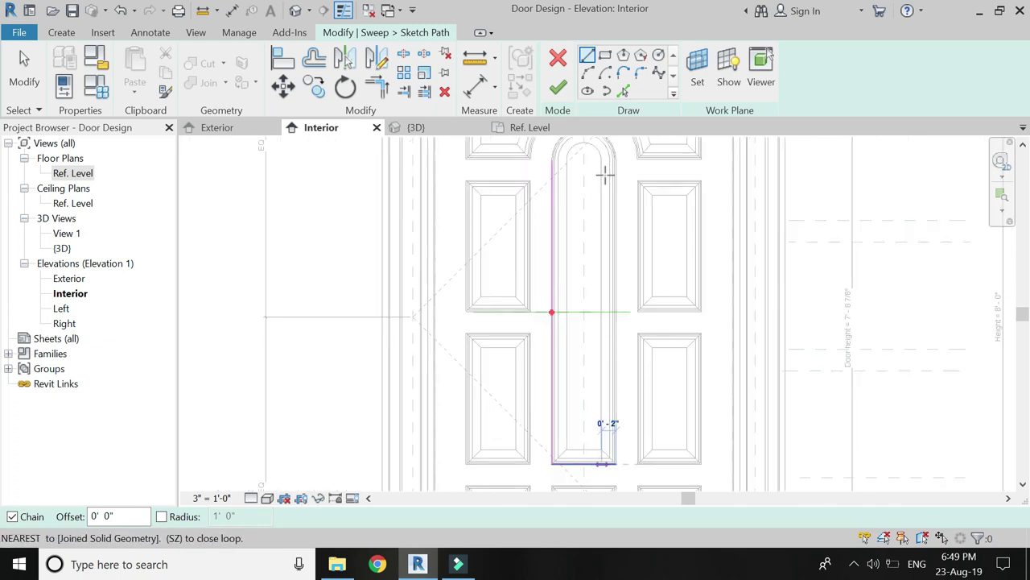
scroll(601, 350, "down", 1)
scroll(587, 150, "up", 2)
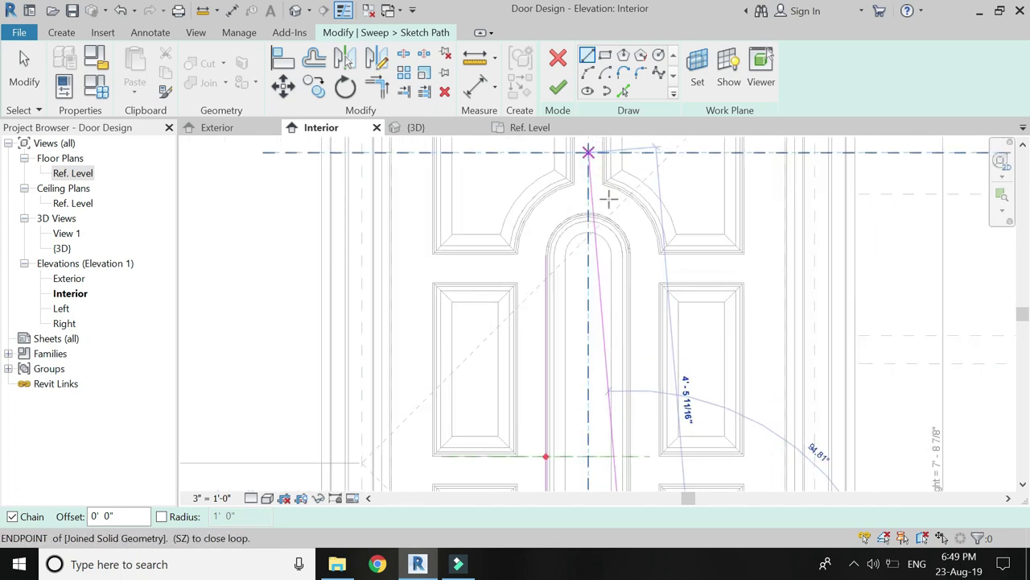
scroll(612, 217, "up", 1)
scroll(614, 233, "up", 1)
scroll(614, 241, "up", 1)
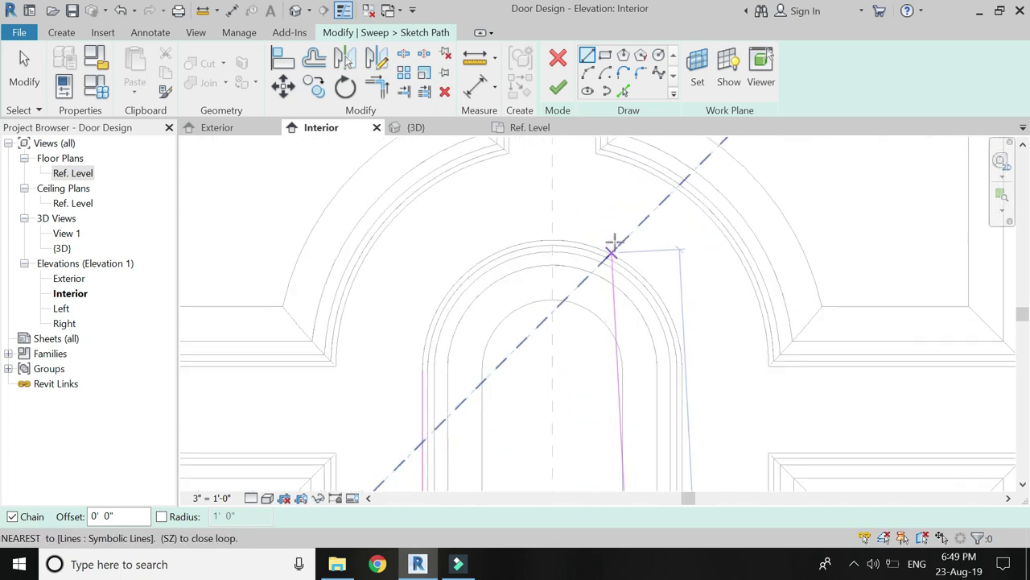
left_click(683, 367)
key("Escape")
key("Escape")
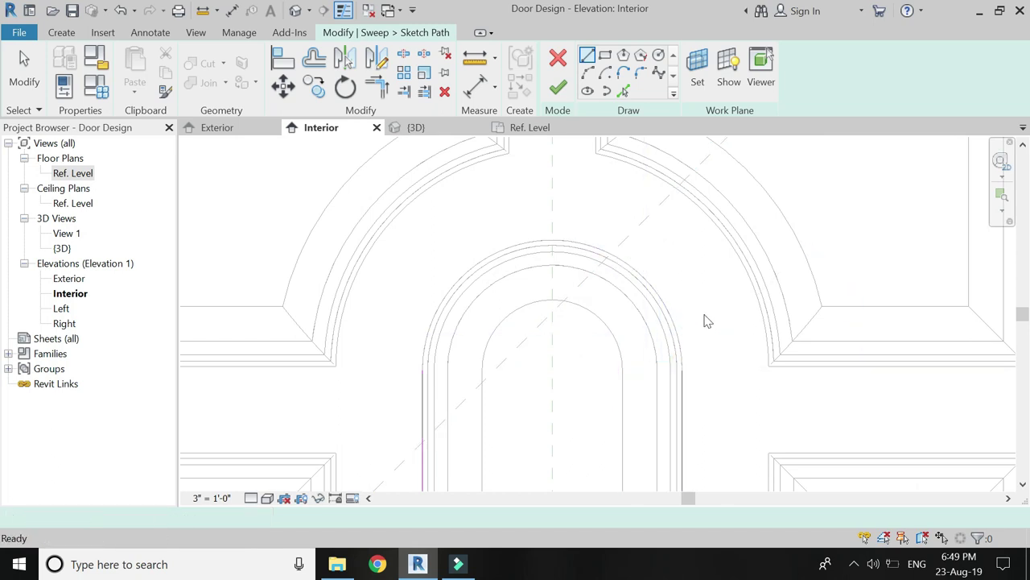
Step: Draw two start-end-radius arcs from each side of the panel meeting at the arch's crown
left_click(587, 73)
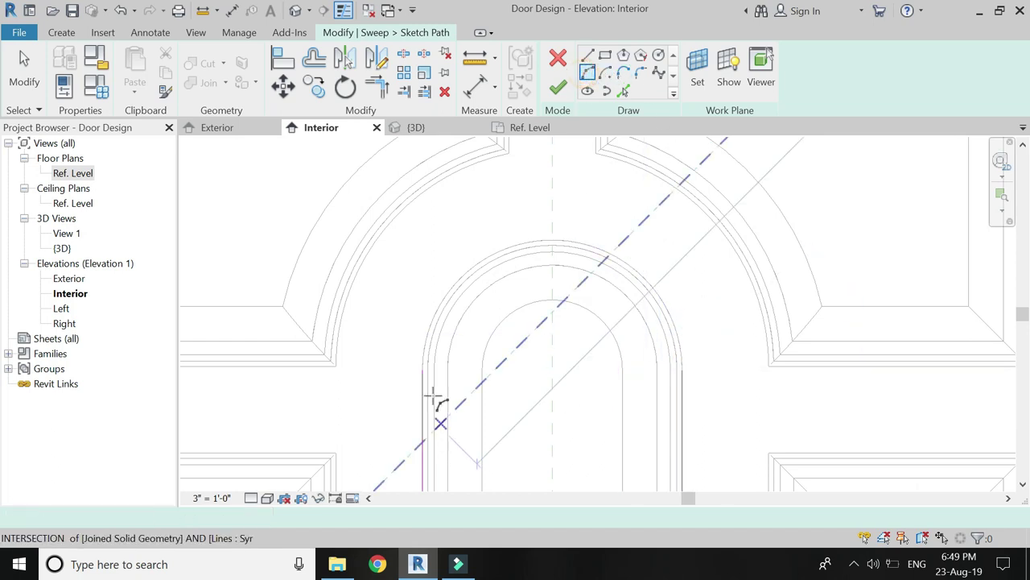
left_click(423, 369)
left_click(552, 240)
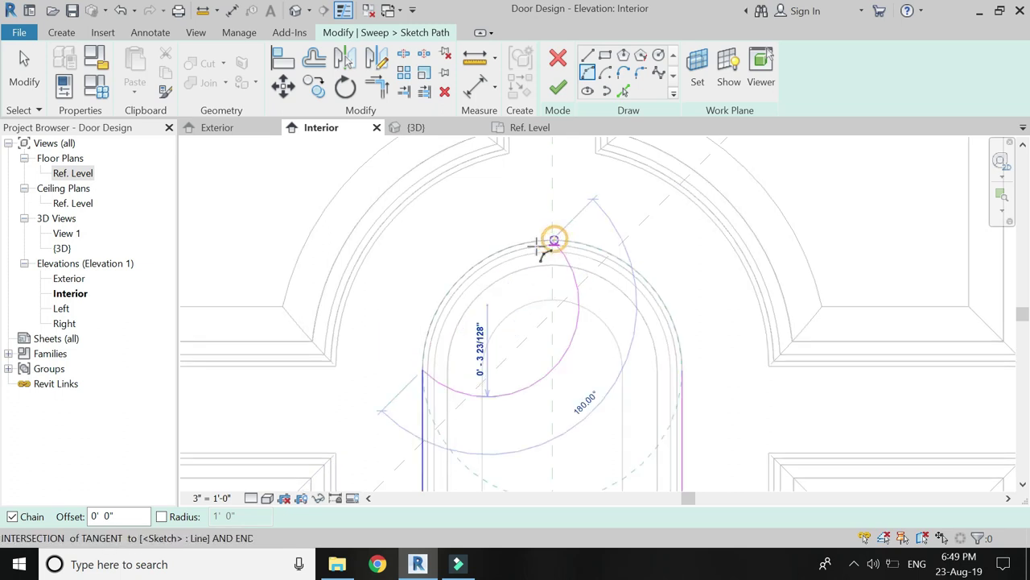
left_click(605, 260)
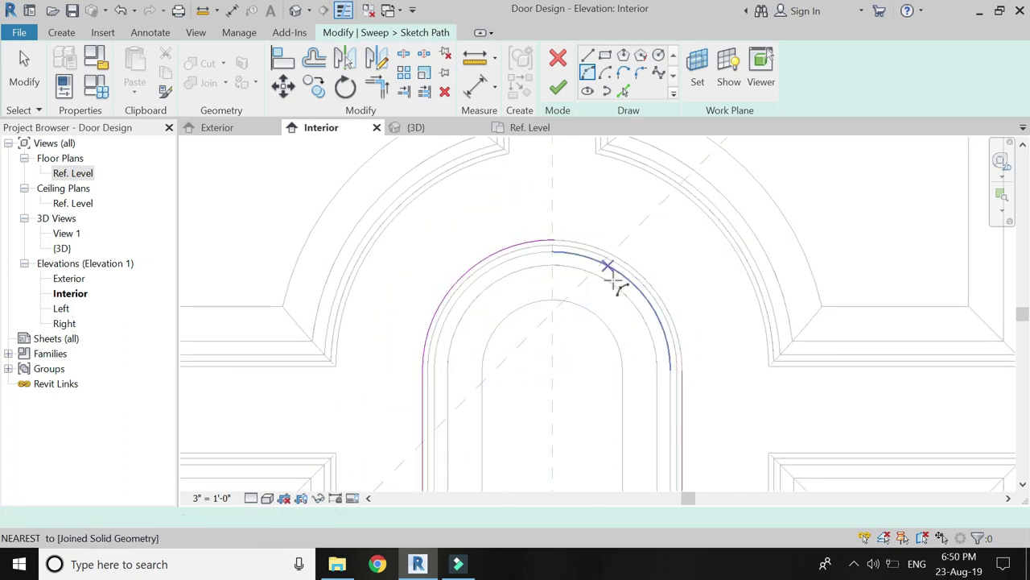
left_click(552, 240)
left_click(683, 370)
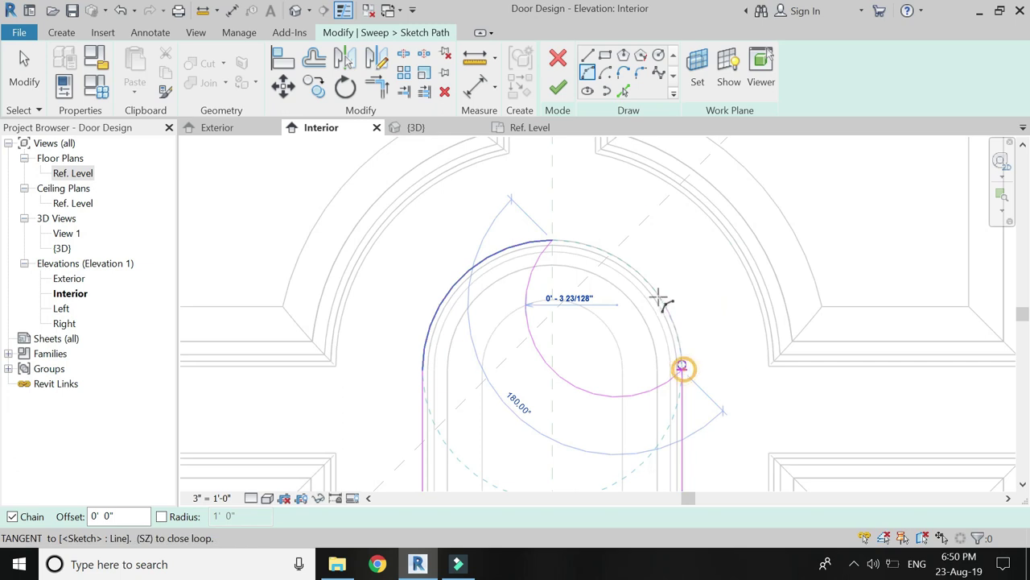
left_click(646, 279)
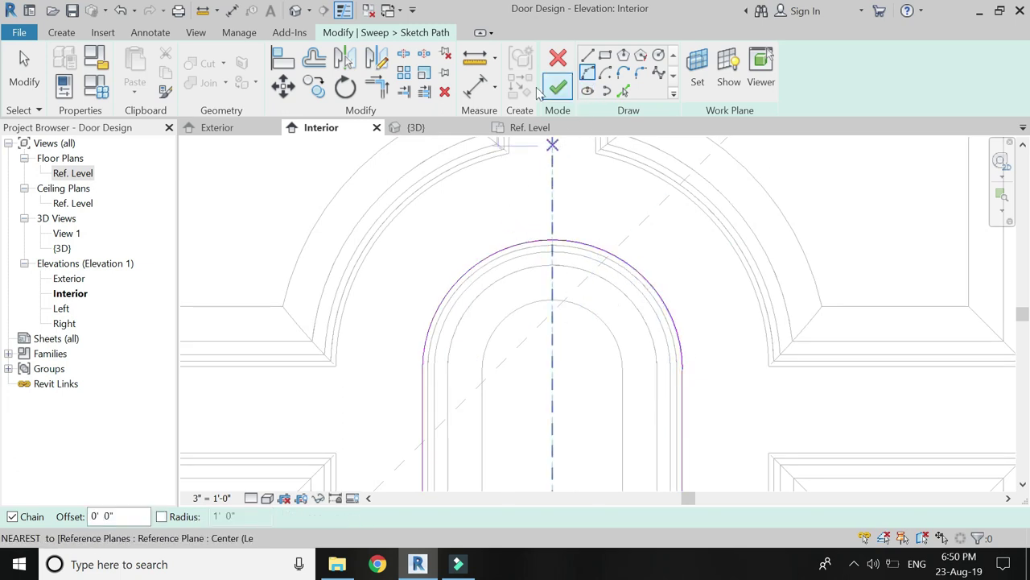
left_click(480, 94)
Step: Add a vertical aligned dimension from the path's top line to the centre panel's bottom
scroll(547, 403, "down", 2)
scroll(546, 346, "down", 1)
scroll(546, 226, "down", 1)
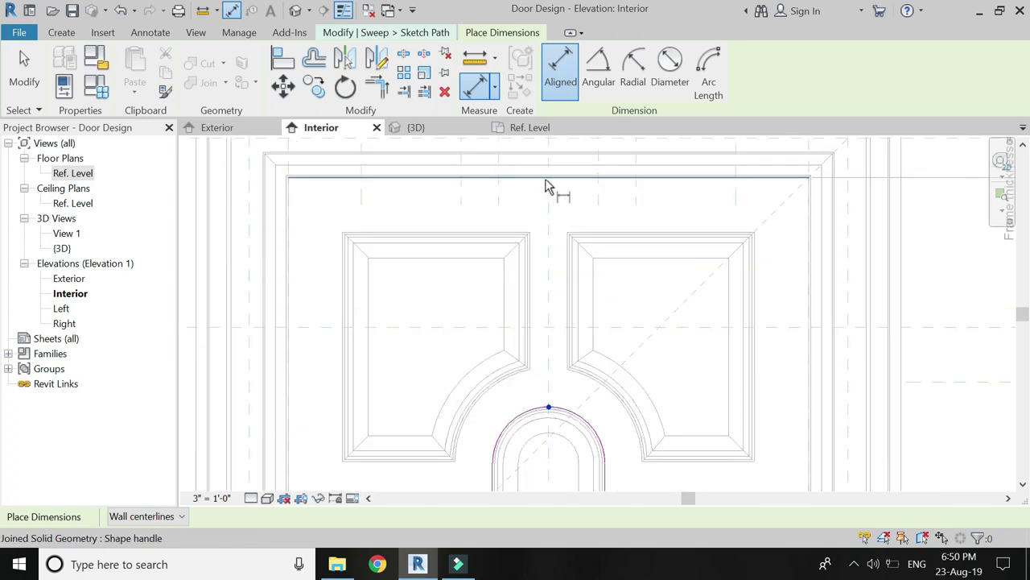
left_click(548, 181)
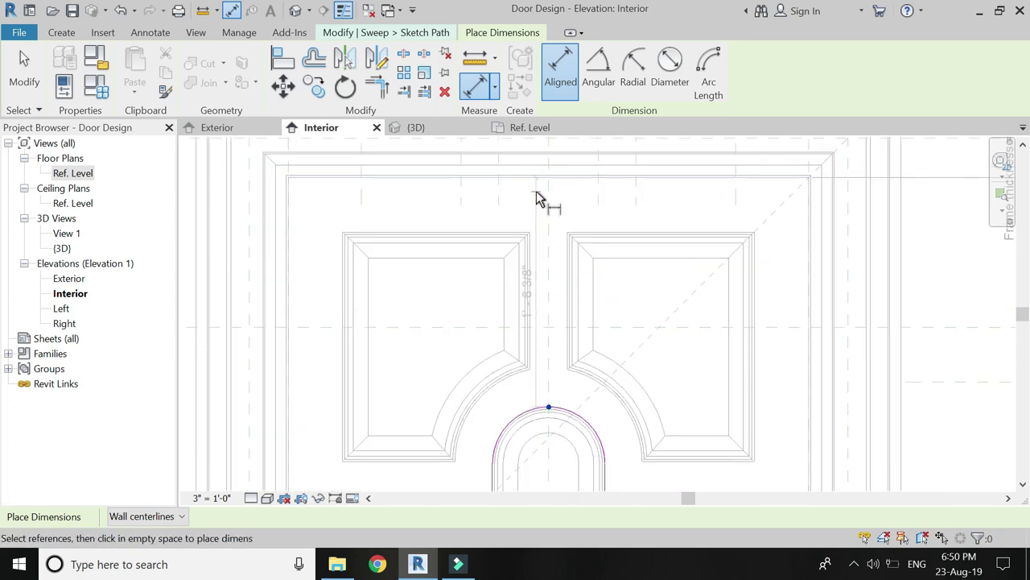
scroll(520, 313, "down", 2)
scroll(519, 310, "up", 2)
scroll(517, 289, "up", 2)
scroll(516, 284, "down", 1)
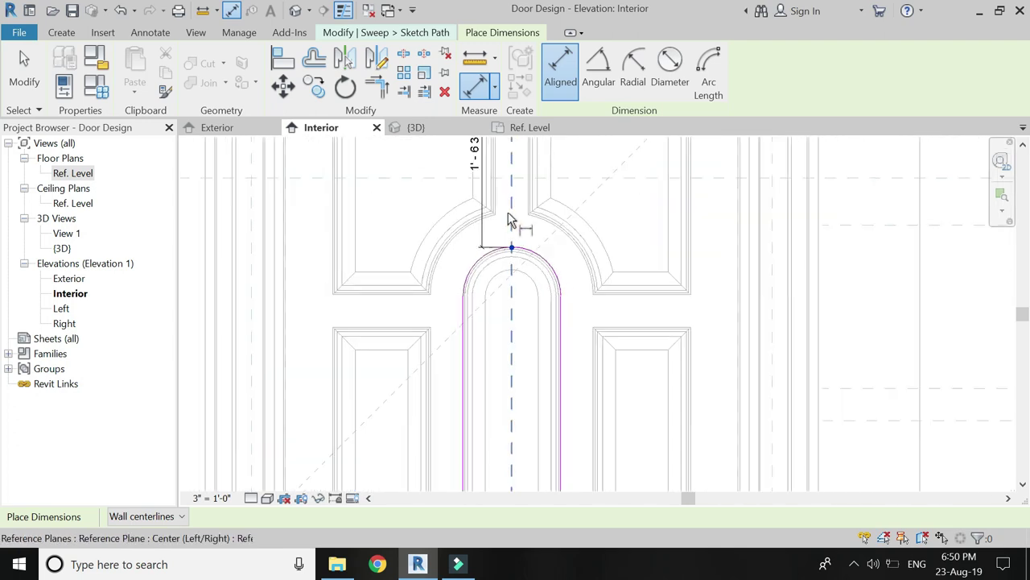
scroll(511, 223, "down", 1)
scroll(516, 445, "down", 1)
scroll(516, 445, "up", 2)
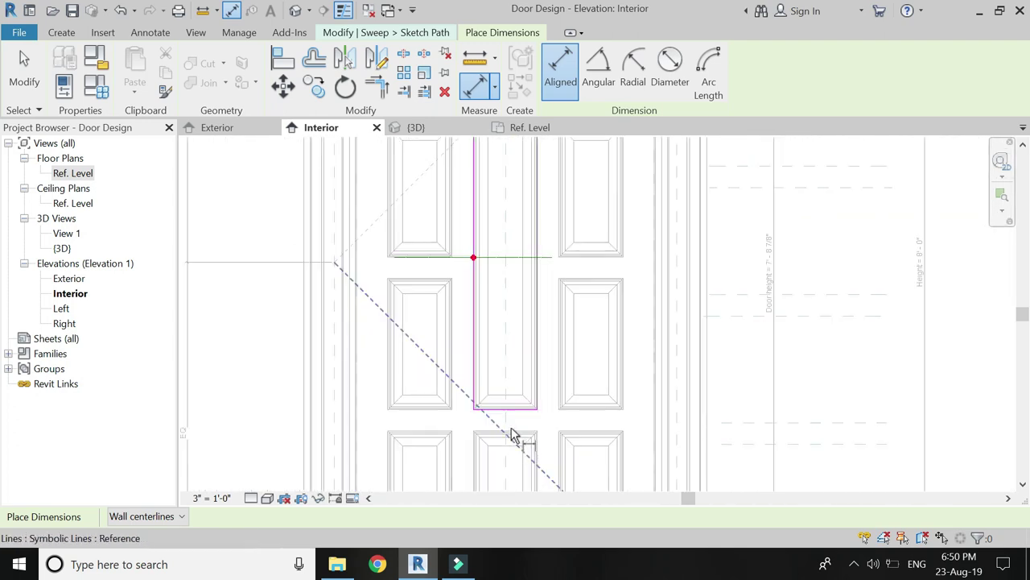
scroll(513, 432, "up", 2)
left_click(435, 407)
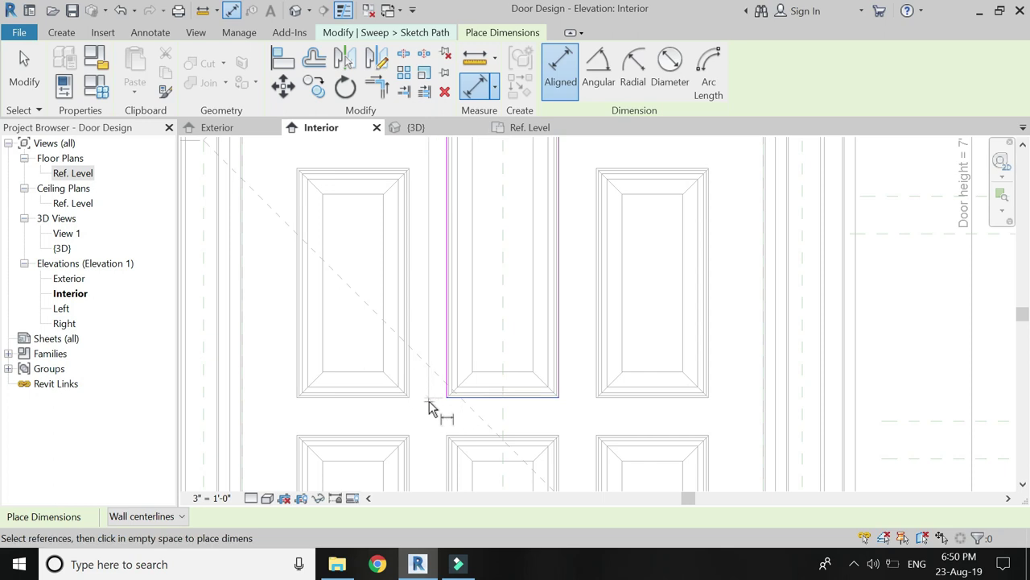
scroll(448, 444, "down", 2)
left_click(451, 443)
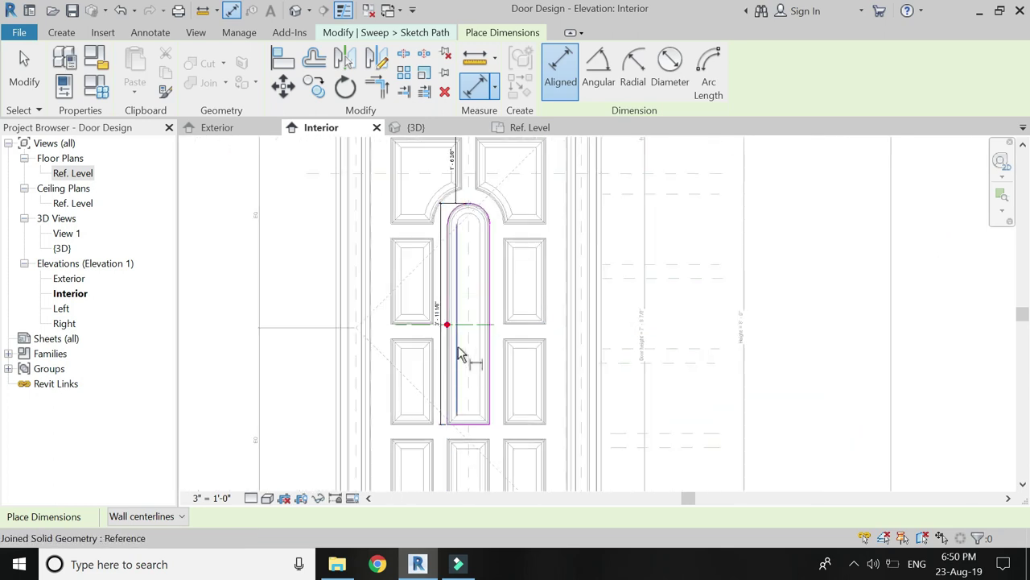
key("Escape")
Step: Label the vertical dimensions mid panel height and Top panel height
left_click(438, 255)
left_click(588, 74)
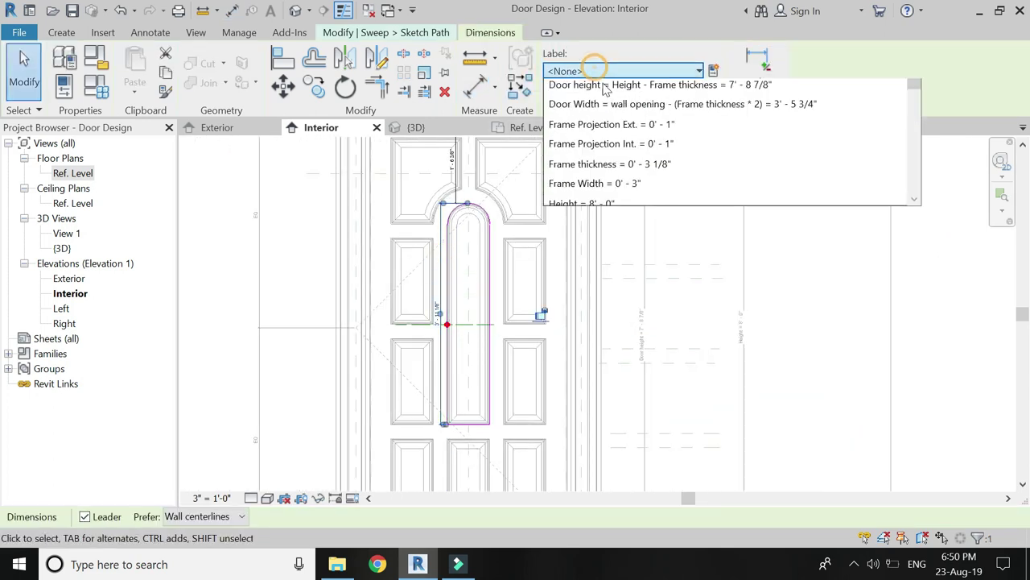
left_click(644, 210)
left_click(644, 217)
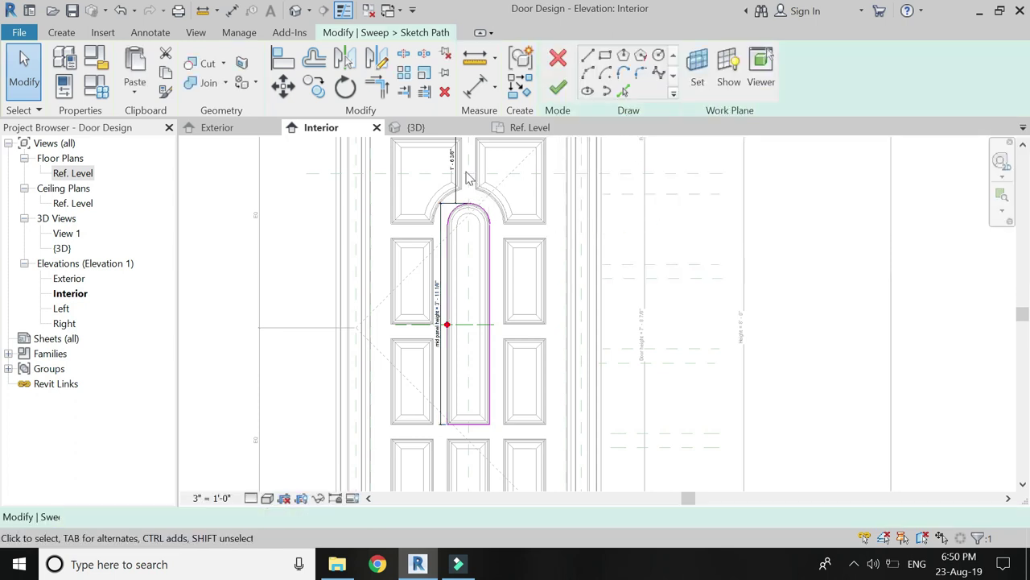
left_click(455, 165)
left_click(619, 71)
scroll(629, 169, "down", 5)
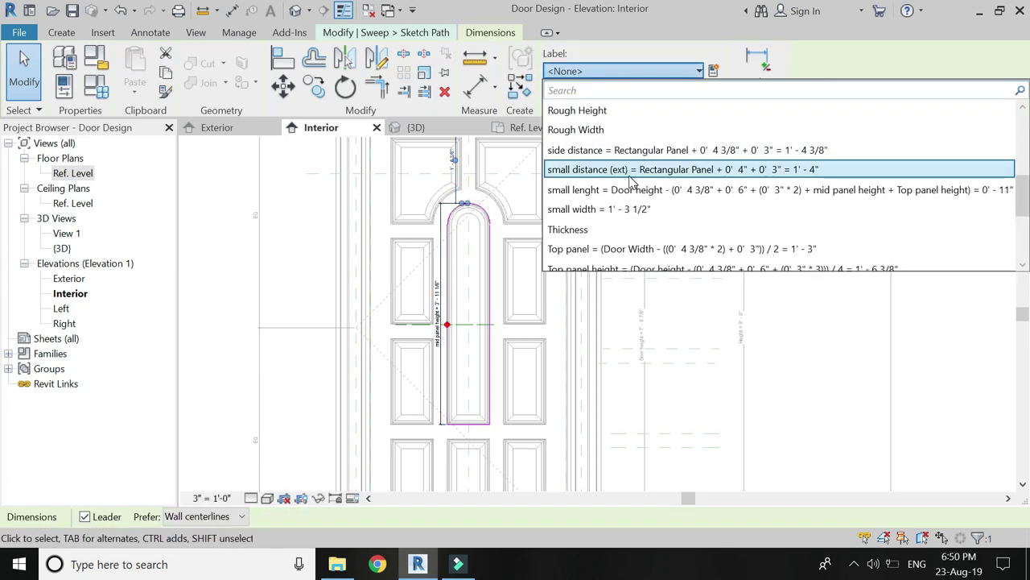
scroll(632, 182, "down", 1)
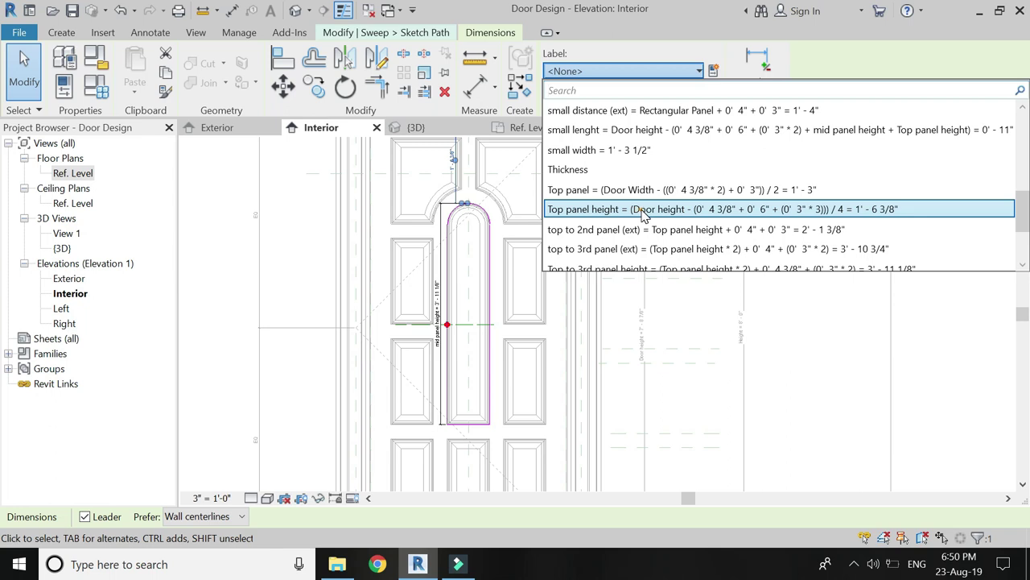
left_click(642, 211)
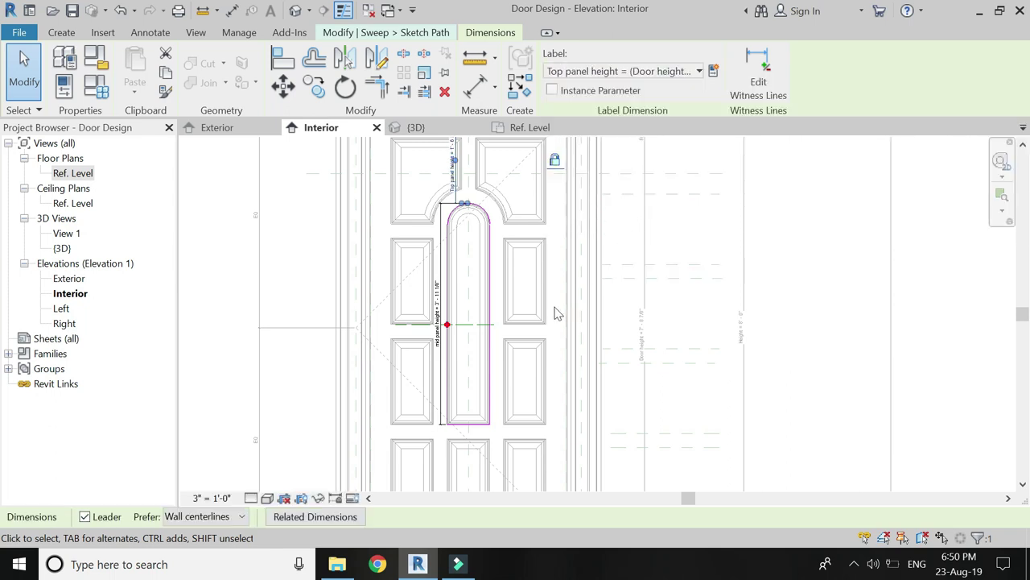
key("Escape")
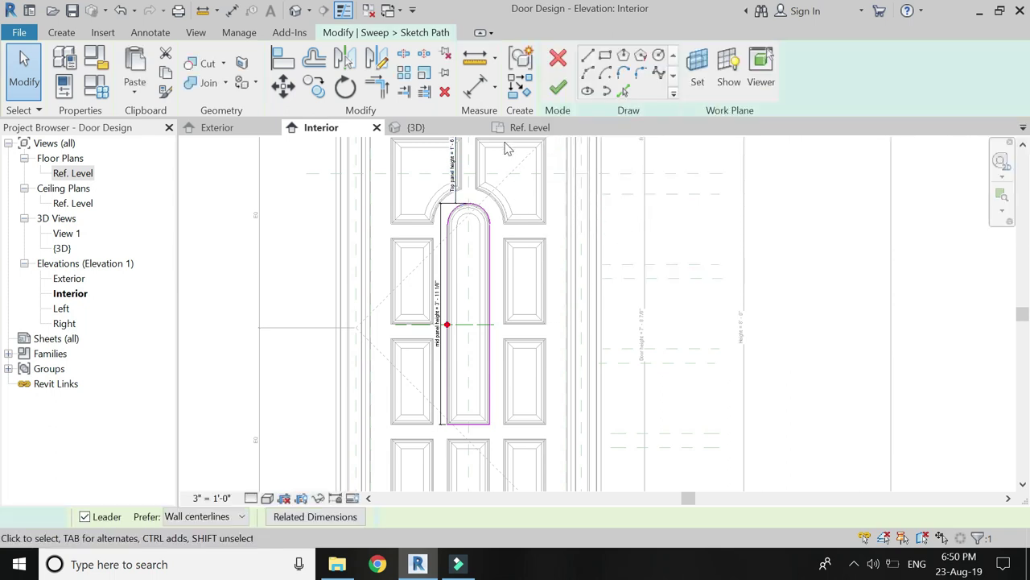
Step: Dimension the centre panel's 0'-9" width and its 1'-4 3/8" distance from the wall edge
left_click(475, 87)
scroll(448, 400, "up", 2)
left_click(435, 394)
left_click(508, 386)
left_click(518, 444)
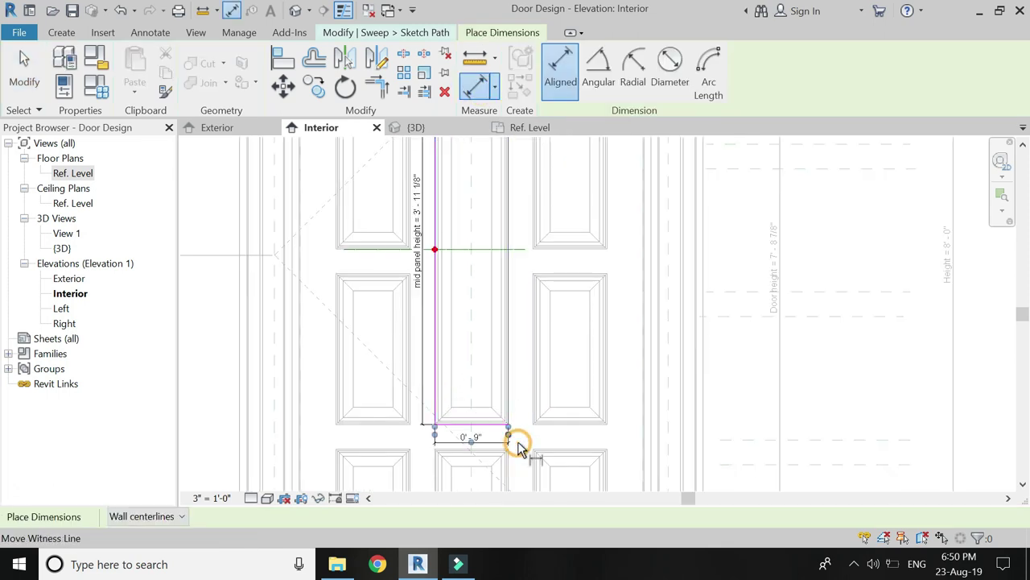
left_click(298, 403)
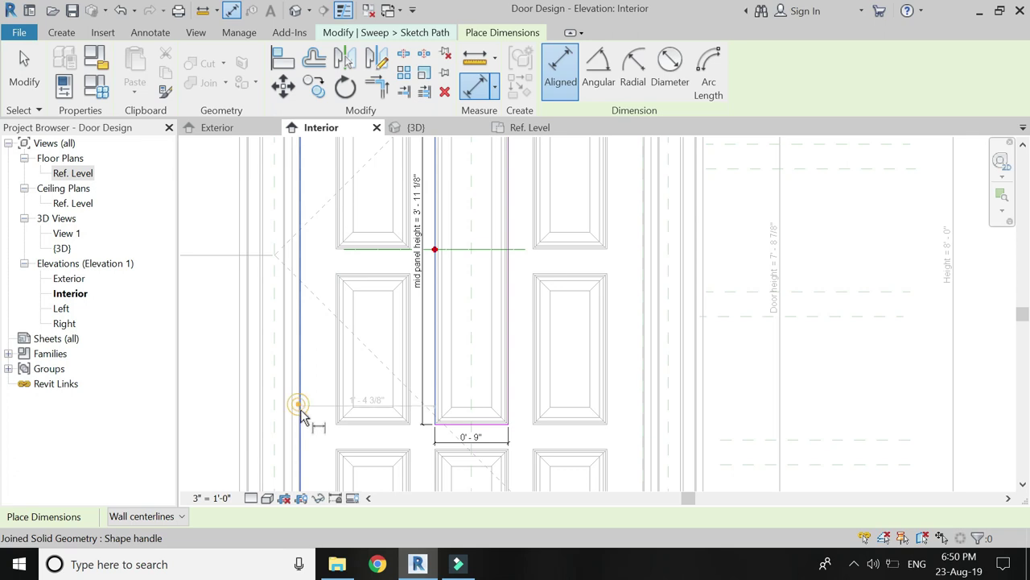
left_click(354, 455)
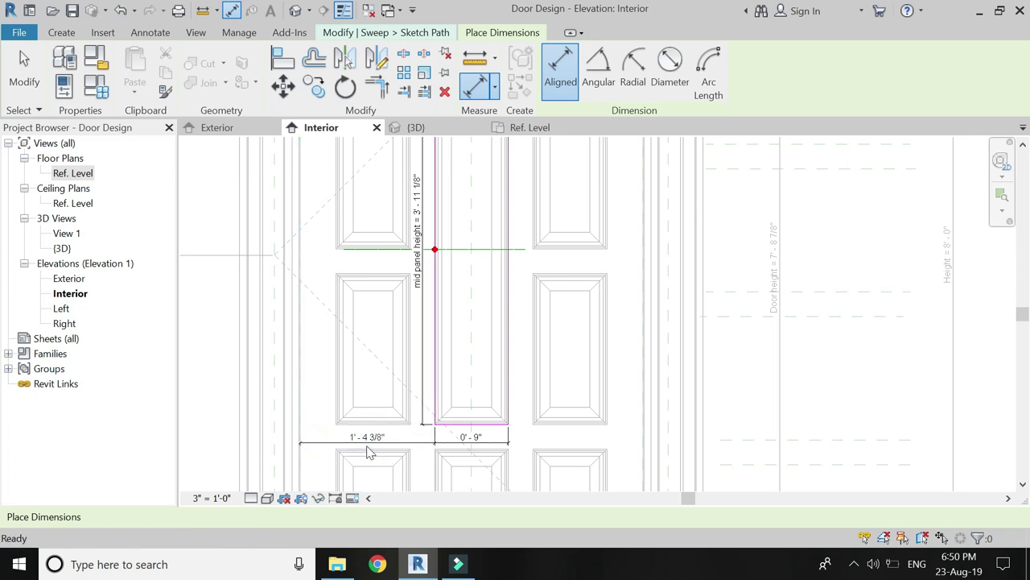
key("Escape")
Step: Label these dimensions side distance and Rectangular Panel, then finish the sweep path
left_click(368, 439)
left_click(678, 75)
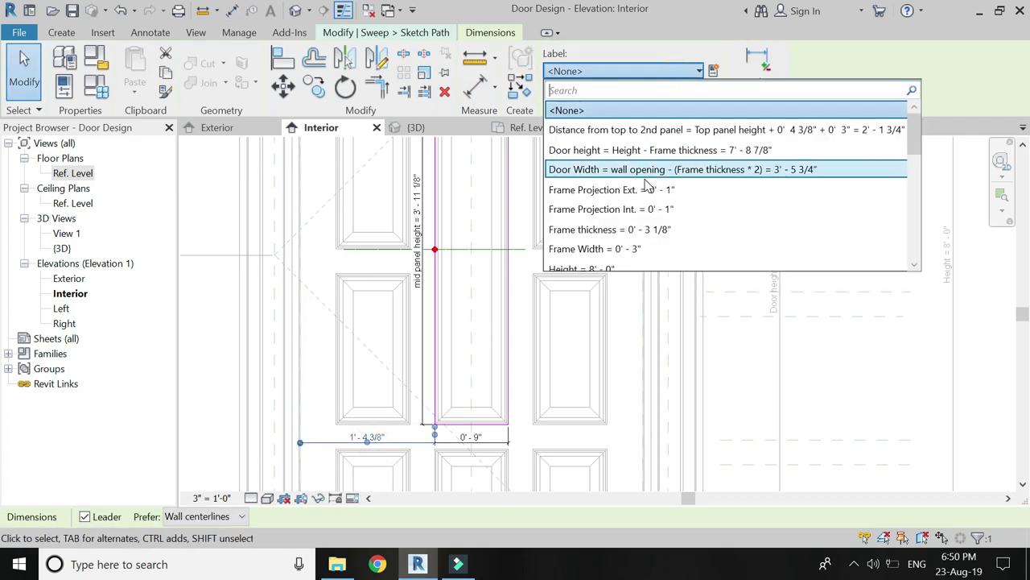
scroll(646, 185, "down", 3)
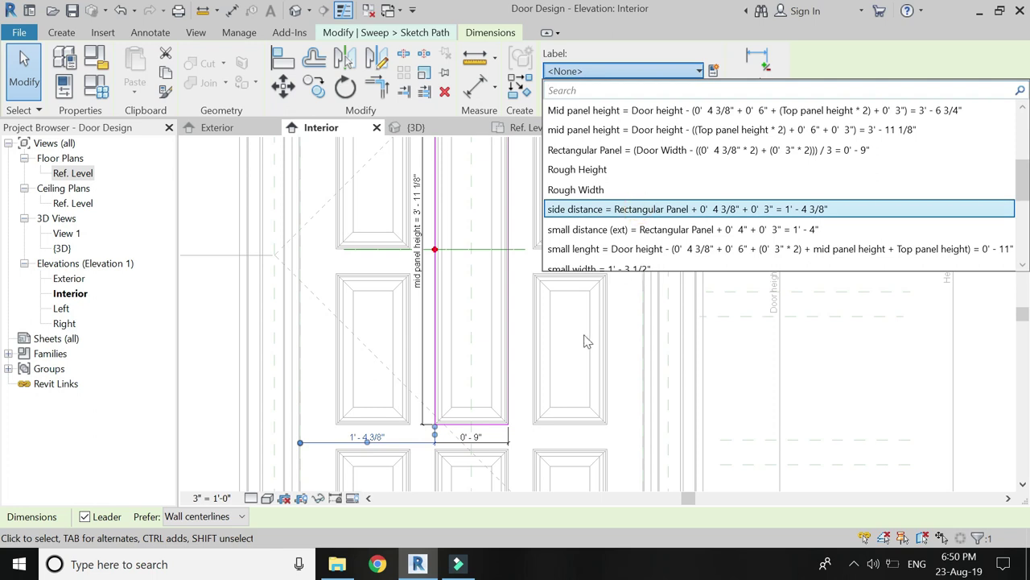
left_click(541, 418)
key("Escape")
left_click(483, 434)
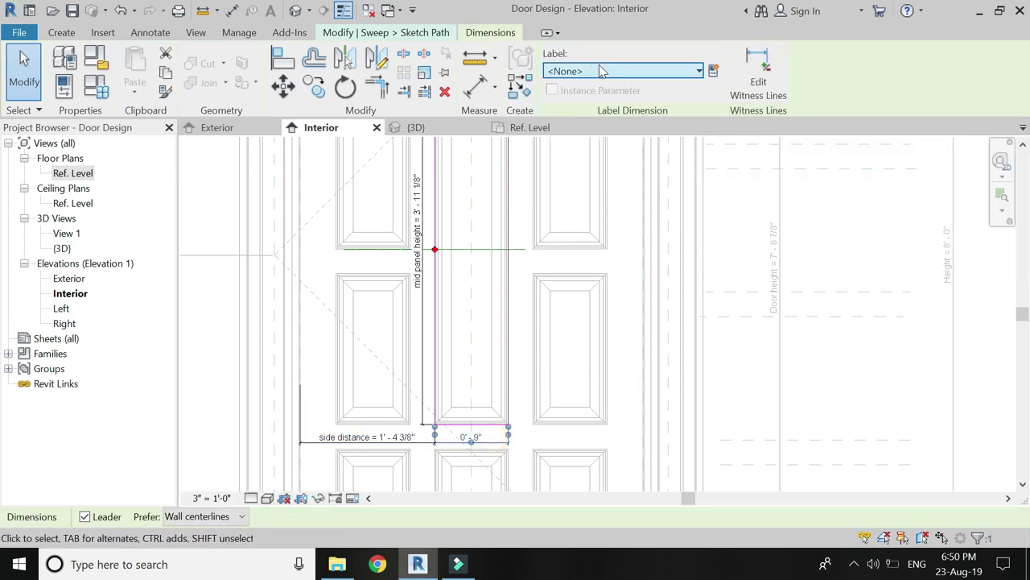
left_click(602, 71)
scroll(635, 173, "down", 3)
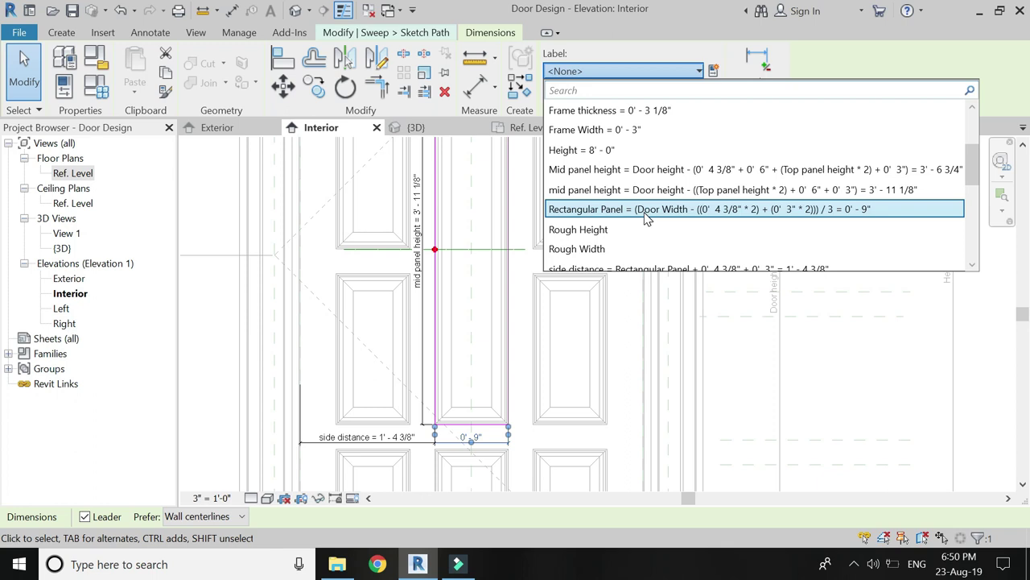
left_click(631, 209)
key("Escape")
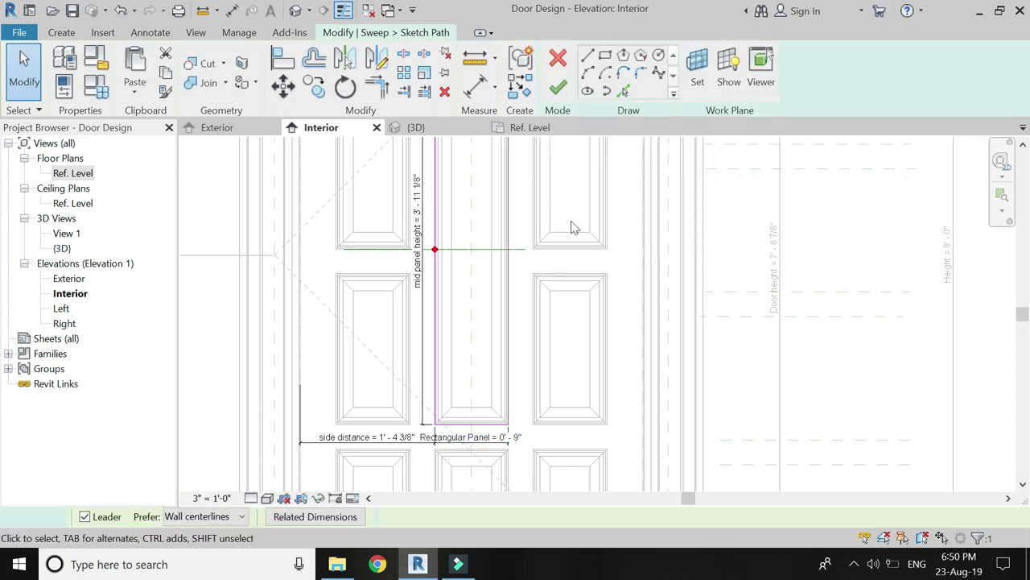
left_click(558, 92)
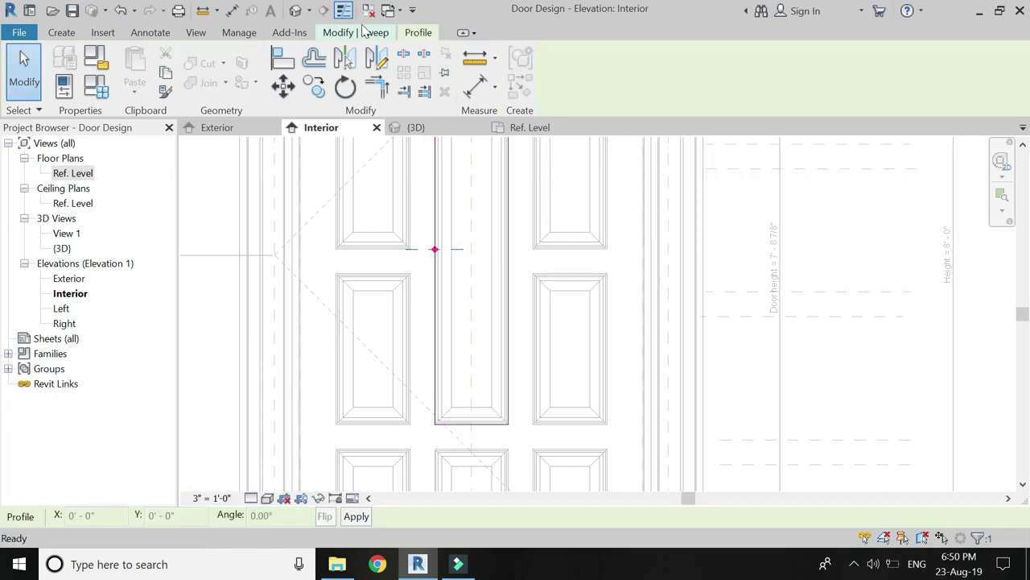
Step: Give the sweep the Panel section profile as its cross-section and finish the sweep
left_click(362, 32)
left_click(845, 70)
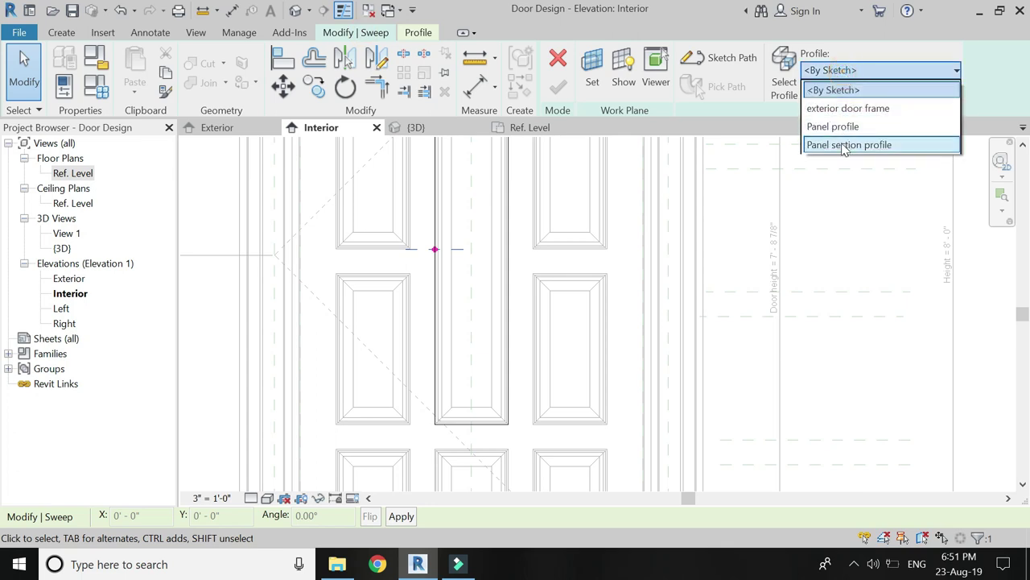
left_click(845, 145)
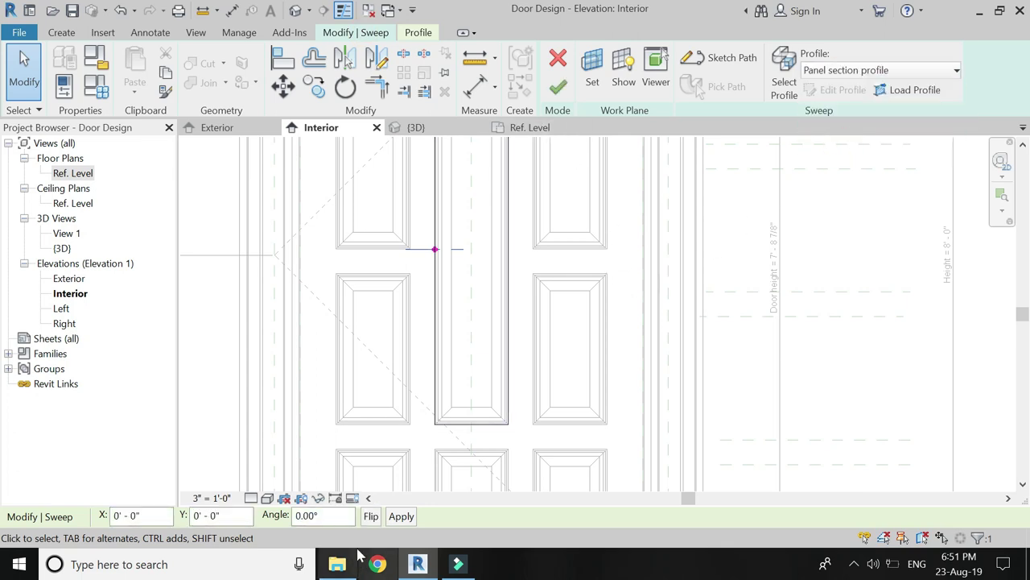
left_click(558, 85)
scroll(495, 393, "down", 1)
key("Escape")
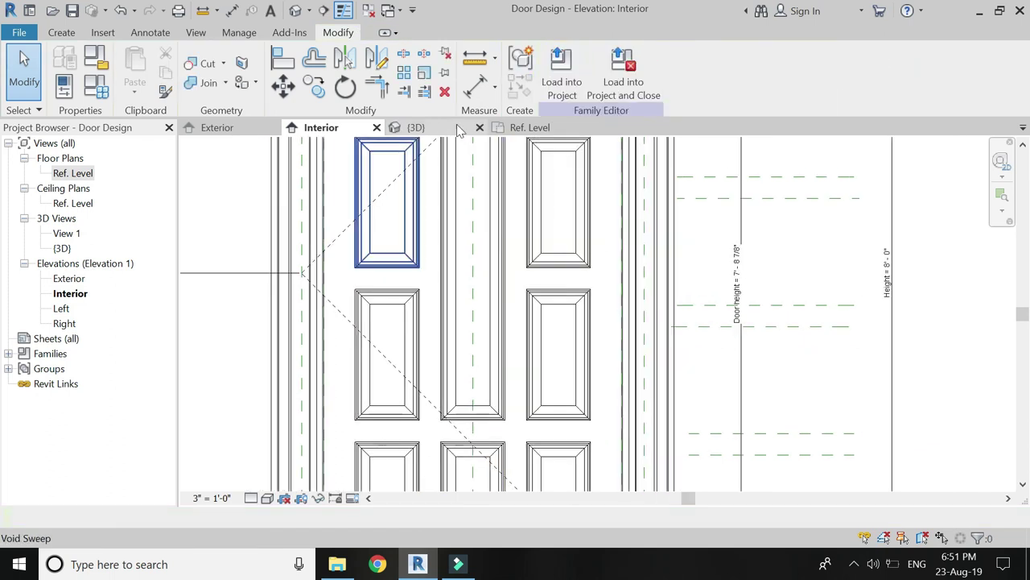
Step: Switch to the Exterior elevation and zoom out to show the full door
left_click(217, 128)
scroll(428, 381, "down", 1)
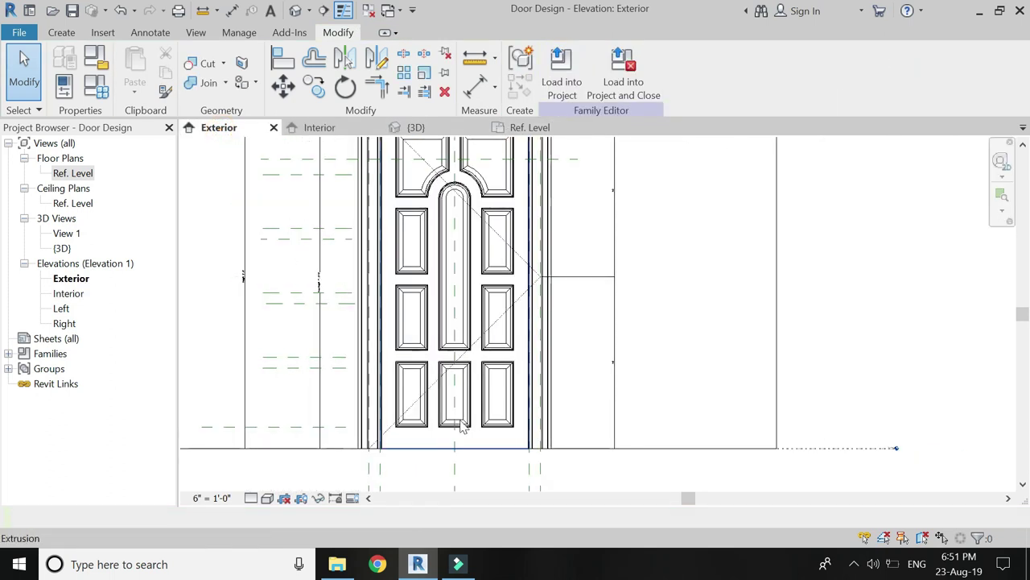
scroll(427, 381, "down", 2)
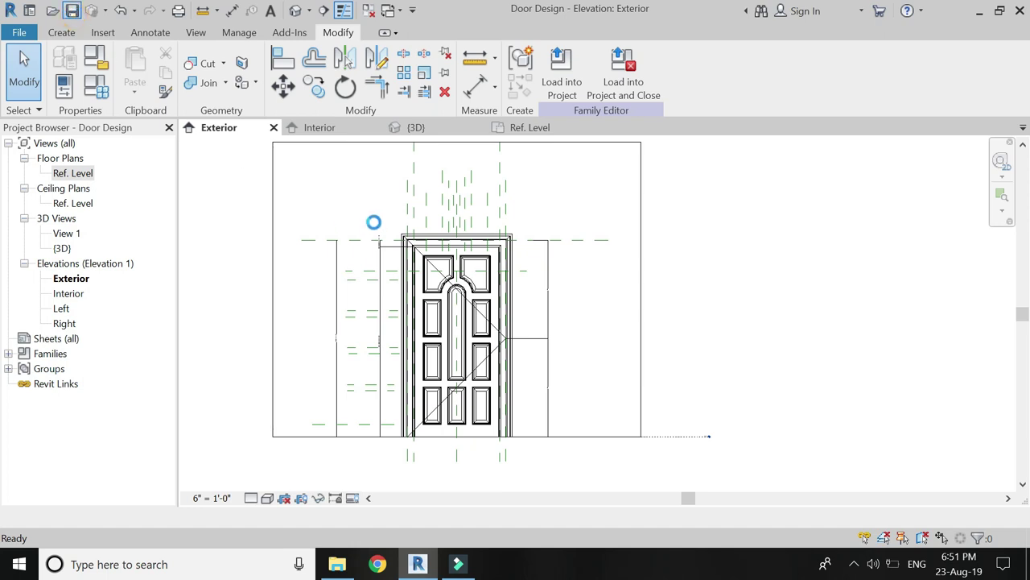
Step: Switch to the {3D} view and orbit around a pivot near the door to face it more frontally
left_click(452, 133)
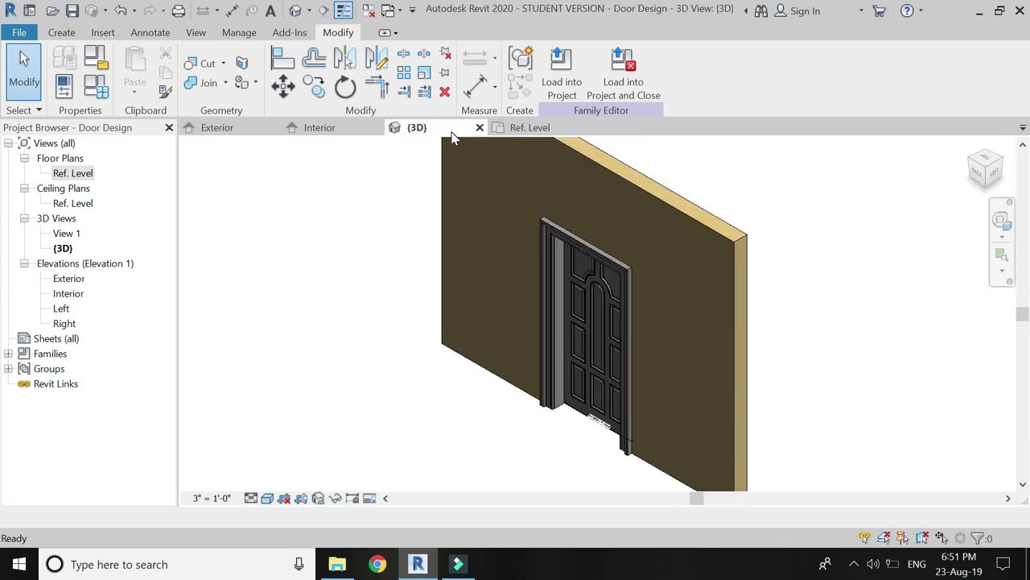
left_click(1002, 220)
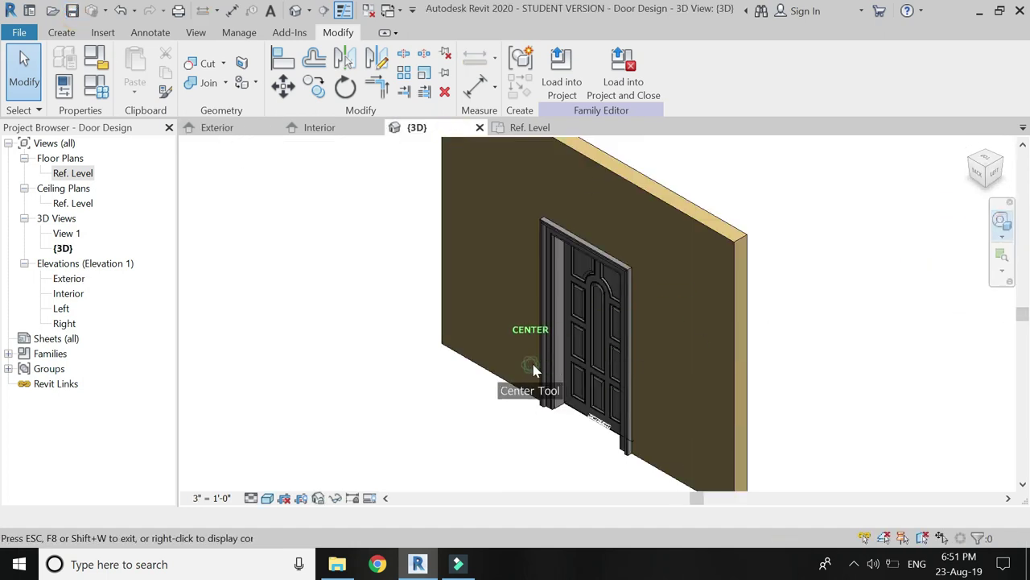
left_click(563, 360)
mouse_move(552, 425)
left_mouse_down()
mouse_move(542, 408)
mouse_move(789, 392)
mouse_move(1017, 414)
mouse_move(229, 390)
mouse_move(489, 384)
mouse_move(194, 395)
mouse_move(734, 413)
mouse_move(545, 391)
mouse_move(650, 419)
mouse_move(586, 274)
left_mouse_up()
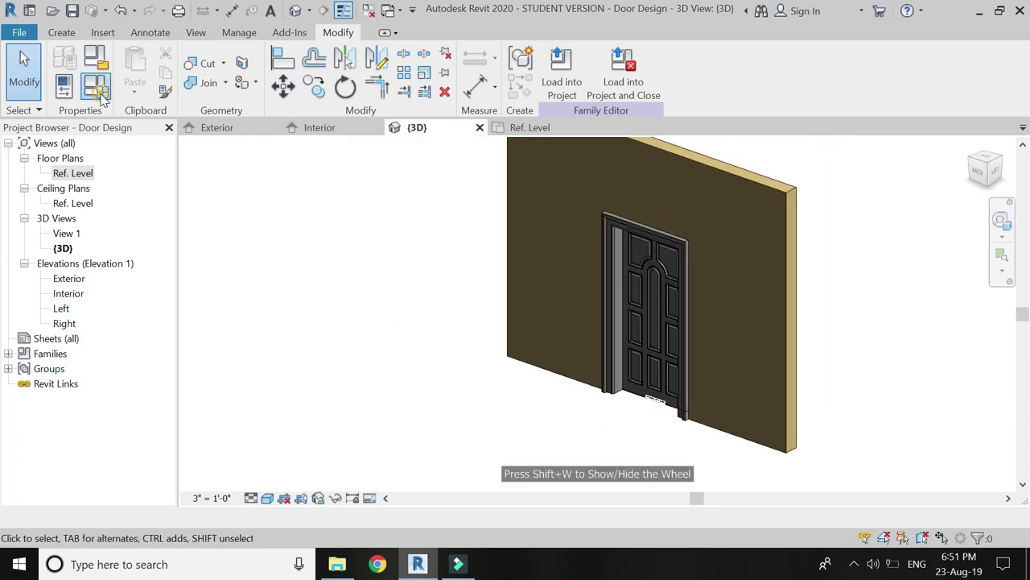
Step: In Family Types, set Height to 7' 0" and wall opening to 3' 9", applying each
left_click(102, 96)
left_click(185, 228)
type("7'")
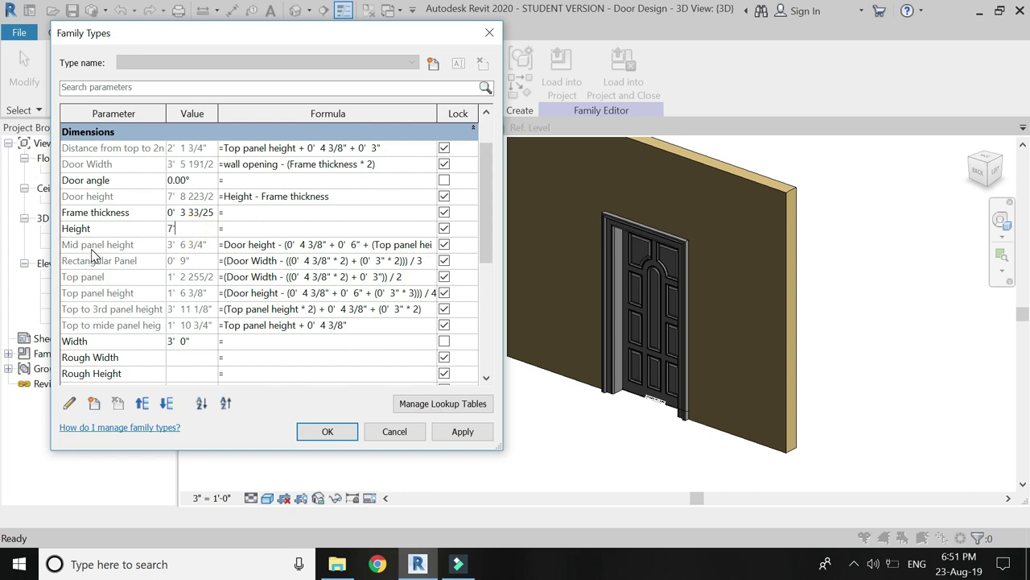
key("Tab")
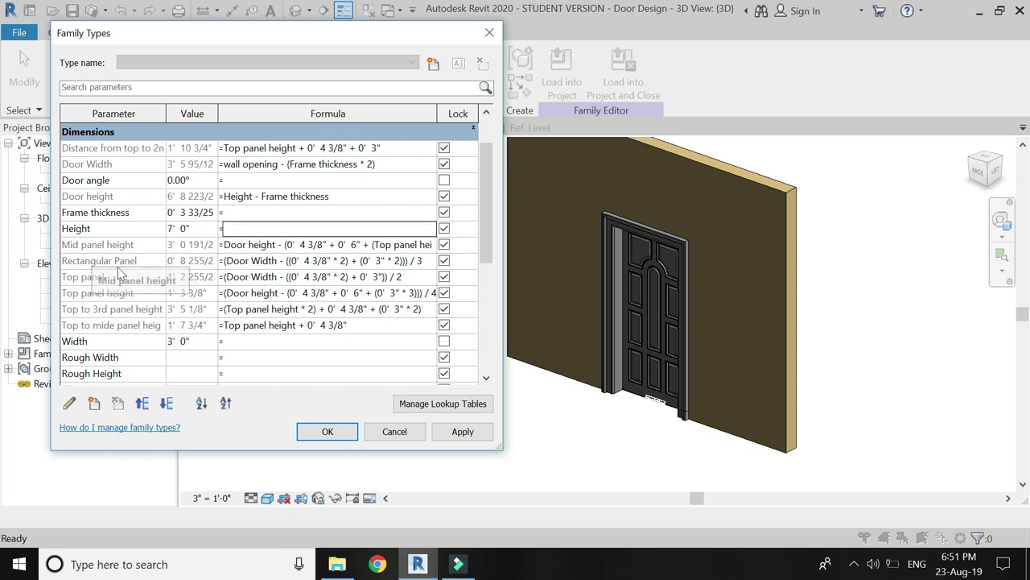
left_click(462, 431)
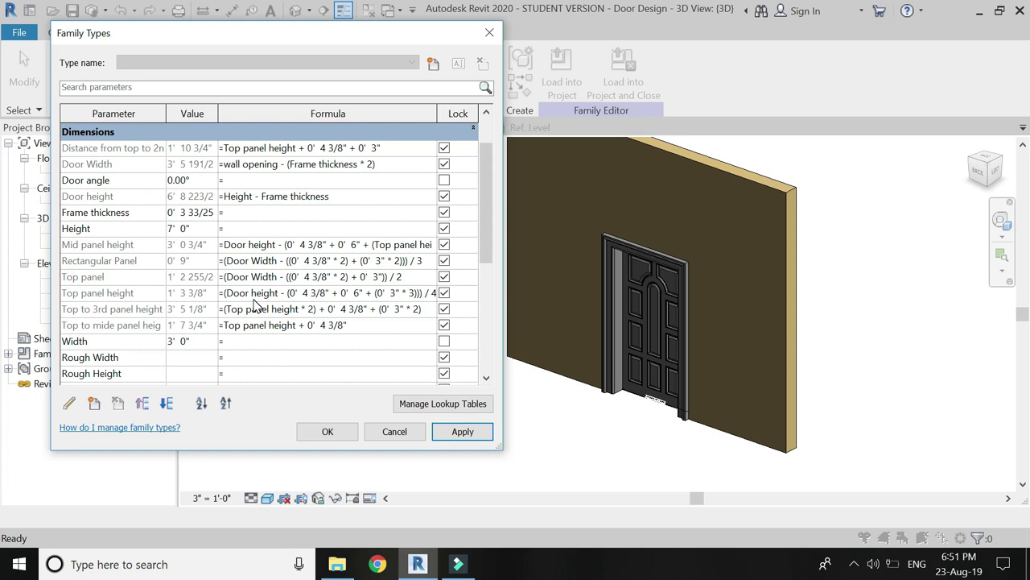
scroll(202, 359, "down", 1)
scroll(202, 359, "down", 2)
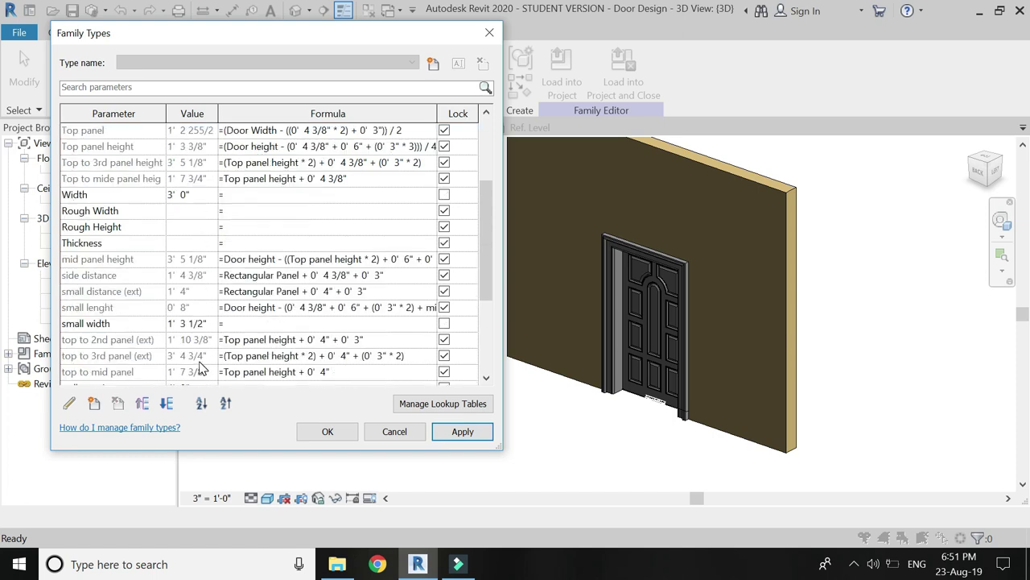
scroll(199, 358, "down", 2)
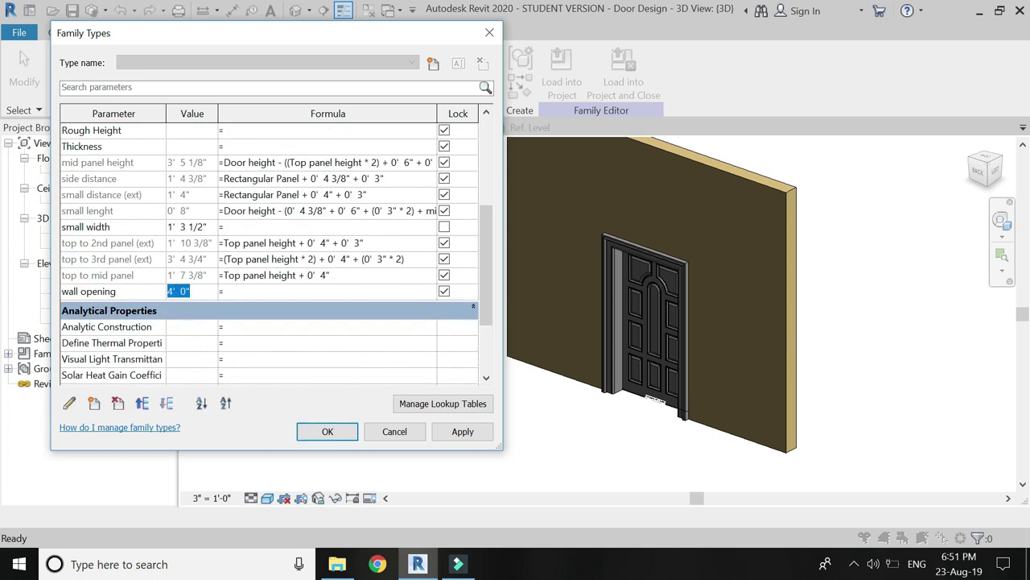
key("Tab")
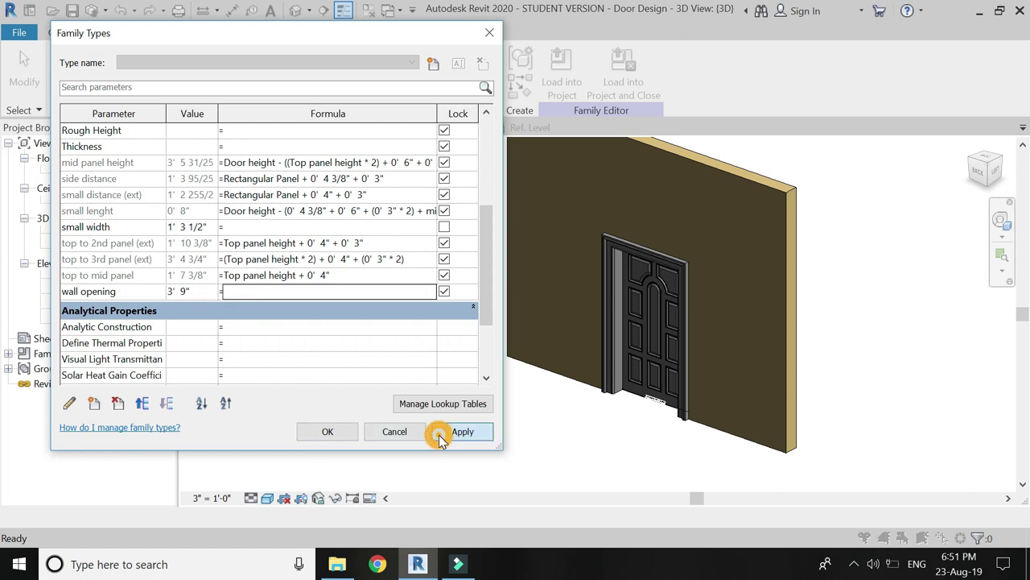
left_click(438, 433)
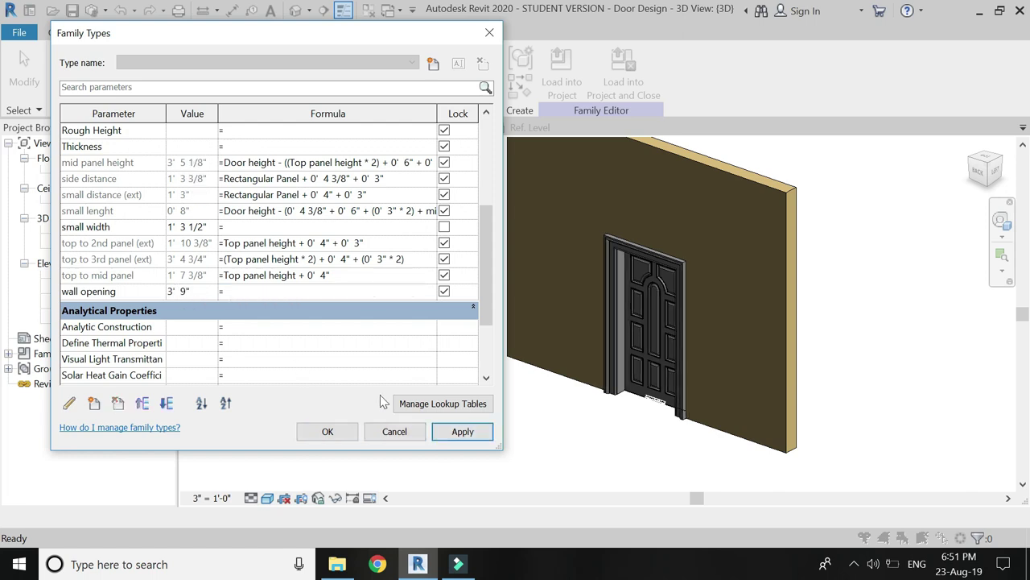
Step: Set Door angle to 45° and apply it so the leaf swings open
scroll(281, 253, "up", 1)
scroll(242, 246, "up", 2)
scroll(231, 242, "up", 1)
scroll(226, 238, "up", 2)
scroll(226, 238, "down", 2)
scroll(213, 217, "up", 1)
left_click(190, 179)
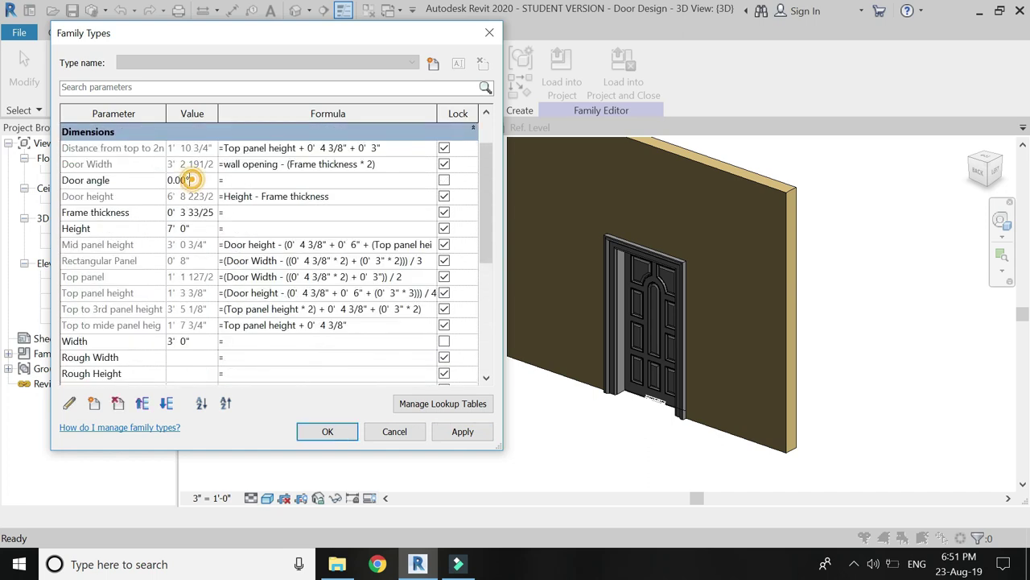
key("Tab")
left_click(451, 435)
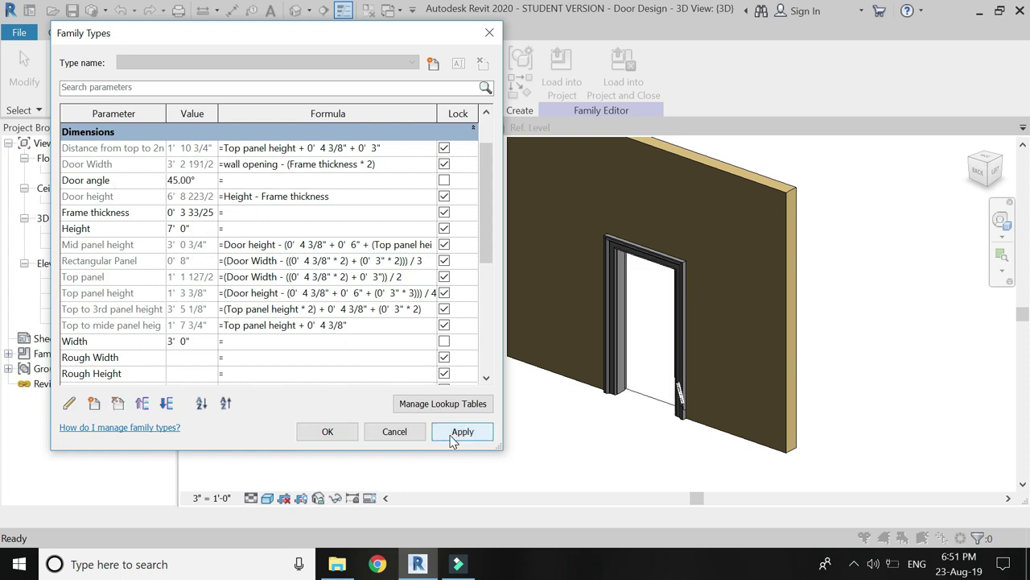
Step: Accept the Family Types changes and switch through the Exterior view to the Ref. Level floor plan
left_click(338, 431)
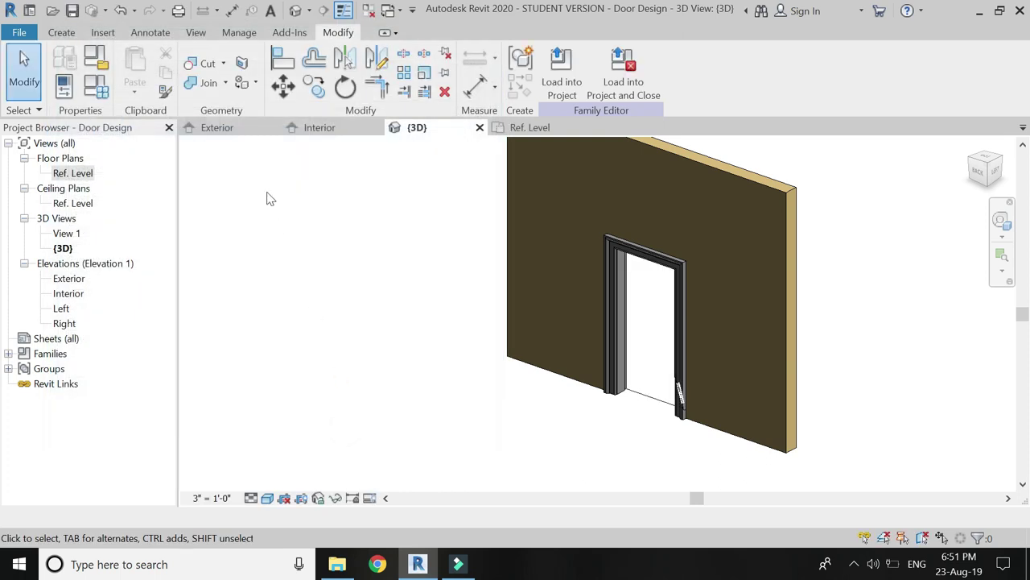
left_click(228, 130)
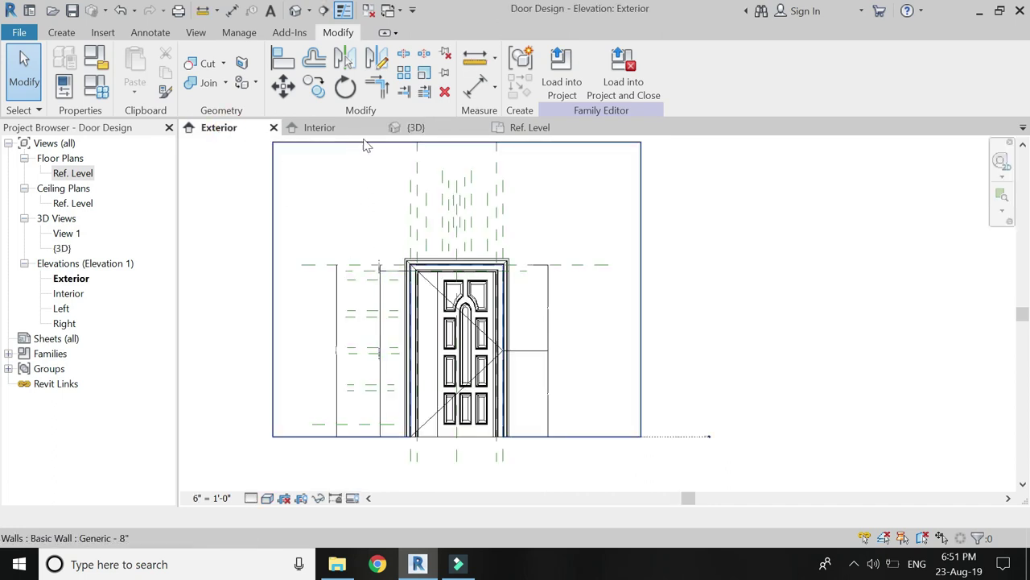
left_click(527, 127)
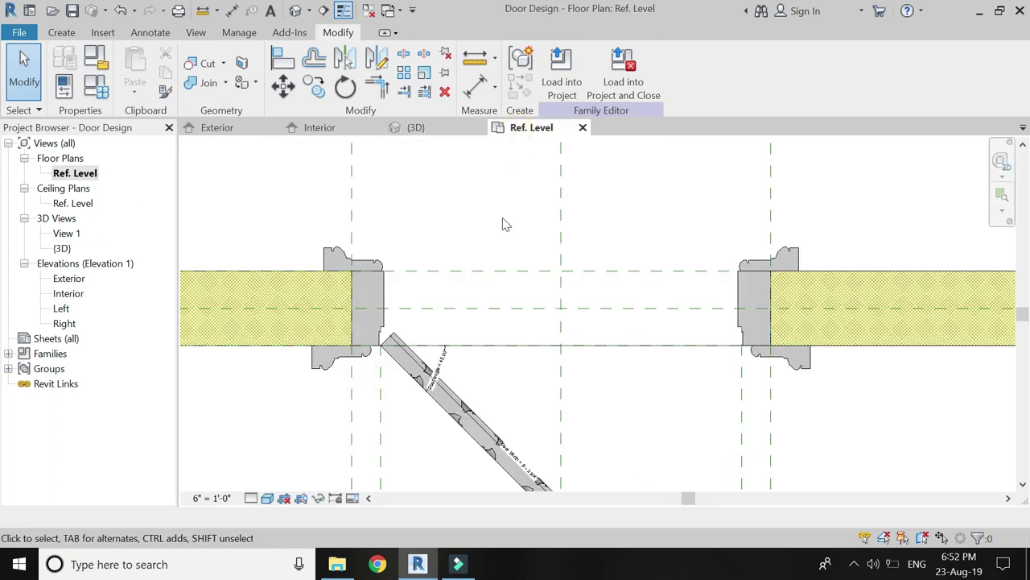
scroll(483, 483, "up", 3)
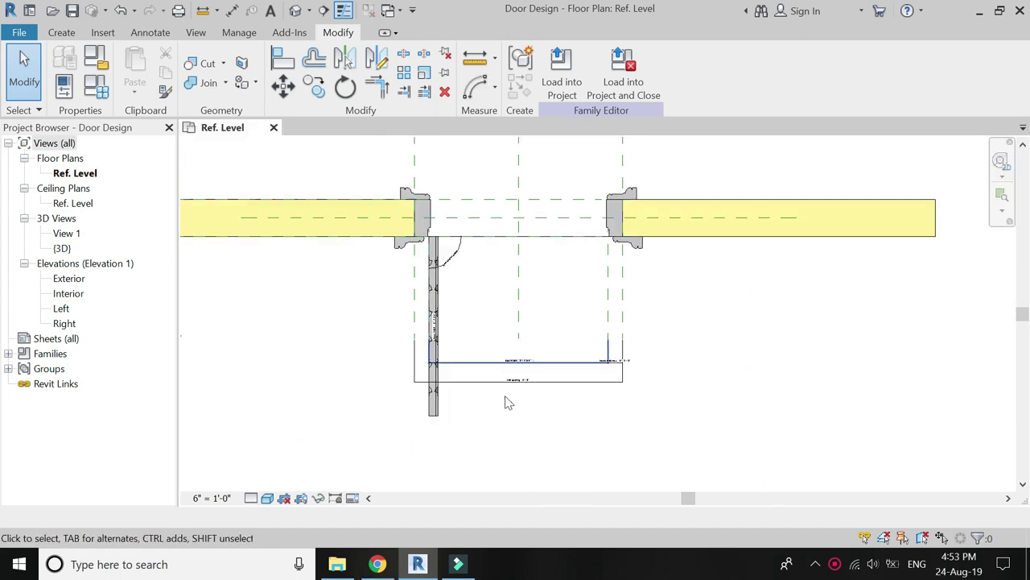
left_click(61, 32)
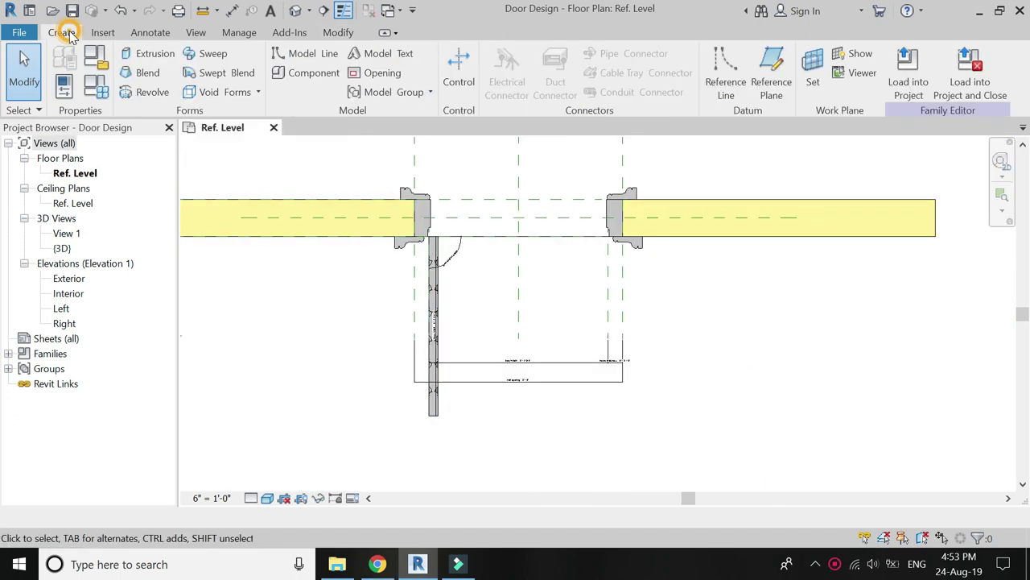
Step: Draw a centre-ends arc model line centred on the hinge, from the leaf tip to the far jamb, locking both ends
left_click(304, 53)
left_click(568, 72)
scroll(432, 237, "up", 2)
scroll(442, 233, "up", 3)
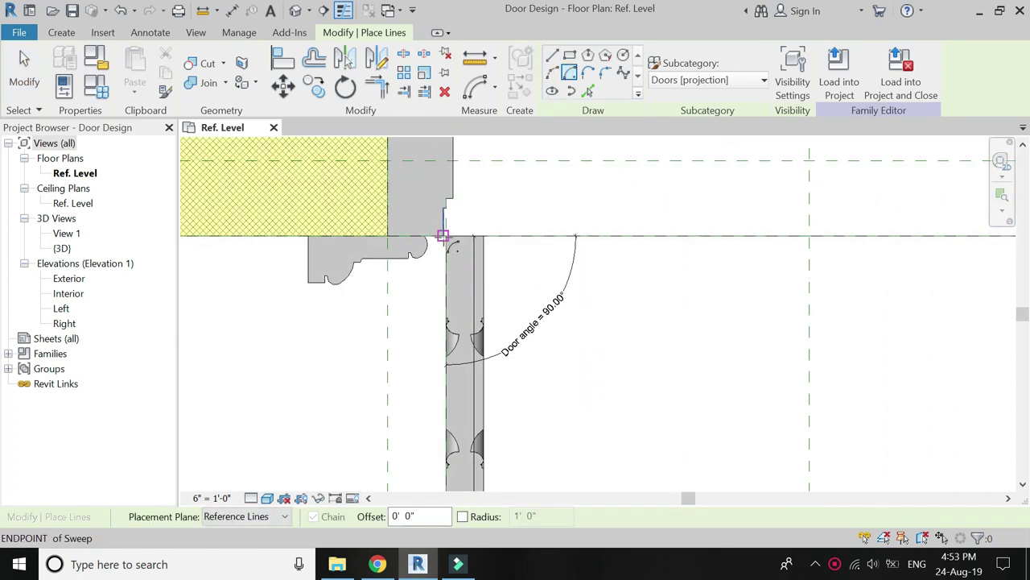
scroll(443, 232, "down", 4)
left_click(441, 193)
left_click(444, 442)
scroll(676, 191, "up", 1)
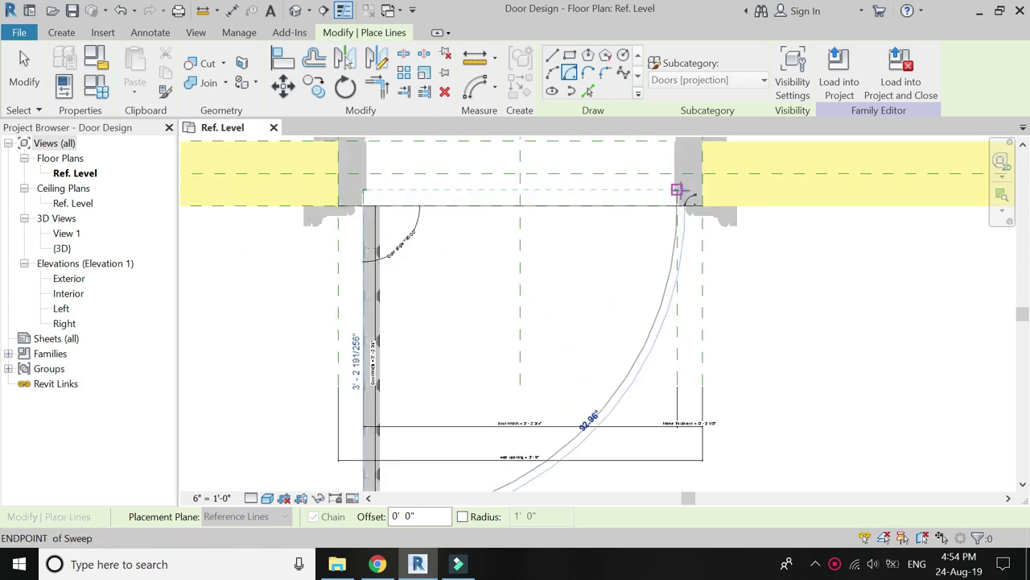
left_click(677, 191)
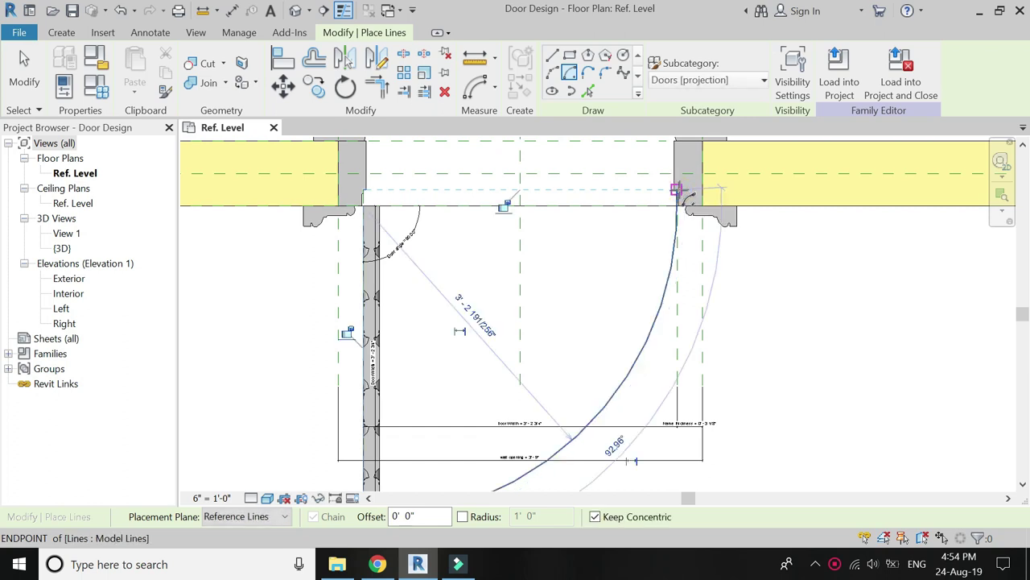
scroll(576, 222, "down", 1)
left_click(547, 209)
left_click(438, 296)
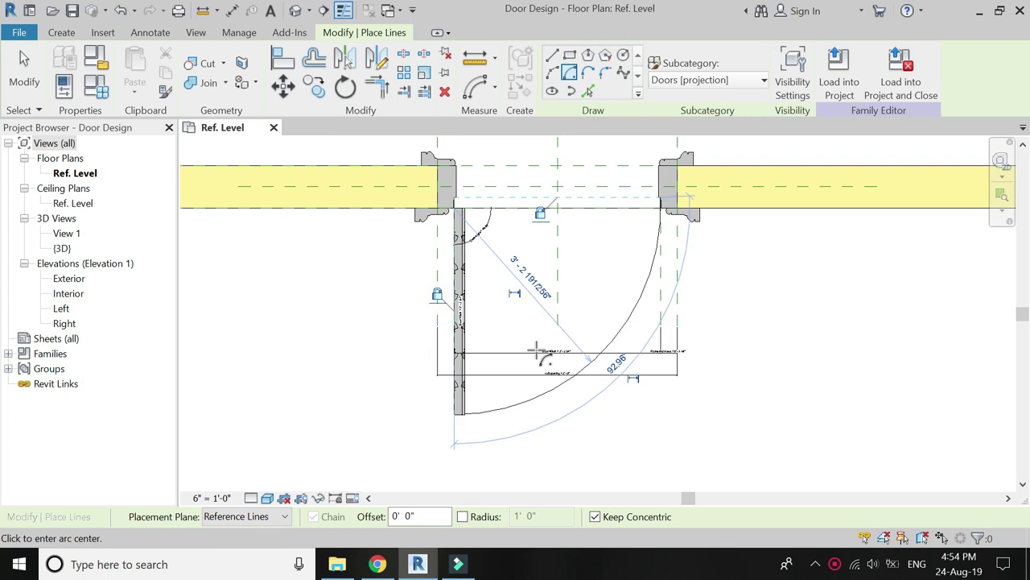
key("Escape")
key("Escape")
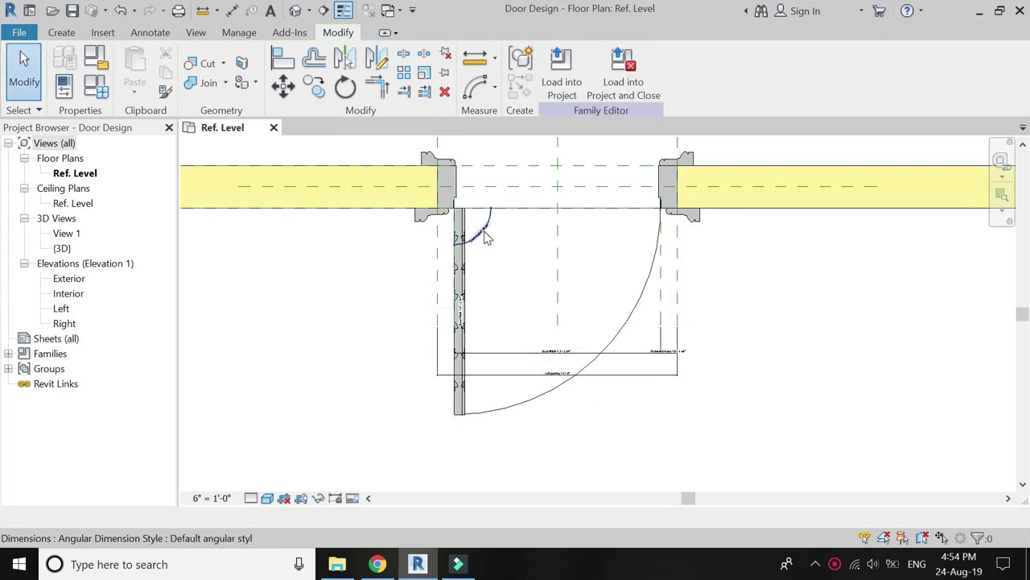
Step: Flex the Door angle dimension through 45°, 0° and 30°, then set it to 90°
left_click(485, 234)
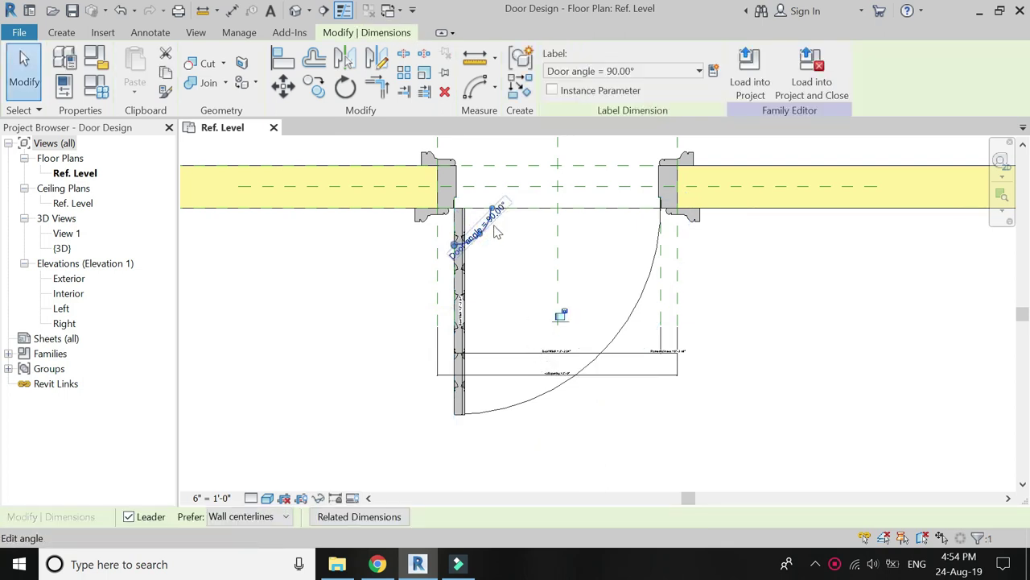
left_click(494, 225)
type("45")
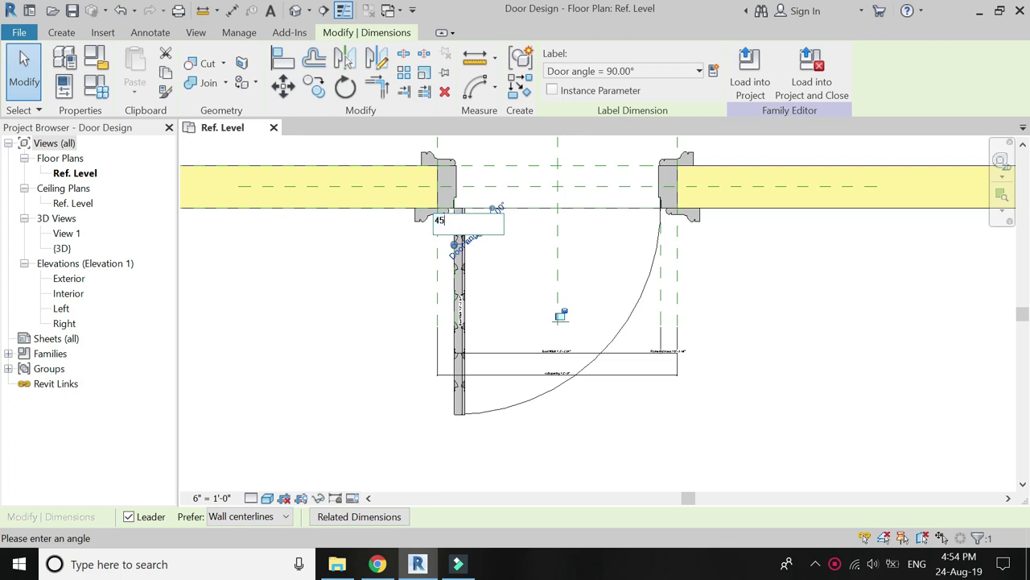
key("Return")
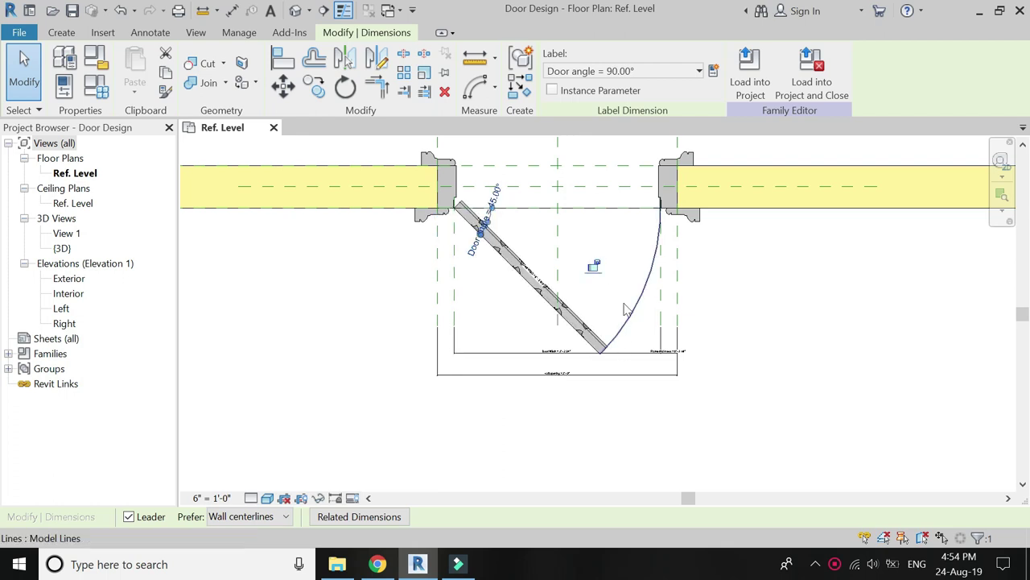
left_click(497, 194)
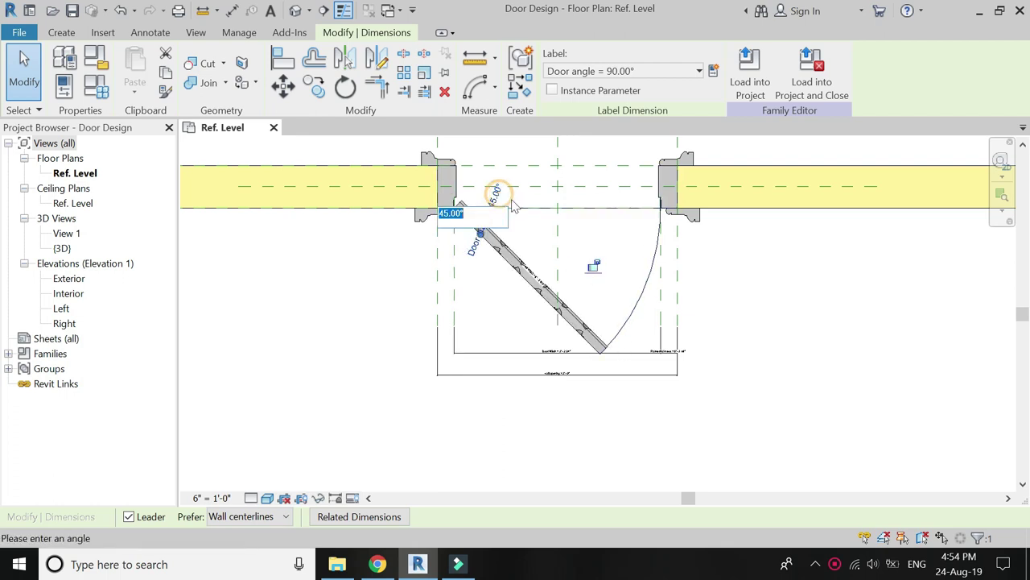
type("0")
key("Return")
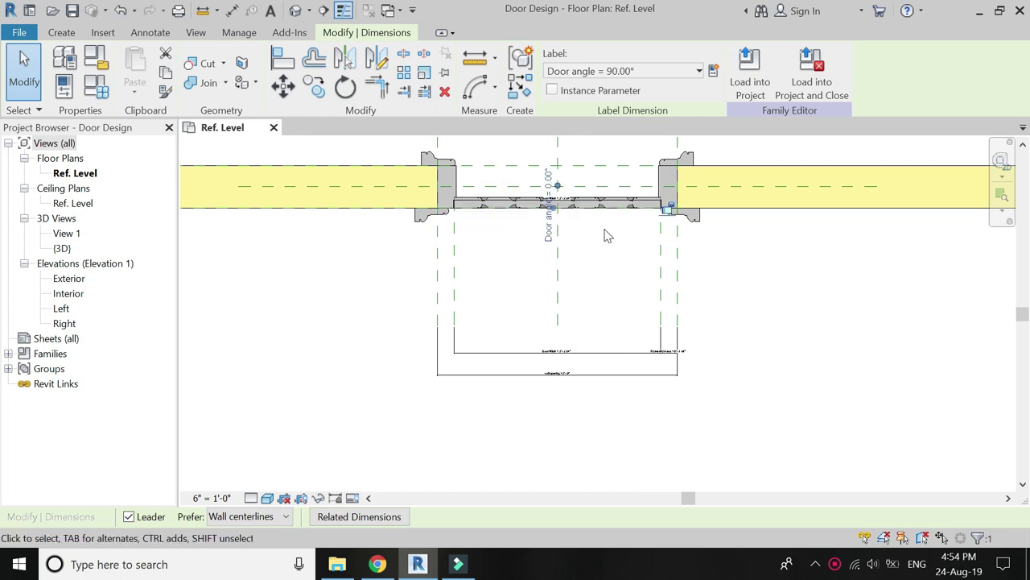
left_click(545, 183)
type("30")
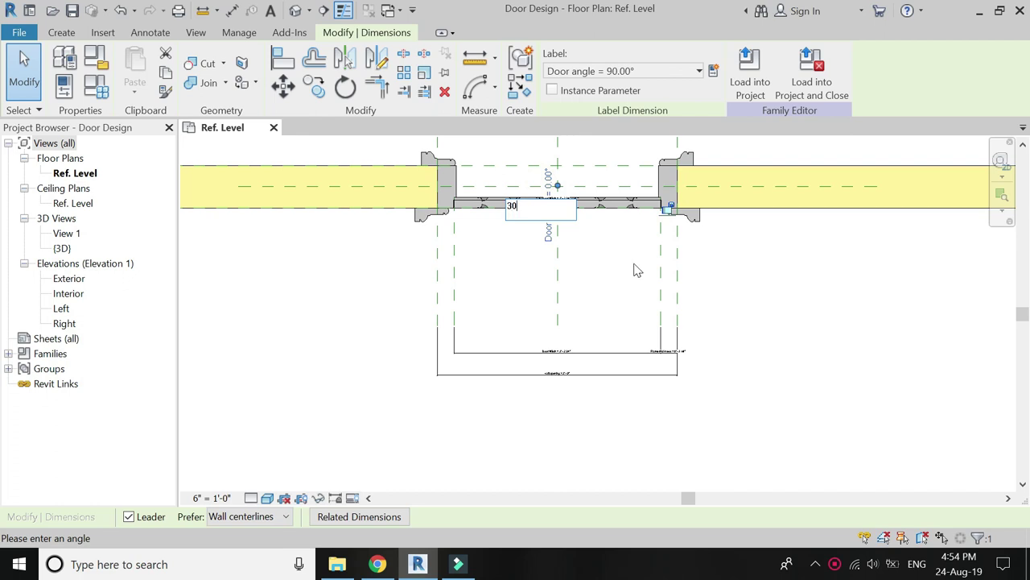
key("Return")
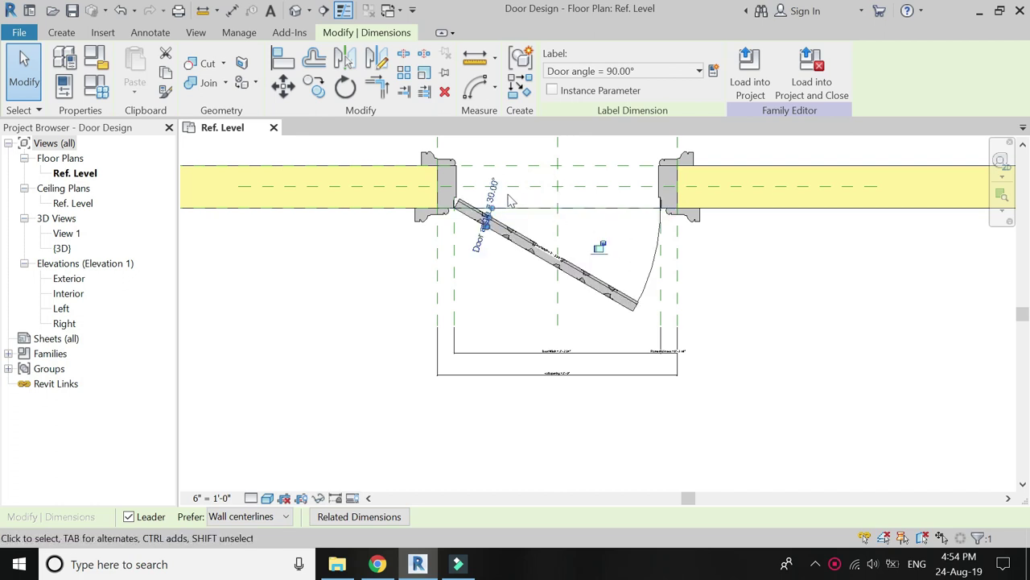
left_click(491, 184)
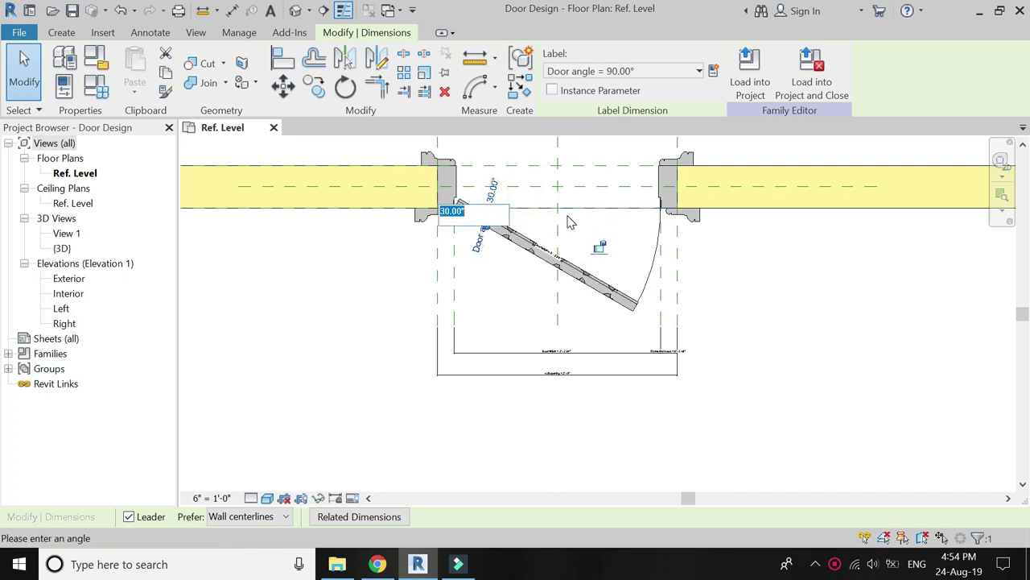
key("Return")
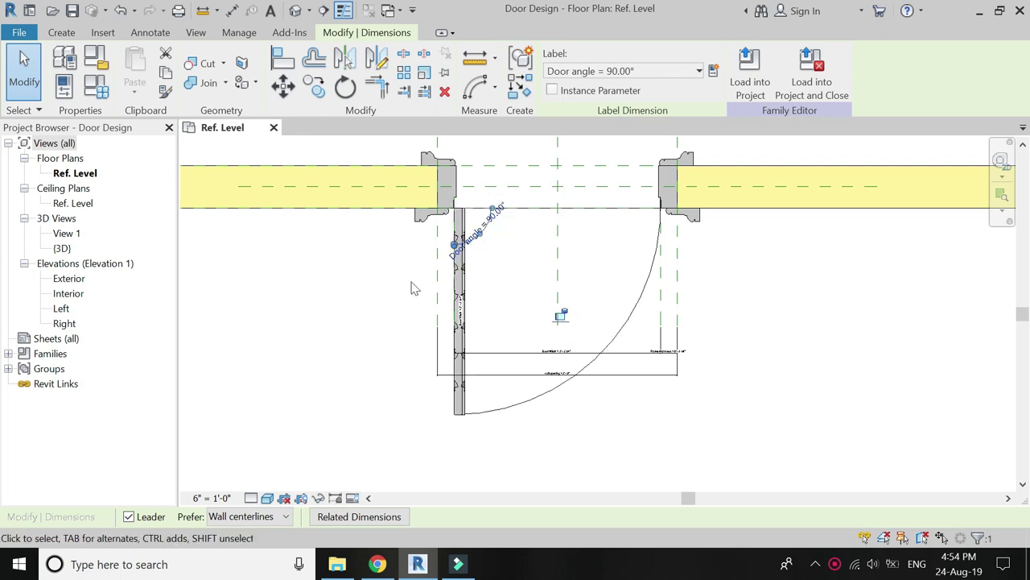
left_click(97, 95)
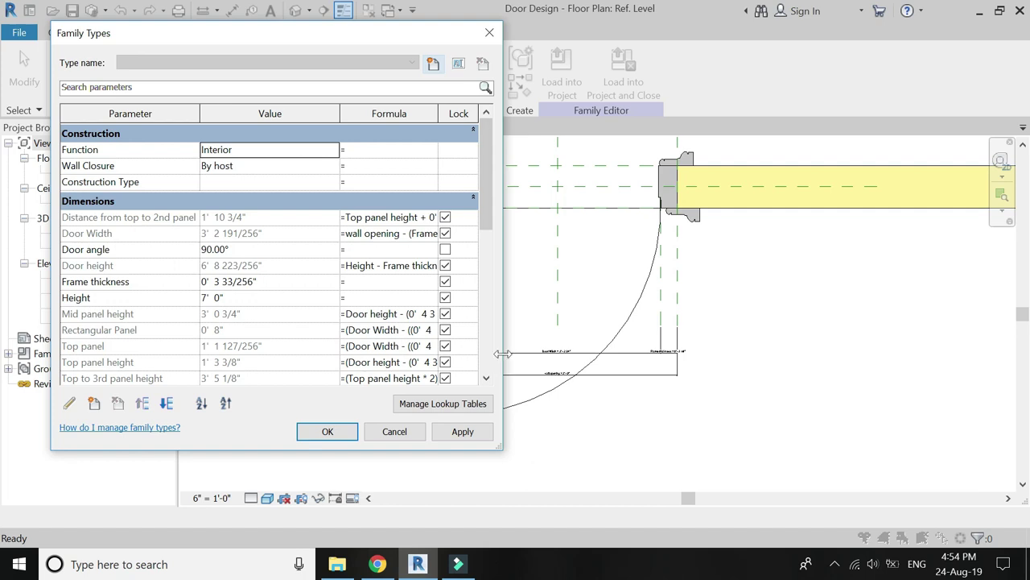
Step: Set the wall opening to 4' 0" and apply it to the door
left_click_drag(497, 354, 469, 354)
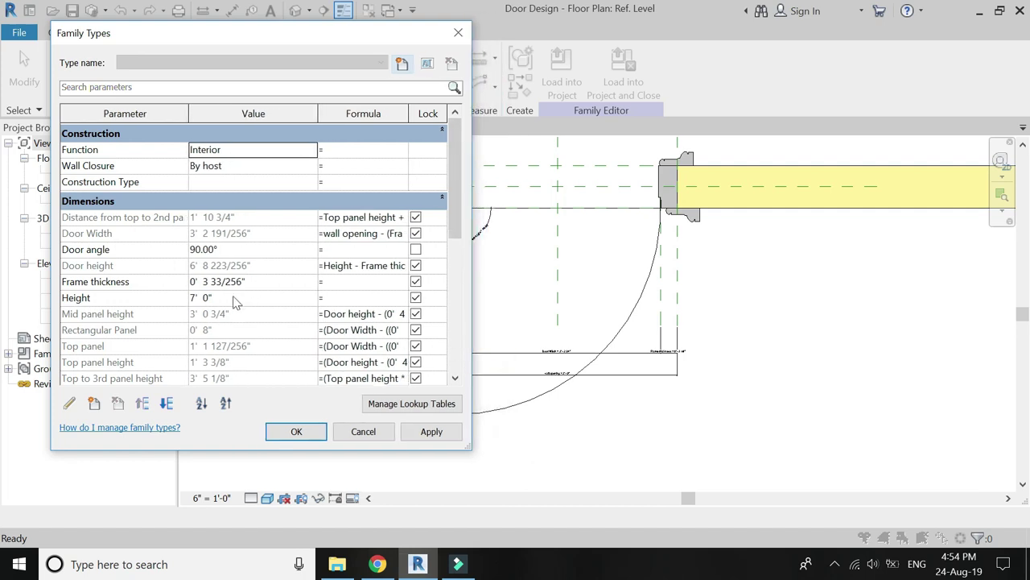
scroll(234, 300, "down", 1)
scroll(234, 301, "down", 1)
scroll(234, 301, "down", 2)
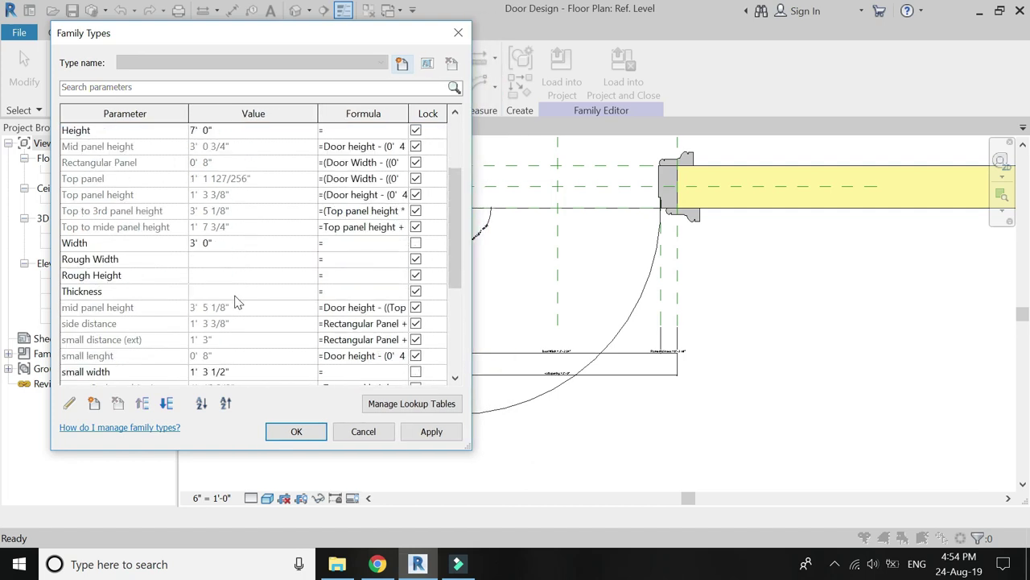
scroll(235, 302, "down", 3)
left_click(235, 293)
type("4'")
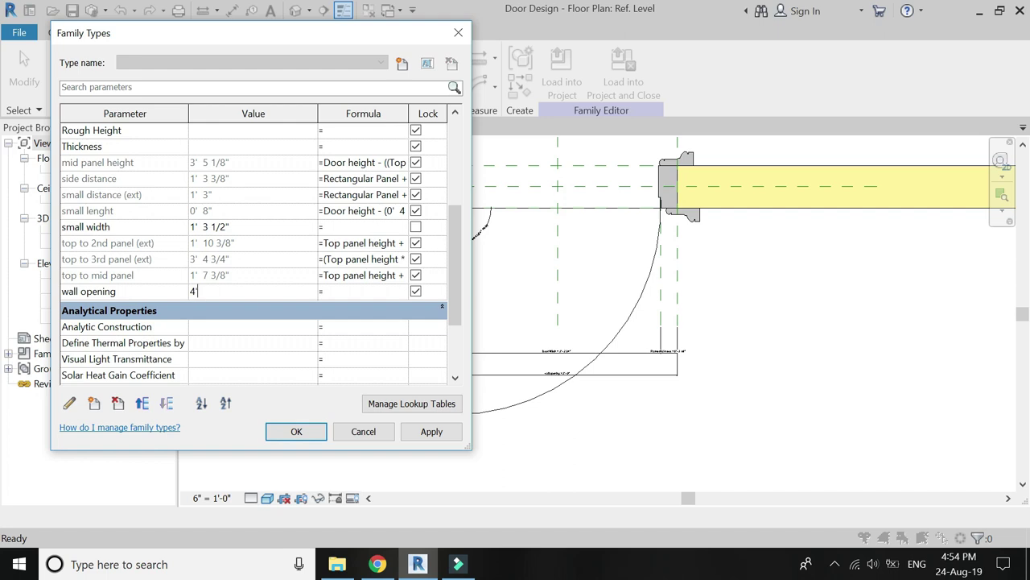
key("Tab")
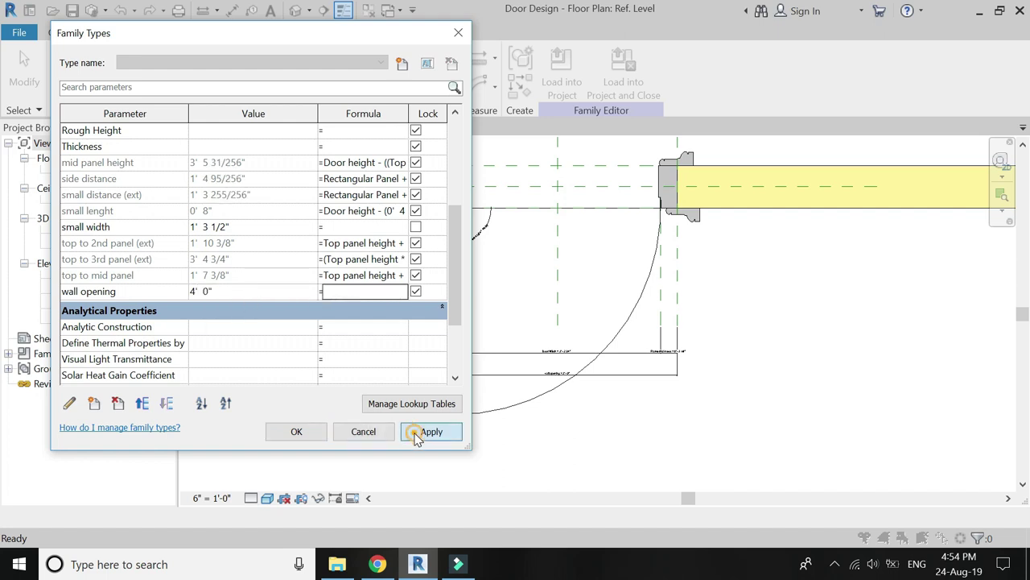
left_click(431, 431)
Step: Return the wall opening to 3' 9", apply it, and close Family Types with OK
left_click_drag(275, 36, 257, 17)
left_click(208, 270)
type("3'9")
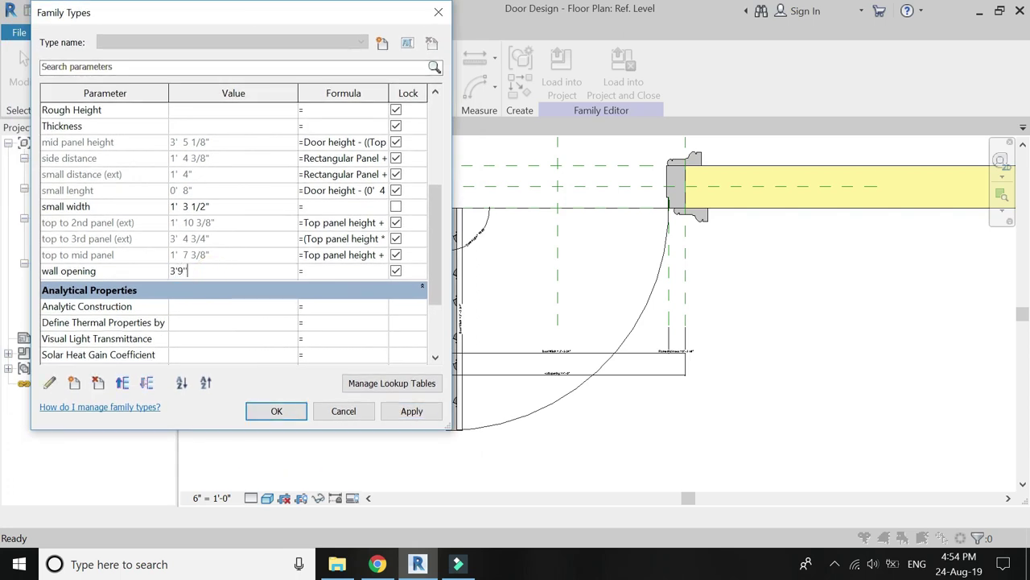
key("Tab")
left_click(409, 412)
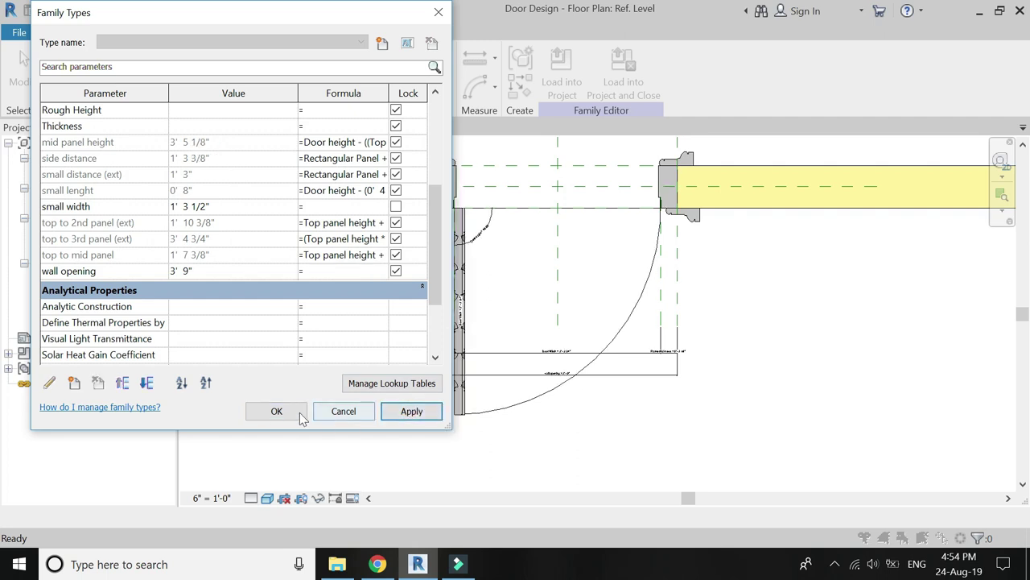
left_click(297, 414)
scroll(328, 401, "down", 1)
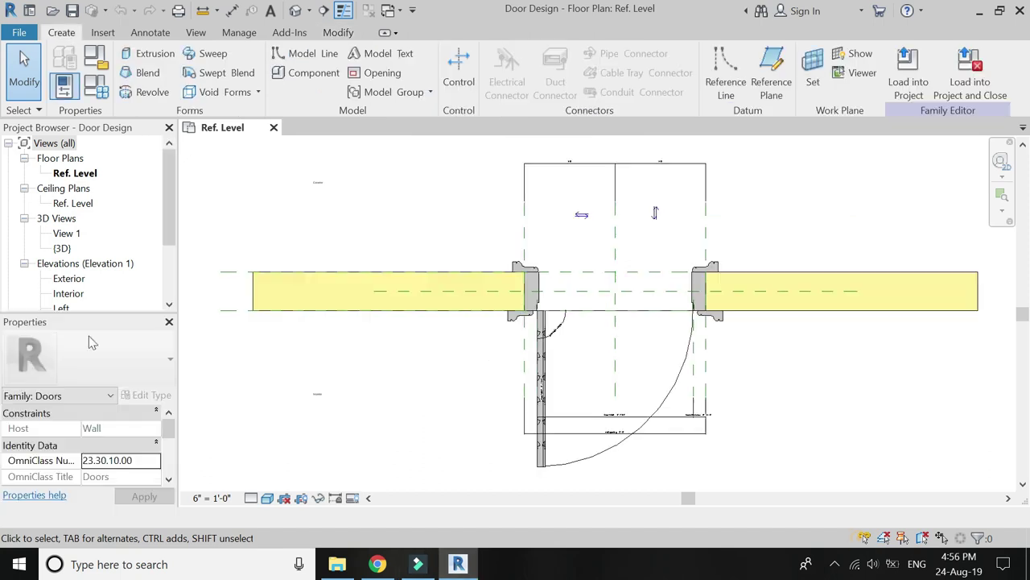
Step: Open the default 3D view, orbit to a more frontal angle, and select the door leaf extrusion
left_click(297, 13)
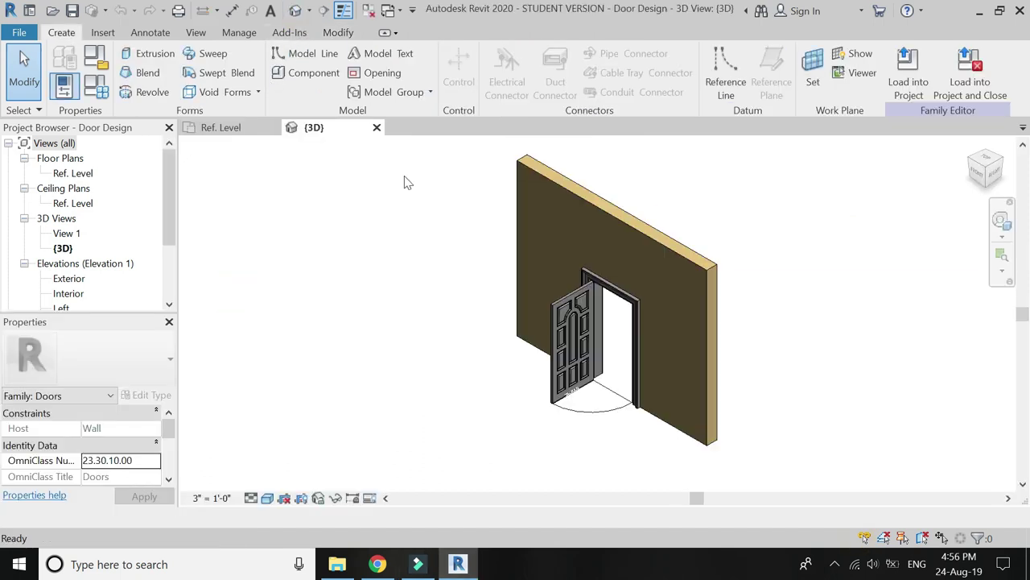
scroll(577, 402, "up", 3)
scroll(483, 366, "up", 2)
scroll(475, 406, "down", 2)
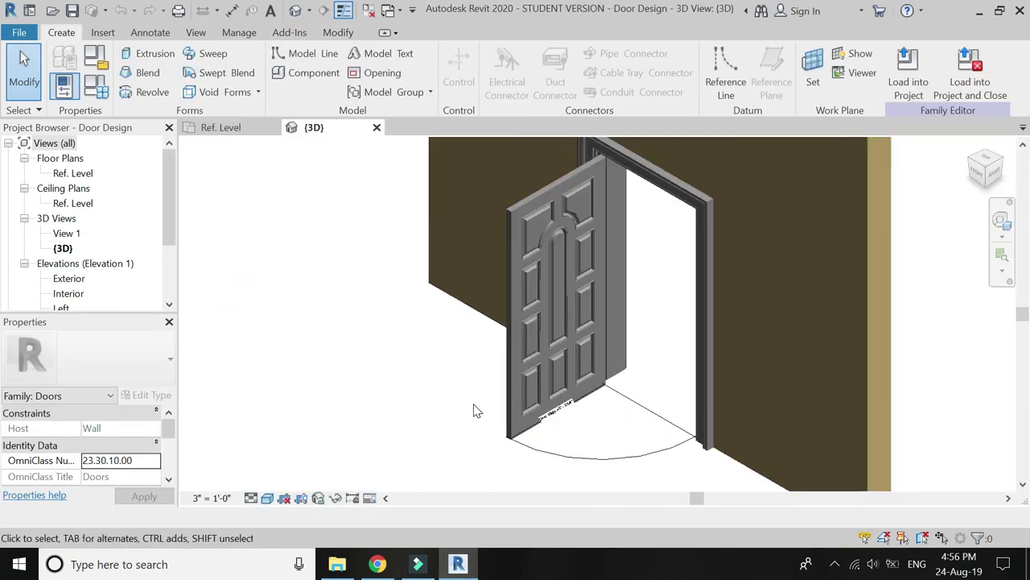
middle_click_drag(583, 316, 572, 274, "shift")
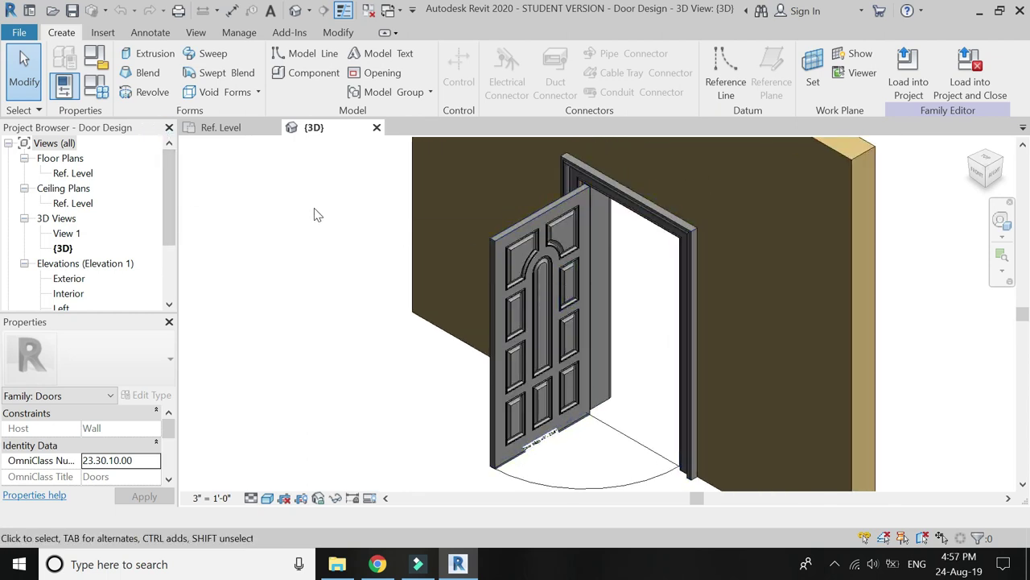
left_click(497, 251)
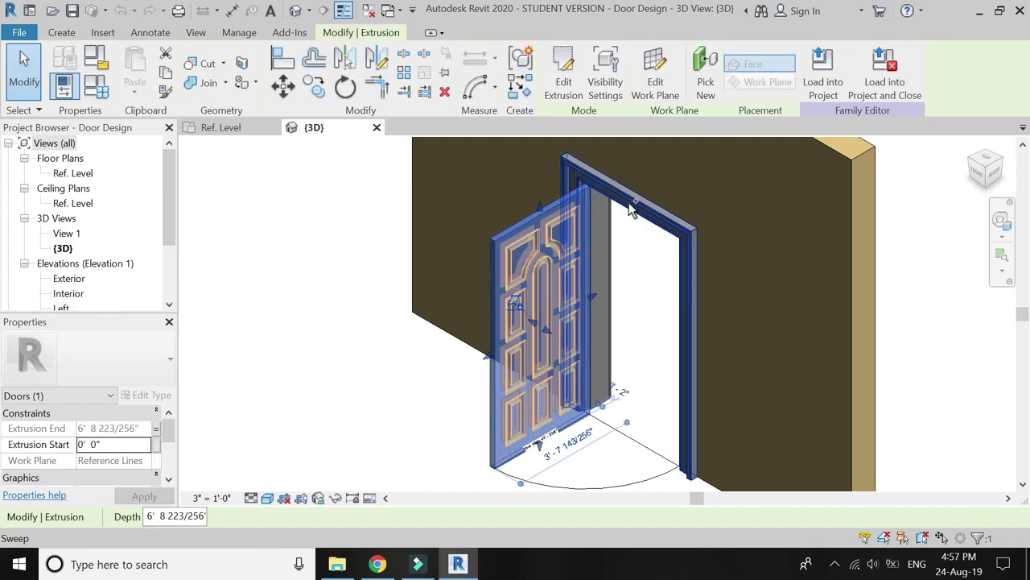
Step: In the Ref. Level plan, add the jambs, top trims and bottom sweeps to the door leaf selection
left_click(234, 128)
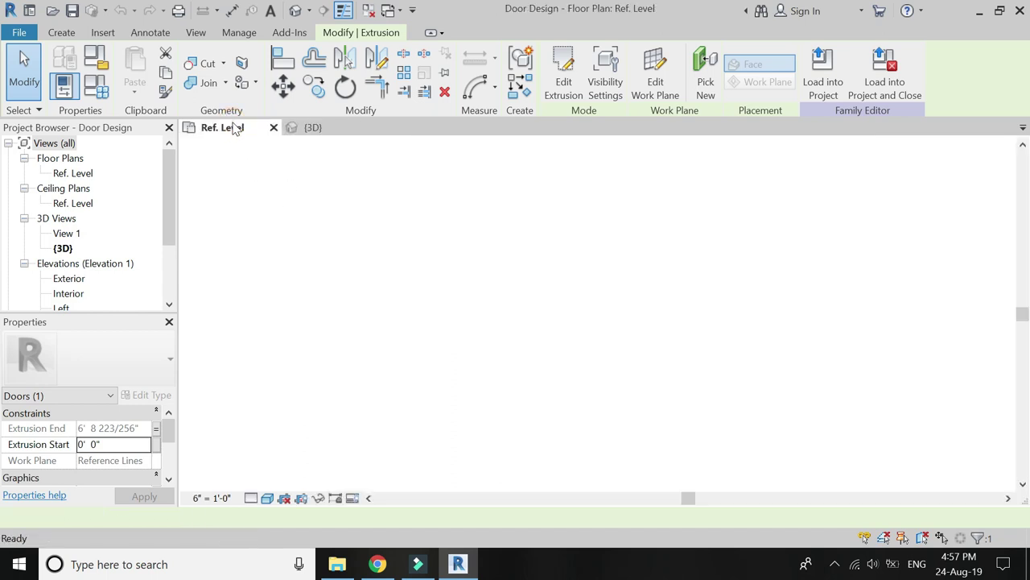
scroll(667, 301, "up", 2)
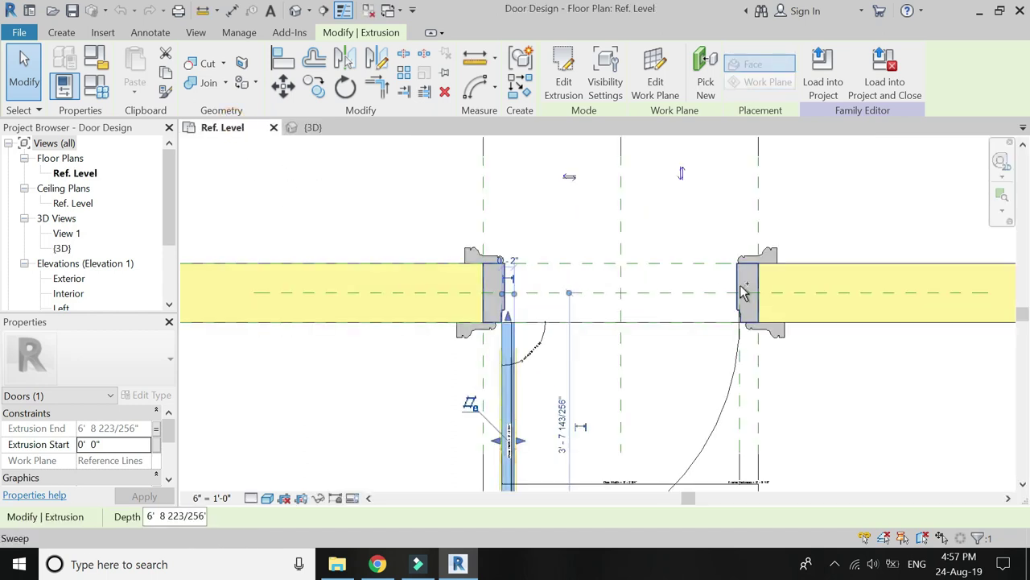
left_click(742, 289, "ctrl")
left_click(774, 251, "ctrl")
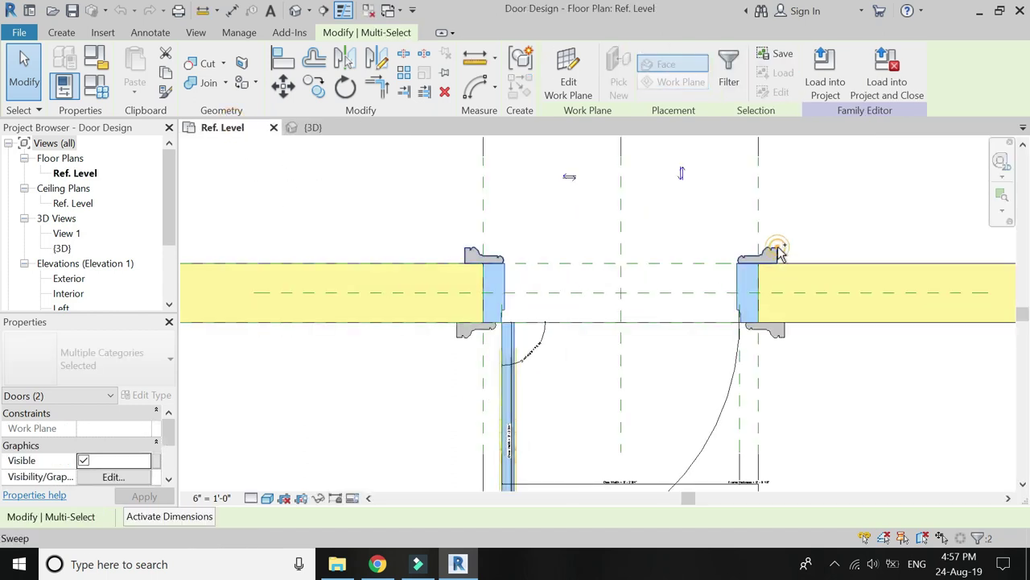
left_click(785, 338, "ctrl")
scroll(141, 451, "down", 1)
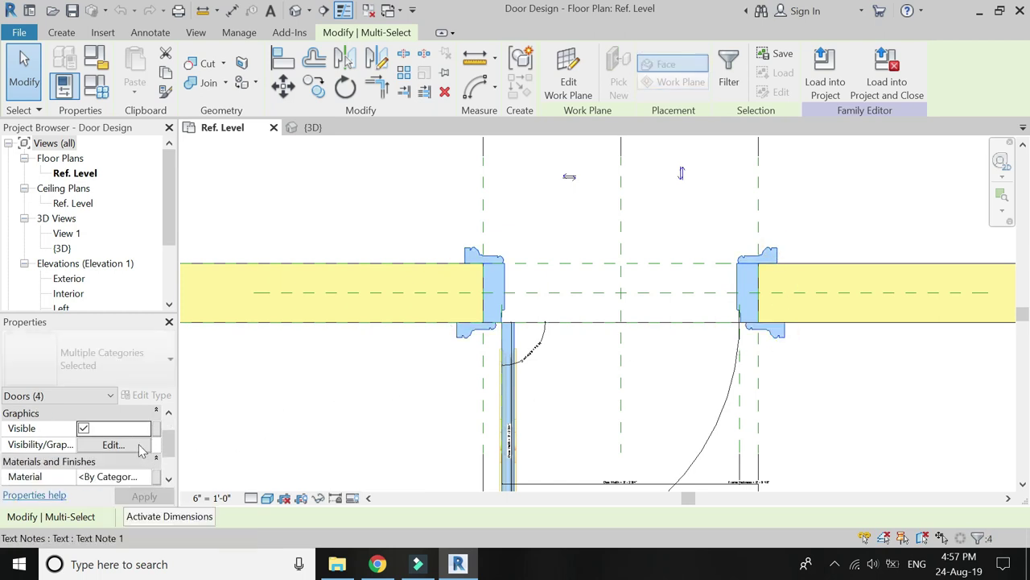
scroll(141, 450, "down", 1)
Step: Assign the Walnut material to the selected door parts and clear the selection
left_click(143, 446)
type("walnut")
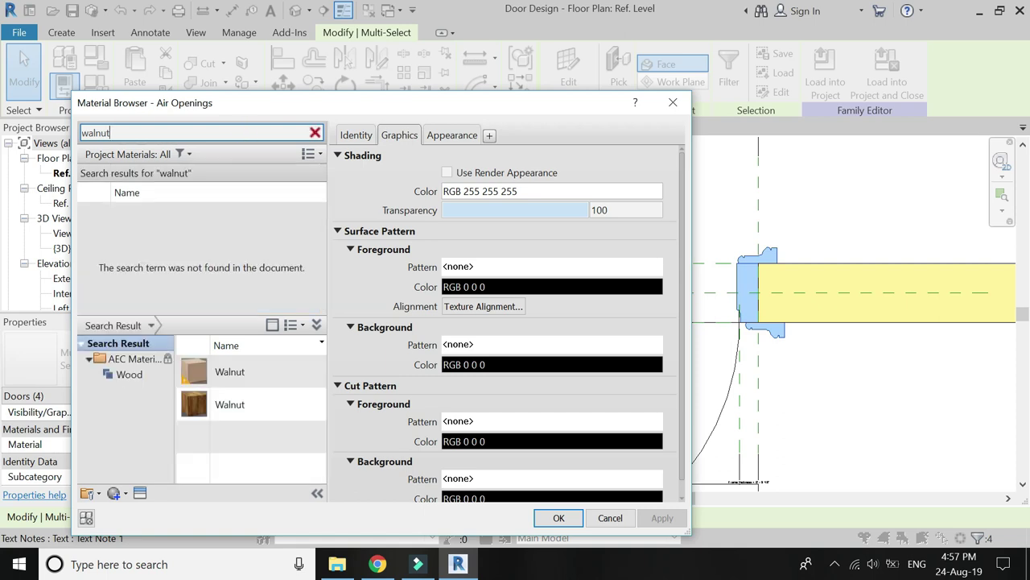
left_click(300, 405)
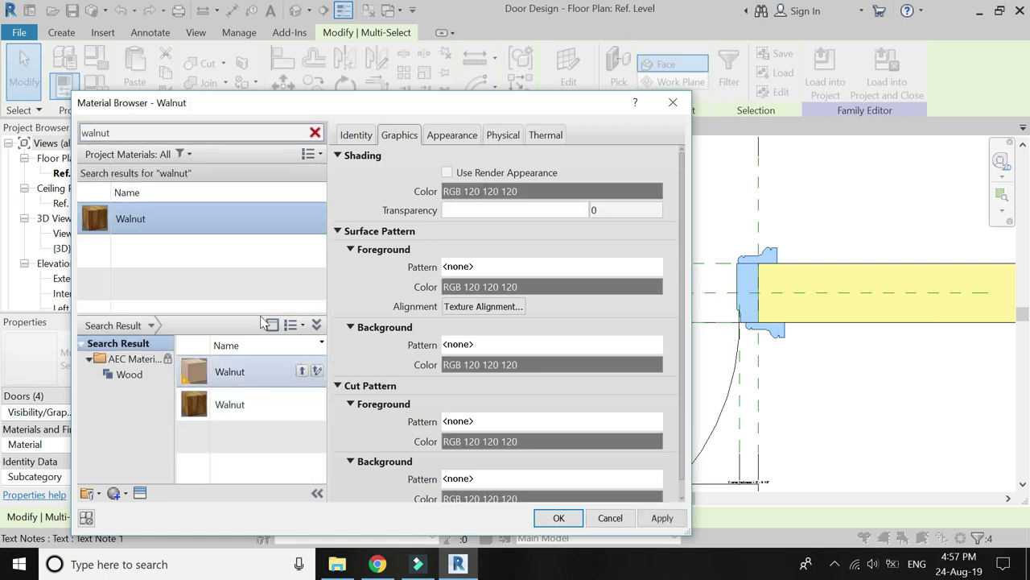
left_click(556, 517)
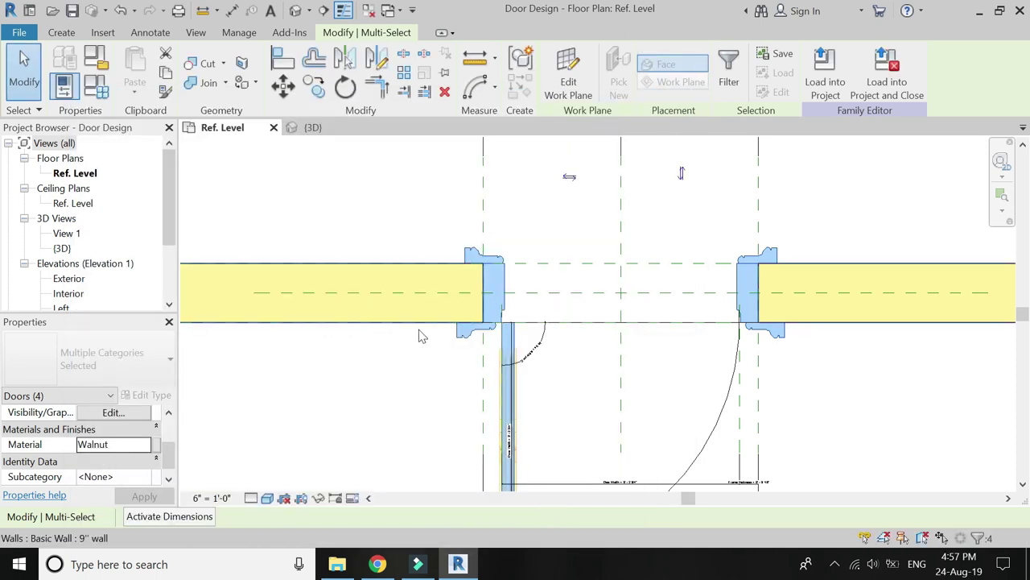
left_click(373, 364)
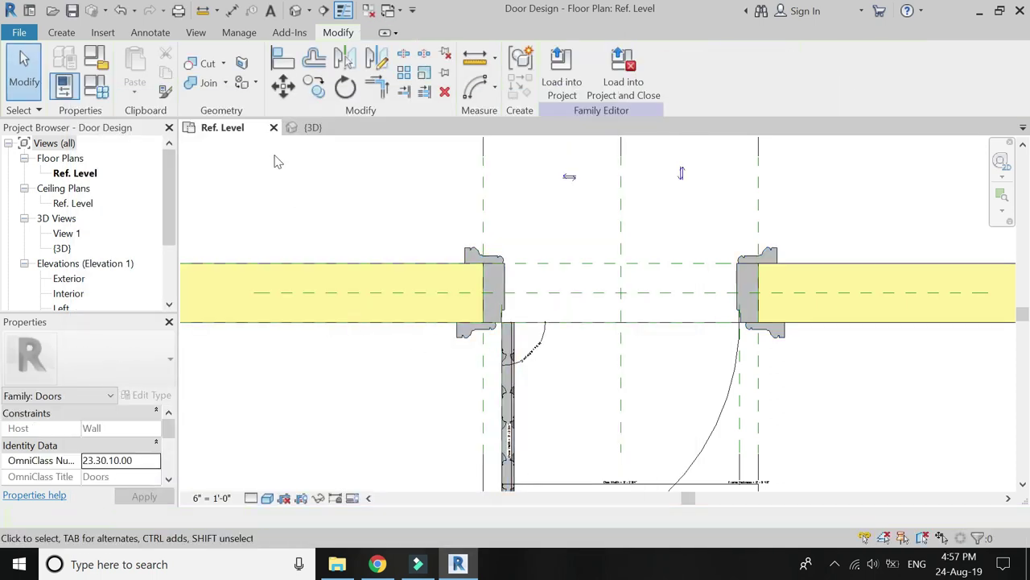
Step: Show the door in the 3D view with Realistic style and zoom to inspect the walnut grain
left_click(295, 11)
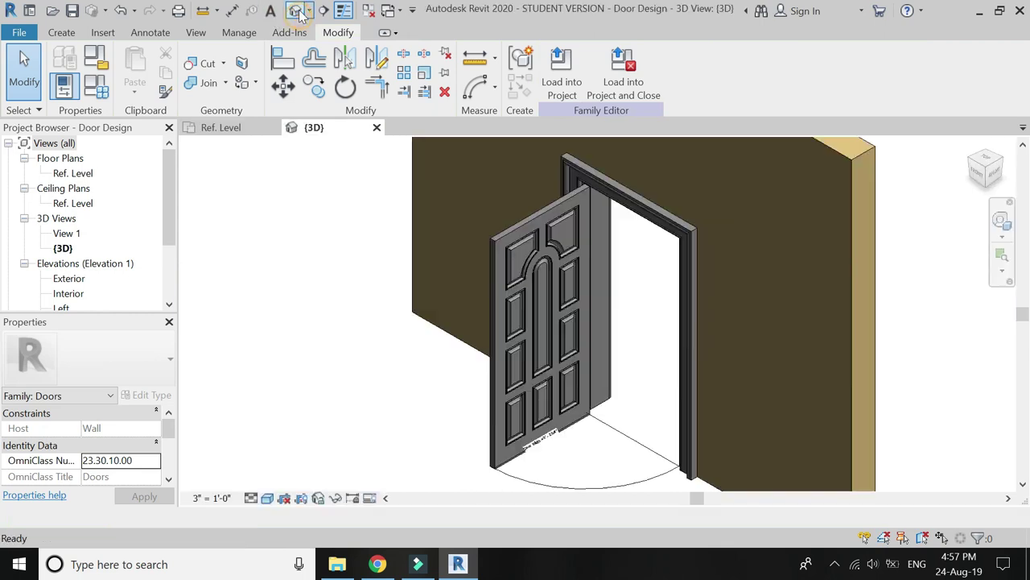
left_click(267, 499)
left_click(286, 462)
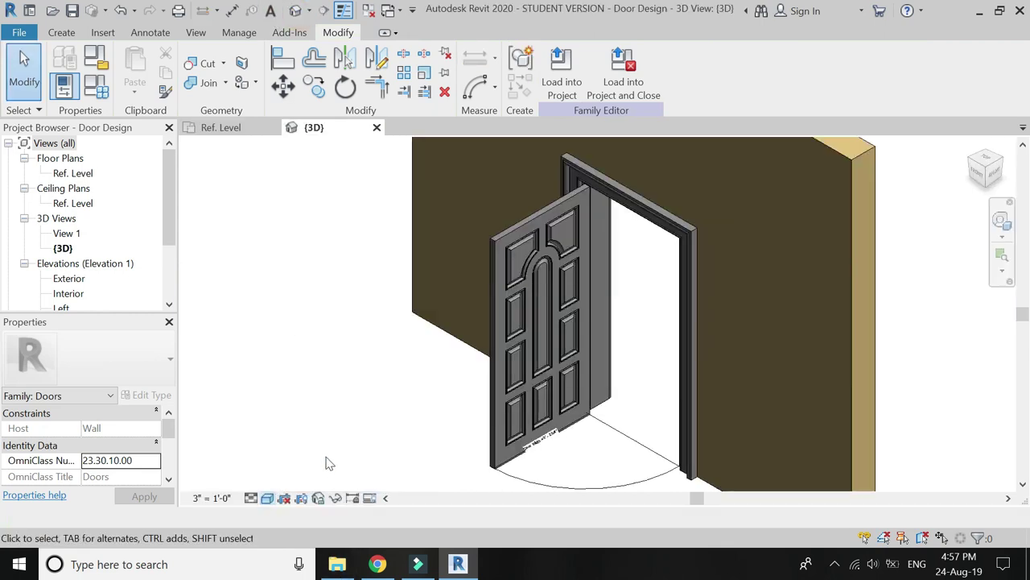
scroll(581, 368, "up", 3)
scroll(570, 368, "up", 2)
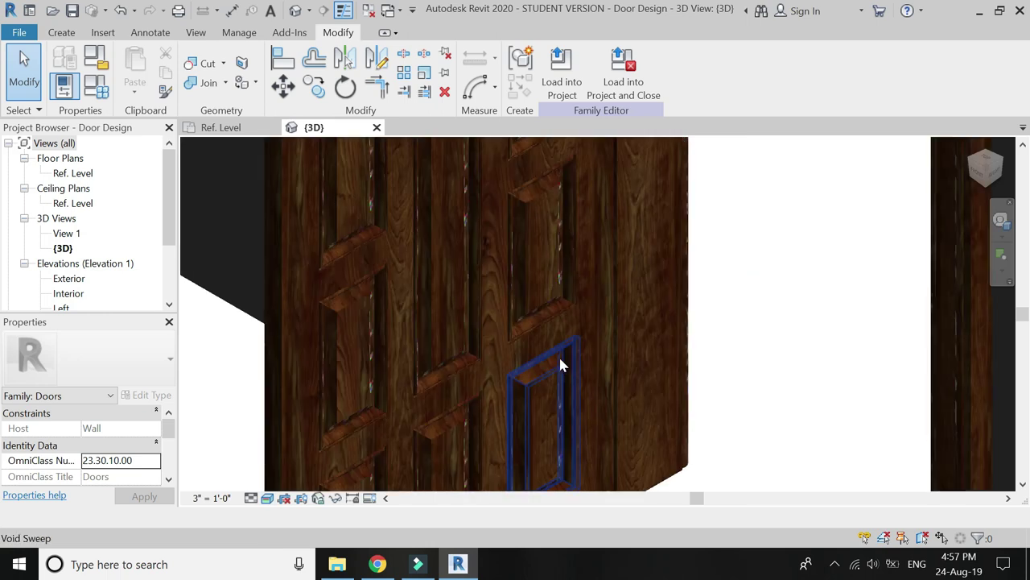
scroll(561, 365, "up", 2)
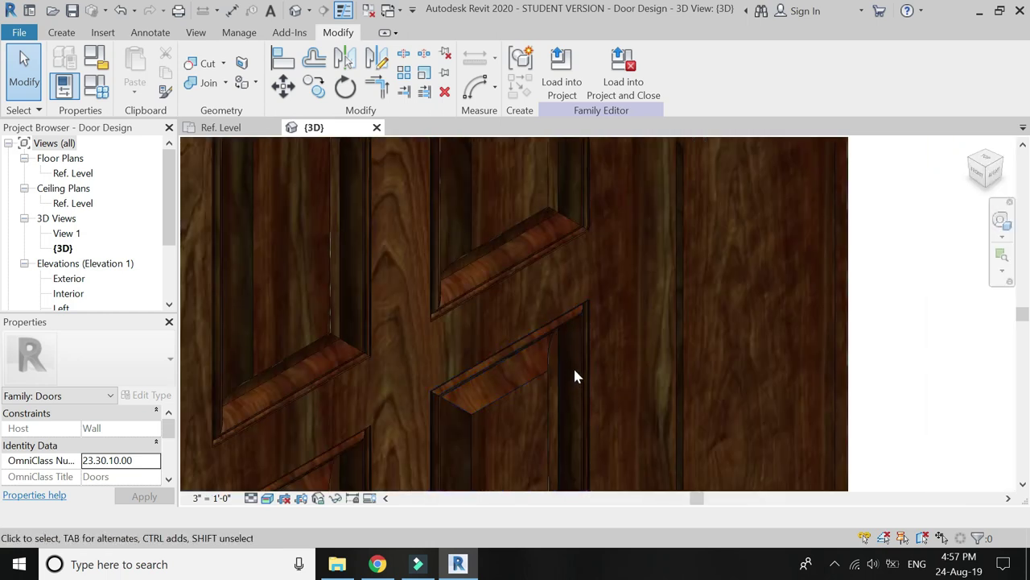
scroll(535, 330, "down", 1)
scroll(538, 391, "down", 2)
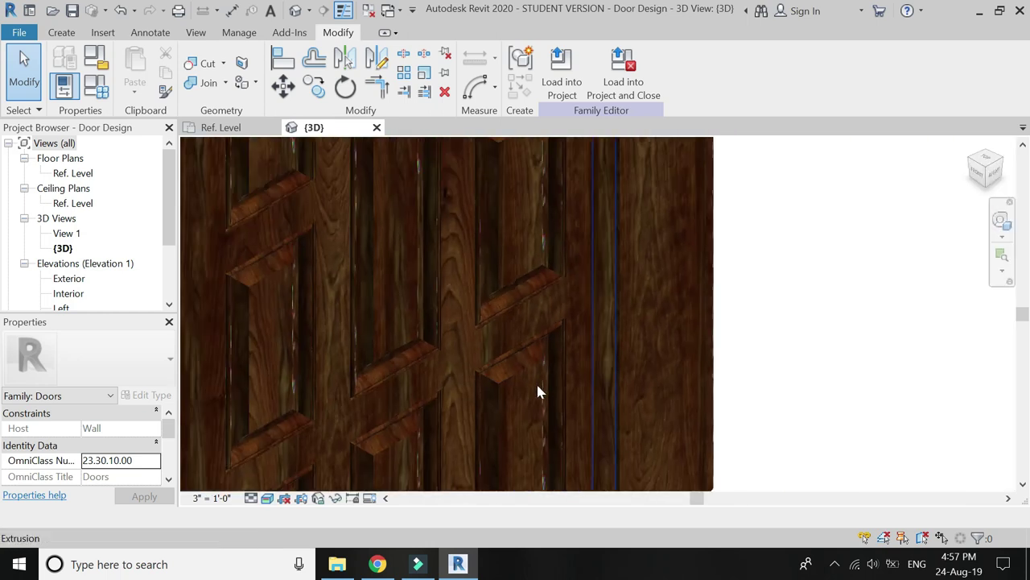
scroll(539, 392, "down", 2)
scroll(520, 410, "down", 1)
scroll(517, 412, "down", 1)
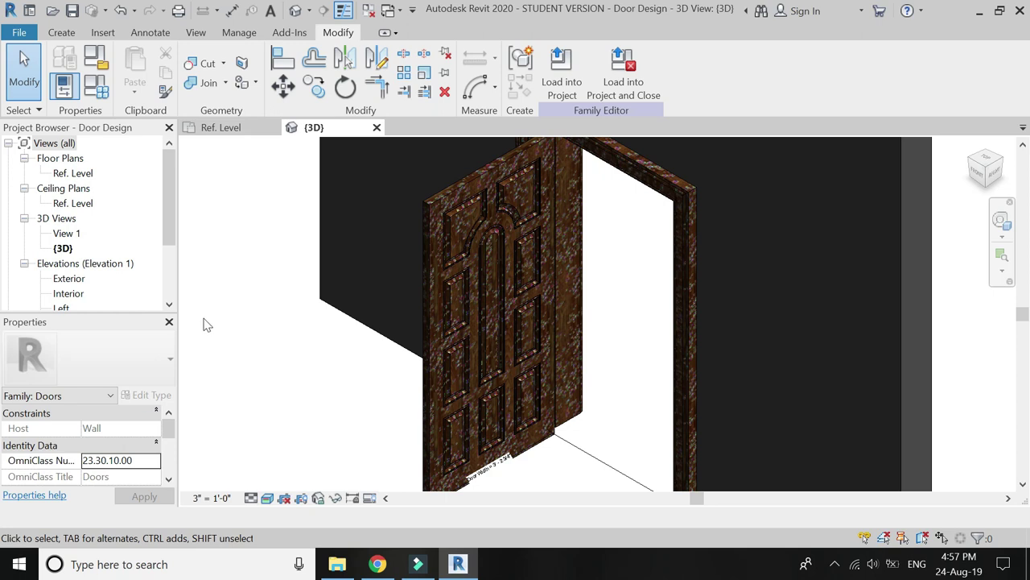
Step: Choose Door Design.rfa from the Panel door folder to load into the 6 Marla project
scroll(99, 285, "down", 1)
scroll(99, 284, "down", 1)
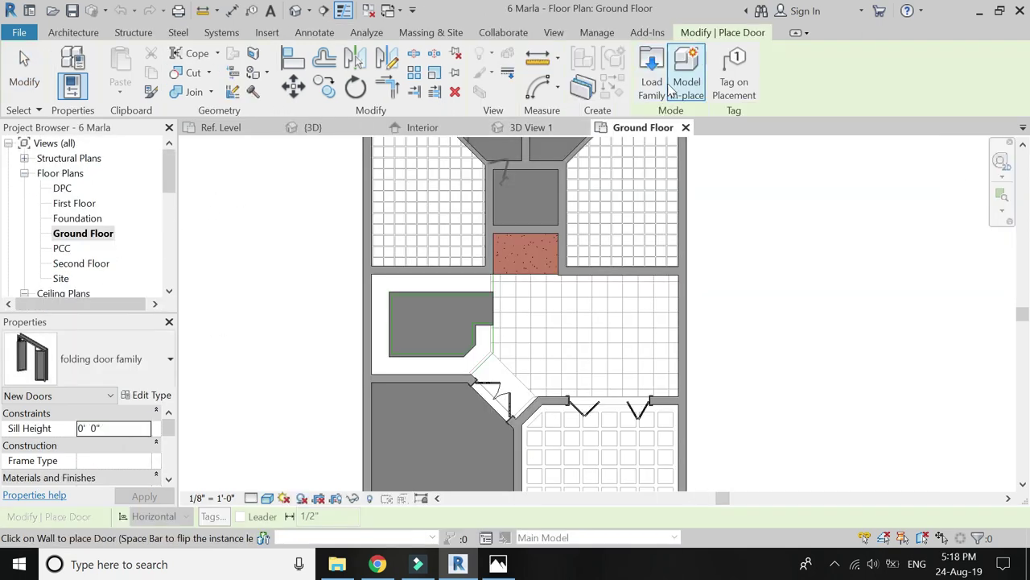
left_click(656, 80)
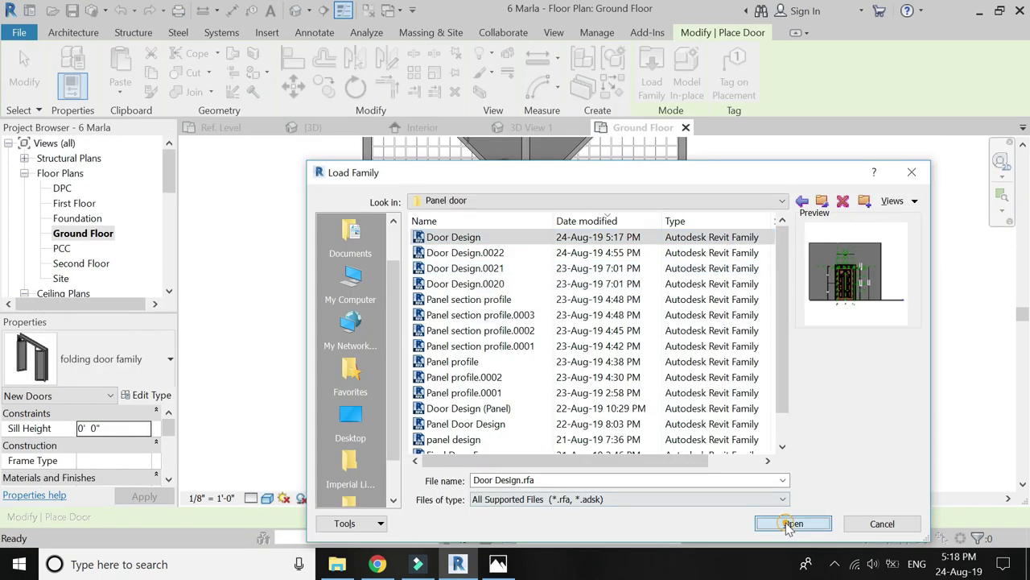
Step: Load the Door Design family and place one door in the Ground Floor wall
left_click(786, 522)
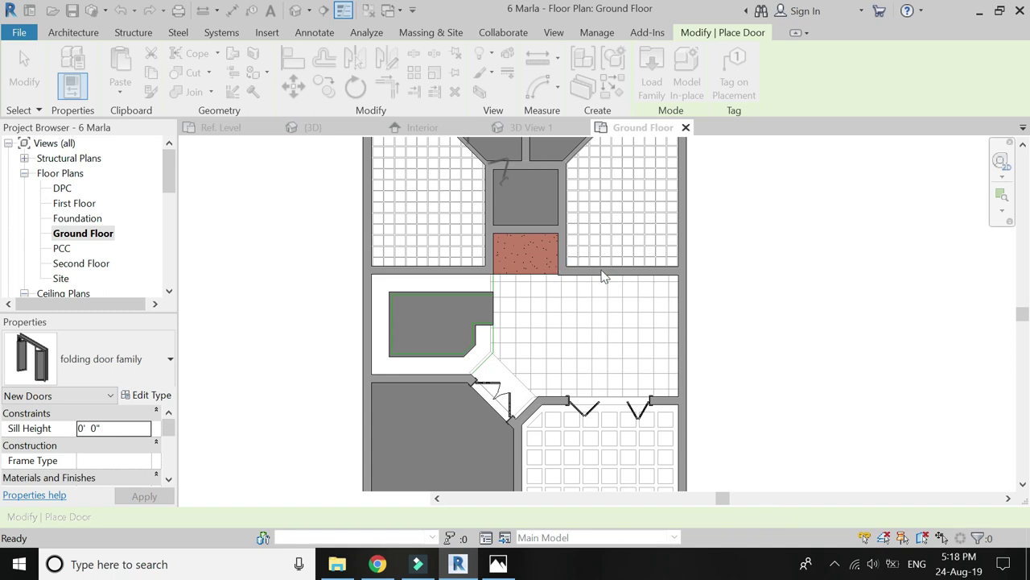
scroll(509, 364, "up", 1)
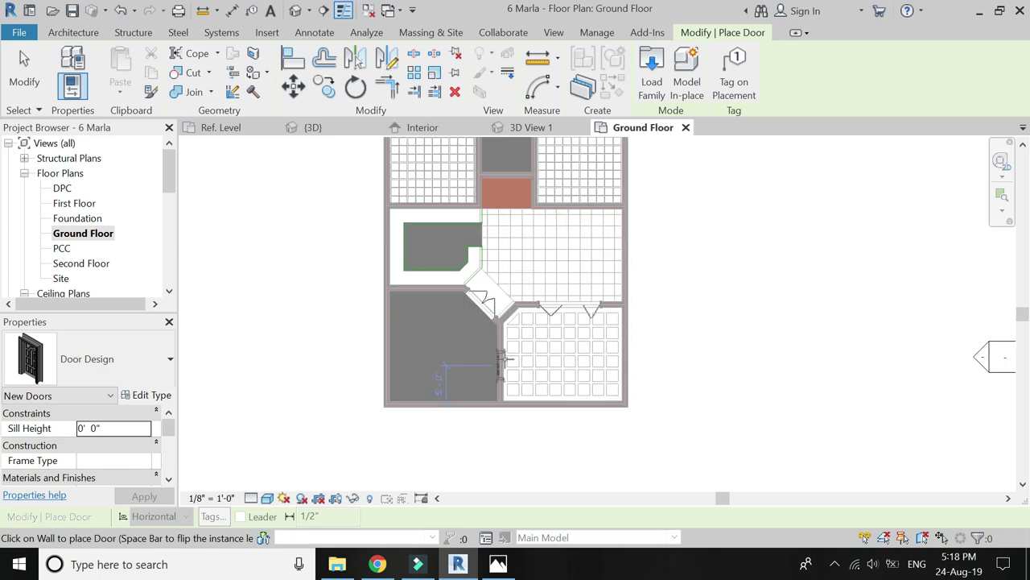
scroll(502, 359, "up", 1)
scroll(504, 355, "up", 1)
scroll(504, 354, "up", 1)
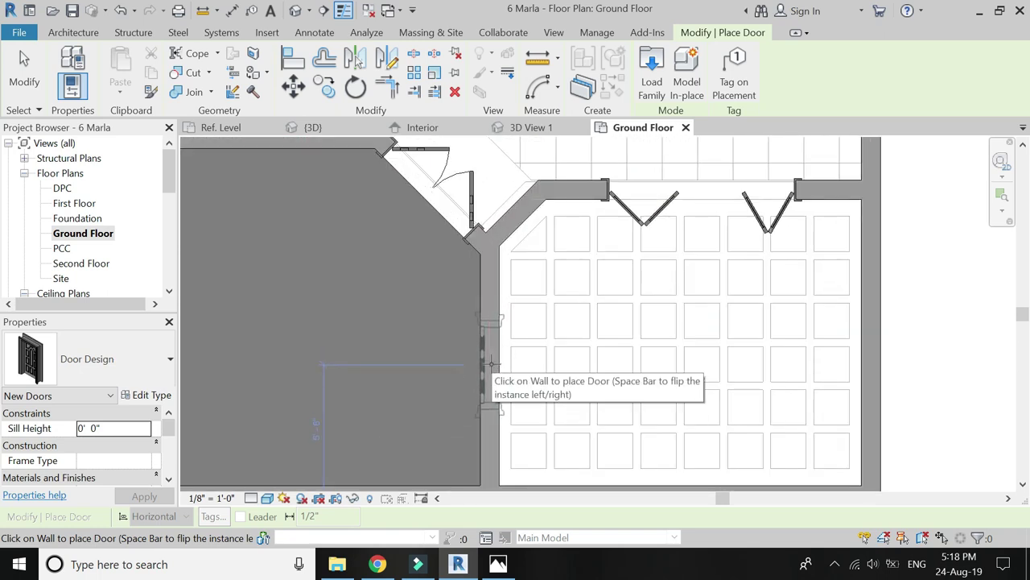
left_click(492, 365)
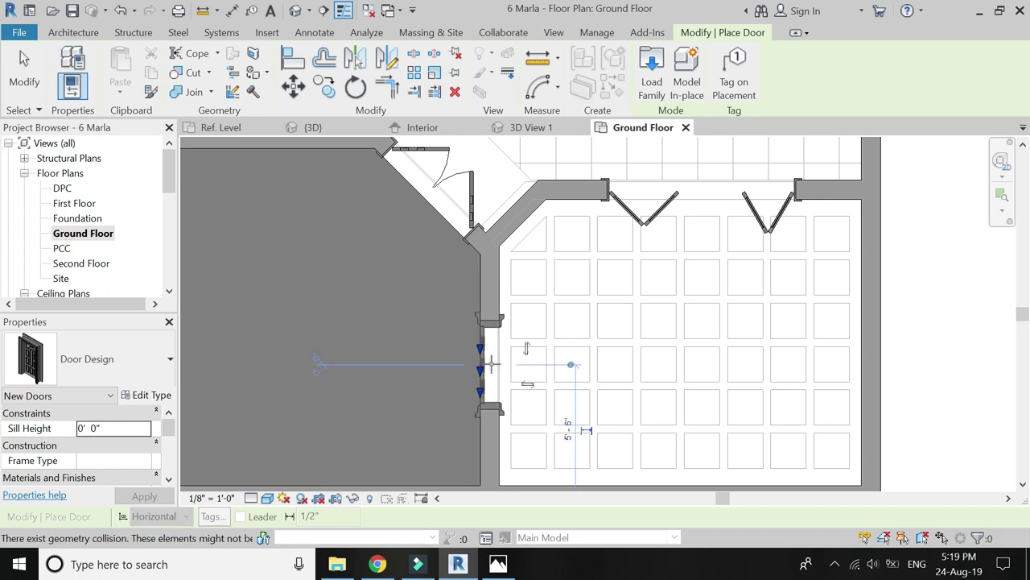
key("Escape")
Step: Set the door type's Door angle to 45° and flip the door to the wall's other side
left_click(483, 362)
scroll(483, 362, "up", 2)
left_click(147, 394)
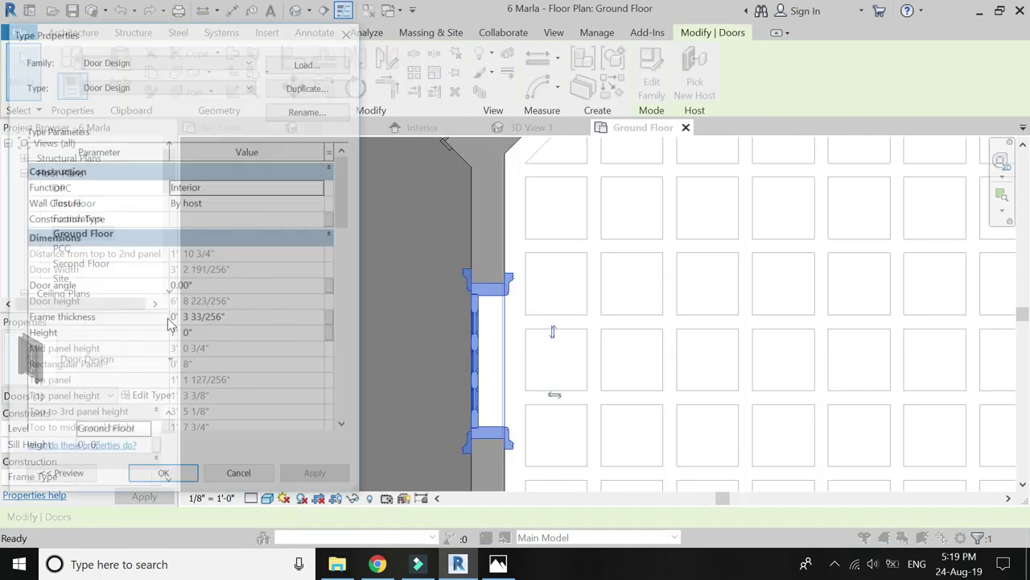
left_click(198, 286)
type("45")
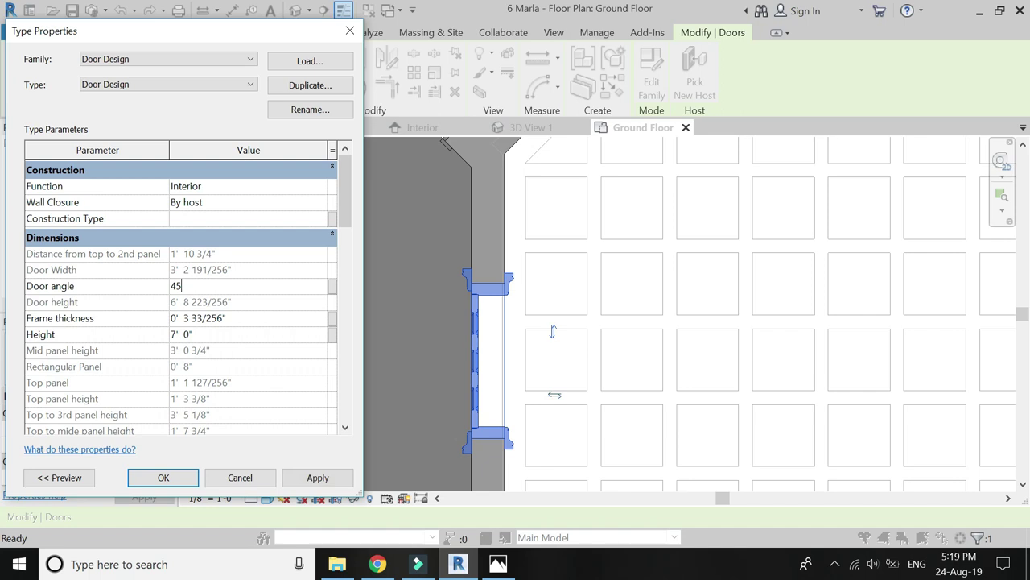
left_click(164, 477)
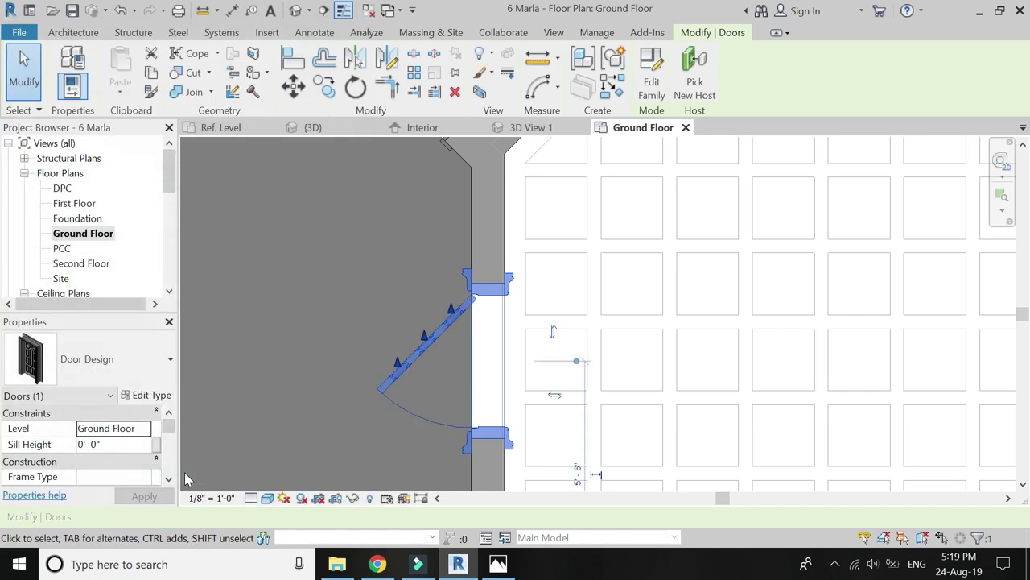
left_click(563, 400)
Step: Place a second Door Design door in the wall beside the red-floored room
key("c")
key("s")
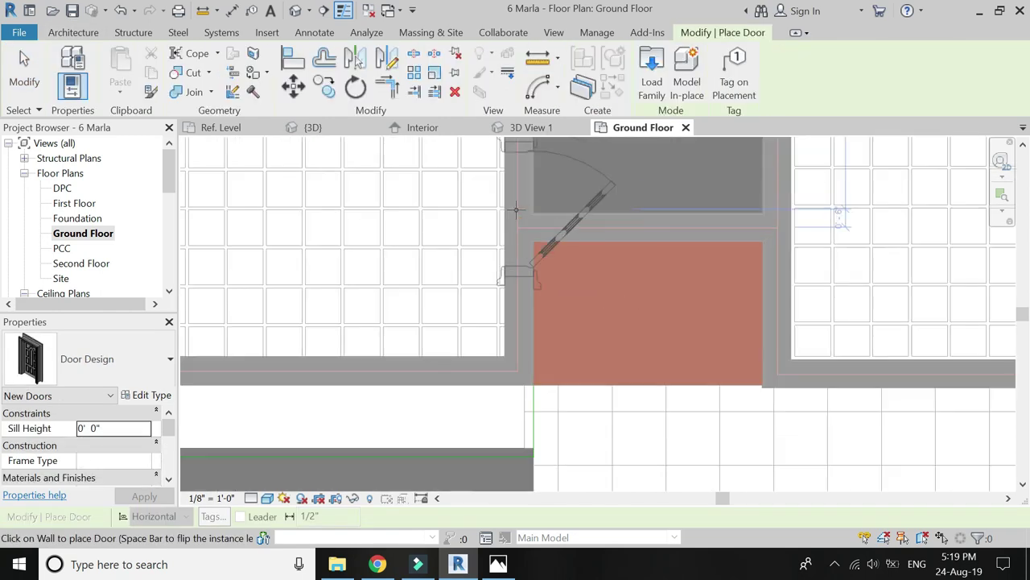
scroll(517, 210, "up", 2)
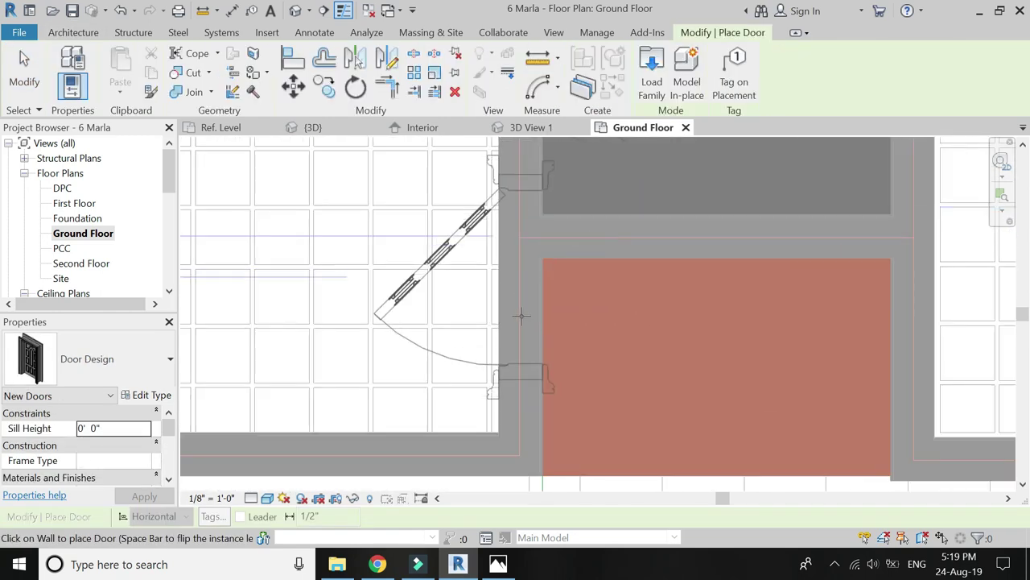
left_click(516, 360)
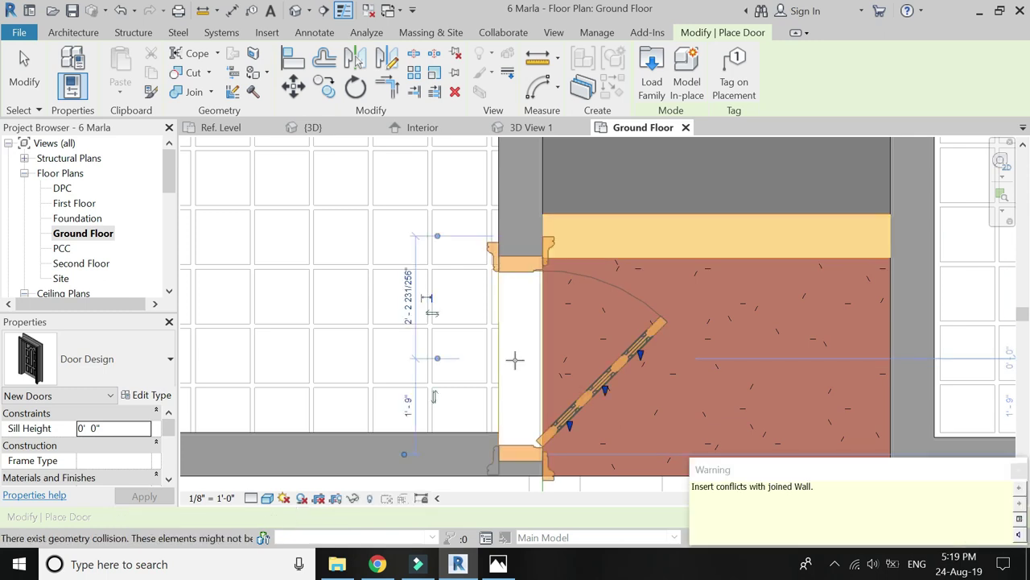
scroll(483, 275, "down", 1)
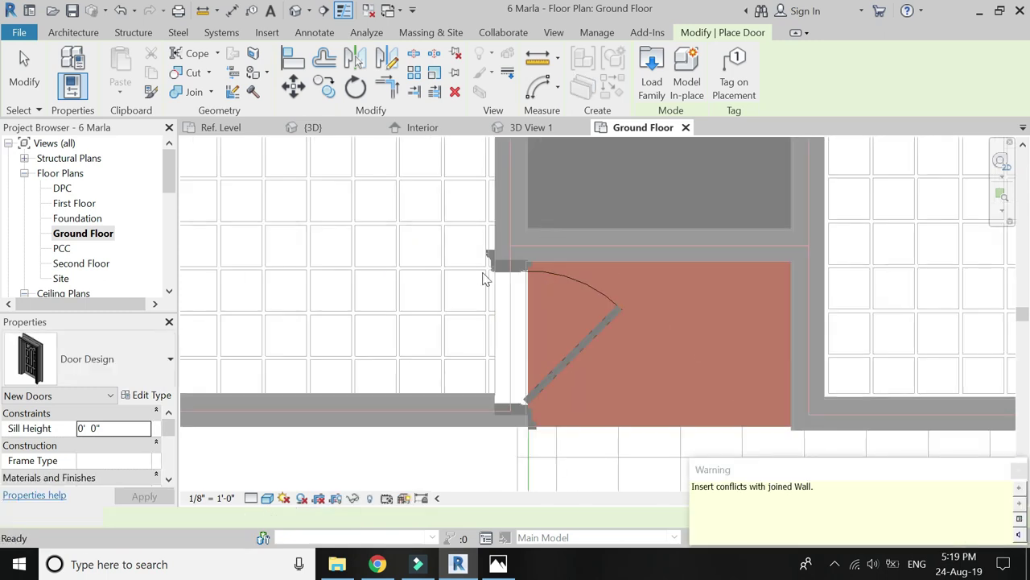
key("Escape")
Step: Select the new door and open its Type Properties
left_click(605, 348)
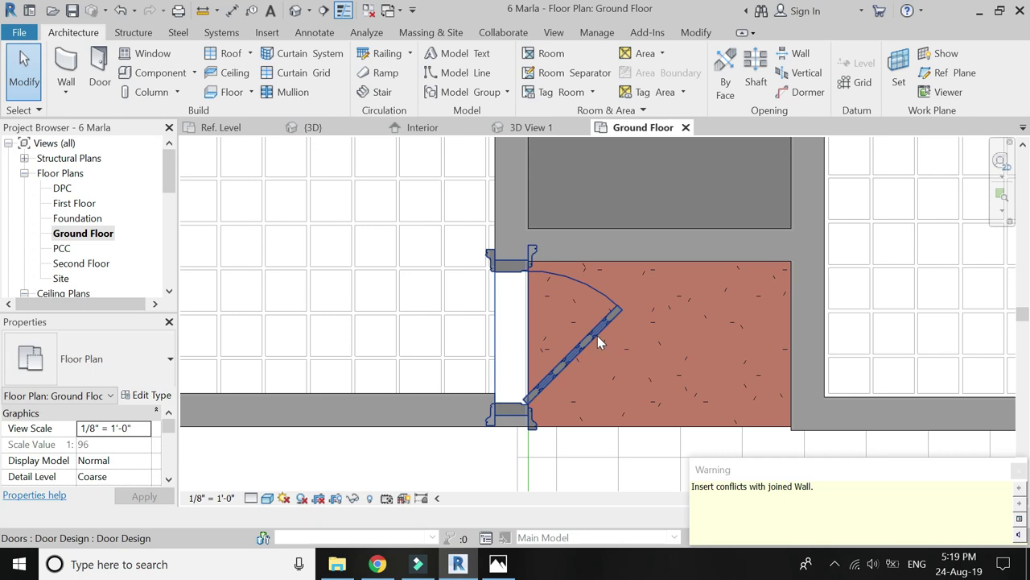
left_click(597, 338)
left_click(165, 394)
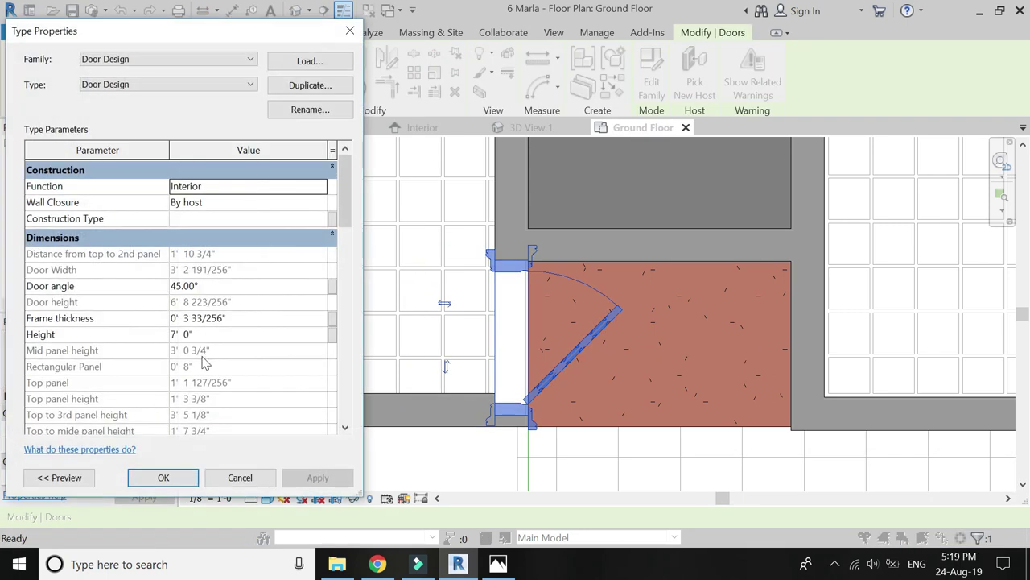
Step: Set the door type's wall opening to 3' 0" and apply it
scroll(203, 364, "down", 3)
scroll(207, 371, "down", 3)
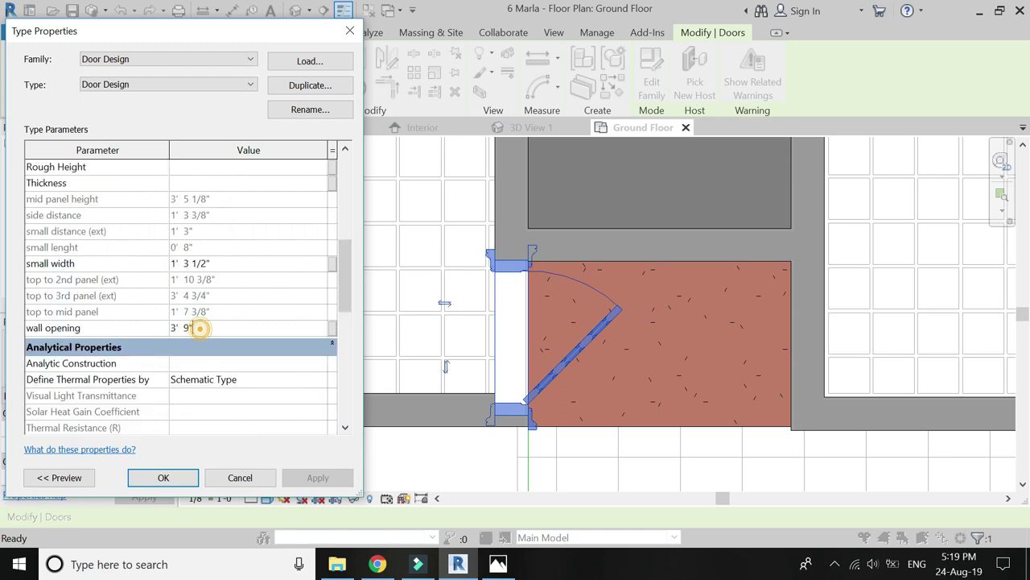
type("3")
key("Return")
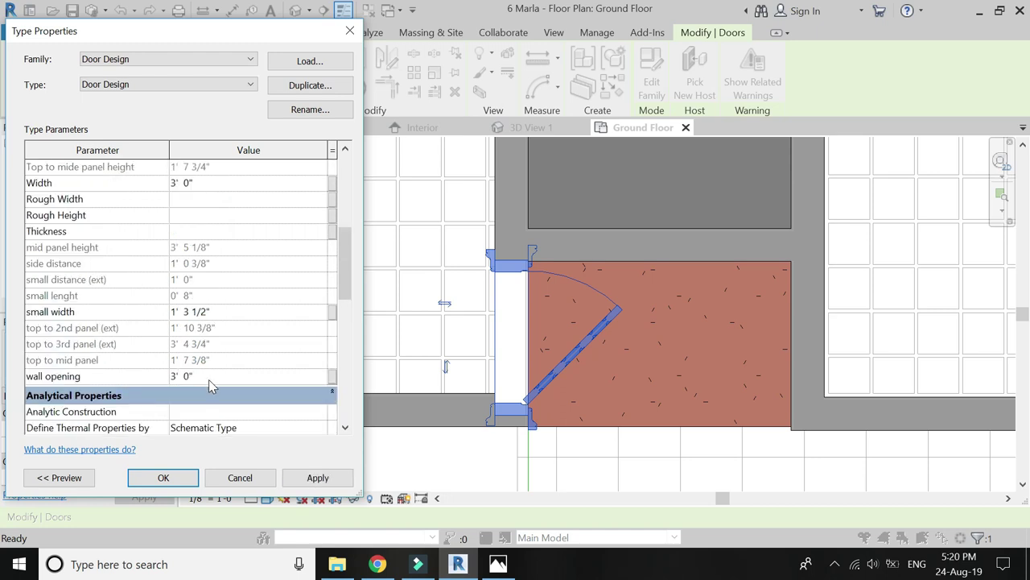
left_click(309, 481)
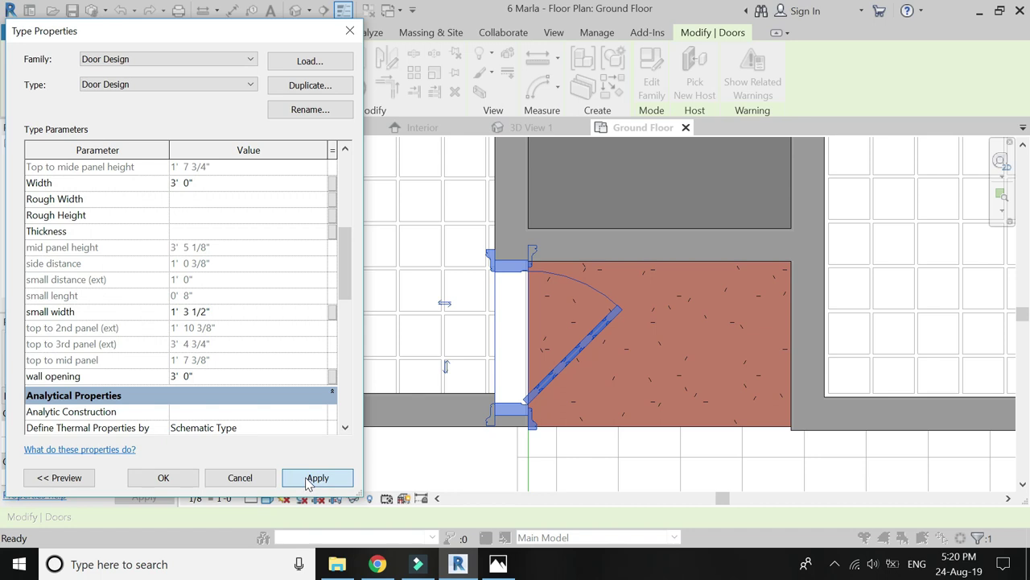
left_click(164, 477)
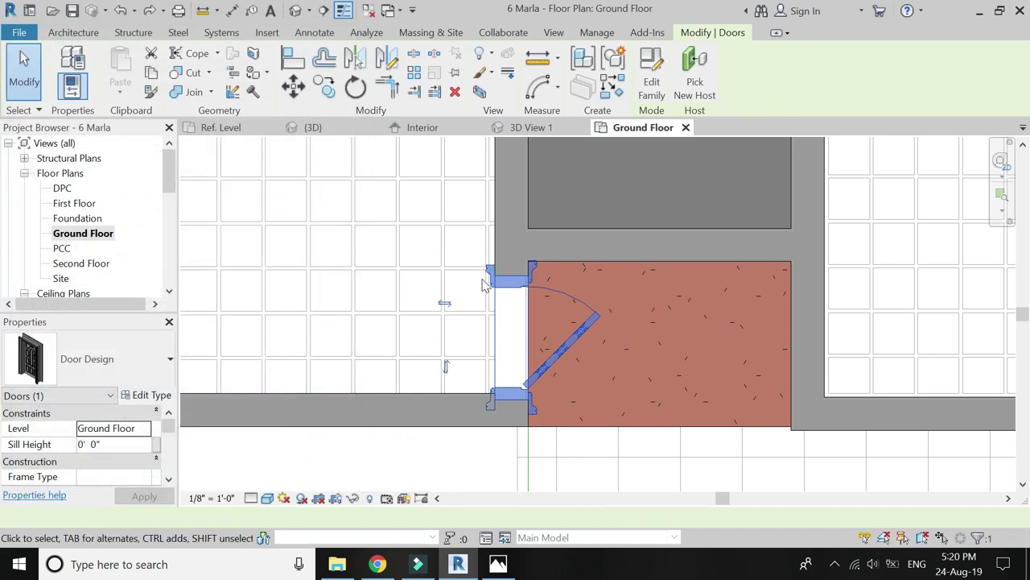
Step: Flip the second door so its leaf swings out of the red-floored room
left_click(444, 302)
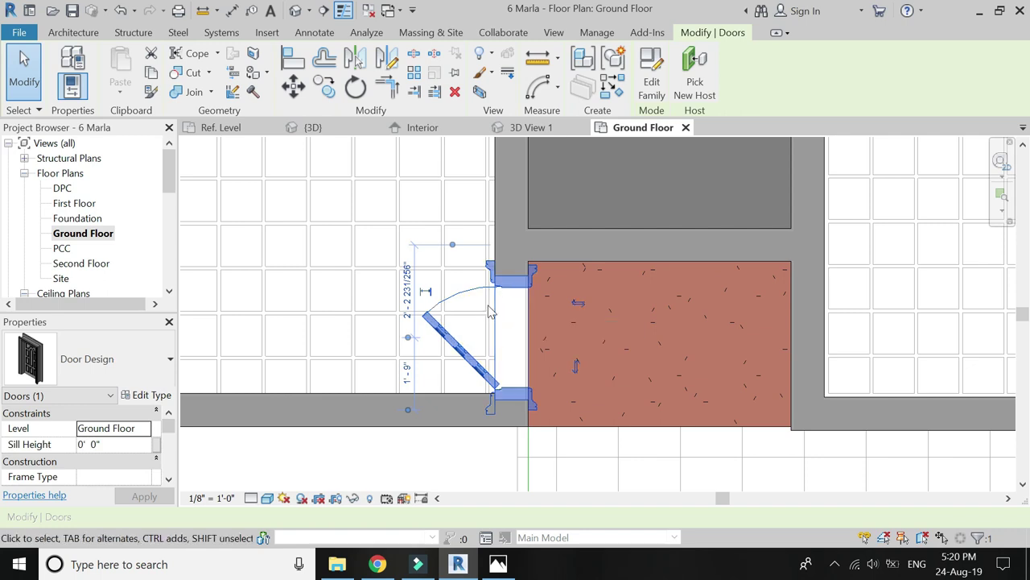
scroll(507, 251, "up", 2)
scroll(515, 253, "up", 1)
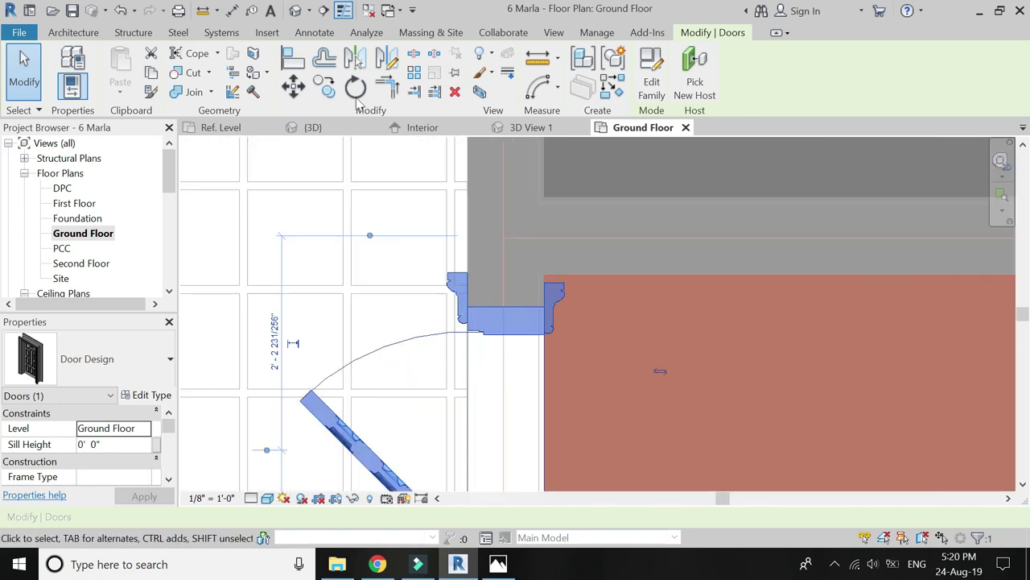
Step: Move the second door up so its jamb snaps to the wall corner
left_click(307, 90)
scroll(555, 286, "up", 2)
scroll(519, 302, "up", 1)
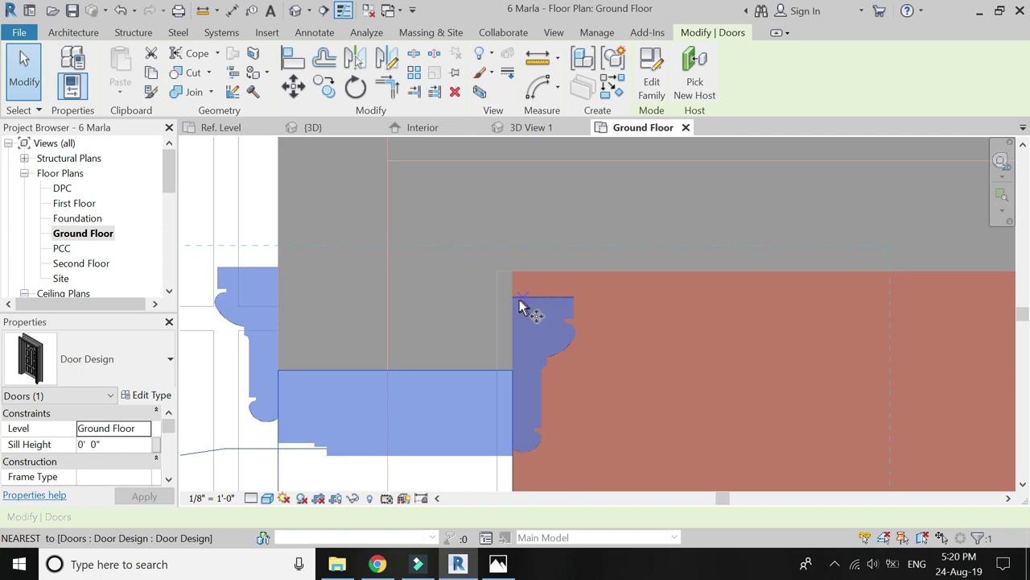
left_click(512, 300)
left_click(510, 274)
scroll(533, 246, "down", 2)
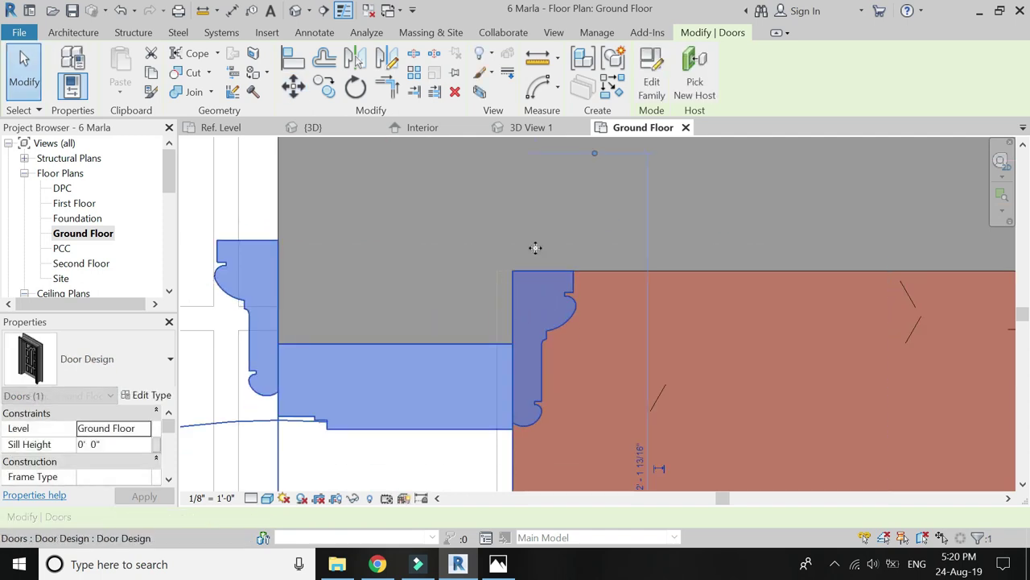
scroll(539, 181, "down", 1)
scroll(539, 181, "down", 1)
scroll(540, 185, "down", 1)
scroll(537, 209, "down", 1)
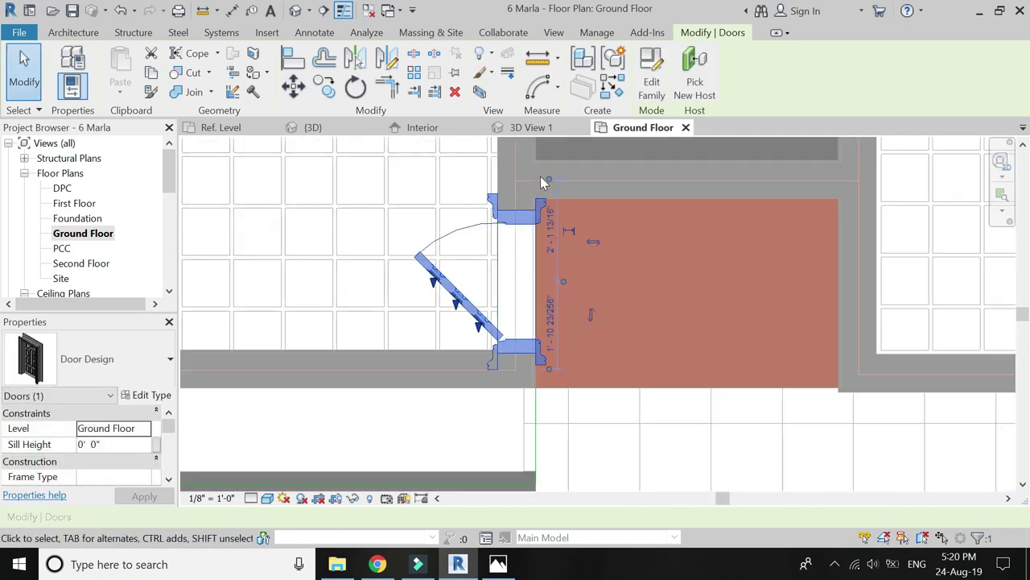
left_click(472, 408)
Step: Drag the wall below the second door down past the door frame
scroll(478, 385, "up", 1)
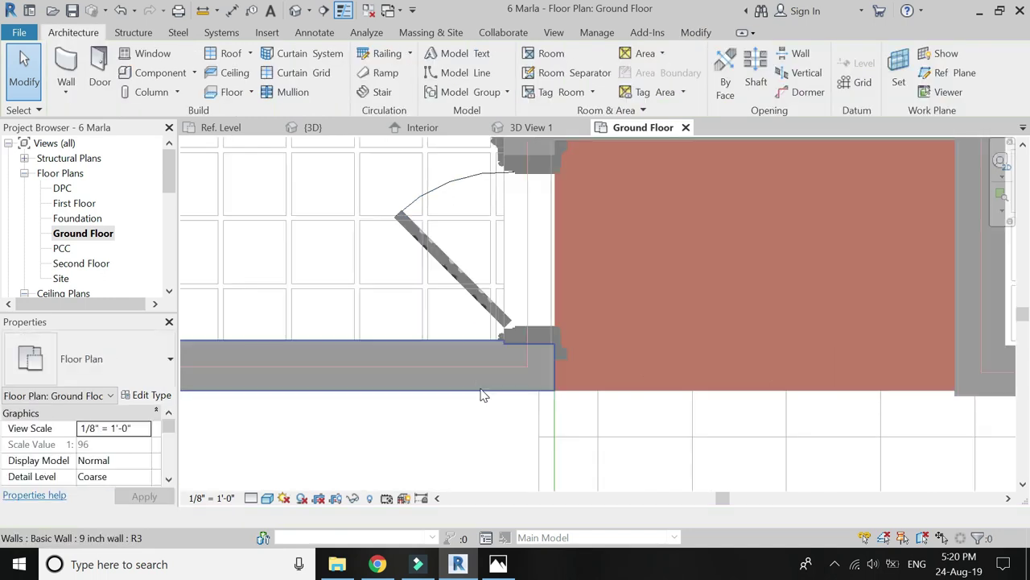
left_click(480, 391)
scroll(507, 278, "down", 1)
scroll(508, 276, "down", 1)
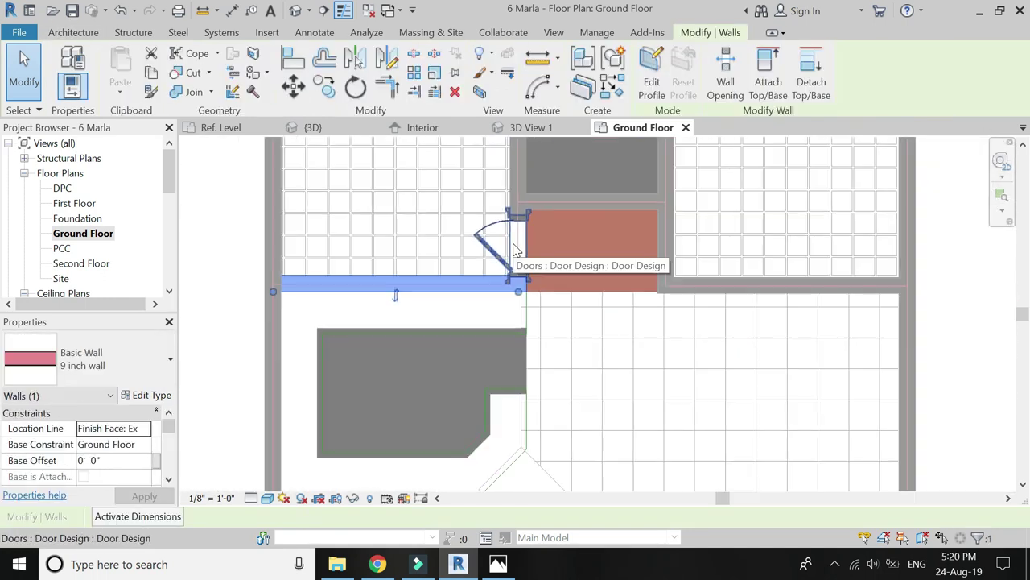
scroll(507, 278, "up", 1)
scroll(503, 290, "up", 1)
scroll(503, 274, "up", 1)
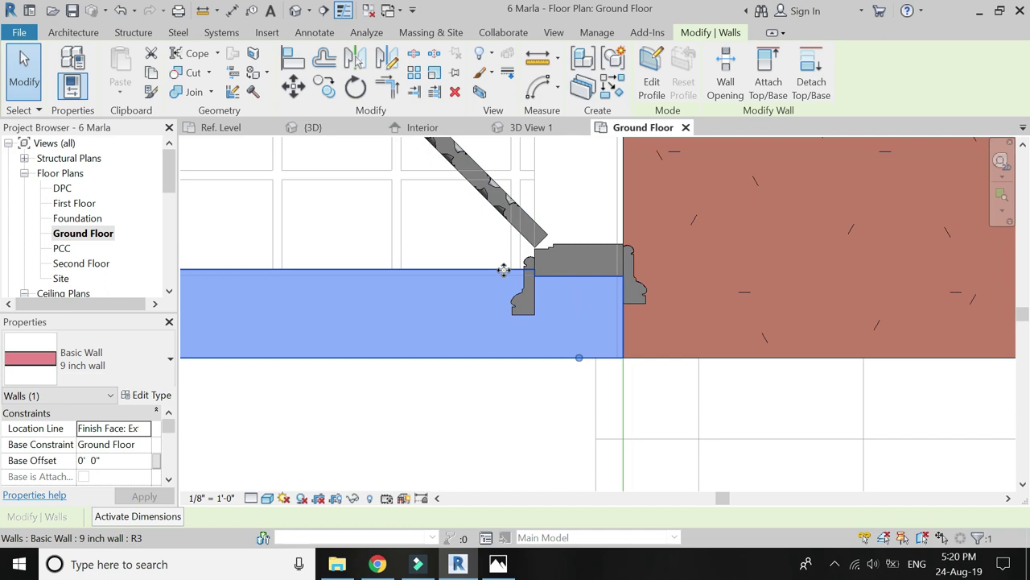
left_click_drag(497, 299, 484, 325)
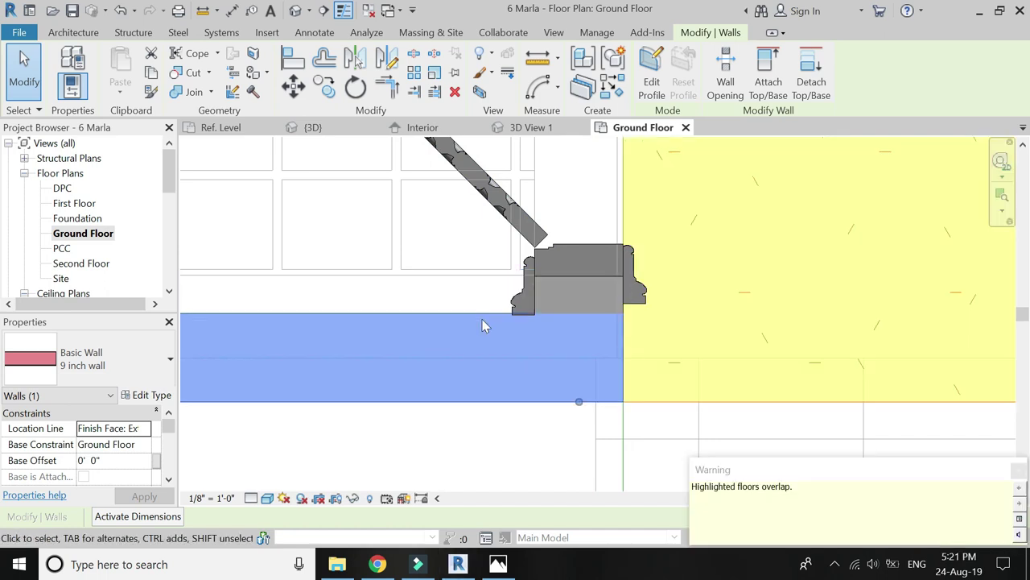
Step: Move the wall from its corner to snap it to the door jamb
left_click(299, 91)
scroll(456, 278, "up", 1)
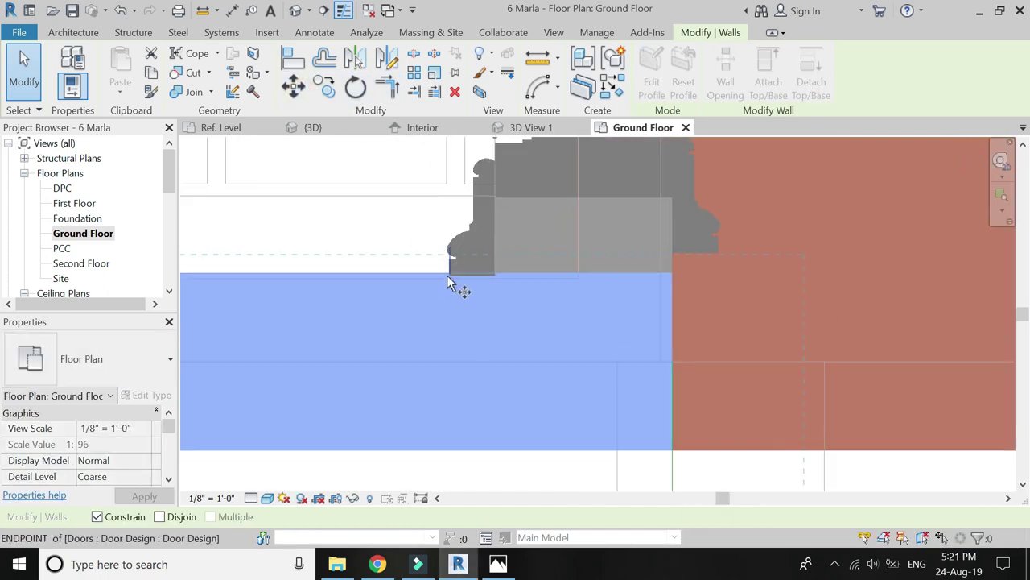
scroll(463, 280, "up", 1)
scroll(459, 270, "up", 1)
left_click(456, 237)
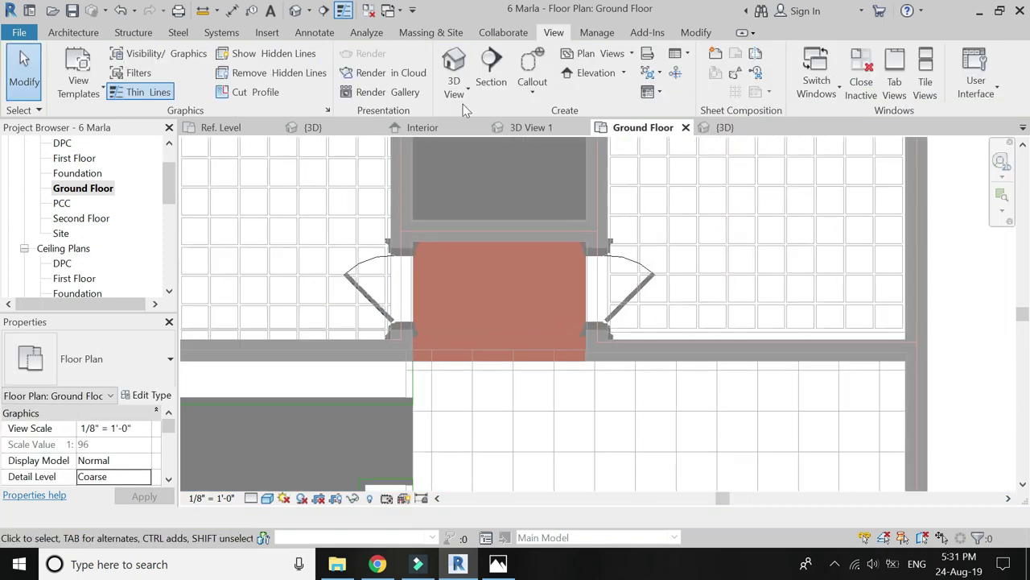
Step: Create a perspective camera with its eye point in the red-floored room
left_click(467, 90)
left_click(477, 150)
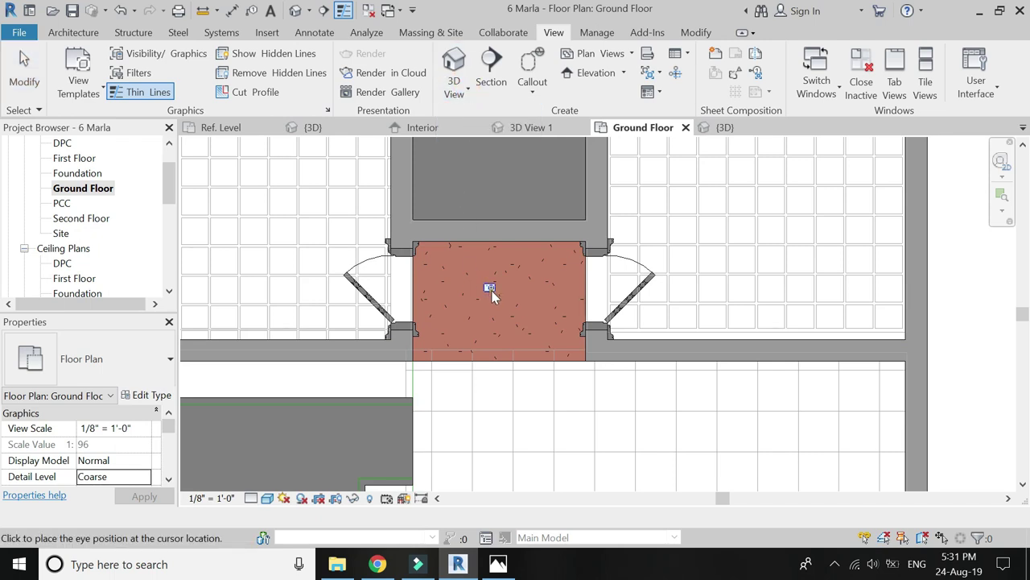
left_click(491, 290)
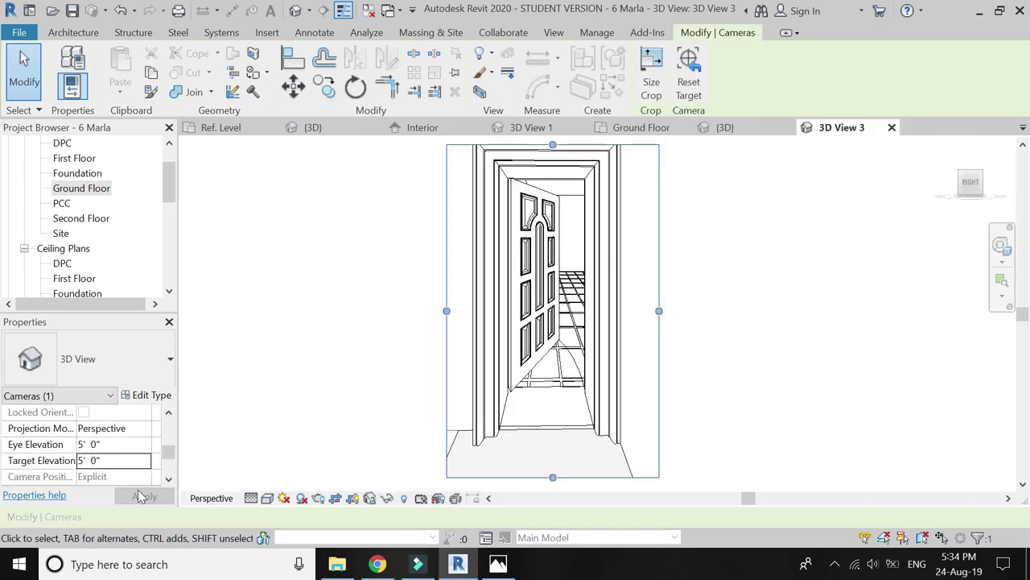
Step: Adjust the camera view's crop region top and bottom edges to frame the doorway
left_click(542, 476)
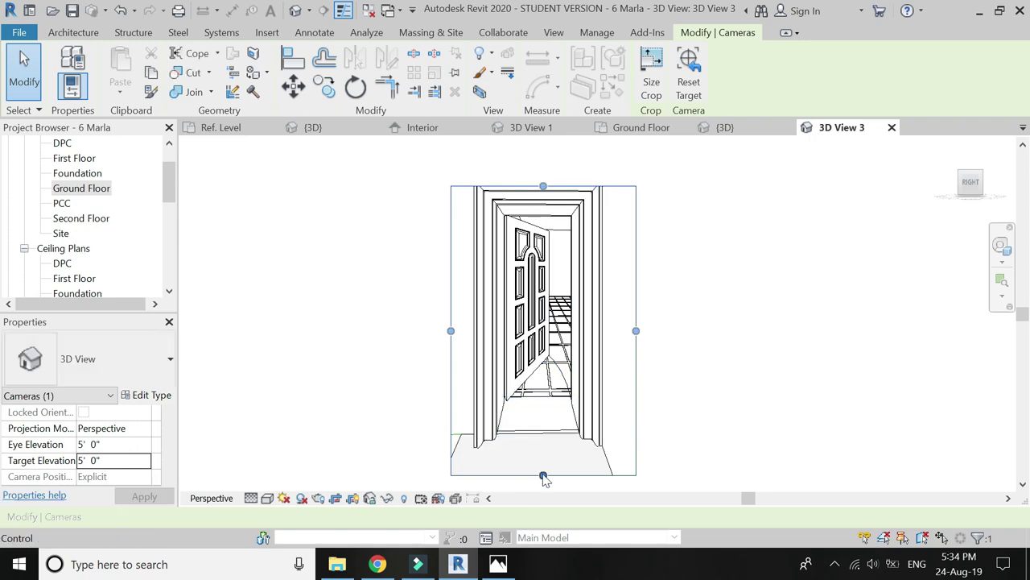
left_click_drag(545, 450, 543, 452)
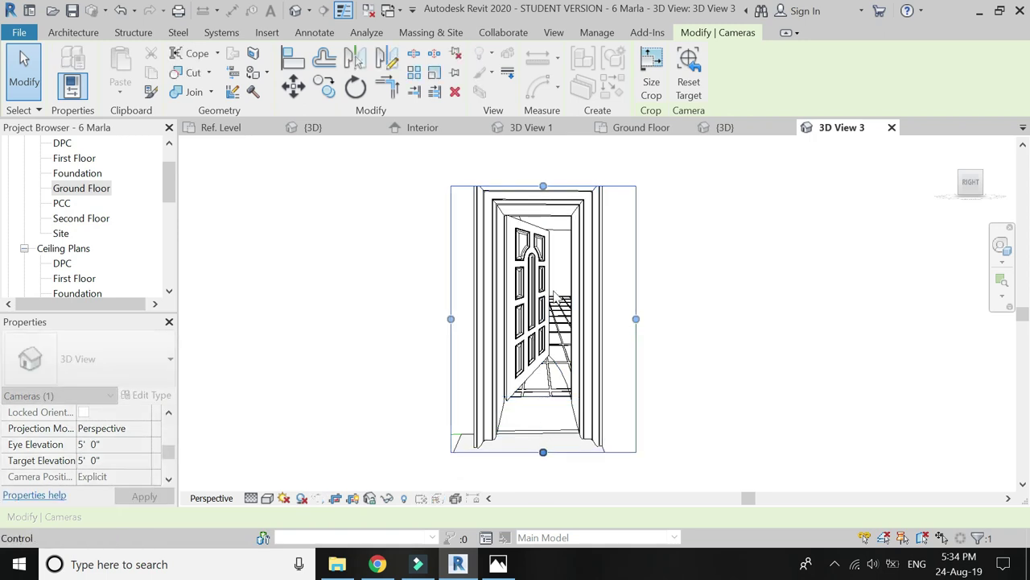
left_click_drag(542, 185, 543, 162)
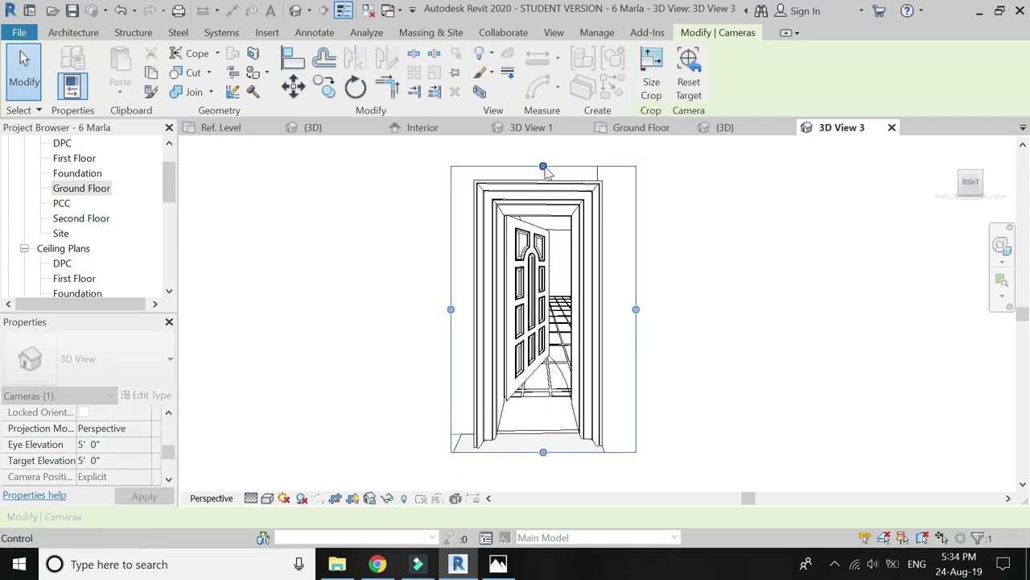